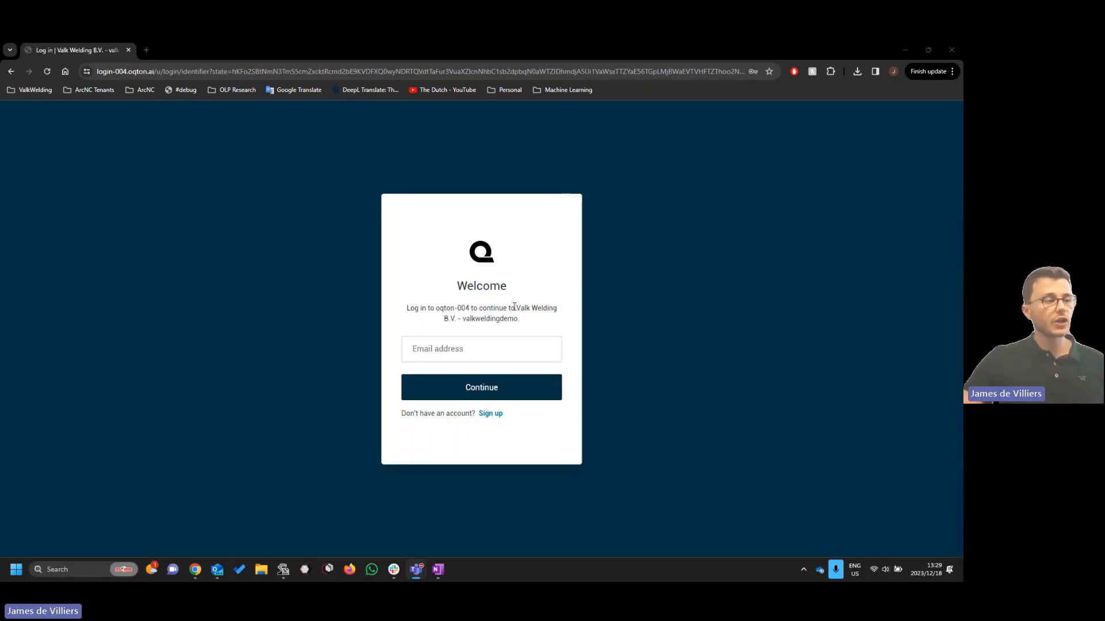
pyautogui.moveTo(515, 307); pyautogui.dragTo(521, 320)
pyautogui.click(534, 328)
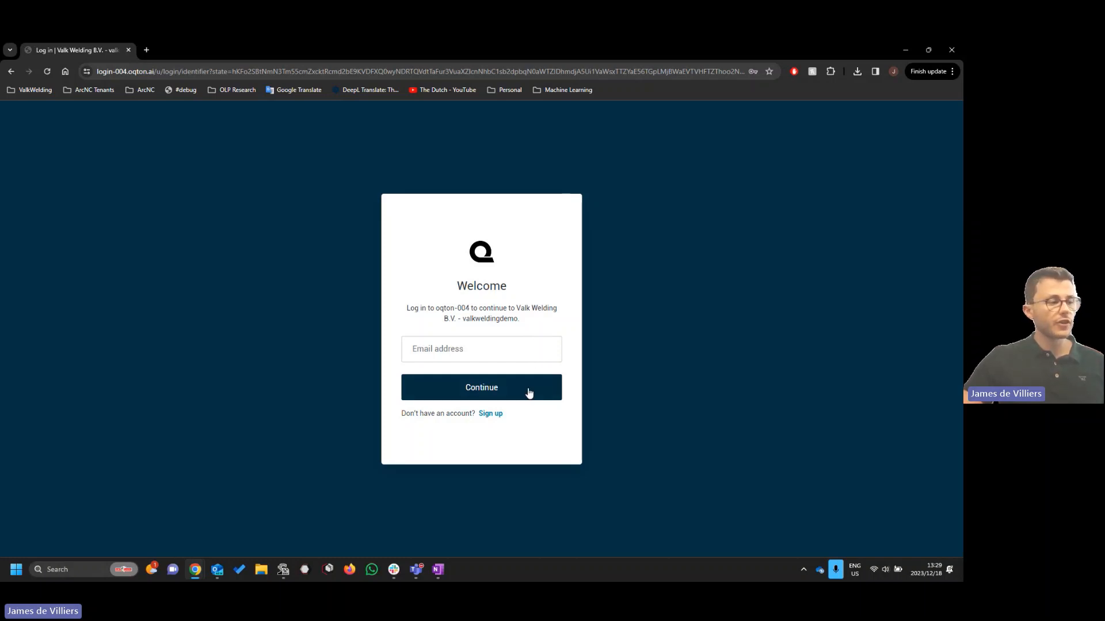
# Start signing up for a new account by submitting the e-mail address and filling in the account password
pyautogui.click(498, 415)
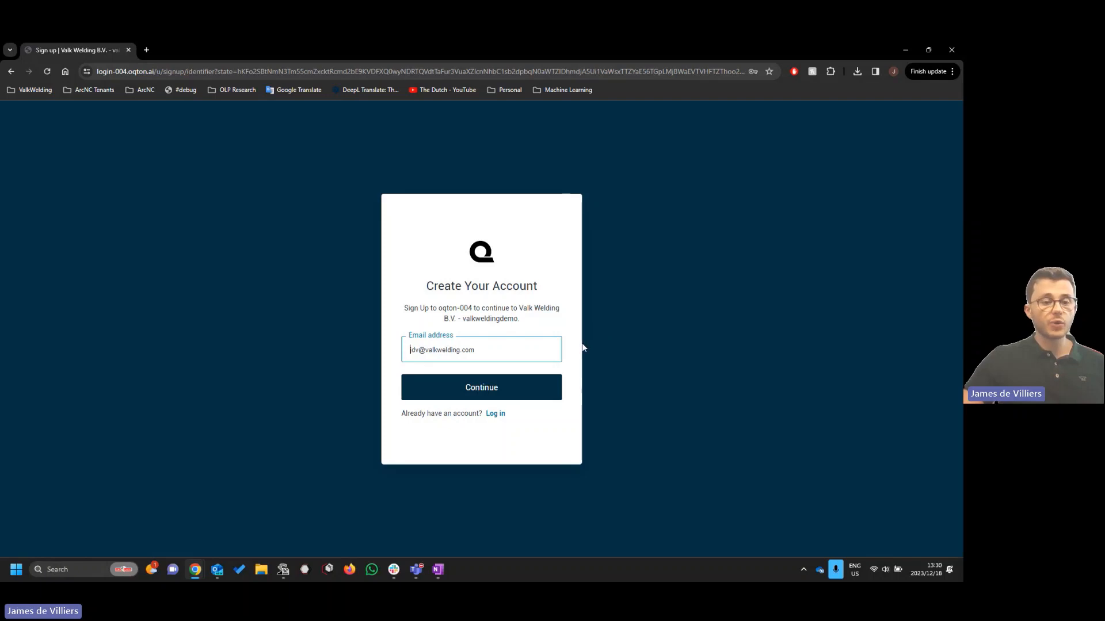
pyautogui.click(522, 400)
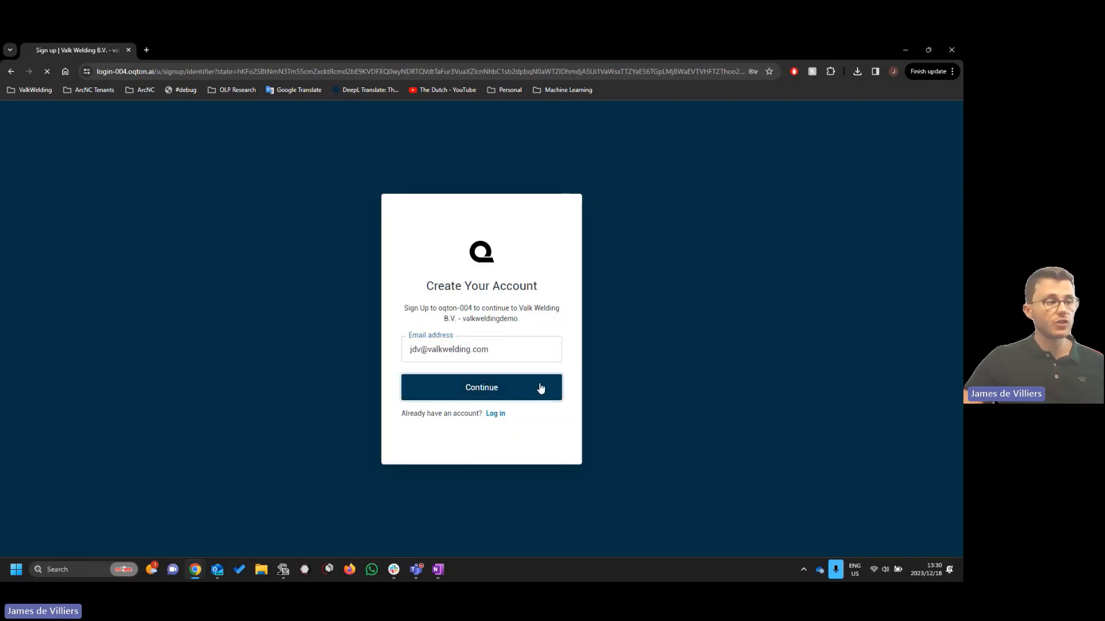
pyautogui.click(486, 371)
pyautogui.click(488, 393)
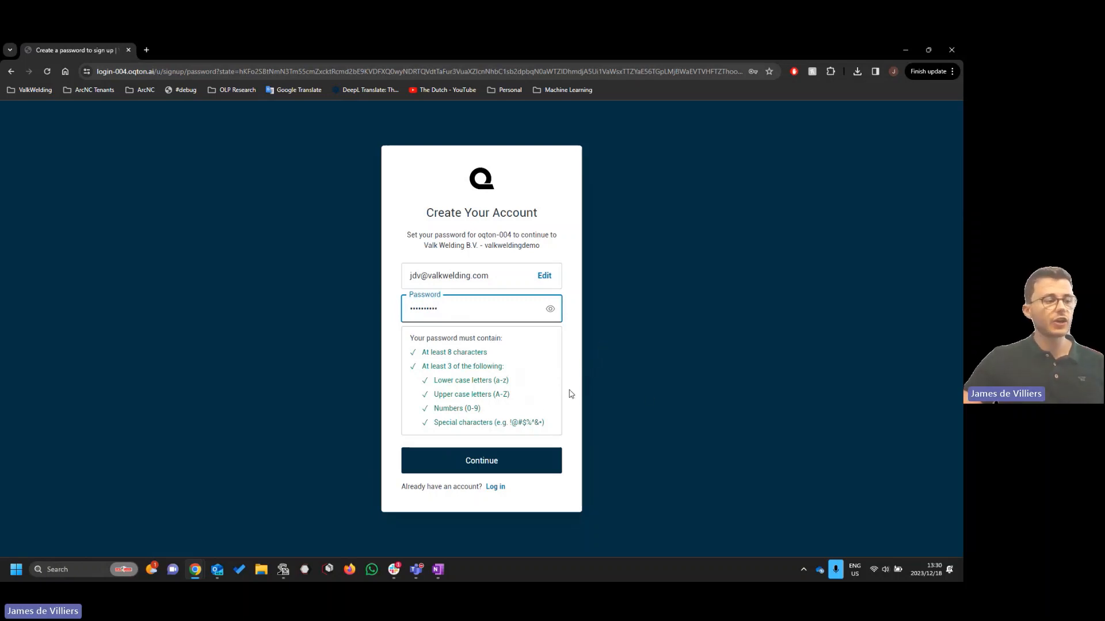
# Switch to logging in with the existing account, submitting its e-mail address and the account password
pyautogui.click(495, 489)
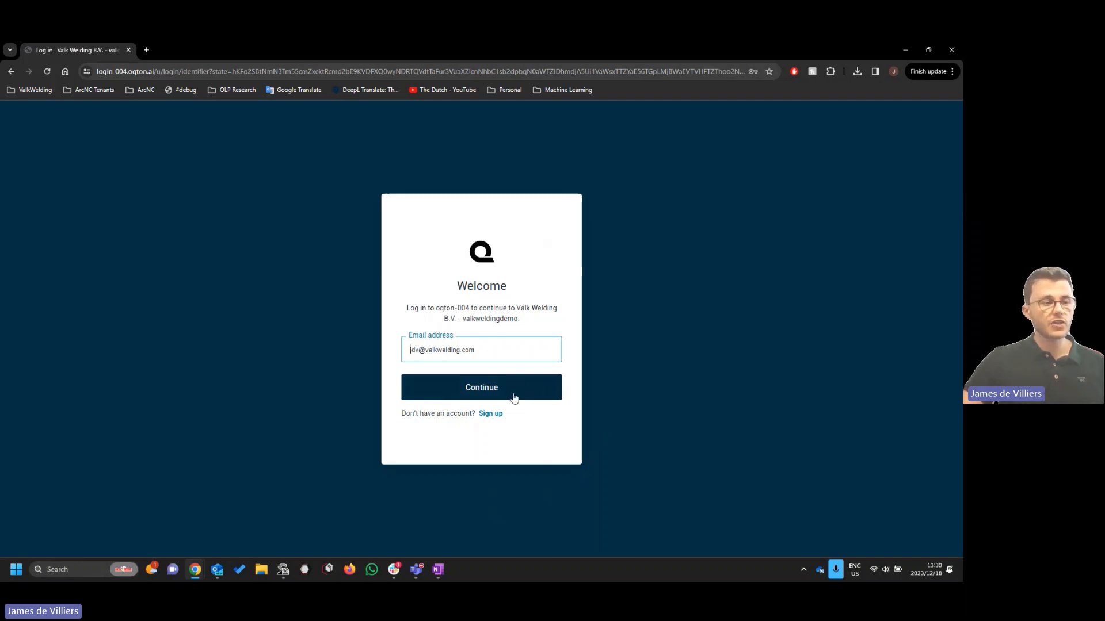
pyautogui.click(485, 392)
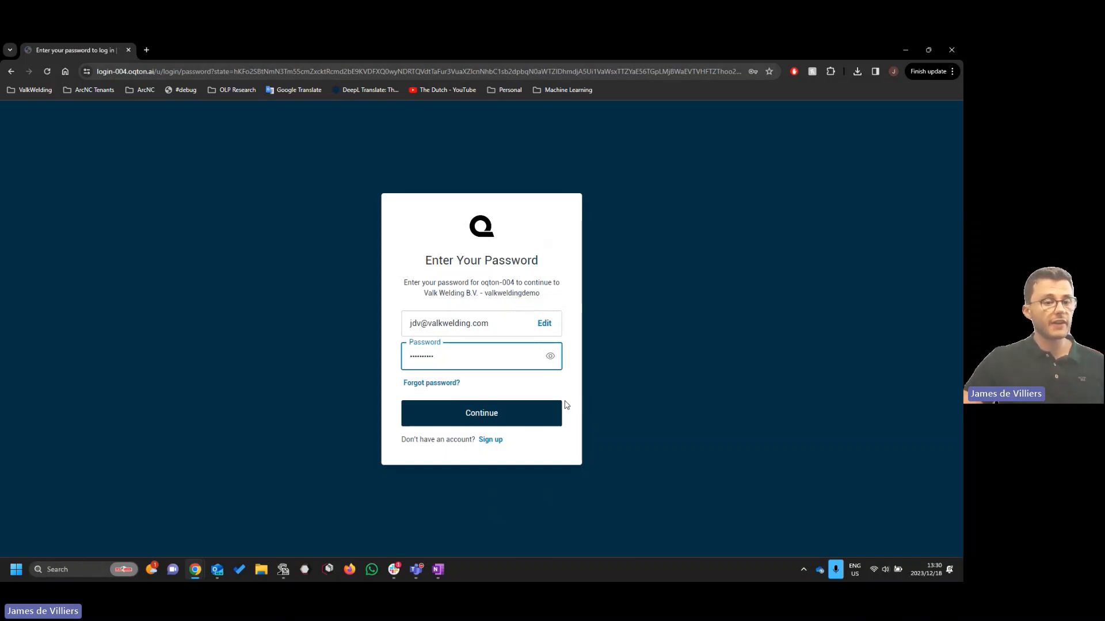
pyautogui.click(525, 414)
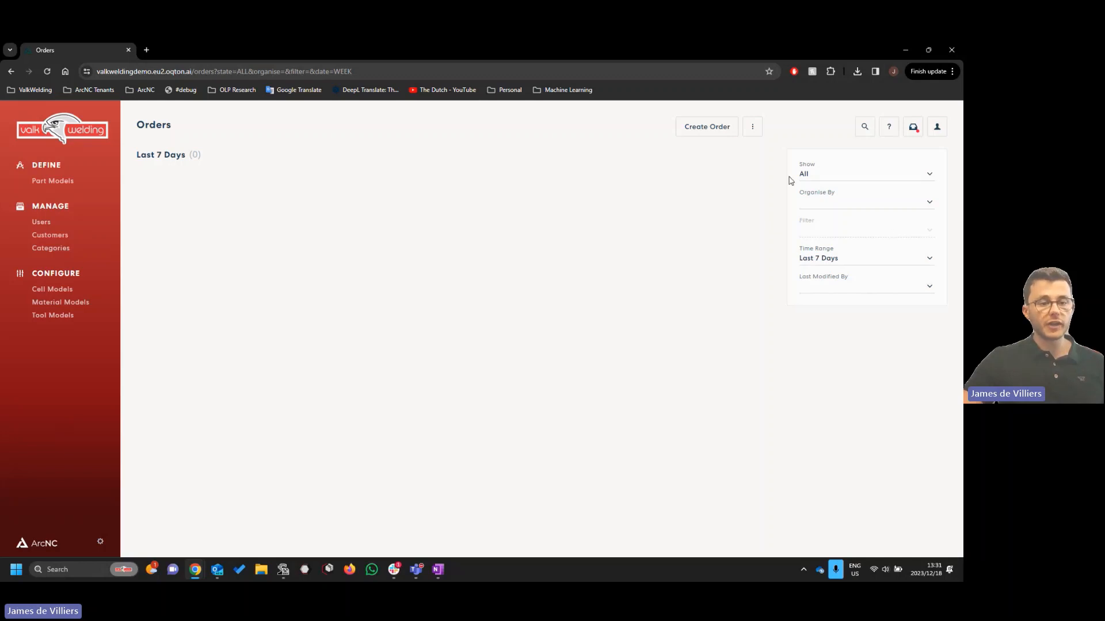
# Open the part models list, try the time ranges Last 30 Days and Last Year, and set the range to Today
pyautogui.click(47, 188)
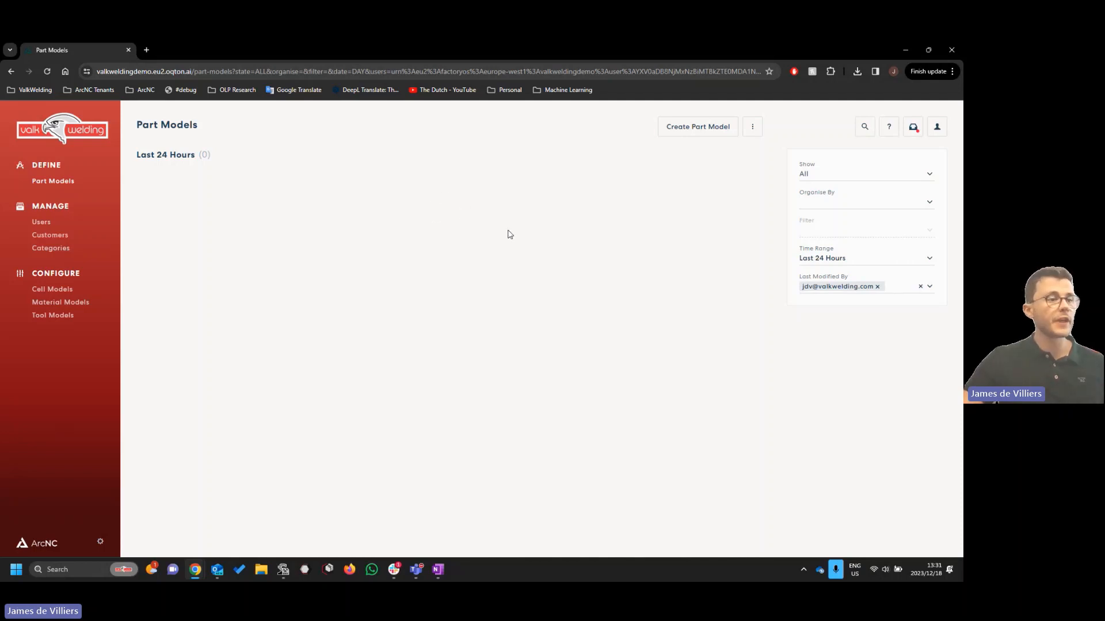
pyautogui.click(813, 265)
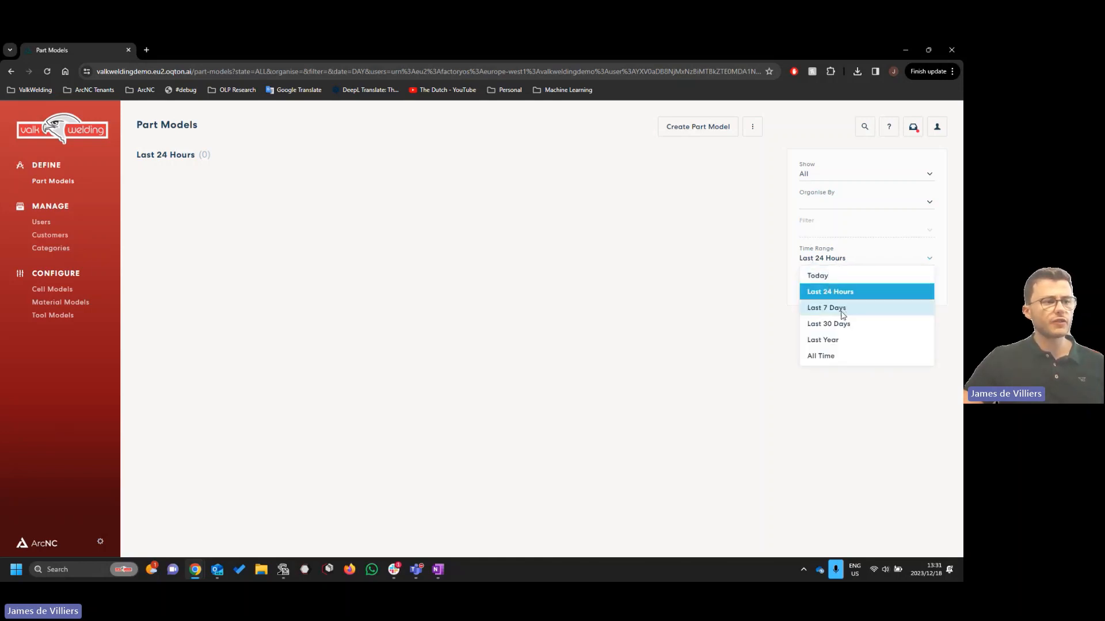
pyautogui.click(835, 324)
pyautogui.click(826, 253)
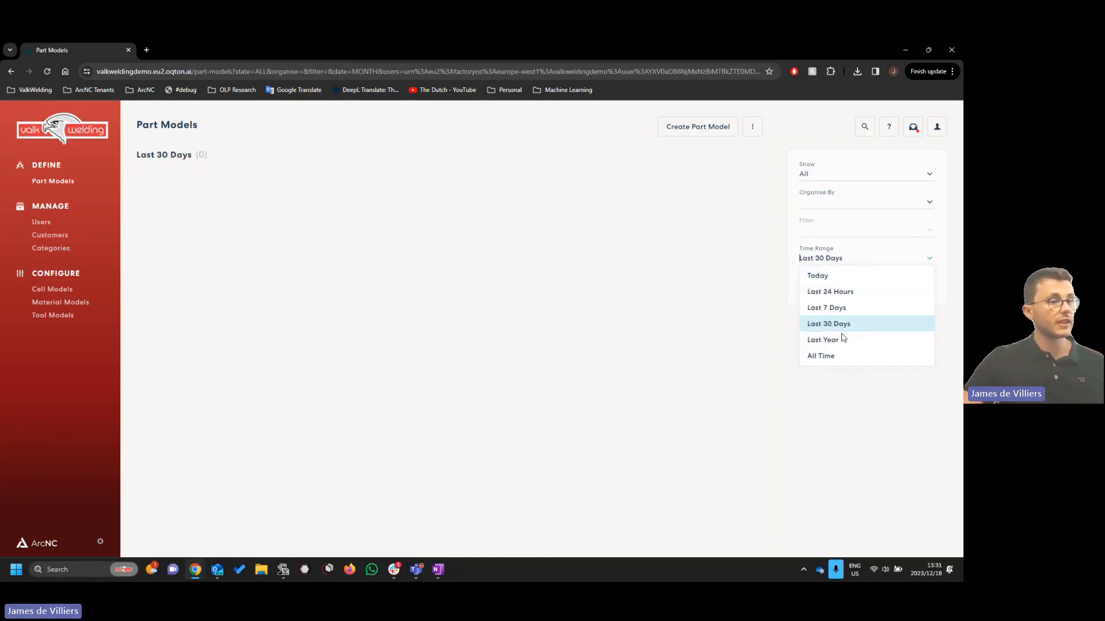
pyautogui.click(843, 337)
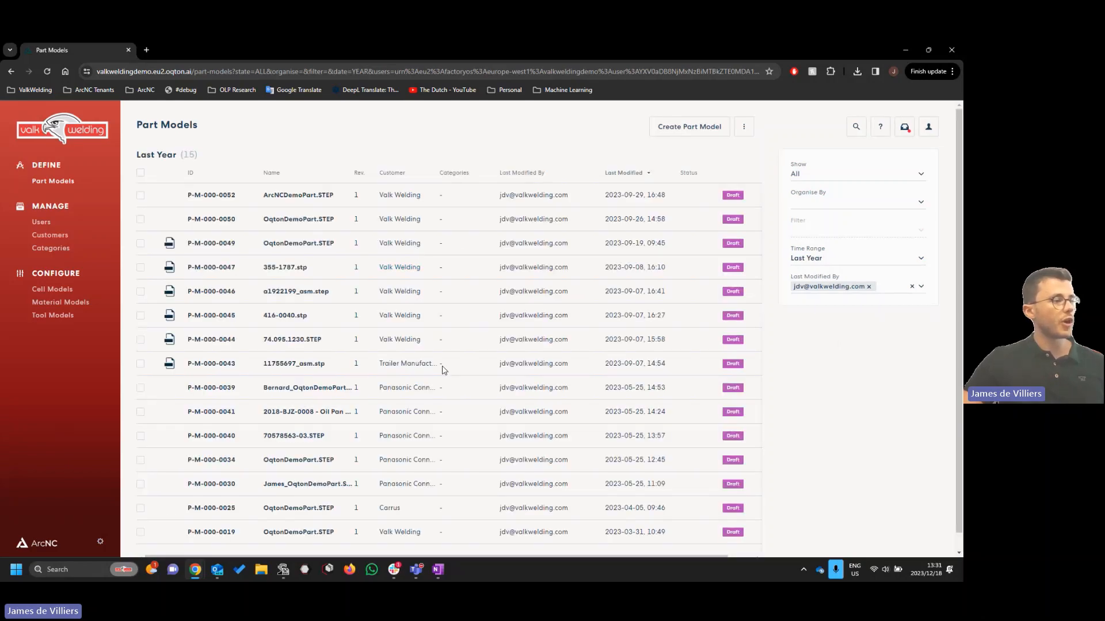
pyautogui.click(812, 258)
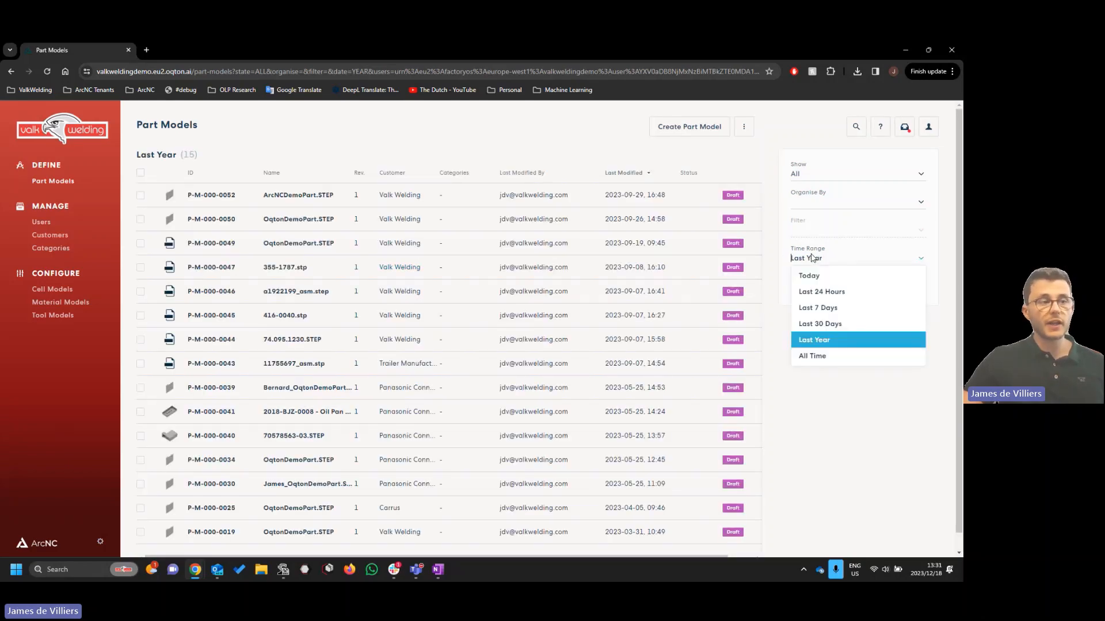
pyautogui.click(803, 275)
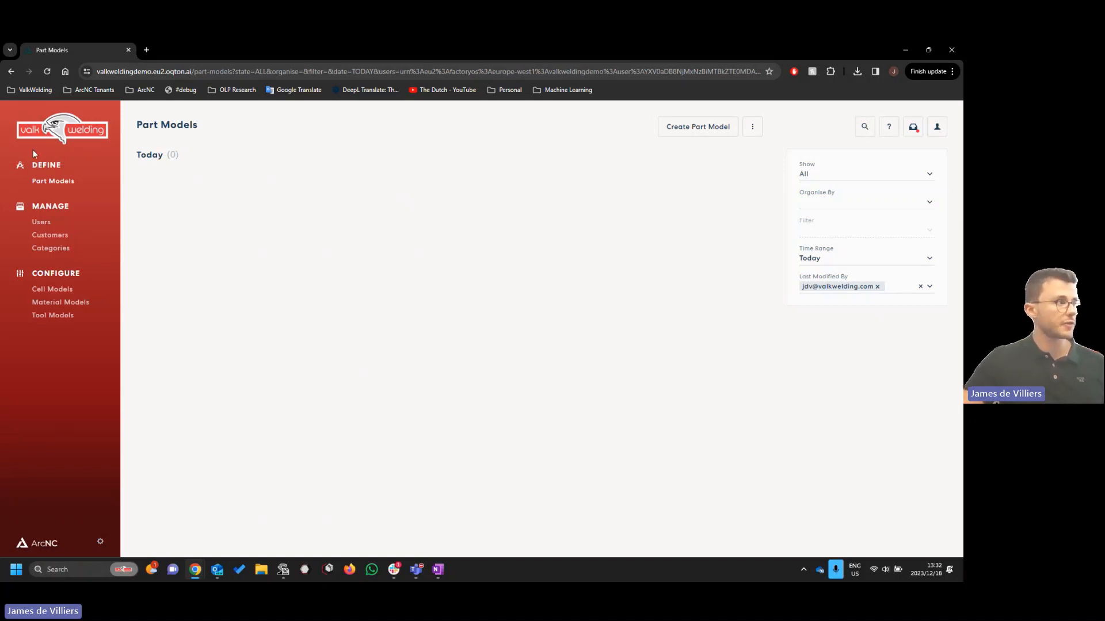
# Look through the lists of users, customers and categories, including the tool categories
pyautogui.click(41, 226)
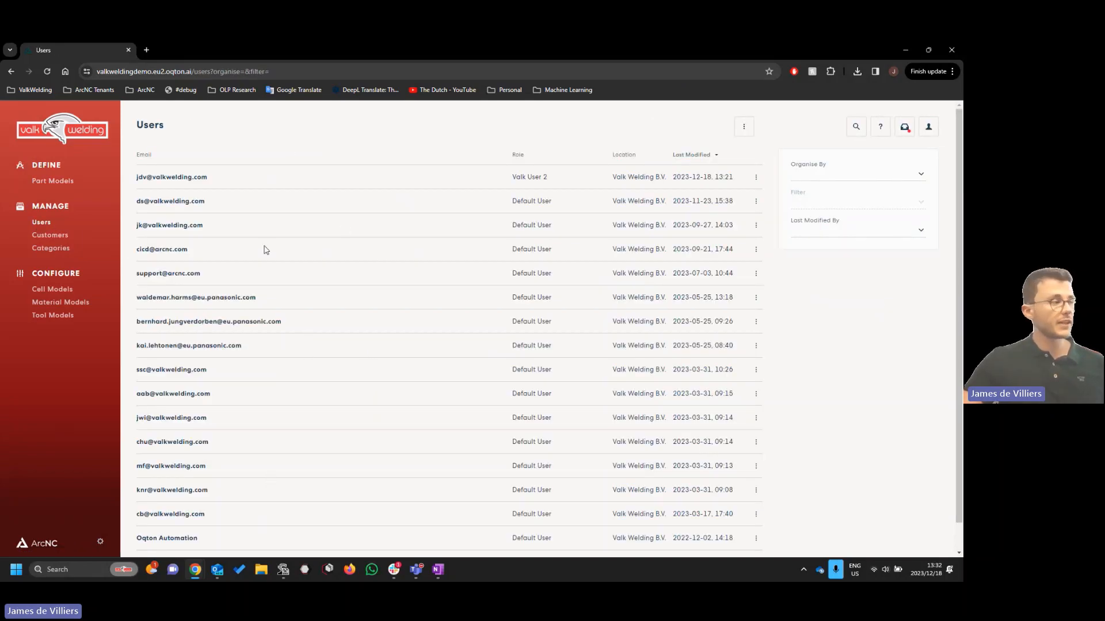
pyautogui.click(50, 236)
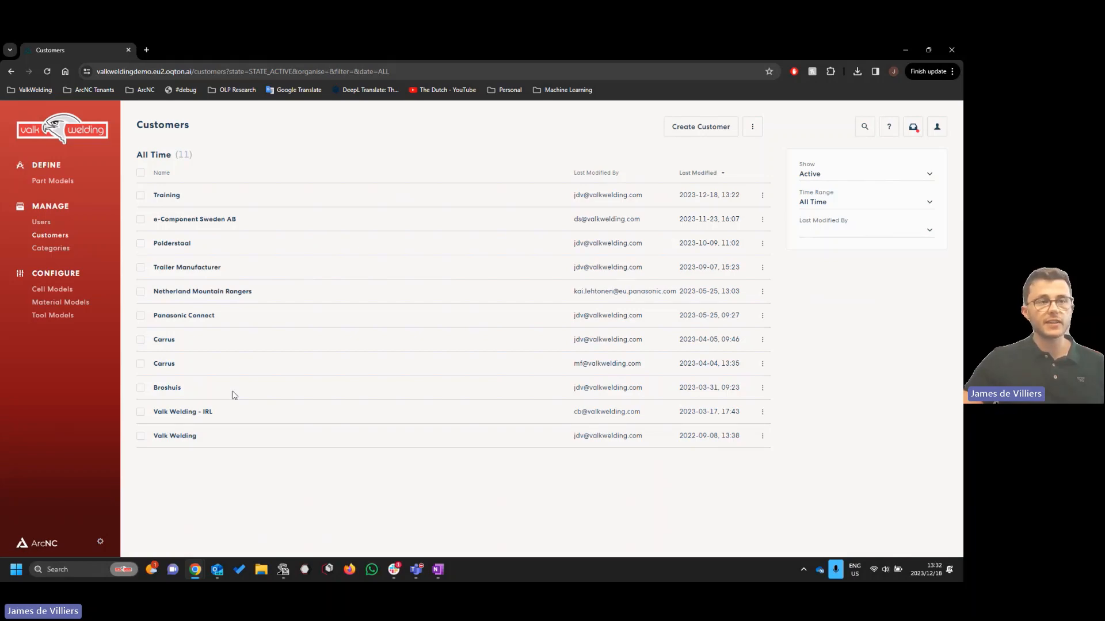
pyautogui.click(62, 252)
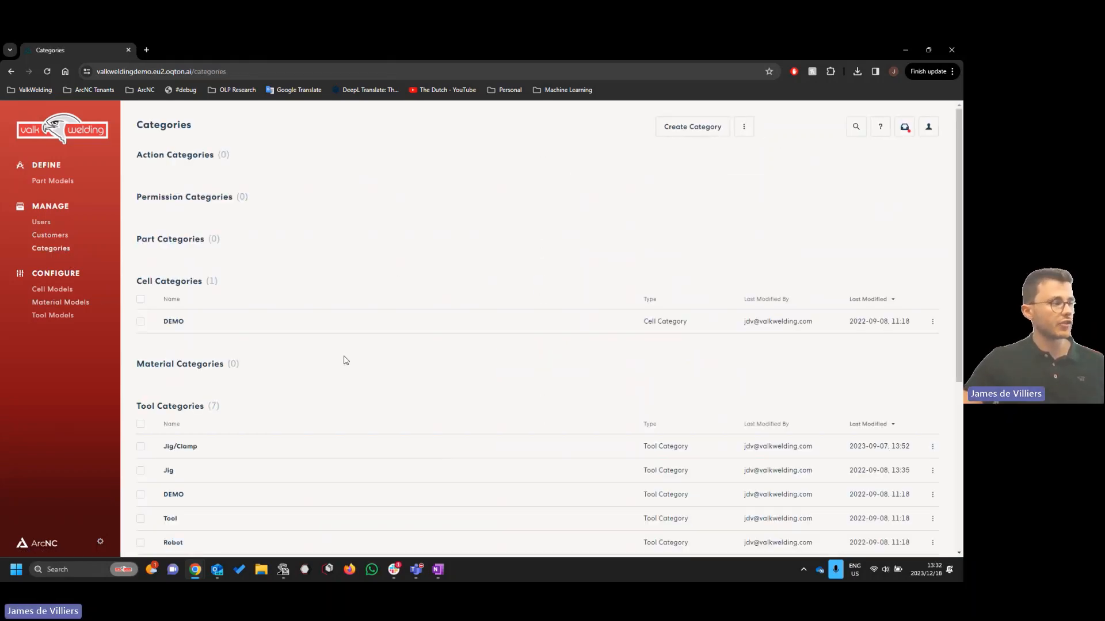
pyautogui.scroll(-2, 346, 360)
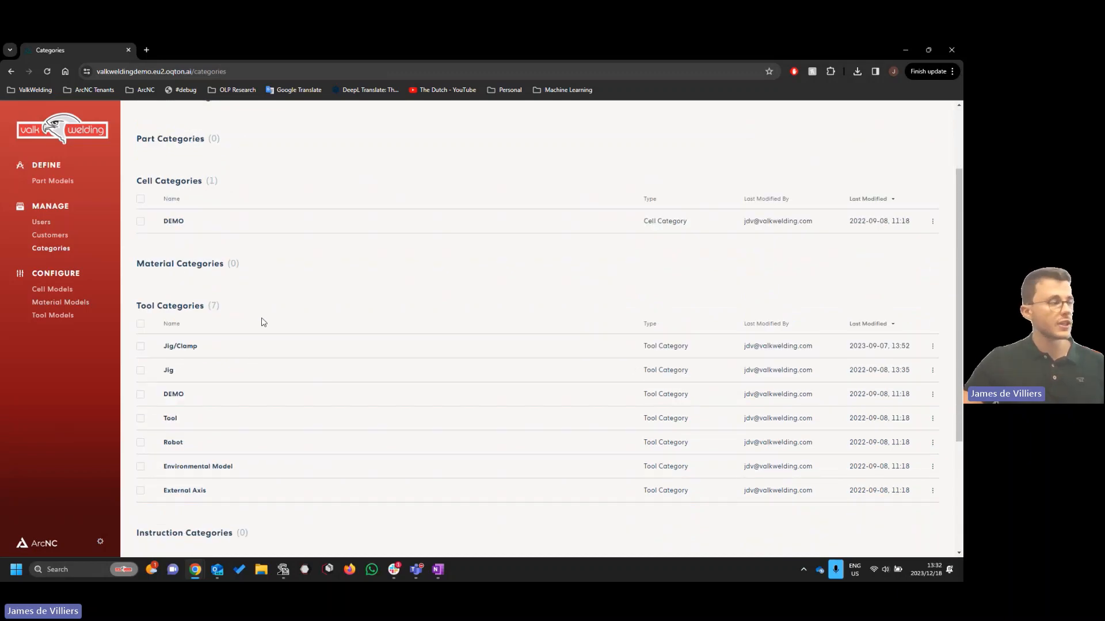
pyautogui.scroll(-3, 261, 319)
pyautogui.scroll(3, 264, 359)
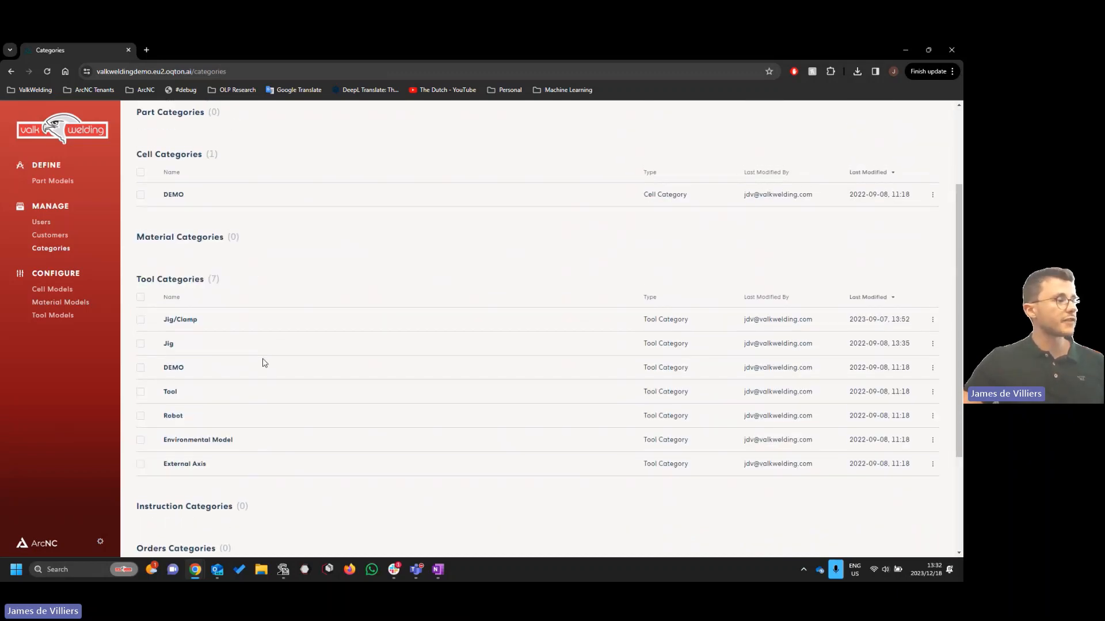
pyautogui.scroll(3, 270, 361)
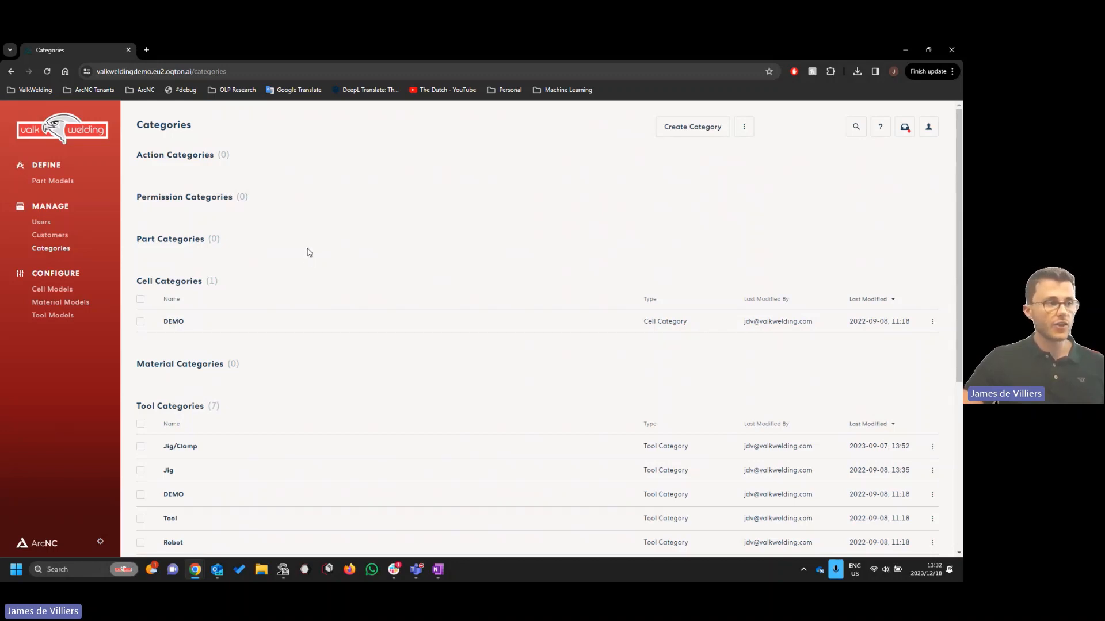
# Open the VW DEMO - Track E-Frame cell model's design, examine its robot, track and frame in 3D, and close the editor
pyautogui.click(64, 291)
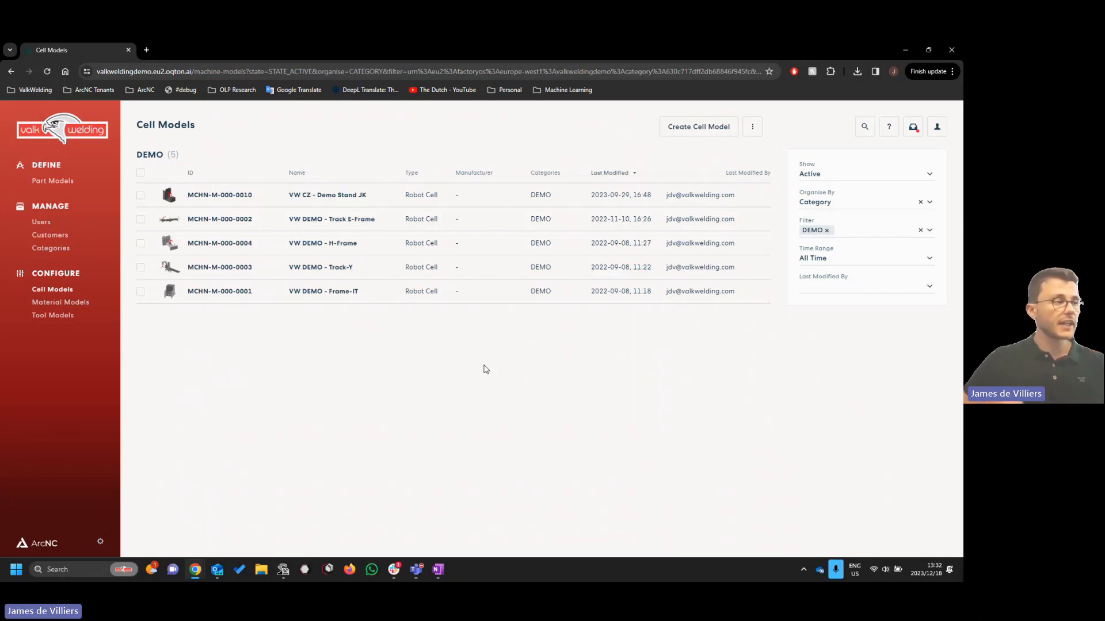
pyautogui.click(356, 219)
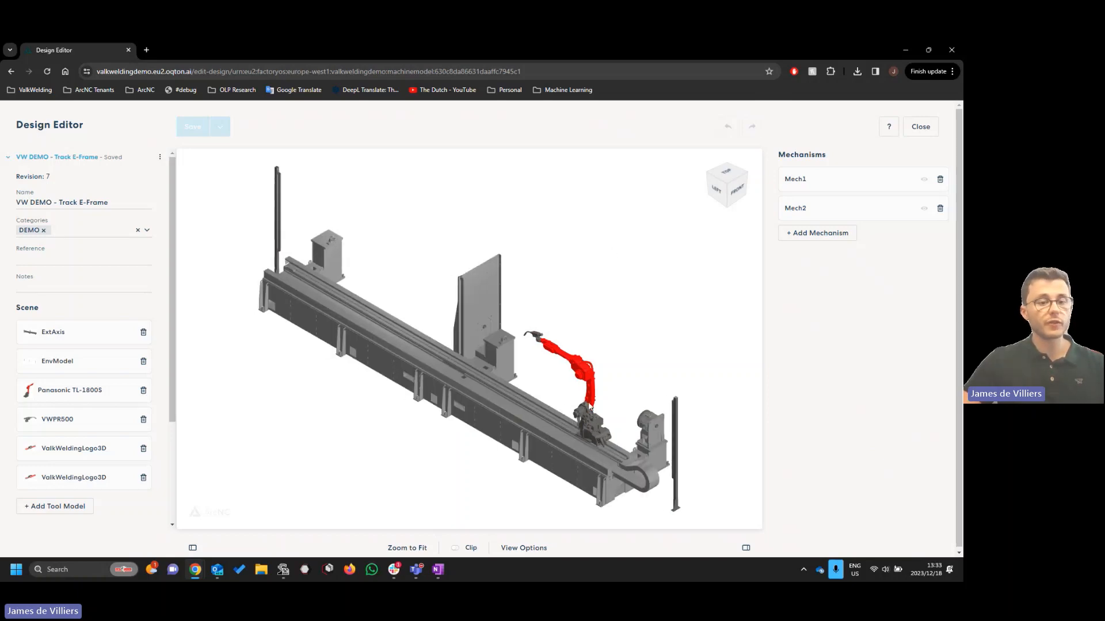
pyautogui.moveTo(590, 405); pyautogui.dragTo(335, 357)
pyautogui.scroll(5, 335, 354)
pyautogui.scroll(-4, 335, 354)
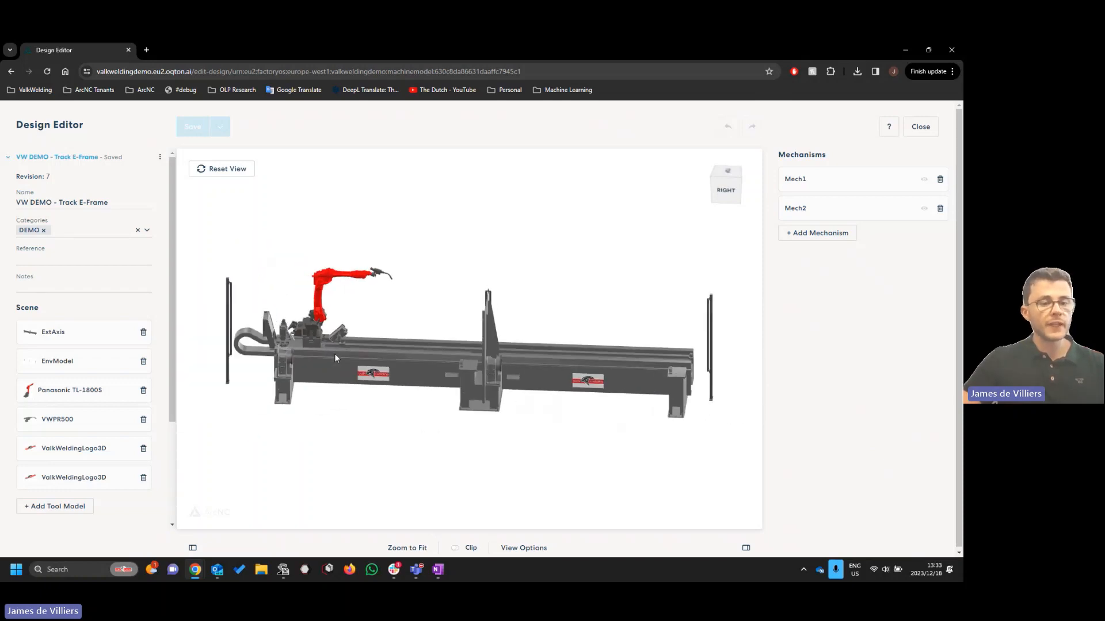
pyautogui.scroll(4, 401, 361)
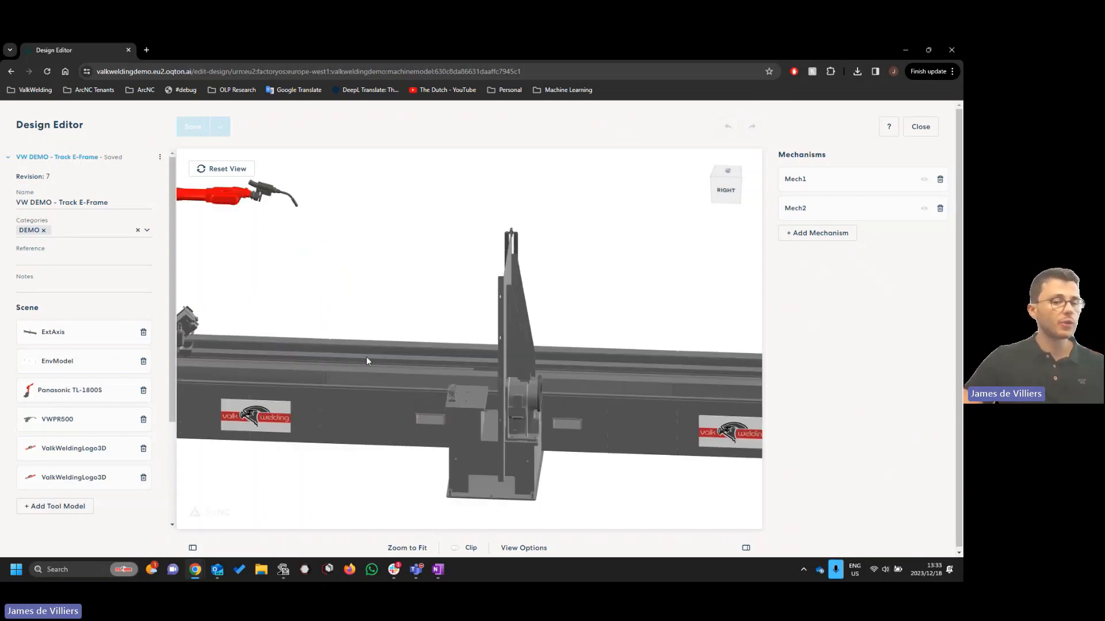
pyautogui.moveTo(358, 344); pyautogui.dragTo(599, 342, button='middle')
pyautogui.moveTo(399, 340); pyautogui.dragTo(409, 345, button='middle')
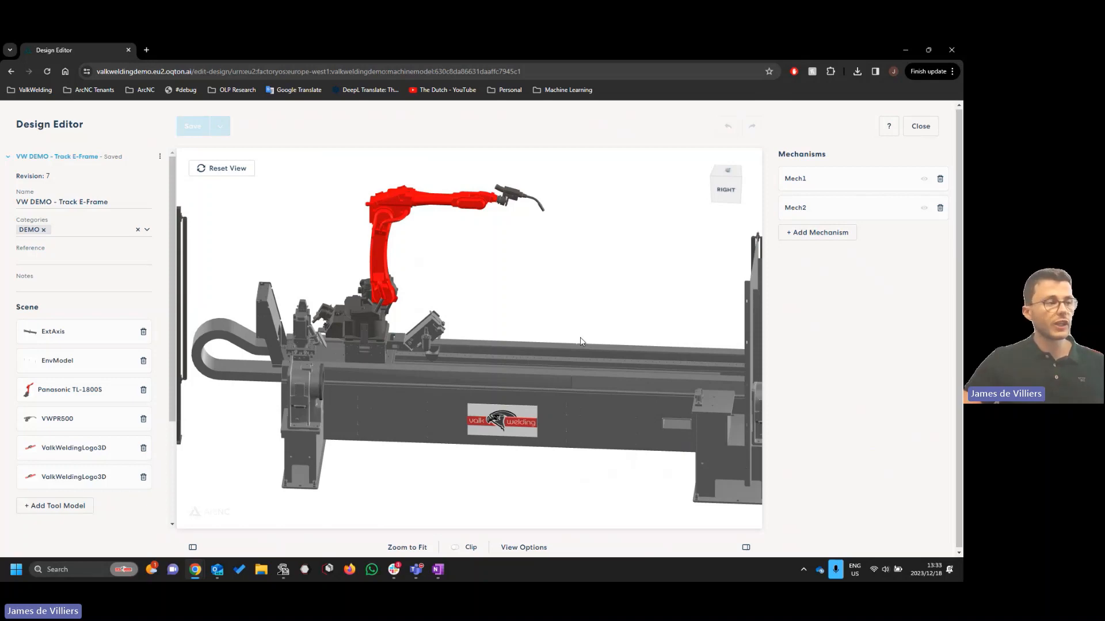
pyautogui.moveTo(583, 341); pyautogui.dragTo(476, 330, button='middle')
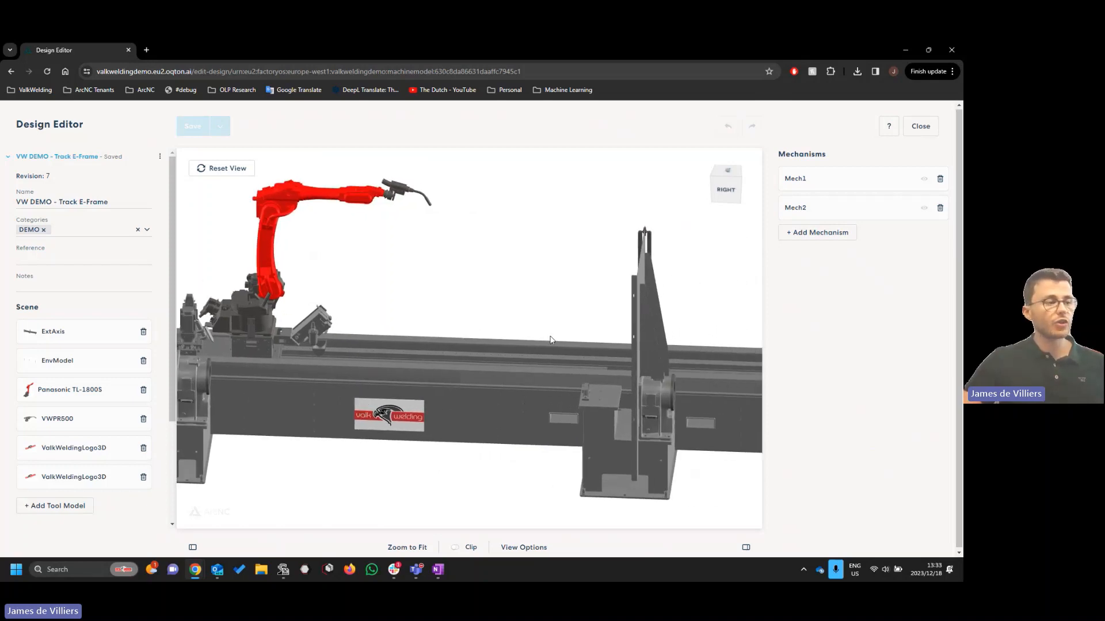
pyautogui.moveTo(628, 339); pyautogui.dragTo(561, 338, button='middle')
pyautogui.moveTo(455, 335); pyautogui.dragTo(617, 319, button='middle')
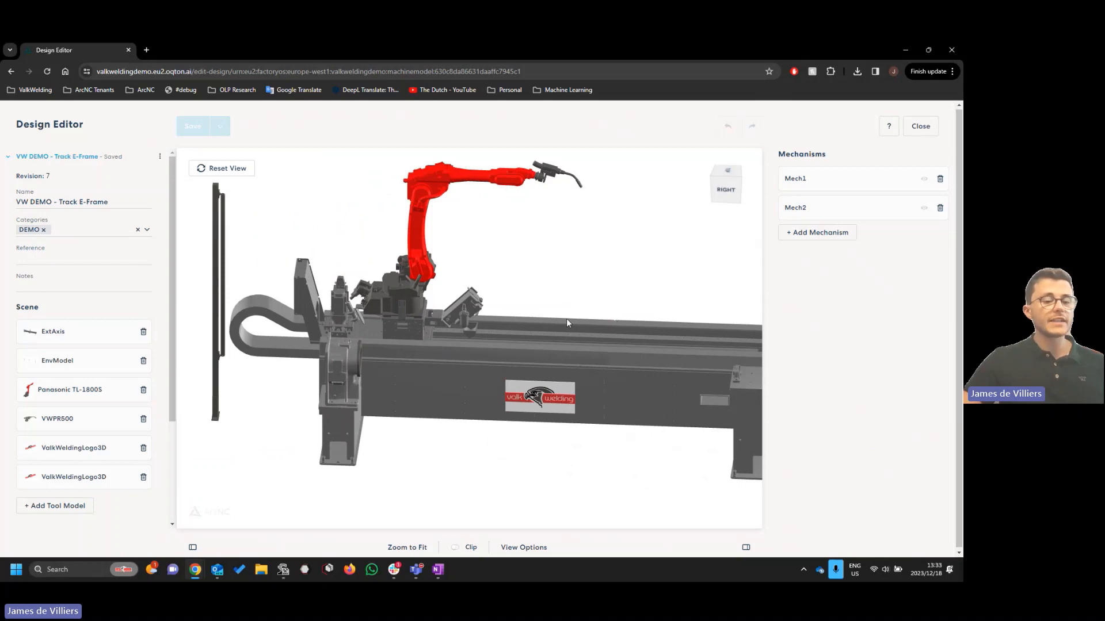
pyautogui.moveTo(575, 348); pyautogui.dragTo(542, 336, button='middle')
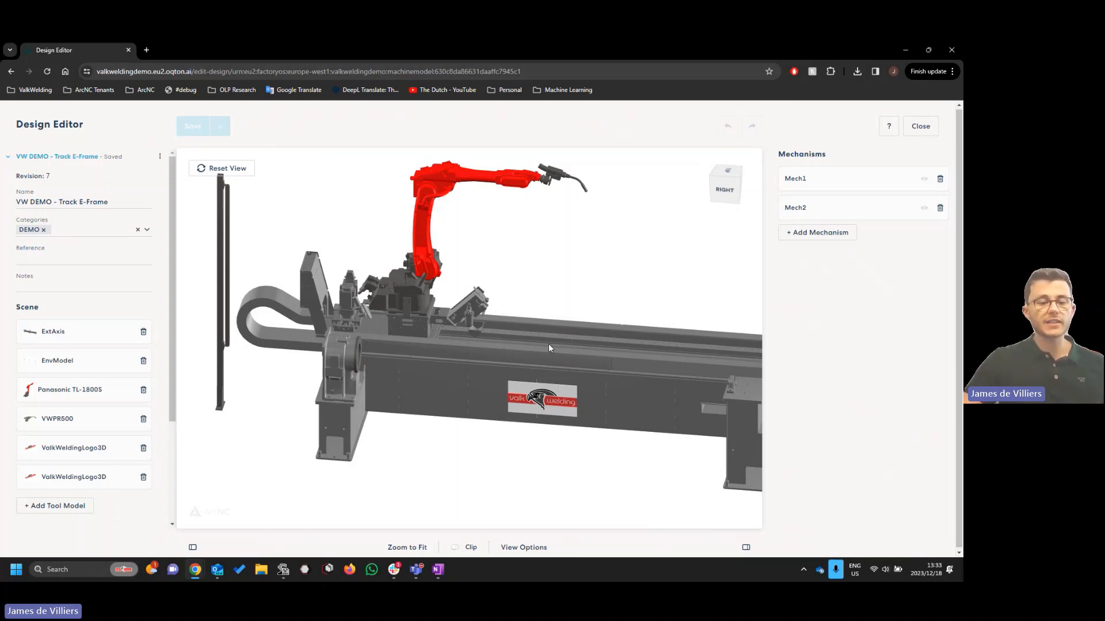
pyautogui.click(921, 127)
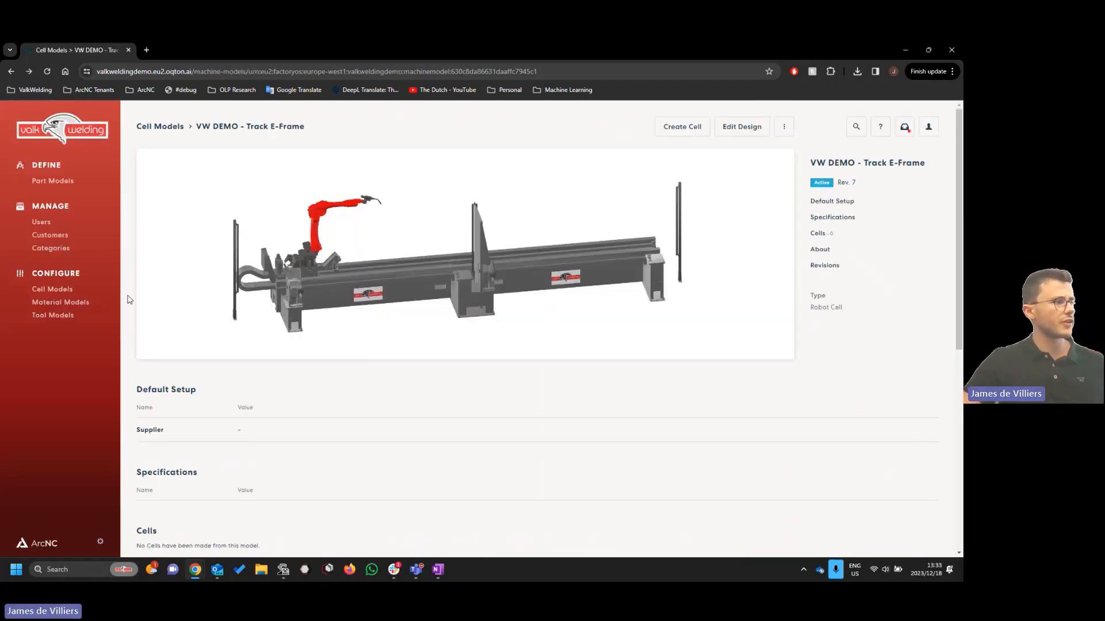
# View the lists of material models and tool models
pyautogui.click(68, 305)
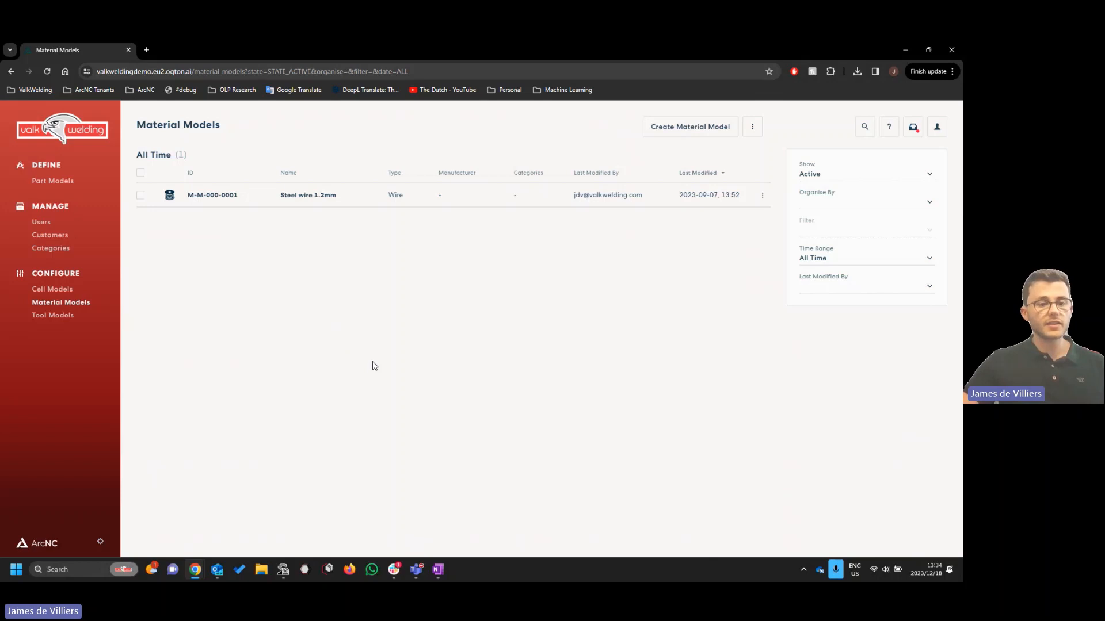
pyautogui.click(68, 317)
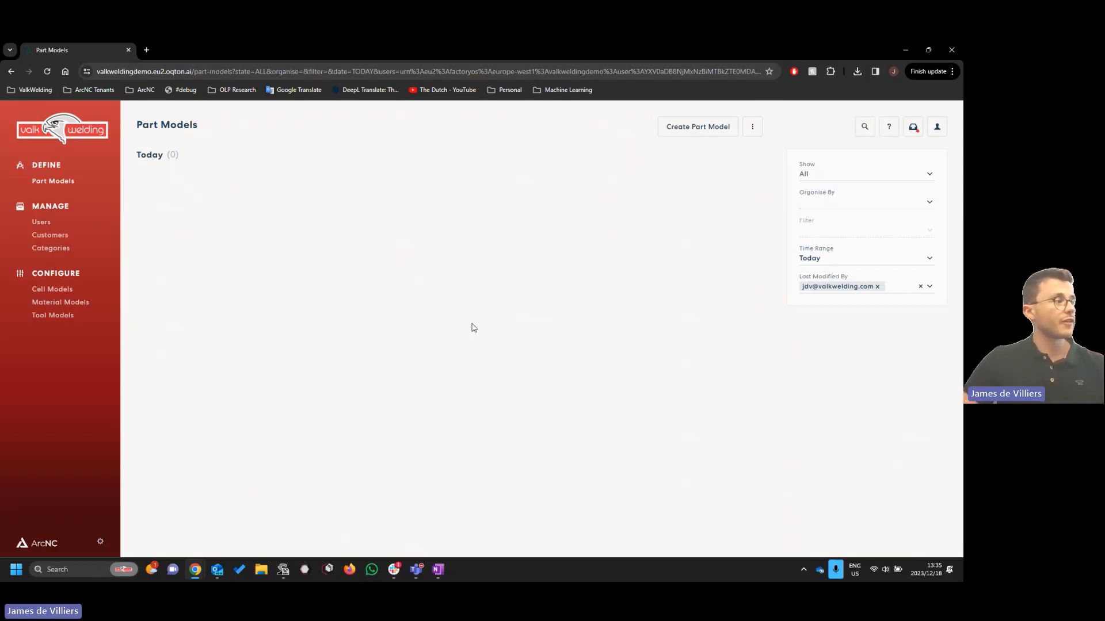
# Start a new tool model named Valk Welding Training JIG and assign it to the Jig/Clamp category
pyautogui.click(58, 317)
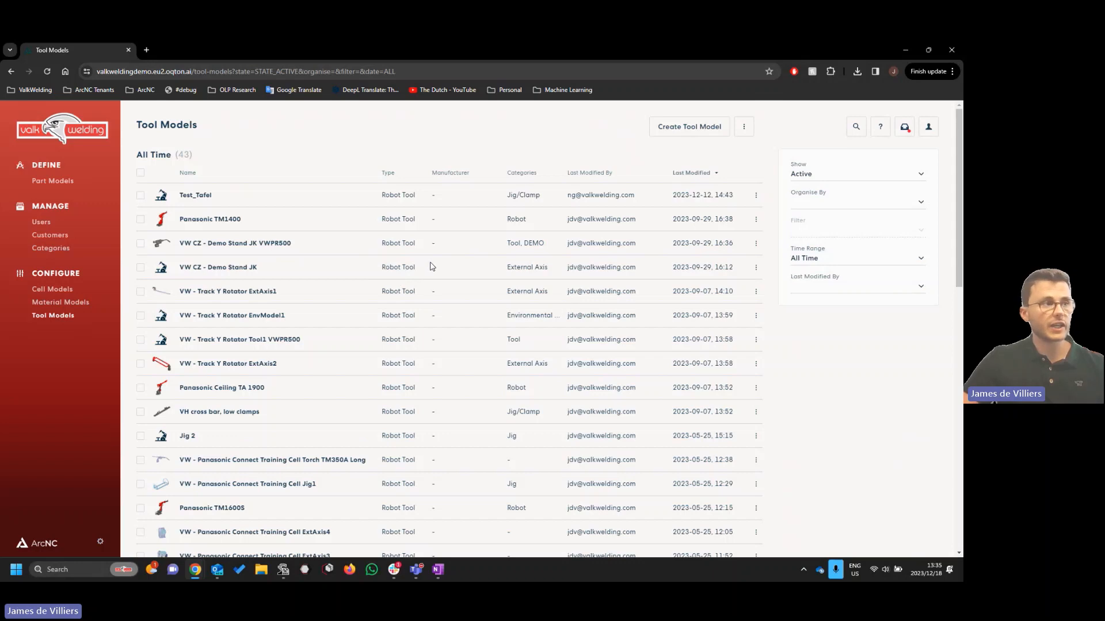
pyautogui.click(687, 128)
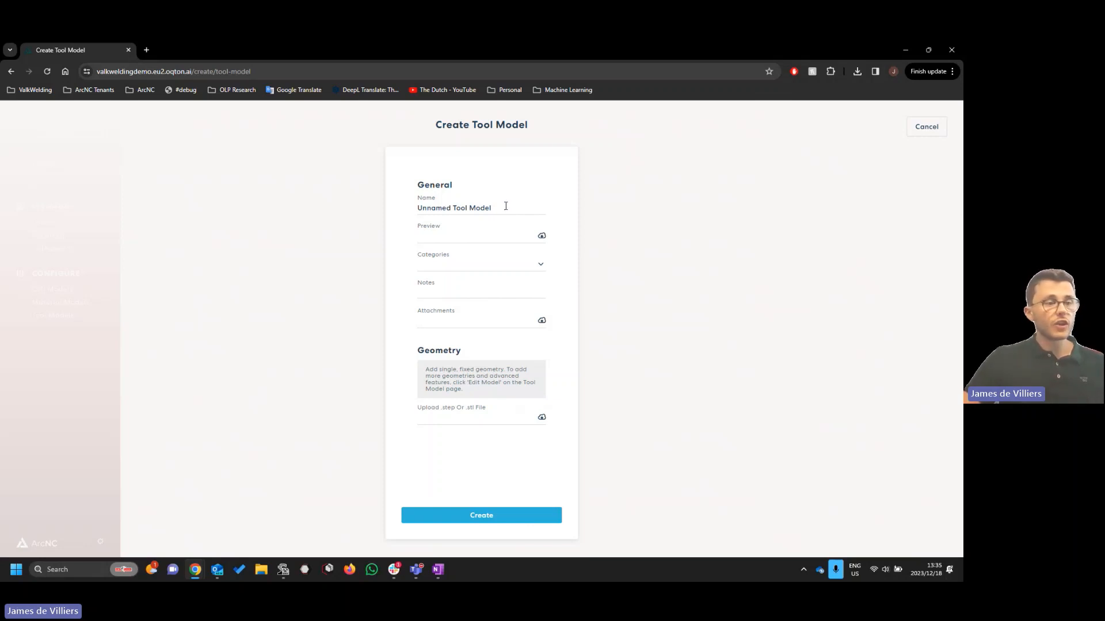
pyautogui.moveTo(506, 206); pyautogui.dragTo(406, 211)
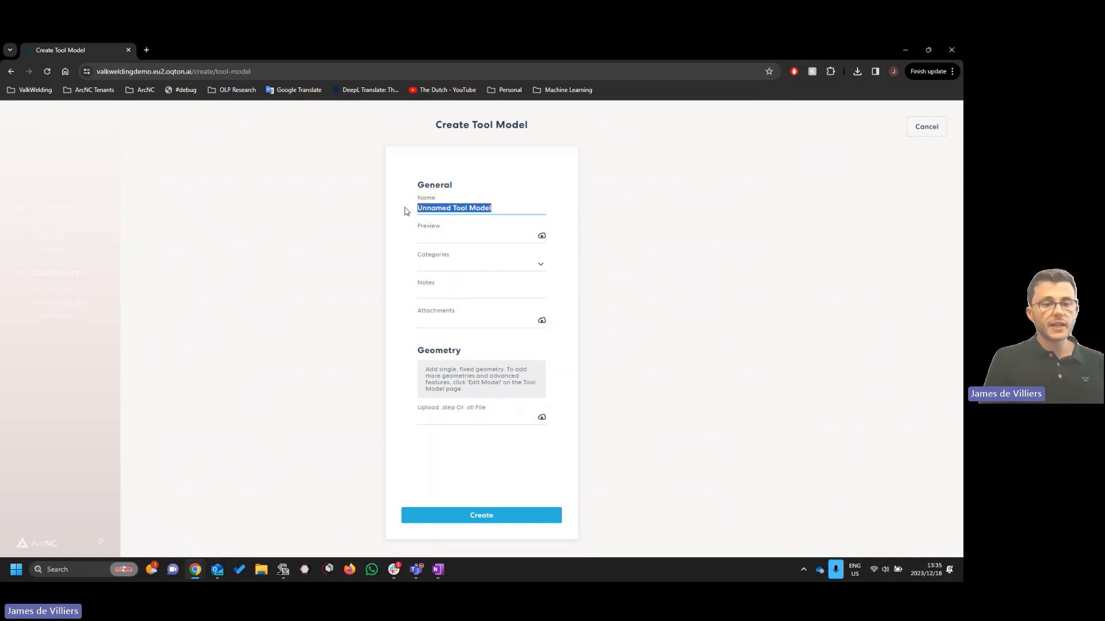
pyautogui.write('Valk')
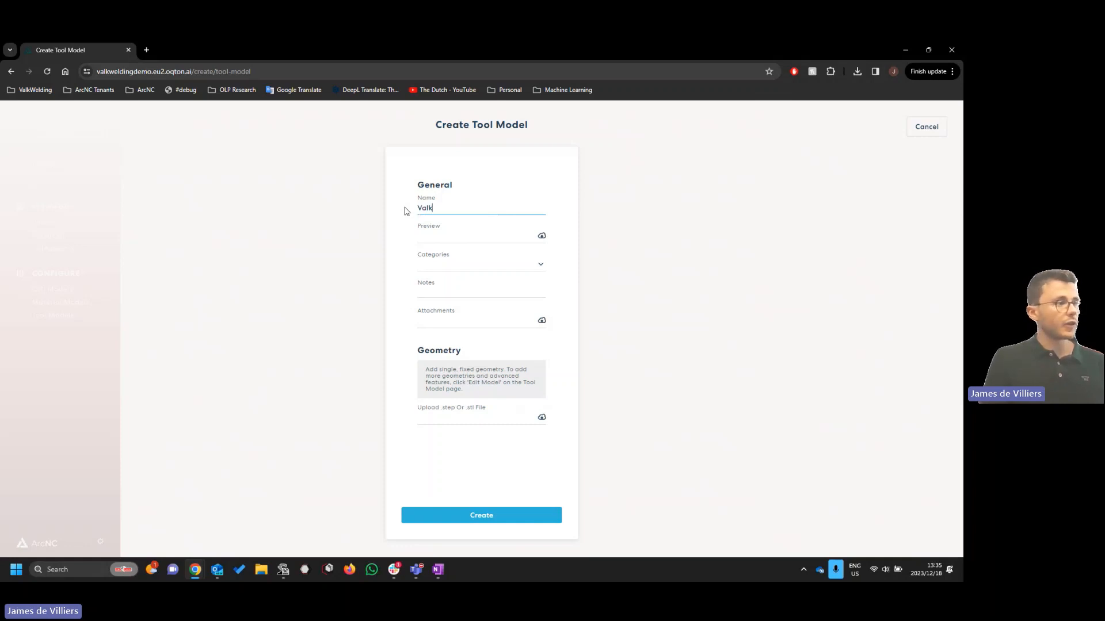
pyautogui.write(' Welding Training HI')
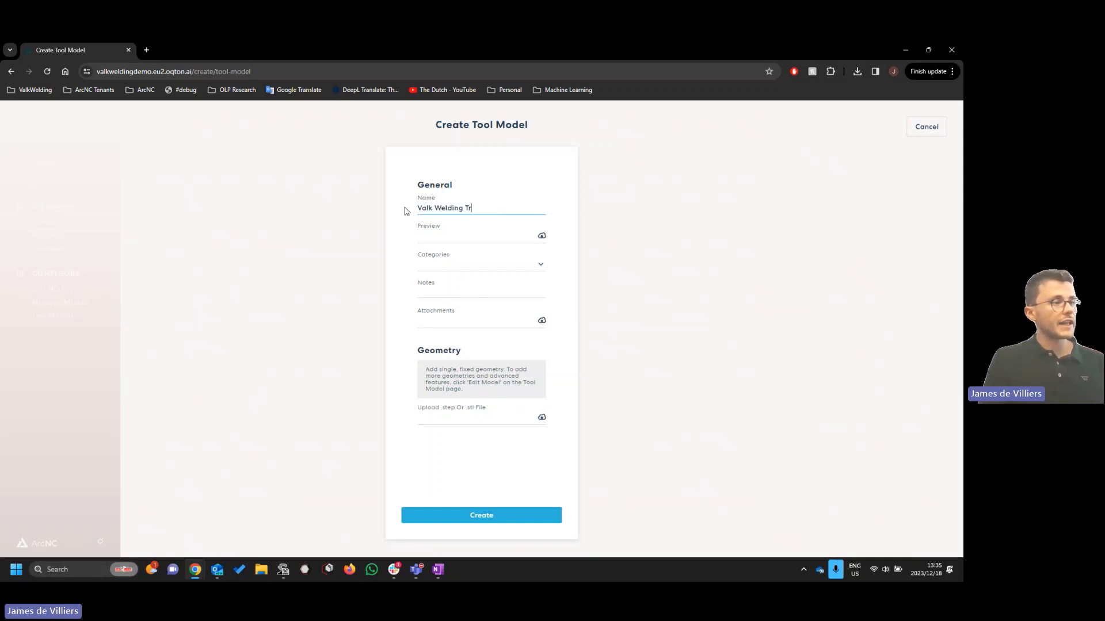
pyautogui.press('BackSpace')
pyautogui.press('BackSpace')
pyautogui.write('JIG')
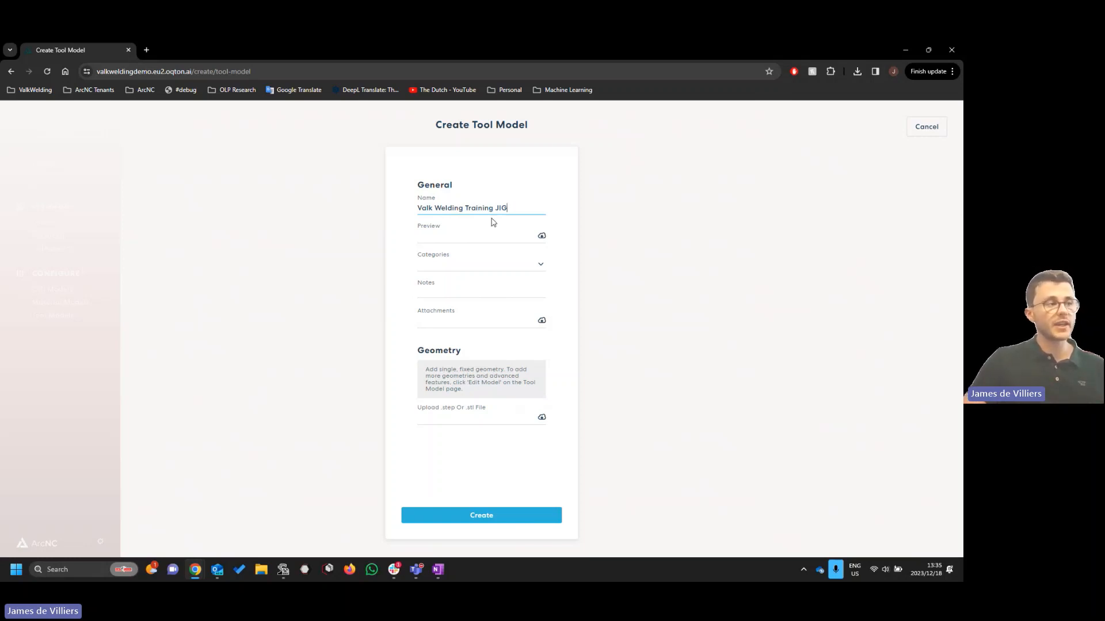
pyautogui.click(483, 266)
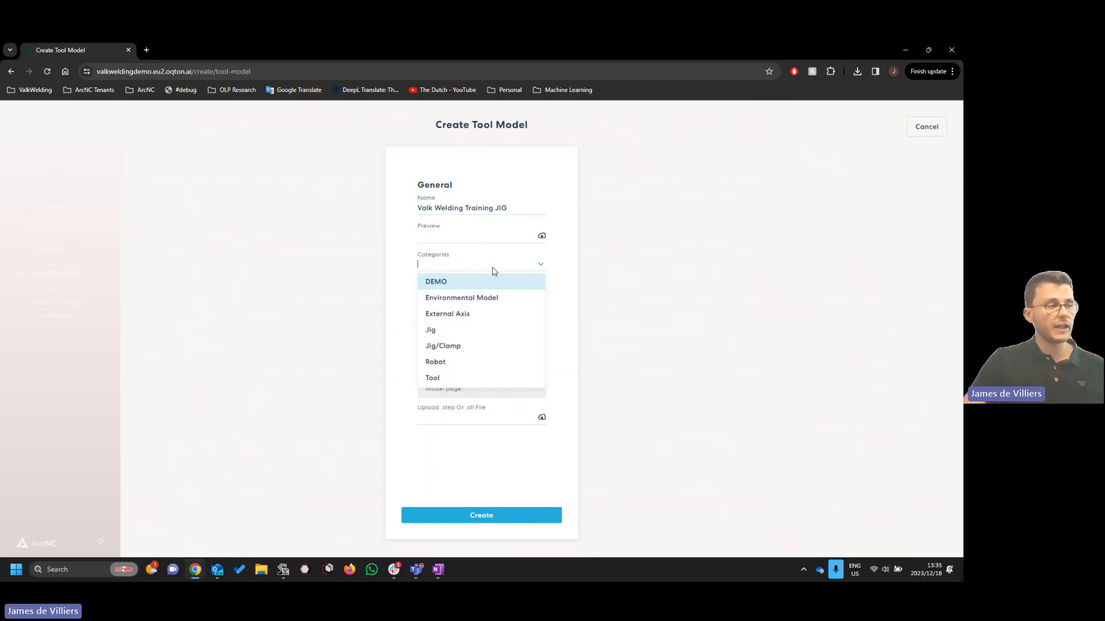
pyautogui.click(471, 346)
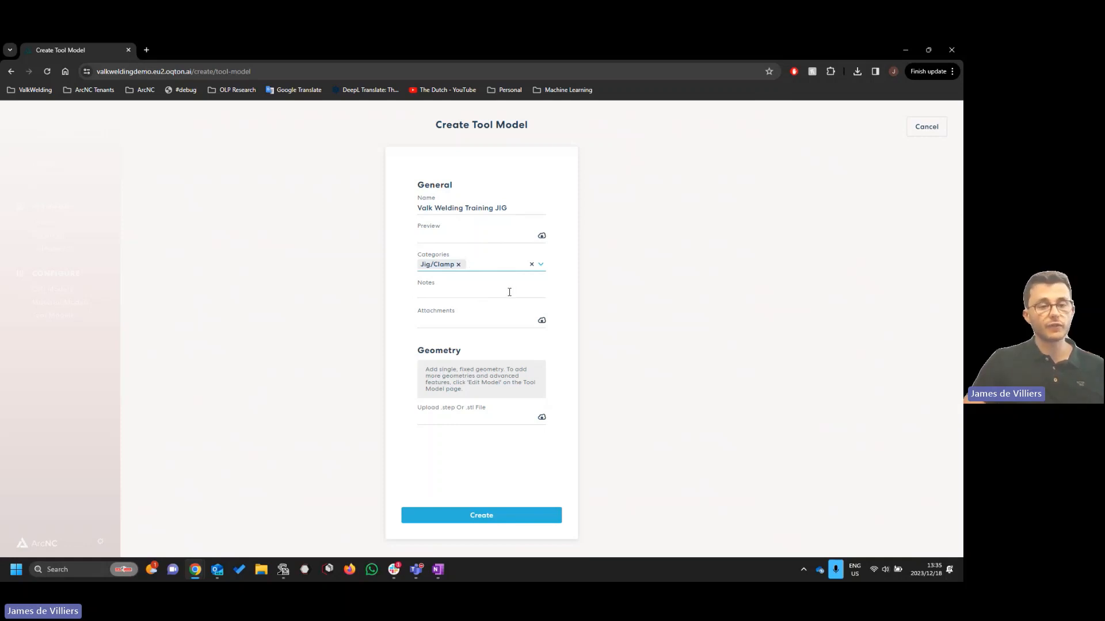
# Remove the Jig/Clamp category, try entering a new category named Training, and set the category back to Jig/Clamp
pyautogui.click(458, 265)
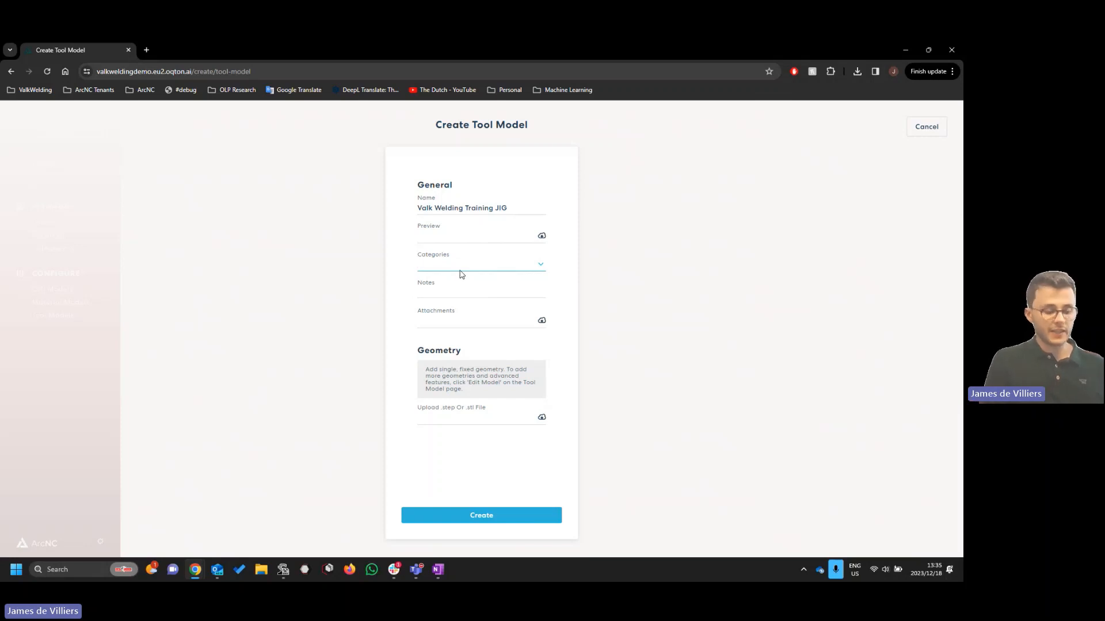
pyautogui.write('Training')
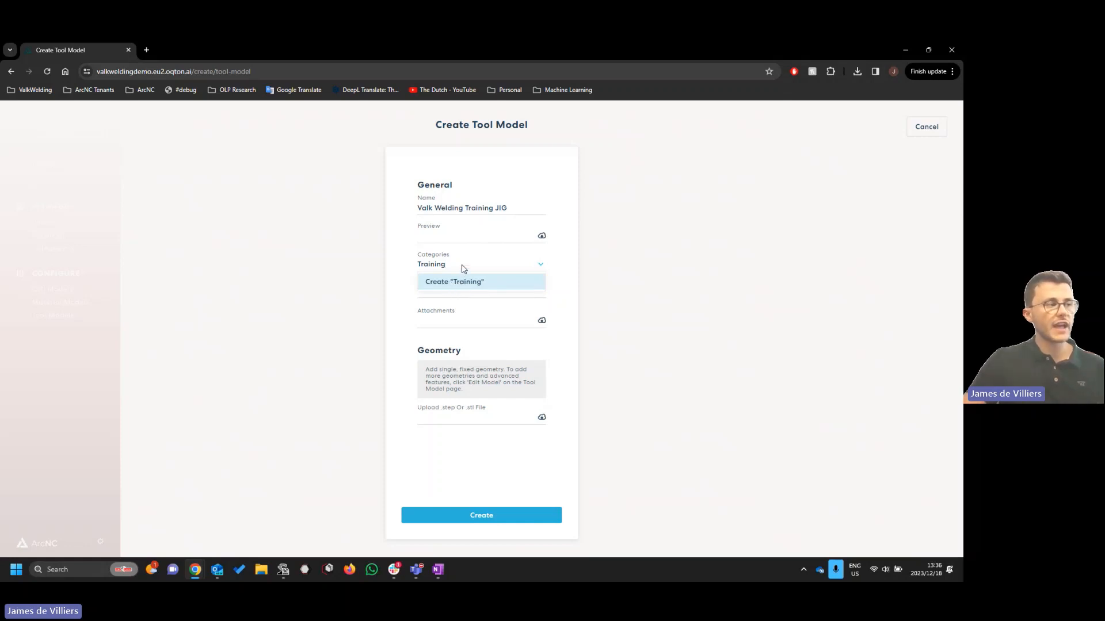
pyautogui.press('BackSpace')
pyautogui.press('BackSpace')
pyautogui.press('BackSpace')
pyautogui.press('BackSpace')
pyautogui.press('BackSpace')
pyautogui.press('BackSpace')
pyautogui.press('BackSpace')
pyautogui.press('BackSpace')
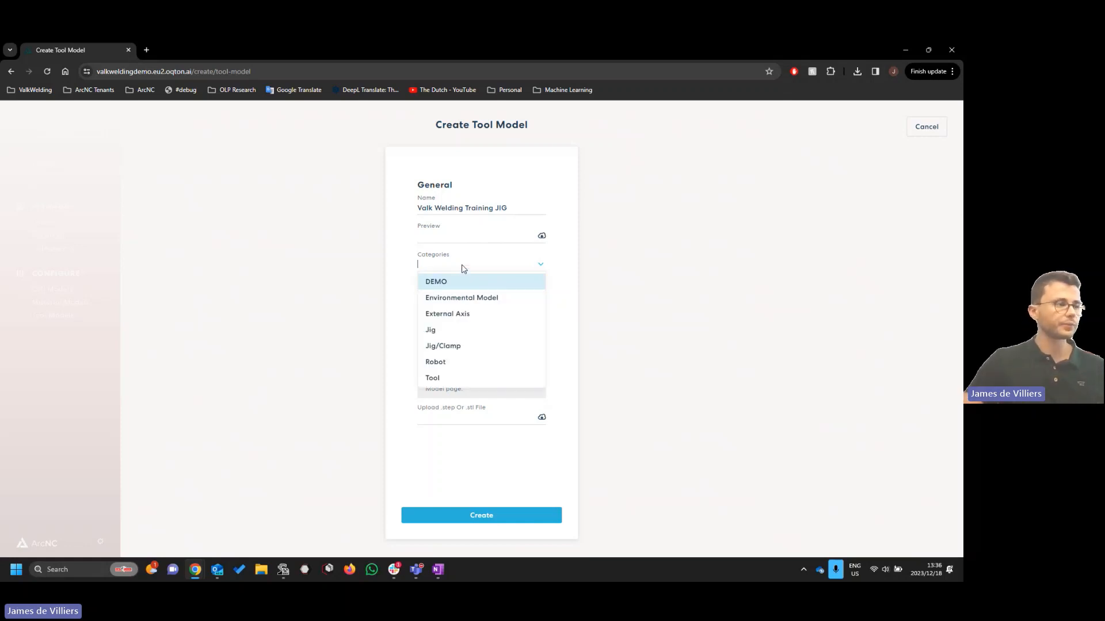
pyautogui.click(478, 347)
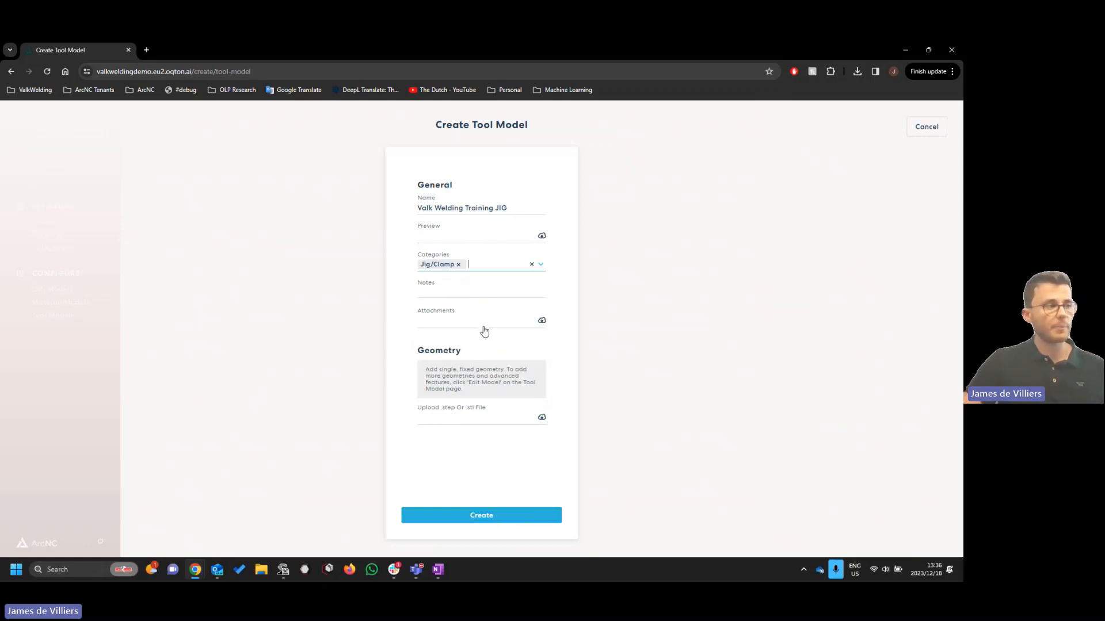
pyautogui.click(450, 297)
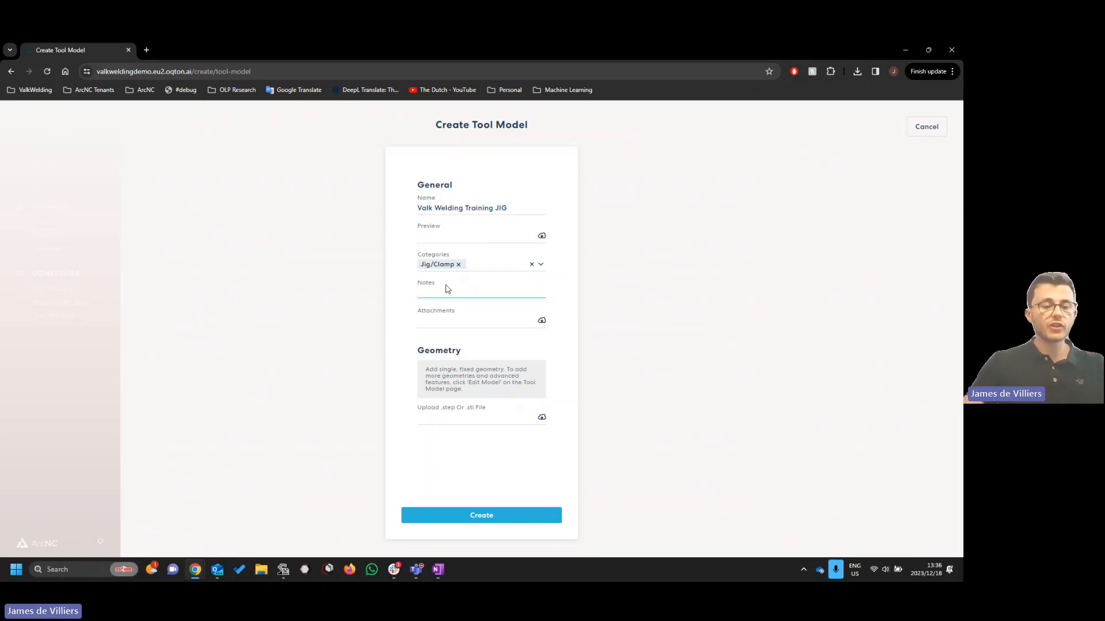
pyautogui.click(448, 290)
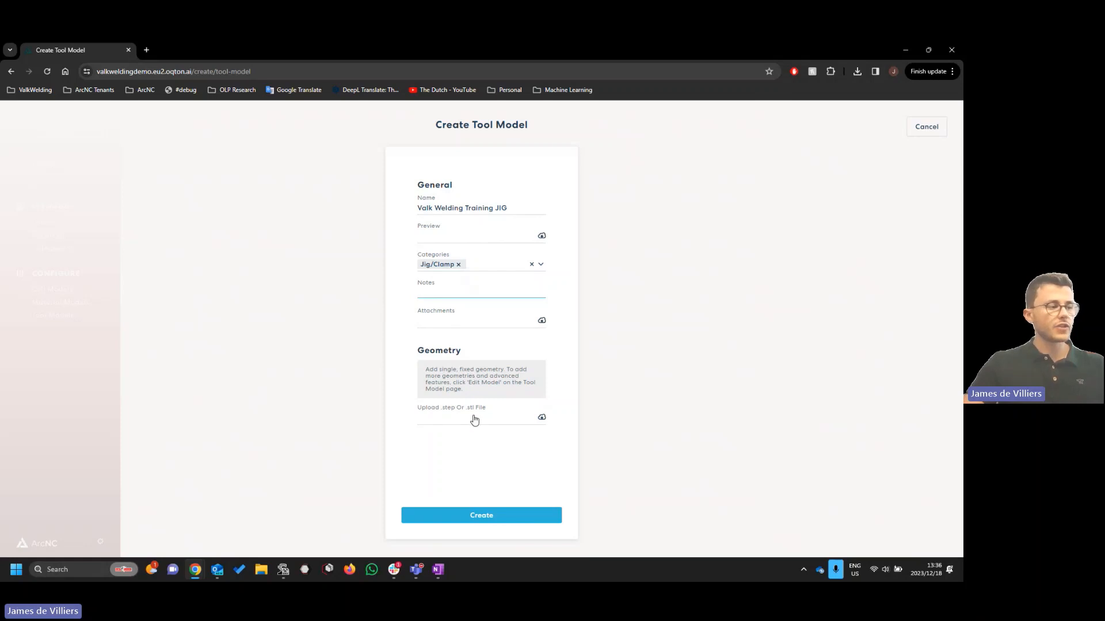
pyautogui.moveTo(490, 410); pyautogui.dragTo(418, 409)
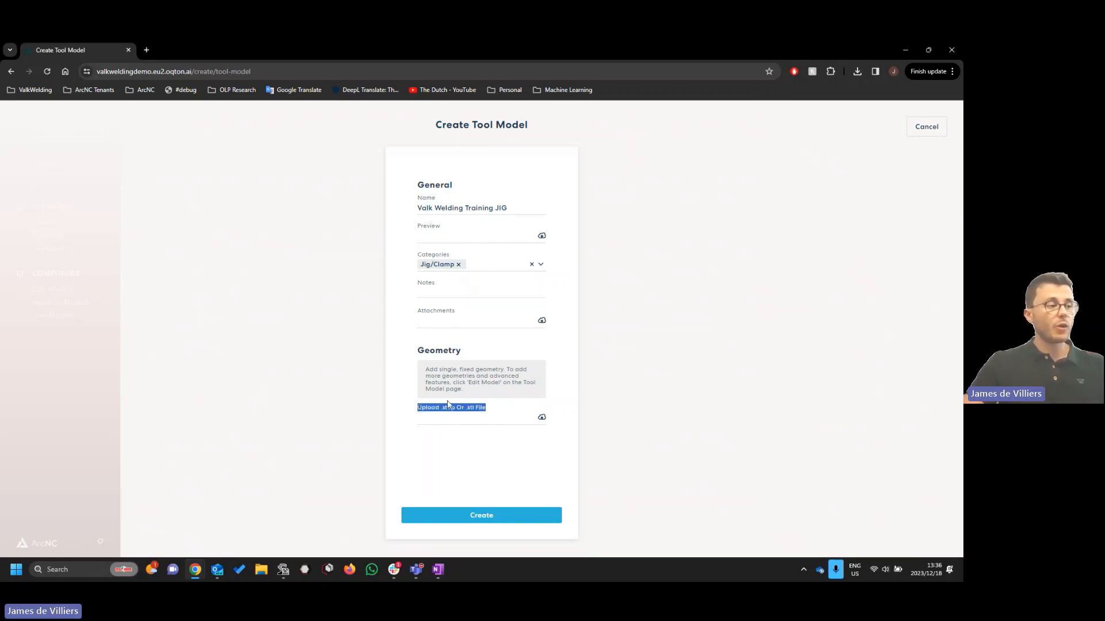
pyautogui.click(576, 403)
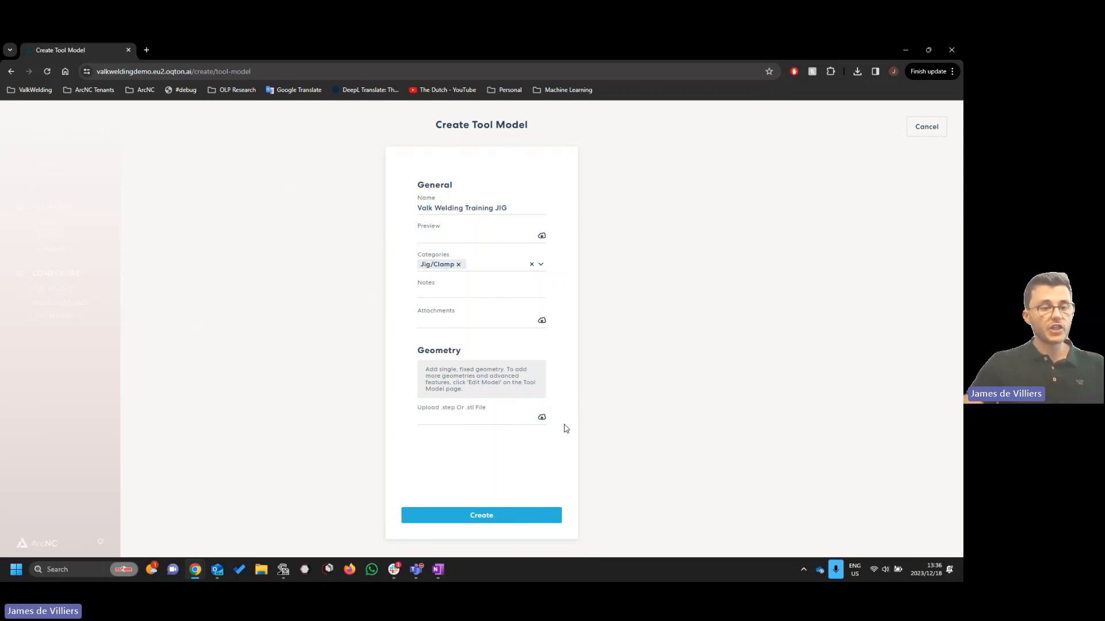
# Upload ArcNCDemoPart.STEP from the Demo Part folder as the geometry and create the tool model
pyautogui.click(472, 423)
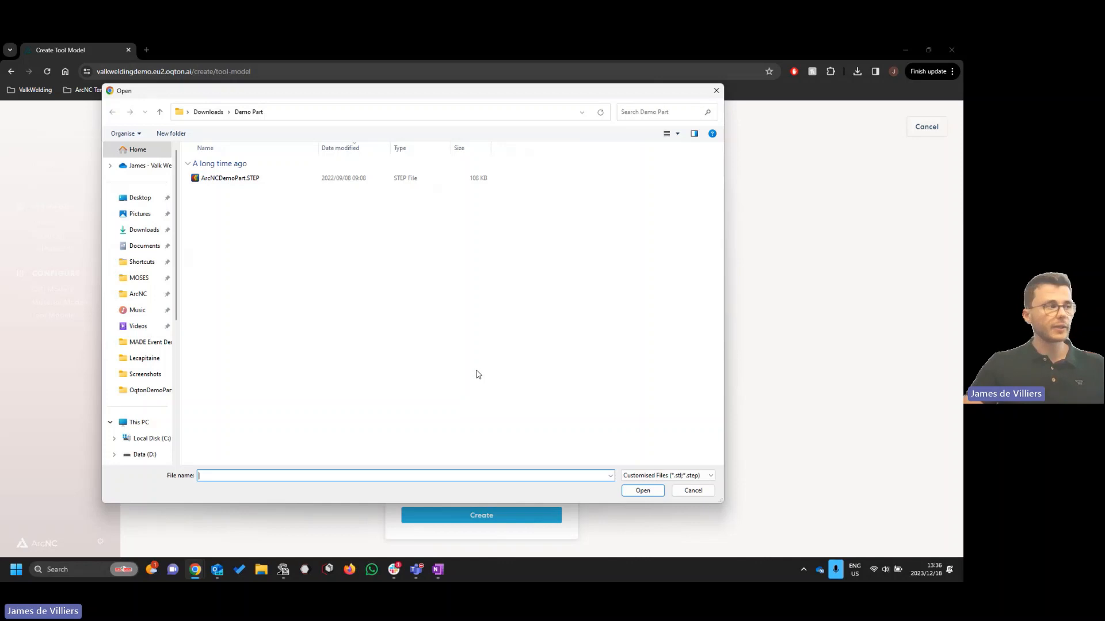
pyautogui.click(267, 185)
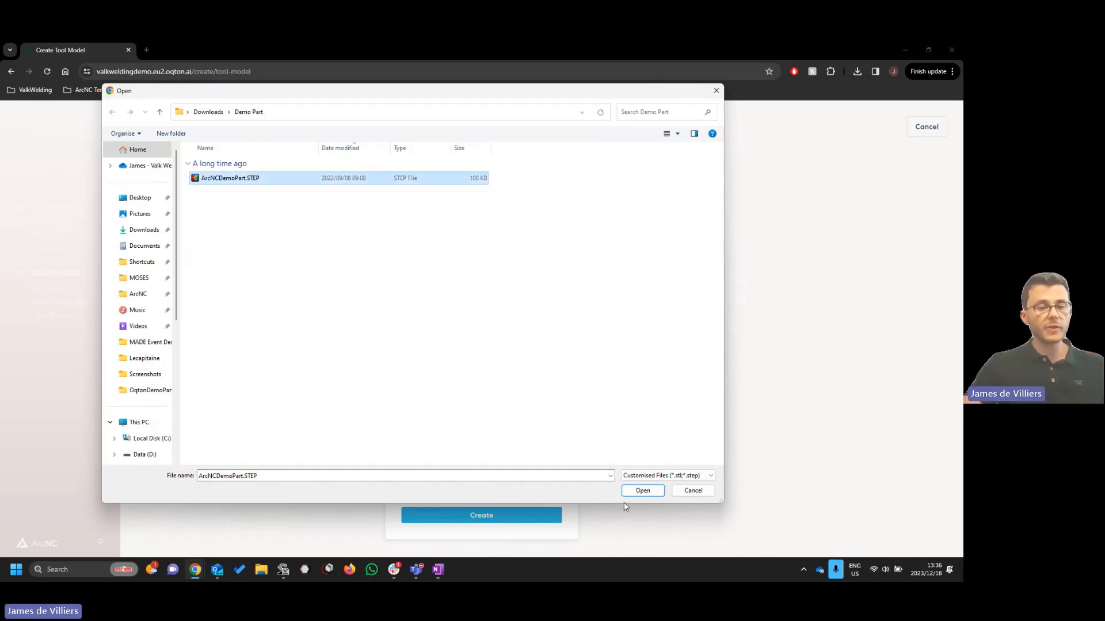
pyautogui.click(638, 492)
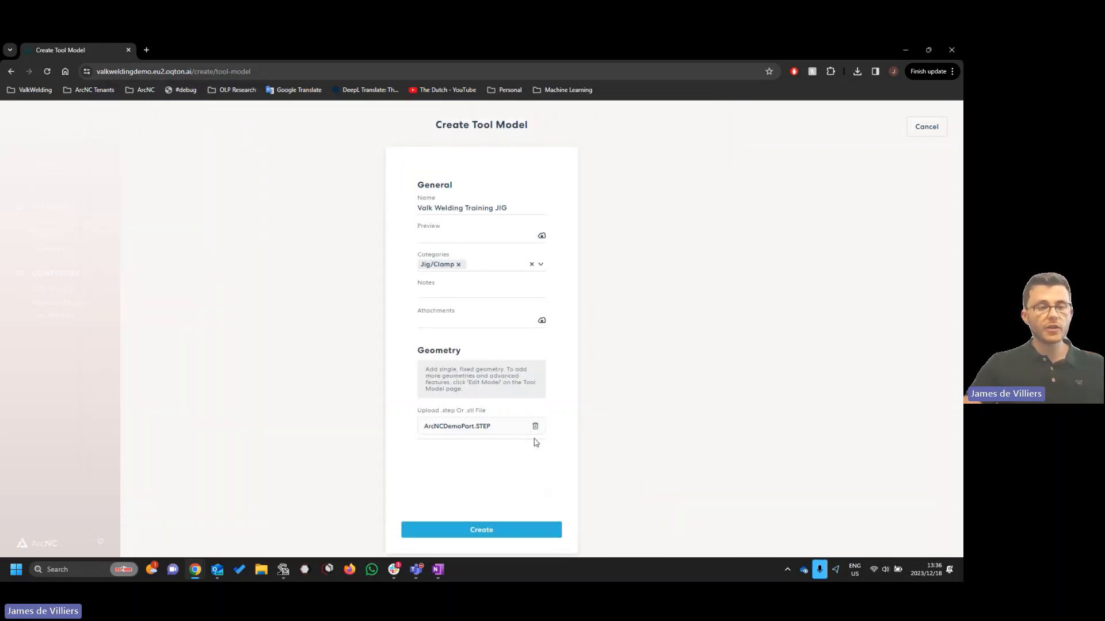
pyautogui.click(495, 530)
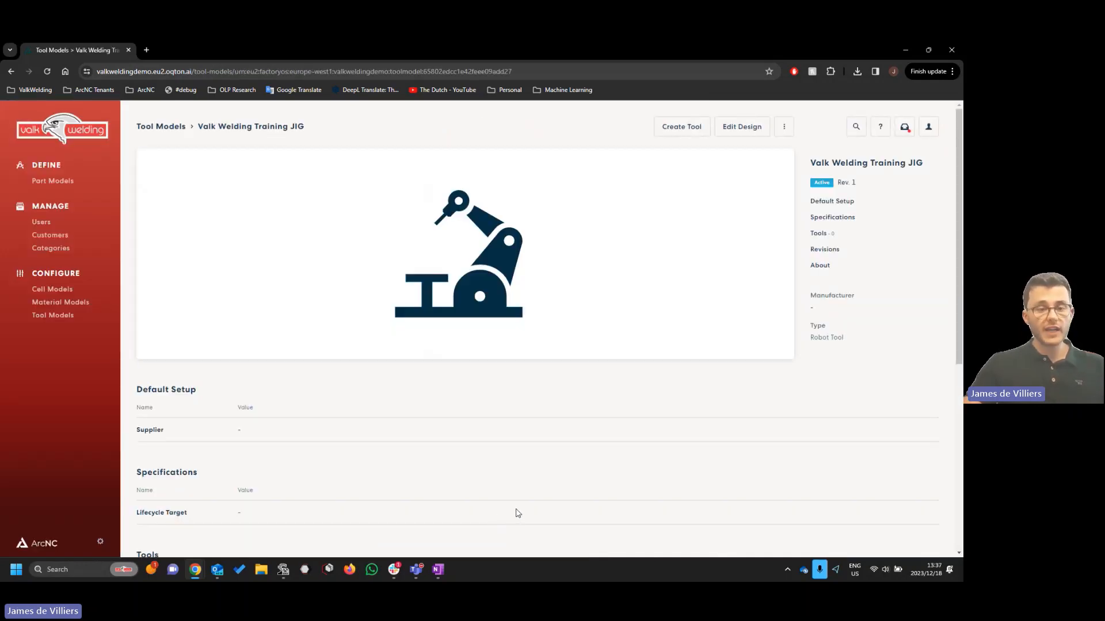
# Review the new tool model's details, open its design to examine the geometry in 3D, and close the editor
pyautogui.scroll(-1, 524, 439)
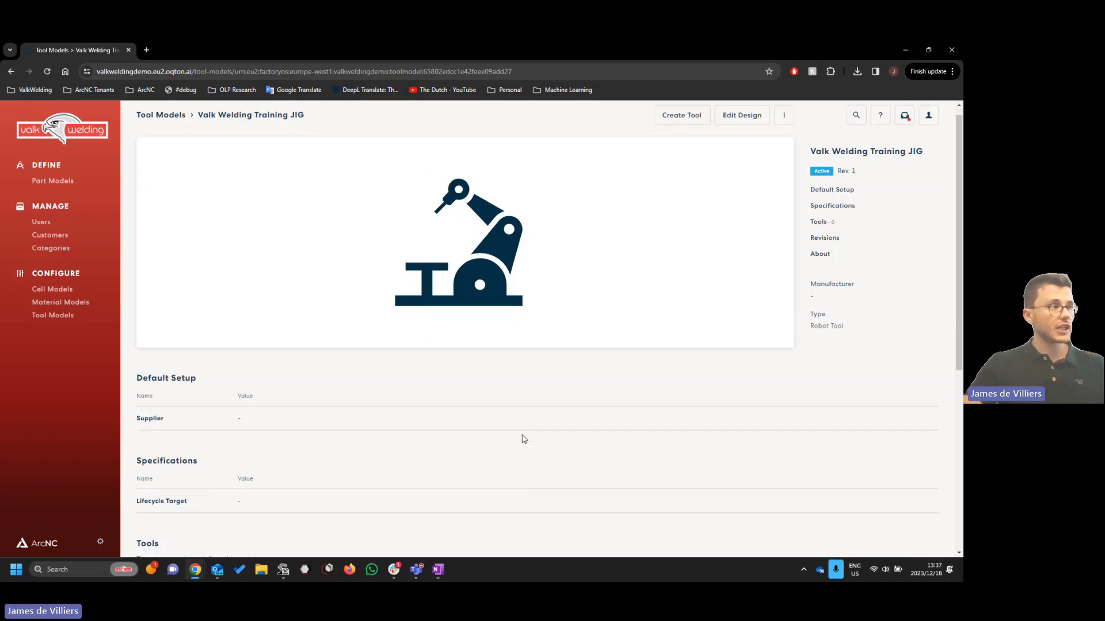
pyautogui.scroll(-5, 506, 426)
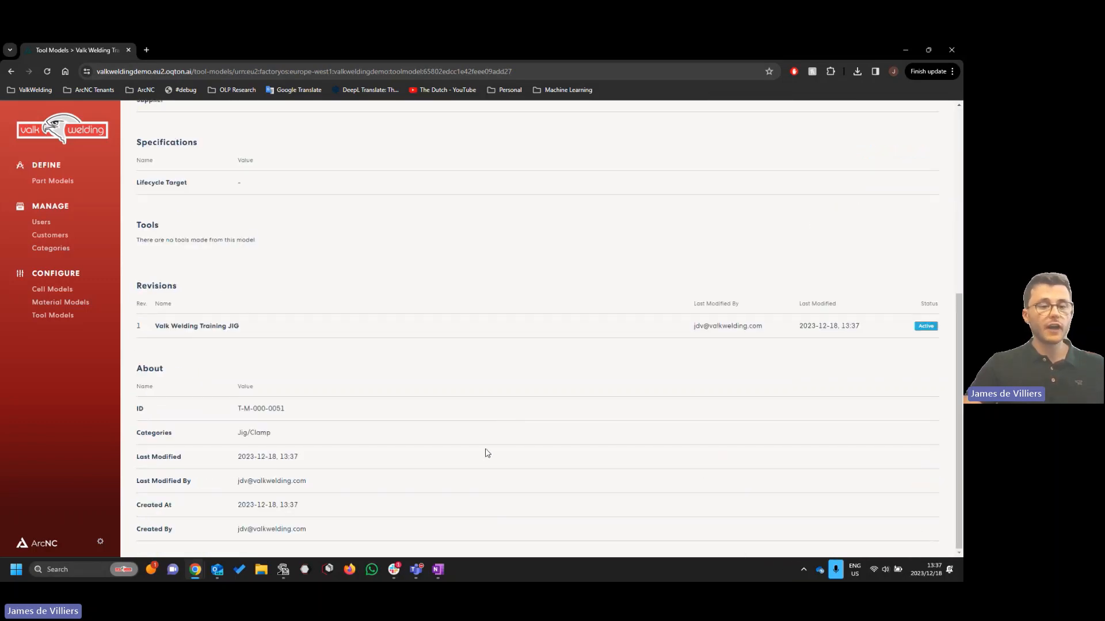
pyautogui.scroll(6, 486, 453)
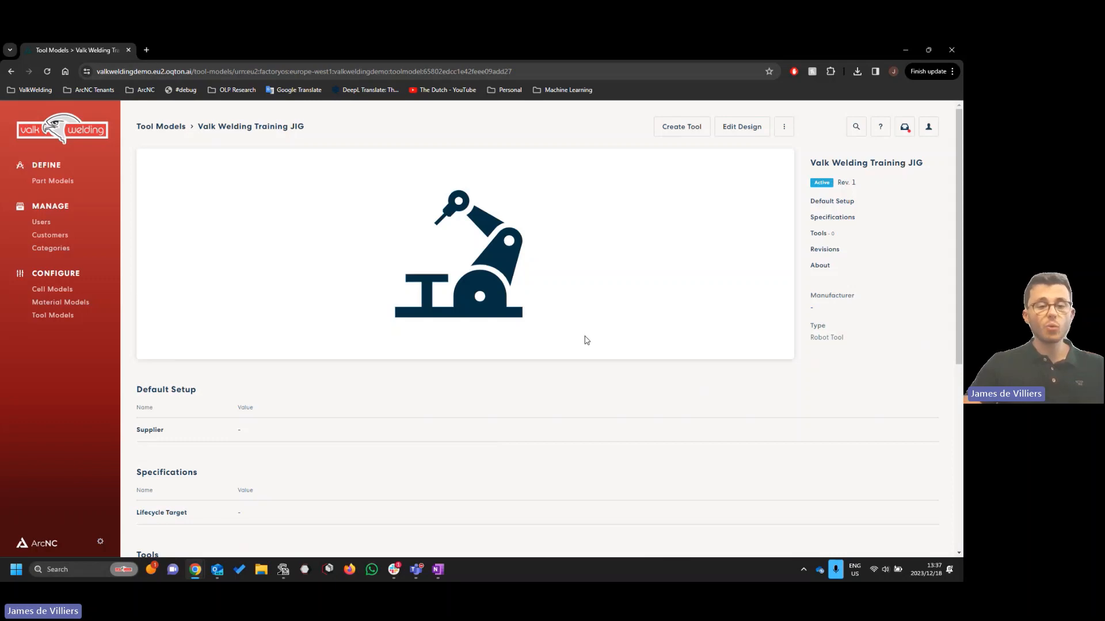
pyautogui.click(740, 127)
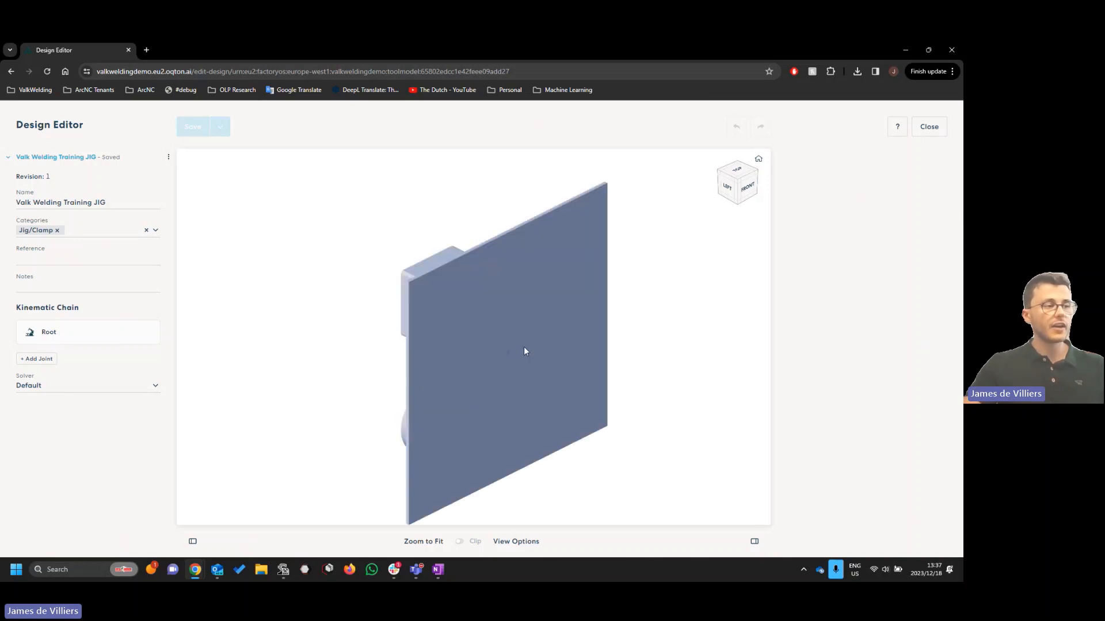
pyautogui.moveTo(523, 349); pyautogui.dragTo(557, 369)
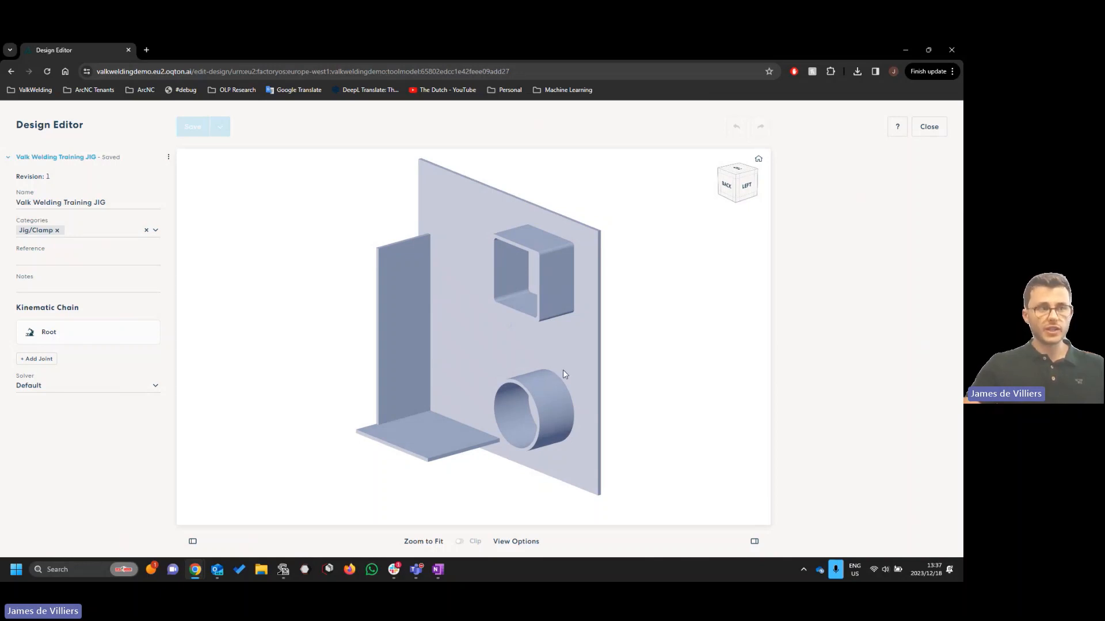
pyautogui.click(924, 131)
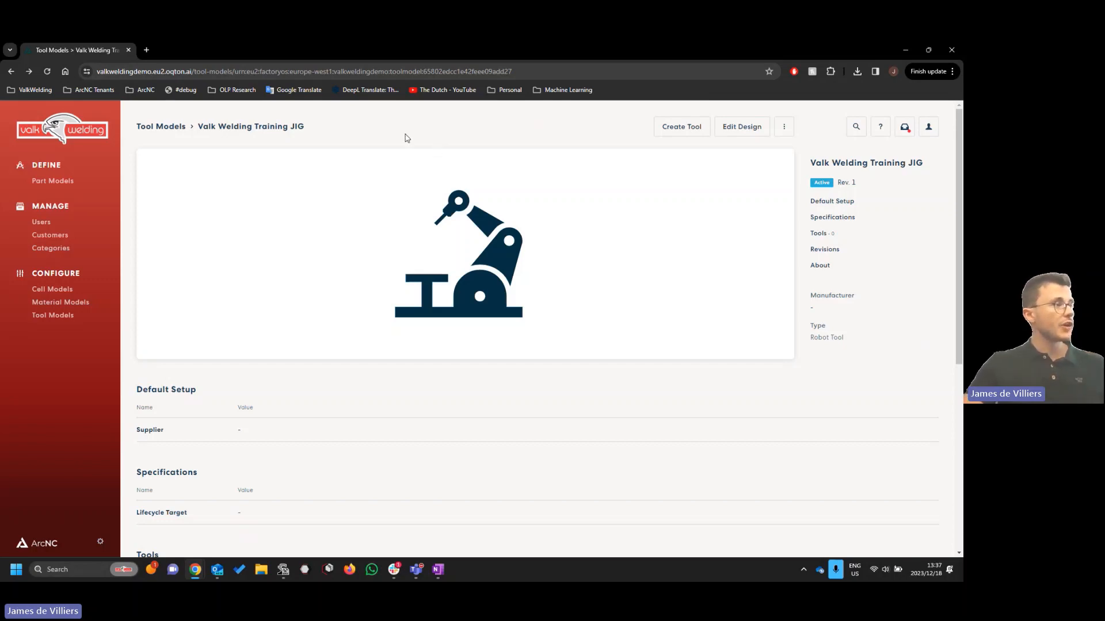
# Go to the part models and start creating a new part model
pyautogui.click(63, 182)
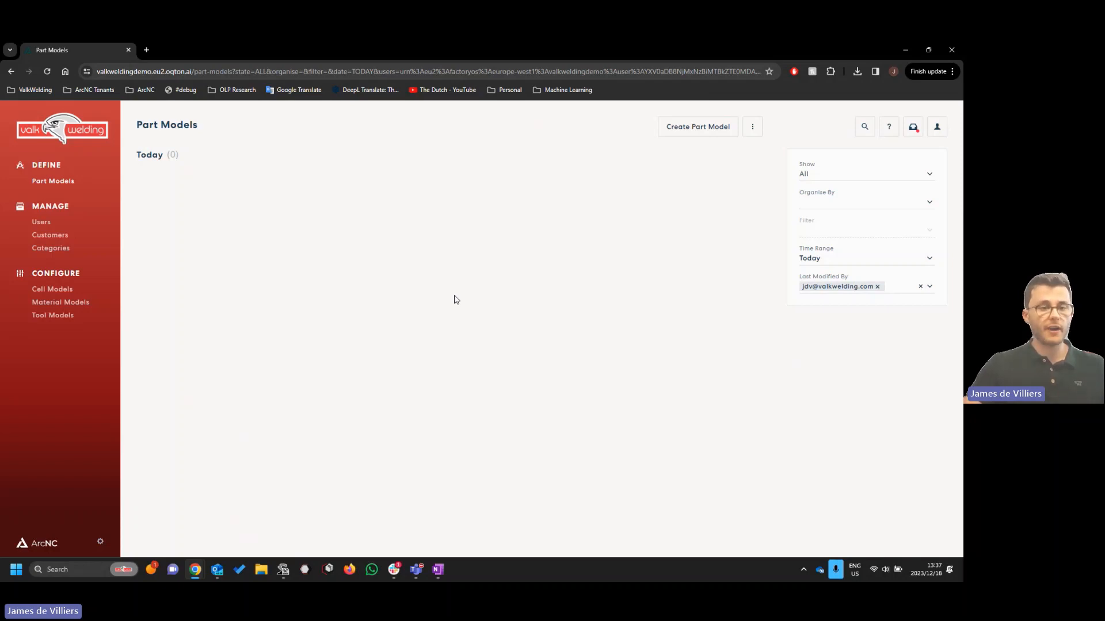
pyautogui.click(695, 129)
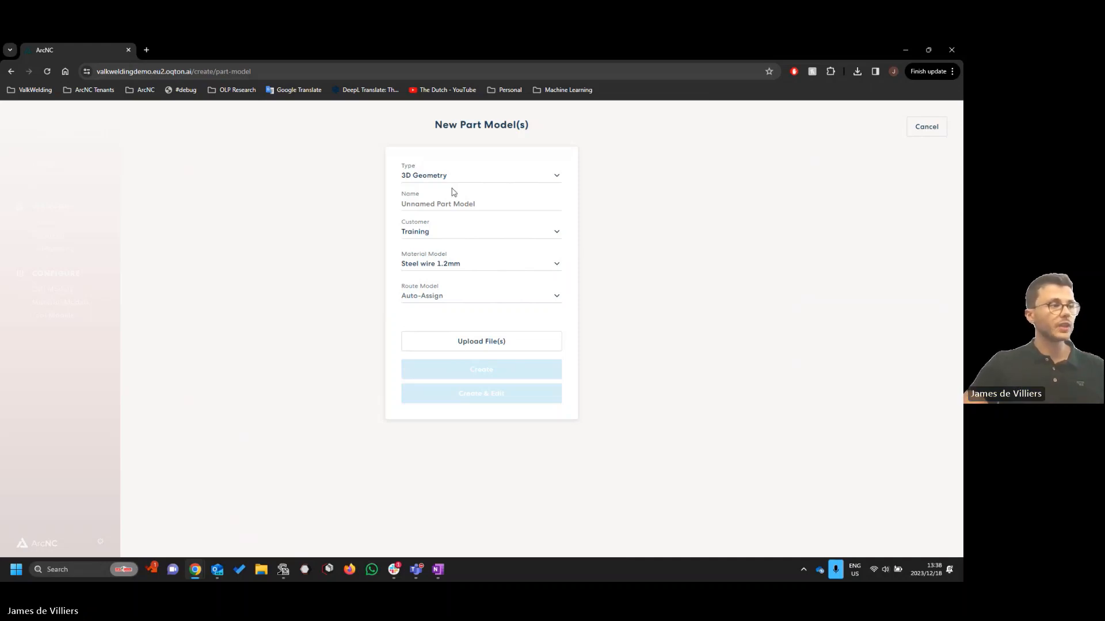
pyautogui.click(460, 202)
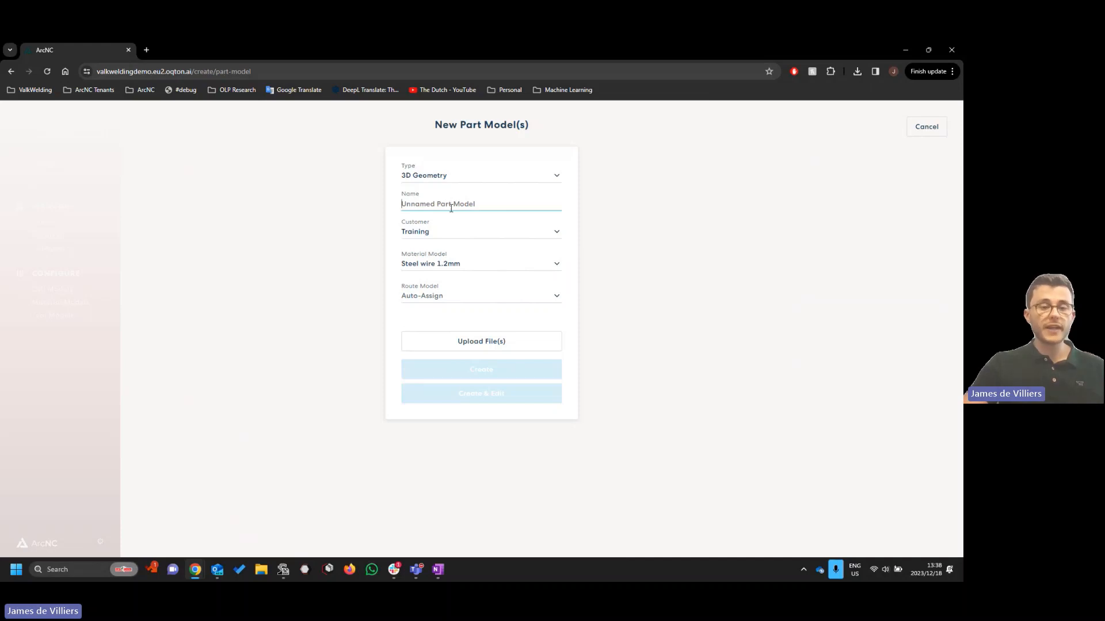
# Look through the customer choices, try Valk Welding as the part model's customer, and set it back to Training
pyautogui.click(446, 237)
pyautogui.scroll(-1, 476, 308)
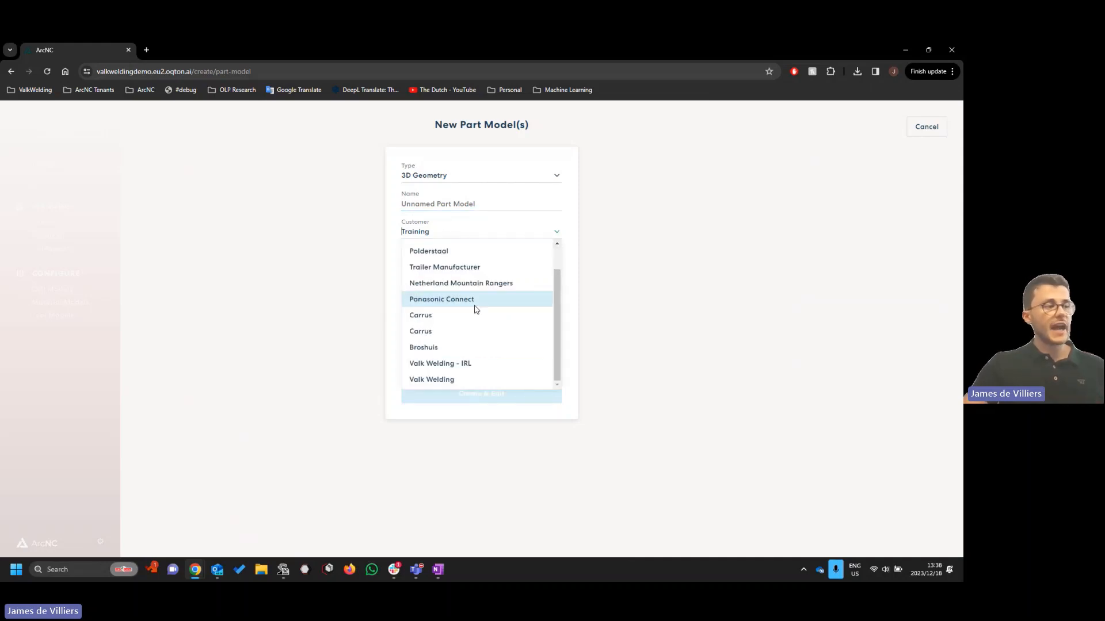
pyautogui.scroll(1, 475, 309)
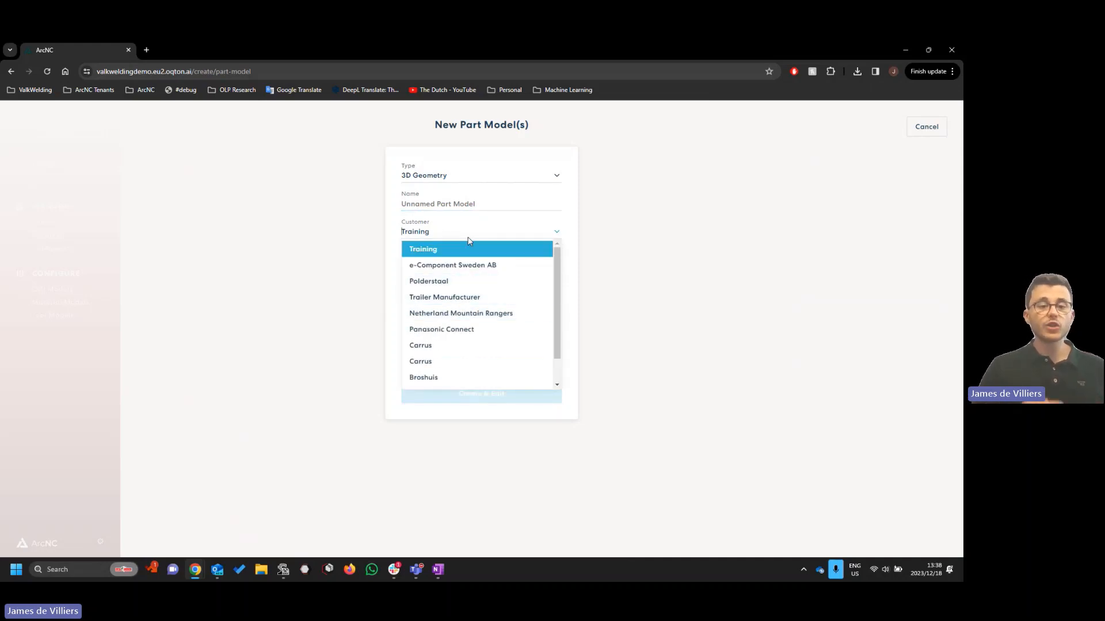
pyautogui.write('valk')
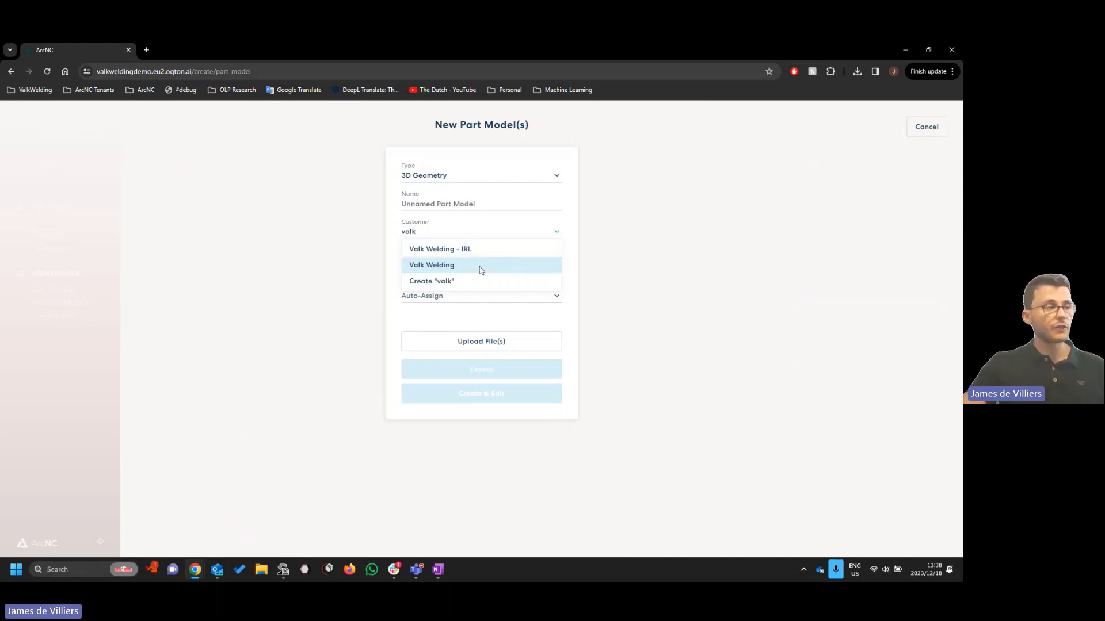
pyautogui.click(476, 268)
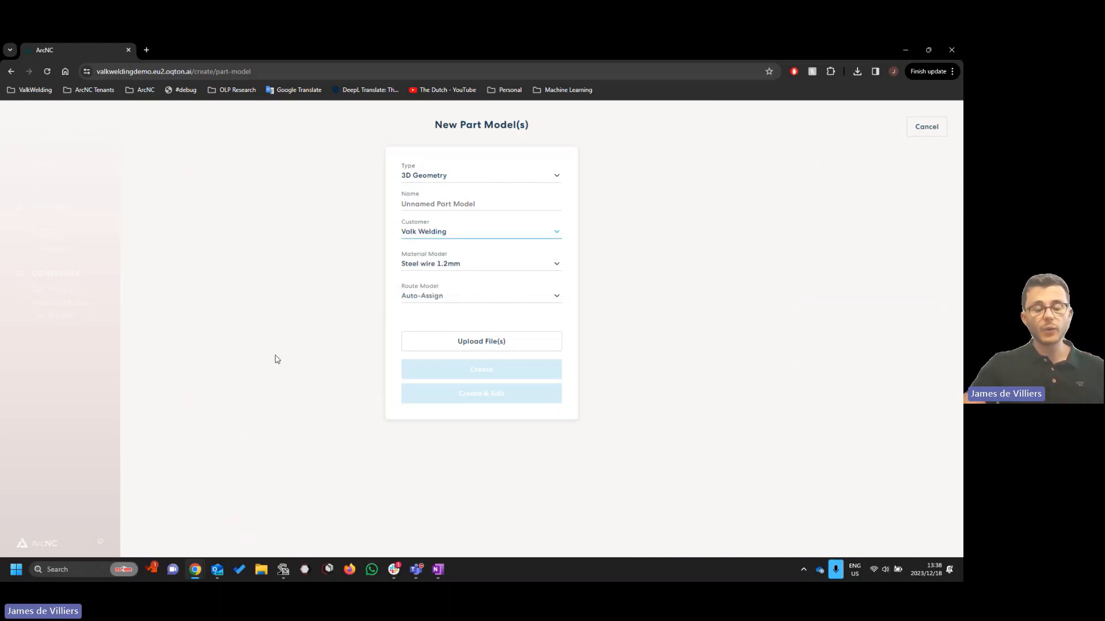
pyautogui.click(432, 239)
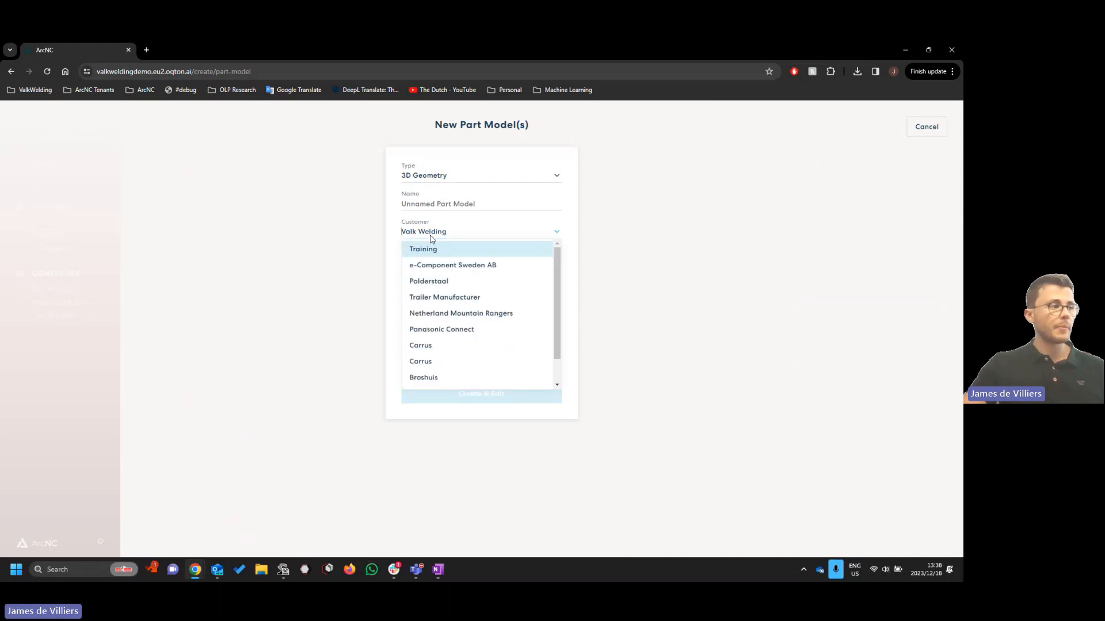
pyautogui.click(436, 248)
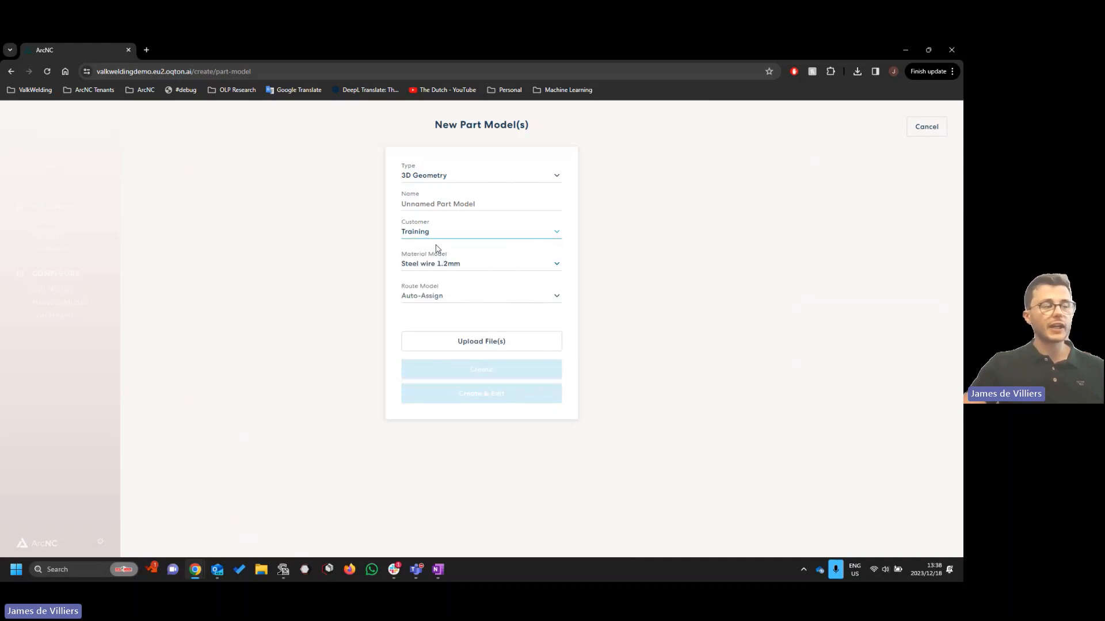
# Choose Steel wire 1.2mm as the part model's material model and VW DEMO - Track E-Frame as its route model
pyautogui.click(466, 262)
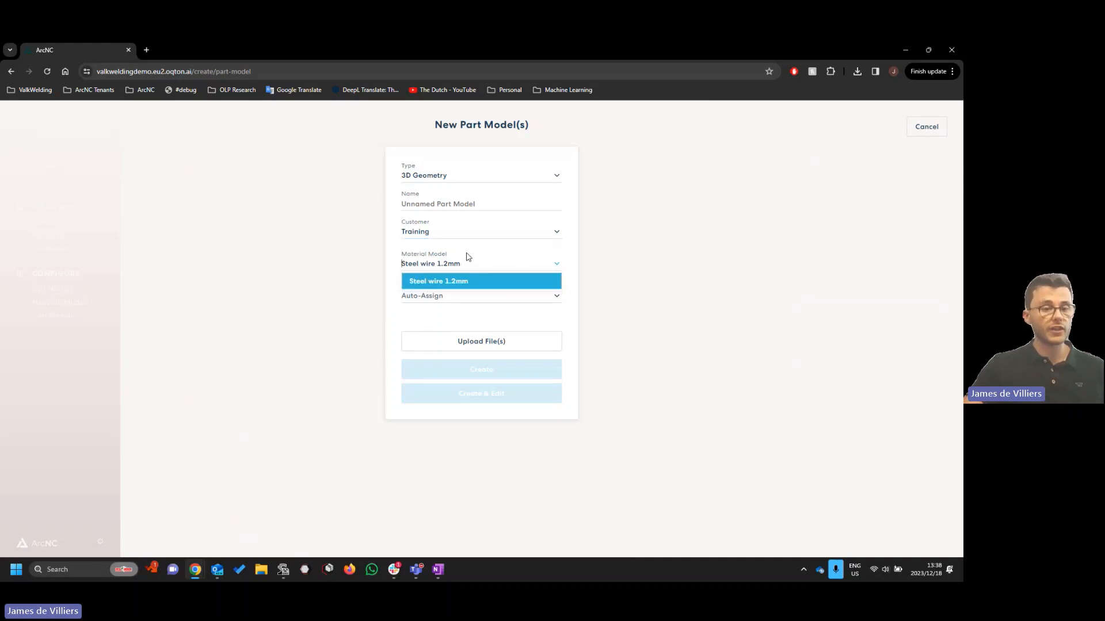
pyautogui.click(456, 281)
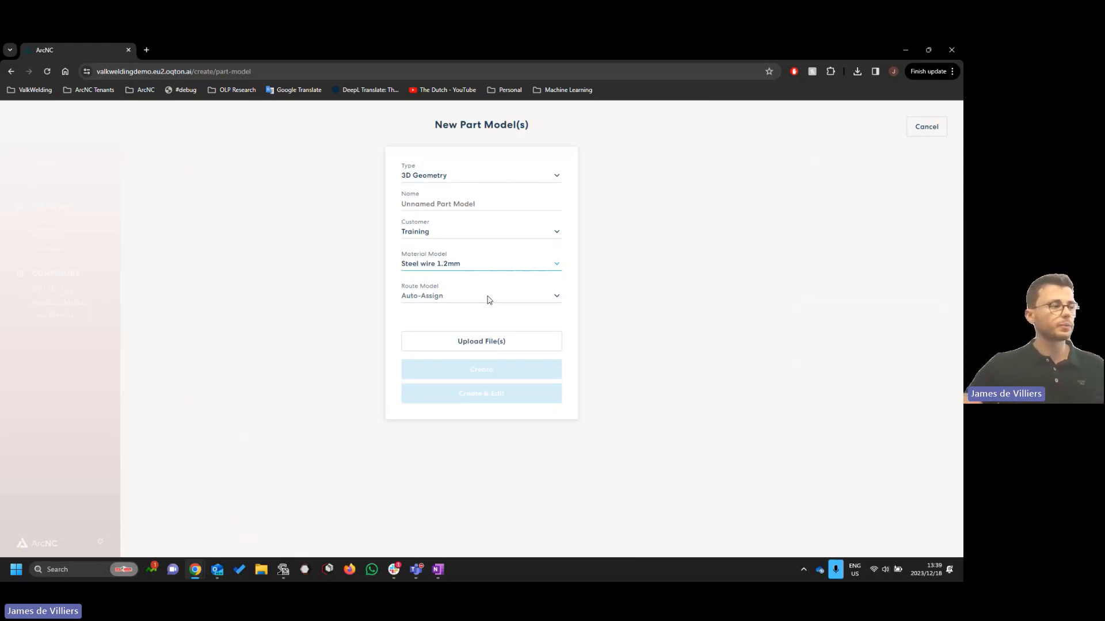
pyautogui.click(477, 294)
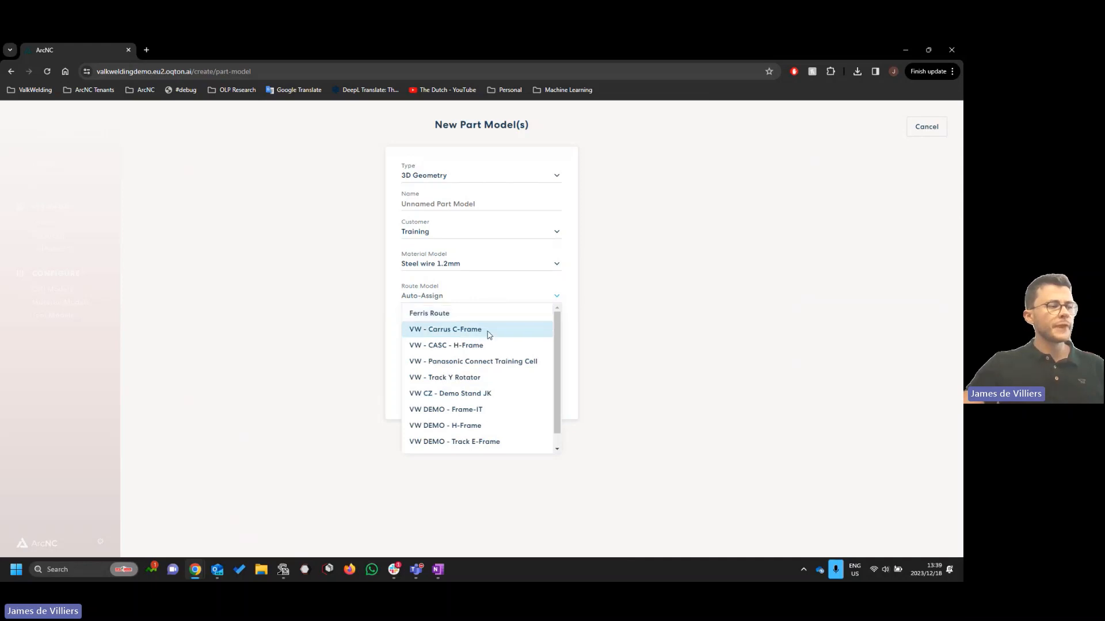
pyautogui.scroll(-1, 489, 340)
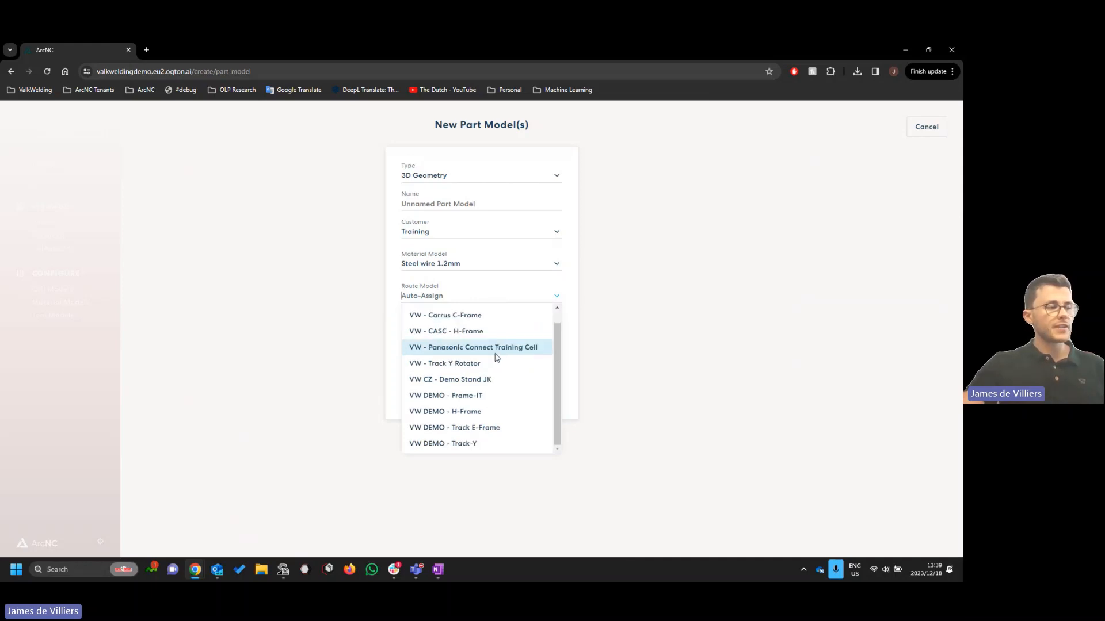
pyautogui.click(477, 431)
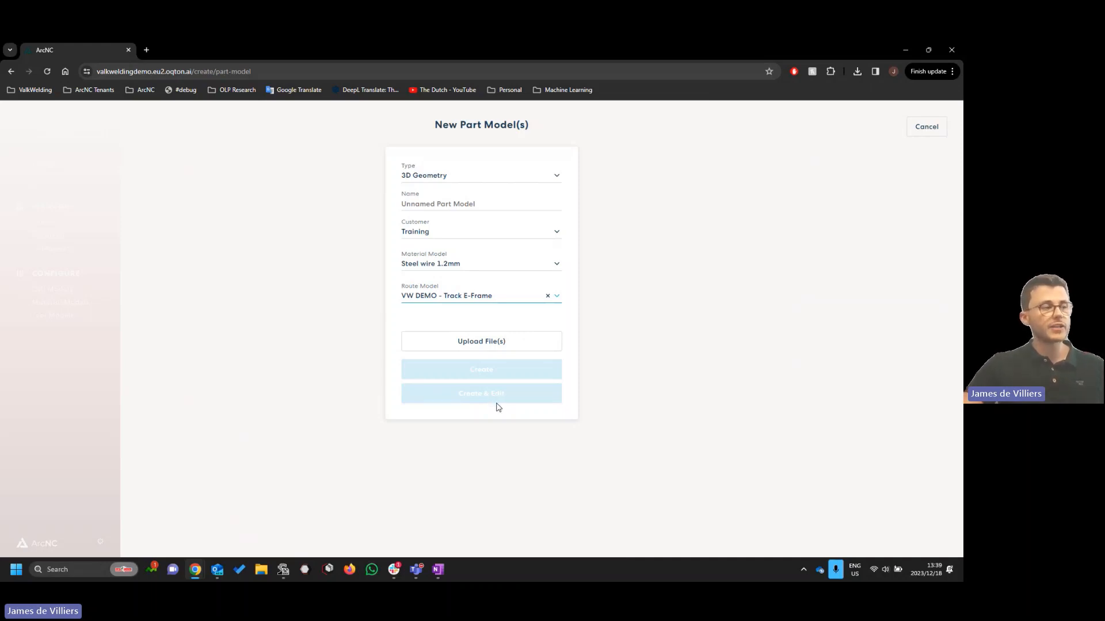
# Upload ArcNCDemoPart.STEP from the Demo Part folder as the part model's geometry
pyautogui.click(483, 344)
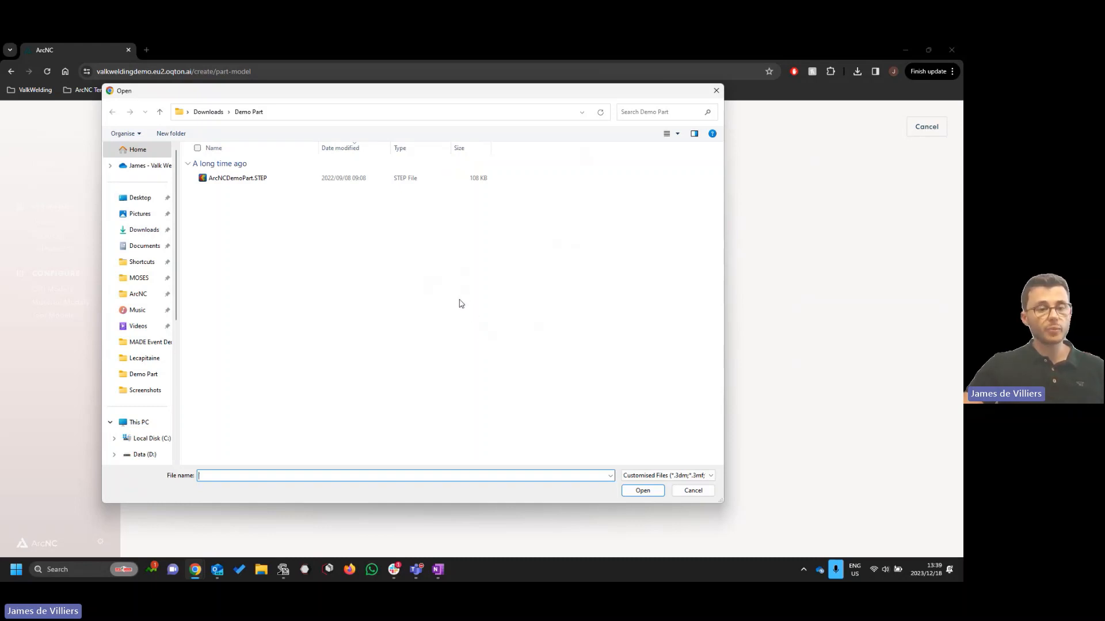
pyautogui.click(236, 178)
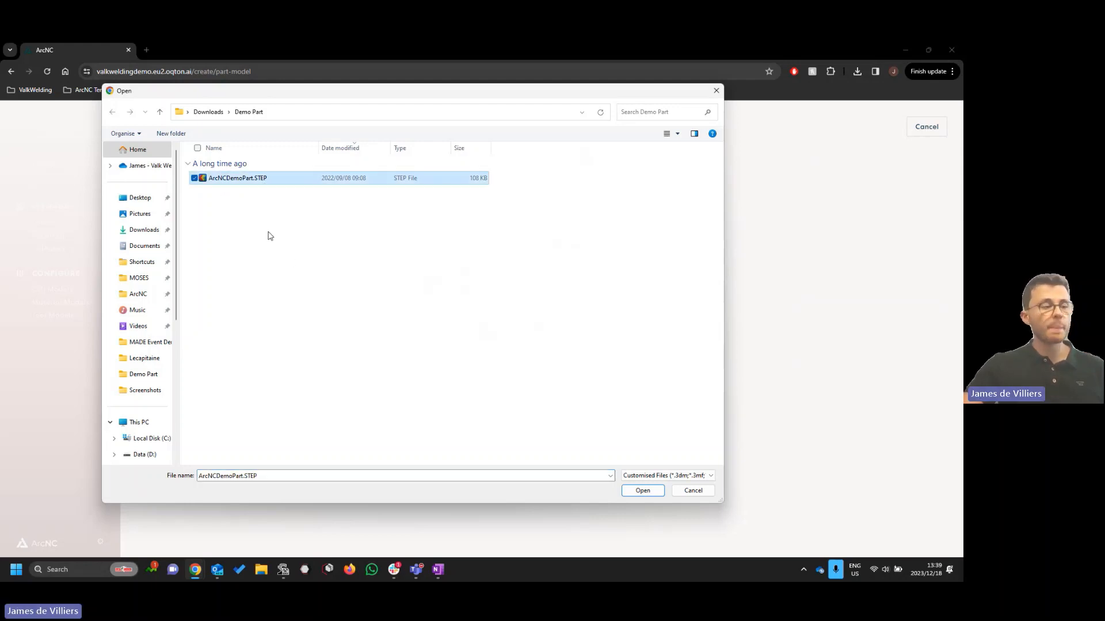
pyautogui.click(643, 489)
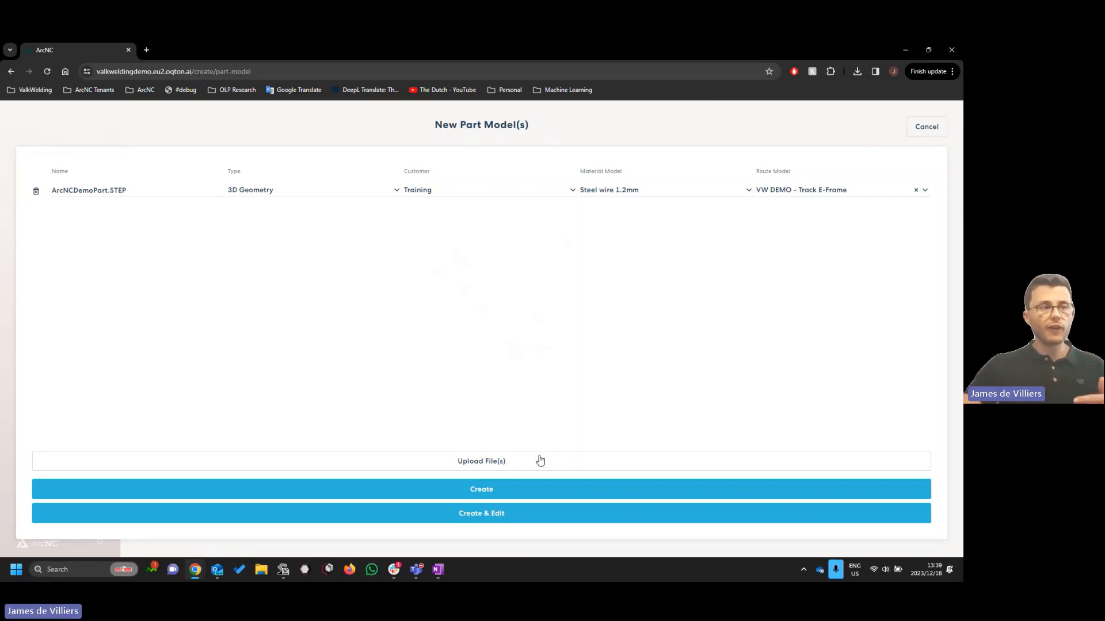
# Try uploading ArcNCDemoPart.STEP as a second entry with the VW DEMO - Track-Y route model, and remove that entry
pyautogui.click(419, 460)
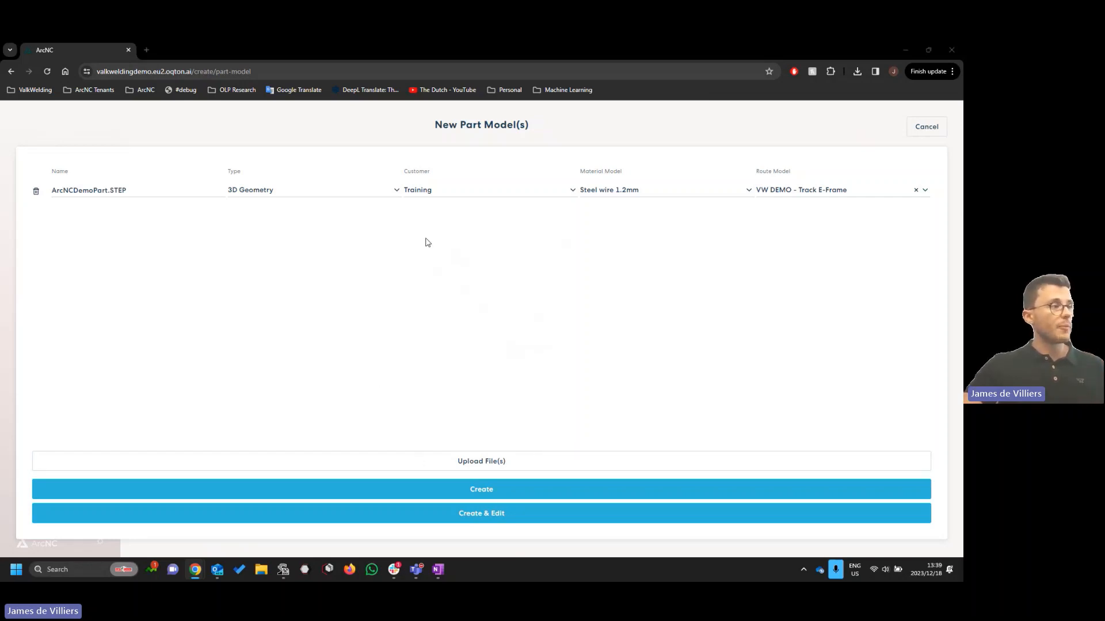
pyautogui.doubleClick(313, 185)
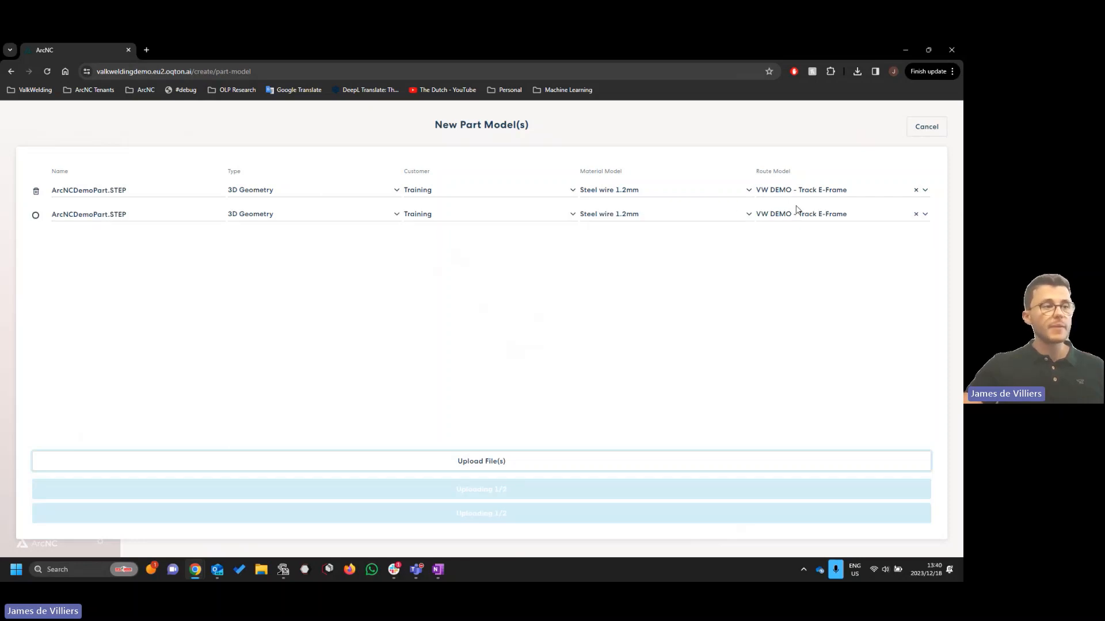
pyautogui.click(797, 214)
pyautogui.click(844, 344)
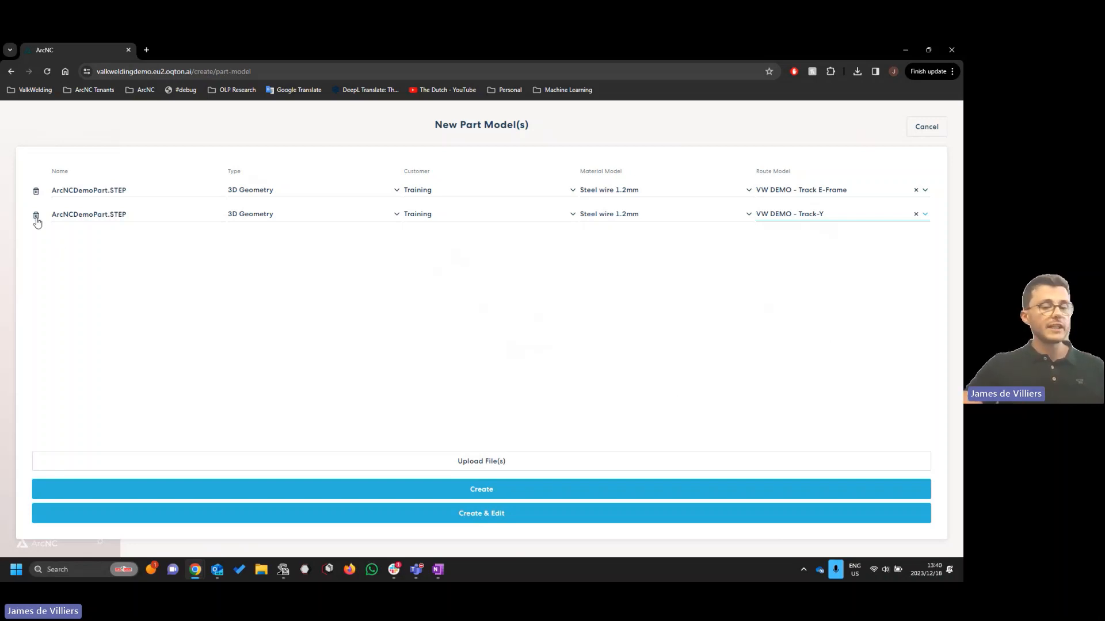
pyautogui.click(36, 217)
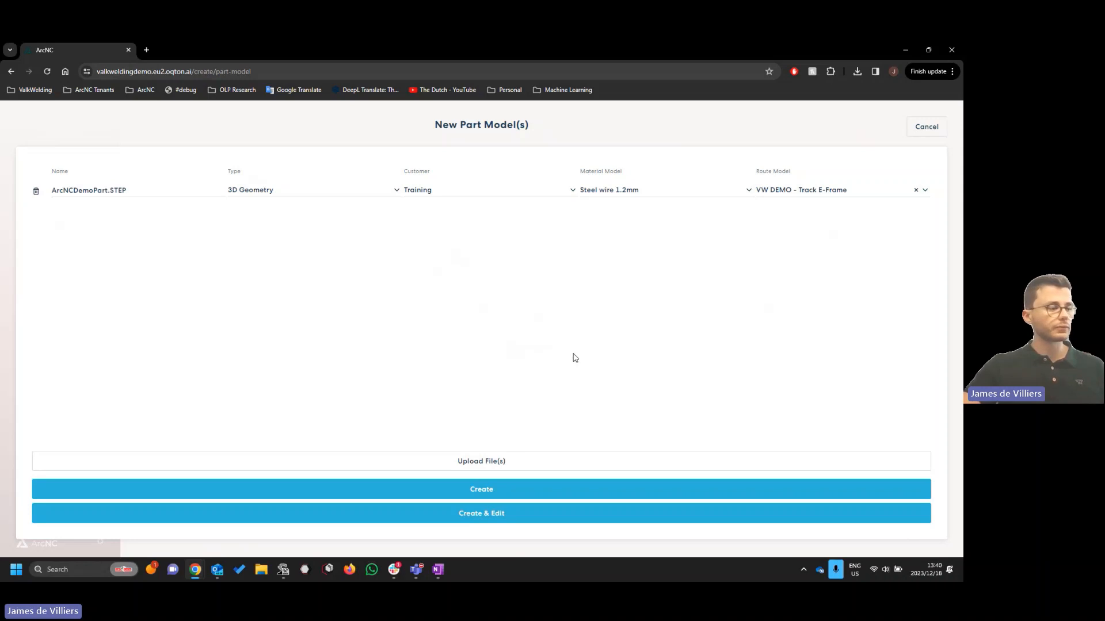
# Create the part model without opening the editor, and review its route plan and revisions sections
pyautogui.click(485, 491)
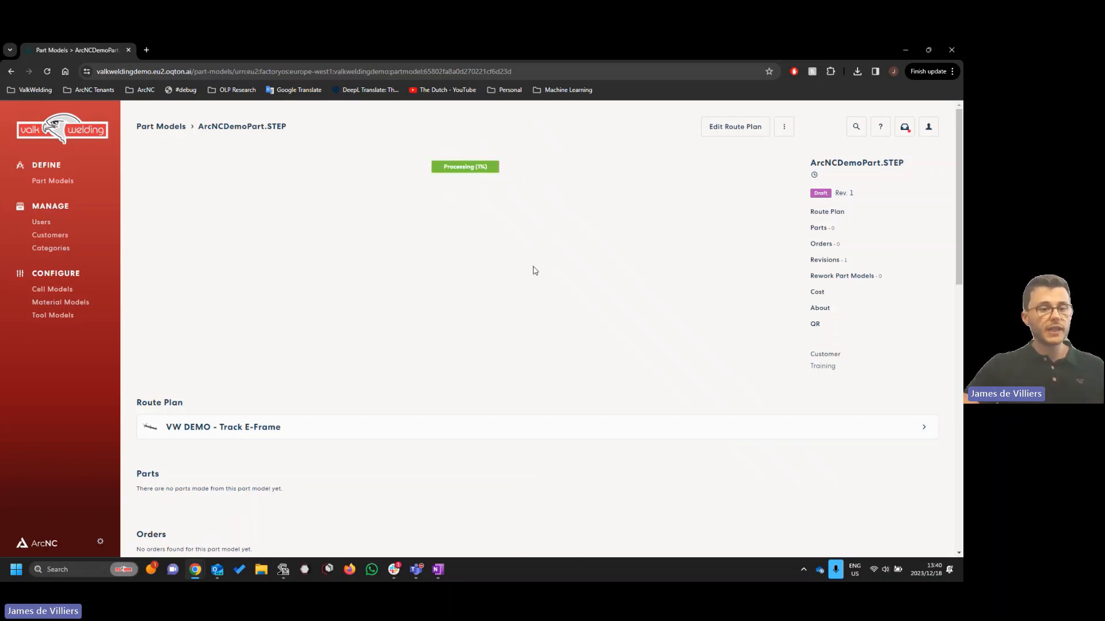
pyautogui.scroll(-1, 518, 293)
pyautogui.scroll(-4, 519, 292)
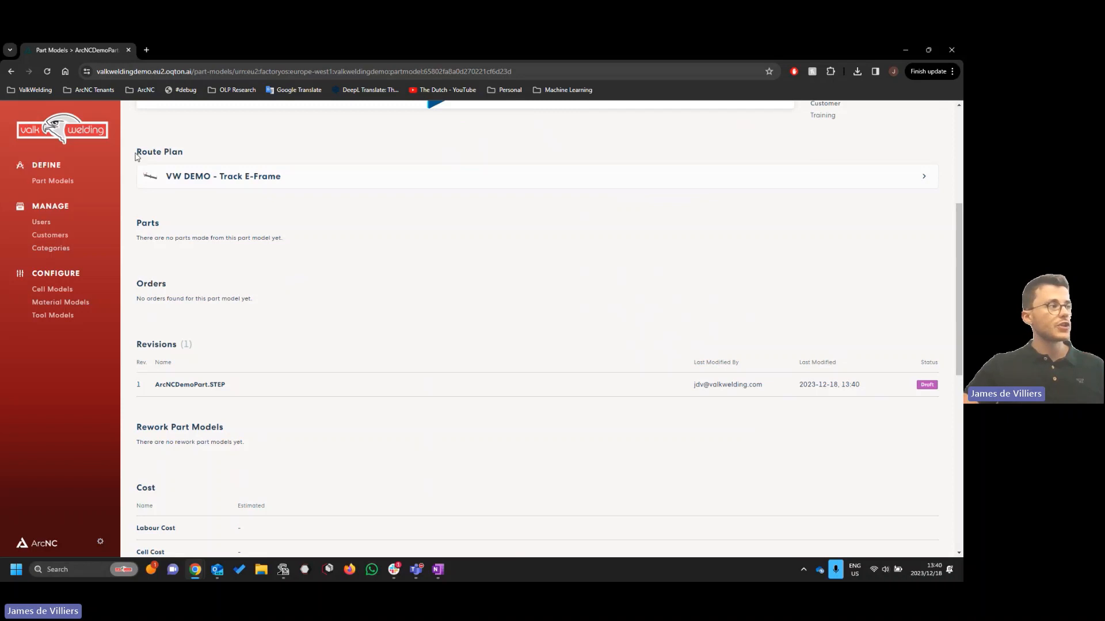
pyautogui.moveTo(136, 154); pyautogui.dragTo(188, 153)
pyautogui.click(290, 208)
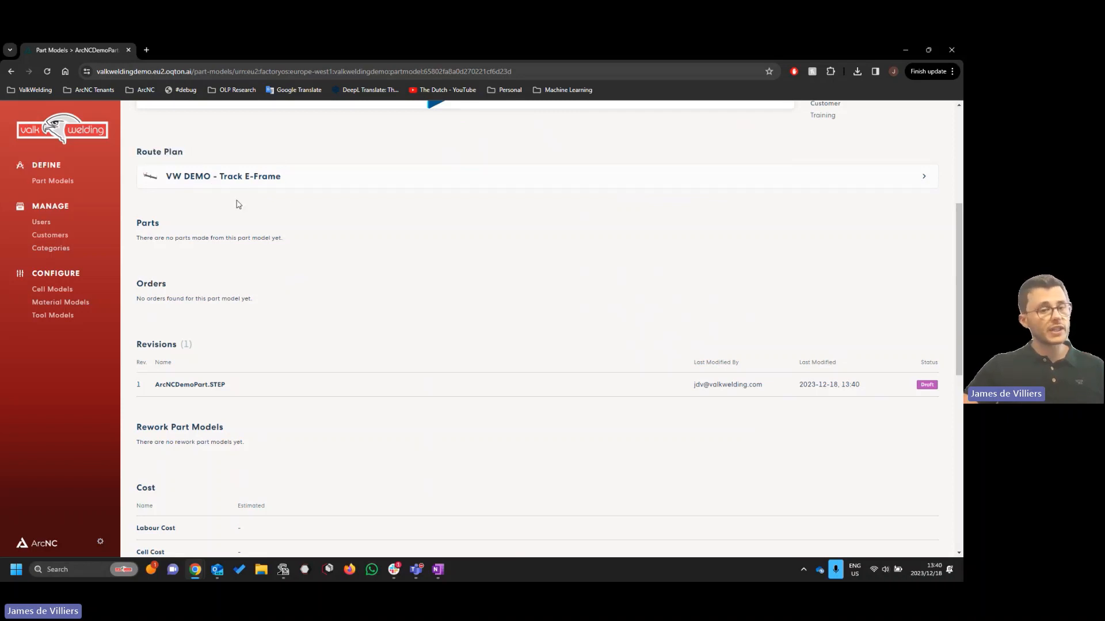
pyautogui.scroll(-2, 191, 238)
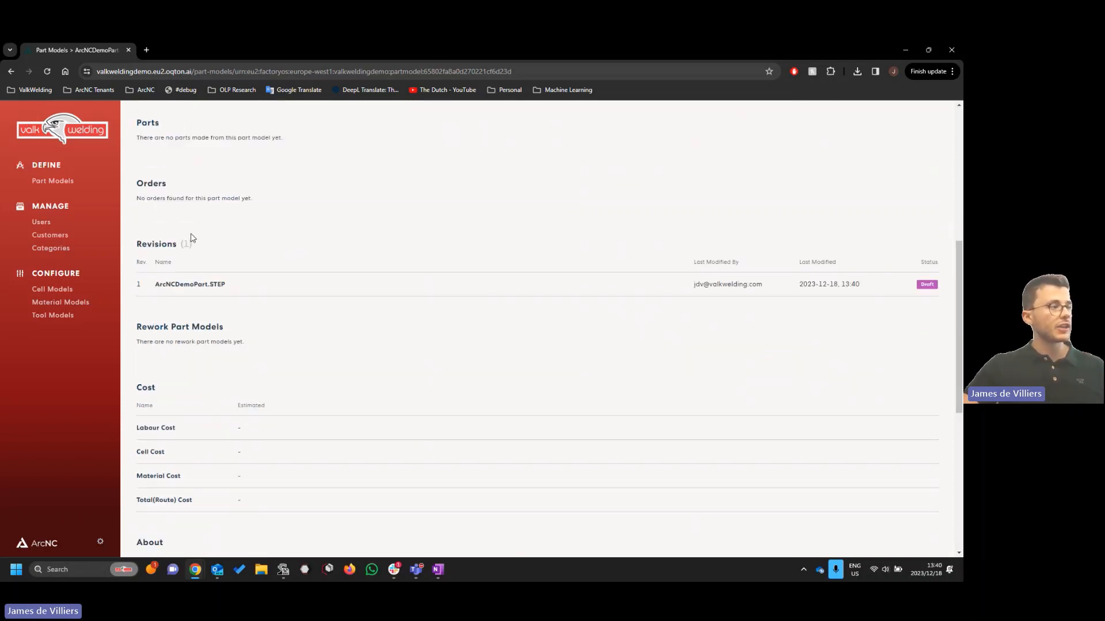
pyautogui.moveTo(206, 247); pyautogui.dragTo(178, 245)
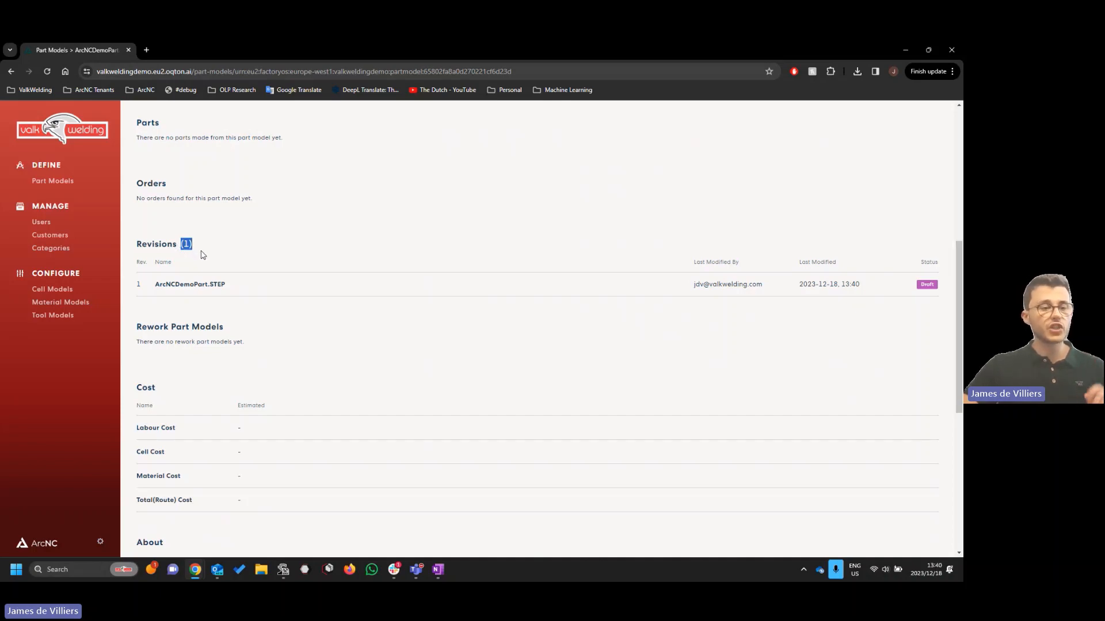
# Review the part model's ID and other general details, and download its source file ArcNCDemoPart.STEP
pyautogui.scroll(-6, 203, 255)
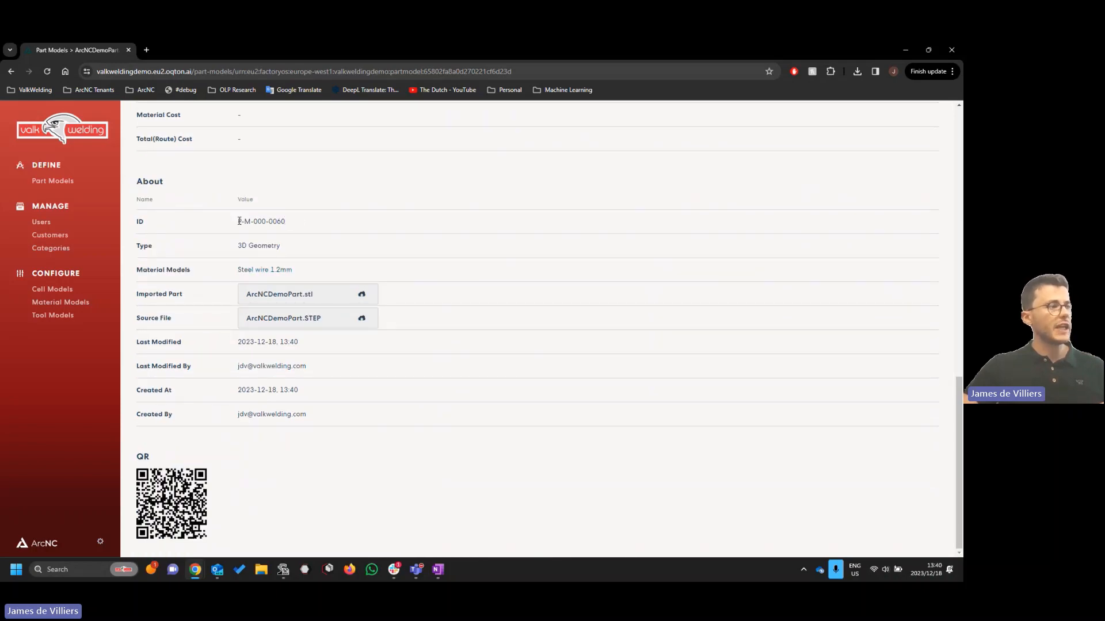
pyautogui.moveTo(239, 221); pyautogui.dragTo(301, 227)
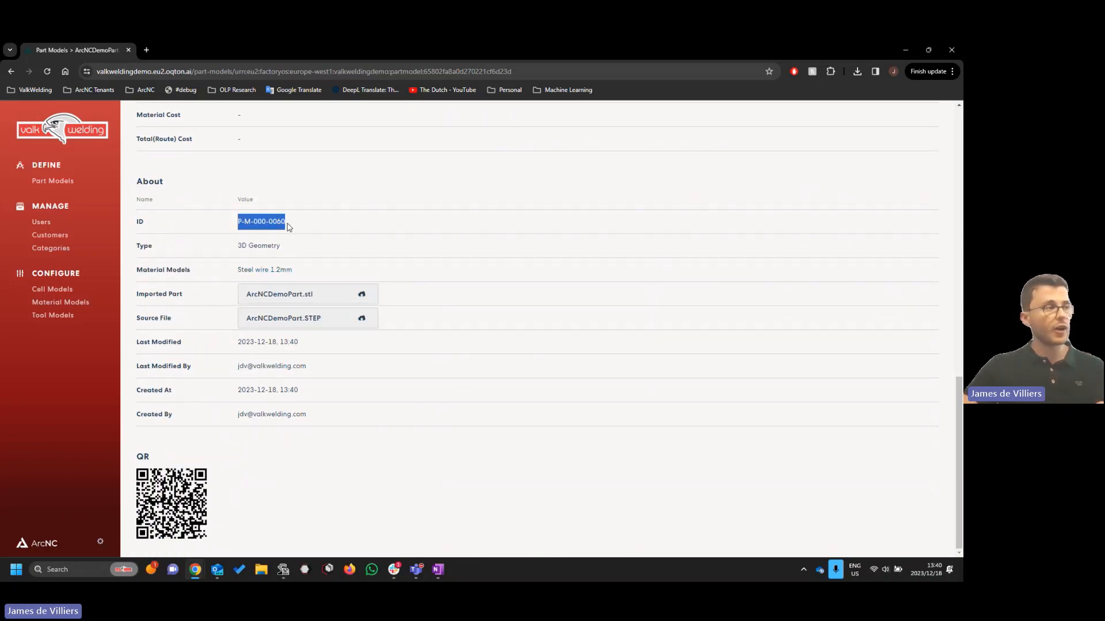
pyautogui.click(285, 221)
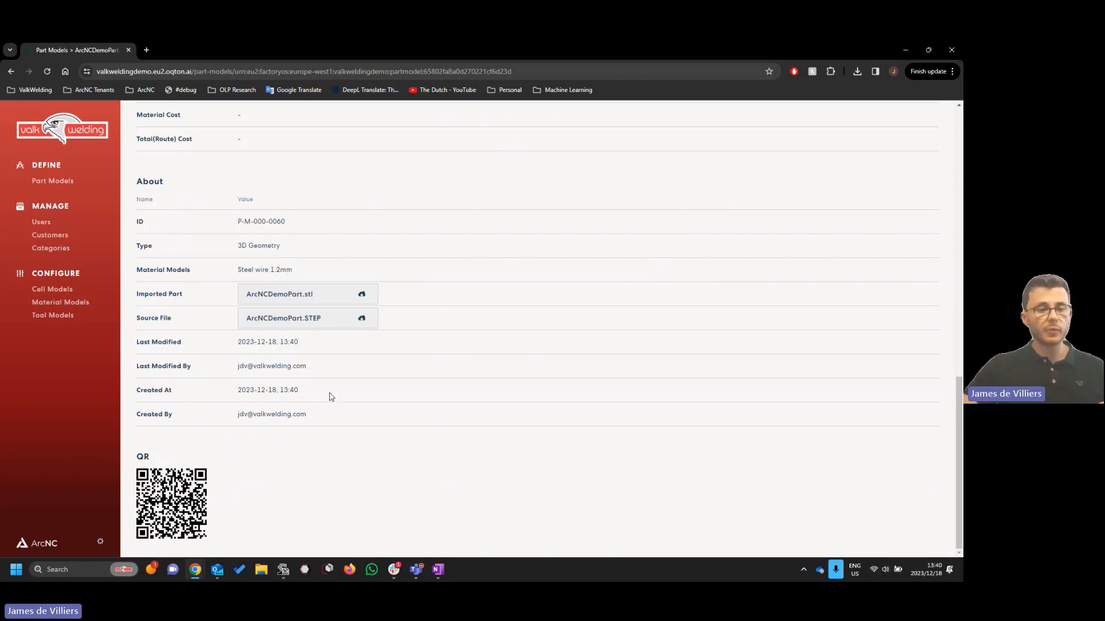
pyautogui.click(331, 325)
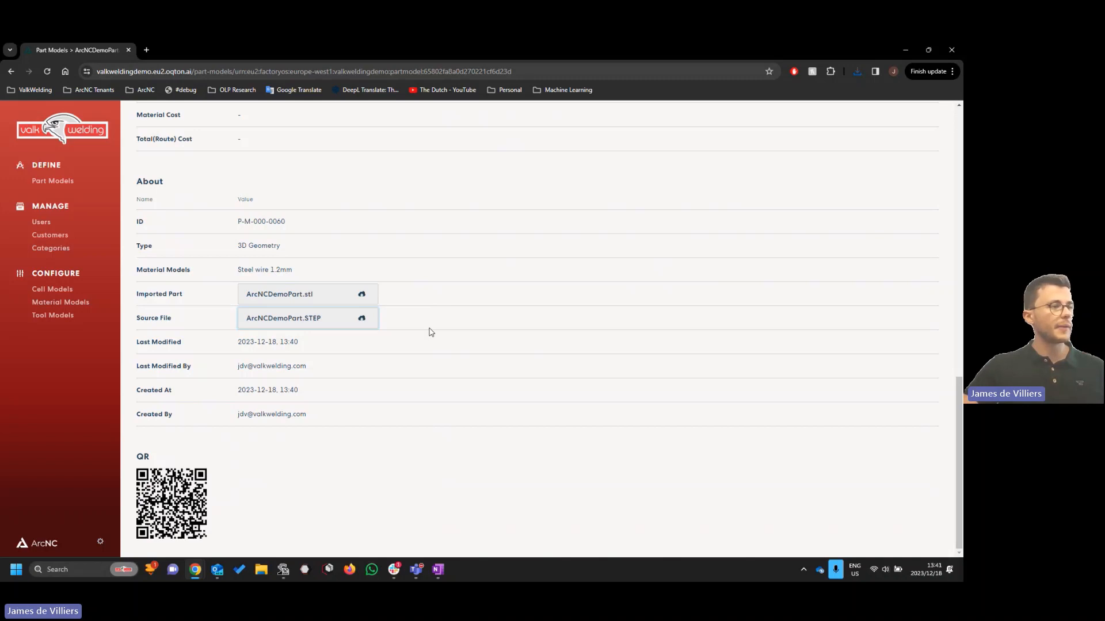
# Rotate the part model's 3D preview to examine the pieces on the back of the plate
pyautogui.scroll(5, 429, 332)
pyautogui.scroll(8, 429, 328)
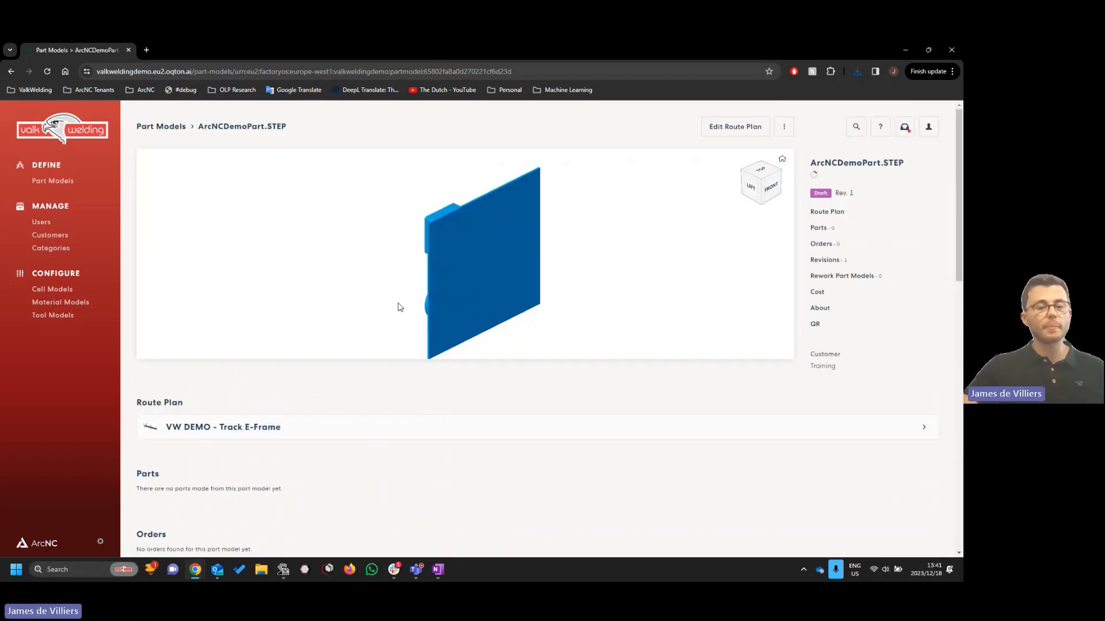
pyautogui.moveTo(464, 267); pyautogui.dragTo(476, 232)
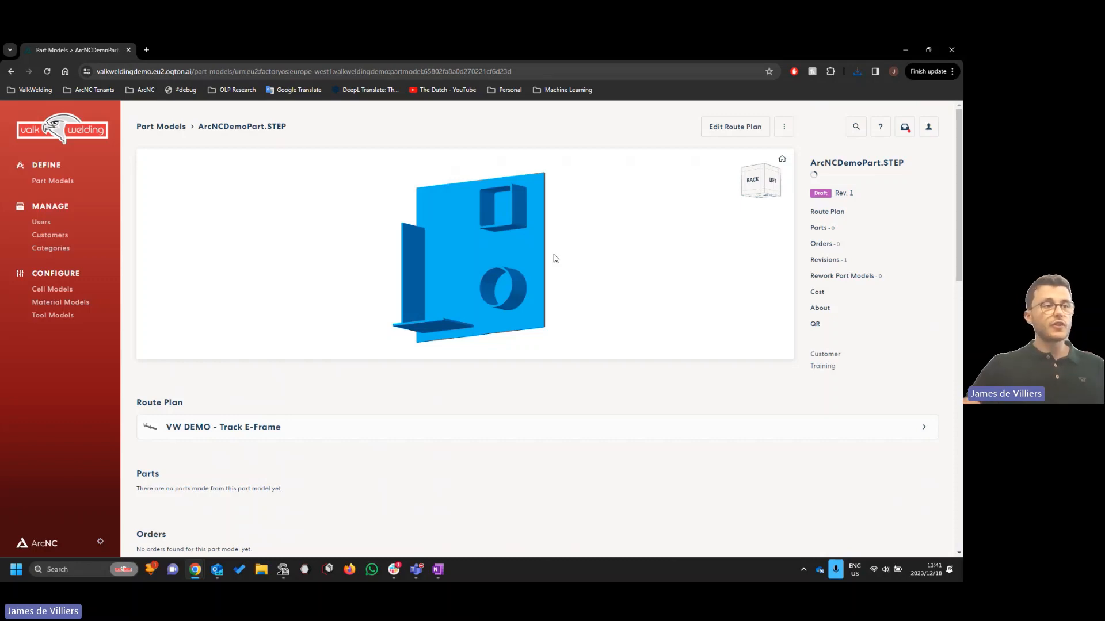
# Open the part model's route plan for editing and examine the robot cell, the mounted part and the setup settings
pyautogui.click(717, 127)
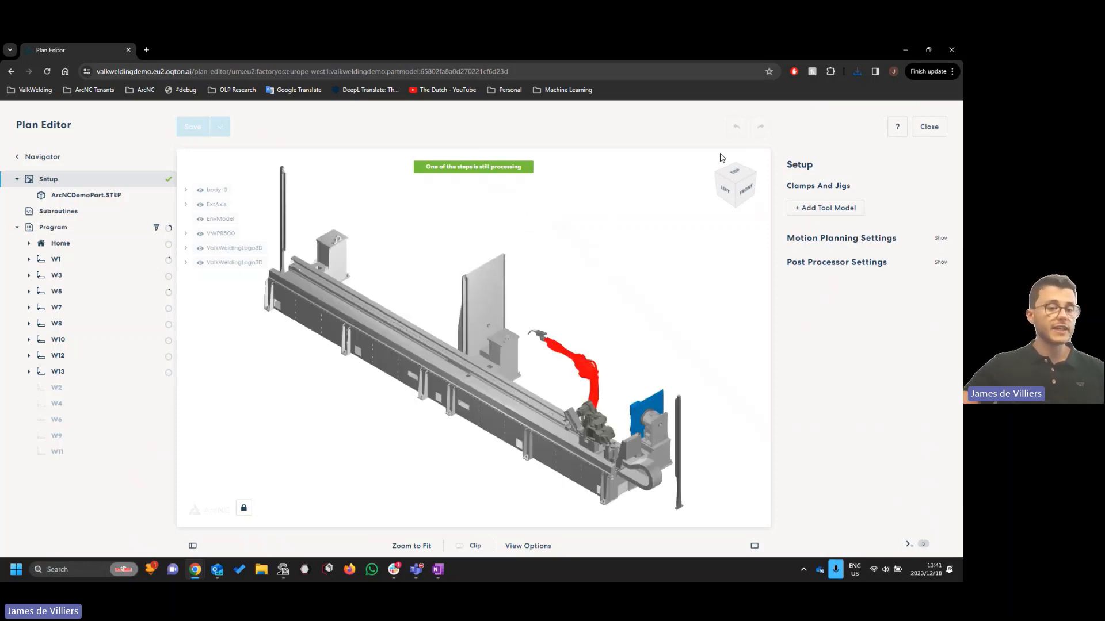
pyautogui.moveTo(690, 380); pyautogui.dragTo(436, 346)
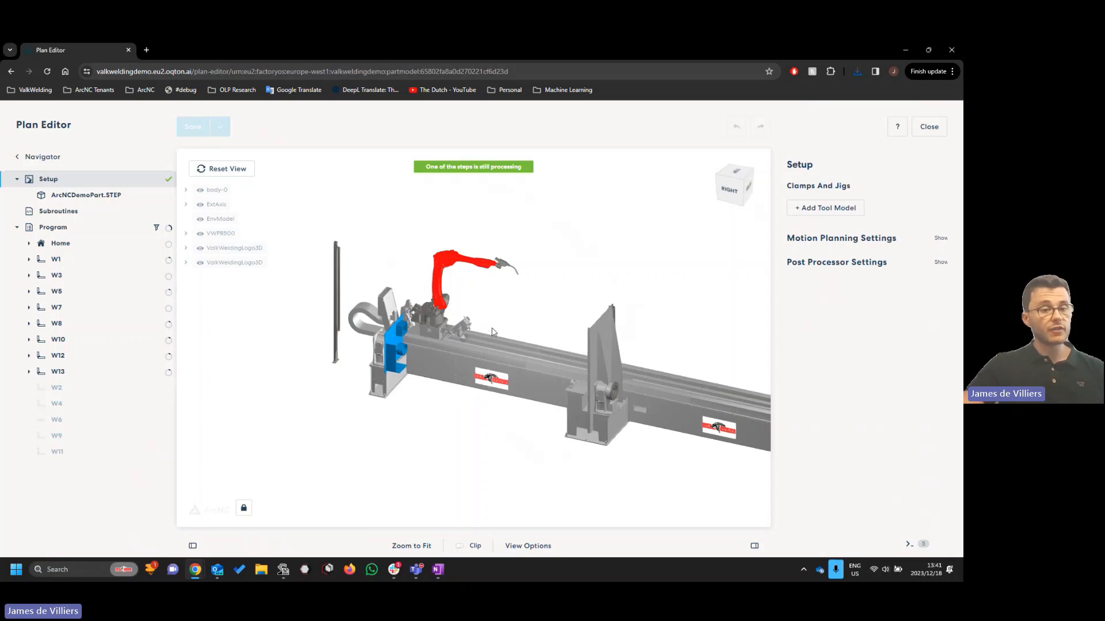
pyautogui.moveTo(451, 344); pyautogui.dragTo(478, 370, button='right')
pyautogui.scroll(4, 506, 363)
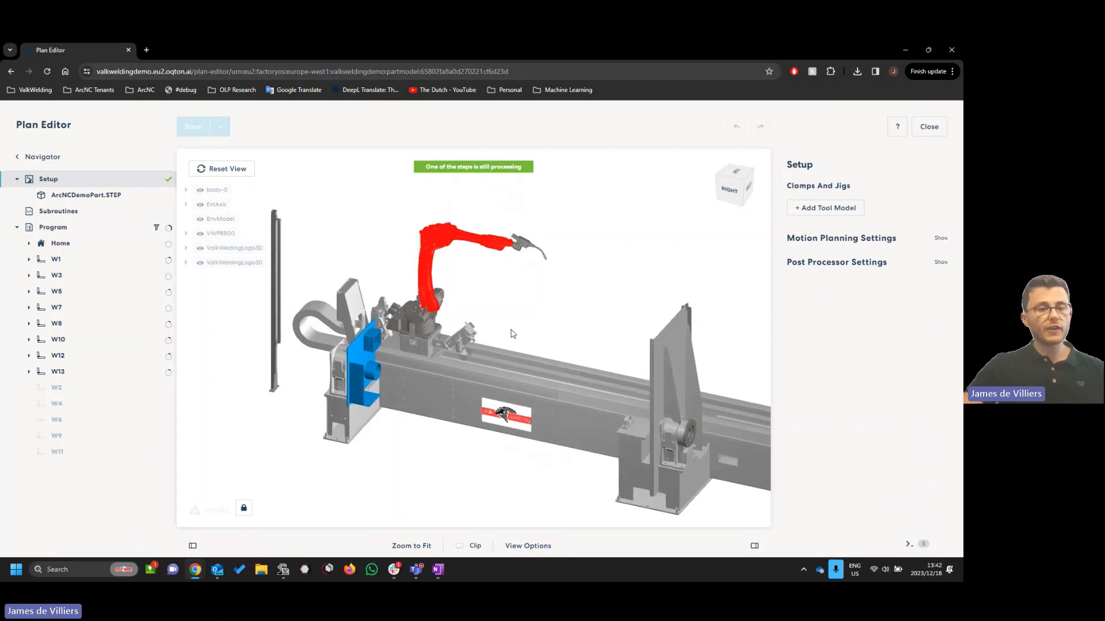
pyautogui.moveTo(790, 171); pyautogui.dragTo(814, 167)
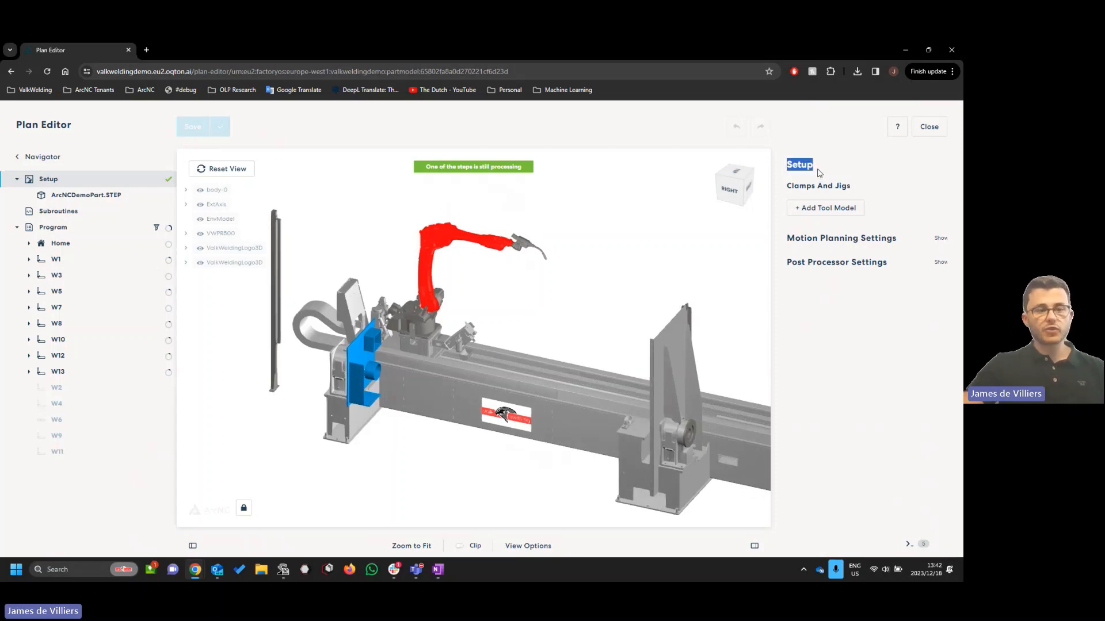
pyautogui.click(818, 168)
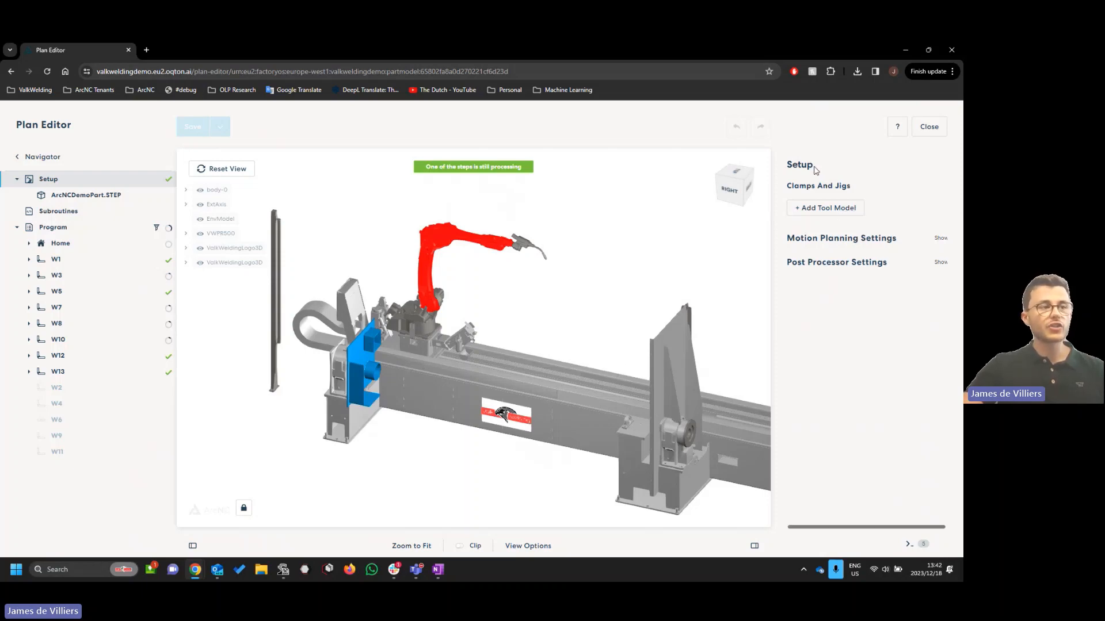
# Add the Clamping Beam_3100 QE tool model to the setup's clamps and jigs
pyautogui.moveTo(778, 190); pyautogui.dragTo(863, 191)
pyautogui.click(863, 191)
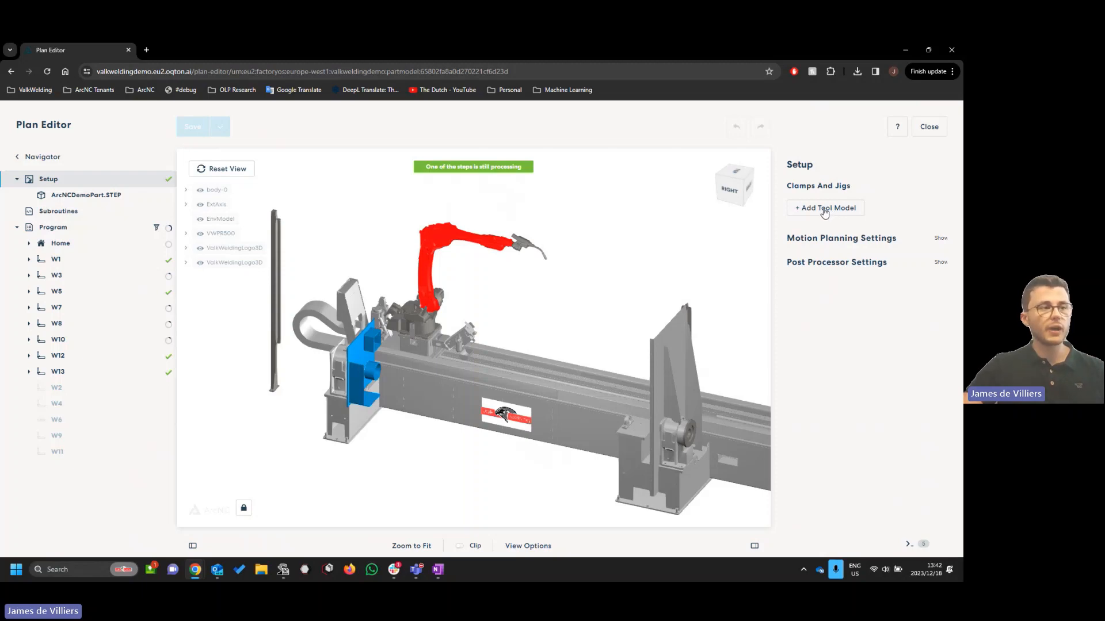
pyautogui.click(823, 212)
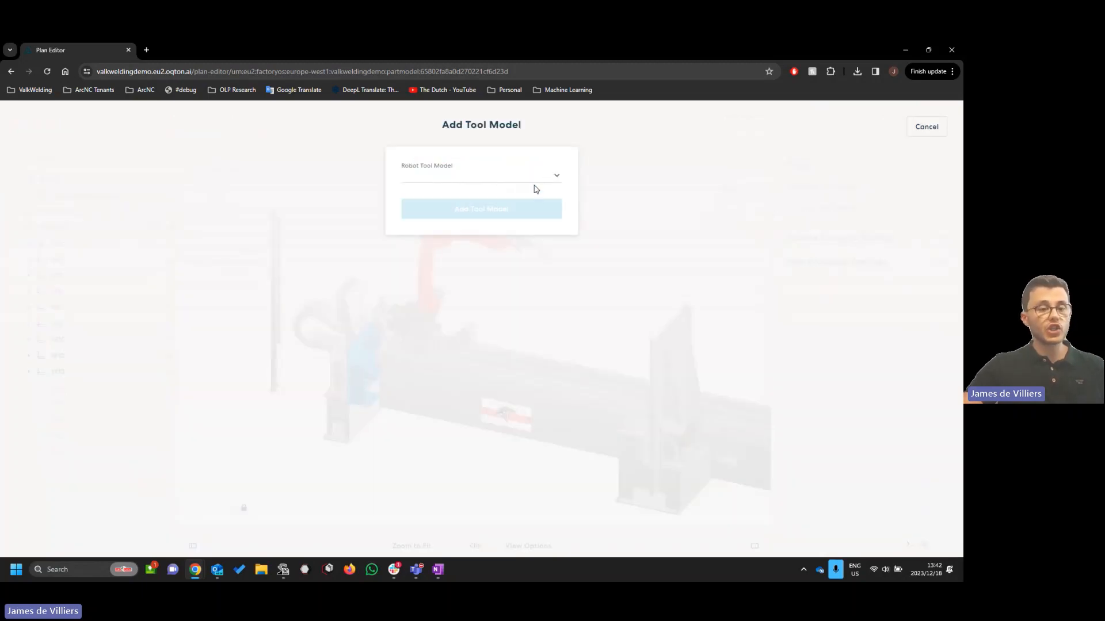
pyautogui.click(477, 178)
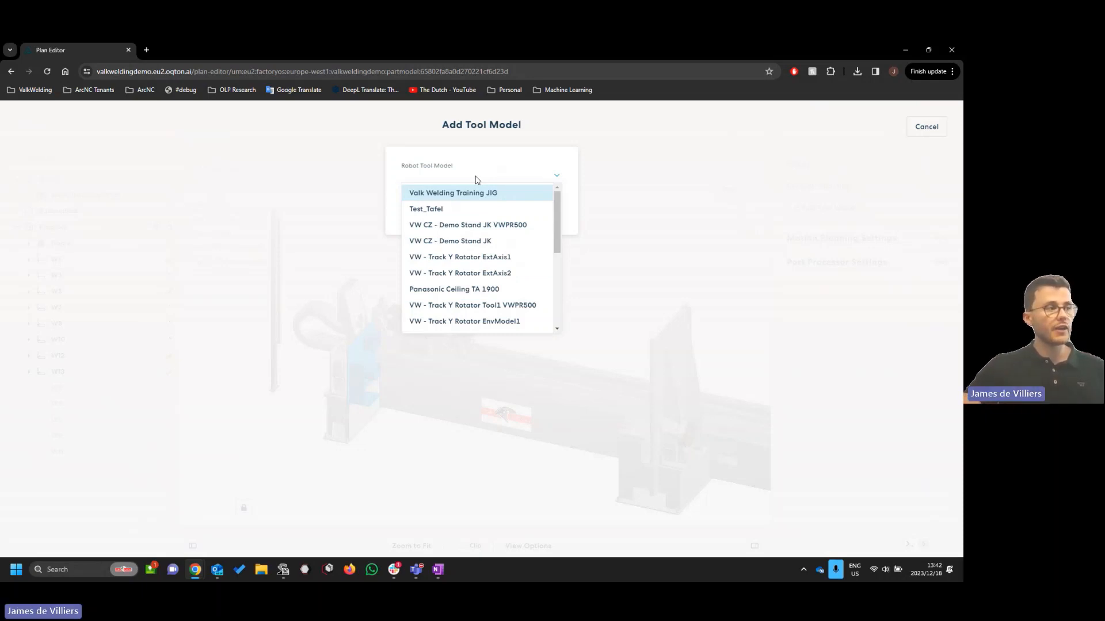
pyautogui.write('clamp')
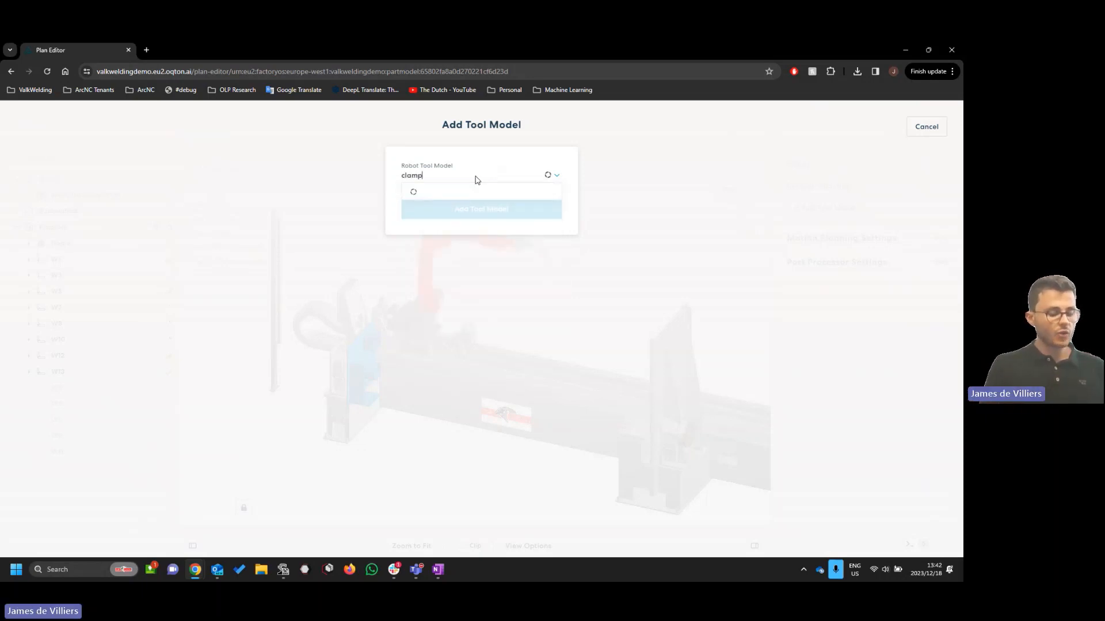
pyautogui.write('ing Beam_3100 QE')
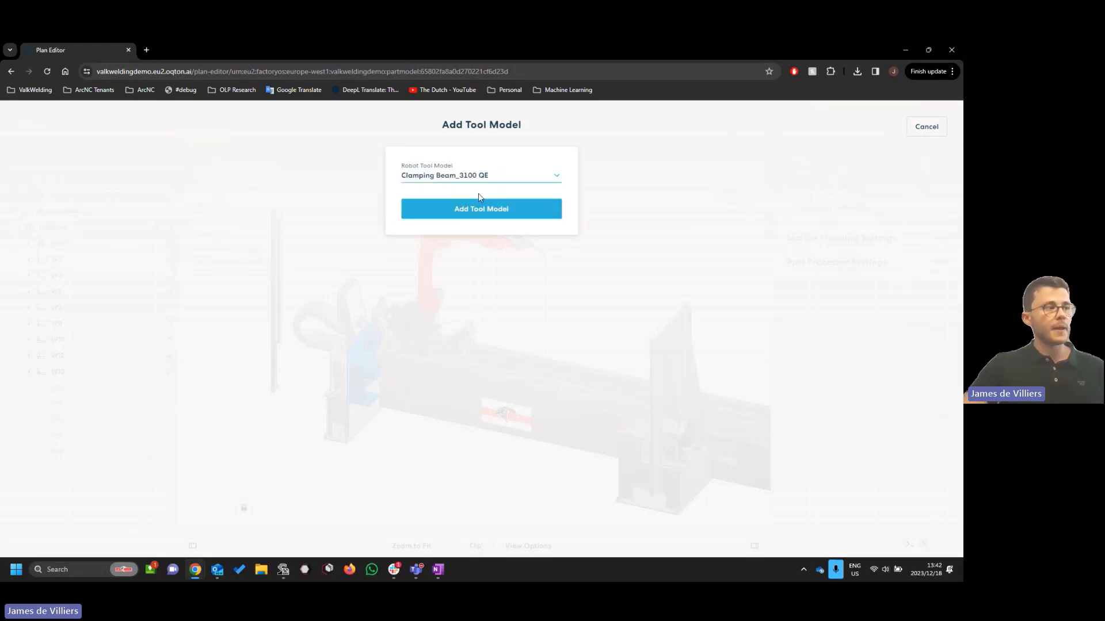
pyautogui.click(476, 199)
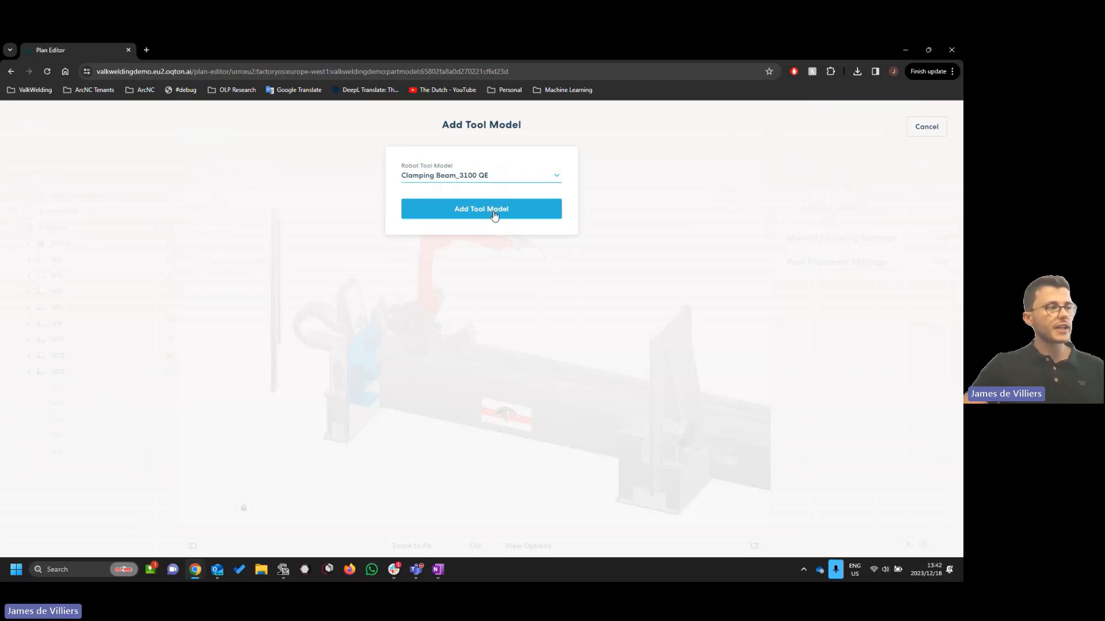
pyautogui.click(493, 217)
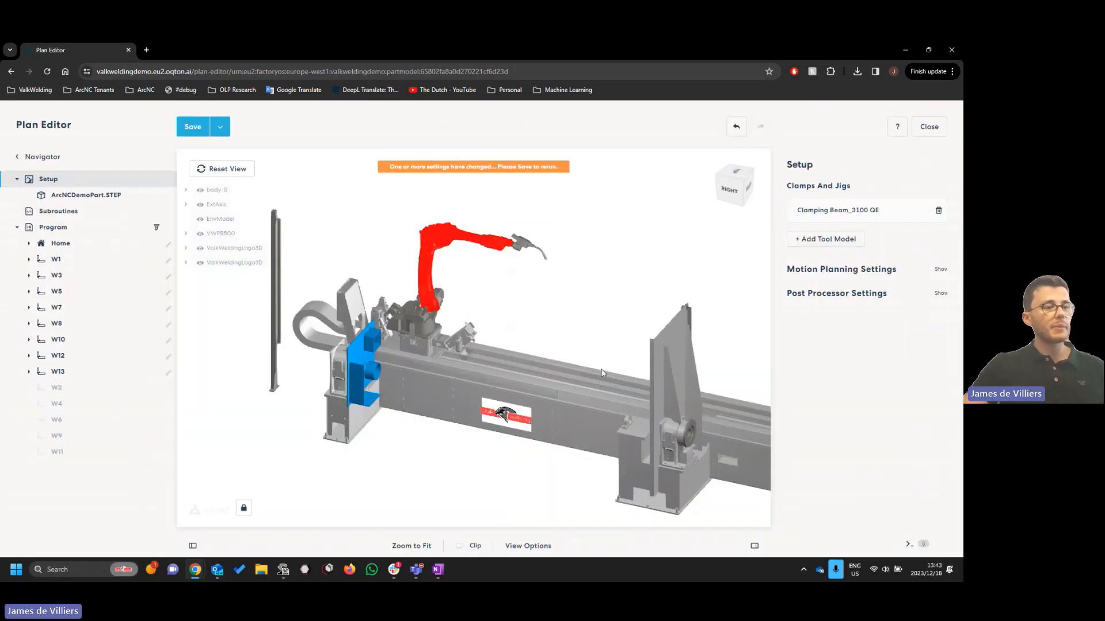
# Inspect the clamping beam mounted in the robot cell and open its clamp settings to examine the name and parent
pyautogui.moveTo(362, 399); pyautogui.dragTo(477, 399, button='right')
pyautogui.scroll(3, 442, 393)
pyautogui.scroll(1, 495, 393)
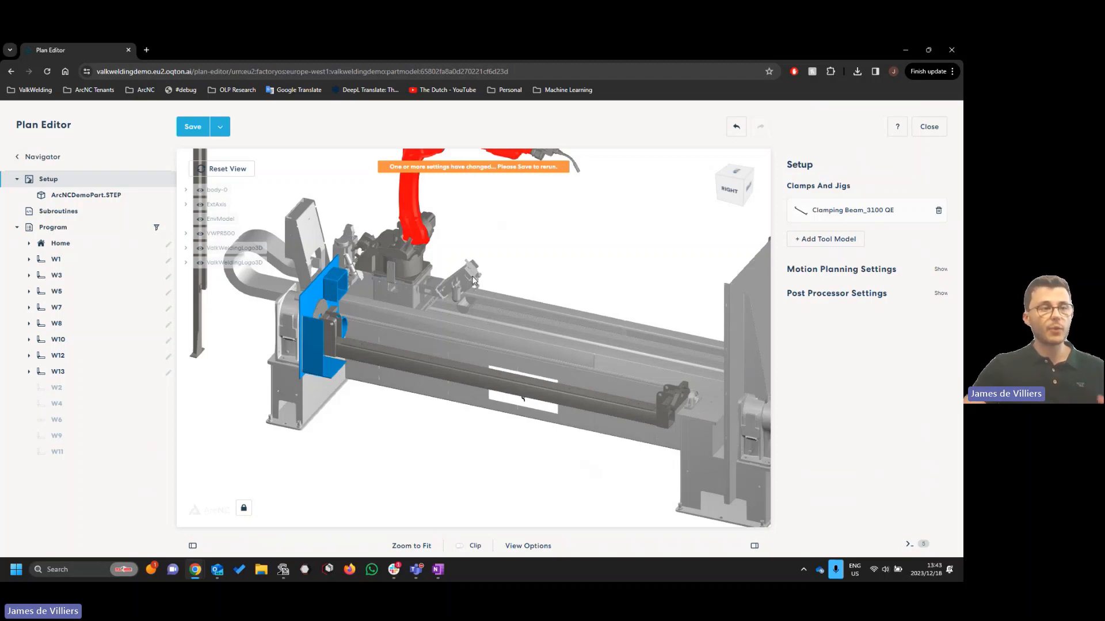
pyautogui.click(858, 211)
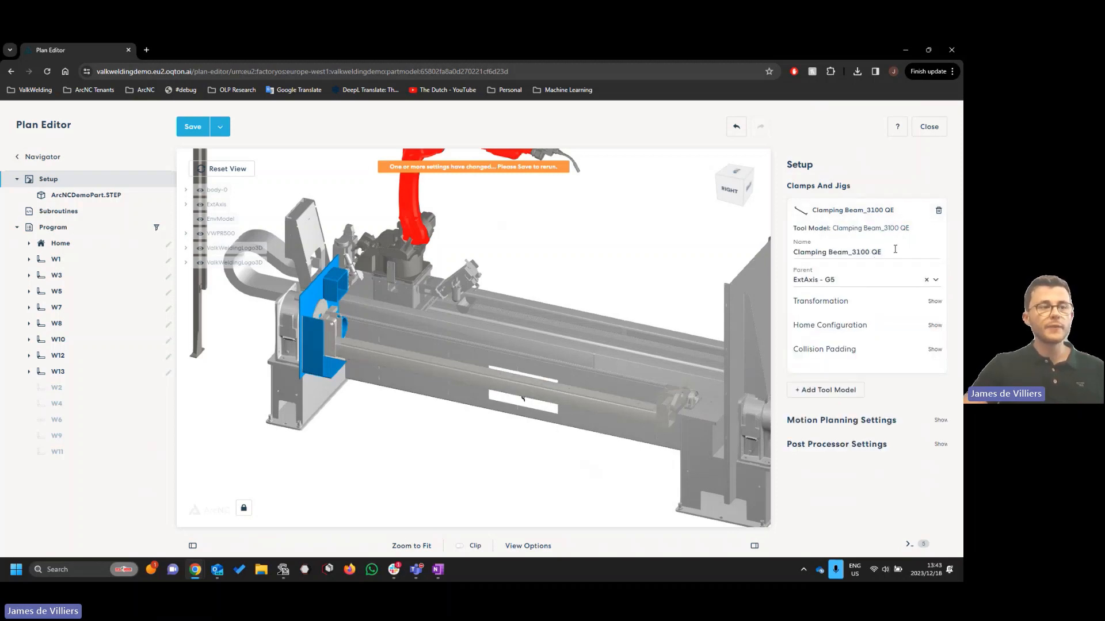
pyautogui.tripleClick(873, 250)
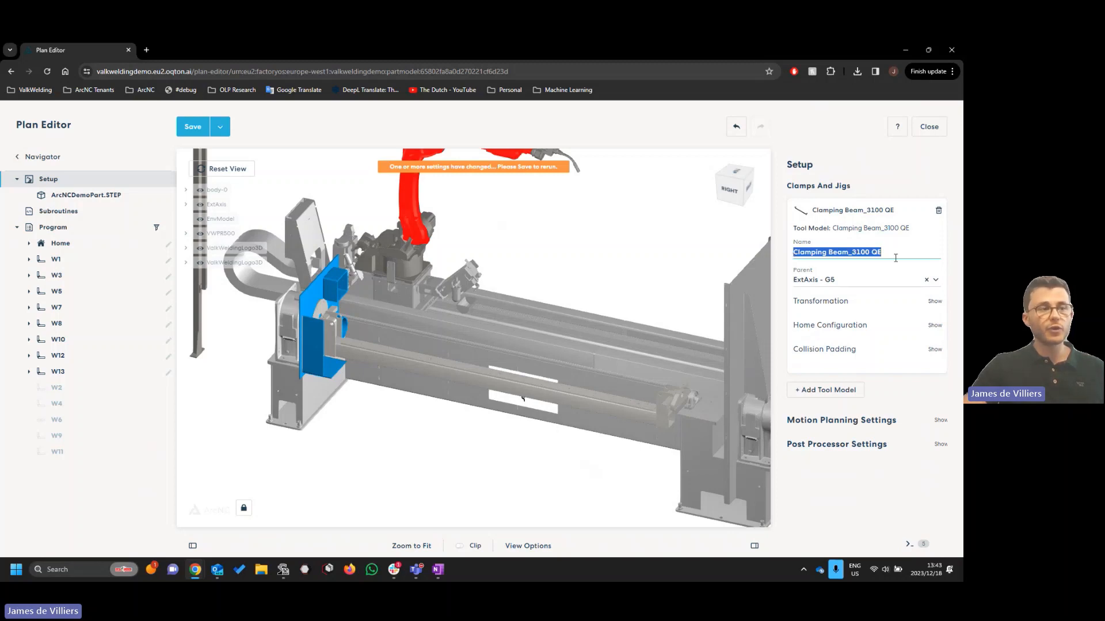
pyautogui.click(895, 258)
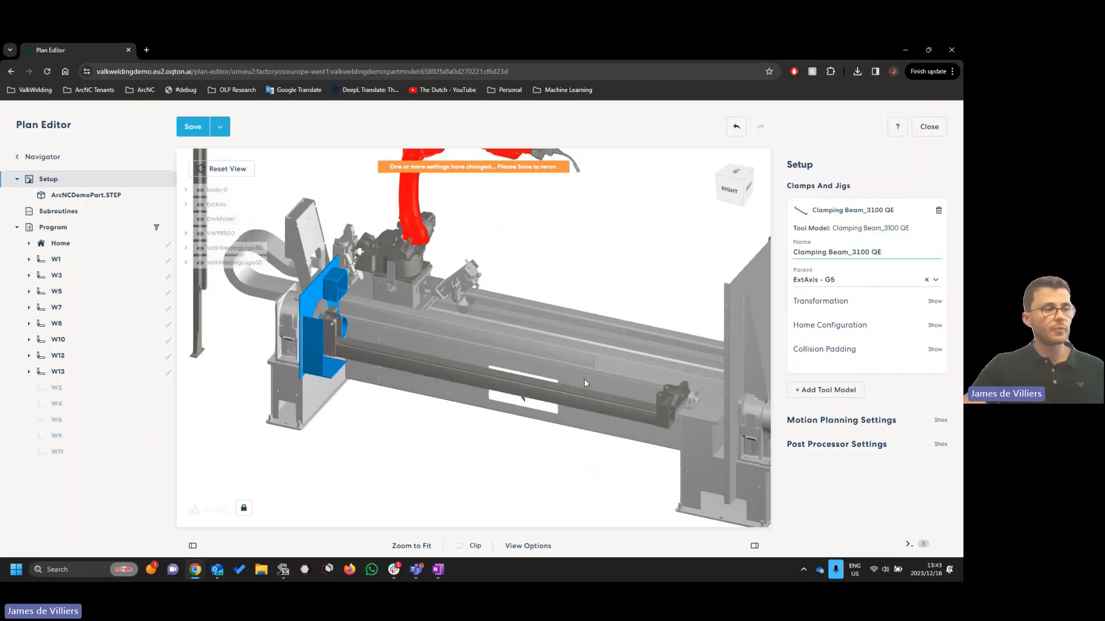
# Try the clamping beam on parent ExtAxis - G6 and return it to ExtAxis - G5
pyautogui.scroll(-5, 585, 383)
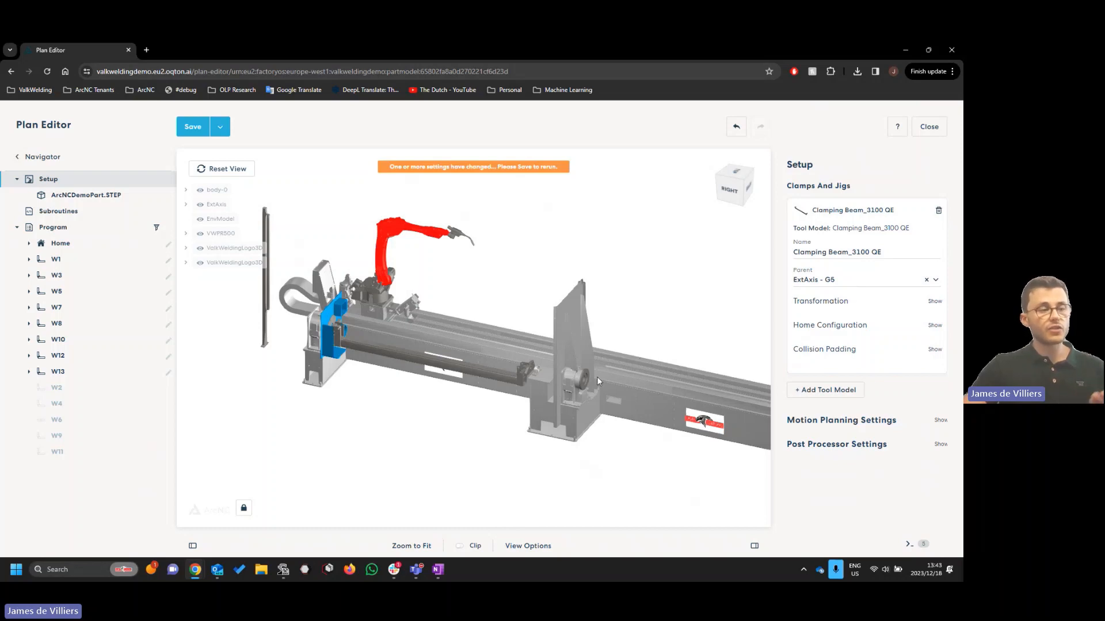
pyautogui.click(837, 282)
pyautogui.click(821, 345)
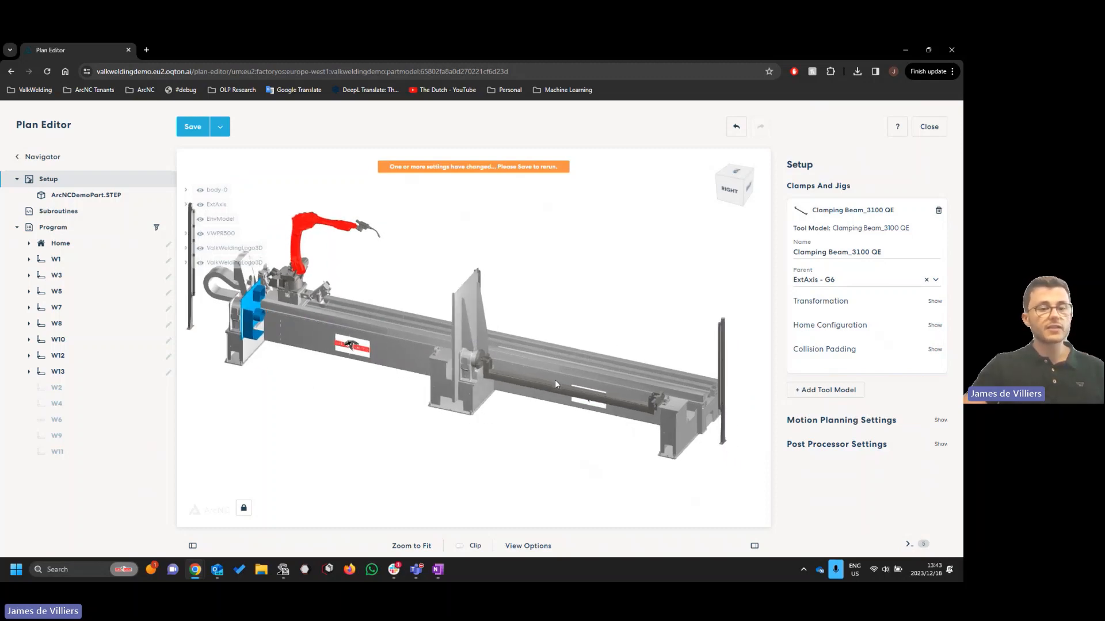
pyautogui.click(820, 282)
pyautogui.click(833, 331)
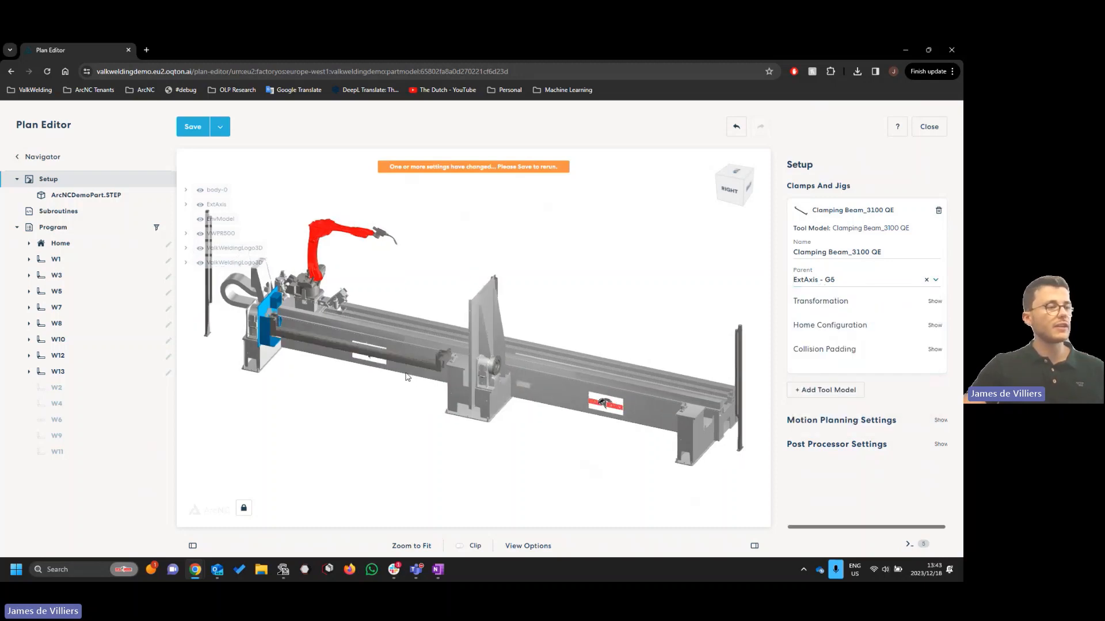
# Try a 1000 mm X position offset in the beam's transformation and reset X to 0 mm
pyautogui.scroll(3, 409, 384)
pyautogui.scroll(3, 419, 369)
pyautogui.moveTo(419, 369); pyautogui.dragTo(548, 403, button='right')
pyautogui.scroll(-1, 550, 403)
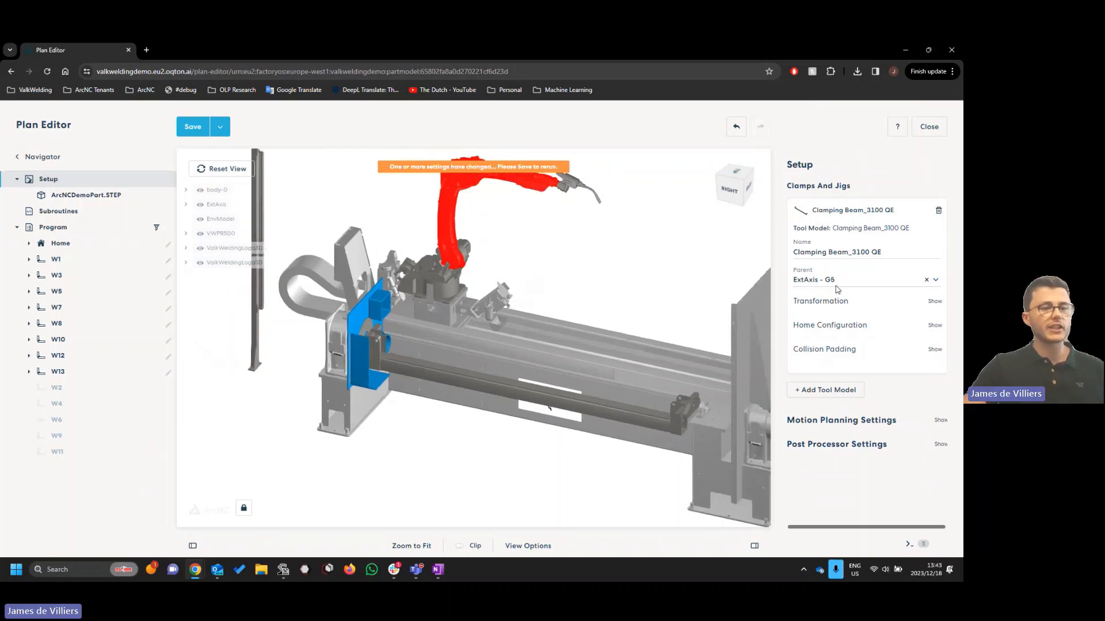
pyautogui.click(931, 302)
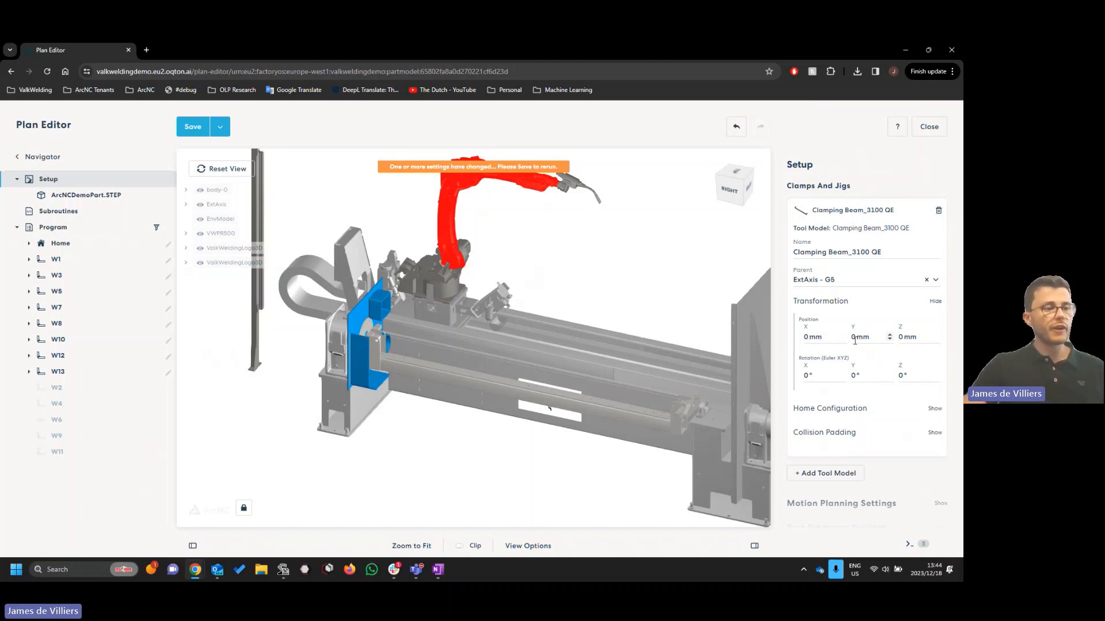
pyautogui.moveTo(820, 338); pyautogui.dragTo(799, 335)
pyautogui.write('1000')
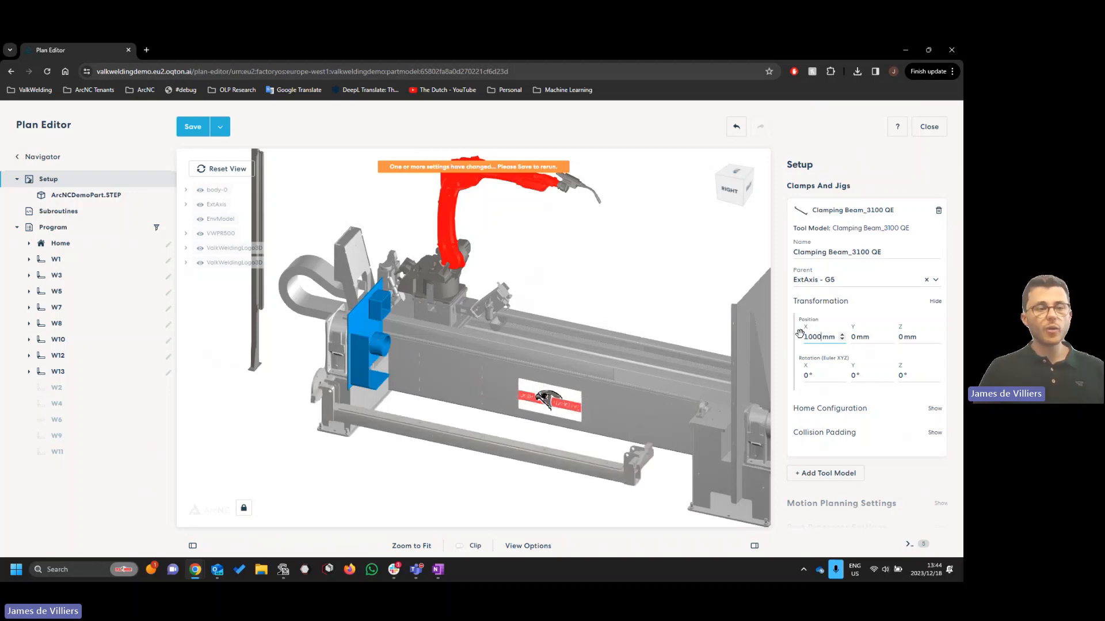
pyautogui.moveTo(824, 338); pyautogui.dragTo(800, 344)
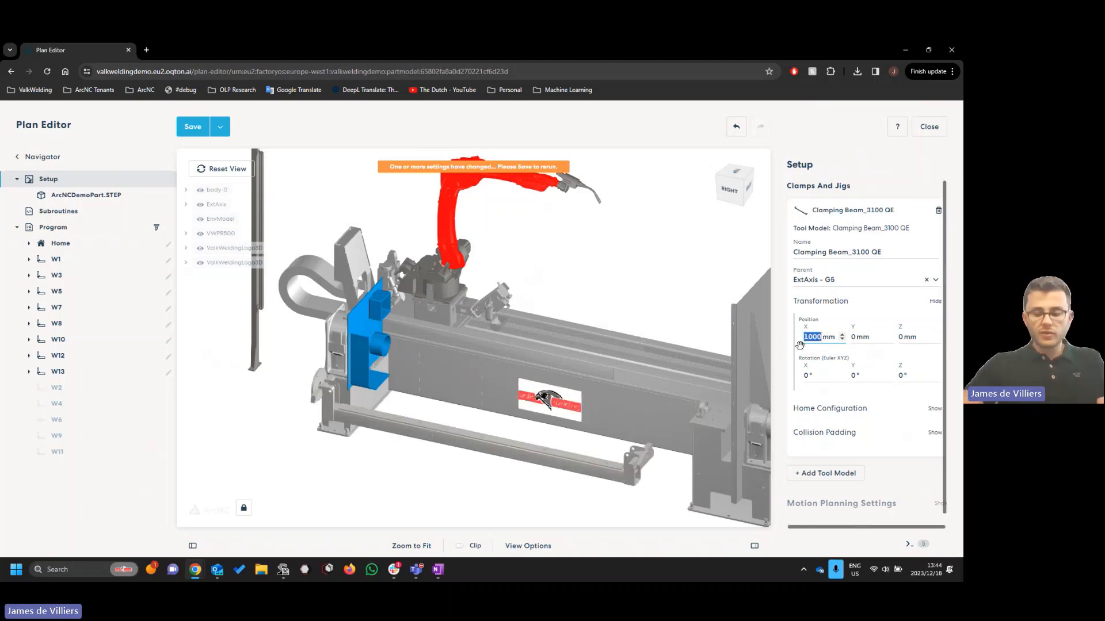
pyautogui.write('0')
# Try Y position offsets of 1000 mm and -1000 mm on the clamping beam and reset Y to 0 mm
pyautogui.doubleClick(853, 337)
pyautogui.write('100')
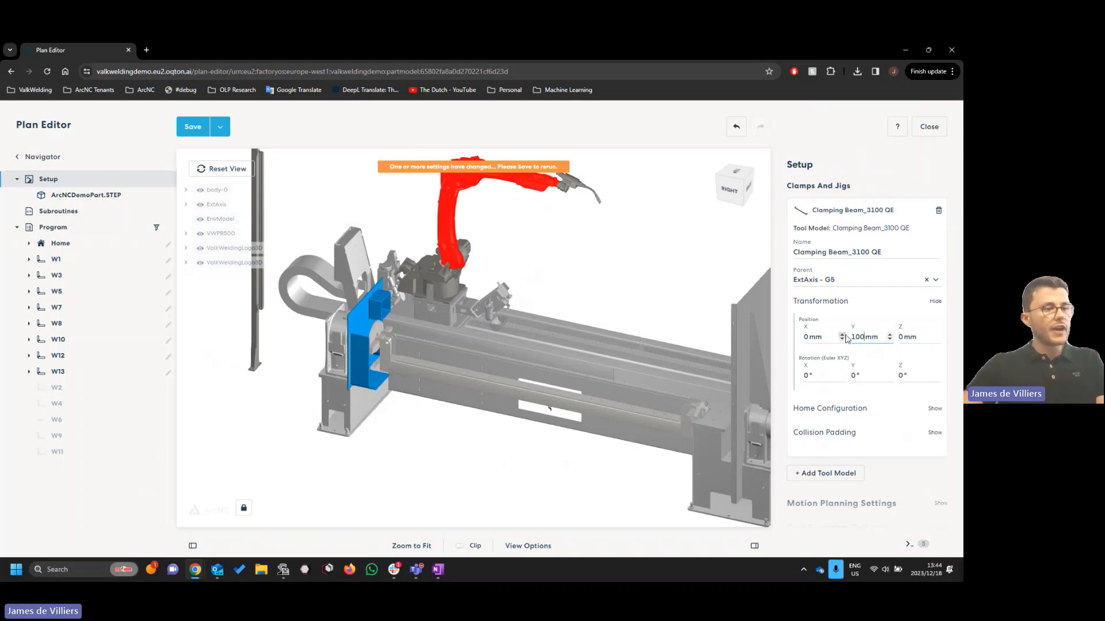
pyautogui.write('0')
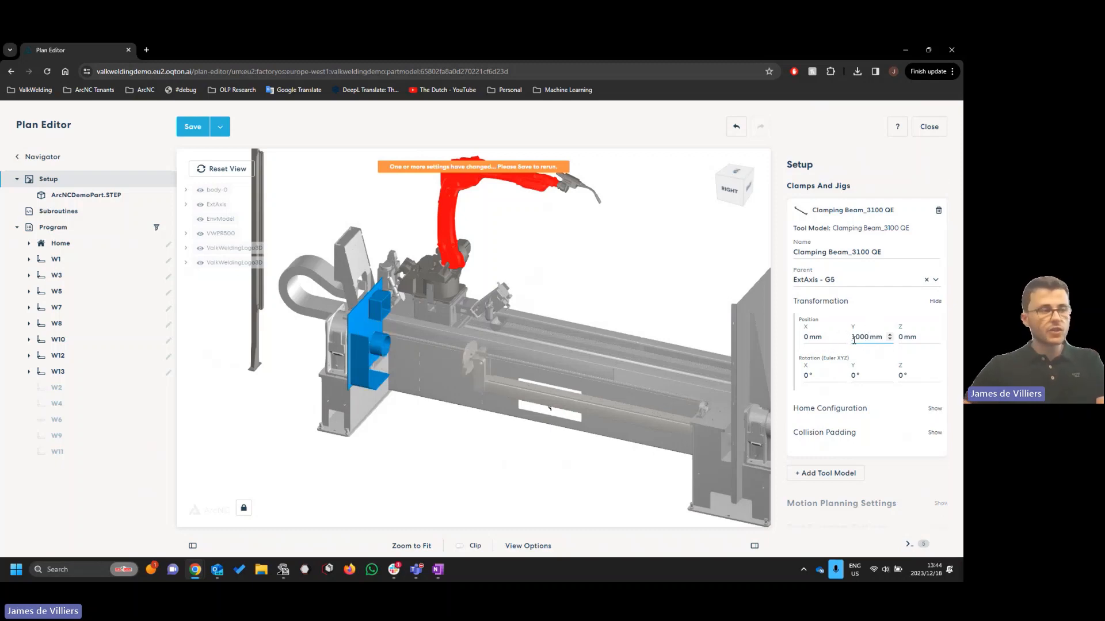
pyautogui.click(854, 338)
pyautogui.write('-')
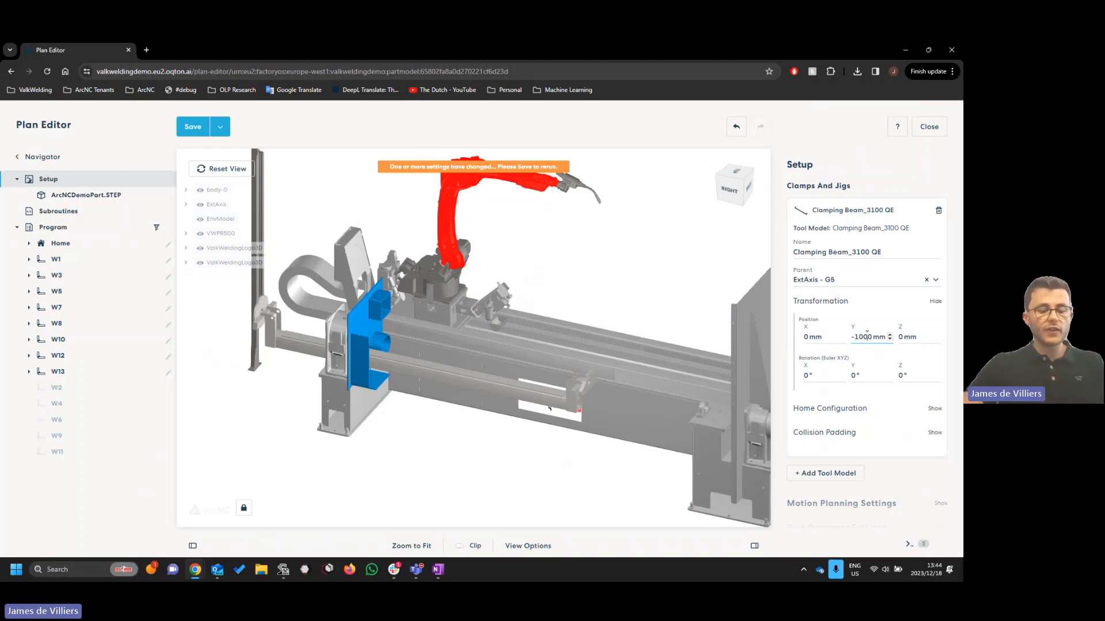
pyautogui.doubleClick(866, 336)
pyautogui.write('0')
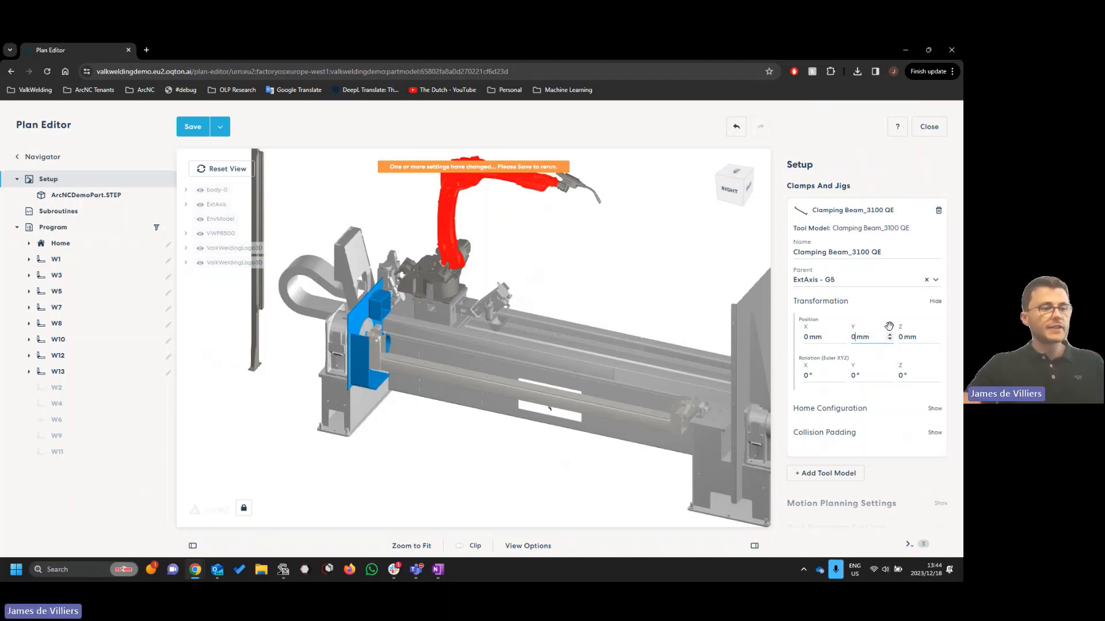
# Try rotating the clamping beam 90° about X, reset the rotation to 0°, and collapse the transformation settings
pyautogui.click(817, 380)
pyautogui.doubleClick(805, 376)
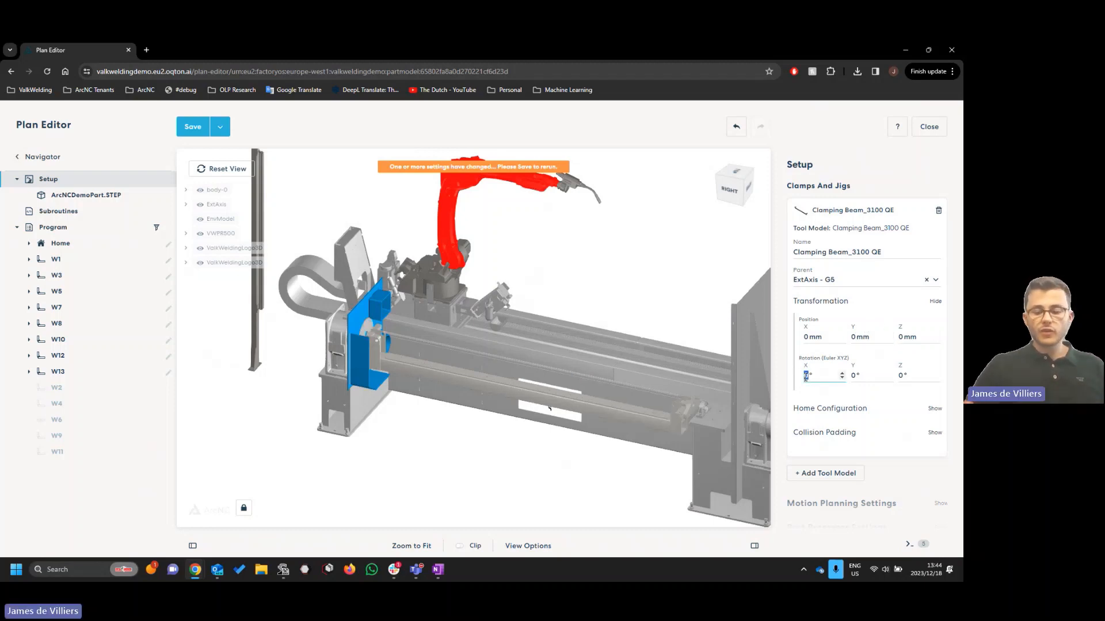
pyautogui.write('90')
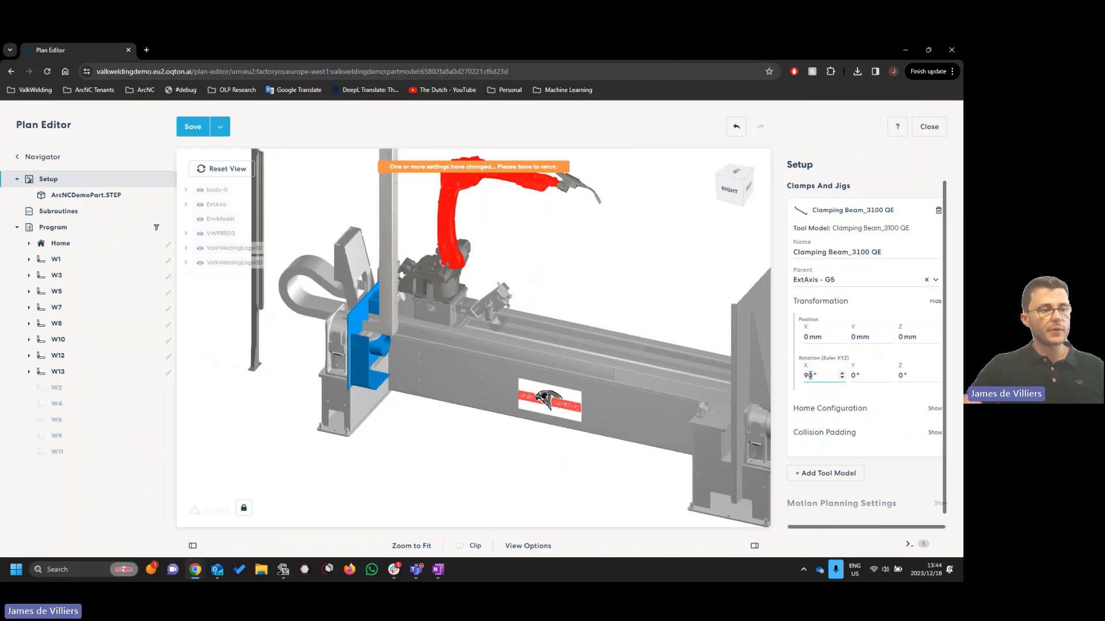
pyautogui.moveTo(815, 376); pyautogui.dragTo(794, 370)
pyautogui.write('0')
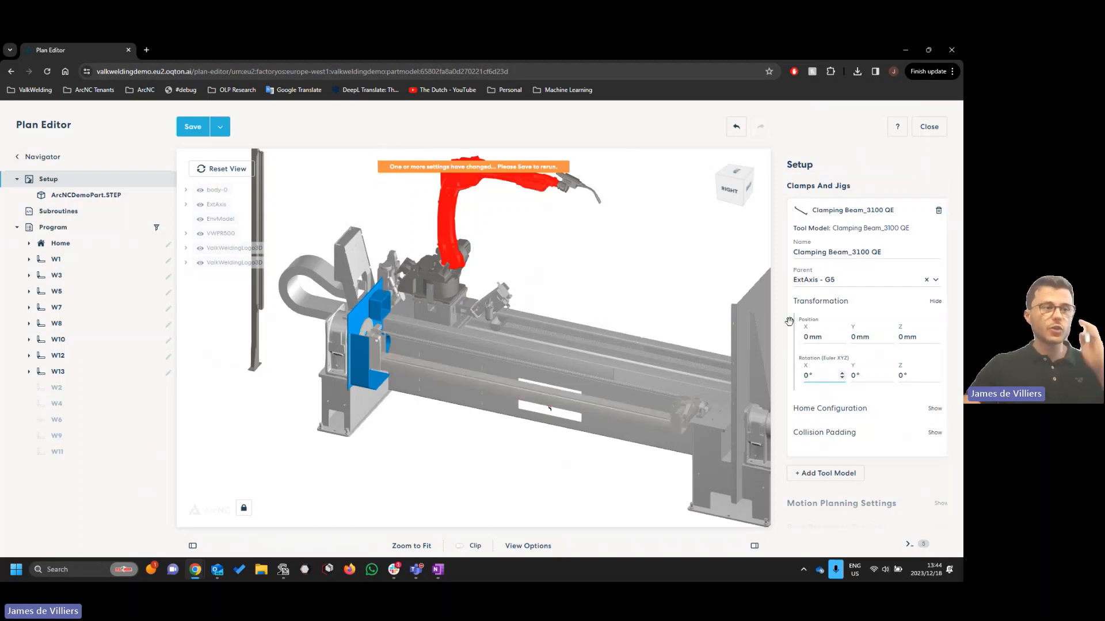
pyautogui.click(935, 302)
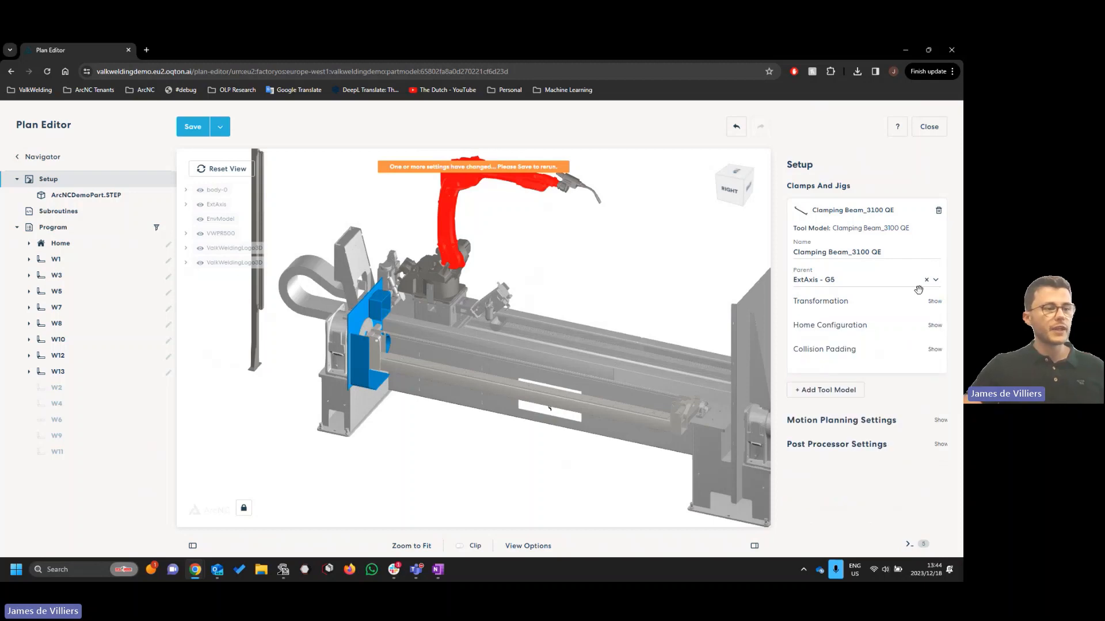
# Try a 5 mm root collision padding on the clamping beam, reset it to 0 mm, and collapse the beam's settings
pyautogui.click(935, 326)
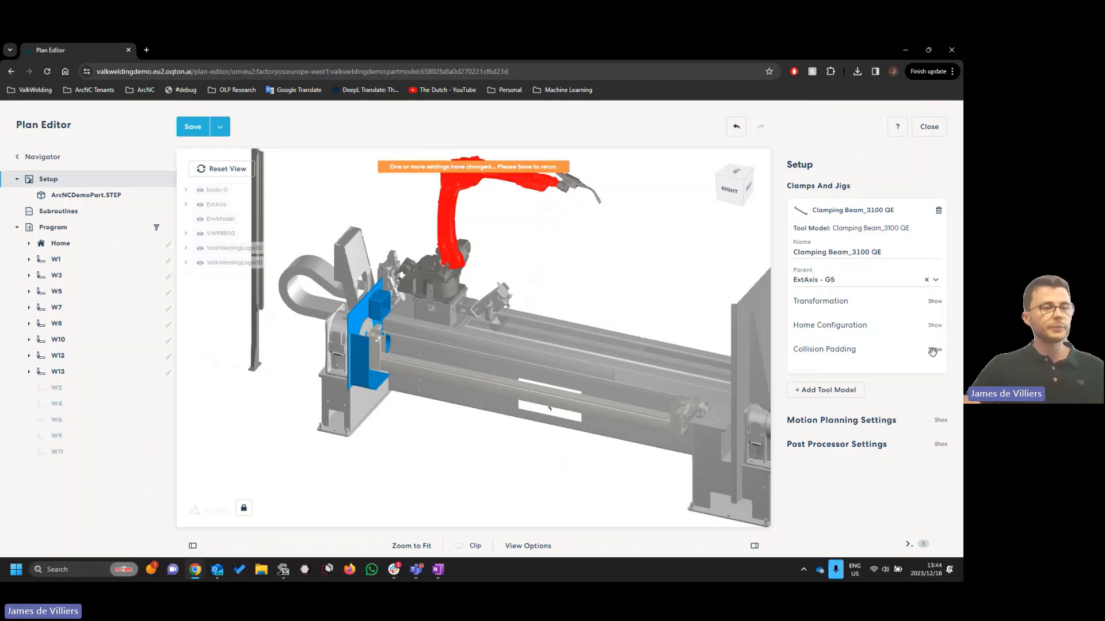
pyautogui.click(935, 350)
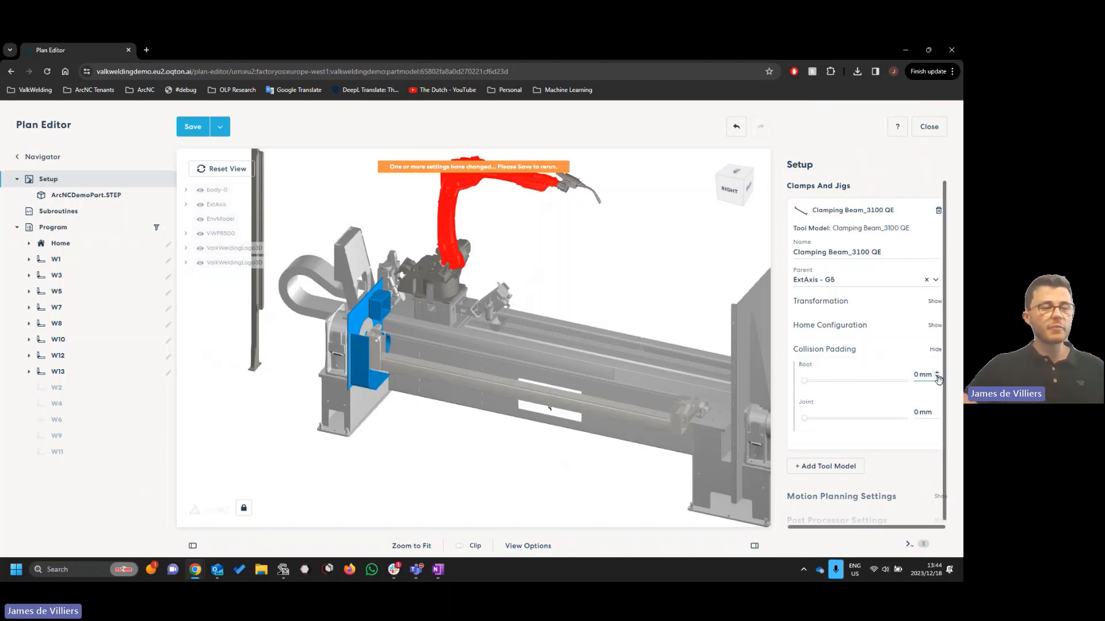
pyautogui.moveTo(919, 375); pyautogui.dragTo(900, 374)
pyautogui.write('5')
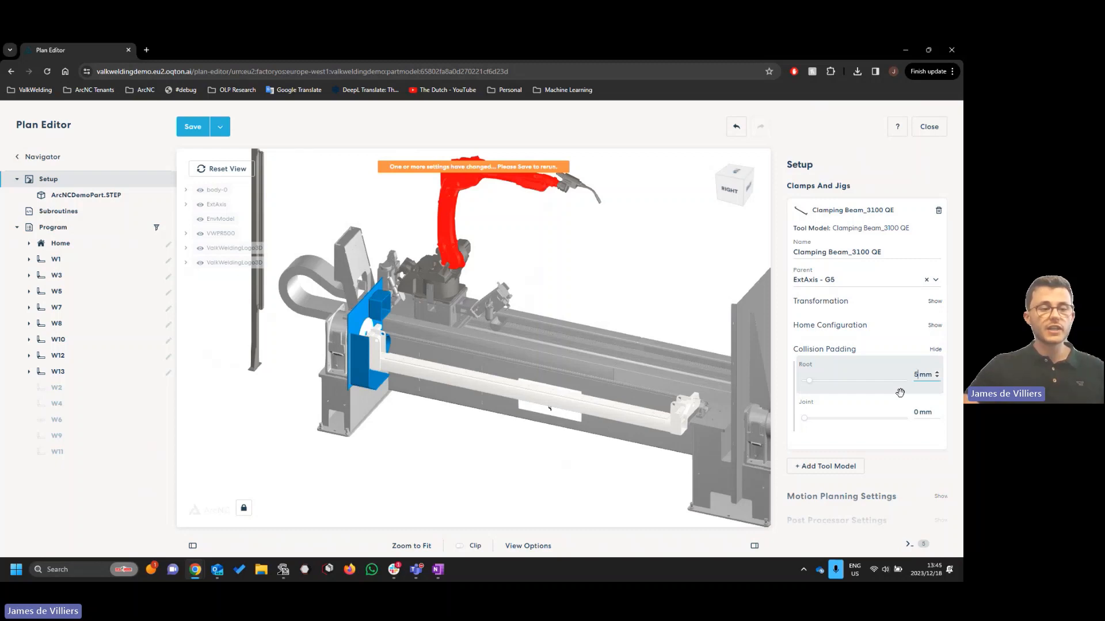
pyautogui.doubleClick(915, 375)
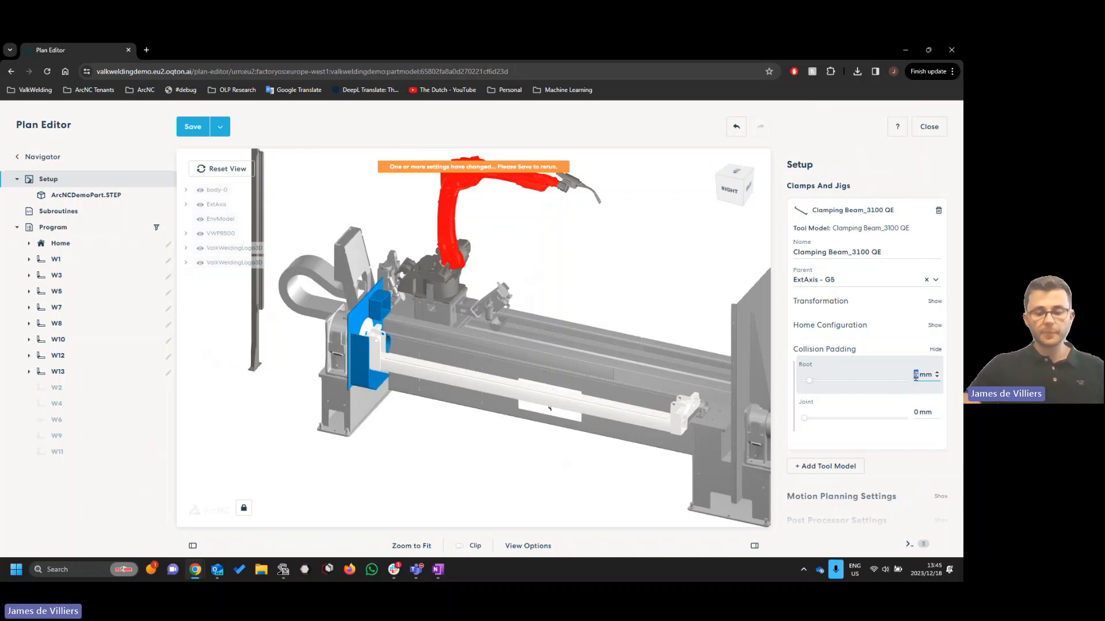
pyautogui.write('0')
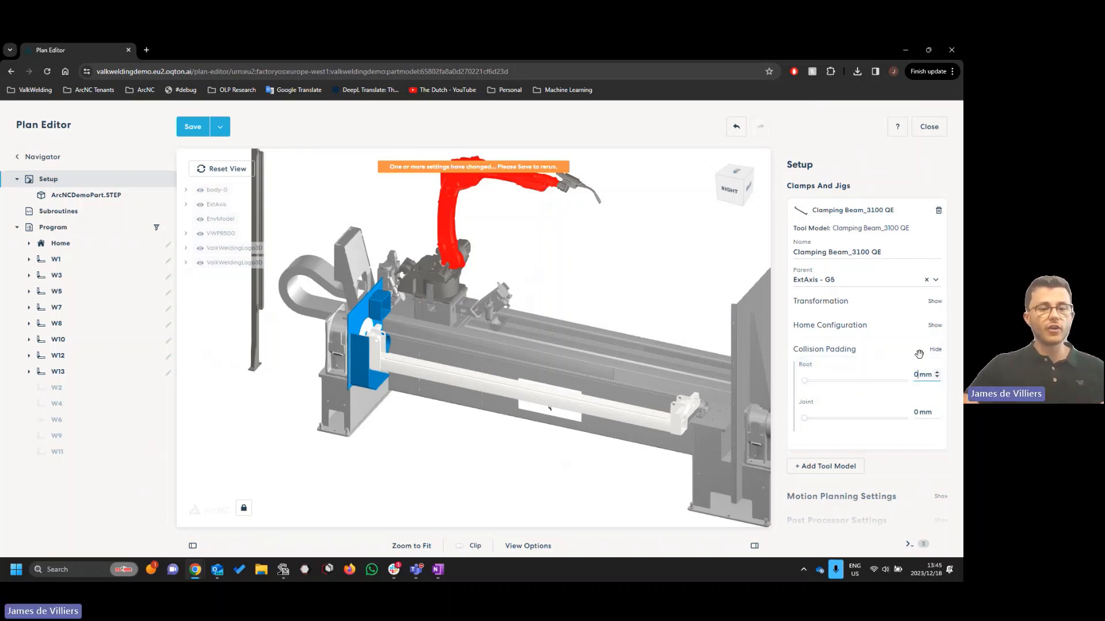
pyautogui.click(893, 214)
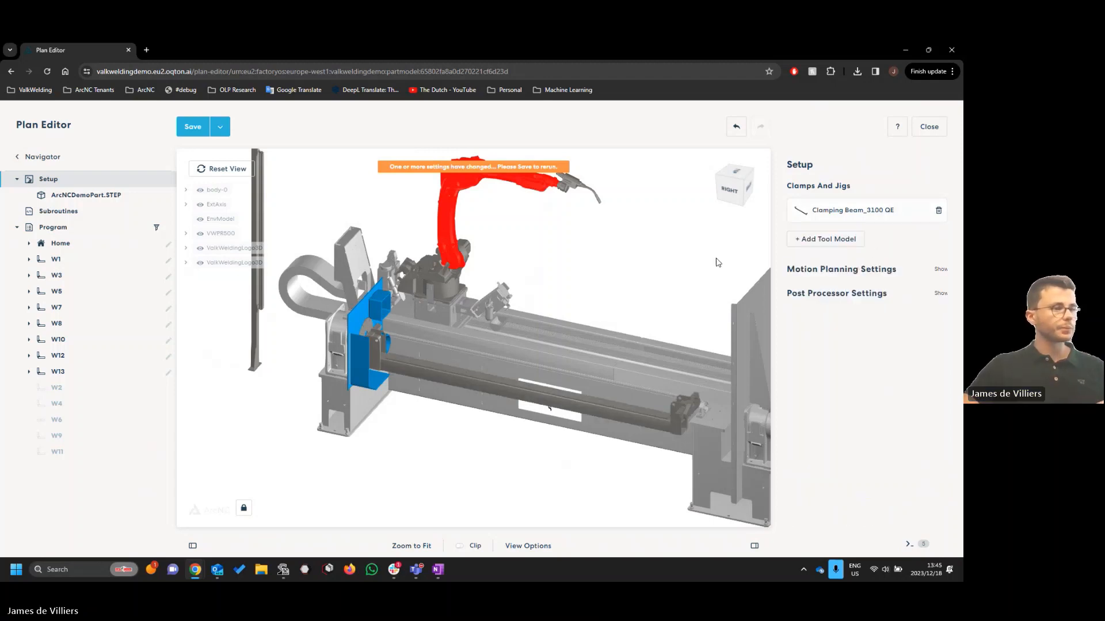
# Open the setup's motion planning settings and examine the maximum stick-out offset and the maximum work and travel angle offset
pyautogui.click(885, 270)
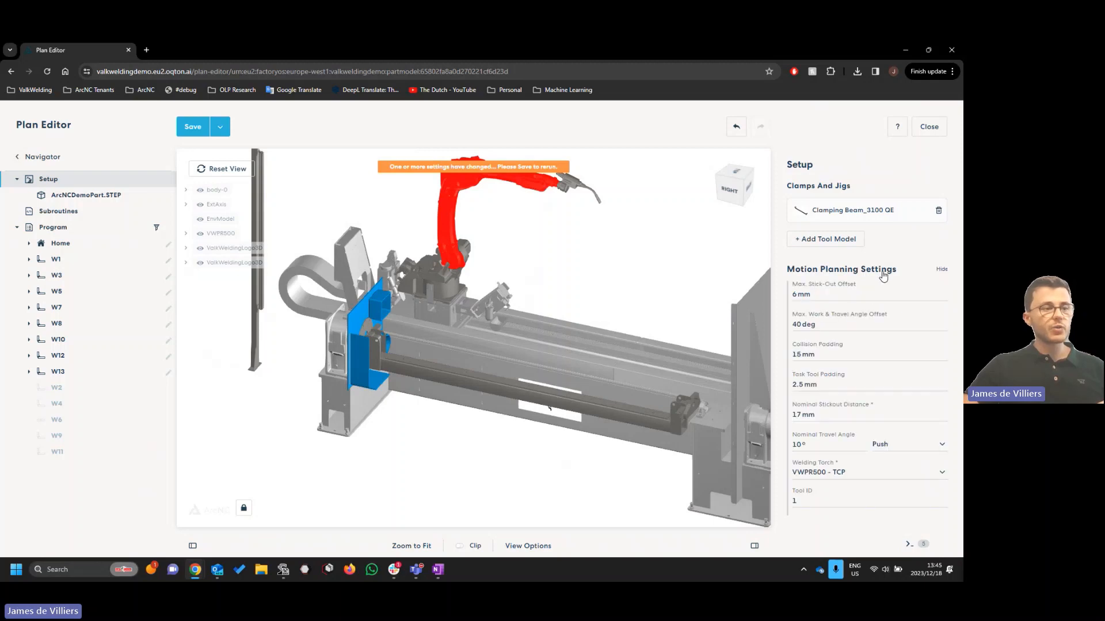
pyautogui.scroll(-1, 844, 330)
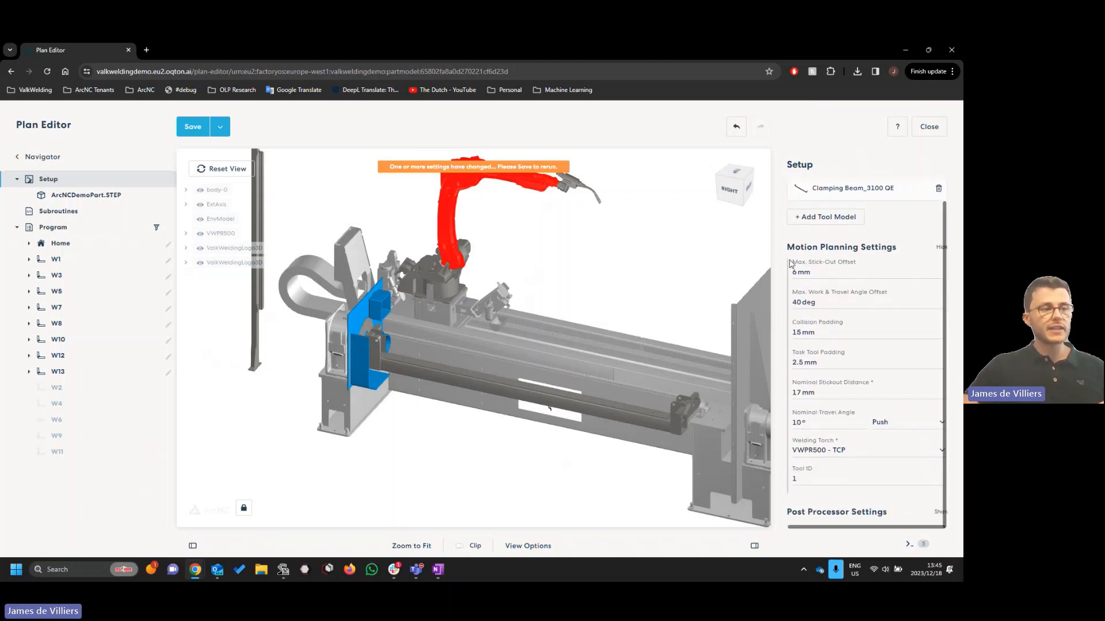
pyautogui.moveTo(792, 263); pyautogui.dragTo(842, 375)
pyautogui.click(805, 363)
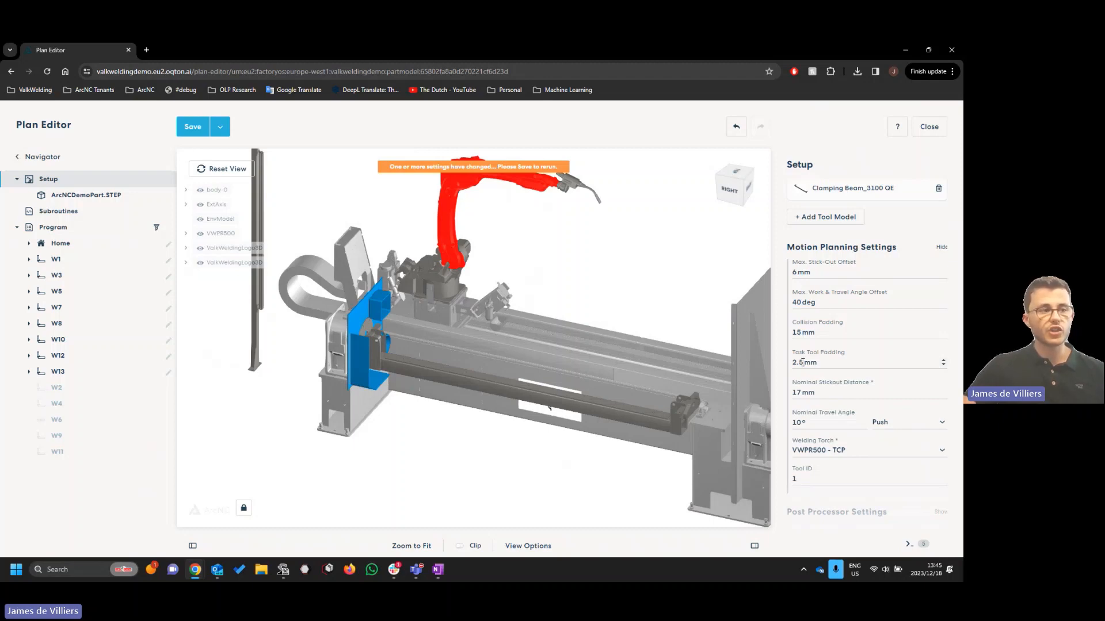
pyautogui.doubleClick(795, 273)
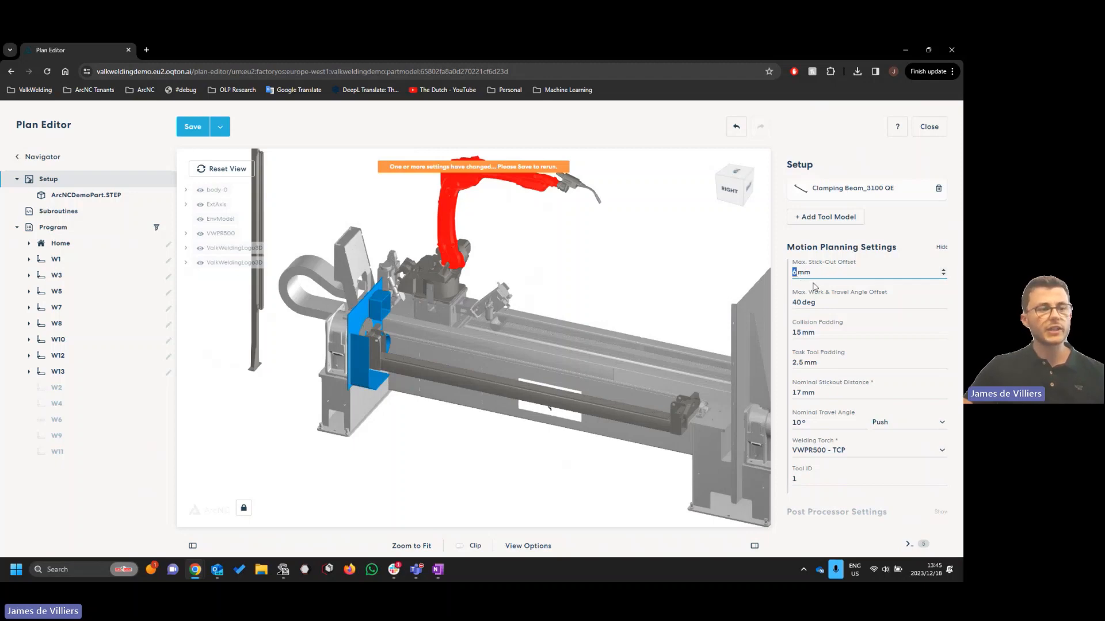
pyautogui.click(809, 303)
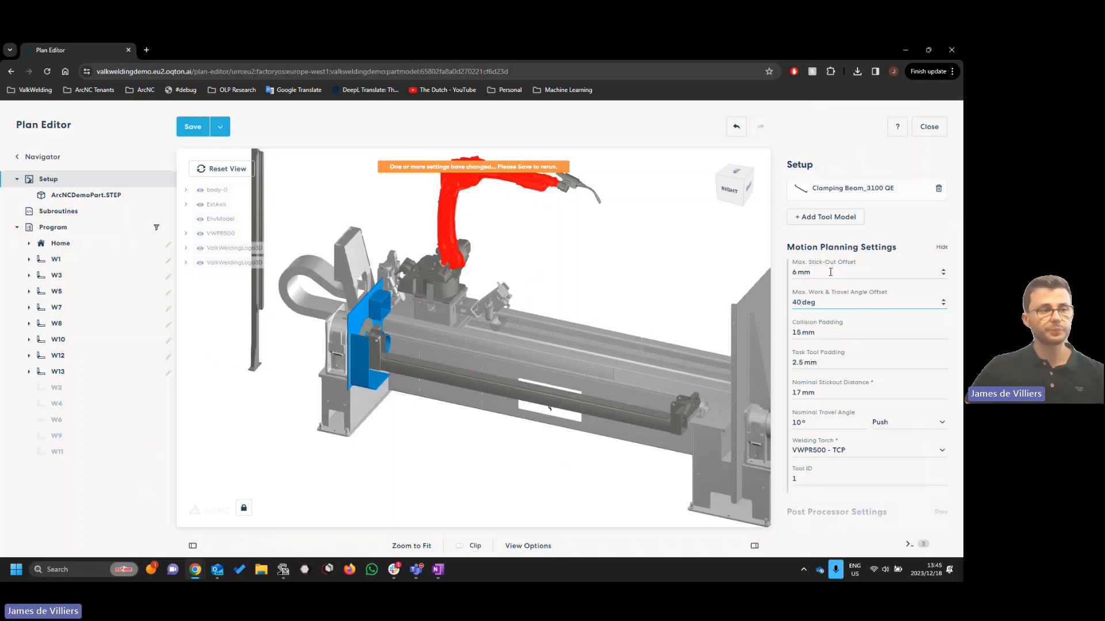
# Set the collision padding in the motion planning settings to 100 mm
pyautogui.moveTo(819, 333); pyautogui.dragTo(786, 332)
pyautogui.moveTo(819, 323)
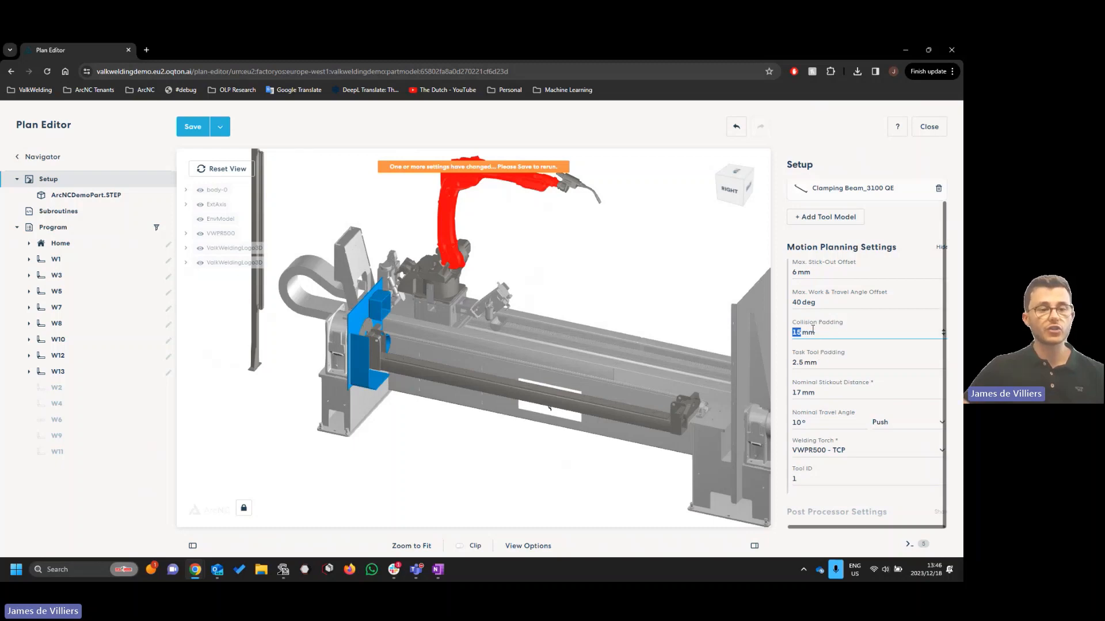
pyautogui.moveTo(802, 334); pyautogui.dragTo(784, 332)
pyautogui.write('100')
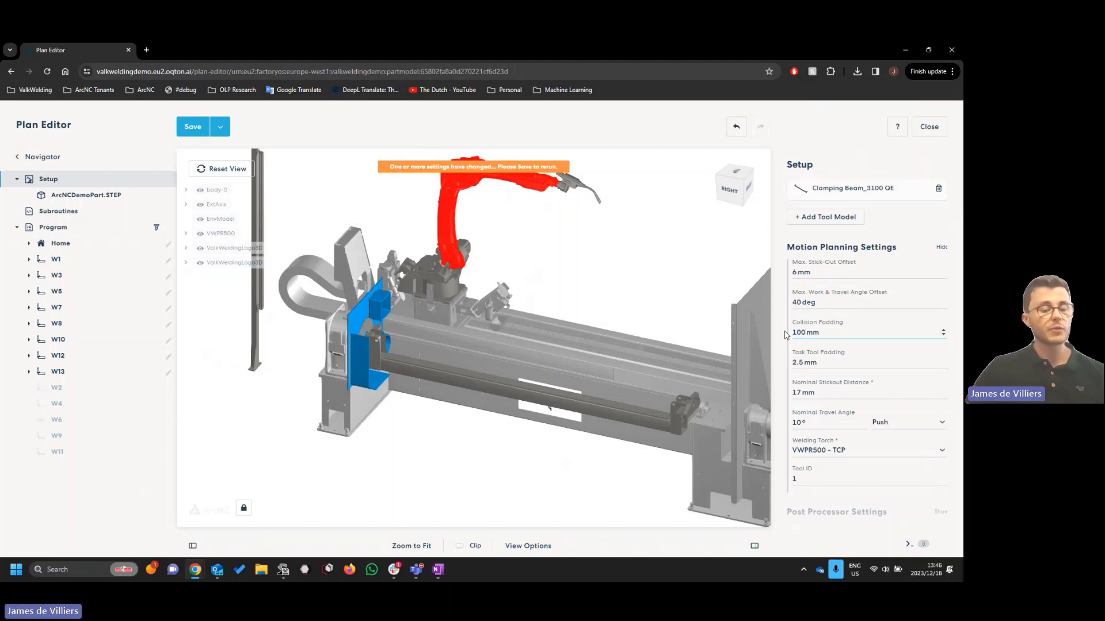
pyautogui.moveTo(854, 363)
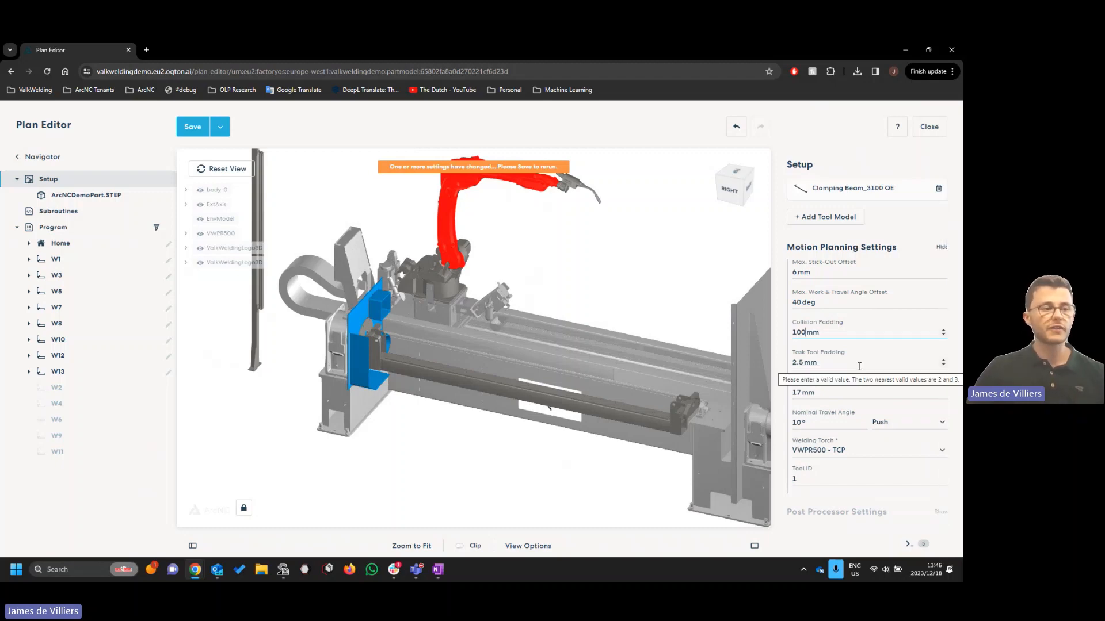
# Try nominal stickout distances of 15 mm and 20 mm in the motion planning settings, and reset the distance to 17 mm
pyautogui.click(818, 364)
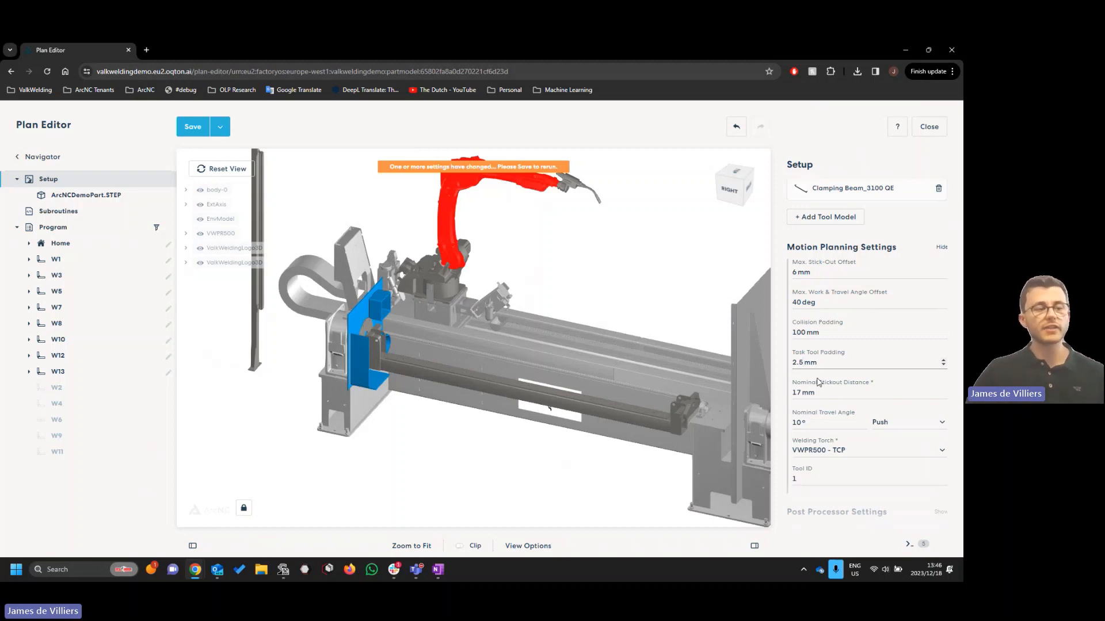
pyautogui.press('Tab')
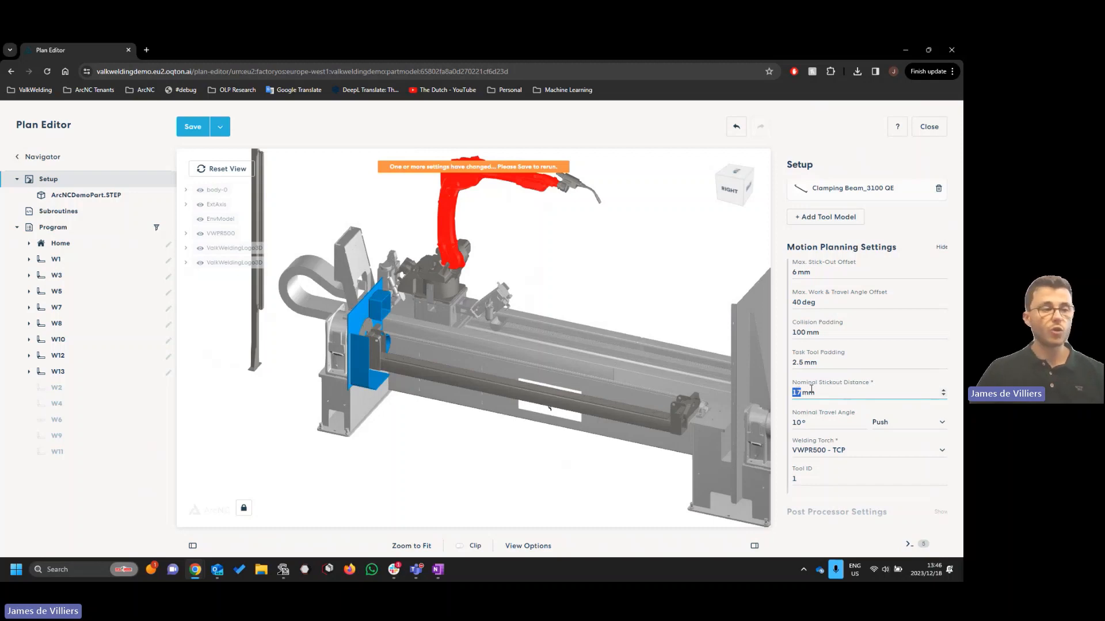
pyautogui.write('15')
pyautogui.doubleClick(795, 390)
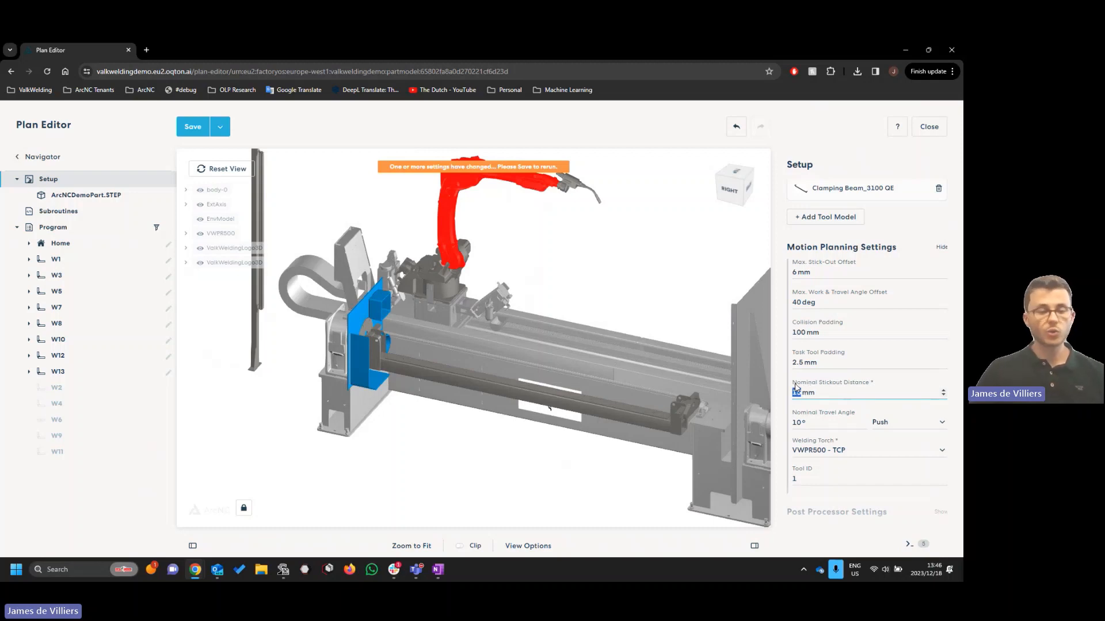
pyautogui.write('5')
pyautogui.write('20')
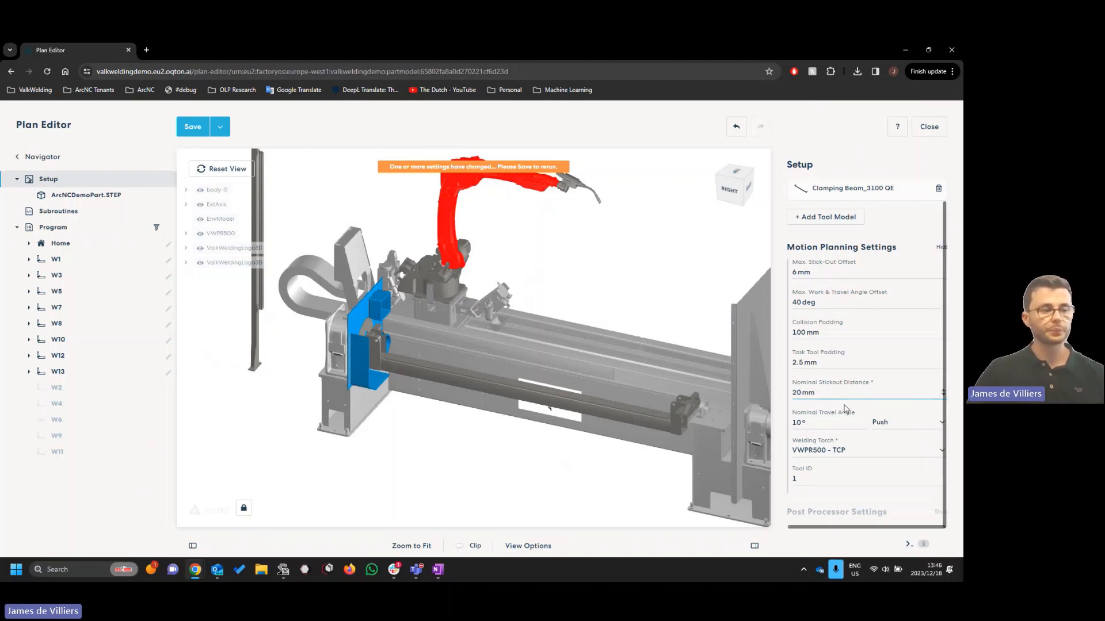
pyautogui.moveTo(802, 396); pyautogui.dragTo(788, 397)
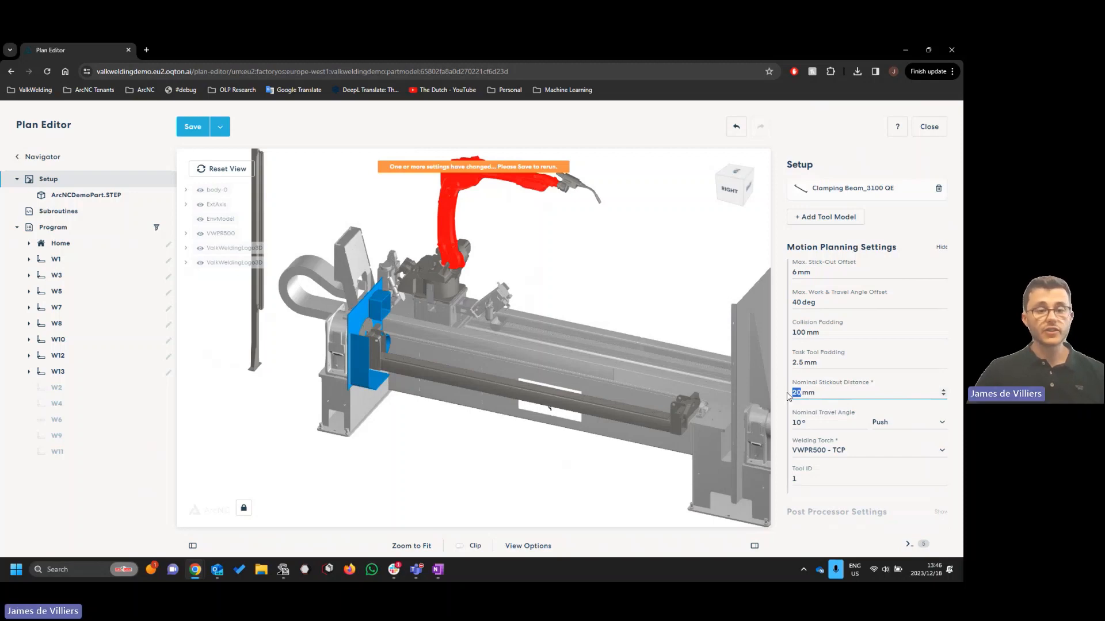
pyautogui.write('17')
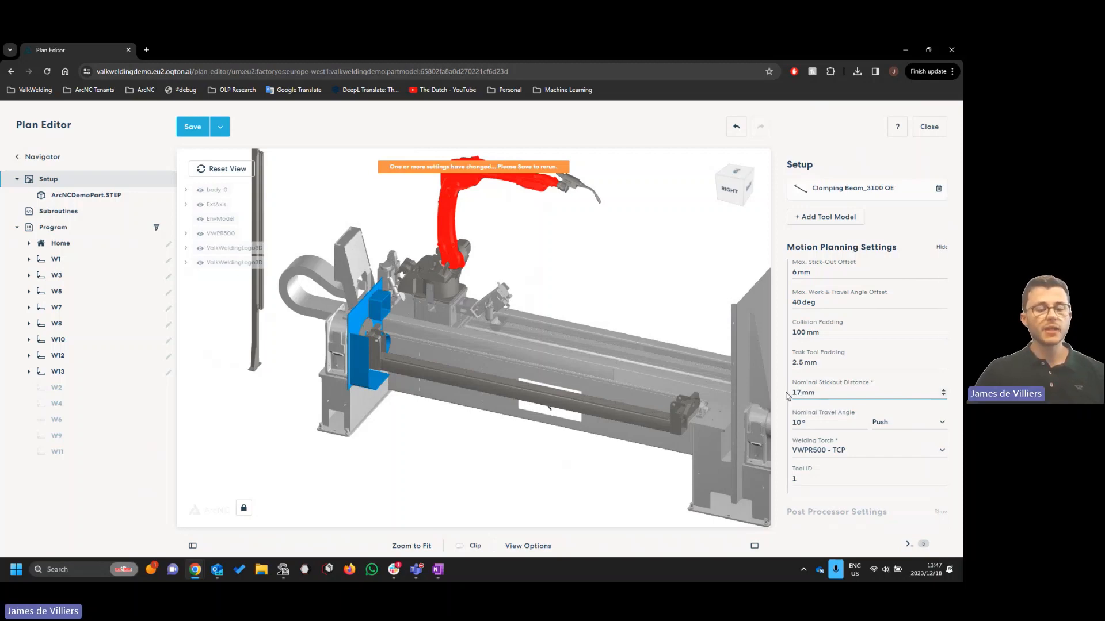
# Try a nominal stickout distance of 20 mm together with tool ID 2
pyautogui.moveTo(801, 481); pyautogui.dragTo(791, 487)
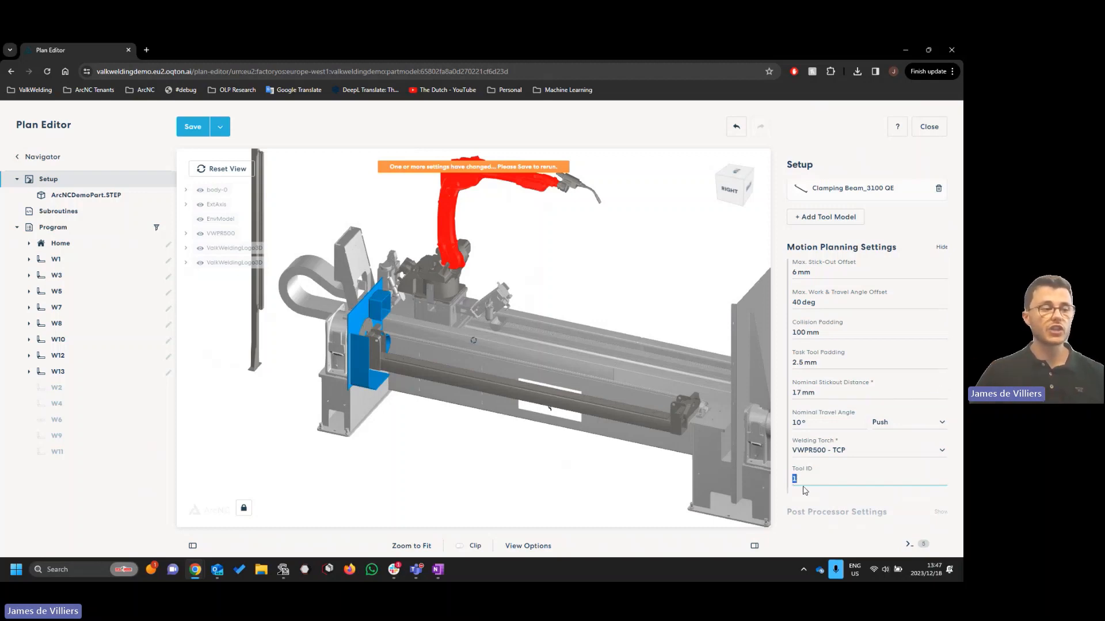
pyautogui.doubleClick(787, 394)
pyautogui.write('20')
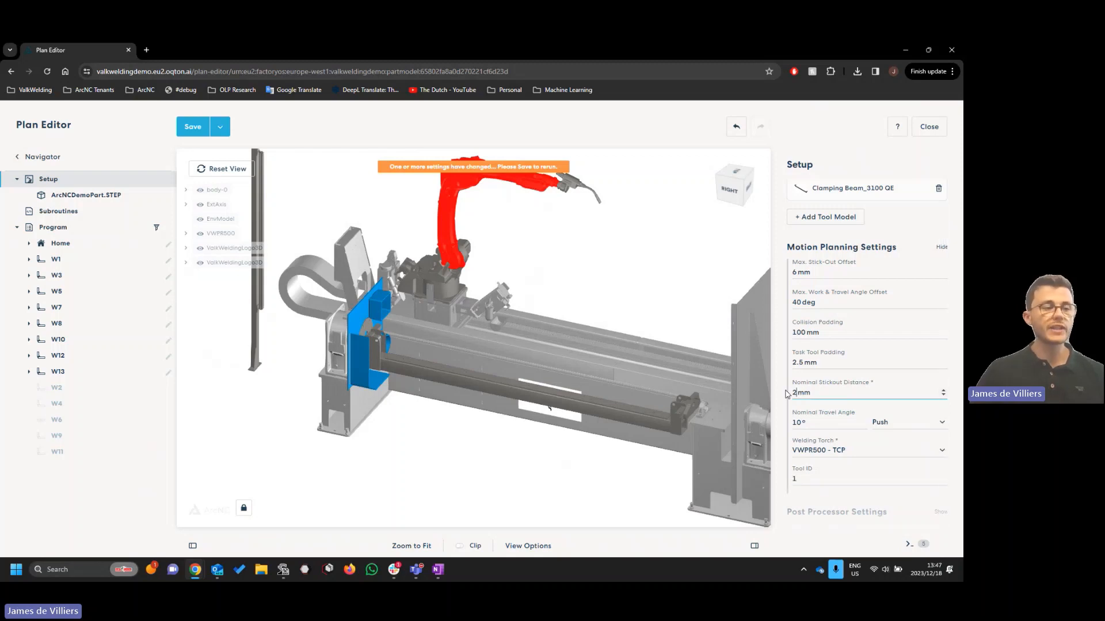
pyautogui.doubleClick(794, 478)
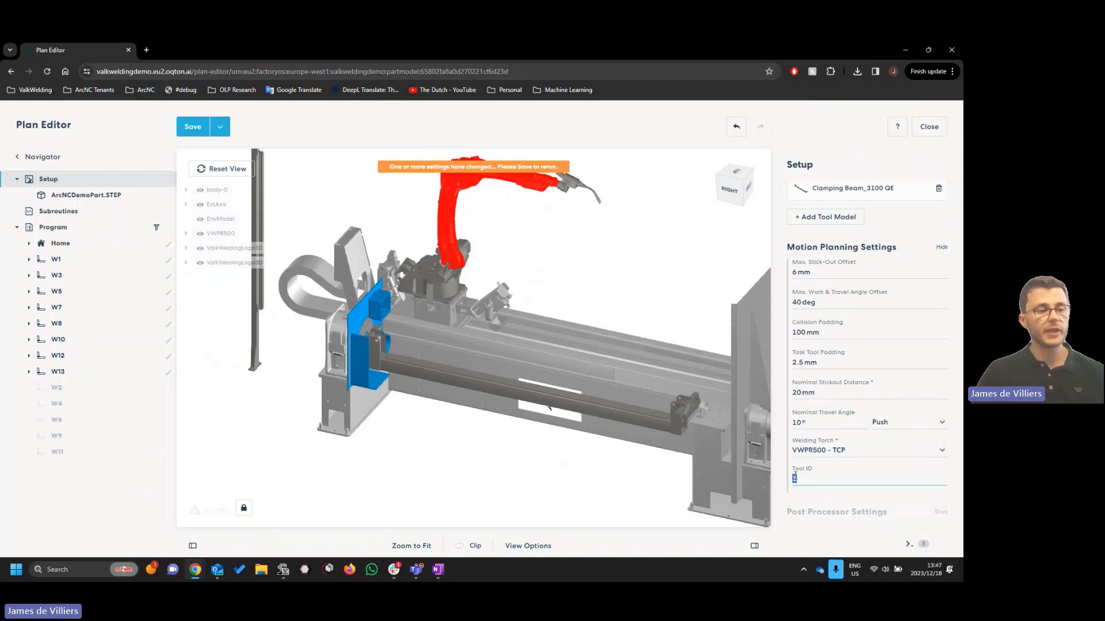
pyautogui.write('2')
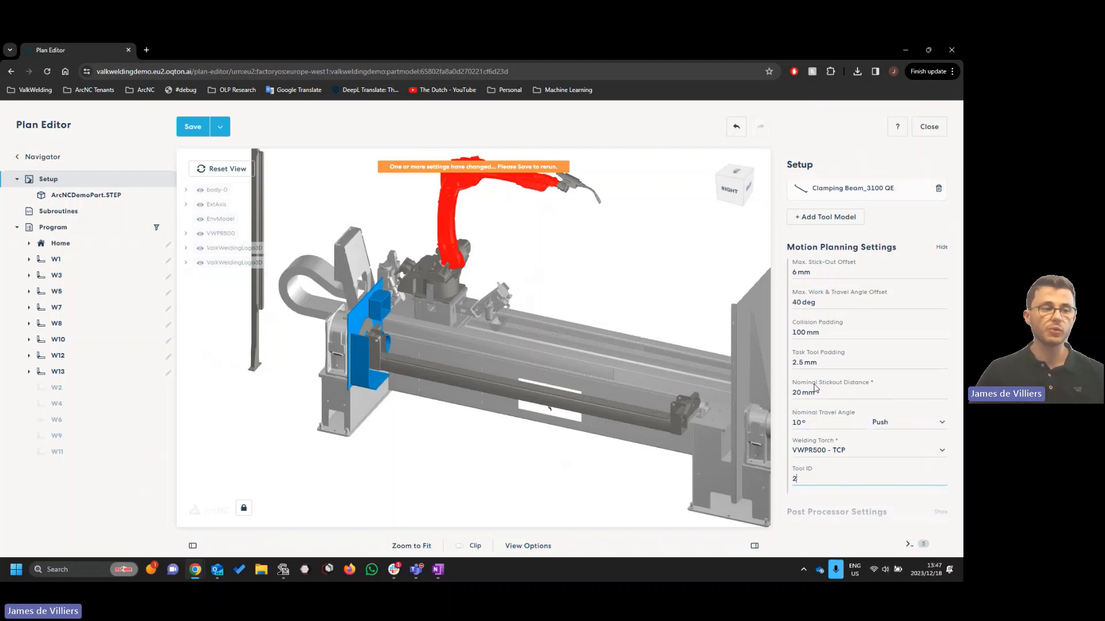
# Reset the nominal stickout distance to 17 mm and the tool ID to 1
pyautogui.moveTo(809, 393); pyautogui.dragTo(791, 395)
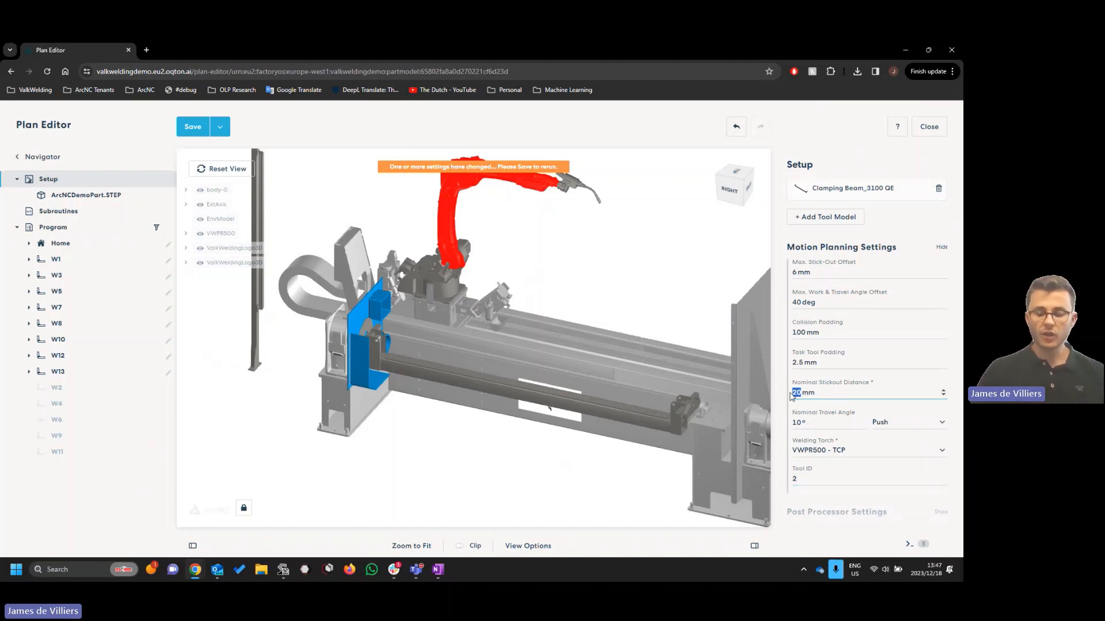
pyautogui.write('17')
pyautogui.click(792, 484)
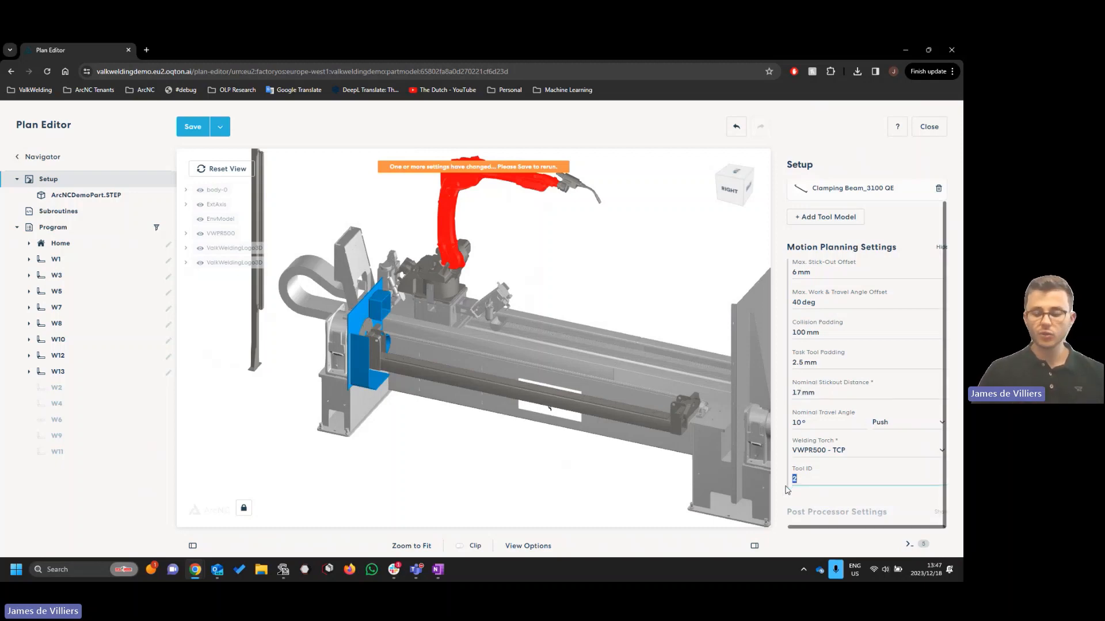
pyautogui.press('BackSpace')
pyautogui.write('1')
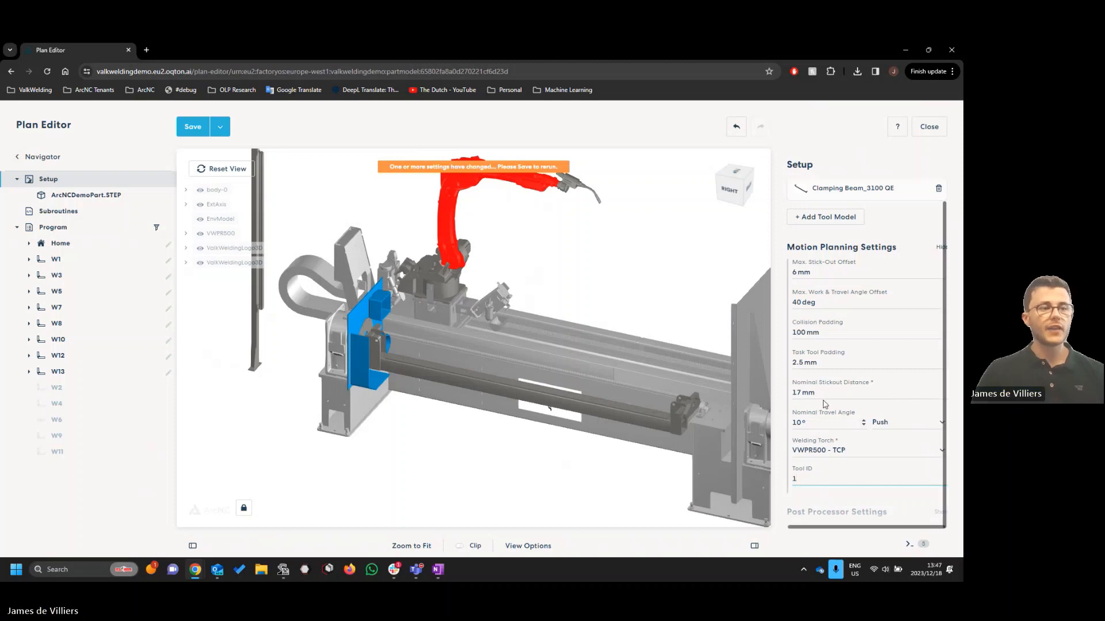
# Collapse the motion planning settings and open the placement settings of ArcNCDemoPart.STEP
pyautogui.click(939, 249)
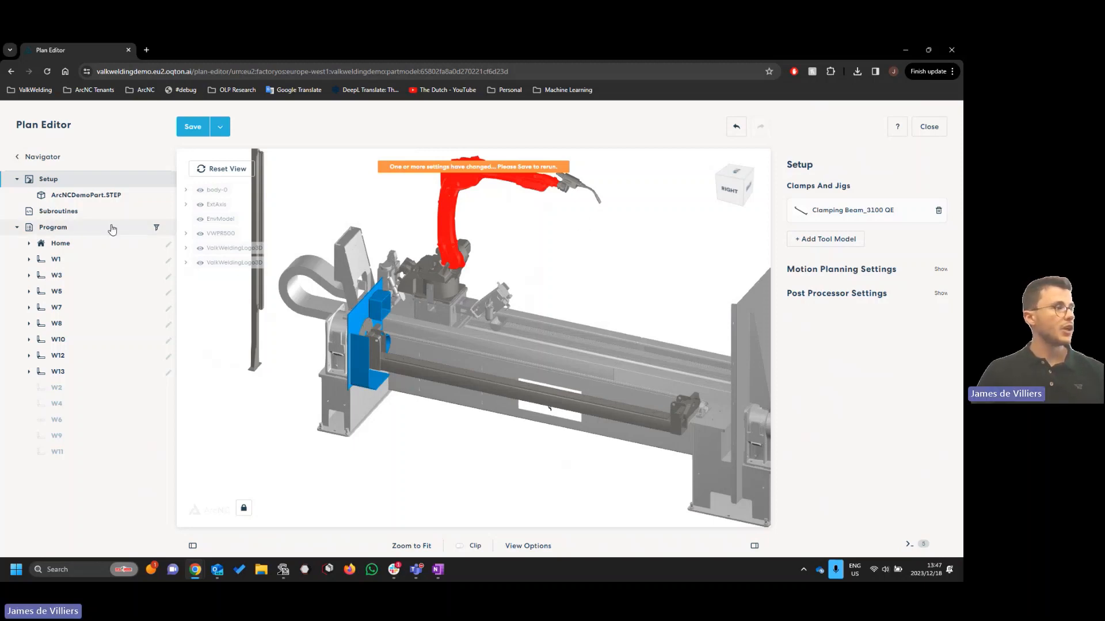
pyautogui.click(92, 197)
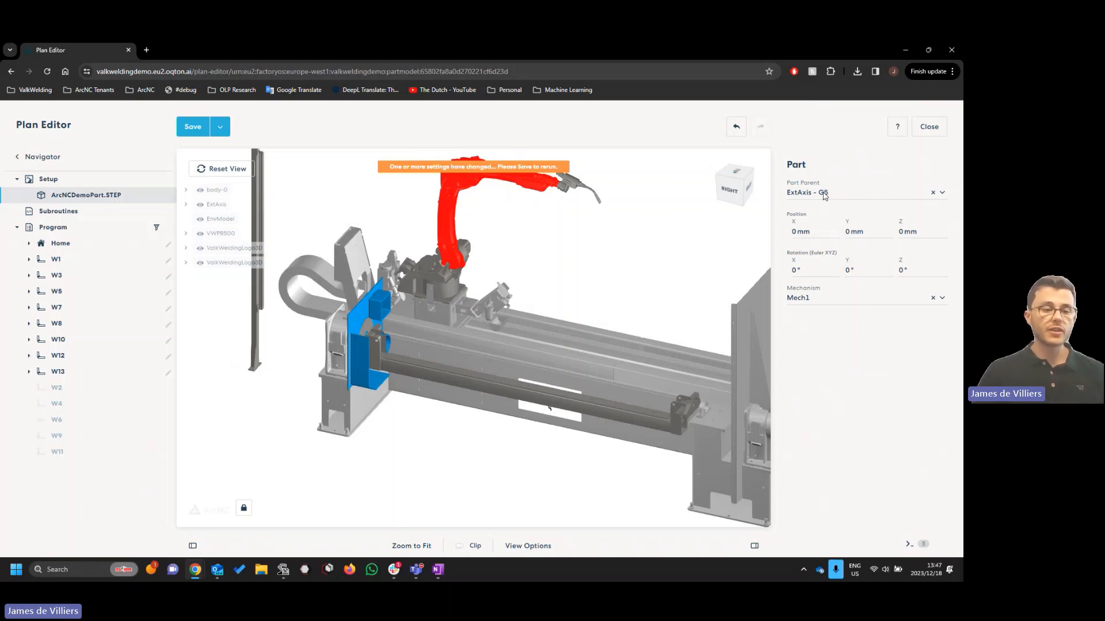
pyautogui.scroll(-3, 706, 310)
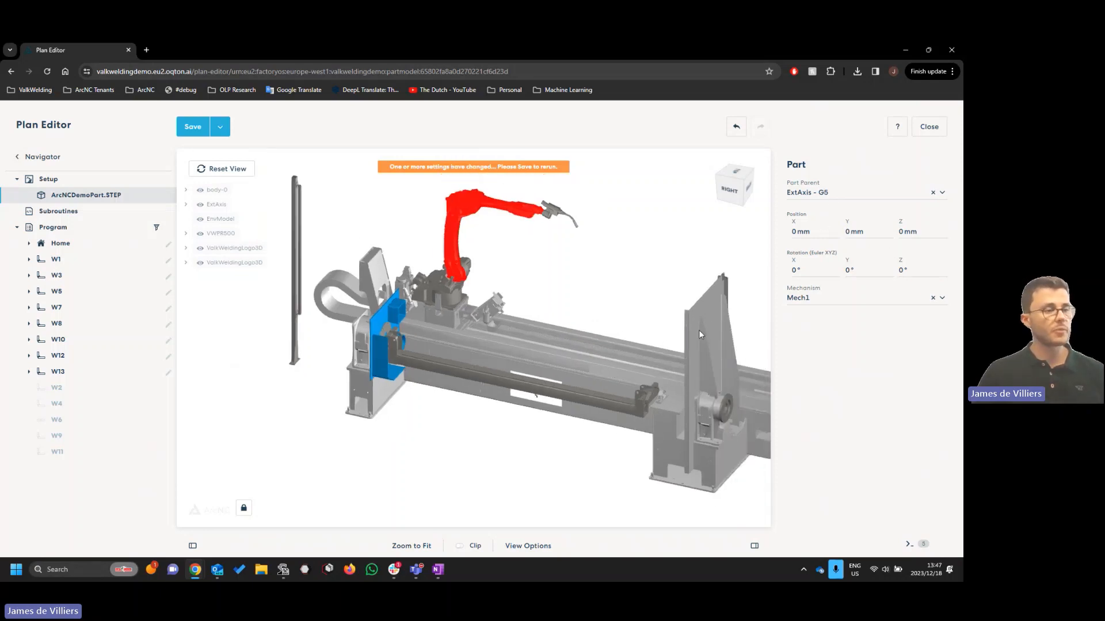
pyautogui.moveTo(684, 336); pyautogui.dragTo(661, 358, button='right')
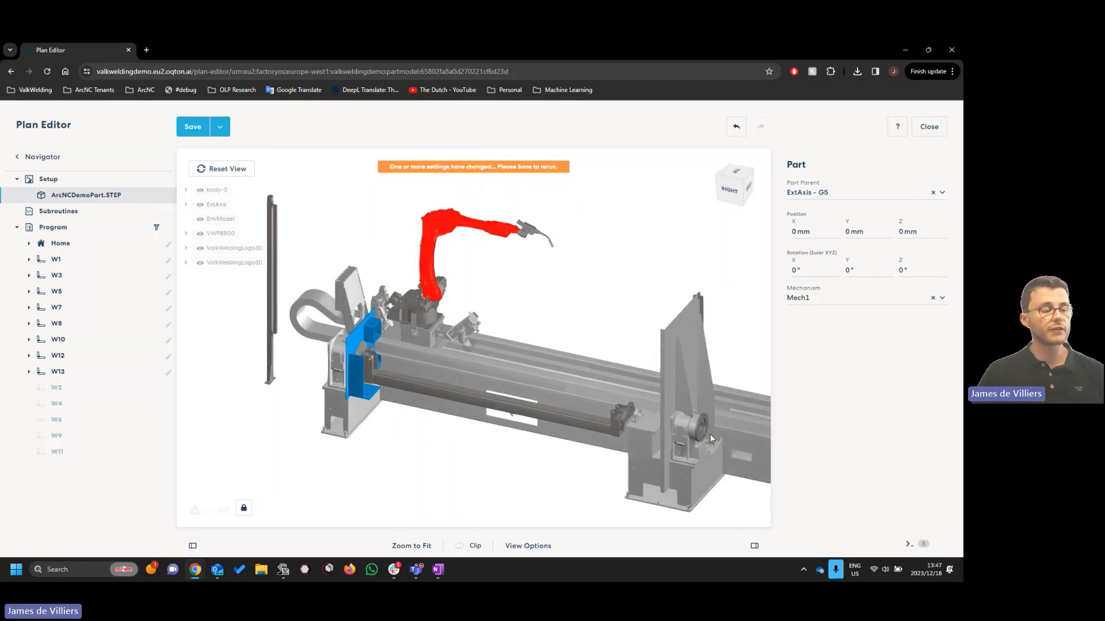
# Try ExtAxis - G6 as the demo part's parent
pyautogui.click(836, 194)
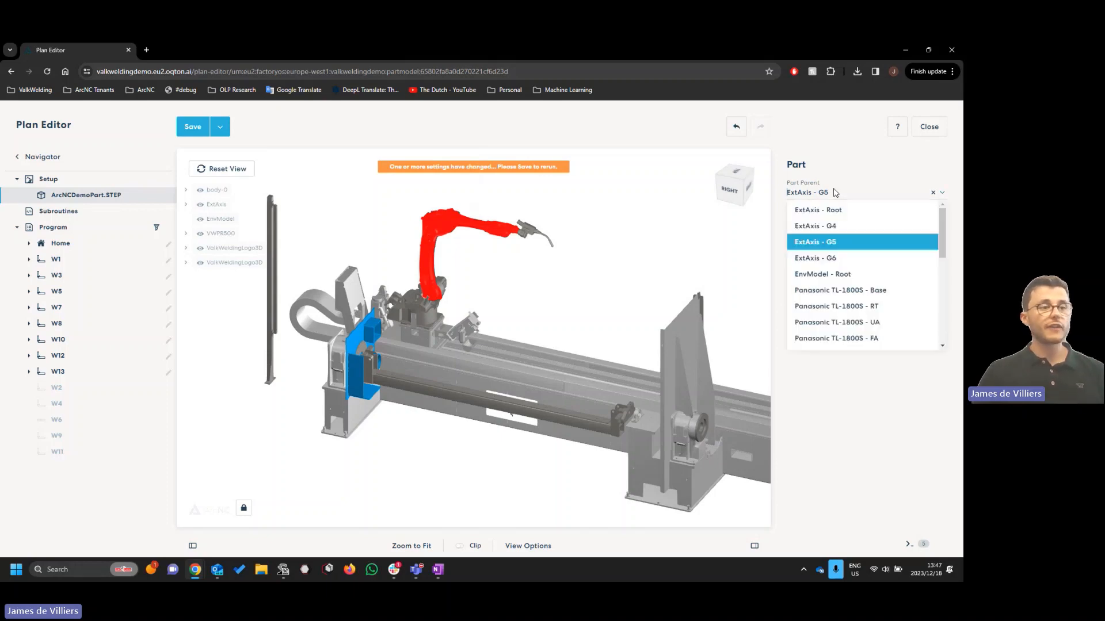
pyautogui.click(849, 258)
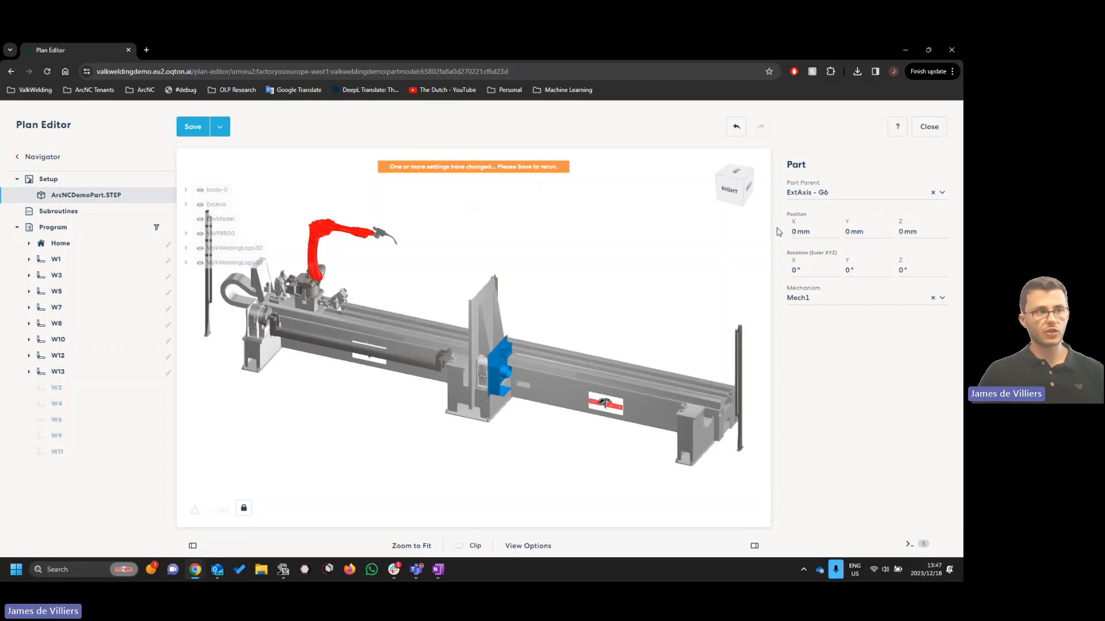
pyautogui.click(826, 198)
pyautogui.click(827, 199)
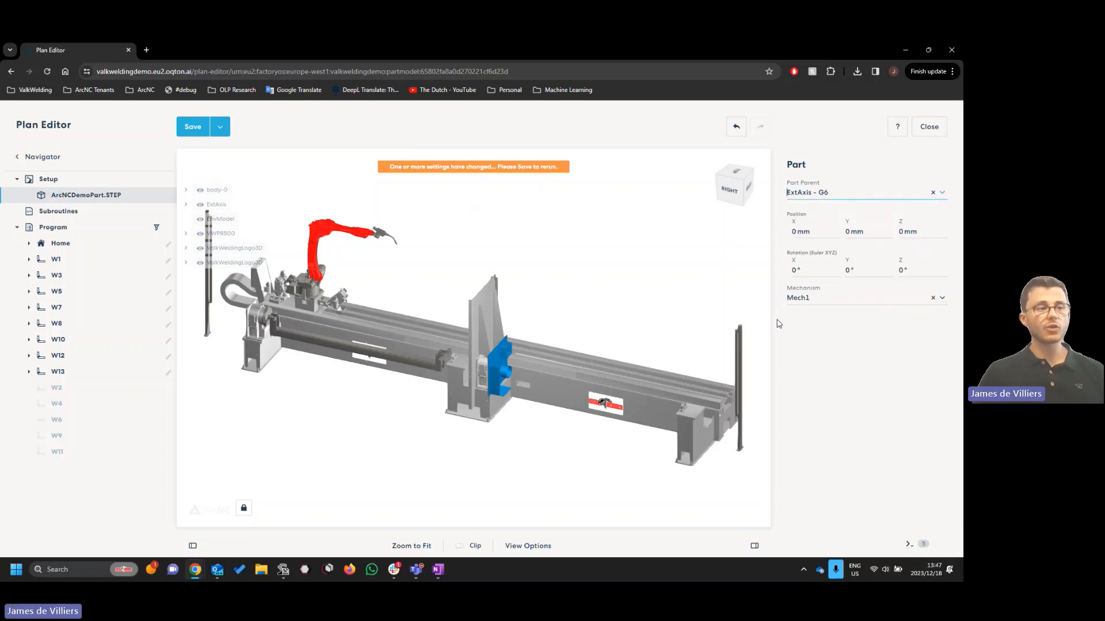
# Try the Mech2 mechanism for the demo part, and restore Mech1 and the ExtAxis - G5 parent
pyautogui.click(810, 298)
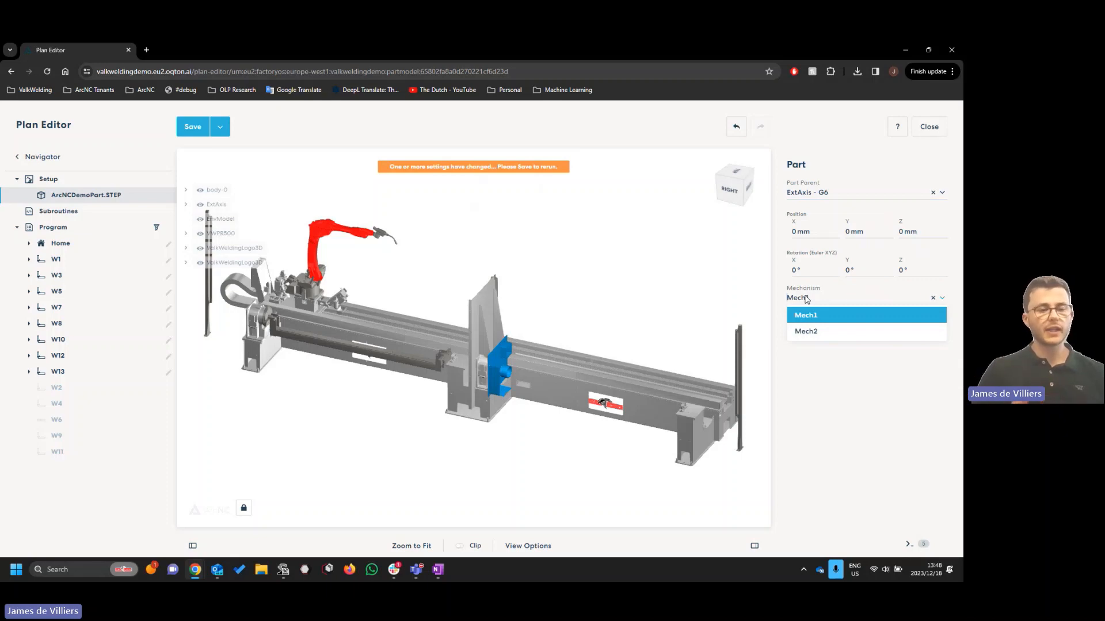
pyautogui.click(832, 332)
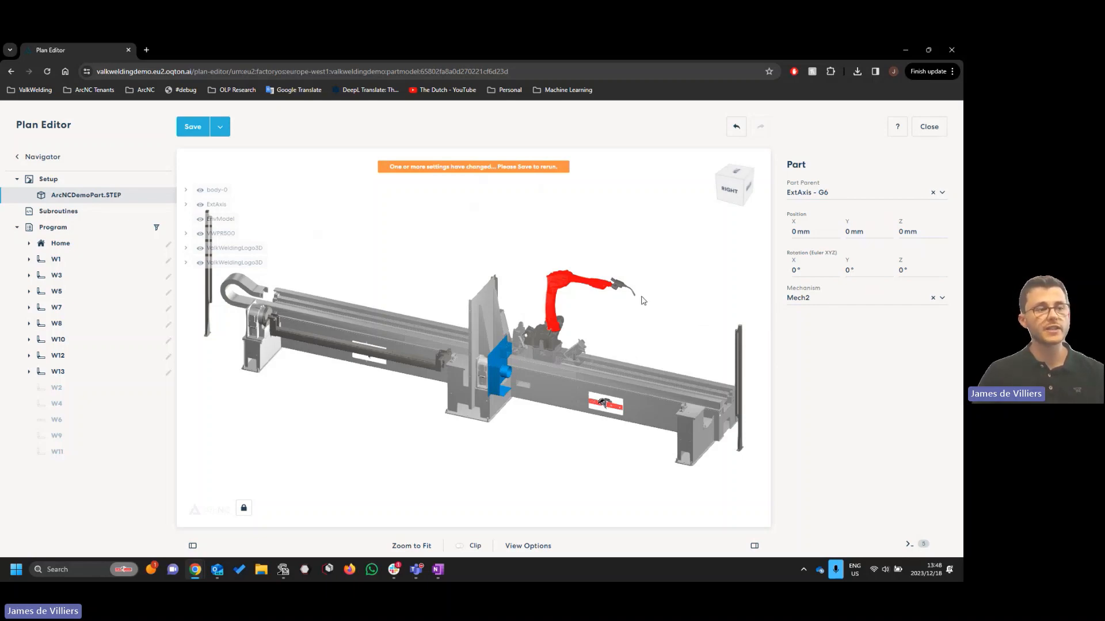
pyautogui.click(815, 297)
pyautogui.click(826, 315)
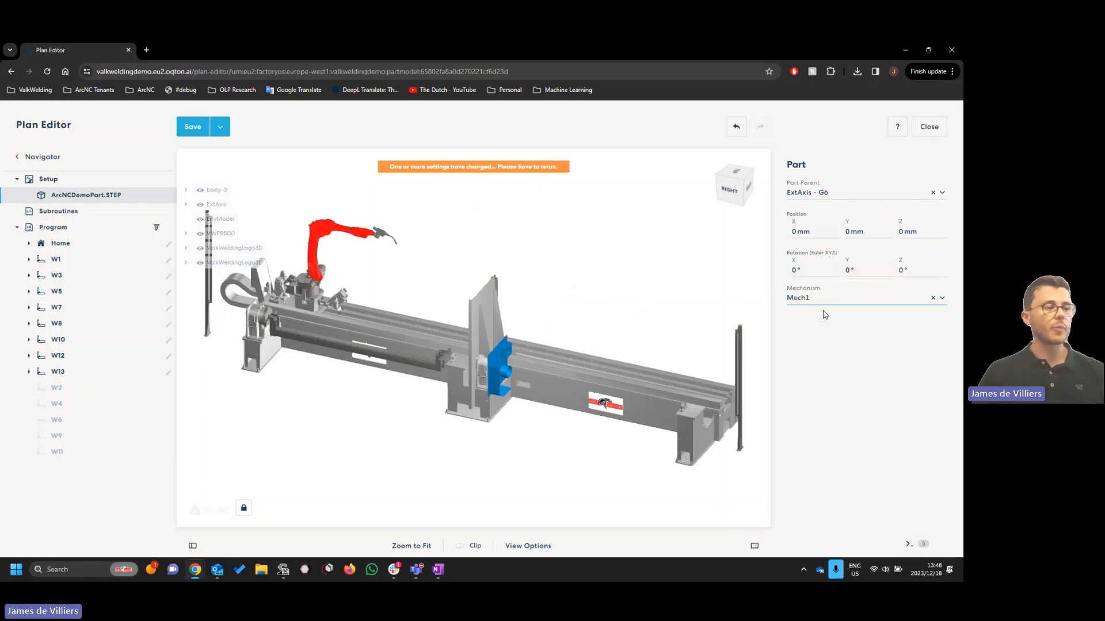
pyautogui.click(809, 195)
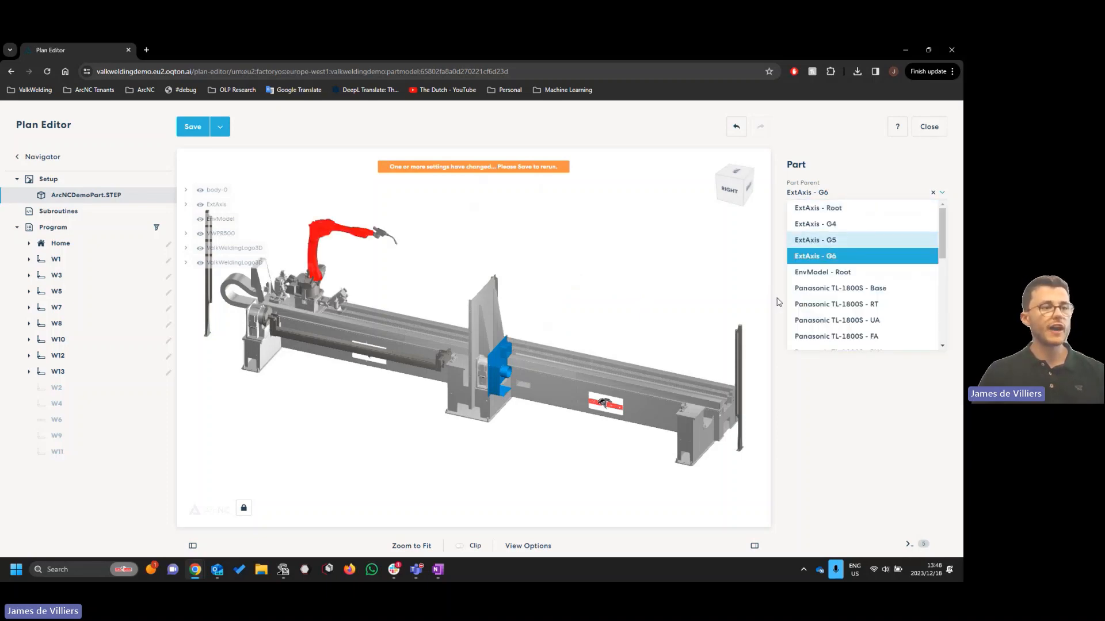
pyautogui.click(830, 246)
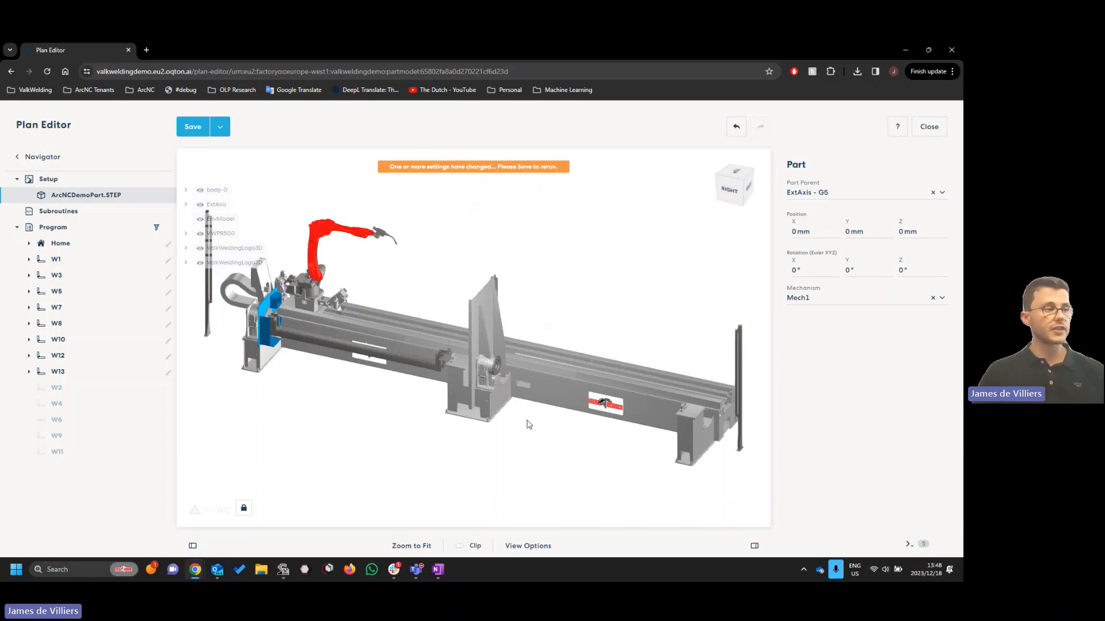
# Rotate the demo part 90° about X and set its Y position to 1500 mm
pyautogui.moveTo(236, 290); pyautogui.dragTo(397, 309, button='middle')
pyautogui.scroll(8, 430, 391)
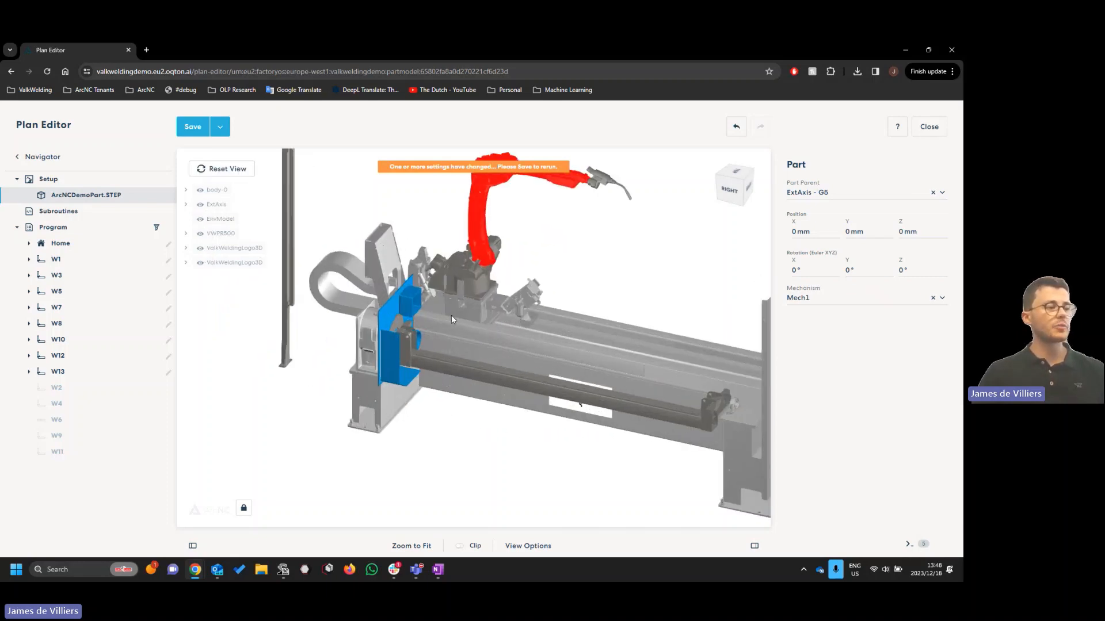
pyautogui.doubleClick(800, 270)
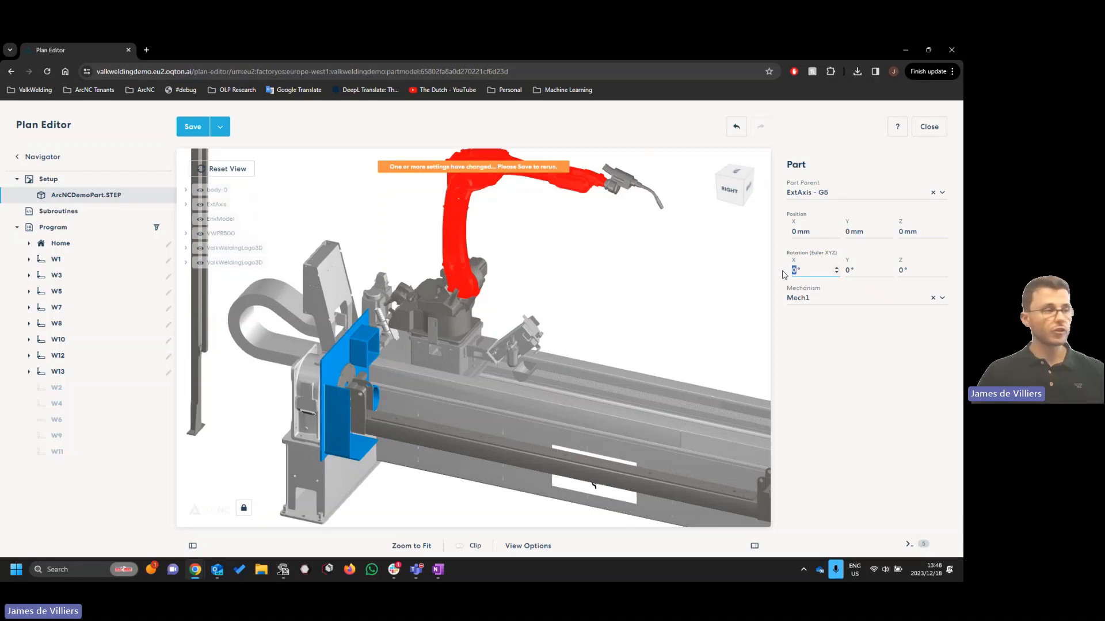
pyautogui.write('90')
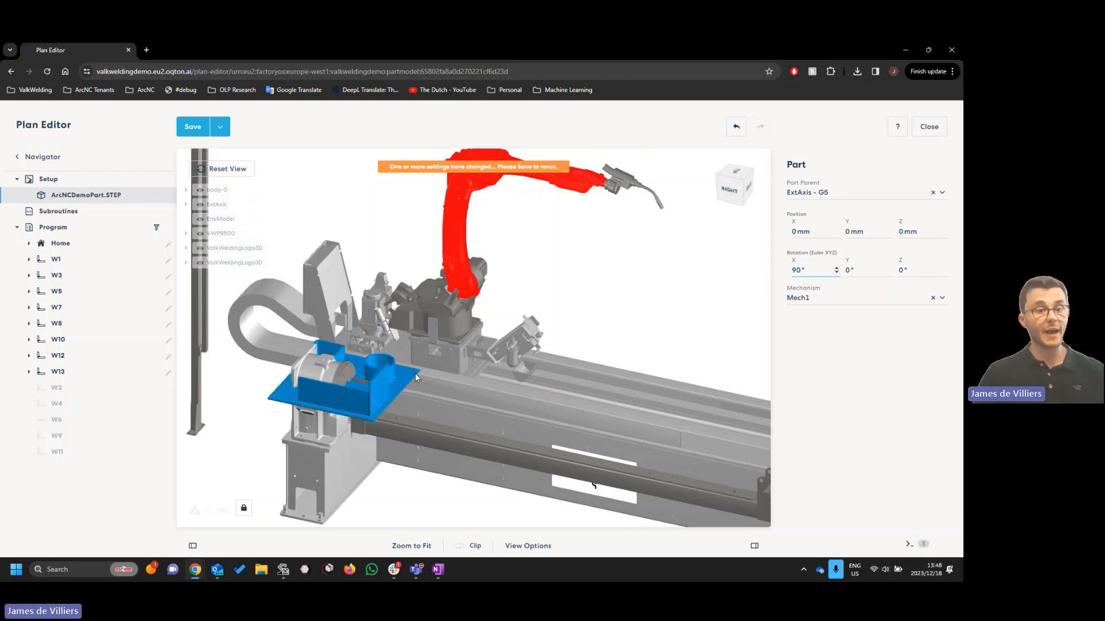
pyautogui.click(847, 232)
pyautogui.write('1500')
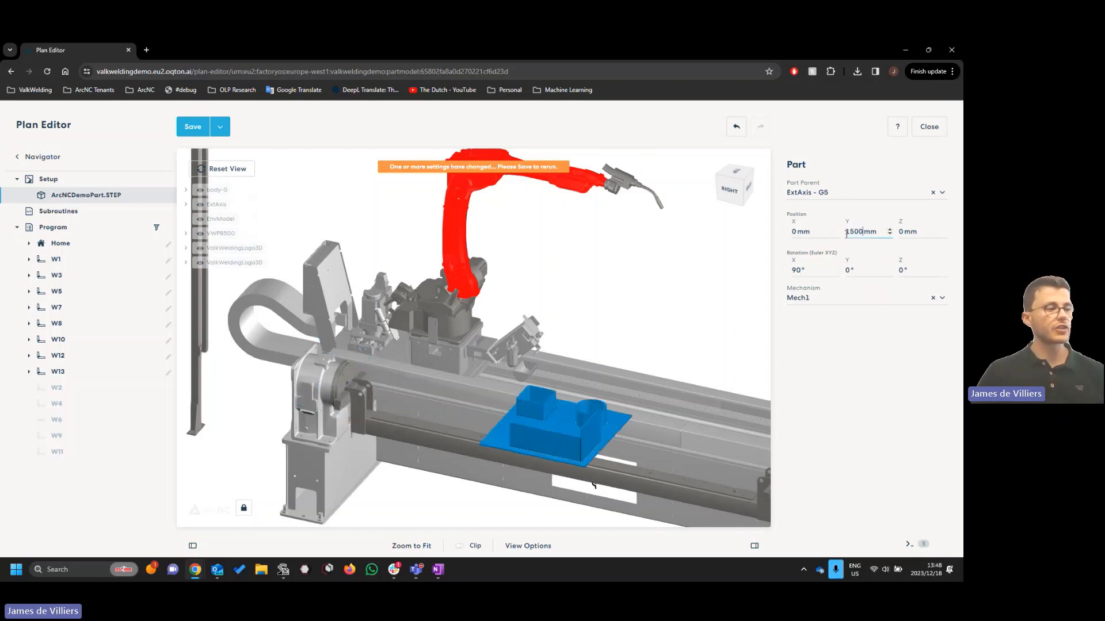
# Lower the demo part towards the clamping beam by setting its Z position to -170 mm while viewing from the right side
pyautogui.moveTo(666, 345); pyautogui.dragTo(590, 347)
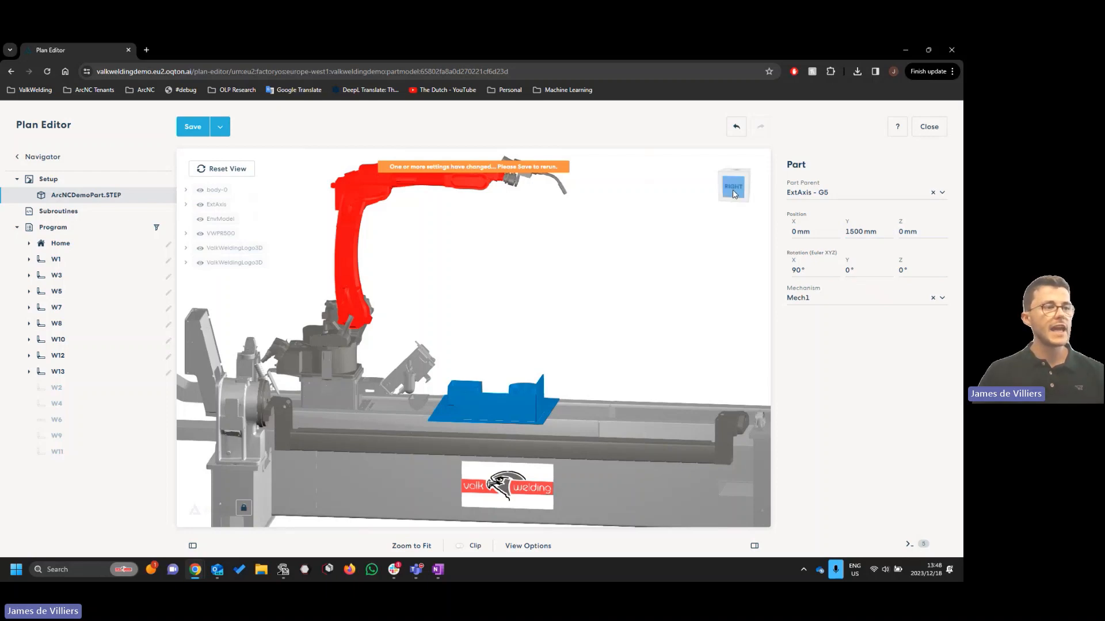
pyautogui.click(747, 187)
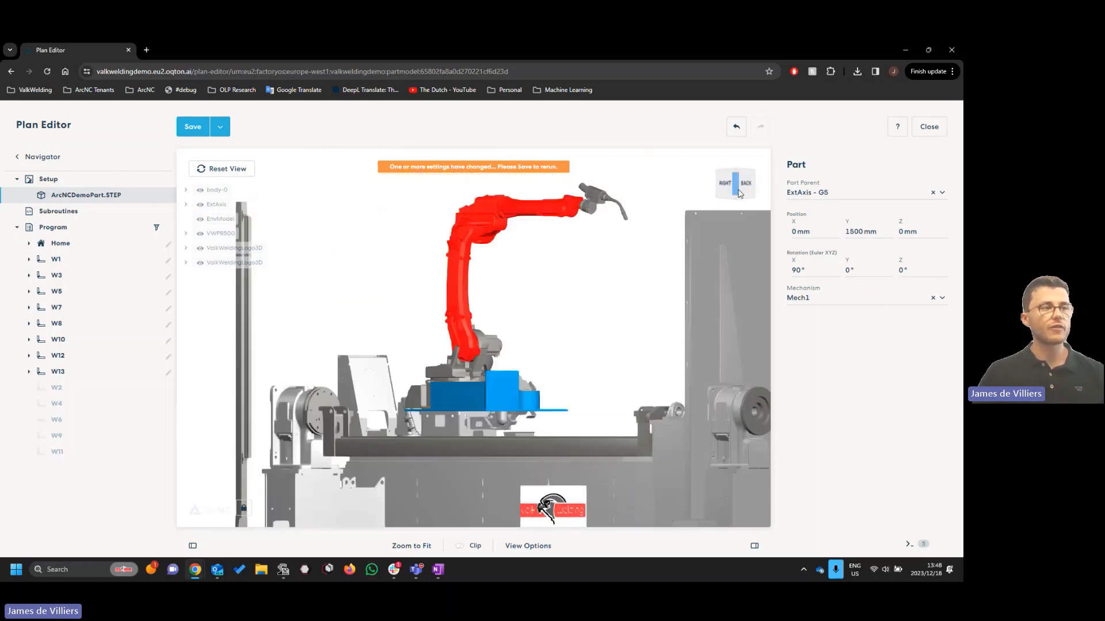
pyautogui.click(744, 187)
pyautogui.click(723, 190)
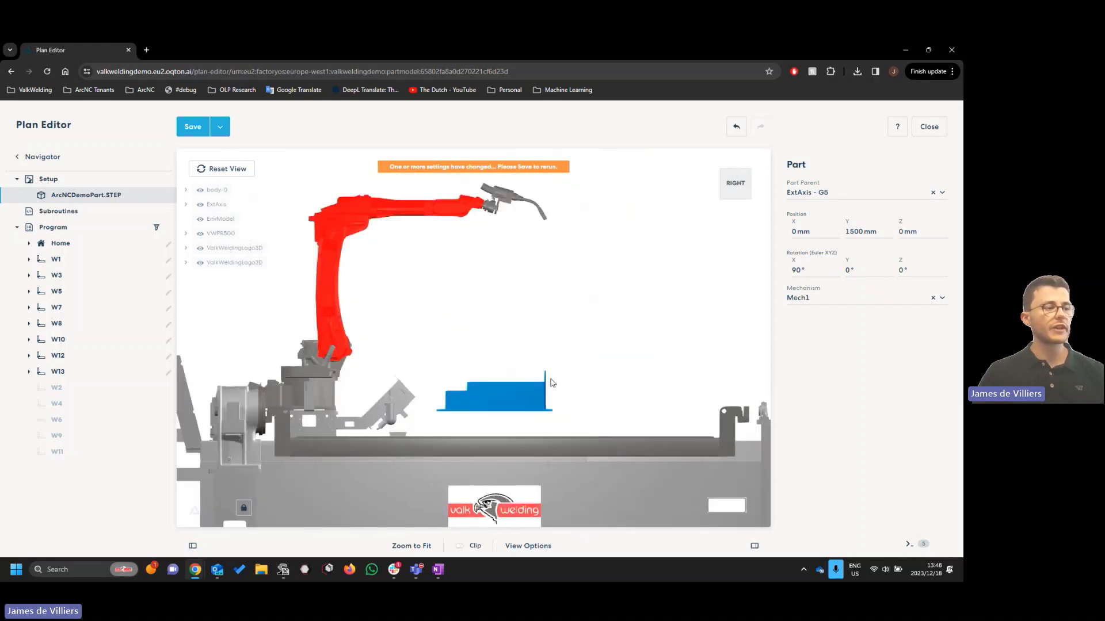
pyautogui.scroll(2, 498, 457)
pyautogui.scroll(1, 508, 436)
pyautogui.moveTo(507, 436); pyautogui.dragTo(548, 407, button='right')
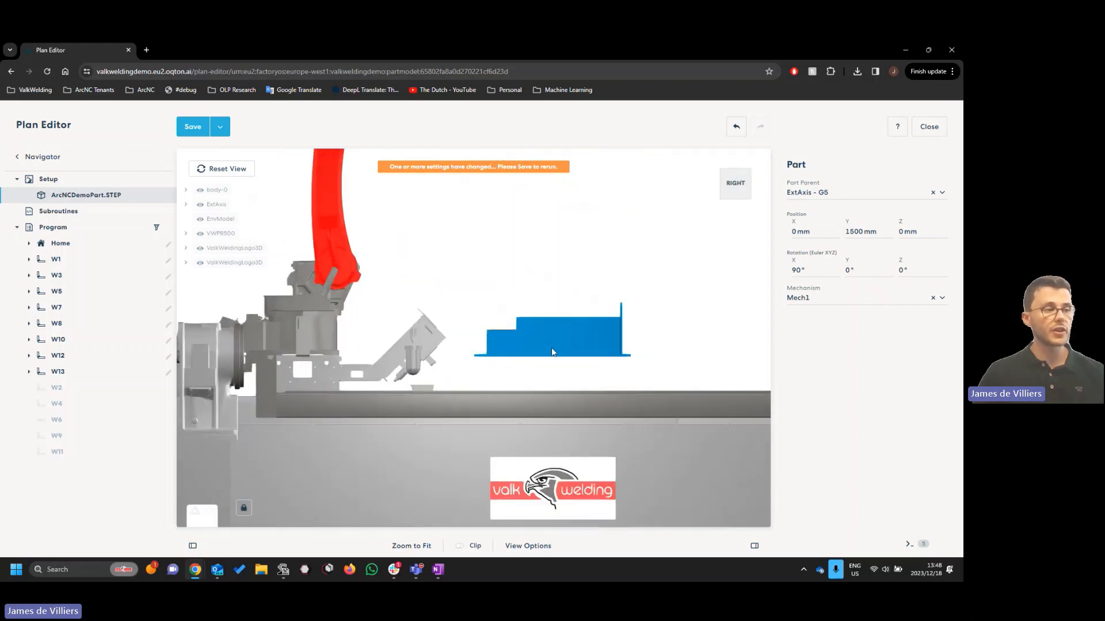
pyautogui.click(944, 235)
pyautogui.click(943, 235)
pyautogui.click(943, 235)
pyautogui.click(943, 234)
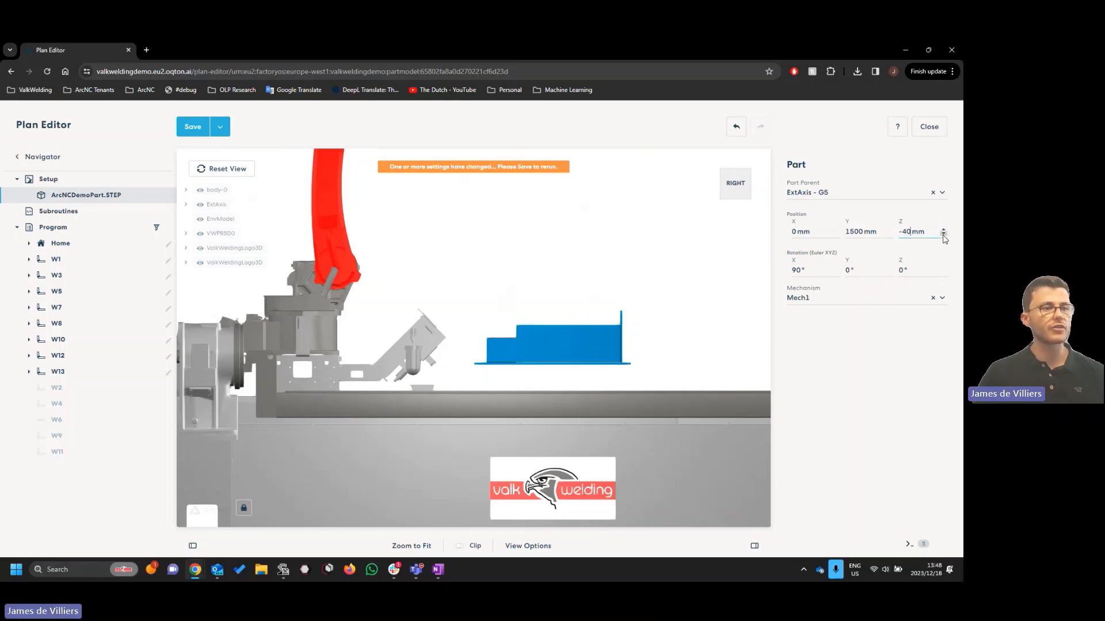
pyautogui.click(943, 235)
pyautogui.click(943, 235)
pyautogui.click(943, 234)
pyautogui.click(943, 235)
pyautogui.click(943, 235)
pyautogui.click(943, 235)
pyautogui.click(943, 235)
pyautogui.click(943, 234)
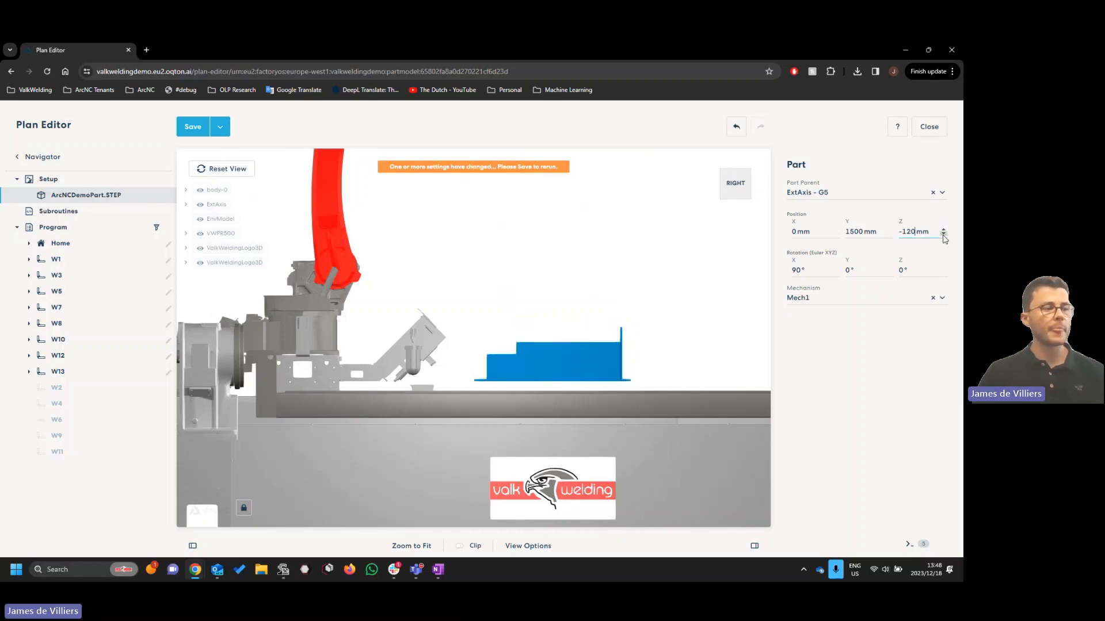
pyautogui.click(943, 235)
pyautogui.click(943, 235)
pyautogui.click(943, 235)
pyautogui.click(943, 235)
pyautogui.click(943, 235)
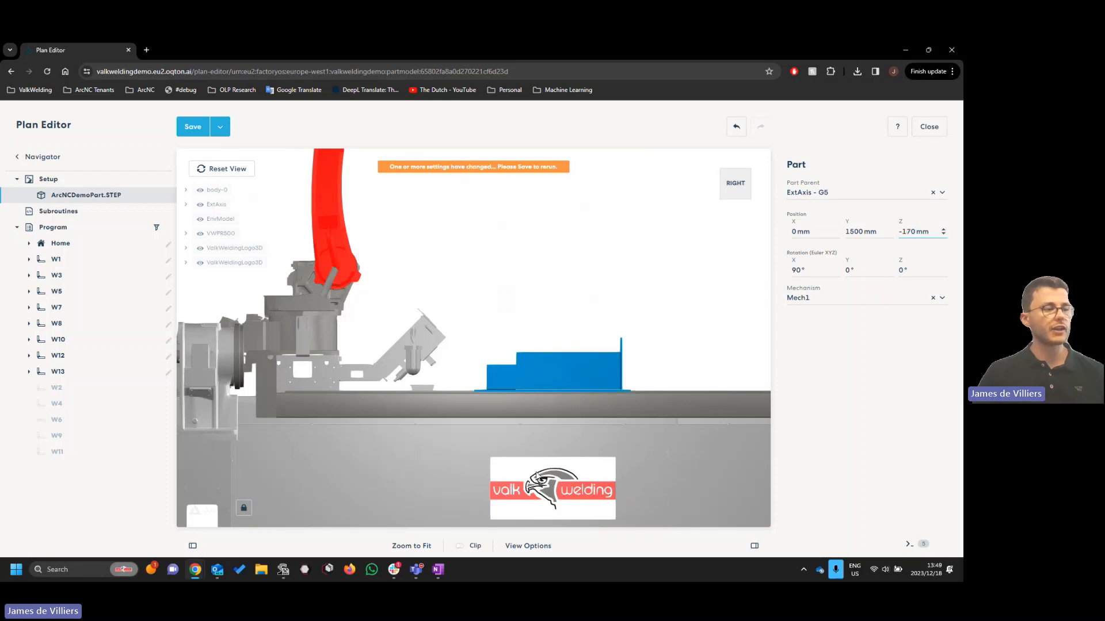
# Set the demo part's Z position to -165 mm so its base plate rests on the clamping beam
pyautogui.scroll(6, 530, 458)
pyautogui.scroll(3, 438, 408)
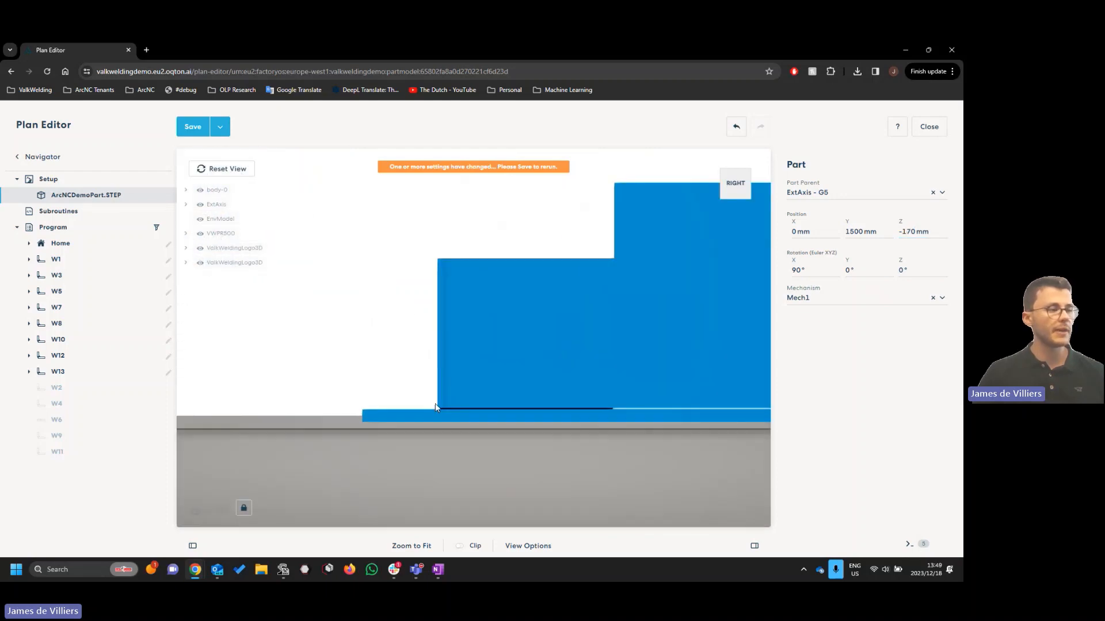
pyautogui.moveTo(917, 231); pyautogui.dragTo(904, 227)
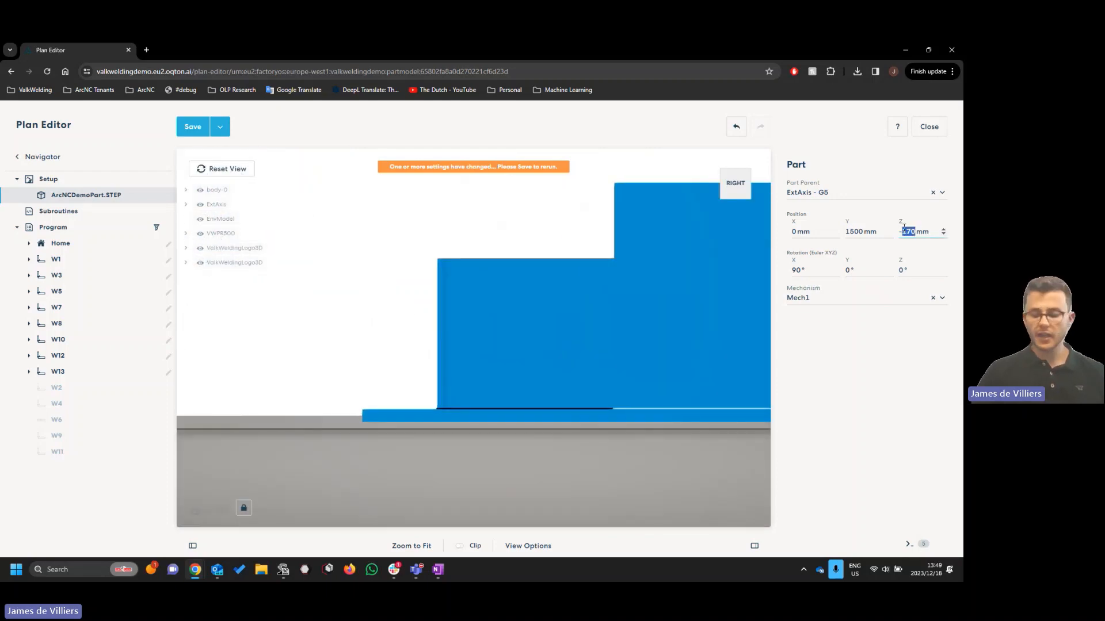
pyautogui.write('165')
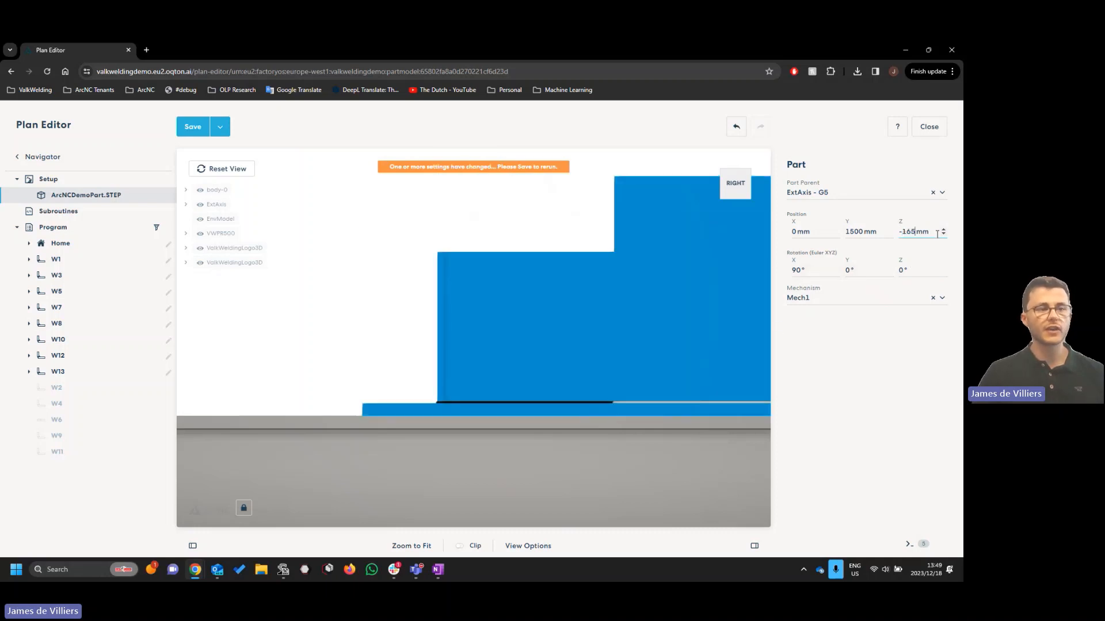
# Check the part's placement on the clamping beam and save the plan to rerun it
pyautogui.scroll(-2, 564, 406)
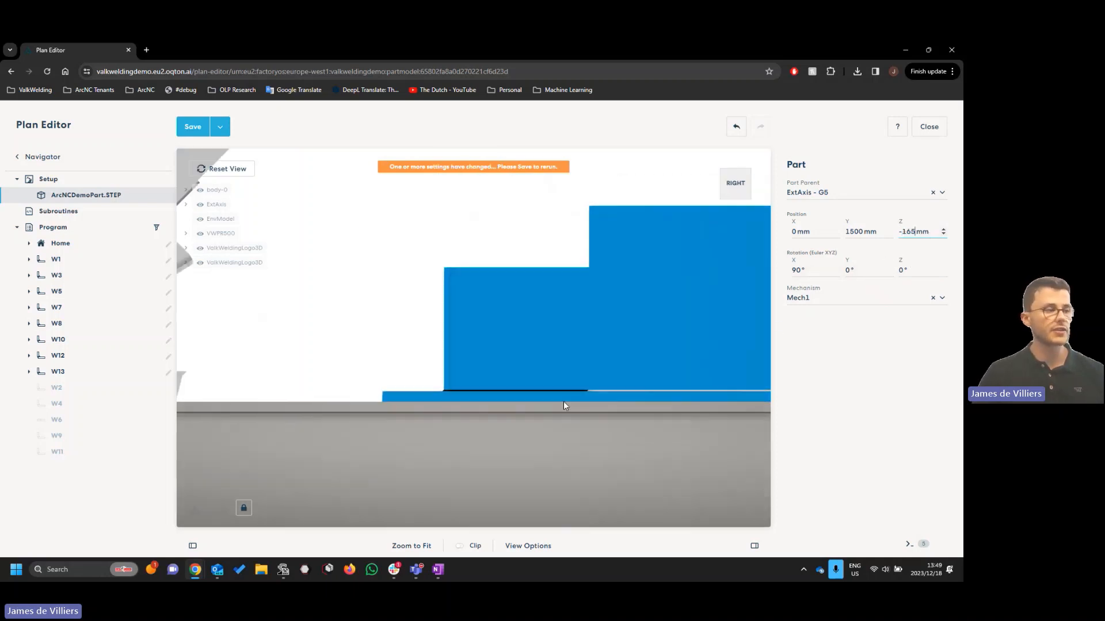
pyautogui.scroll(-5, 564, 402)
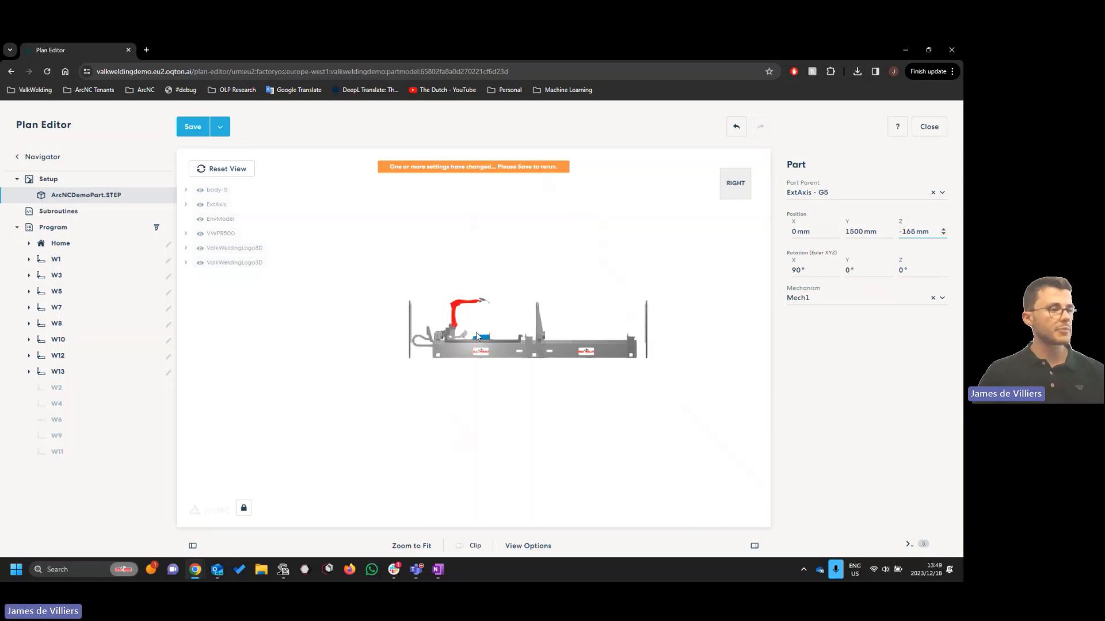
pyautogui.scroll(5, 475, 333)
pyautogui.moveTo(499, 329); pyautogui.dragTo(572, 357)
pyautogui.scroll(8, 449, 383)
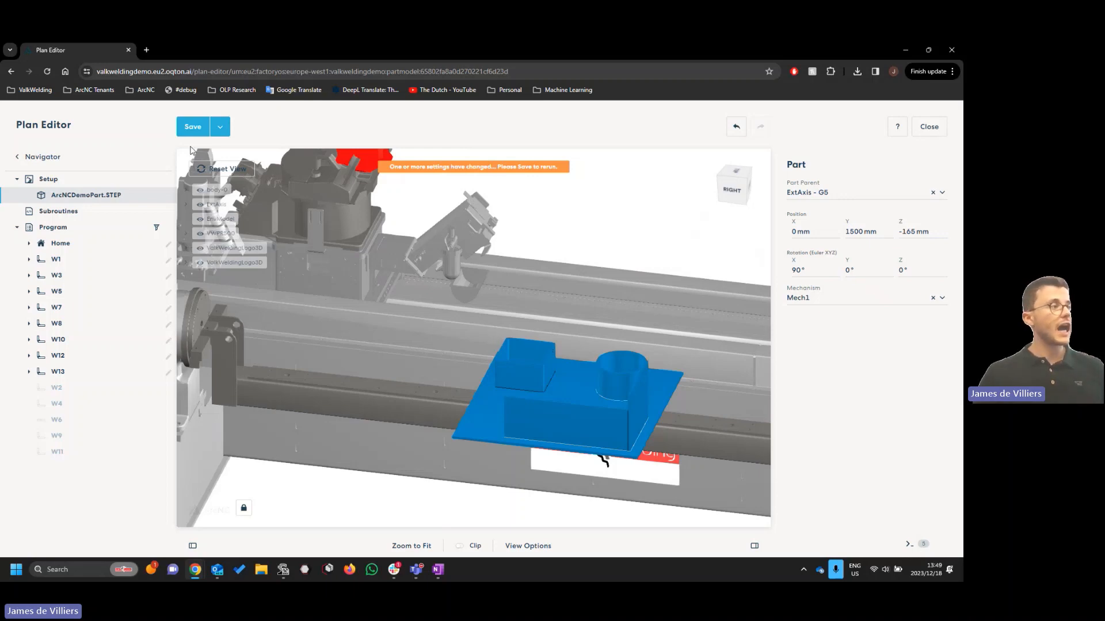
pyautogui.click(195, 127)
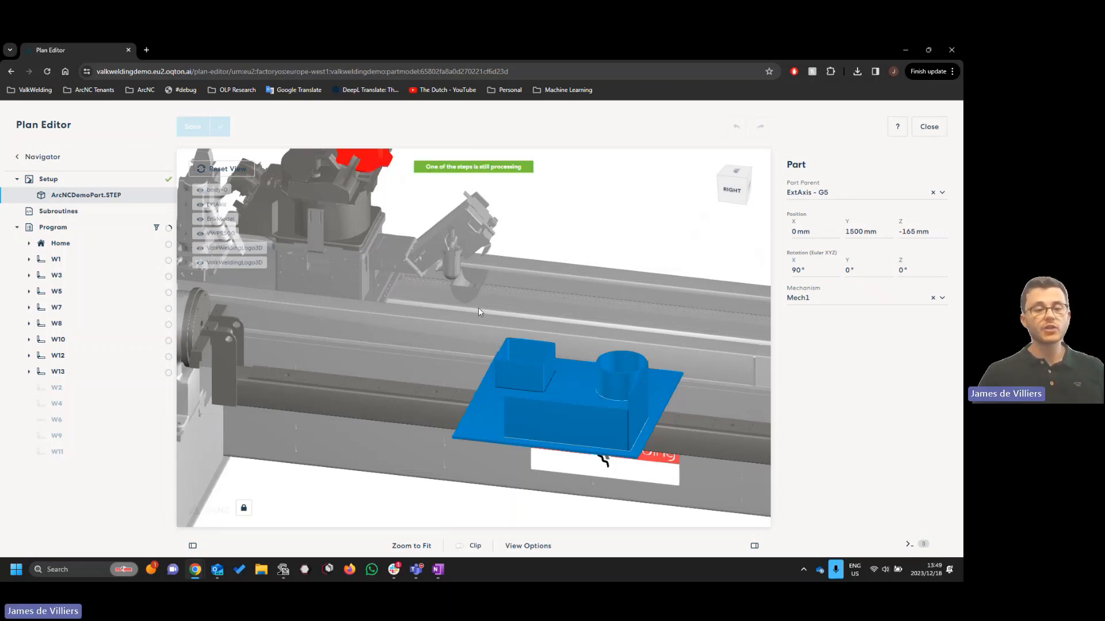
pyautogui.scroll(-5, 475, 320)
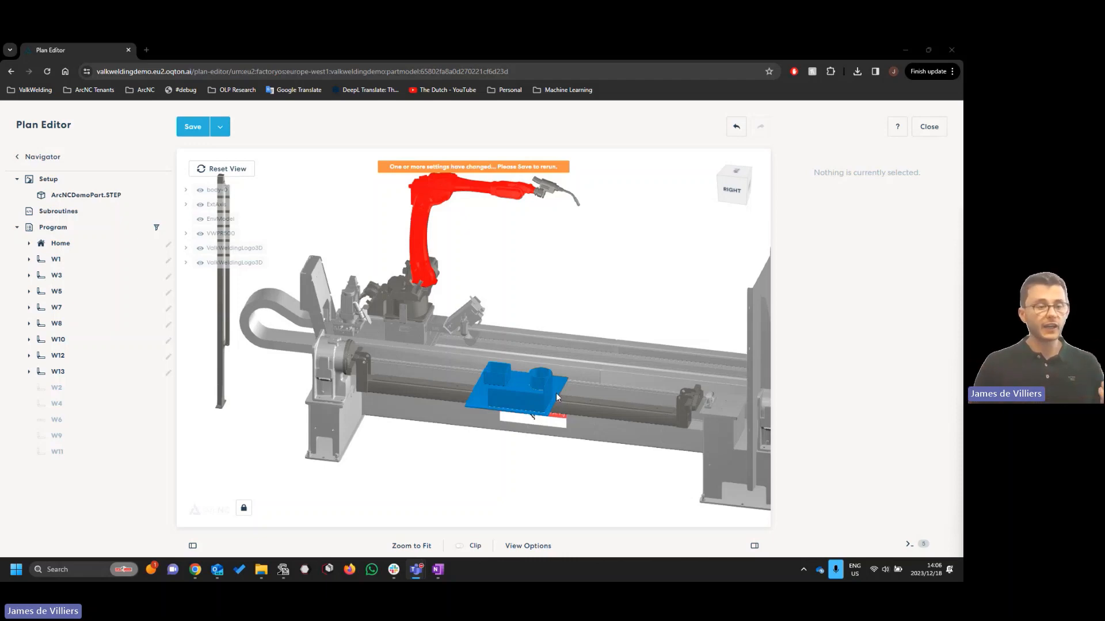
# Box-select all welds on the demo part to review them in the weld inspector, and clear the selection
pyautogui.moveTo(422, 299); pyautogui.dragTo(599, 470)
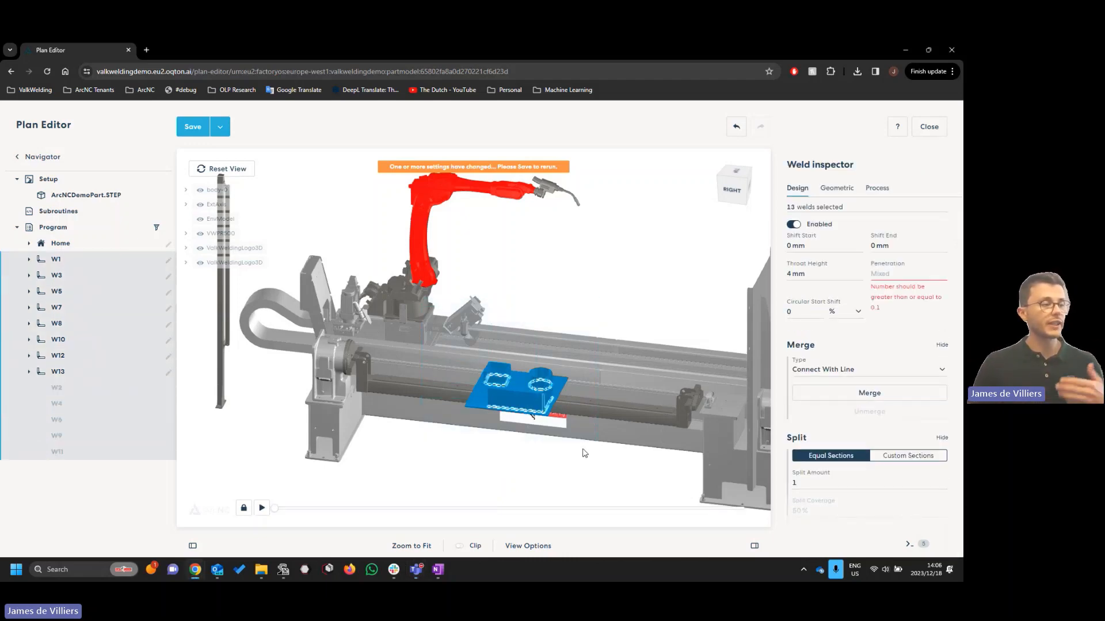
pyautogui.scroll(2, 567, 457)
pyautogui.moveTo(566, 454); pyautogui.dragTo(530, 394, button='middle')
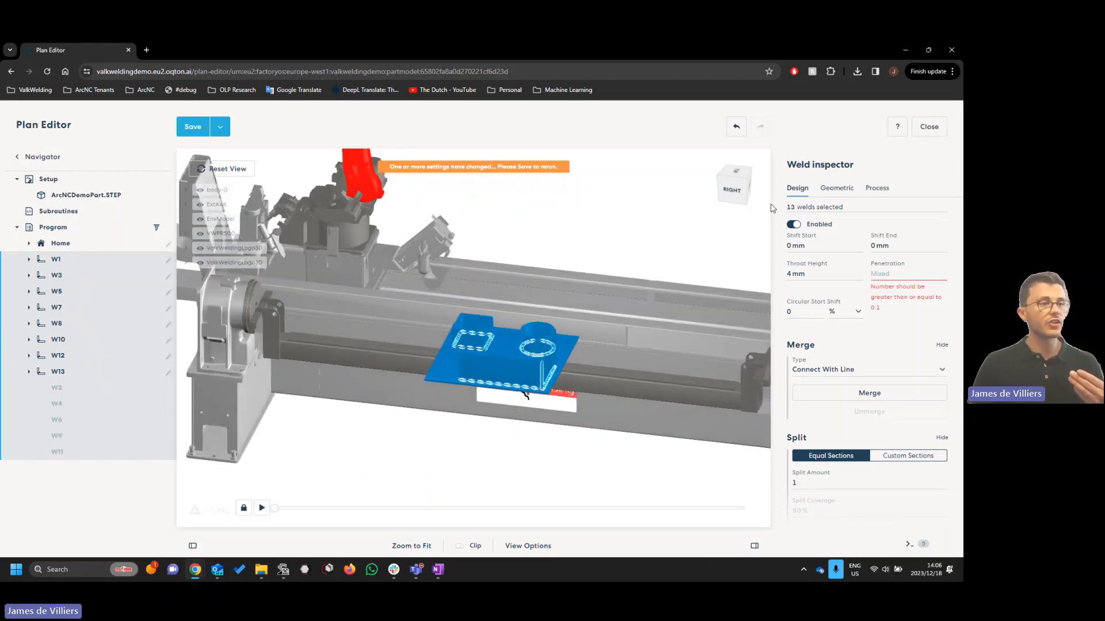
pyautogui.moveTo(797, 206); pyautogui.dragTo(787, 208)
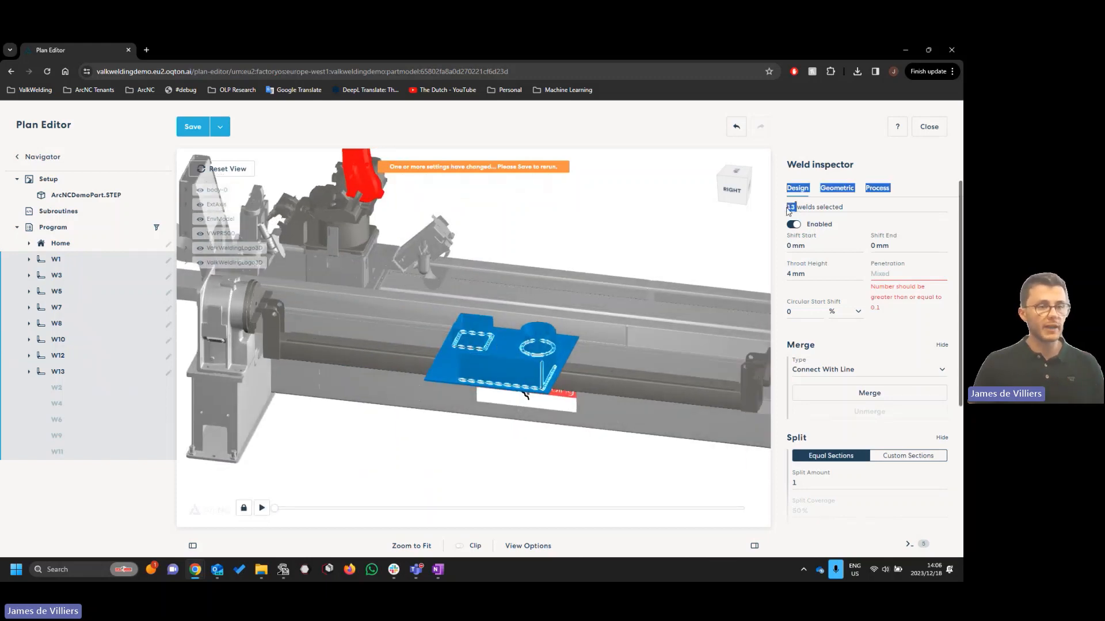
pyautogui.click(837, 205)
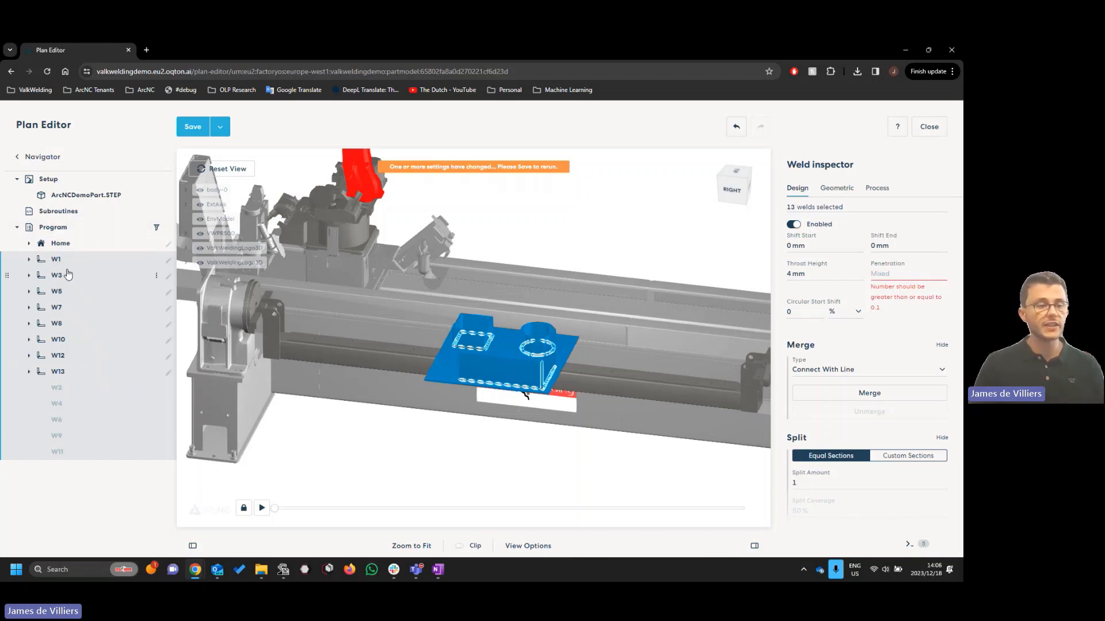
pyautogui.click(377, 264)
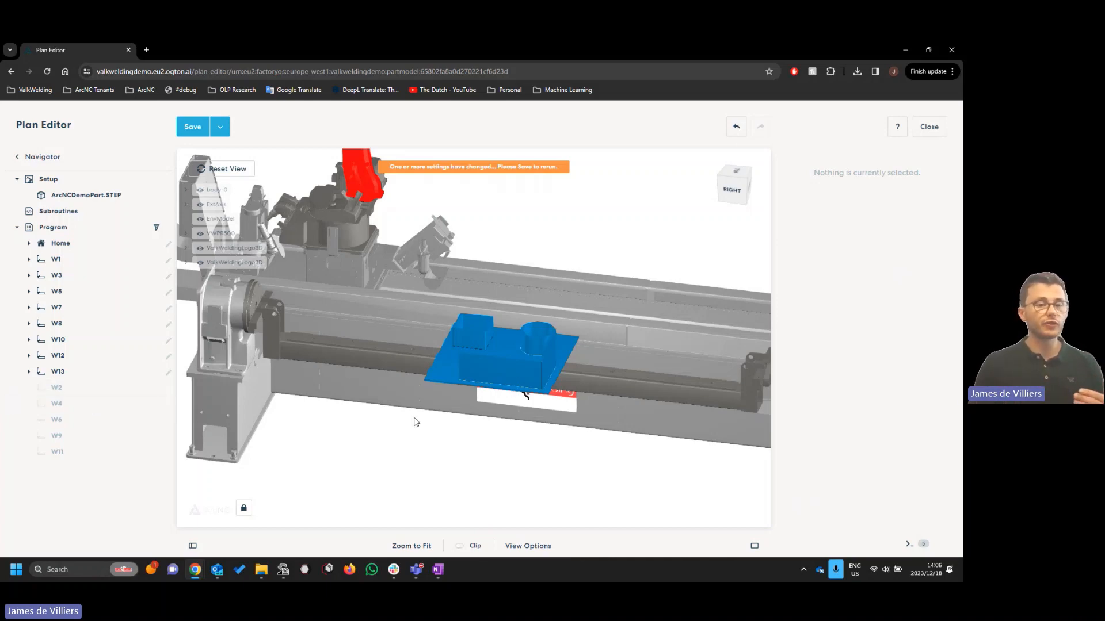
# Box-select all welds on the demo part and disable them
pyautogui.scroll(3, 612, 429)
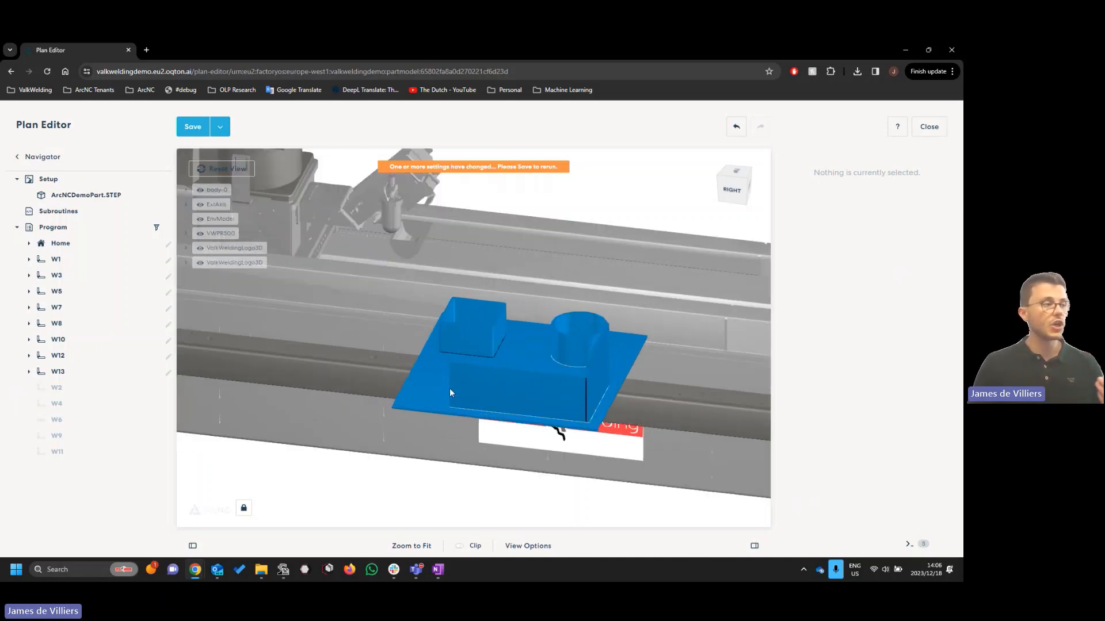
pyautogui.scroll(-1, 450, 388)
pyautogui.moveTo(392, 274); pyautogui.dragTo(668, 441)
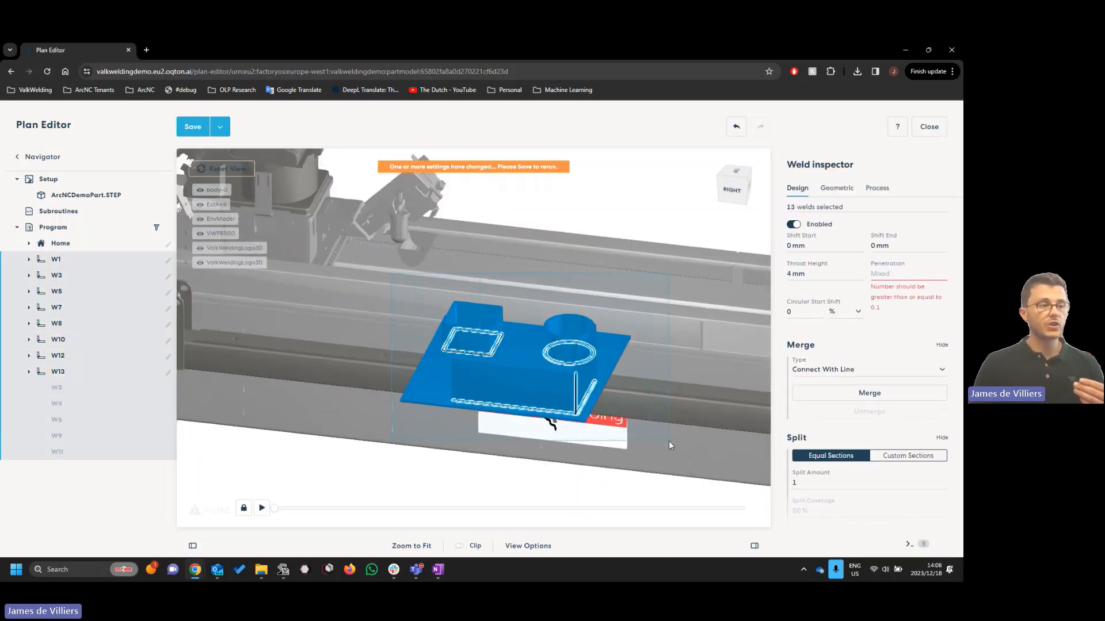
pyautogui.click(793, 225)
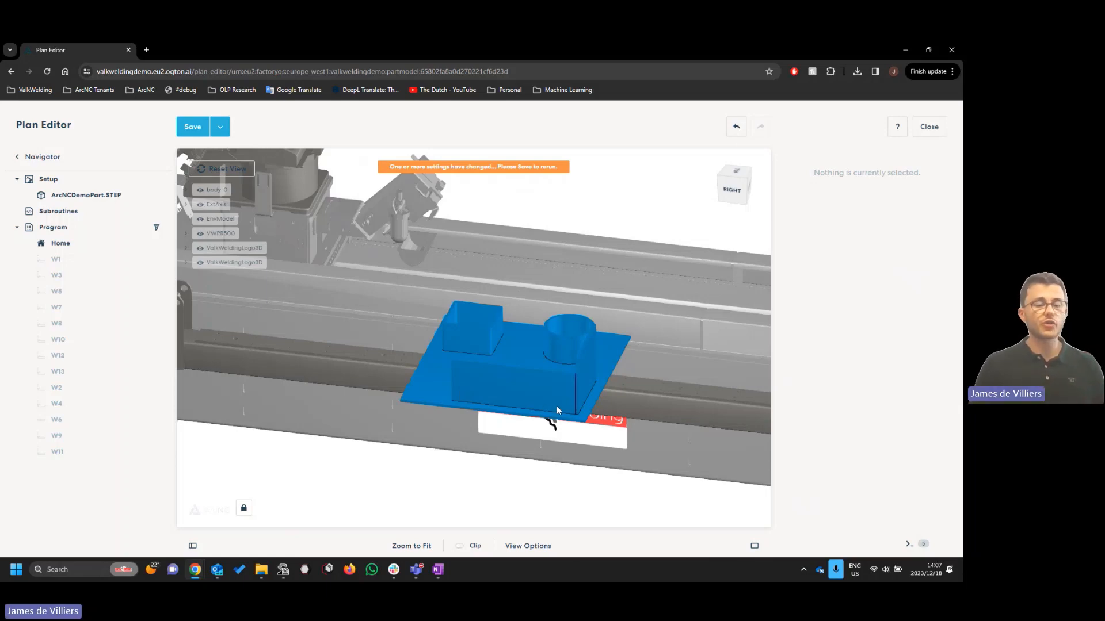
# Try enabling weld W6 on the part's vertical corner edge, and disable it again
pyautogui.scroll(10, 577, 429)
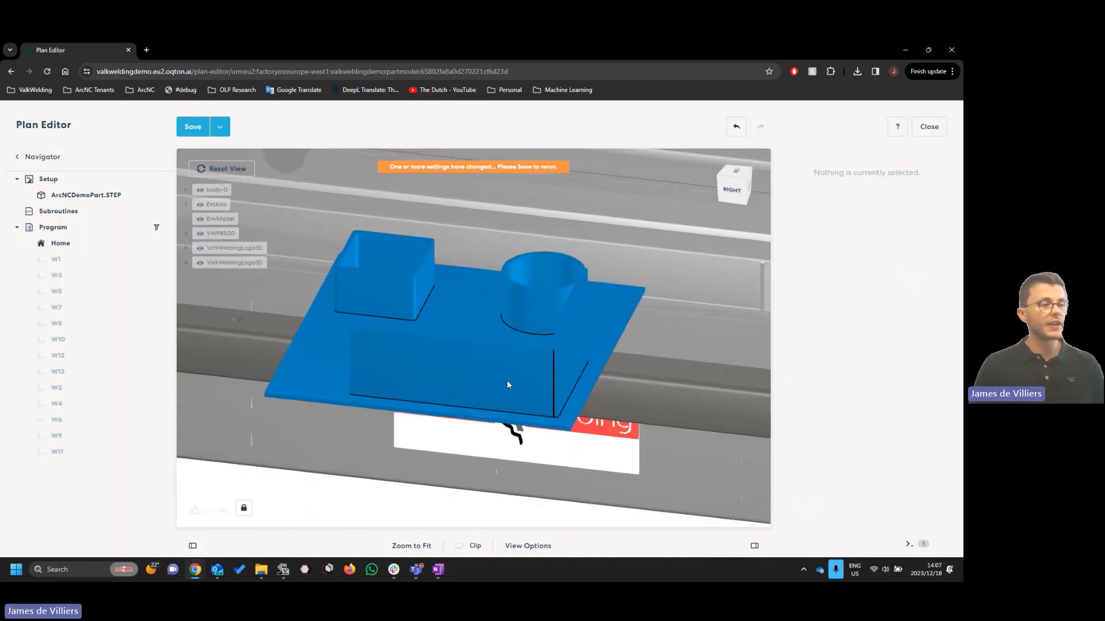
pyautogui.scroll(5, 504, 367)
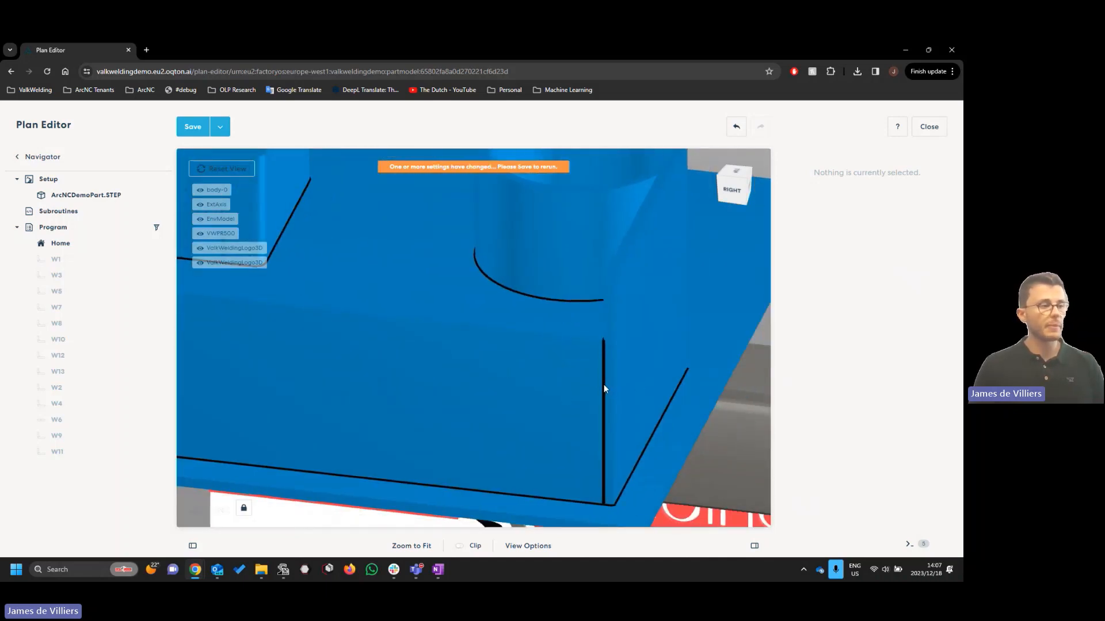
pyautogui.click(603, 385)
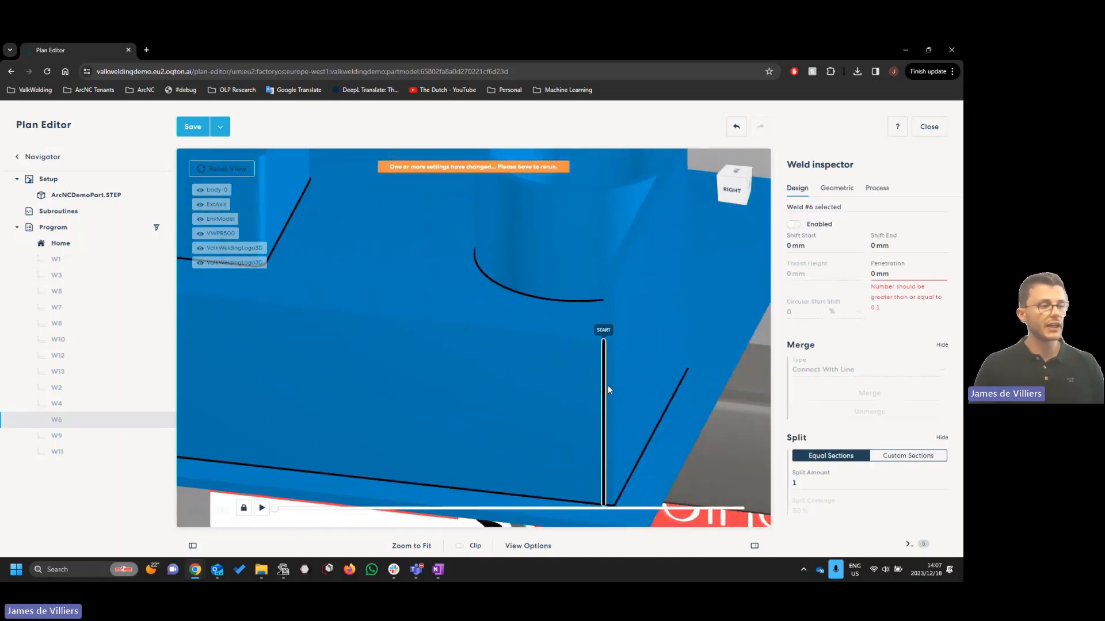
pyautogui.click(794, 225)
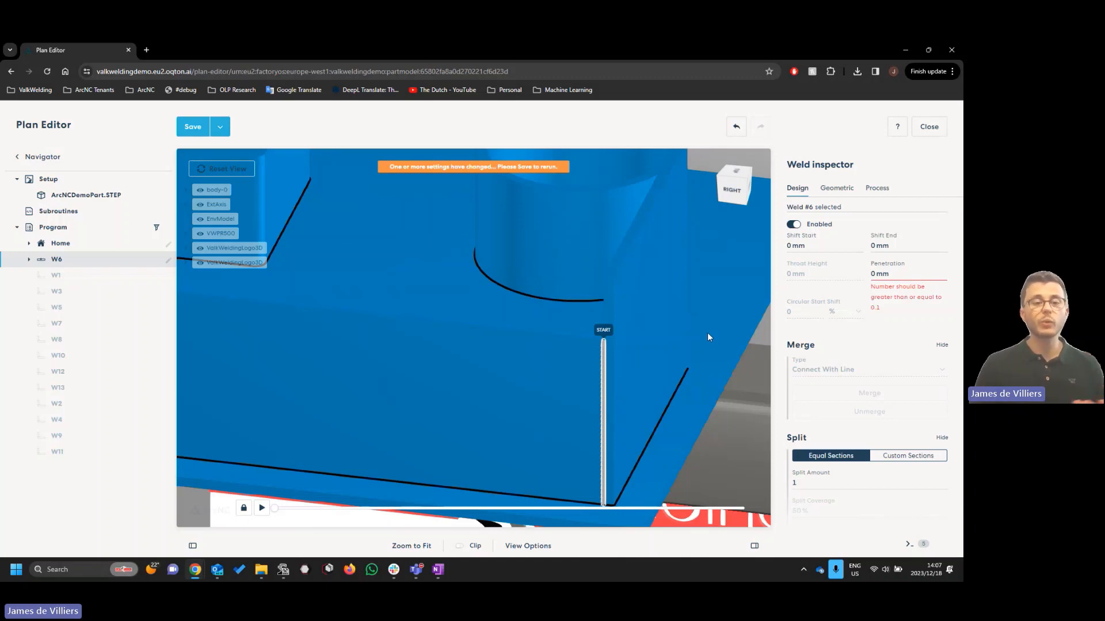
pyautogui.click(794, 225)
pyautogui.click(541, 396)
pyautogui.scroll(-10, 540, 397)
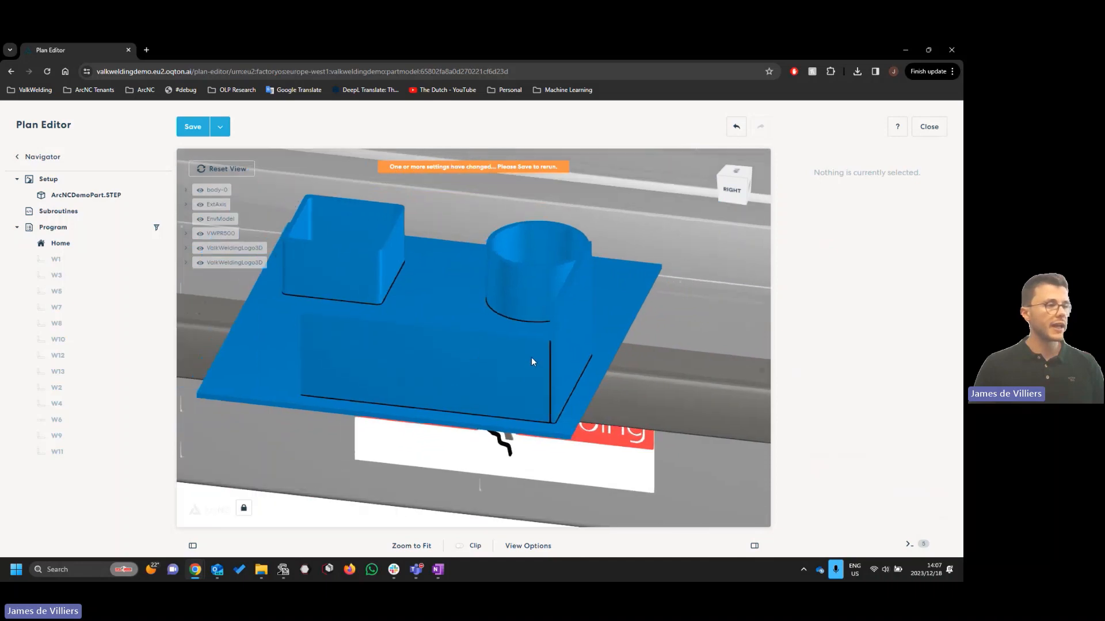
# Hide the disabled welds from the view and show them again
pyautogui.click(535, 546)
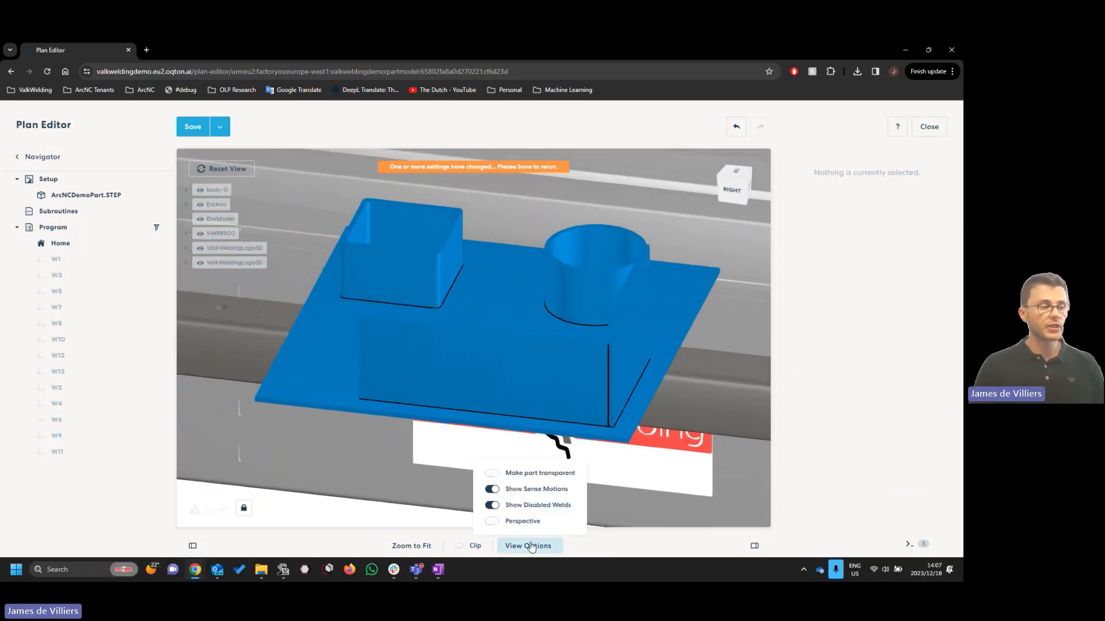
pyautogui.click(492, 505)
pyautogui.click(457, 477)
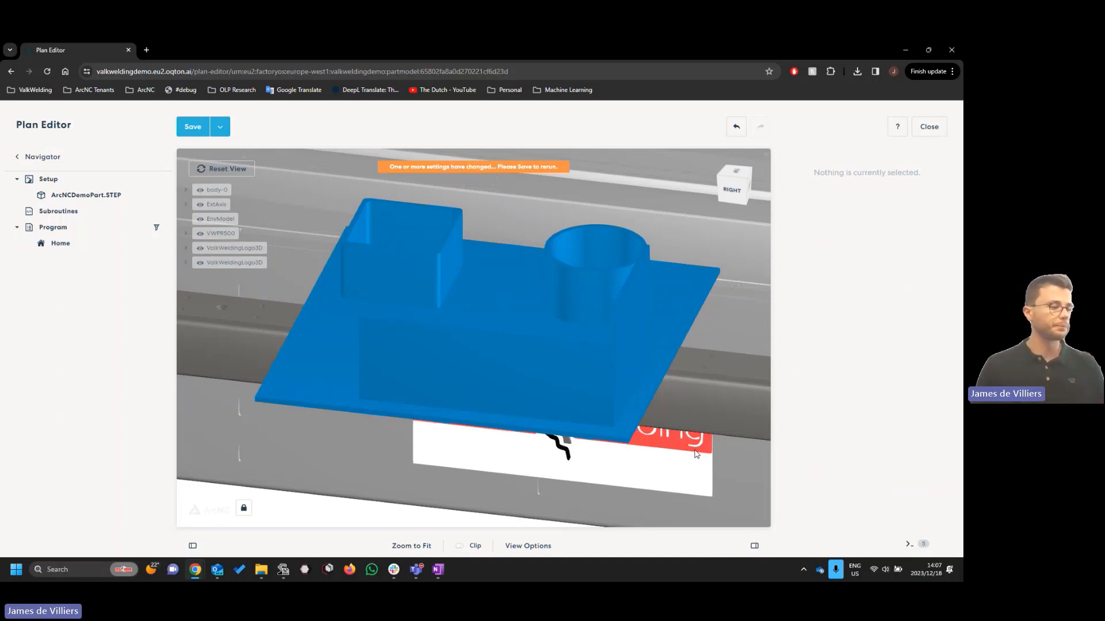
pyautogui.click(519, 544)
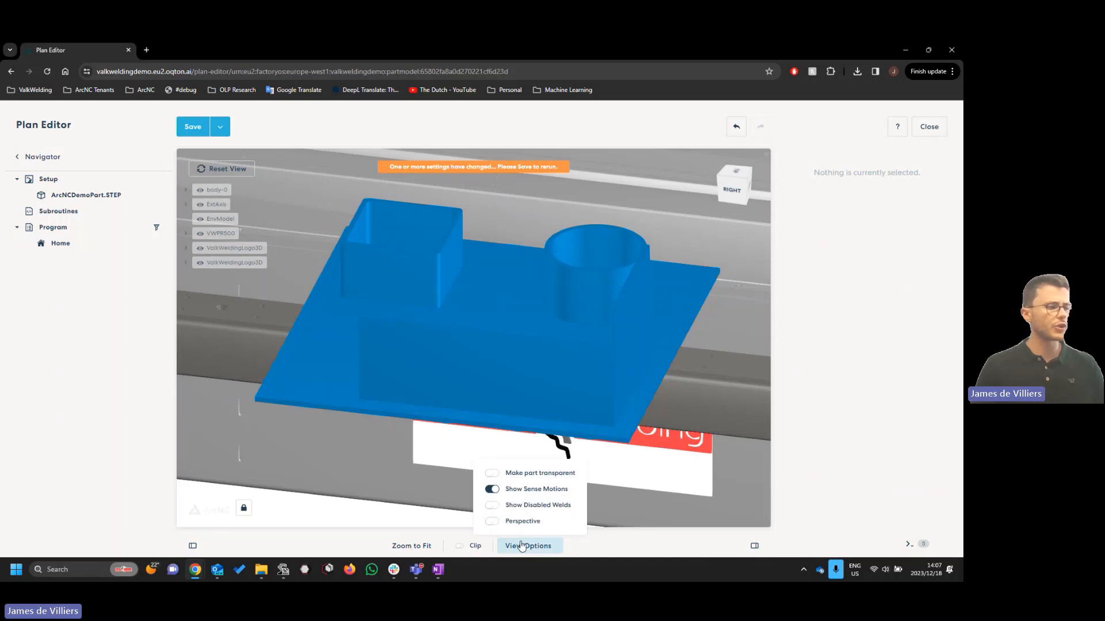
pyautogui.click(497, 506)
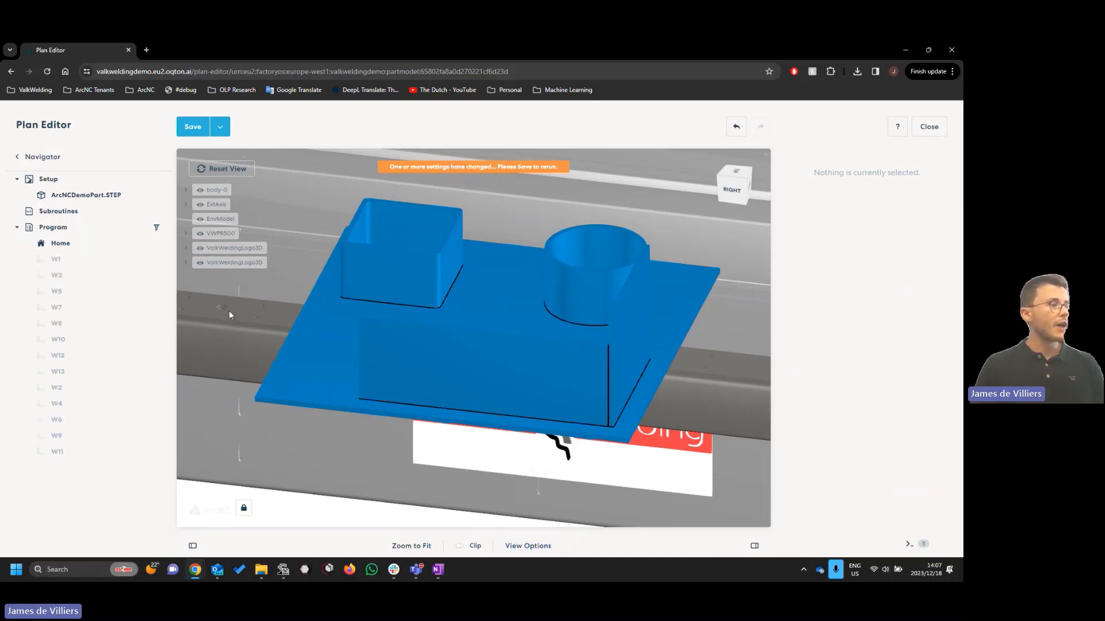
# Inspect the disabled welds W1, W3, W5, W7, W8 and W10 one after another on the part
pyautogui.click(93, 262)
pyautogui.click(91, 277)
pyautogui.click(92, 296)
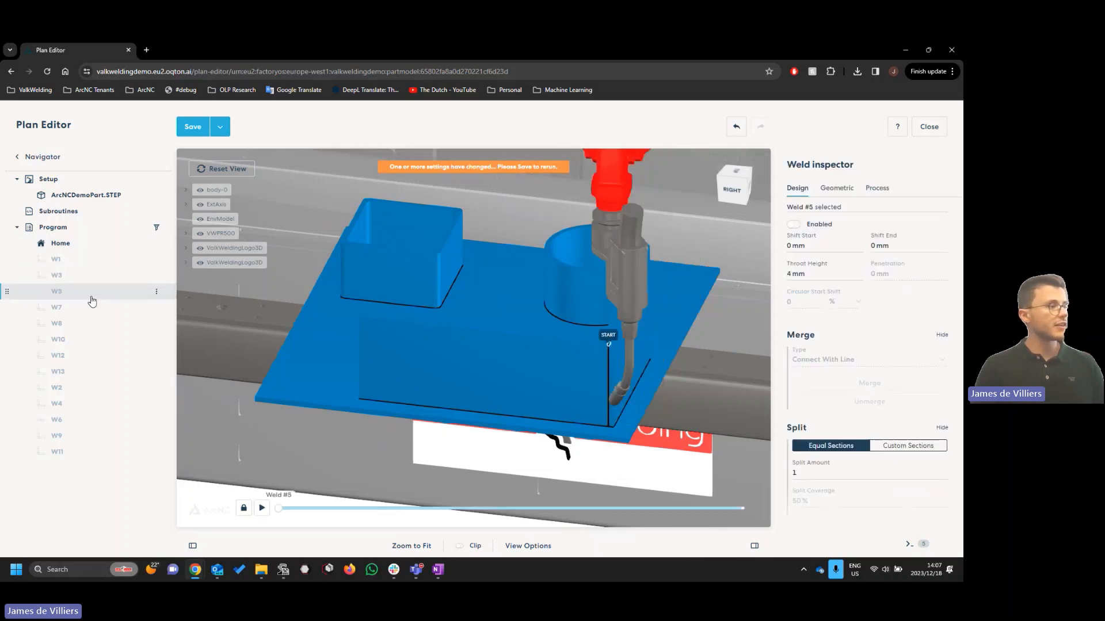
pyautogui.click(91, 307)
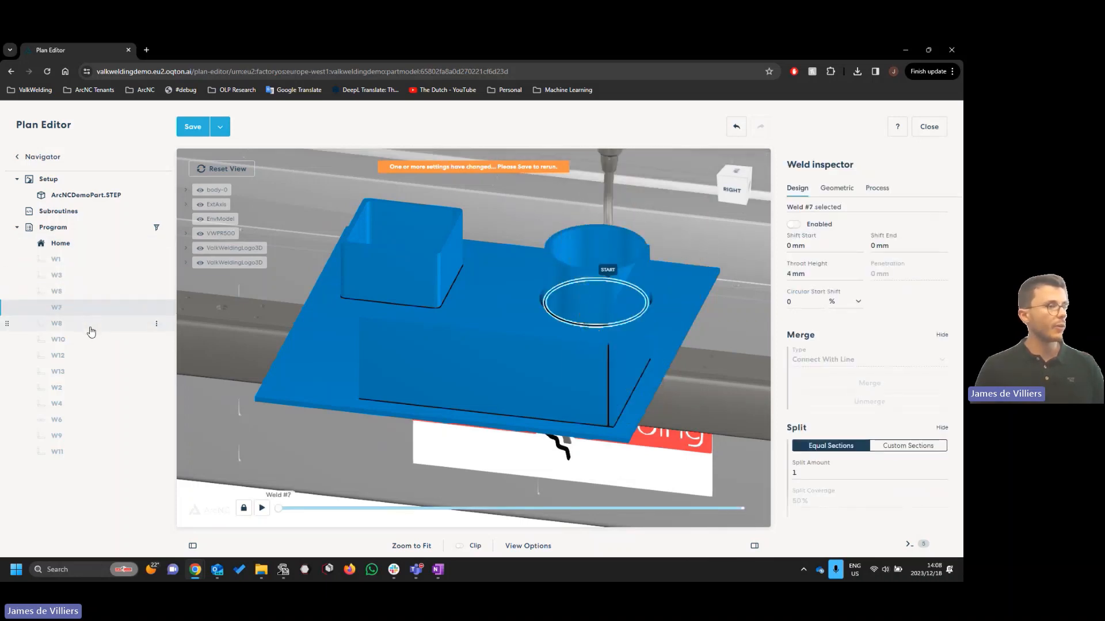
pyautogui.click(91, 329)
pyautogui.click(89, 339)
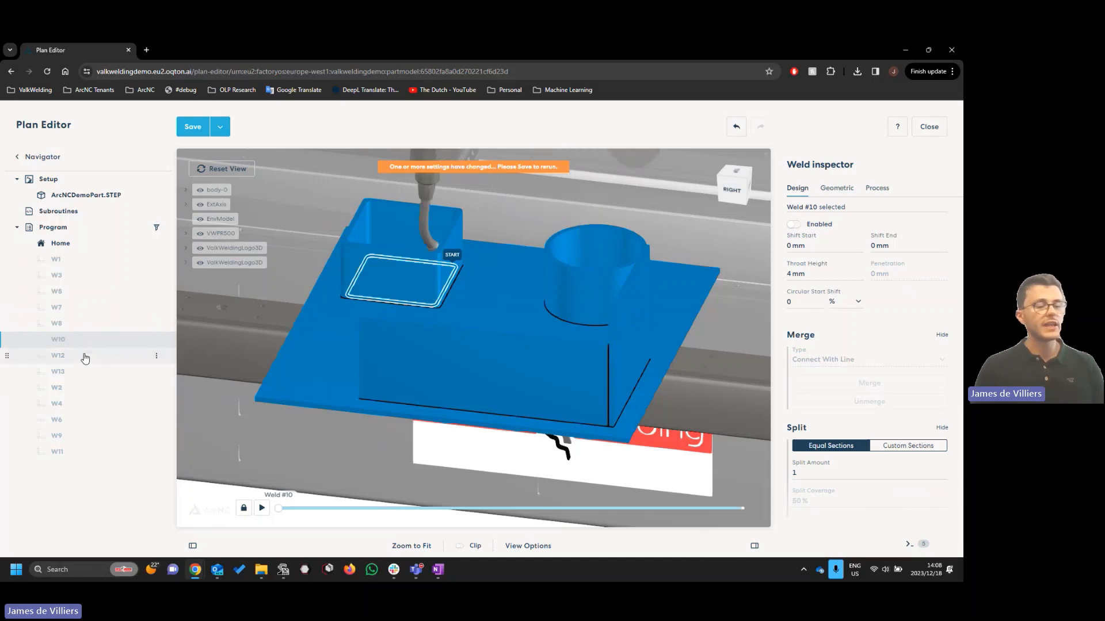
# Enable weld W7 around the base of the cylinder and weld W9 around the base of the square box
pyautogui.click(85, 357)
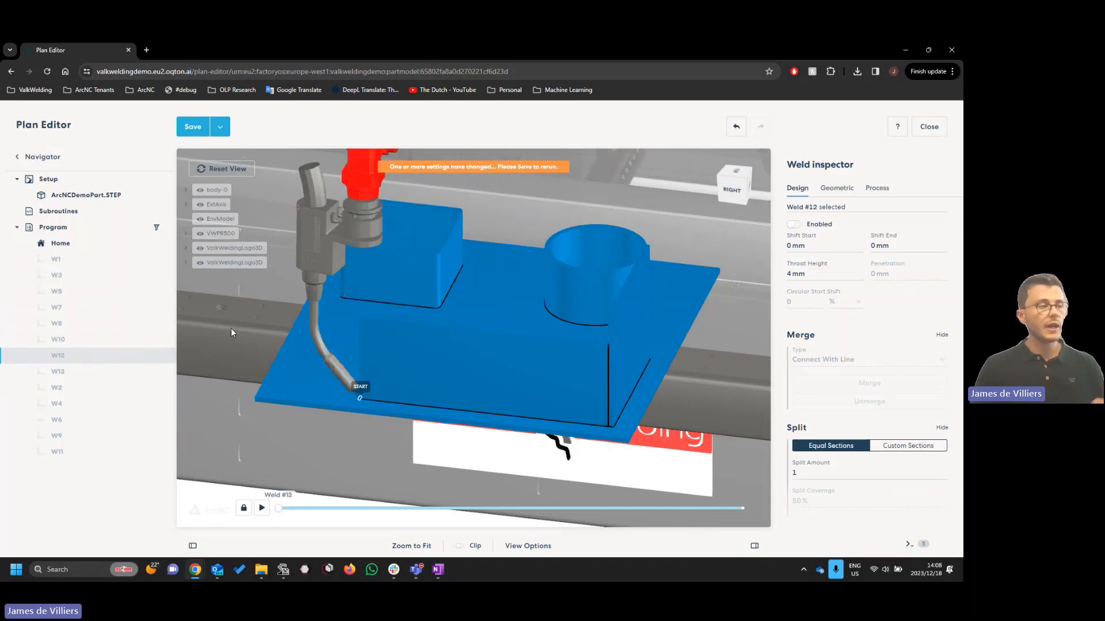
pyautogui.click(557, 326)
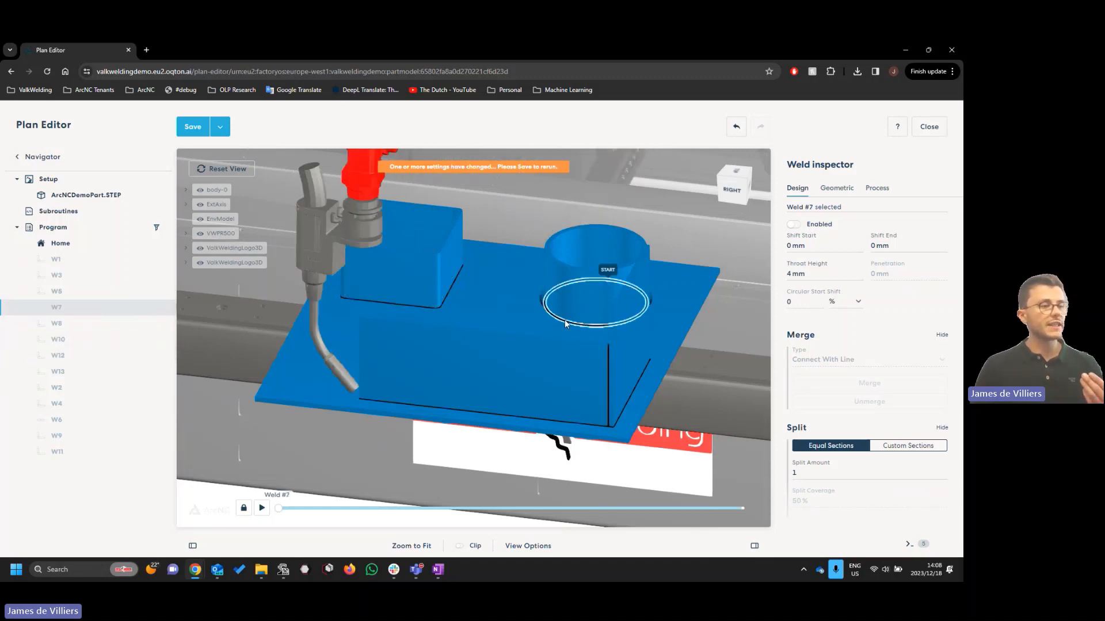
pyautogui.click(800, 226)
pyautogui.click(406, 306)
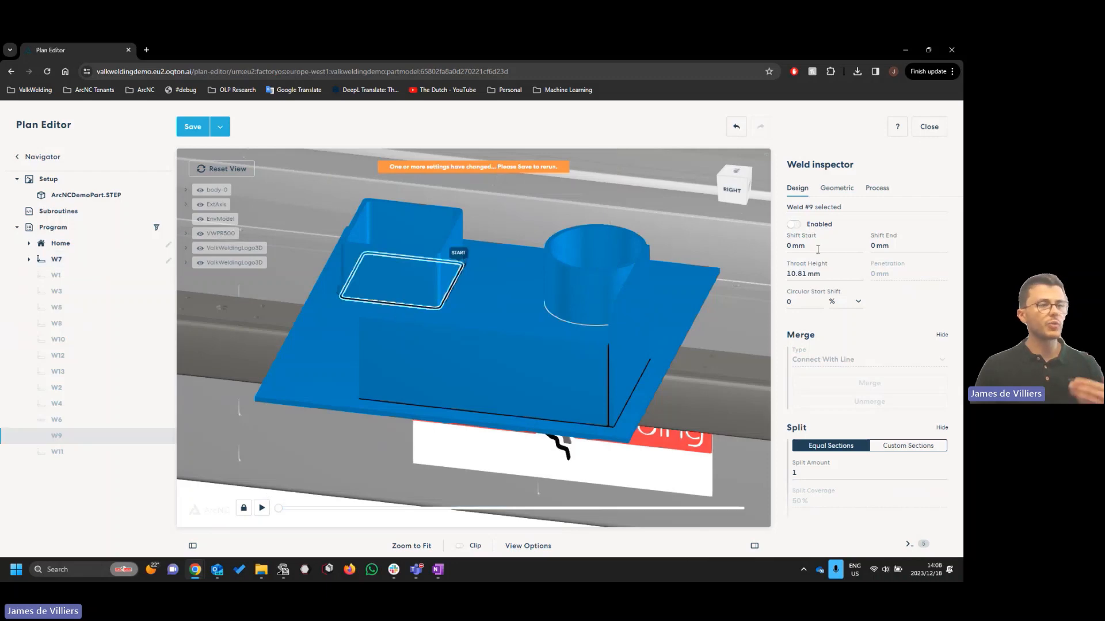
pyautogui.click(795, 224)
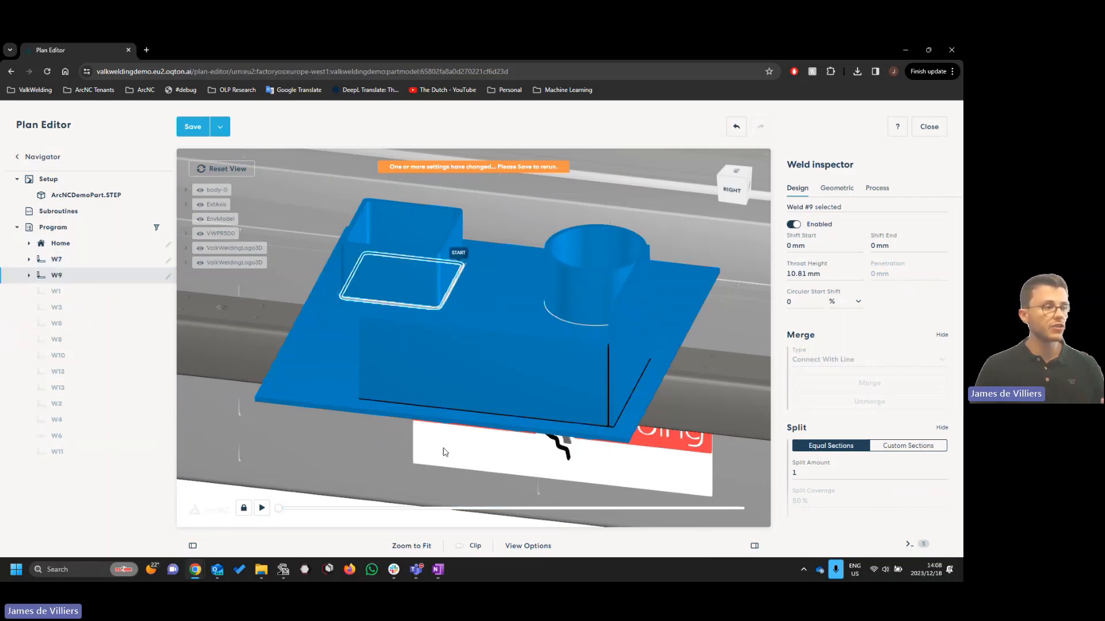
# Enable the outer base welds W13 and W3 along the two upright plates and weld W6 on their vertical corner edge
pyautogui.click(509, 416)
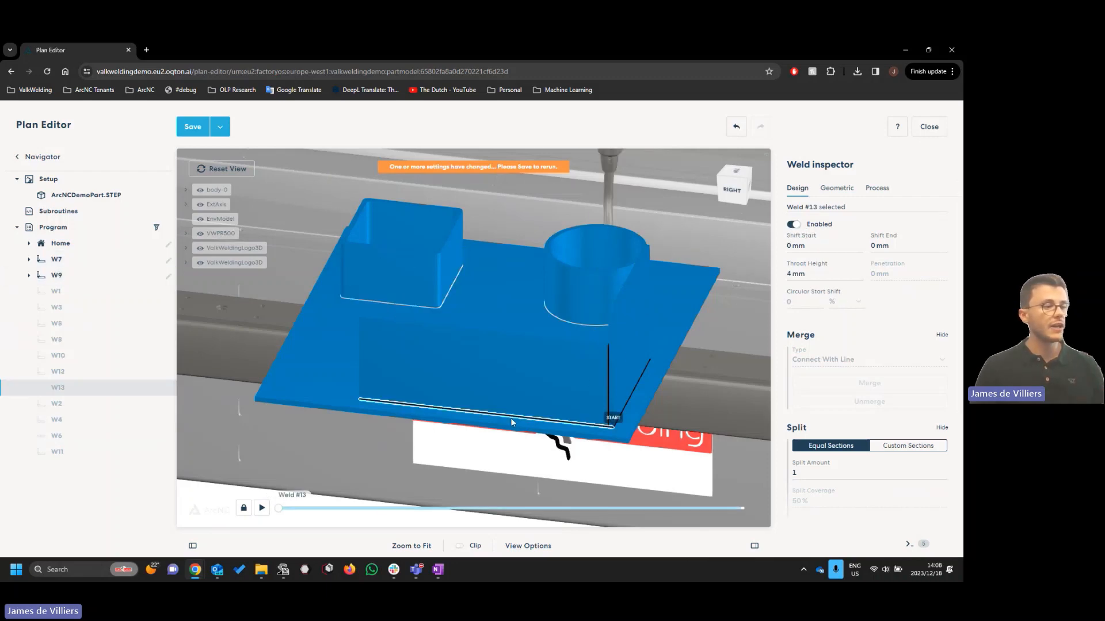
pyautogui.click(799, 230)
pyautogui.click(649, 361)
pyautogui.click(794, 224)
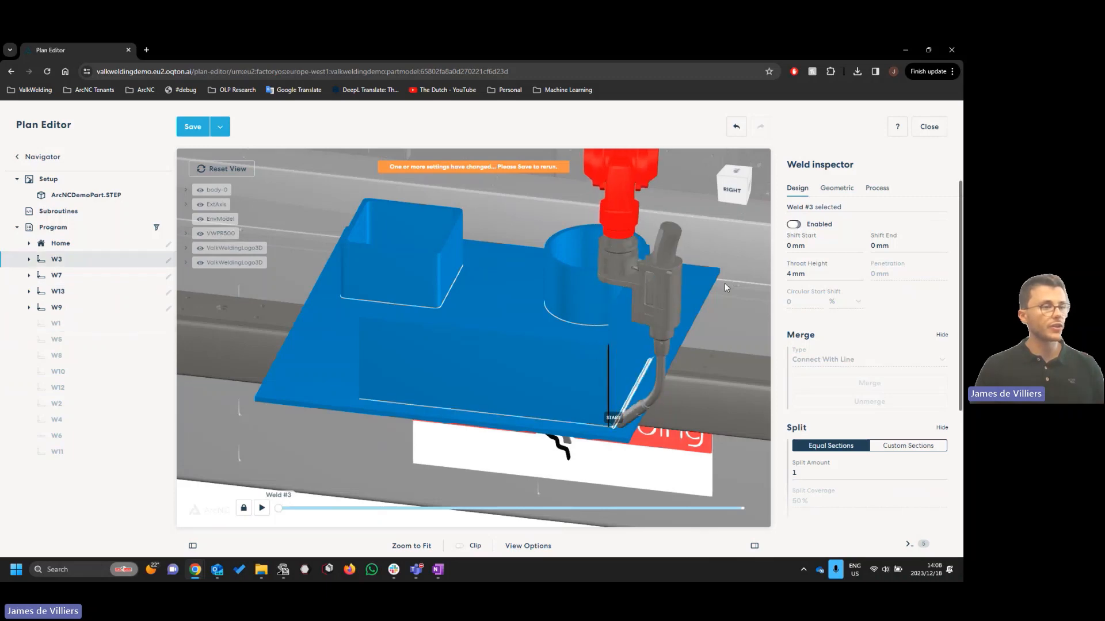
pyautogui.click(724, 283)
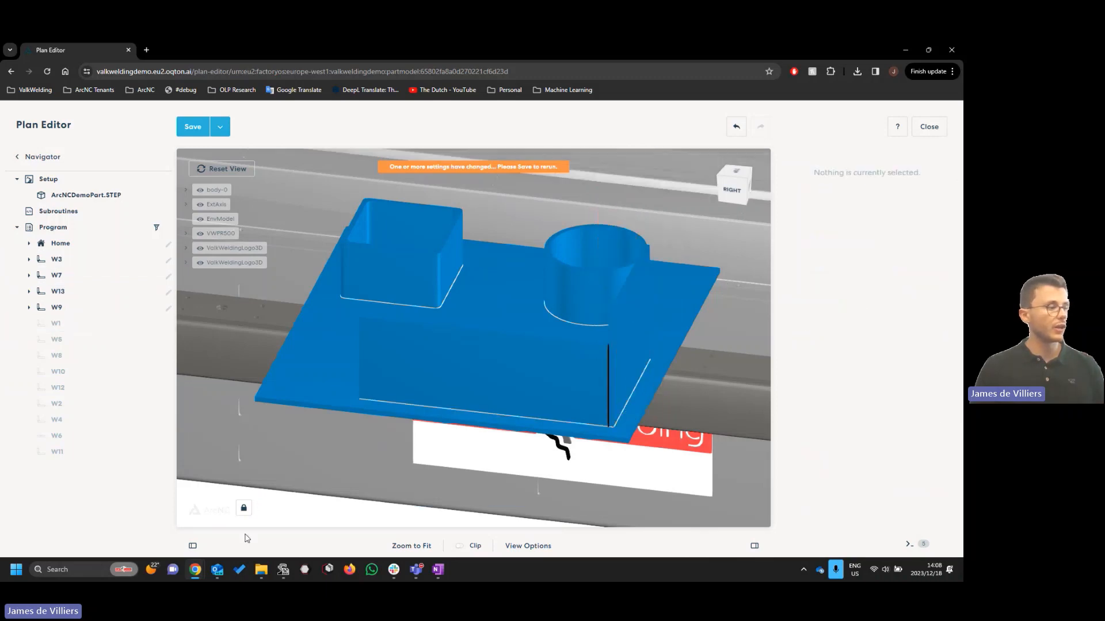
pyautogui.click(609, 365)
pyautogui.click(794, 224)
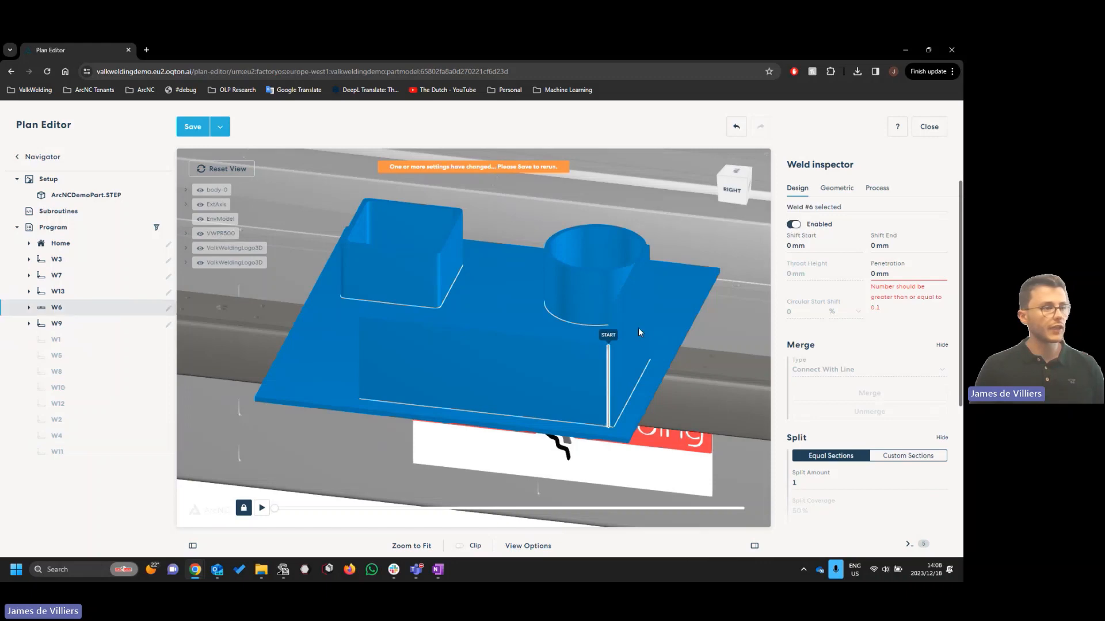
# Enable the inner welds of the two upright plates: base welds W11 and W2 and vertical corner weld W4
pyautogui.moveTo(489, 373); pyautogui.dragTo(603, 230)
pyautogui.click(603, 233)
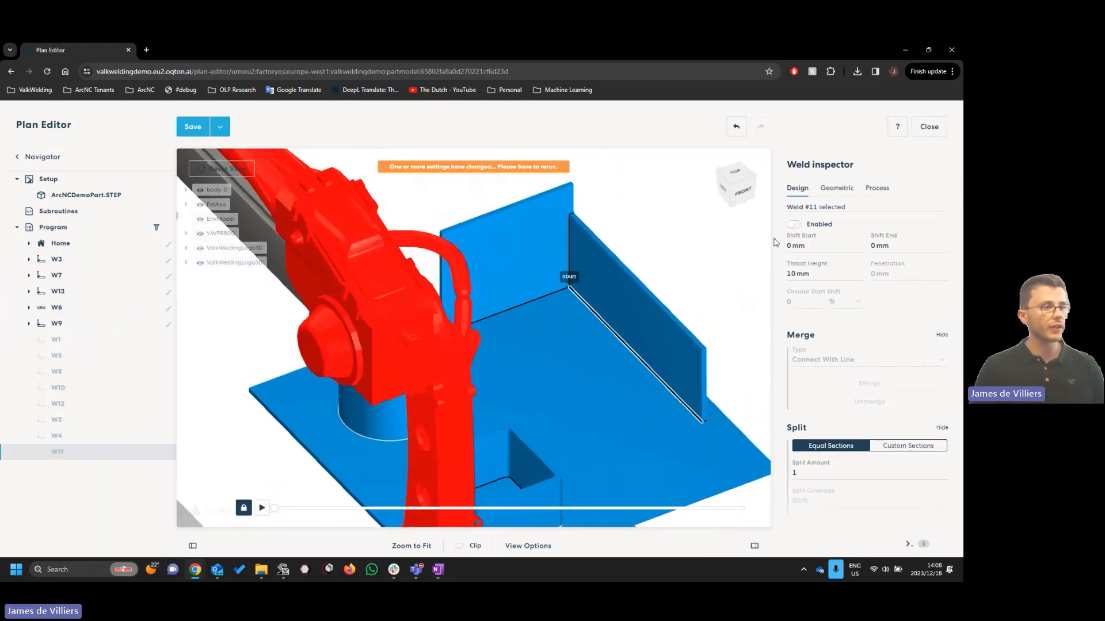
pyautogui.click(570, 241)
pyautogui.click(794, 224)
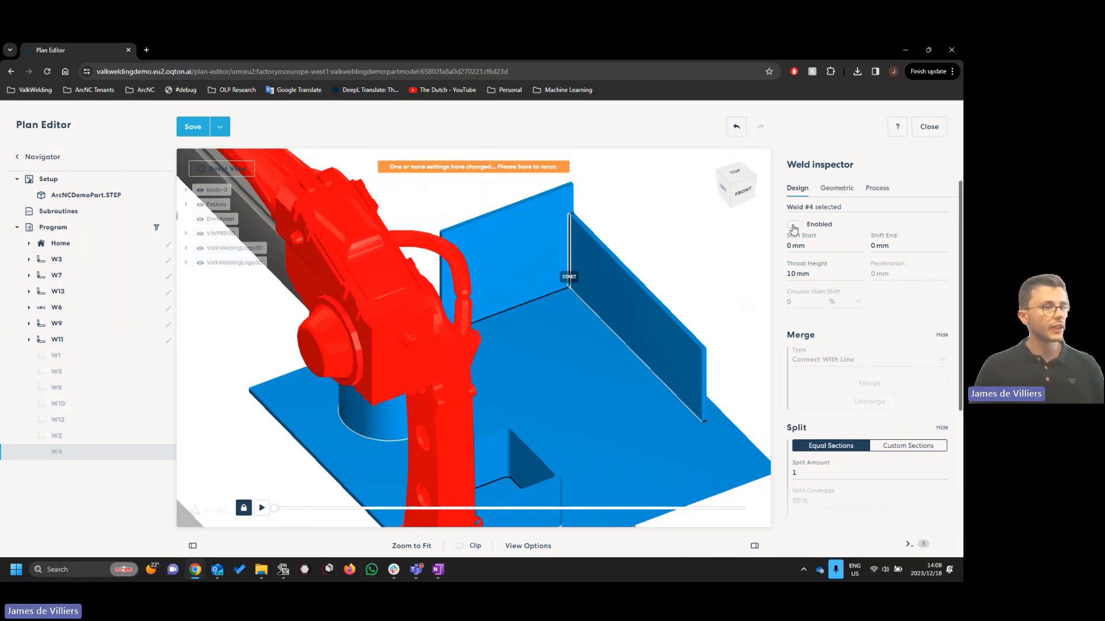
pyautogui.click(520, 308)
pyautogui.click(794, 225)
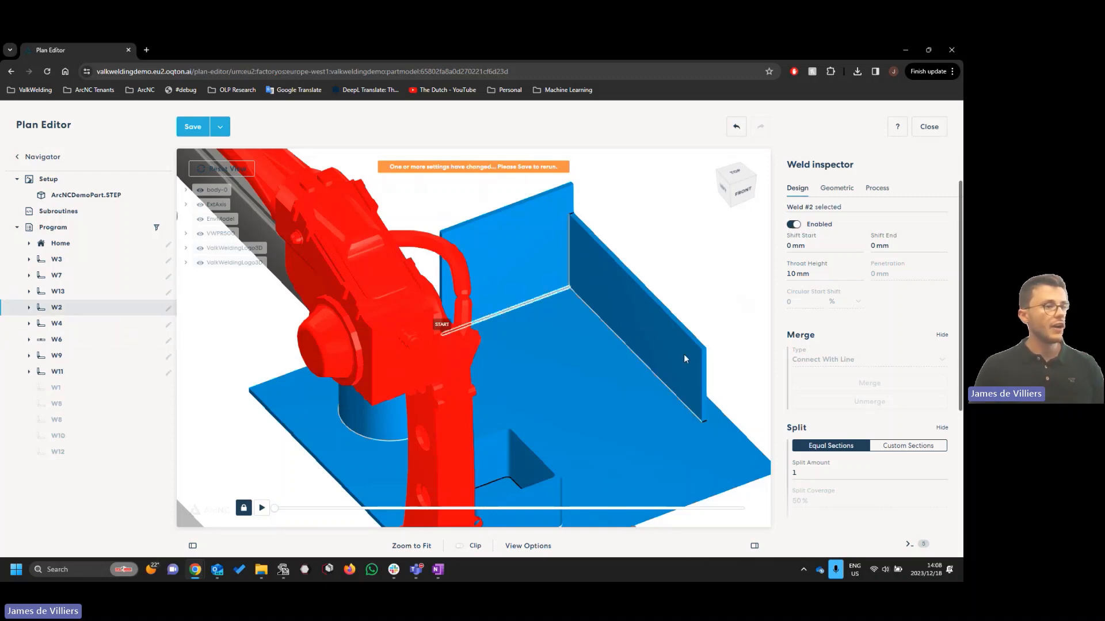
# Clear the weld selection and hide the disabled welds from the view
pyautogui.moveTo(676, 344); pyautogui.dragTo(584, 375)
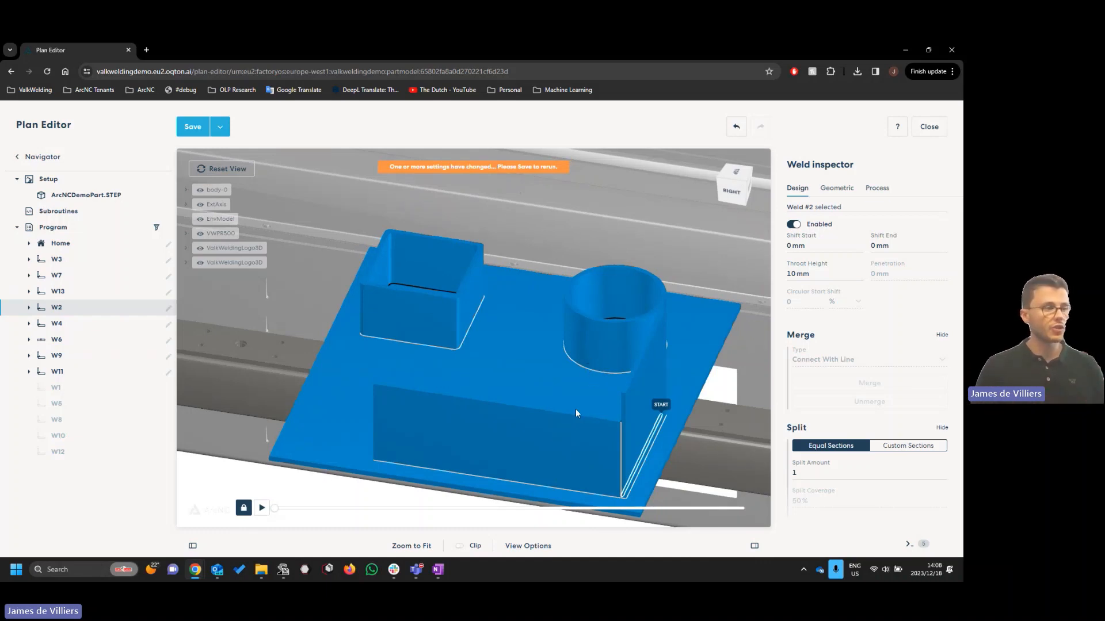
pyautogui.click(521, 397)
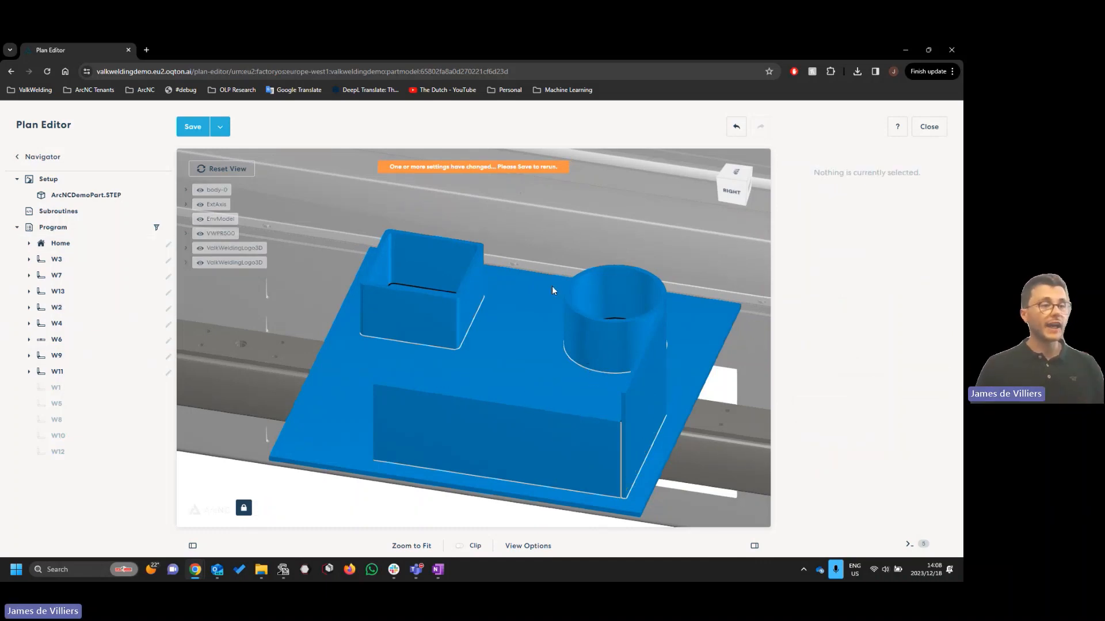
pyautogui.click(528, 546)
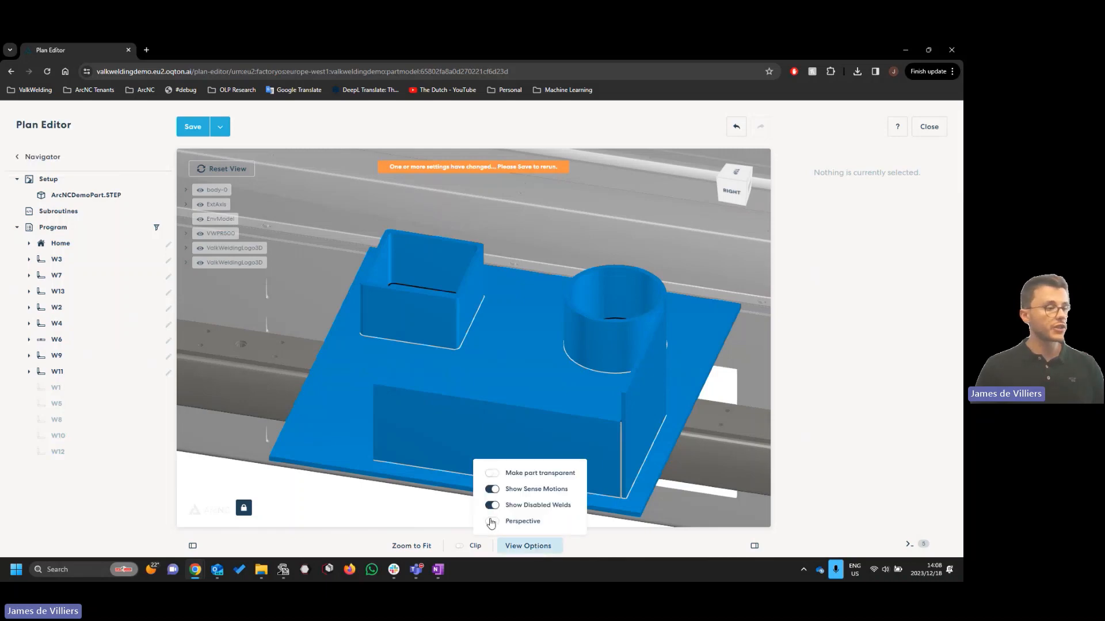
pyautogui.click(492, 506)
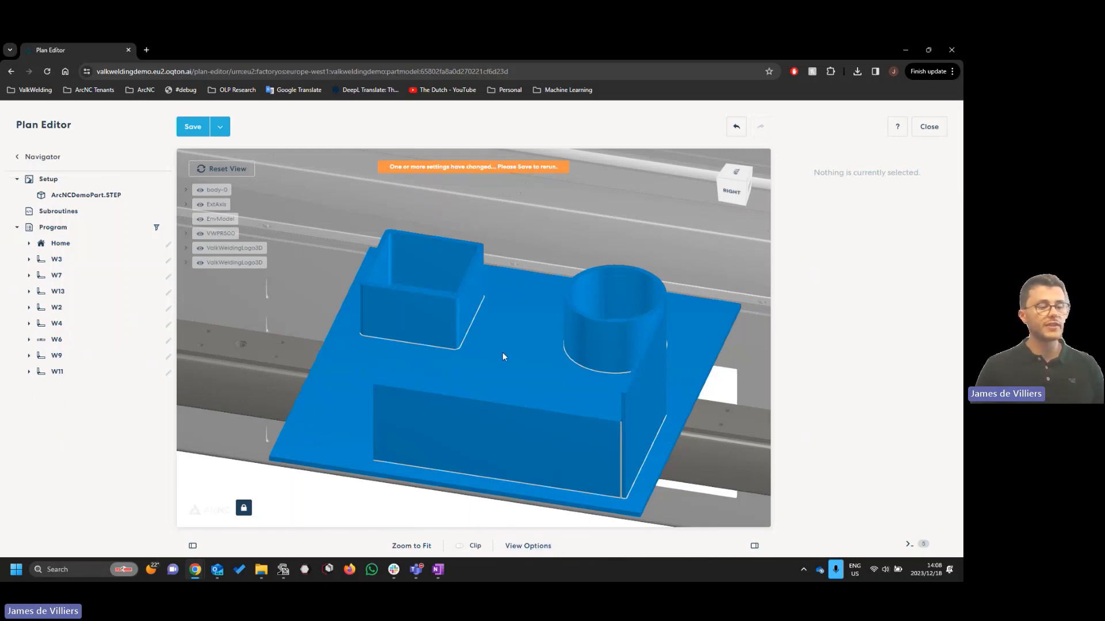
# Box-select all the enabled welds on the part to review them, and clear the selection
pyautogui.moveTo(502, 354); pyautogui.dragTo(535, 351, button='middle')
pyautogui.scroll(-3, 518, 351)
pyautogui.moveTo(314, 217); pyautogui.dragTo(682, 471)
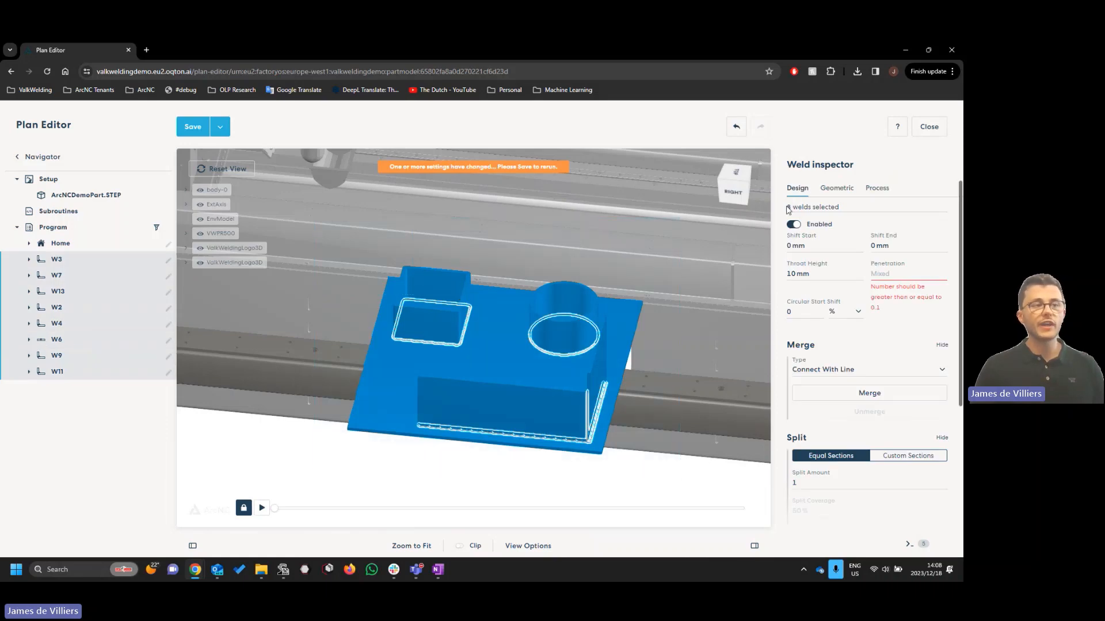
pyautogui.click(739, 270)
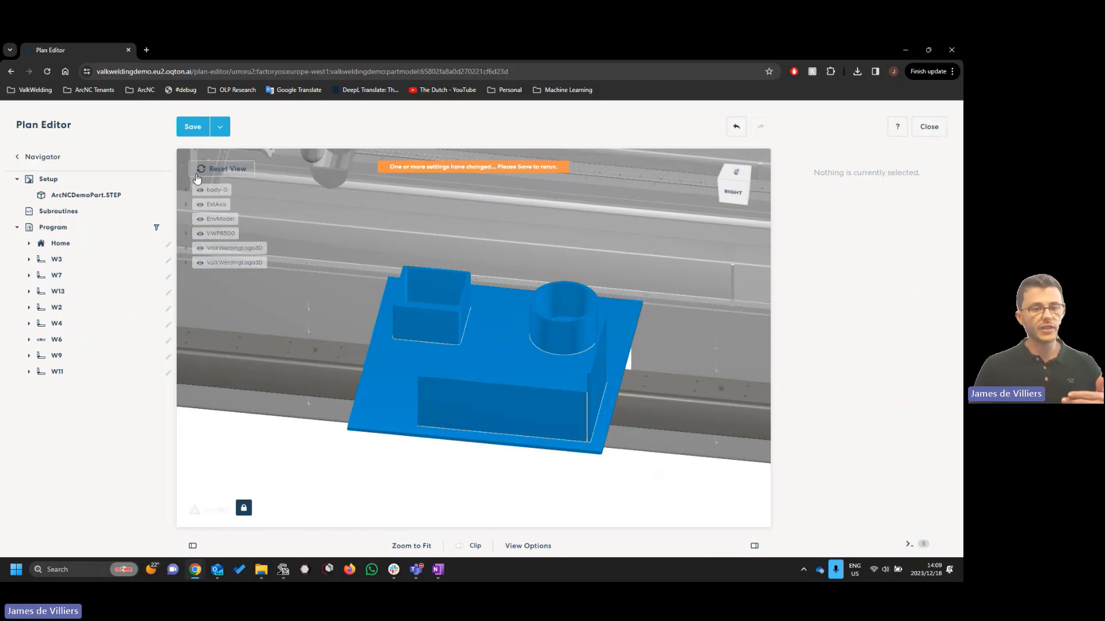
# Hide ExtAxis, EnvModel, VWPR500 and both ValkWeldingLogo3D models, and inspect the part on its own
pyautogui.click(200, 206)
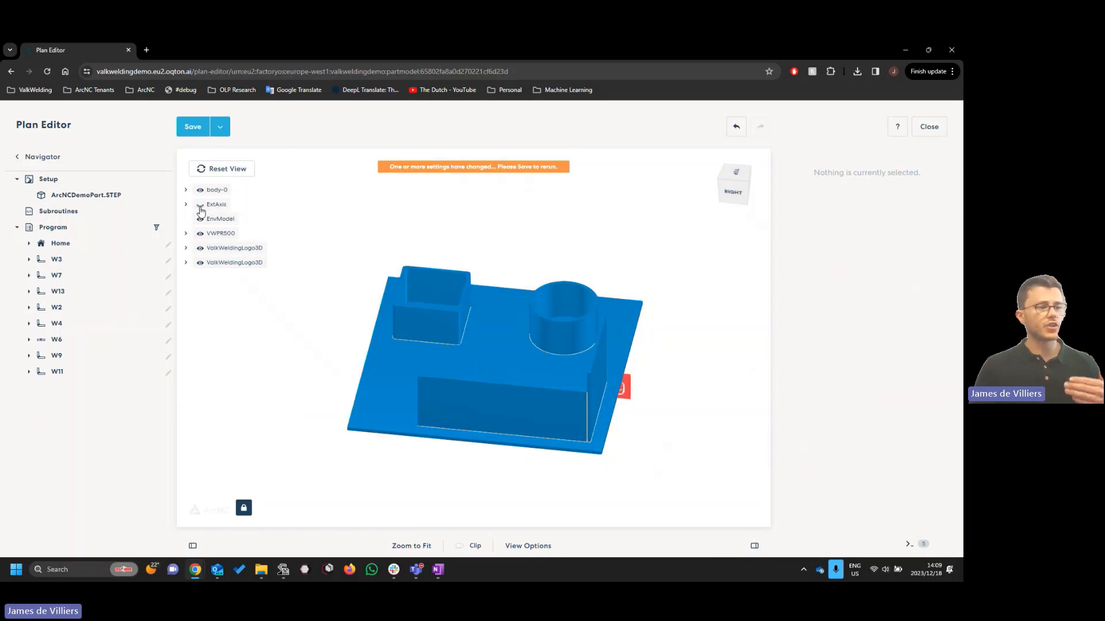
pyautogui.click(200, 220)
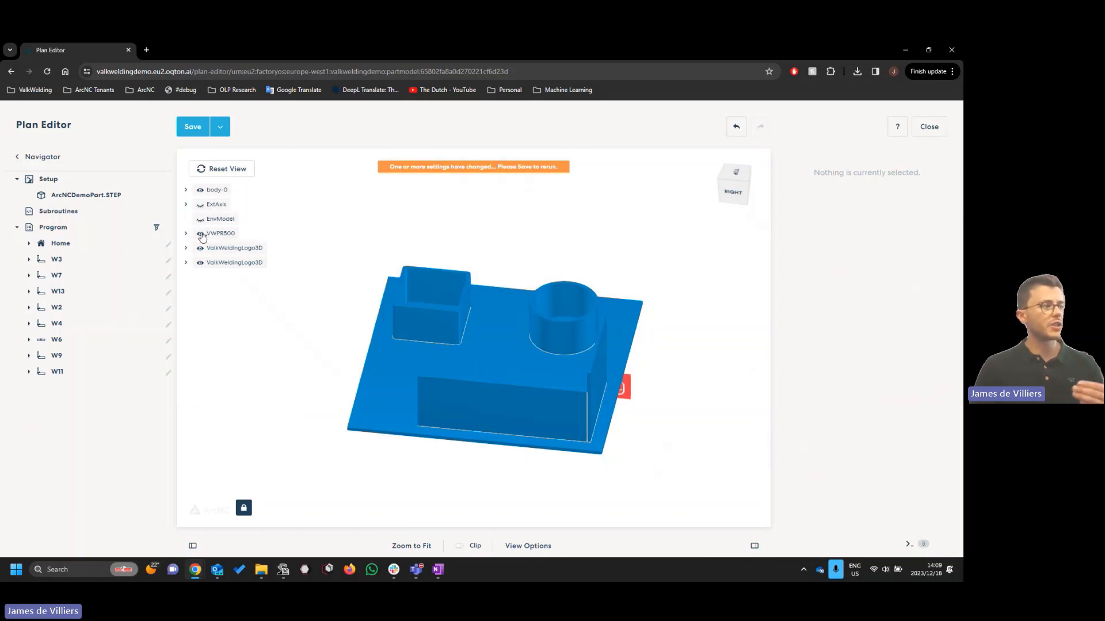
pyautogui.click(200, 234)
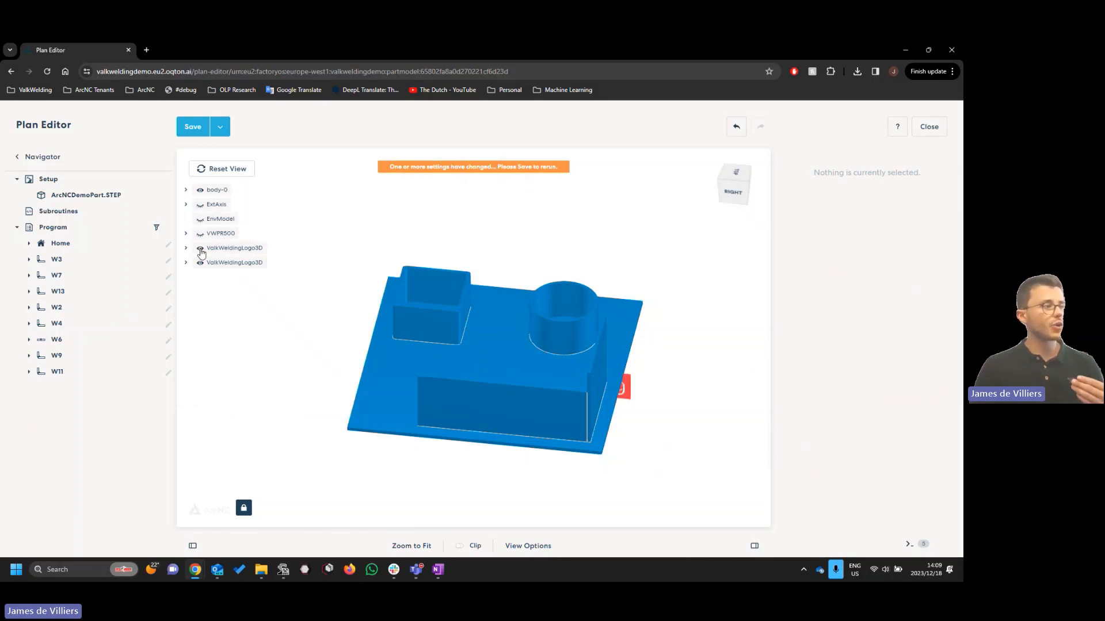
pyautogui.click(201, 248)
pyautogui.click(201, 262)
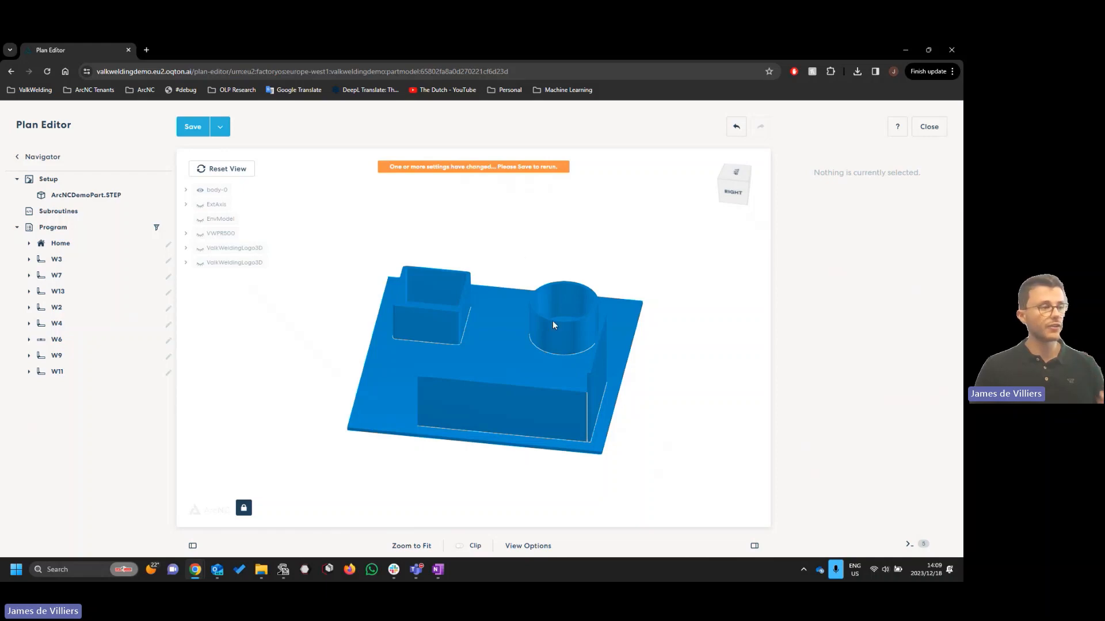
pyautogui.scroll(-5, 507, 381)
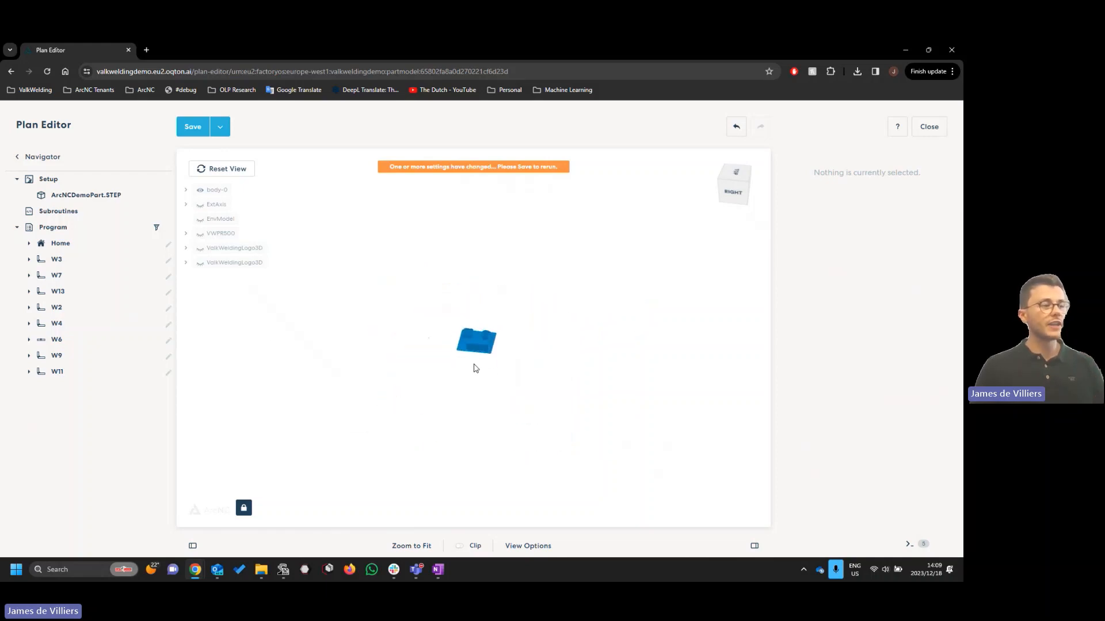
pyautogui.moveTo(573, 338); pyautogui.dragTo(522, 328)
pyautogui.scroll(3, 487, 417)
pyautogui.scroll(-3, 521, 328)
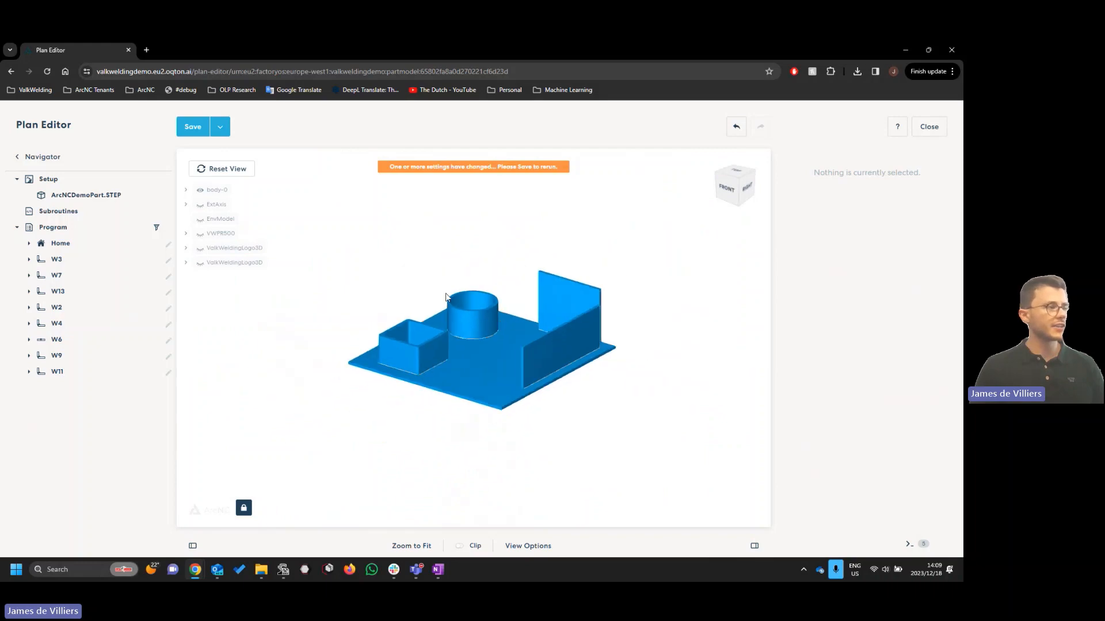
# Show ExtAxis, EnvModel, VWPR500 and both ValkWeldingLogo3D models again, and view the part within the robot cell
pyautogui.click(200, 204)
pyautogui.click(200, 219)
pyautogui.click(200, 233)
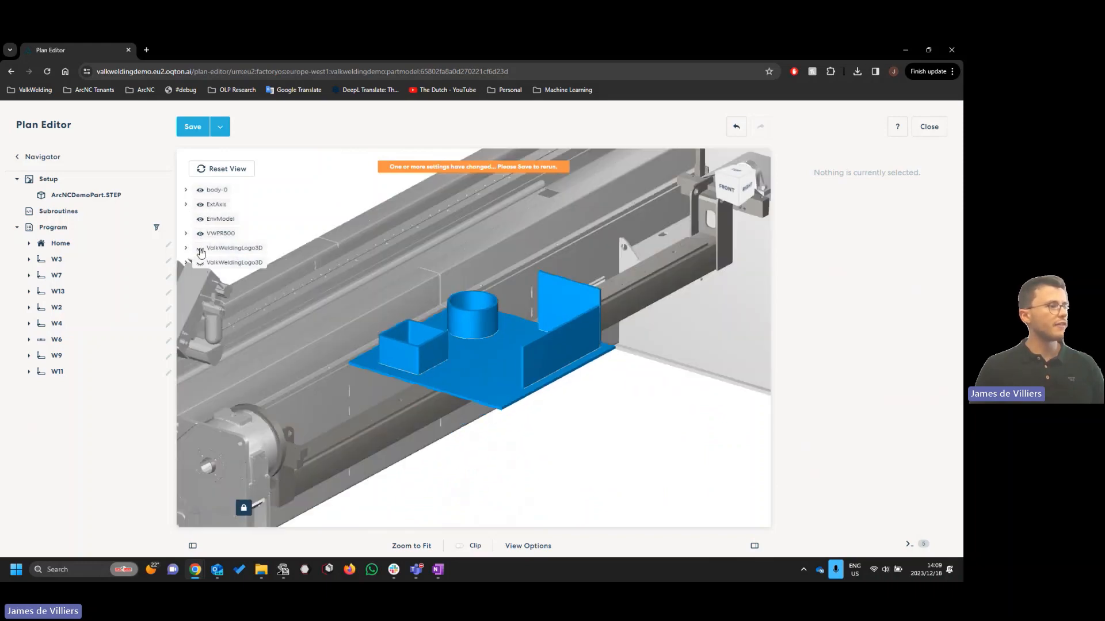
pyautogui.click(200, 248)
pyautogui.click(201, 263)
pyautogui.moveTo(381, 305); pyautogui.dragTo(353, 350)
pyautogui.scroll(8, 434, 347)
pyautogui.scroll(-5, 481, 387)
pyautogui.scroll(-5, 356, 347)
pyautogui.moveTo(400, 362); pyautogui.dragTo(447, 386, button='right')
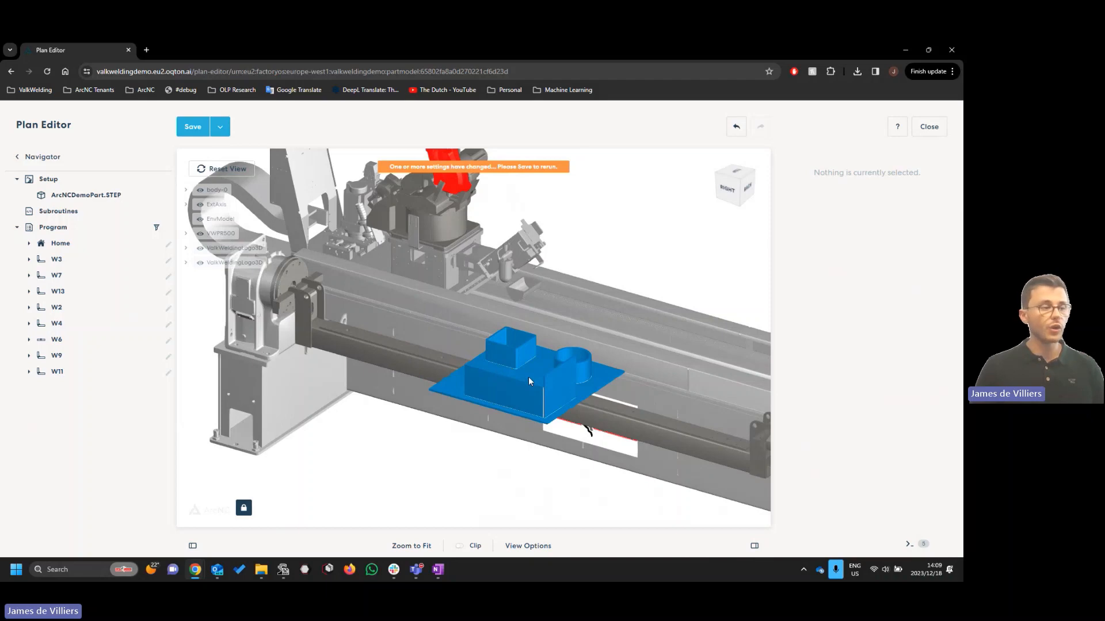
# Set both the Shift Start and the Shift End of weld W13 to -50 mm
pyautogui.click(531, 410)
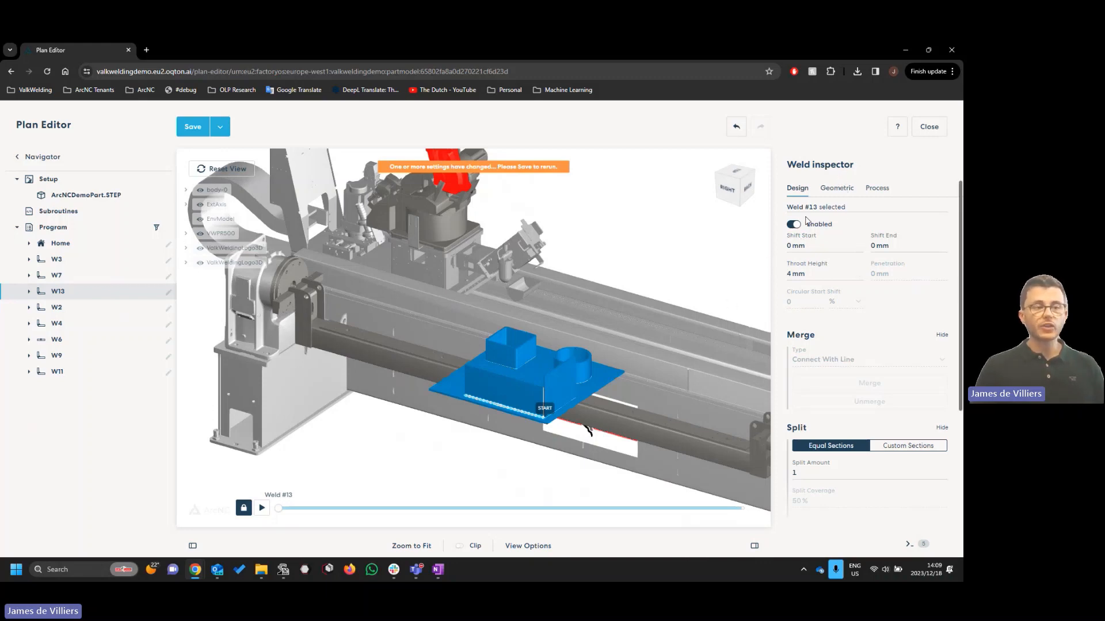
pyautogui.scroll(5, 506, 354)
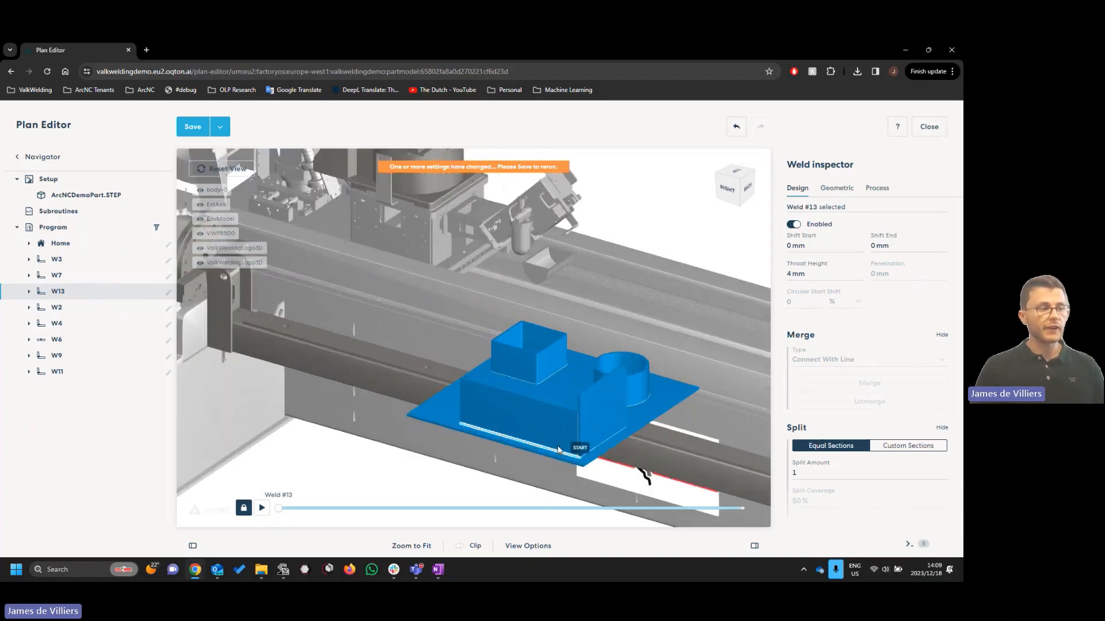
pyautogui.scroll(8, 543, 420)
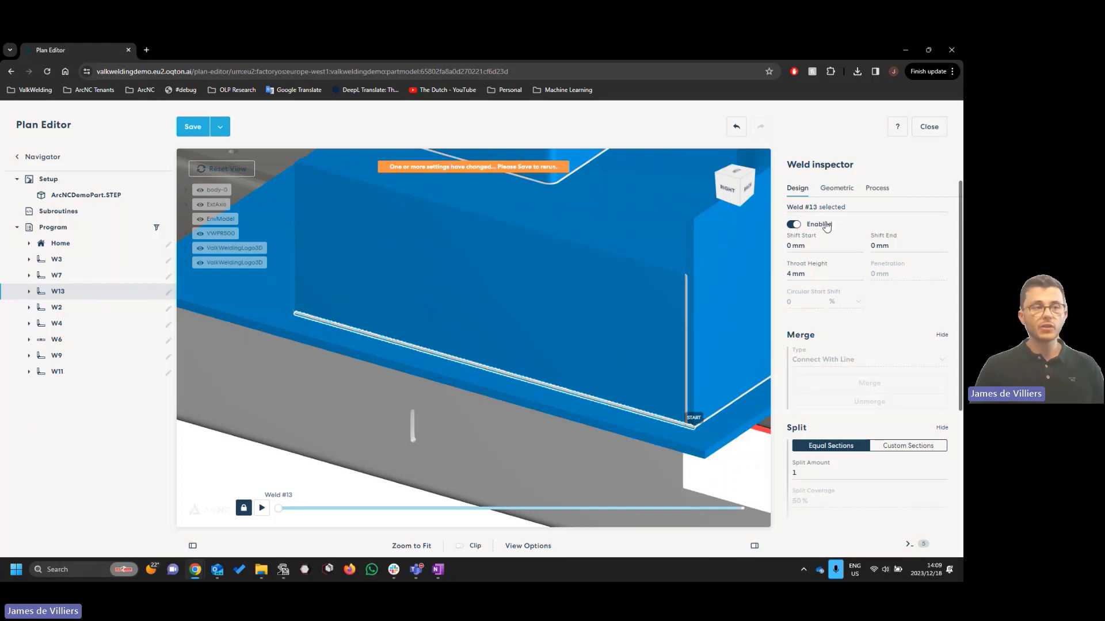
pyautogui.click(815, 276)
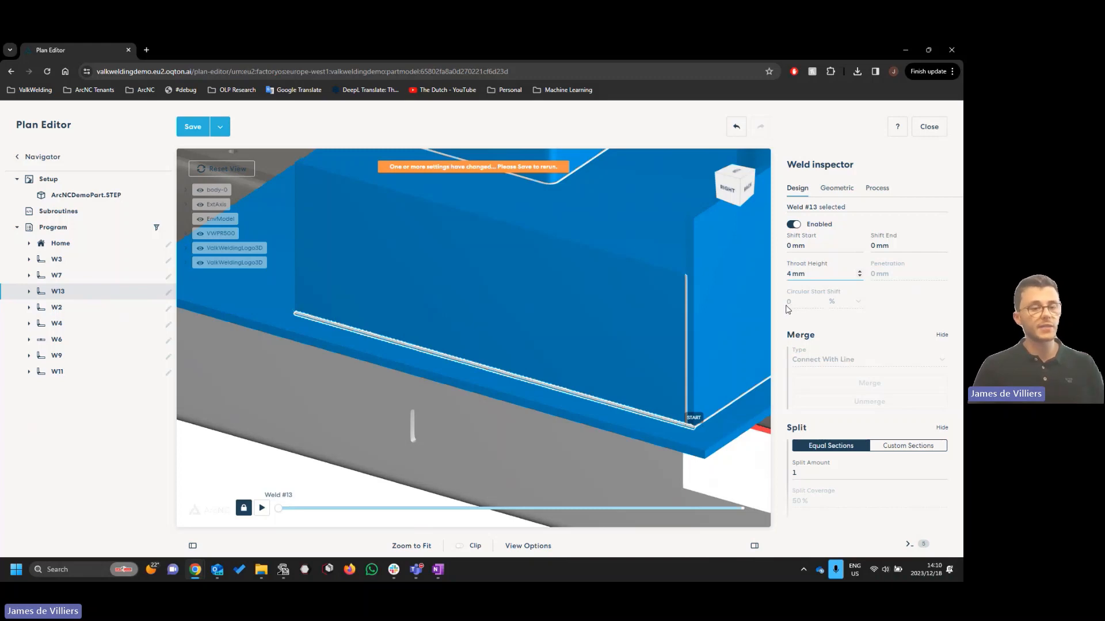
pyautogui.click(818, 246)
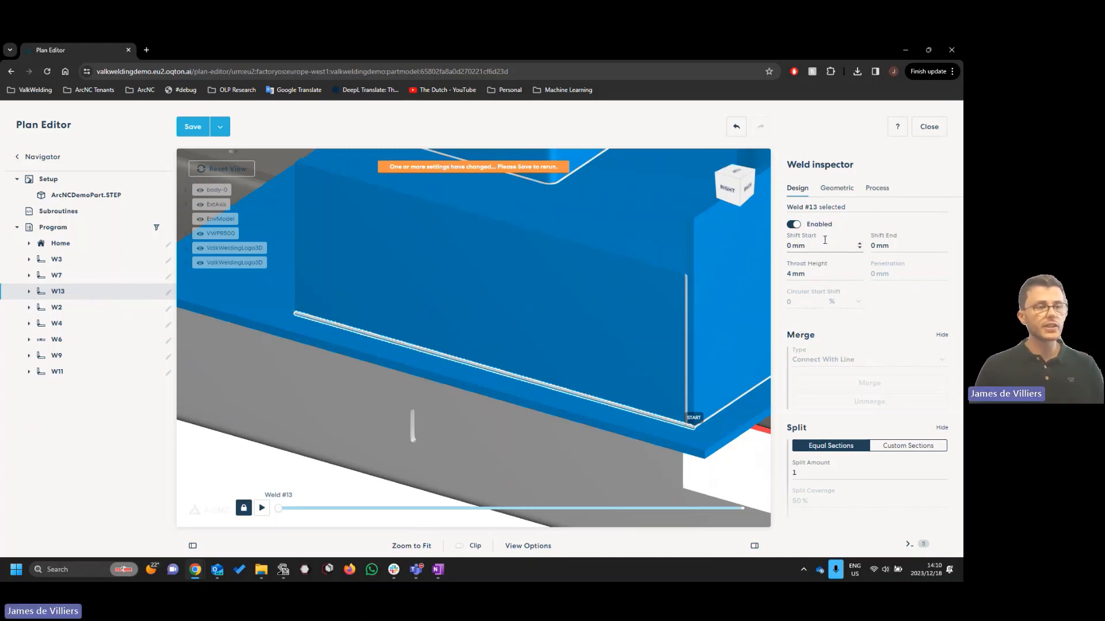
pyautogui.moveTo(810, 246); pyautogui.dragTo(776, 252)
pyautogui.press('BackSpace')
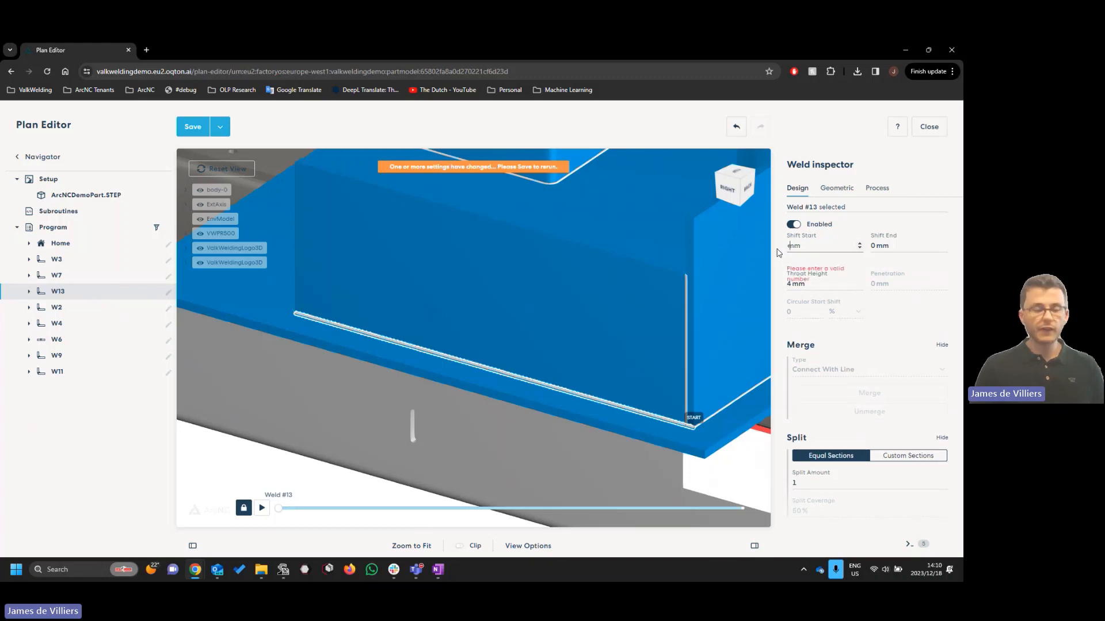
pyautogui.write('-50')
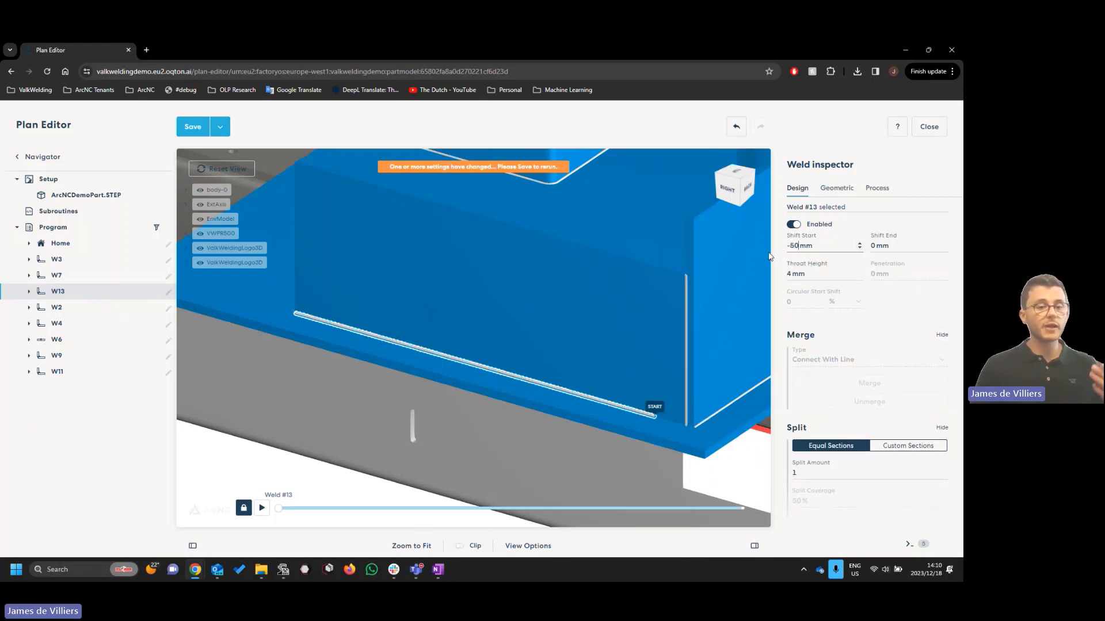
pyautogui.click(871, 246)
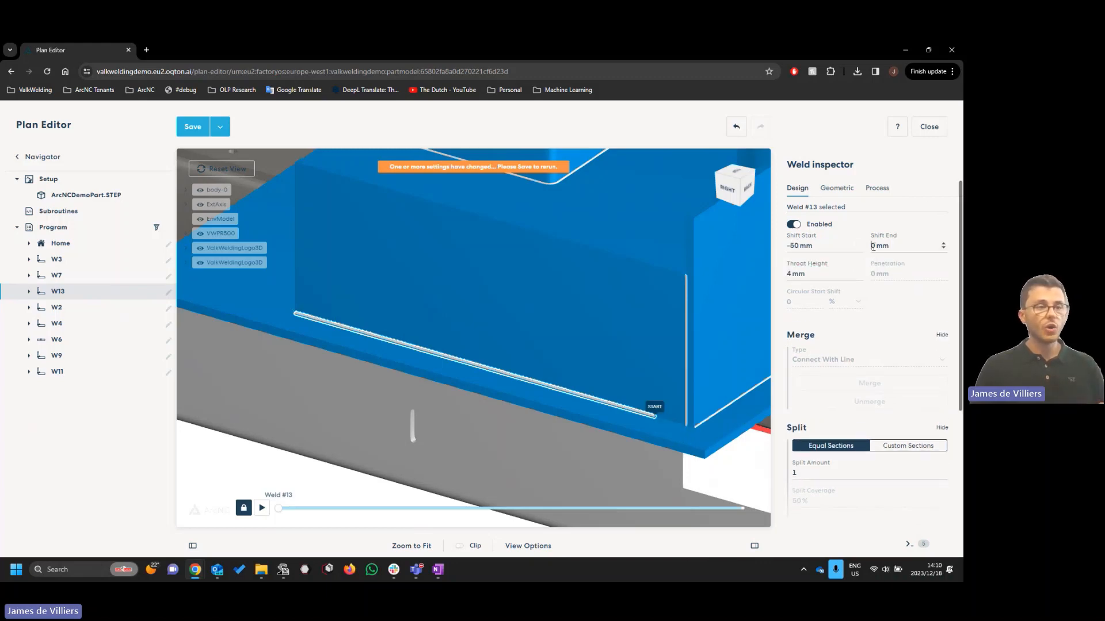
pyautogui.press('BackSpace')
pyautogui.write('-50')
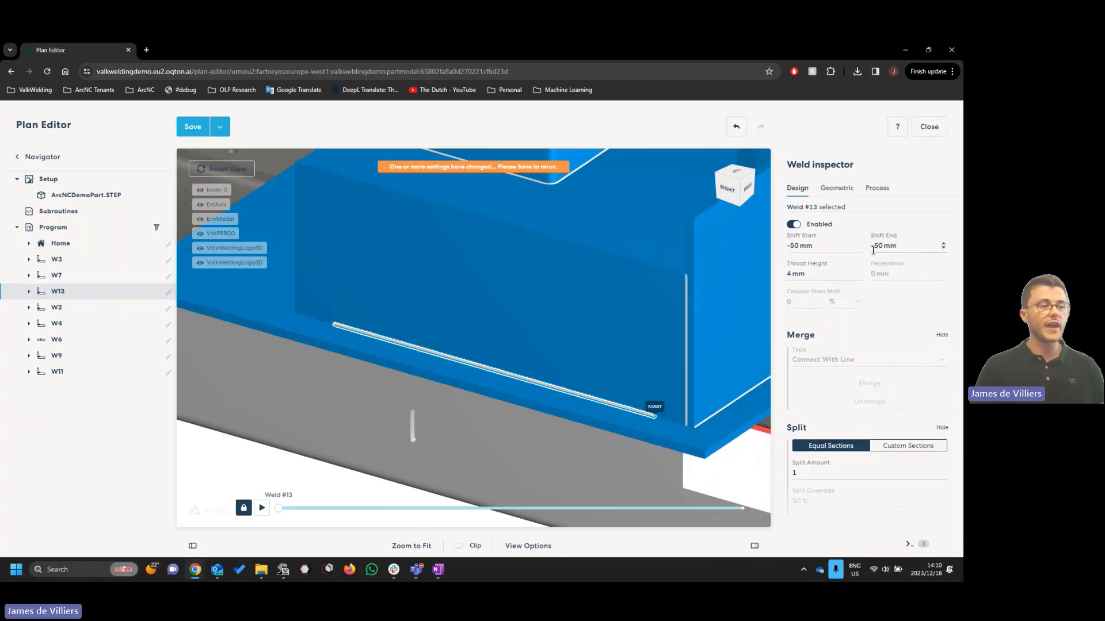
# Undo the start and end shift changes on weld W13
pyautogui.click(738, 130)
pyautogui.click(738, 130)
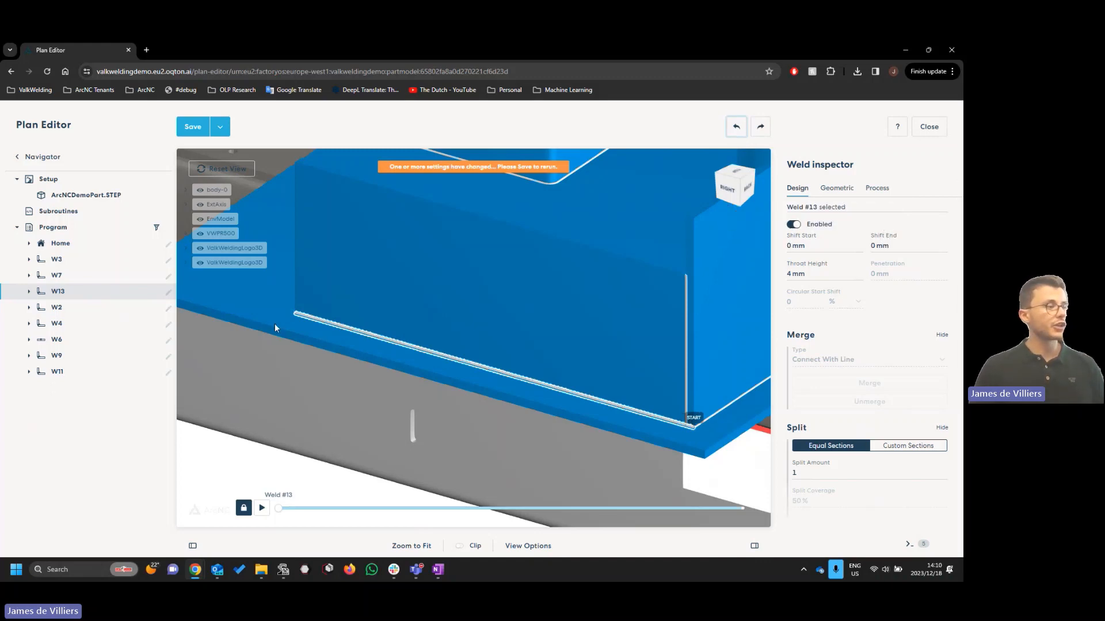
# Set the Shift End of weld W13 to 3 mm and view the extended weld on the part
pyautogui.moveTo(275, 324); pyautogui.dragTo(527, 368)
pyautogui.scroll(2, 563, 381)
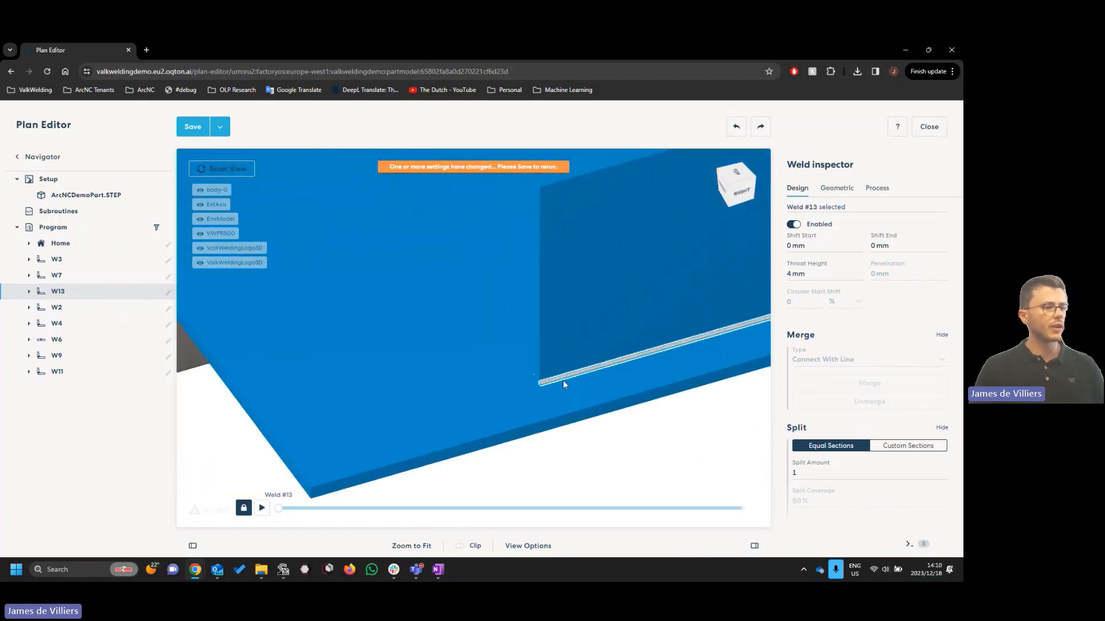
pyautogui.scroll(2, 563, 385)
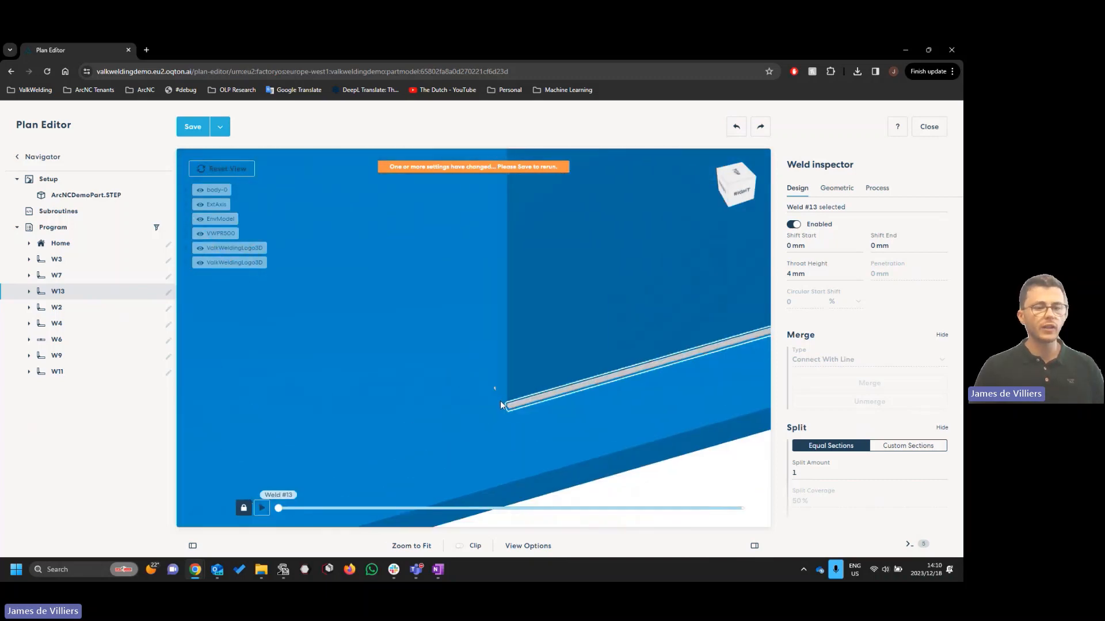
pyautogui.doubleClick(873, 245)
pyautogui.write('3')
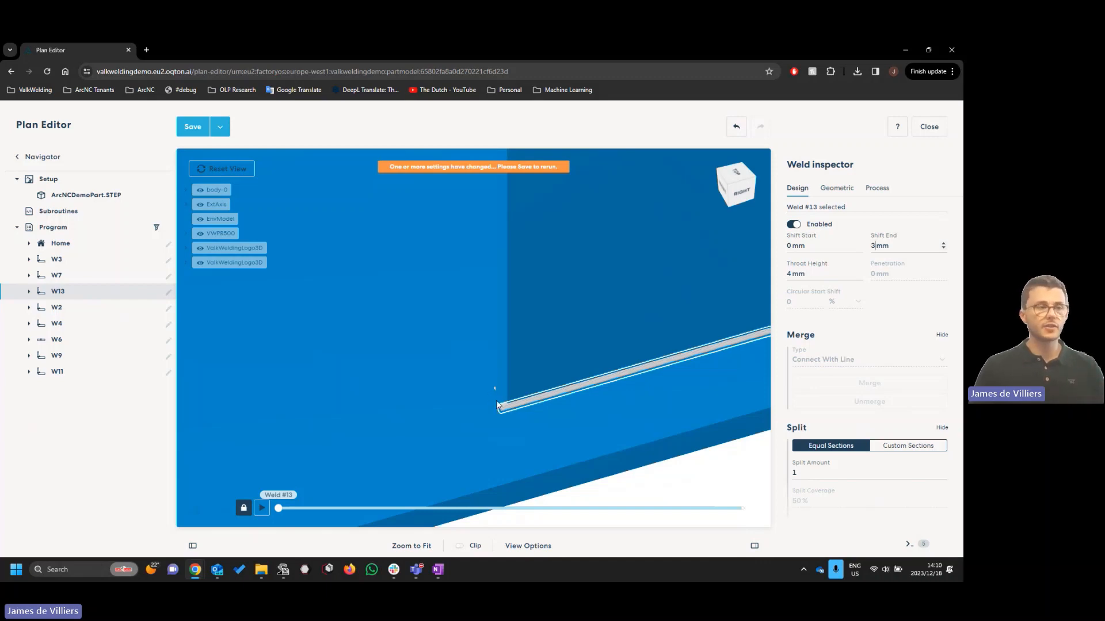
pyautogui.scroll(-8, 541, 363)
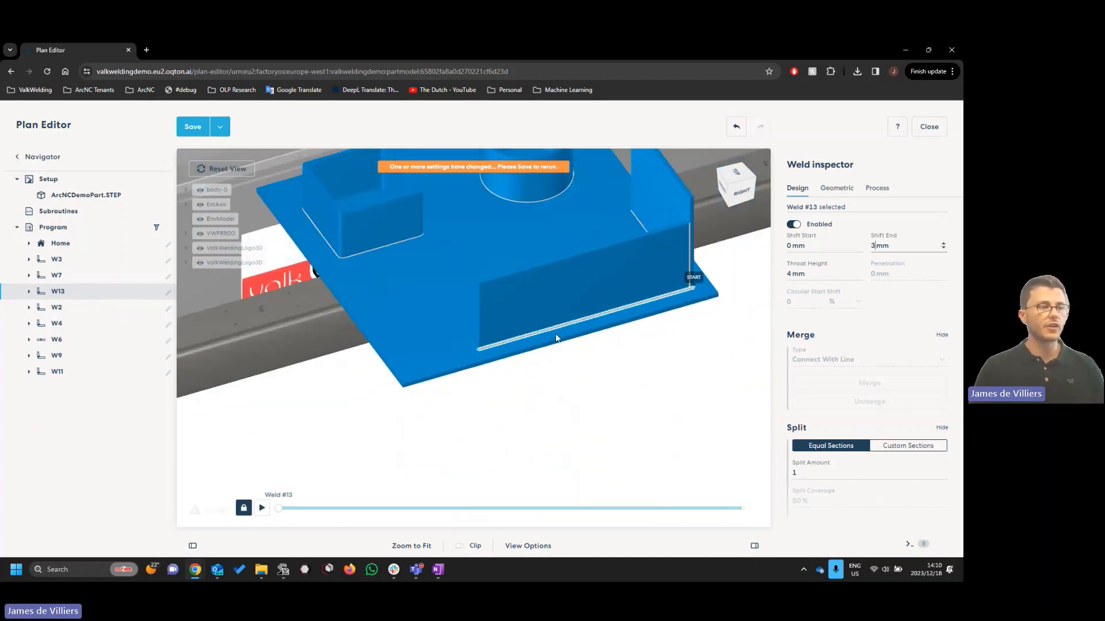
pyautogui.moveTo(540, 334); pyautogui.dragTo(572, 325)
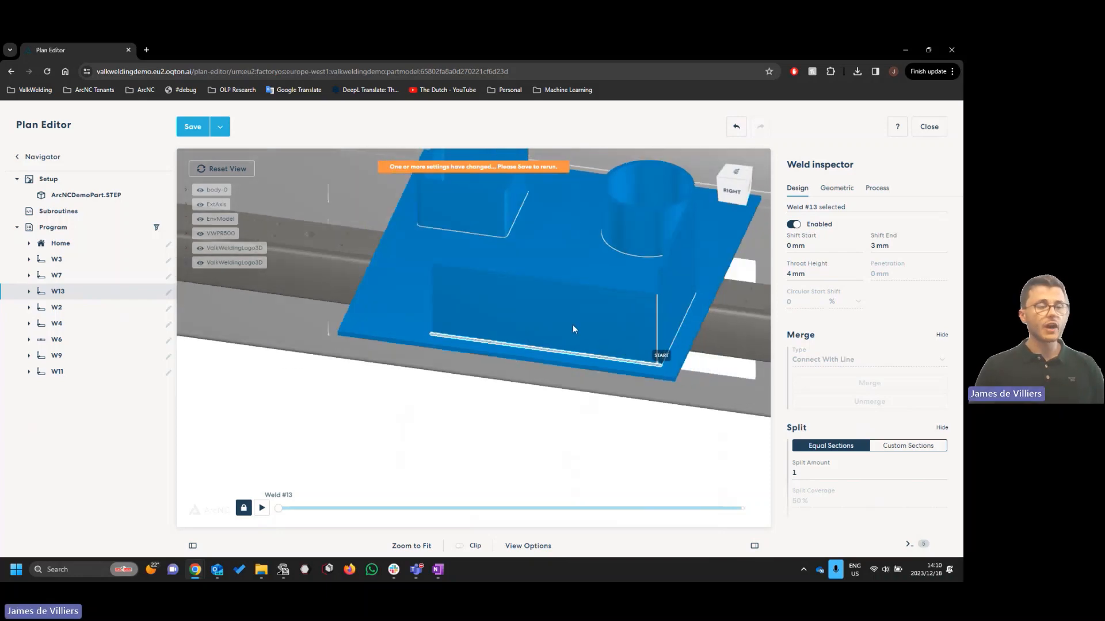
pyautogui.moveTo(891, 309); pyautogui.dragTo(789, 227)
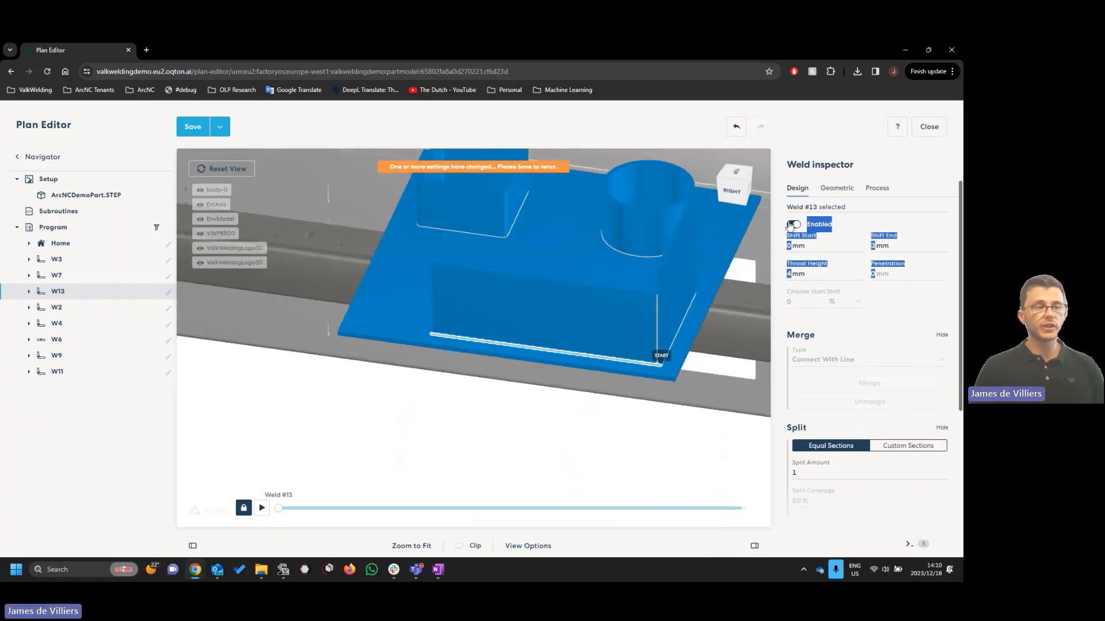
pyautogui.click(890, 315)
pyautogui.scroll(-1, 863, 330)
pyautogui.scroll(1, 858, 329)
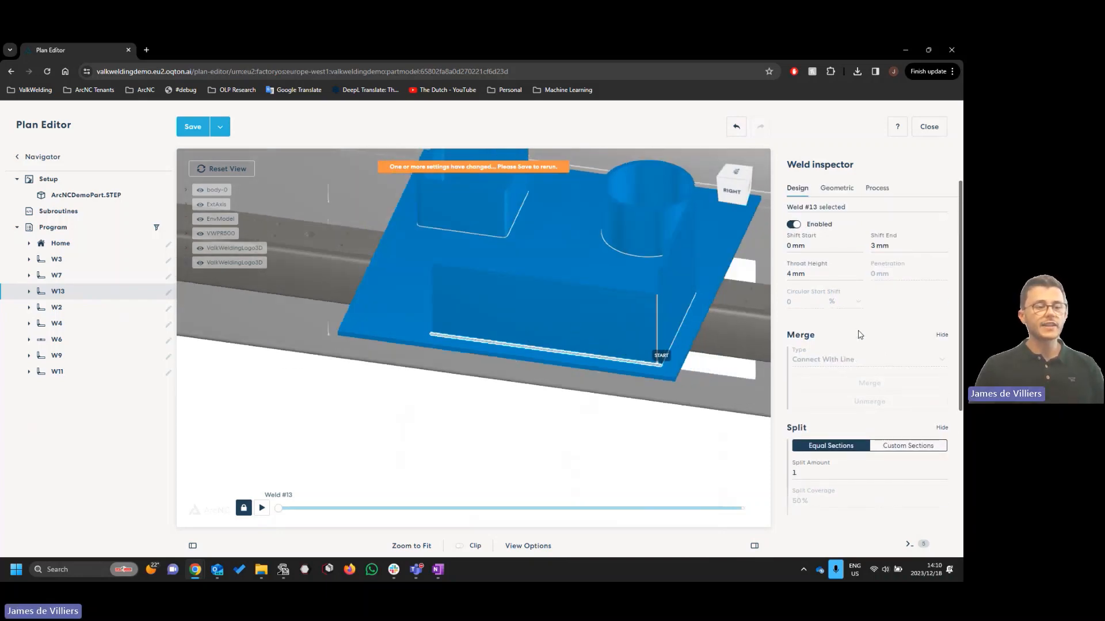
pyautogui.scroll(-2, 875, 340)
pyautogui.scroll(1, 921, 345)
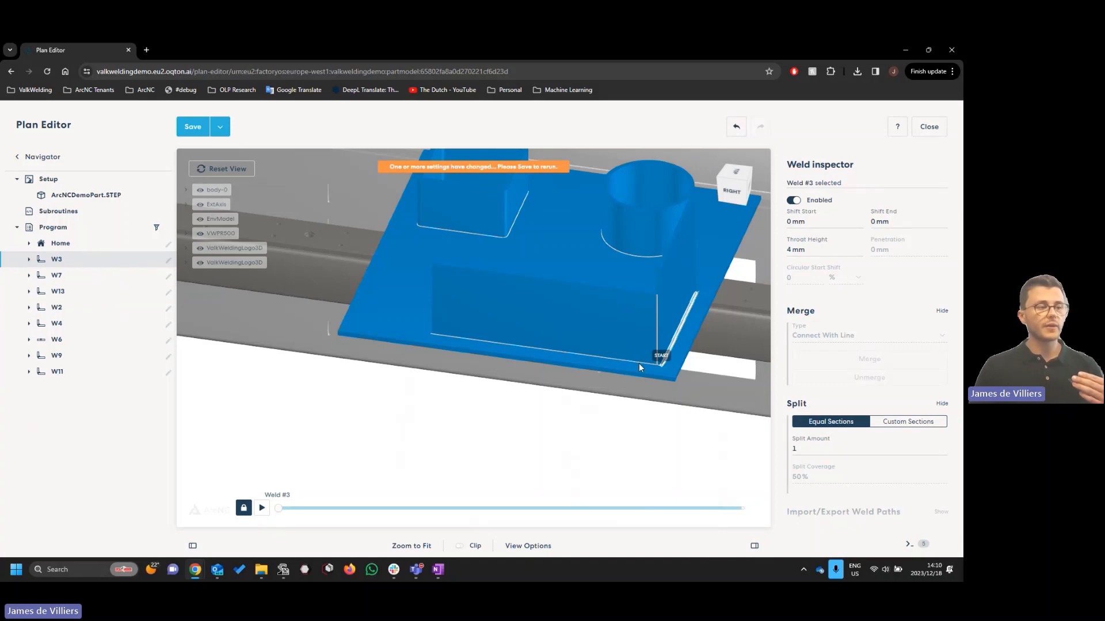
# Merge welds W3 and W13 along the base of the corner plates using Connect With Line
pyautogui.click(664, 360)
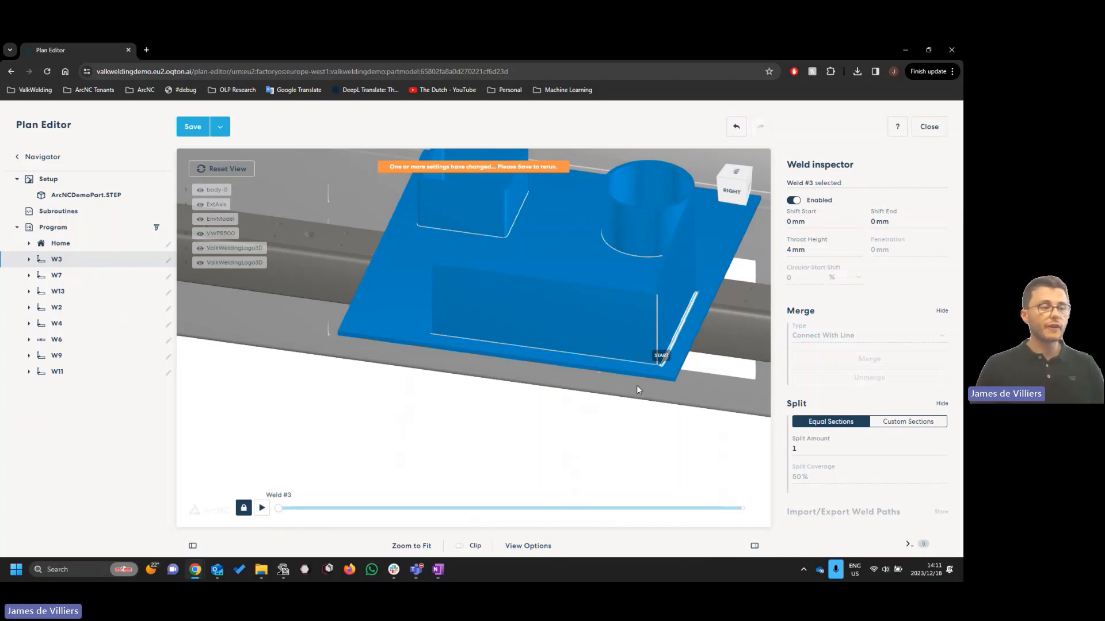
pyautogui.scroll(6, 637, 389)
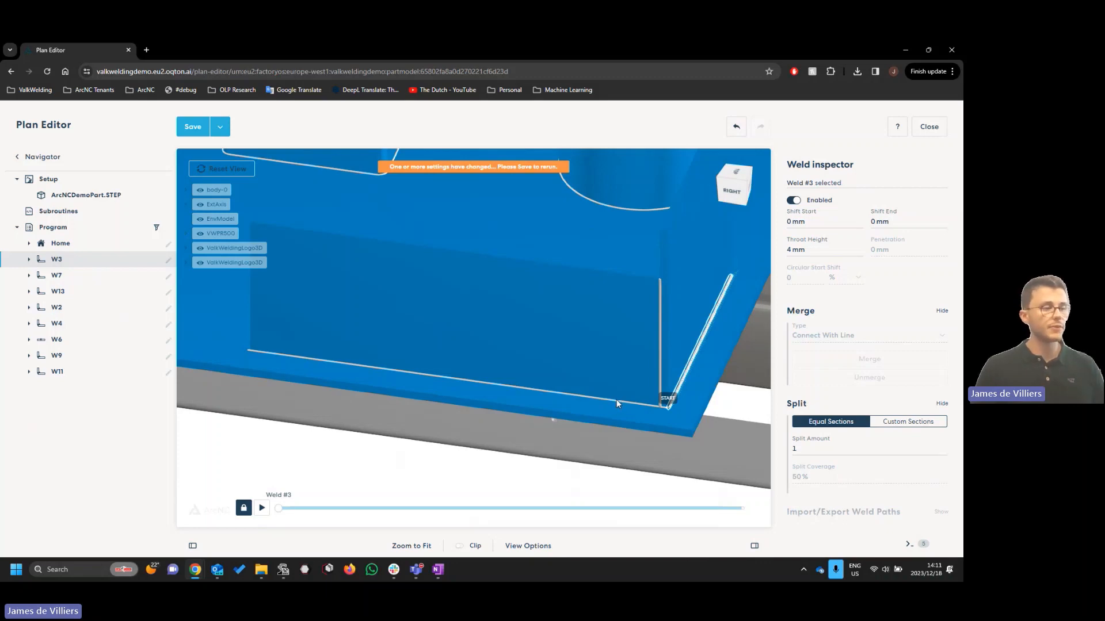
pyautogui.keyDown('ctrl'); pyautogui.click(616, 401); pyautogui.keyUp('ctrl')
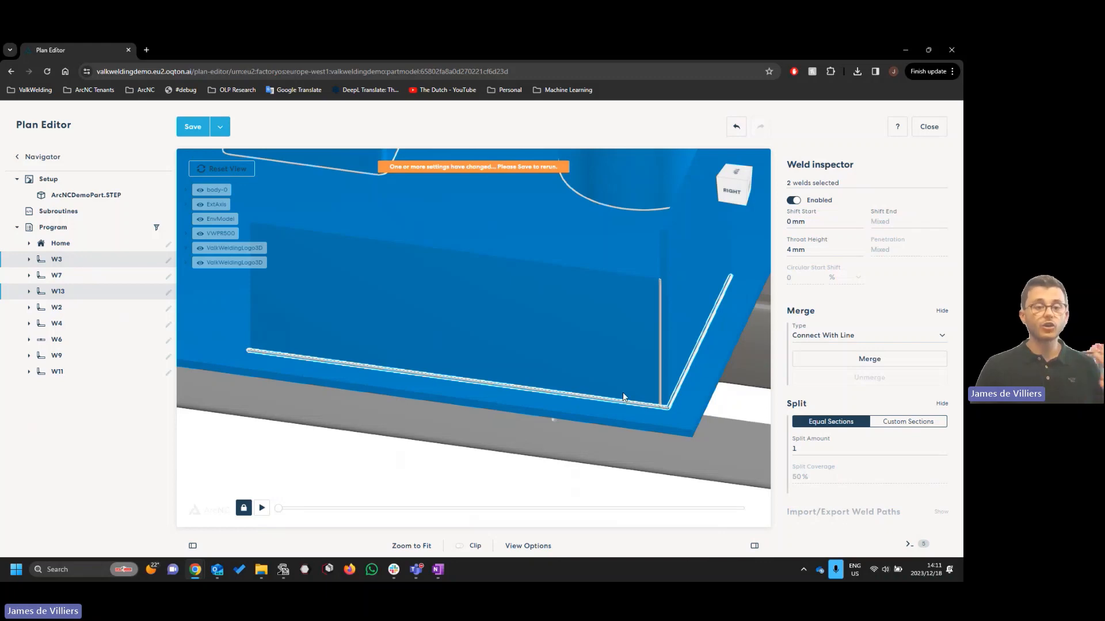
pyautogui.click(840, 365)
pyautogui.click(670, 409)
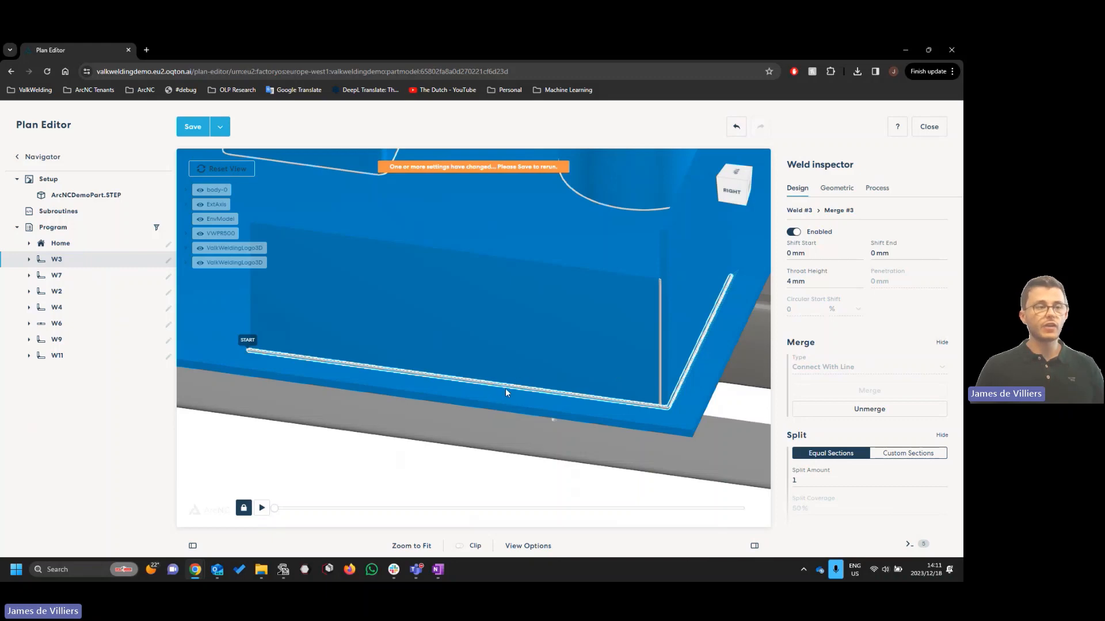
# Inspect the merged W3 weld from its start around the corner, and unmerge it
pyautogui.scroll(-2, 505, 392)
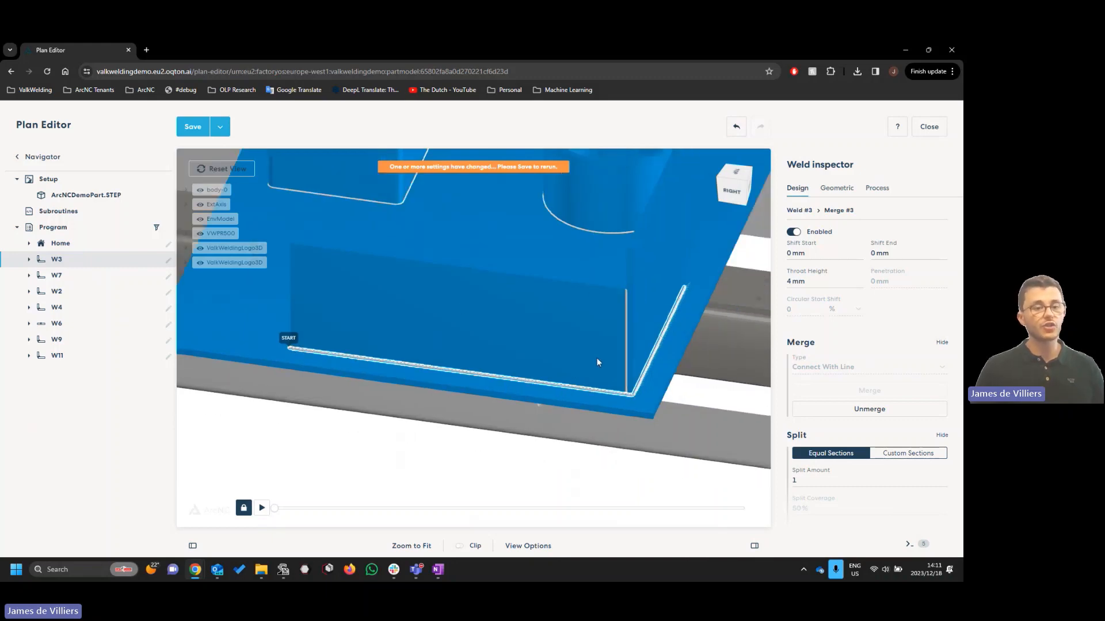
pyautogui.moveTo(476, 336); pyautogui.dragTo(328, 386)
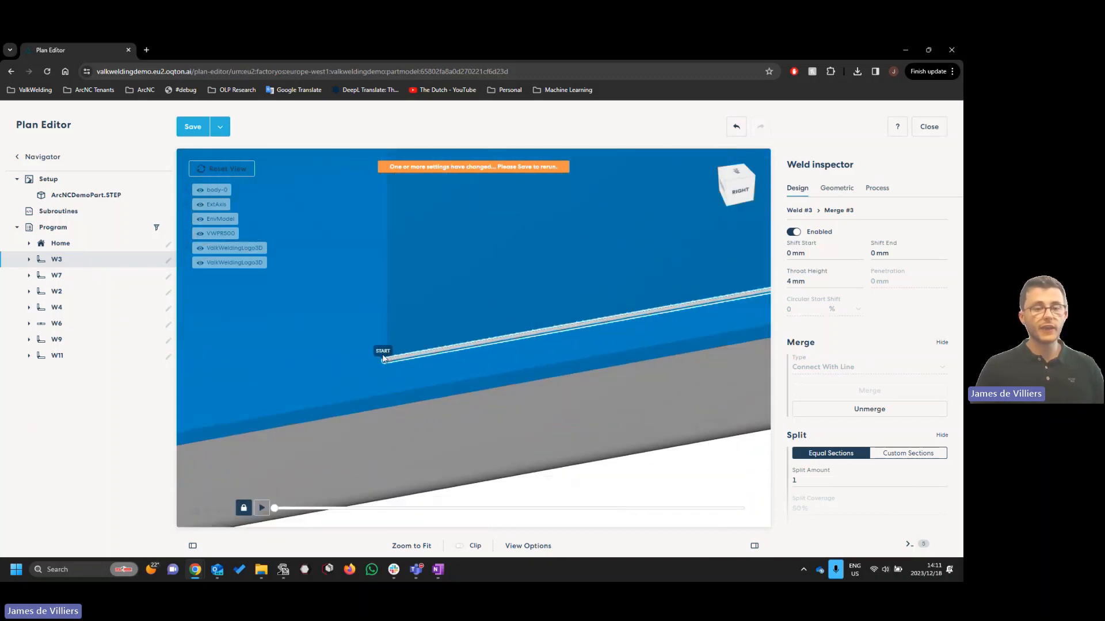
pyautogui.scroll(-3, 447, 331)
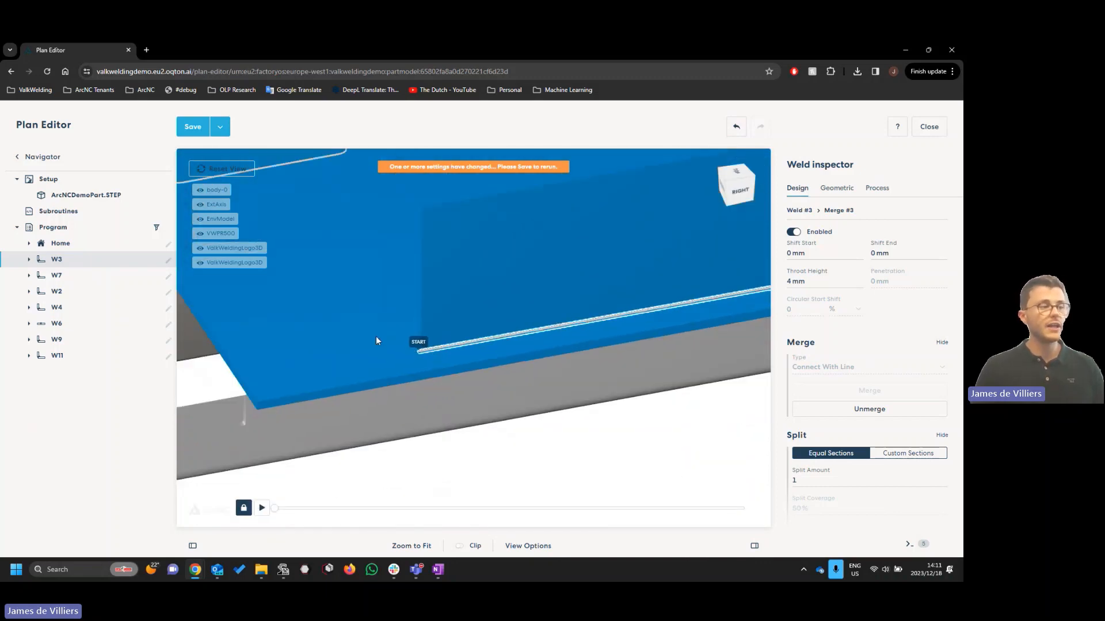
pyautogui.moveTo(512, 309); pyautogui.dragTo(447, 384, button='right')
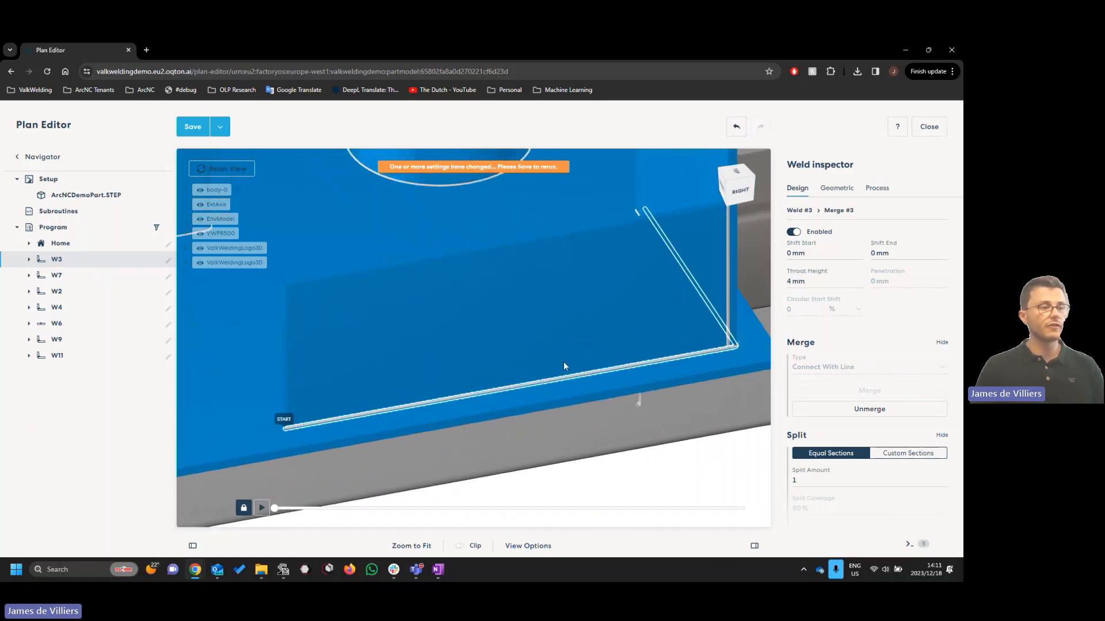
pyautogui.scroll(-2, 564, 361)
pyautogui.moveTo(605, 361); pyautogui.dragTo(557, 353)
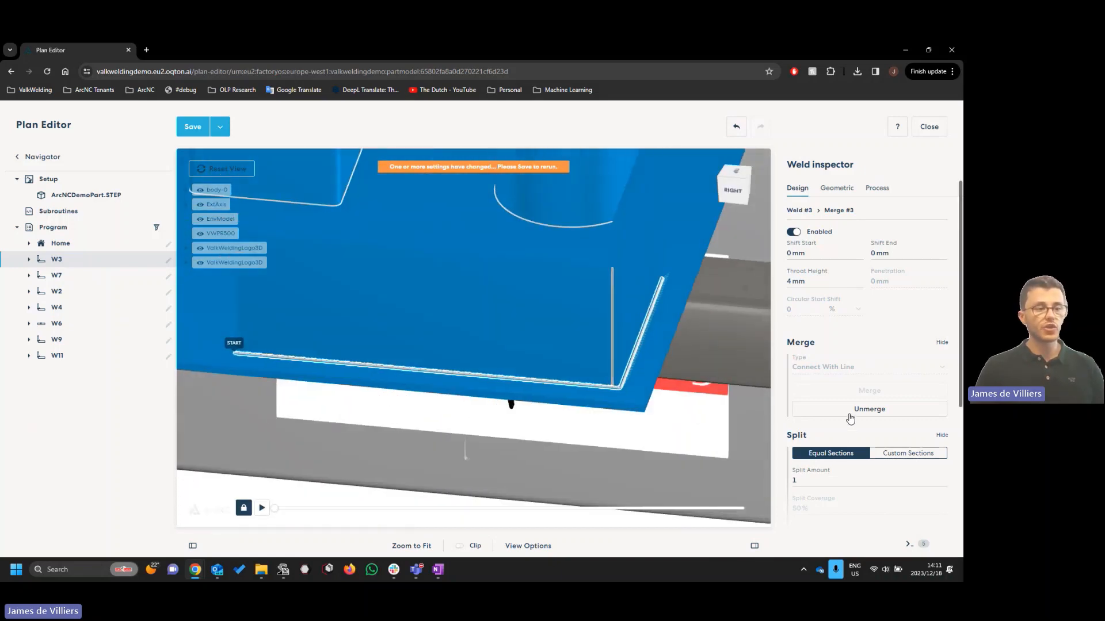
pyautogui.click(853, 409)
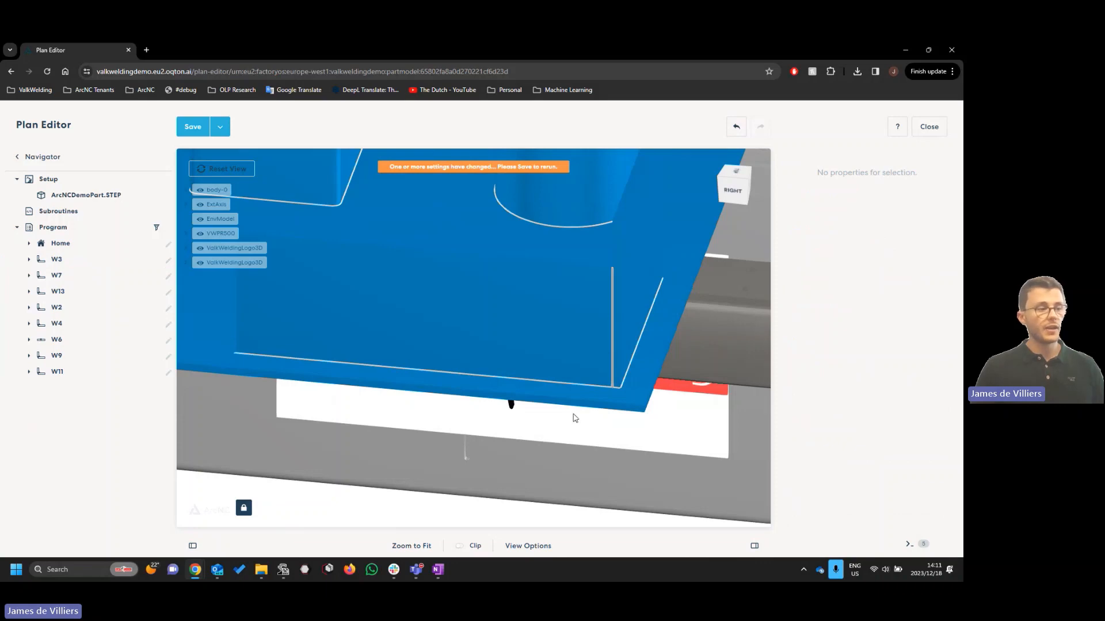
# Merge welds W3 and W13 again with the Connect With Line type, and select the merged W3 in the program
pyautogui.click(592, 386)
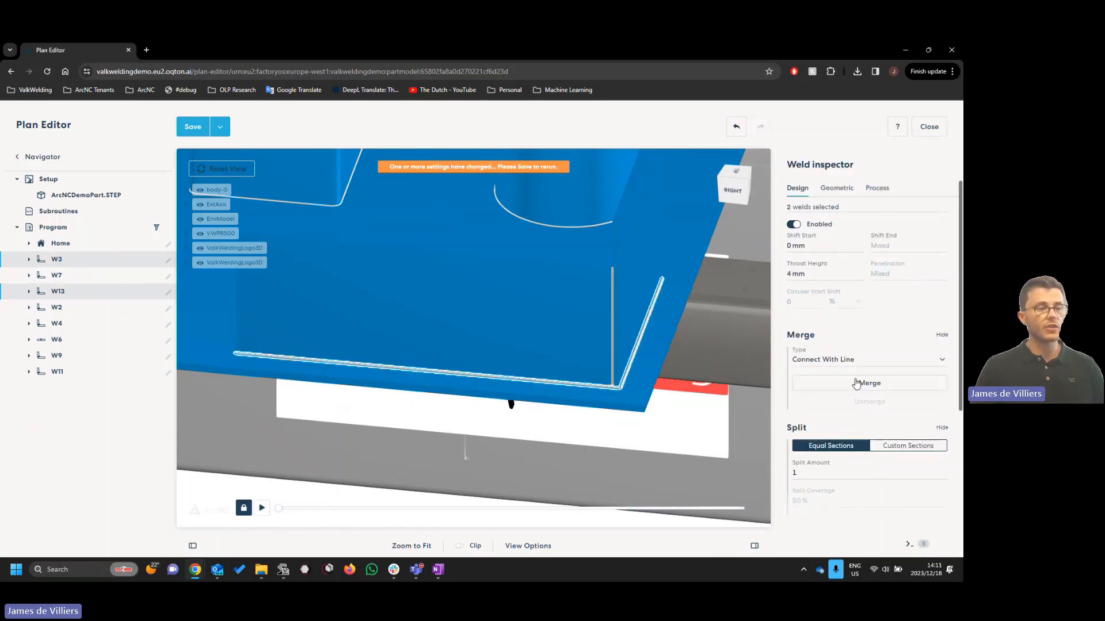
pyautogui.click(856, 385)
pyautogui.click(564, 322)
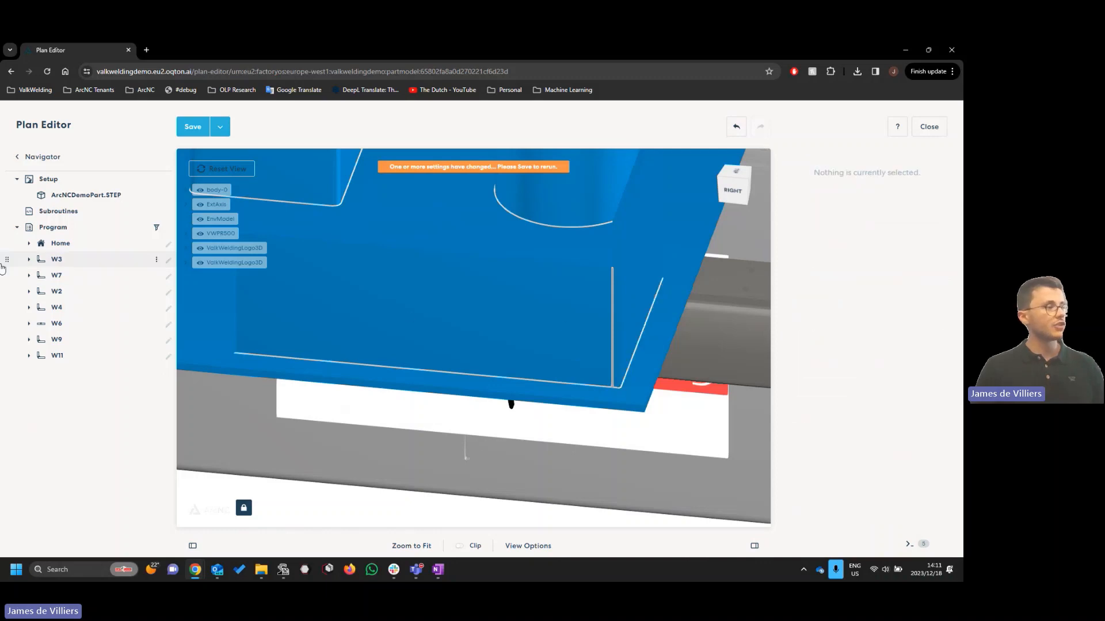
pyautogui.click(71, 266)
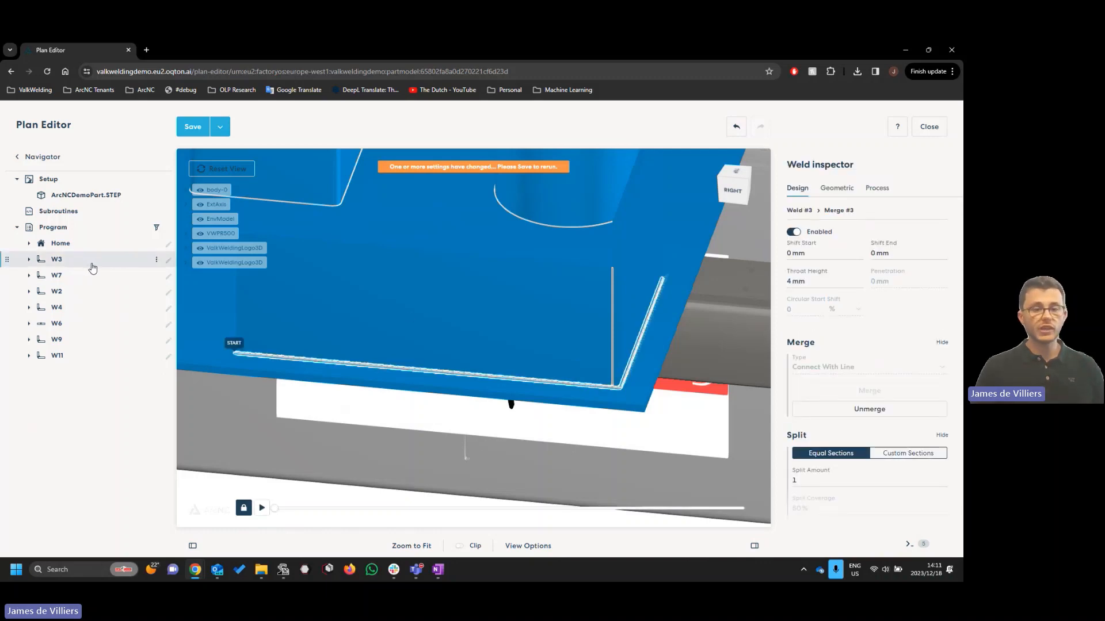
# Merge welds W2 and W11 on the other side of the corner plates using Connect With Line
pyautogui.moveTo(458, 298); pyautogui.dragTo(644, 292)
pyautogui.click(491, 185)
pyautogui.keyDown('ctrl'); pyautogui.click(546, 211); pyautogui.keyUp('ctrl')
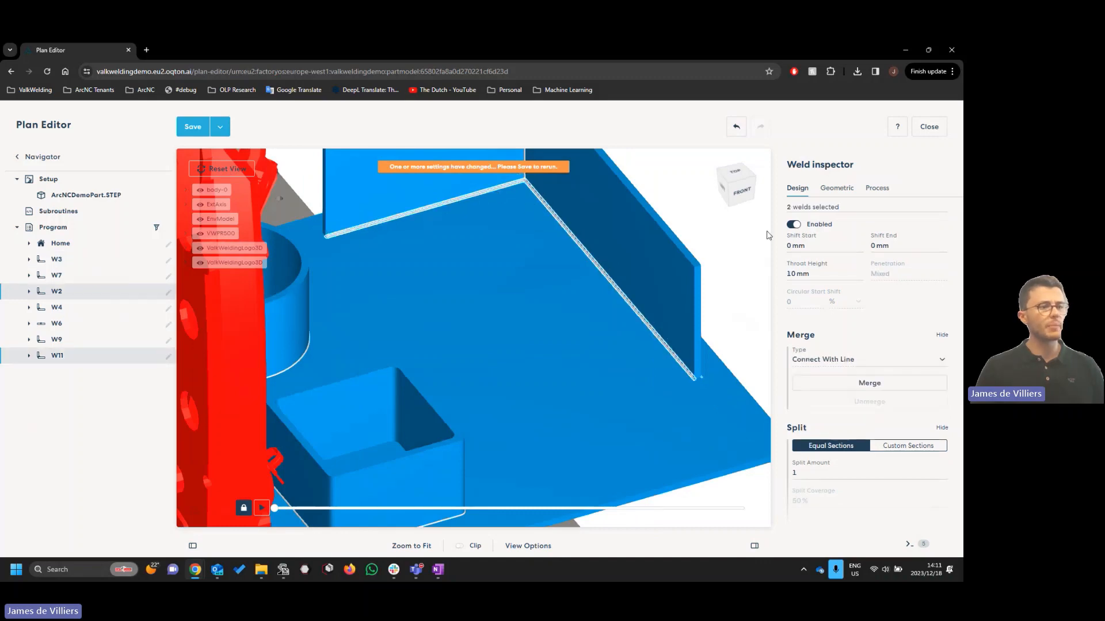
pyautogui.click(870, 383)
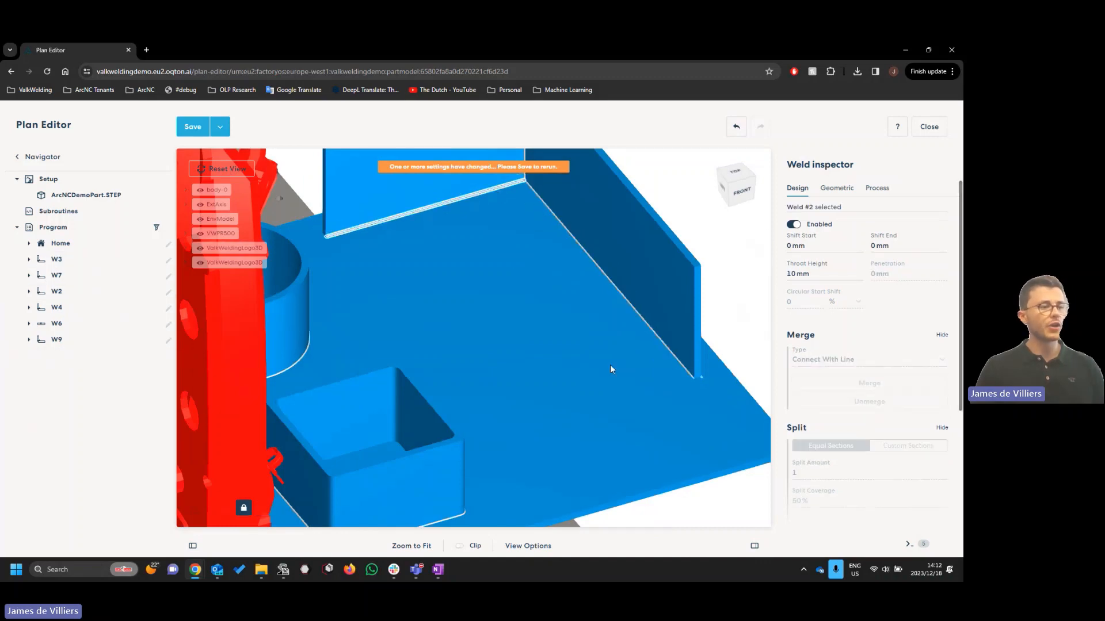
pyautogui.click(654, 337)
pyautogui.moveTo(644, 382); pyautogui.dragTo(574, 365)
pyautogui.click(612, 323)
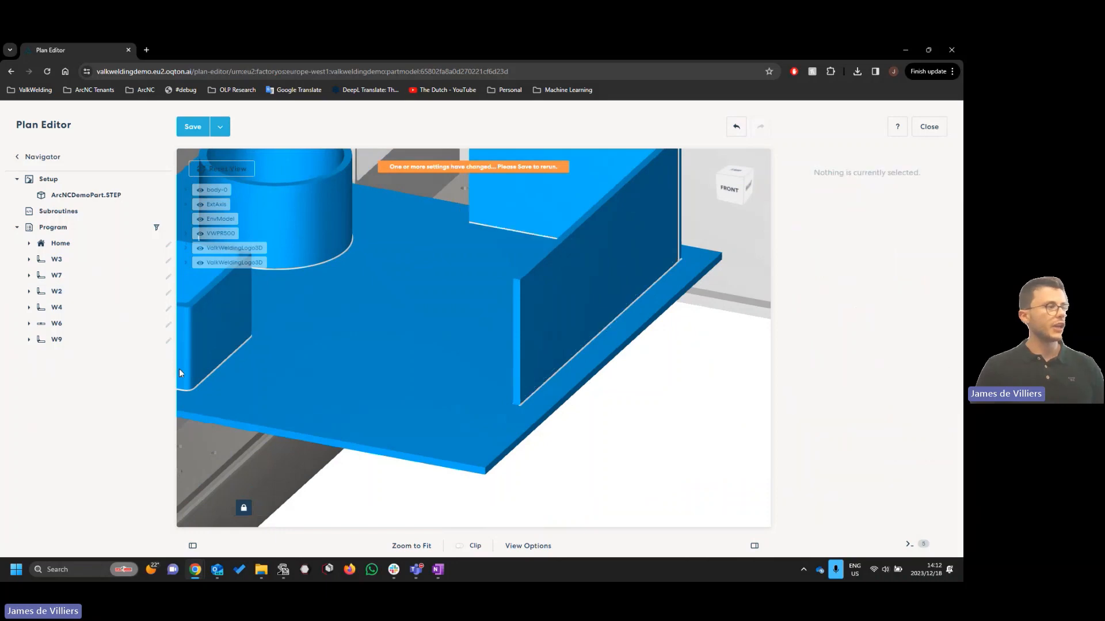
# Select all the program's welds together to highlight them on the whole part, and clear the selection
pyautogui.scroll(-5, 395, 313)
pyautogui.moveTo(394, 314); pyautogui.dragTo(574, 361, button='right')
pyautogui.scroll(-2, 574, 361)
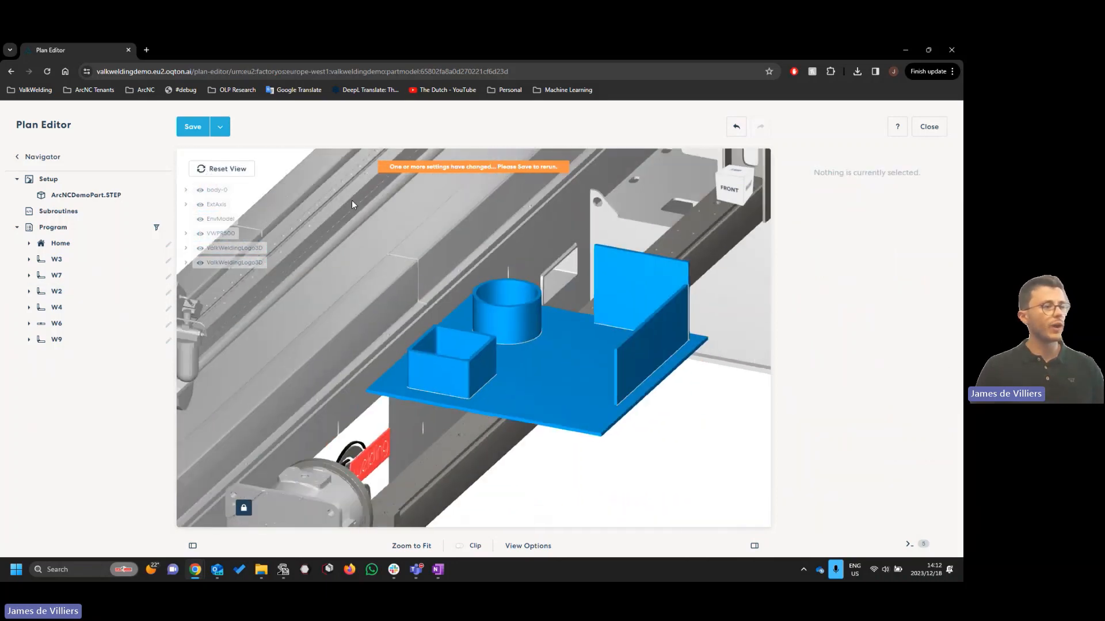
pyautogui.hotkey('ctrl', 'a')
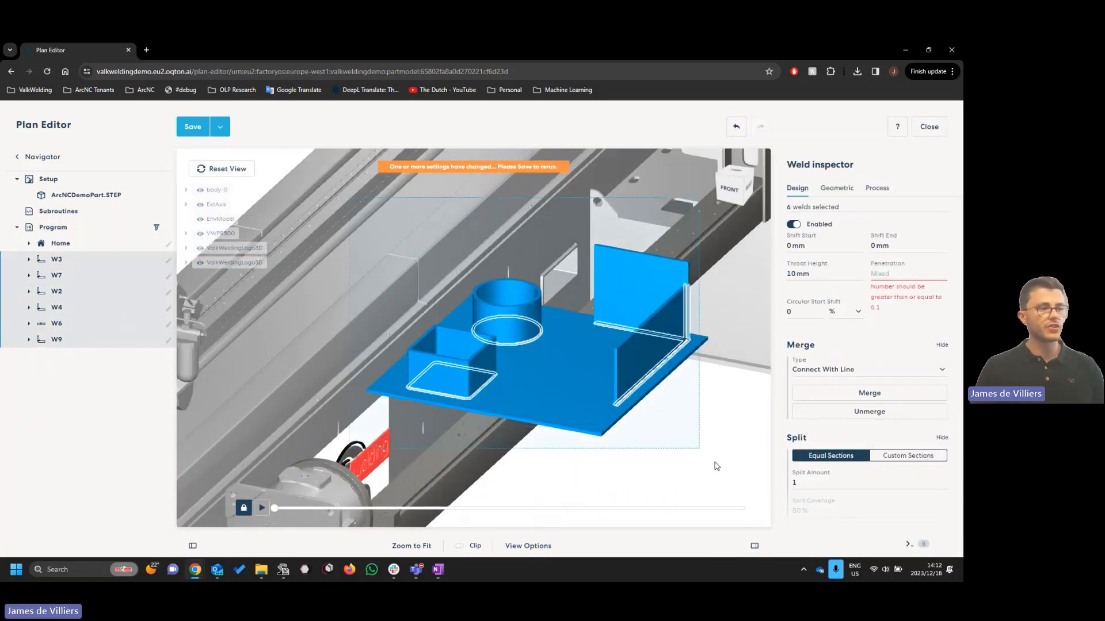
pyautogui.click(703, 431)
# Split the vertical corner weld W6 into 3 equal sections
pyautogui.moveTo(703, 430); pyautogui.dragTo(506, 430)
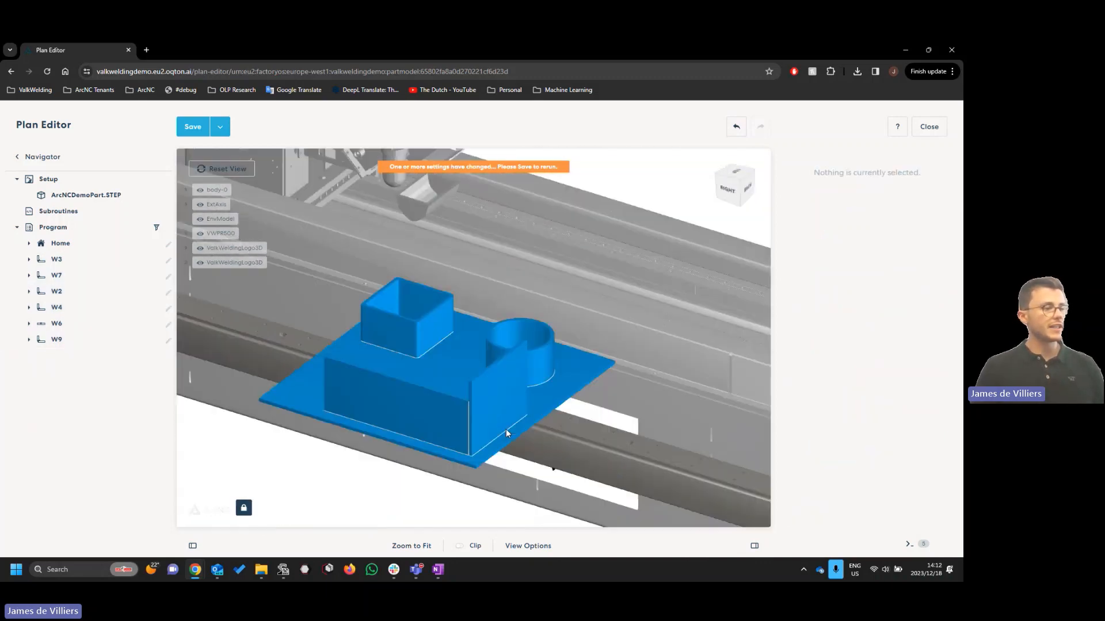
pyautogui.scroll(4, 505, 429)
pyautogui.click(465, 468)
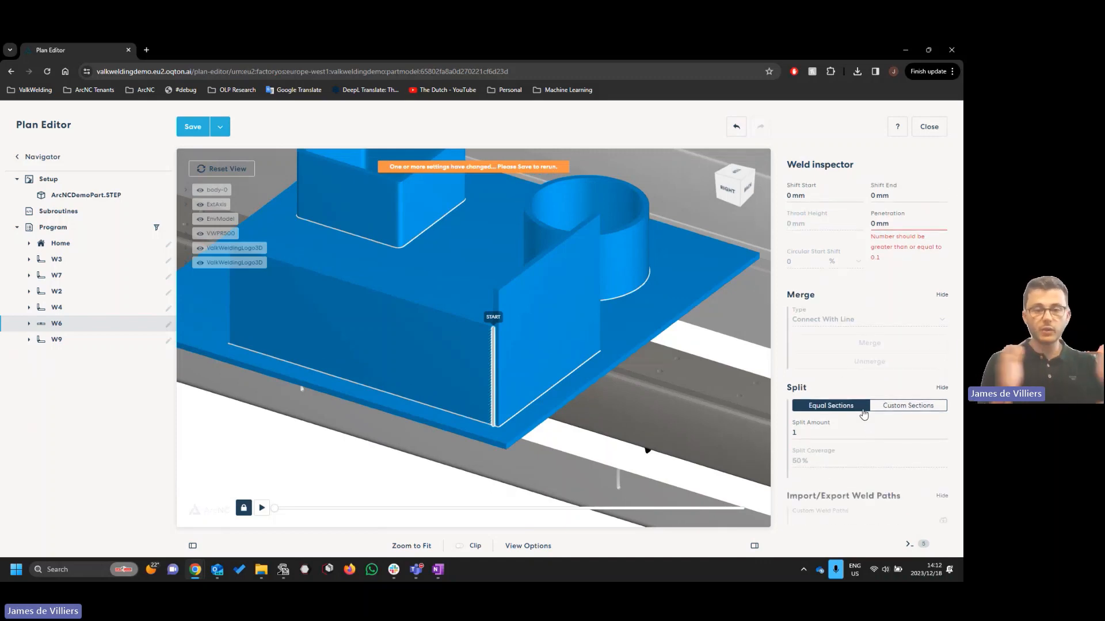
pyautogui.doubleClick(795, 432)
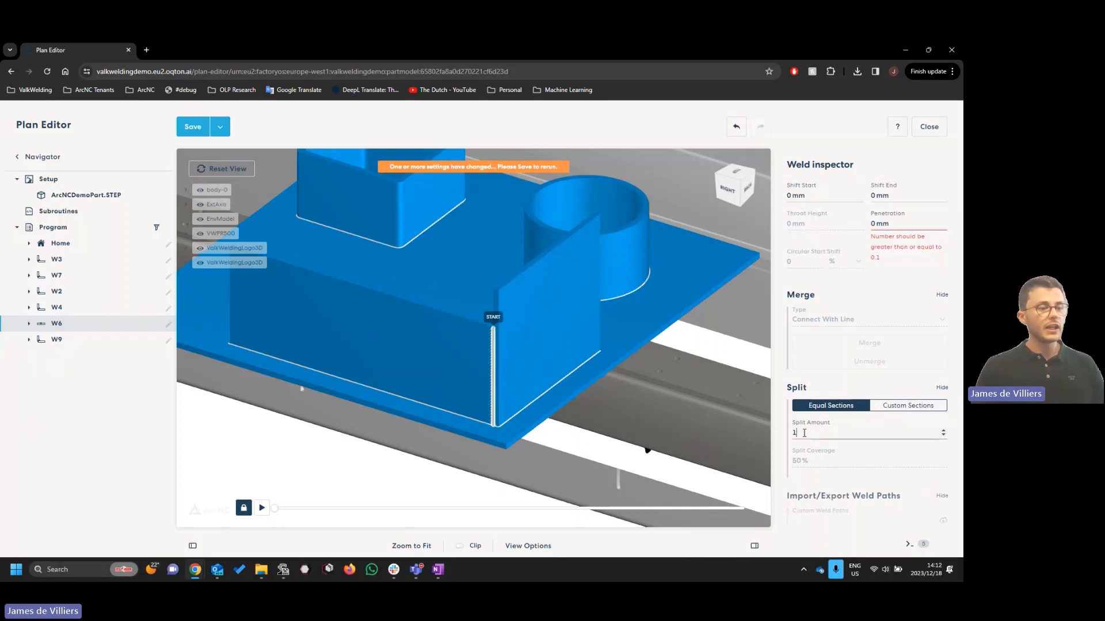
pyautogui.write('3')
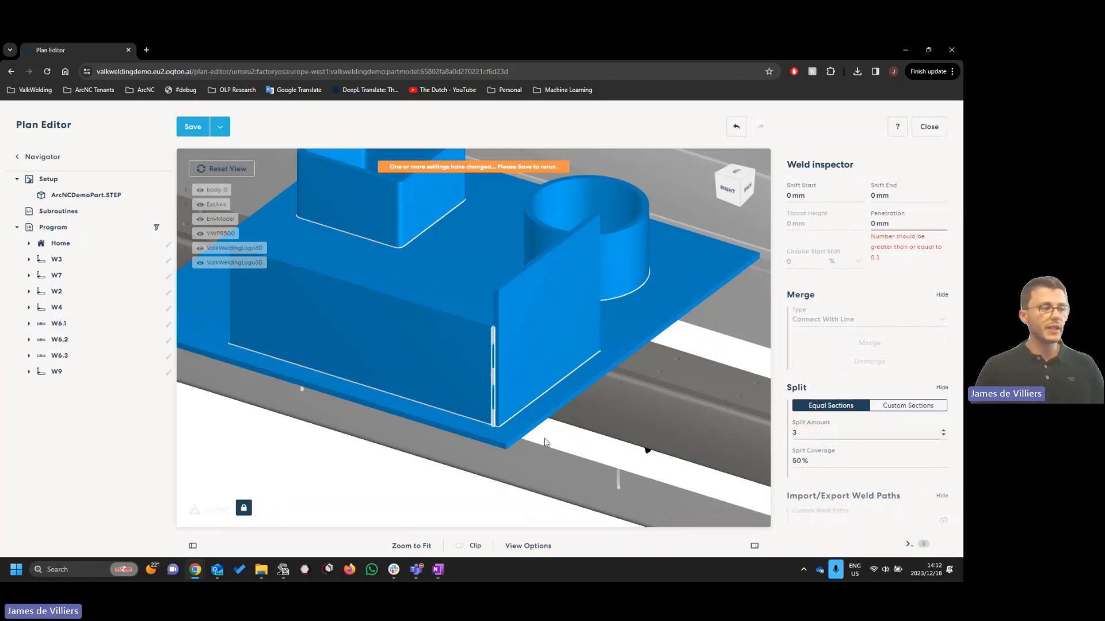
# Split the middle section W6.2 of the vertical corner weld into 3 equal sections
pyautogui.scroll(5, 545, 442)
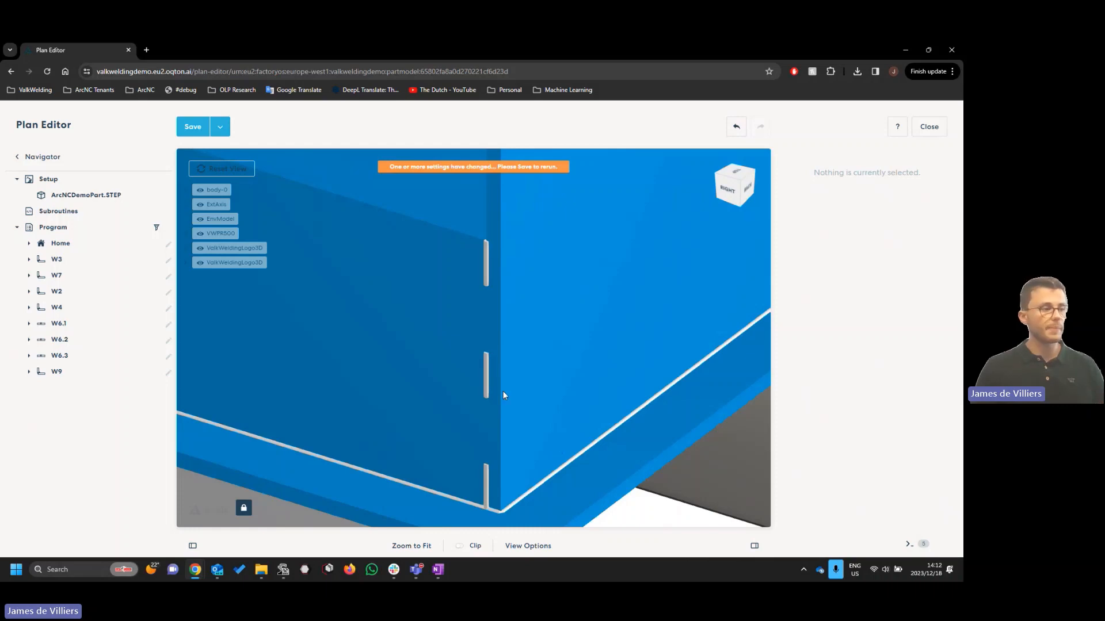
pyautogui.click(487, 384)
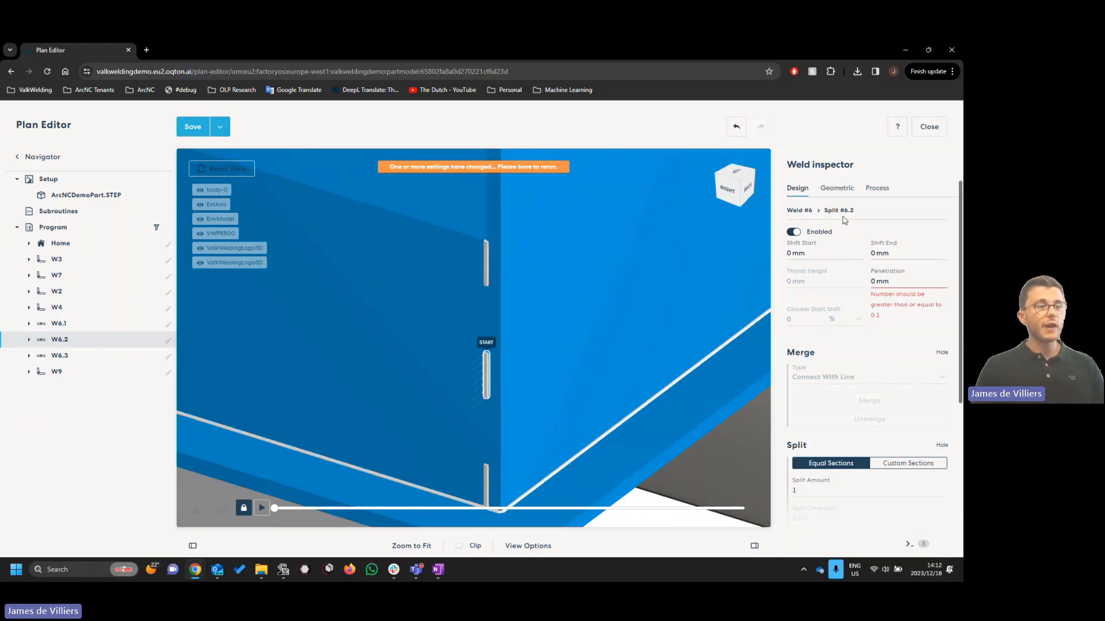
pyautogui.scroll(-1, 843, 388)
pyautogui.scroll(-1, 843, 388)
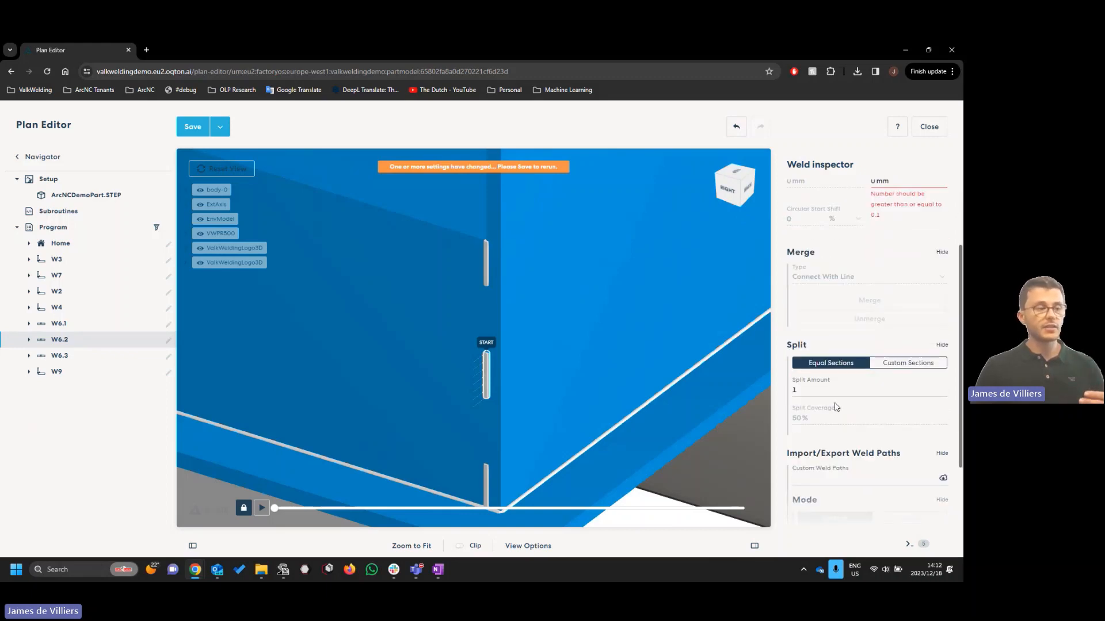
pyautogui.click(807, 393)
pyautogui.moveTo(817, 390); pyautogui.dragTo(793, 390)
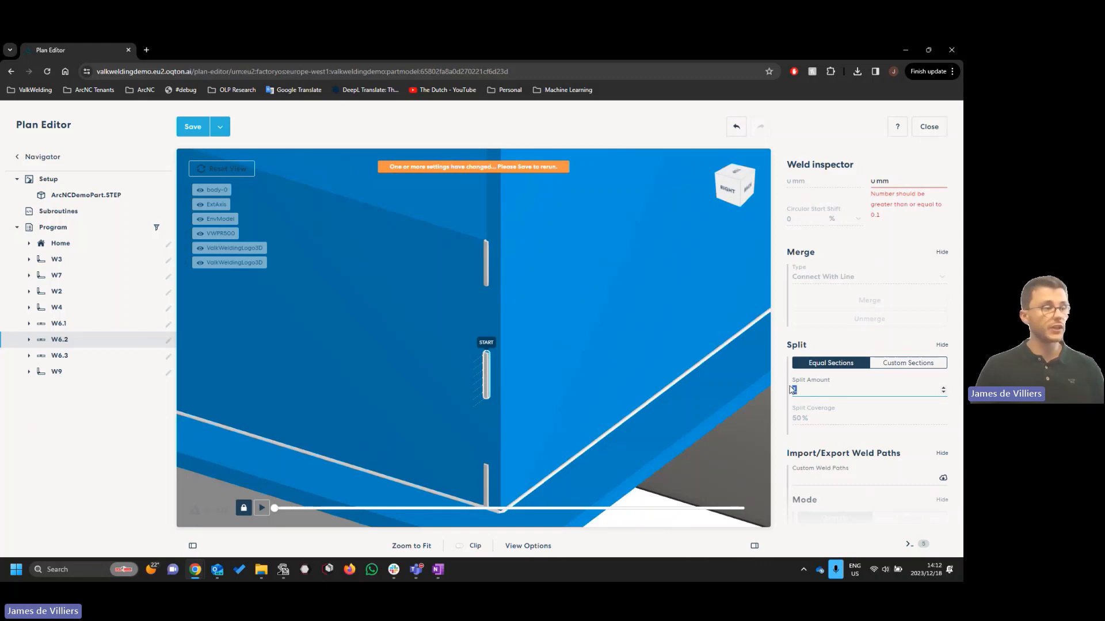
pyautogui.write('3')
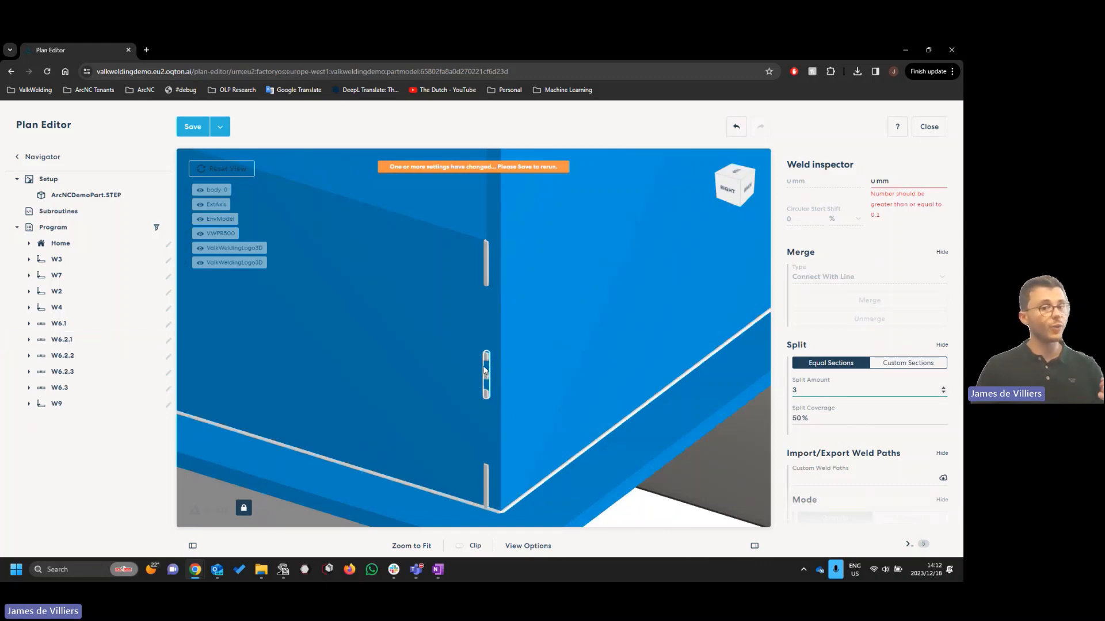
# Undo the last split of the middle section W6.2 of the vertical corner weld
pyautogui.scroll(1, 488, 371)
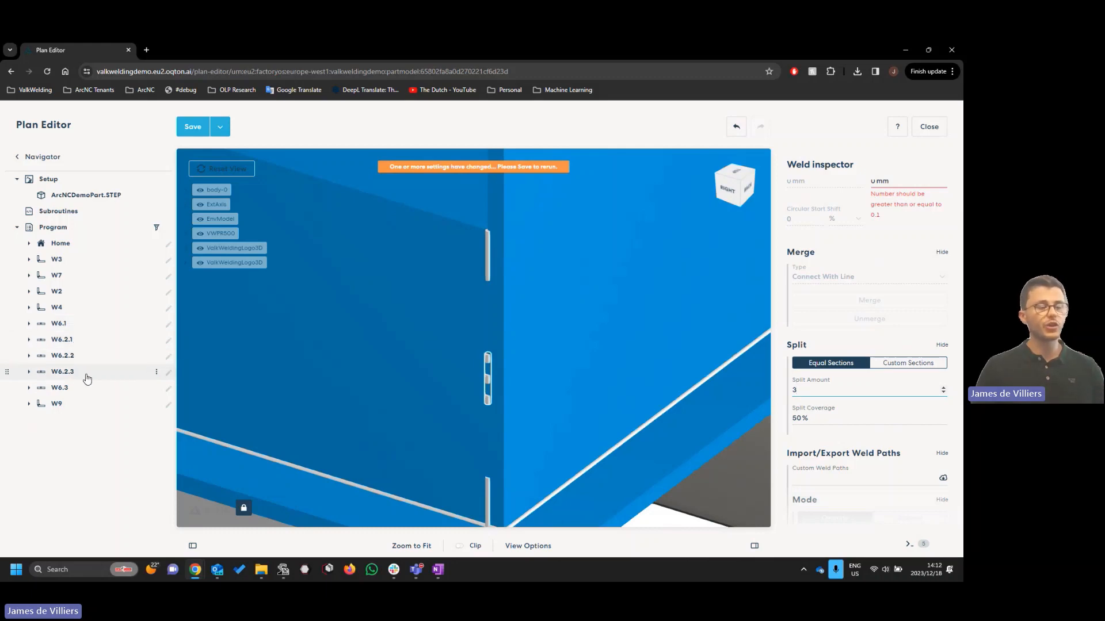
pyautogui.click(737, 126)
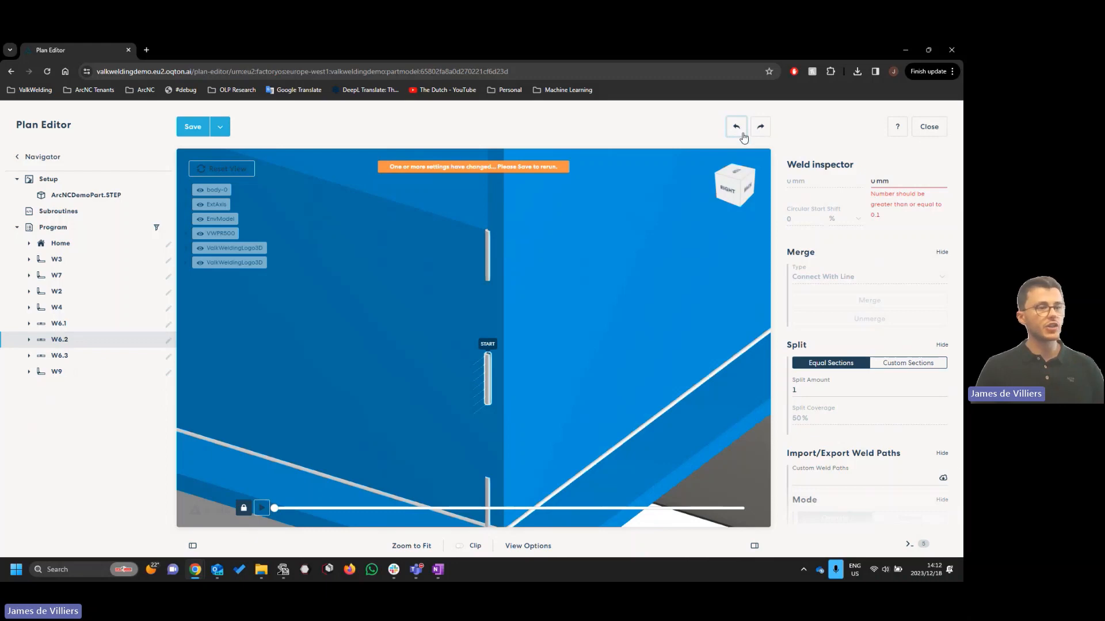
pyautogui.scroll(2, 848, 358)
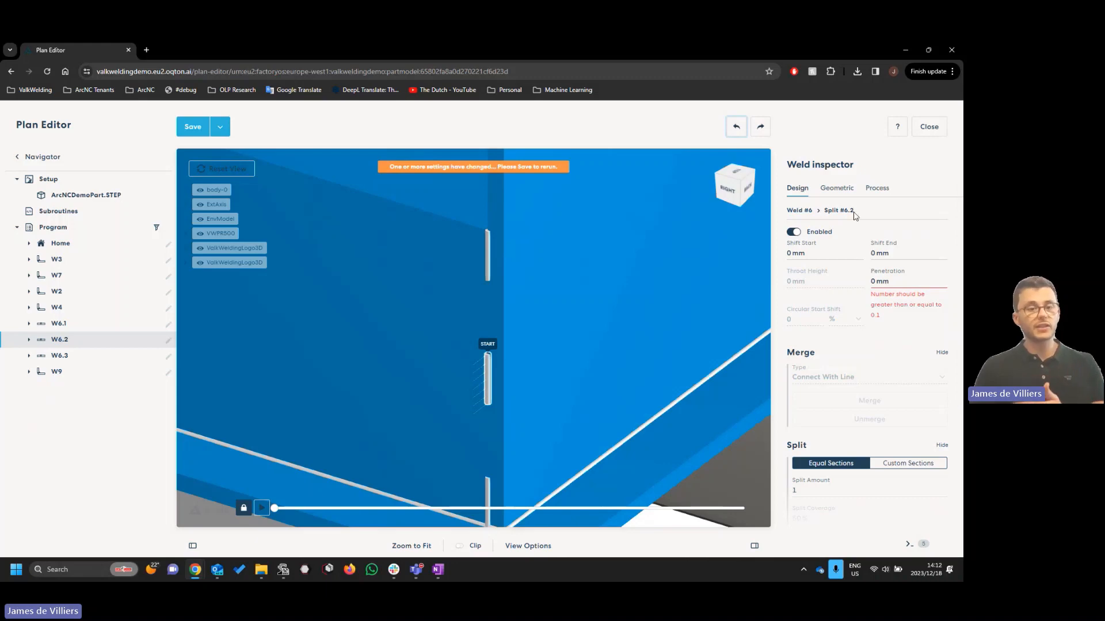
# Select the whole parent weld #6 instead of its split section and set its split amount to 1
pyautogui.click(806, 212)
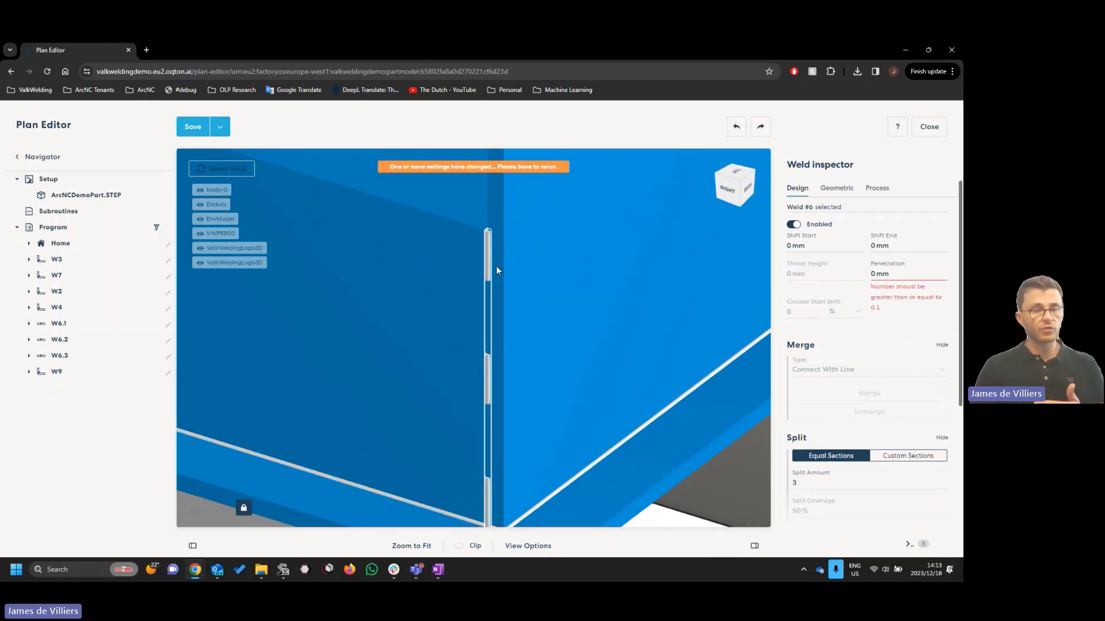
pyautogui.scroll(-2, 840, 384)
pyautogui.click(820, 388)
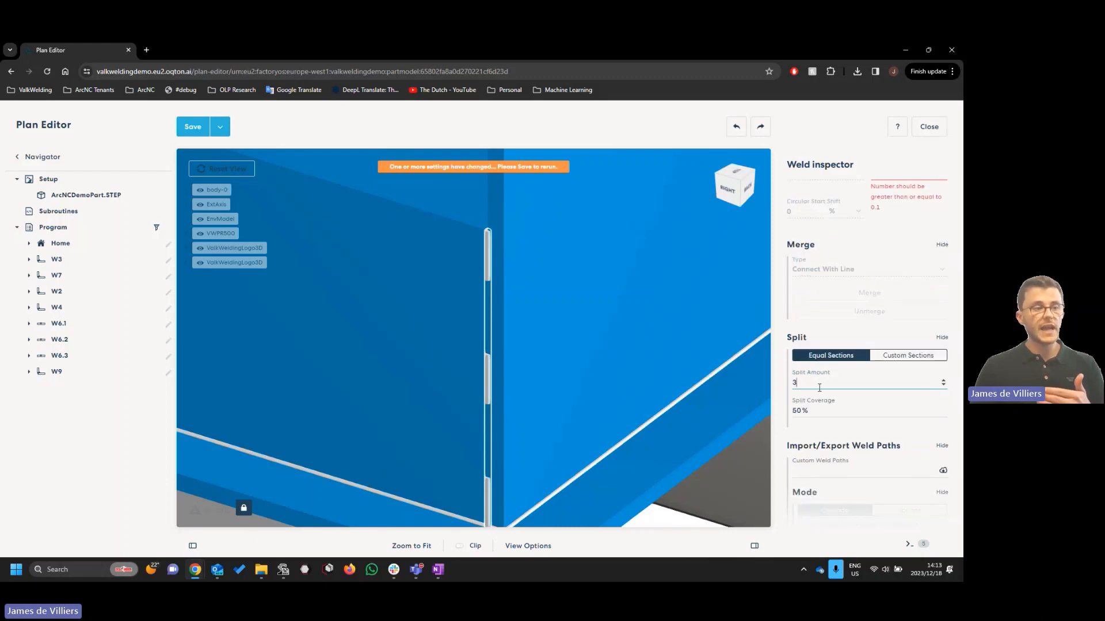
pyautogui.press('BackSpace')
pyautogui.write('1')
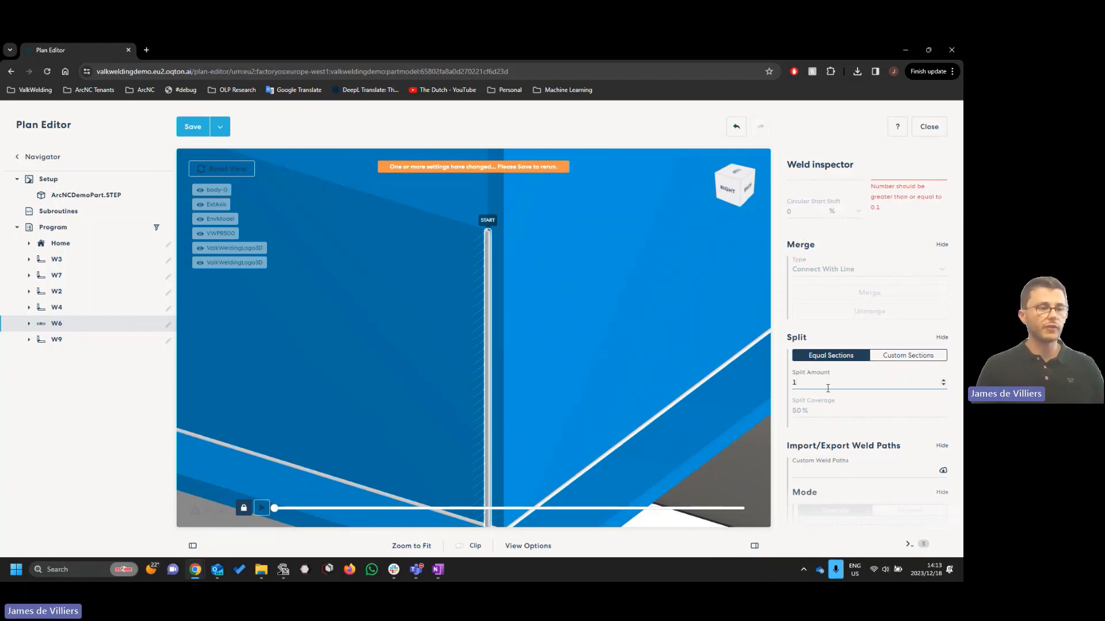
# Split the vertical corner weld W6 into 3 equal sections with a split coverage of 40%
pyautogui.doubleClick(791, 383)
pyautogui.write('3')
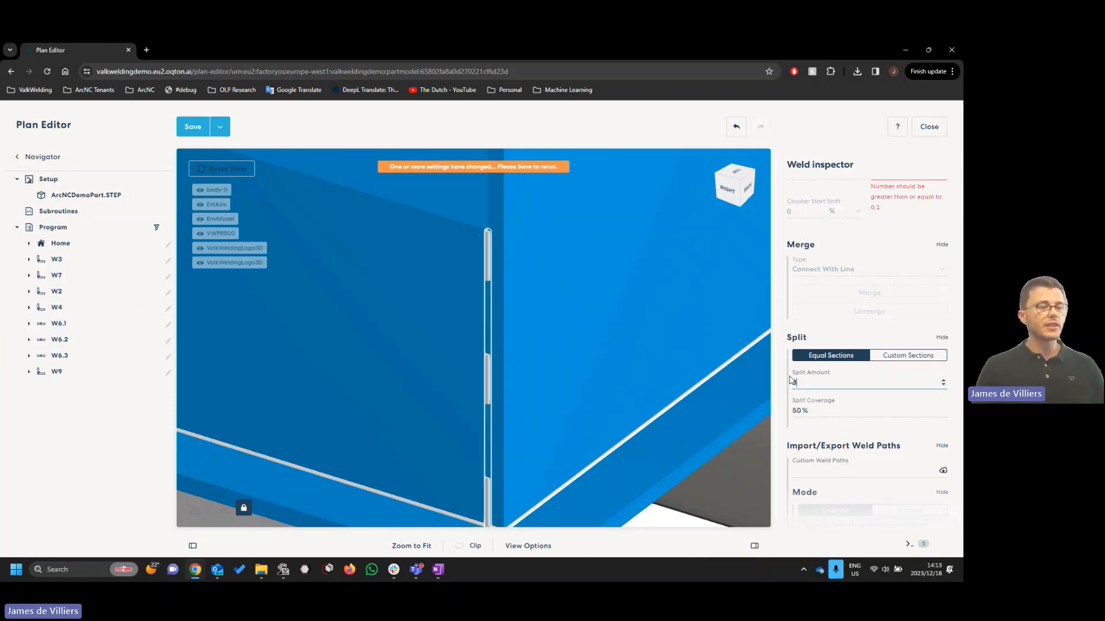
pyautogui.doubleClick(796, 361)
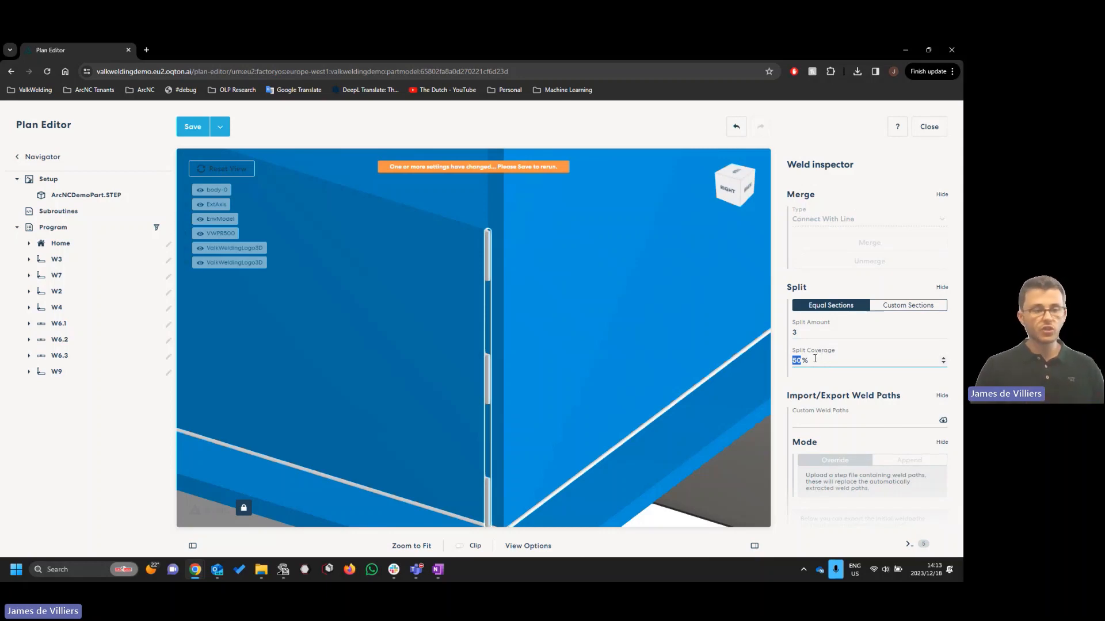
pyautogui.write('40')
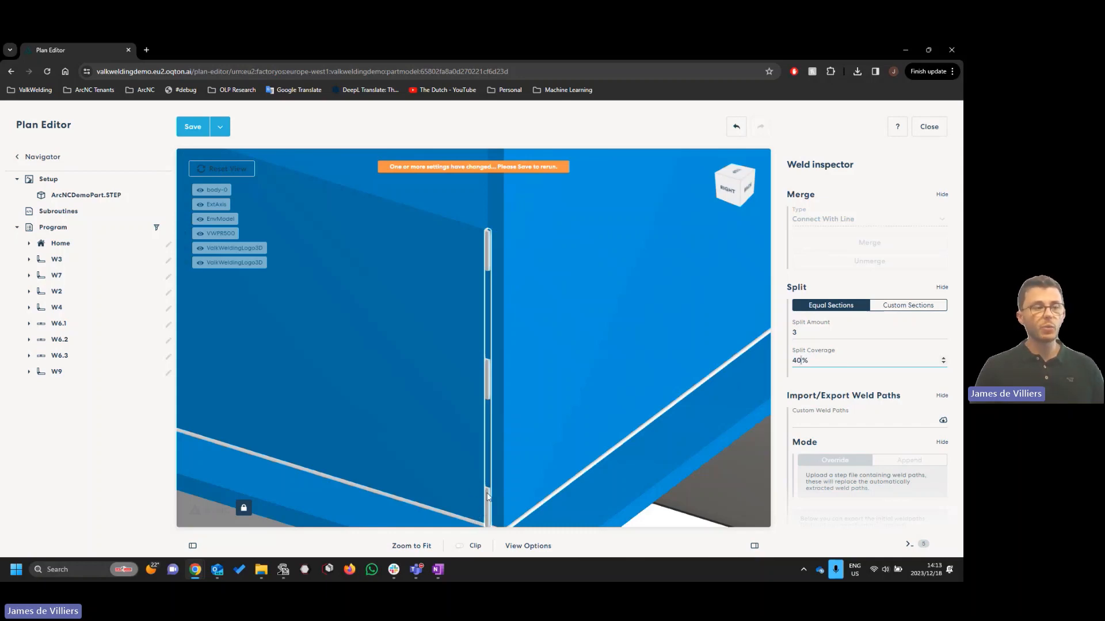
# Try split coverages of 70% and 10% on the three-section corner weld W6
pyautogui.doubleClick(796, 361)
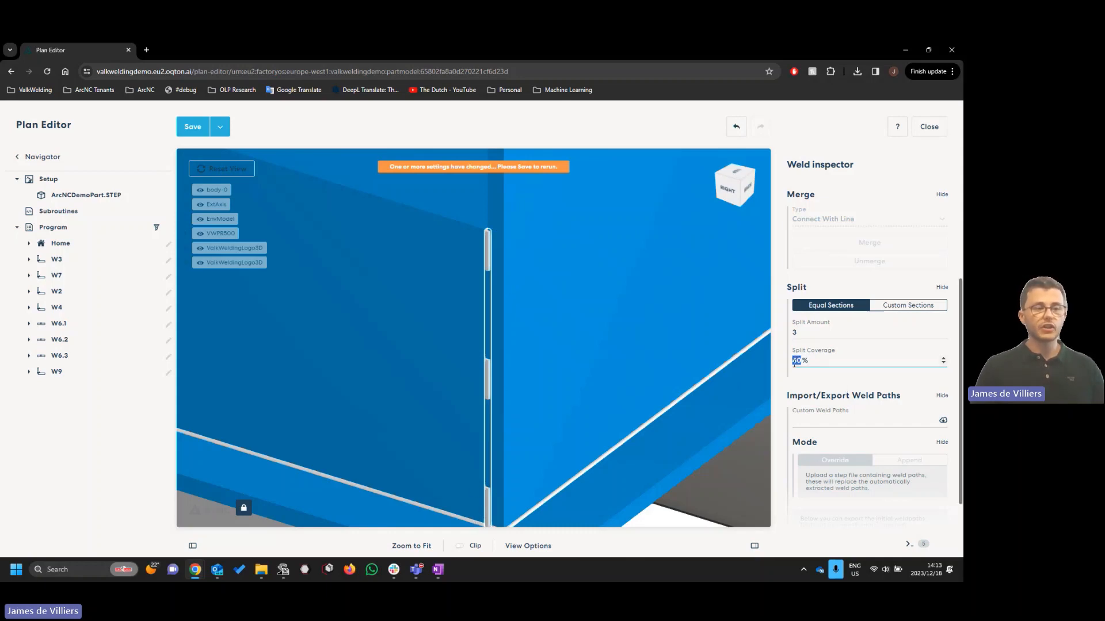
pyautogui.write('70')
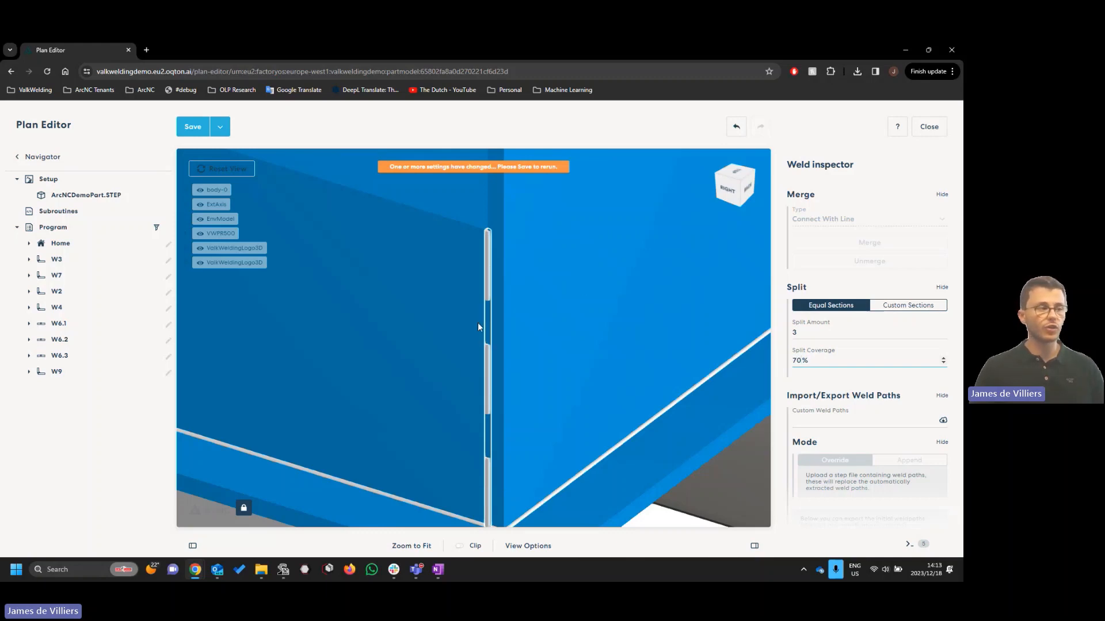
pyautogui.moveTo(804, 361); pyautogui.dragTo(788, 361)
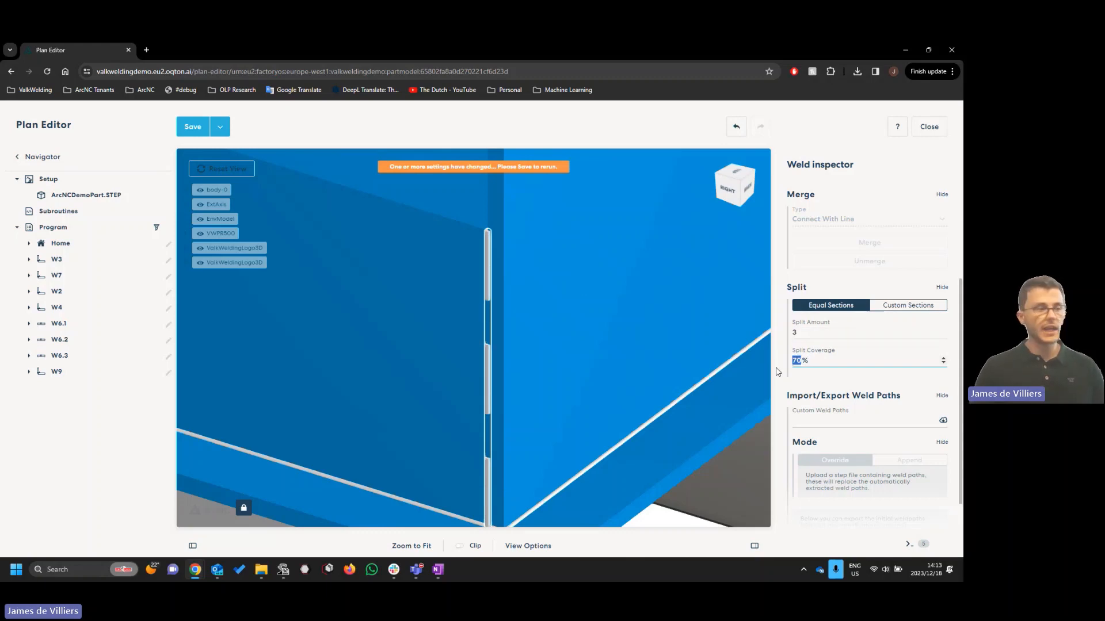
pyautogui.write('10')
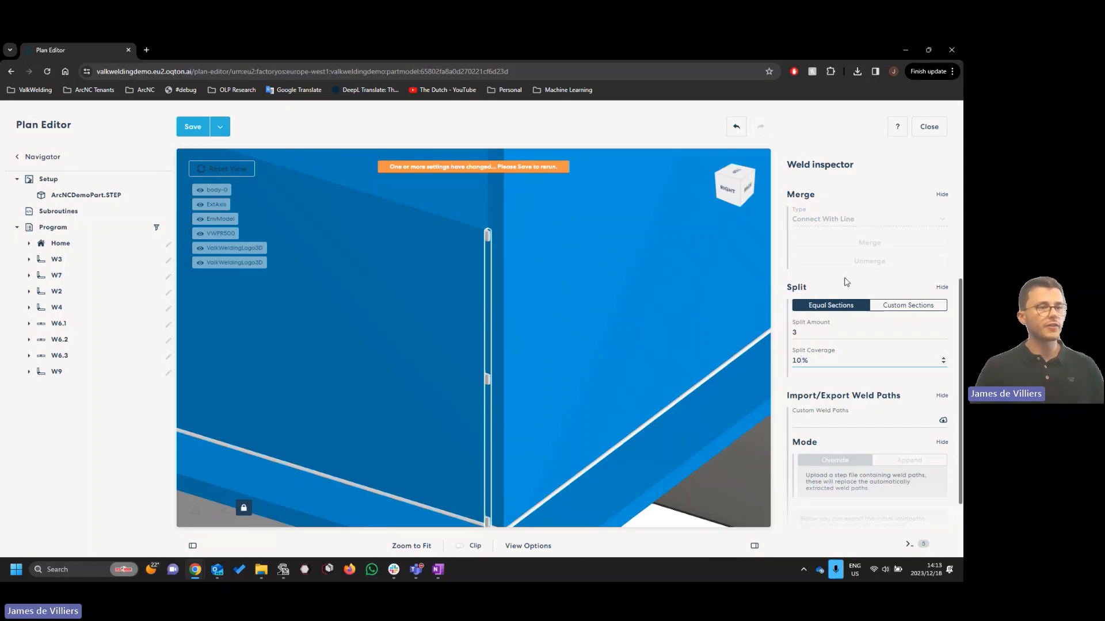
# Return the vertical corner weld W6 to a single weld with a split amount of 1
pyautogui.scroll(3, 846, 282)
pyautogui.scroll(-2, 839, 279)
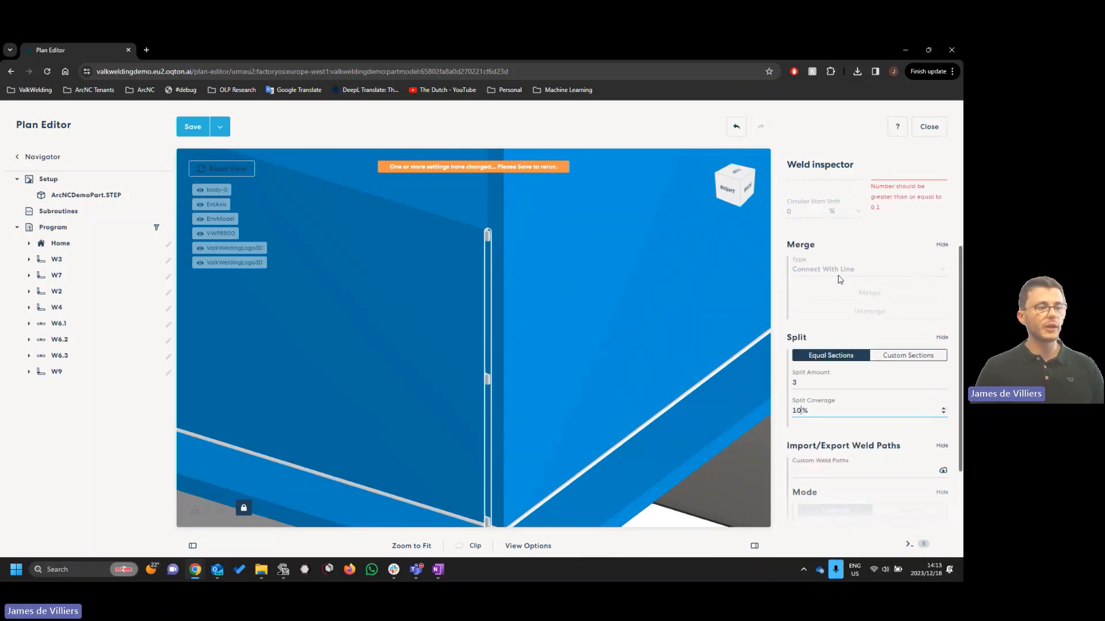
pyautogui.moveTo(805, 382); pyautogui.dragTo(775, 386)
pyautogui.write('1')
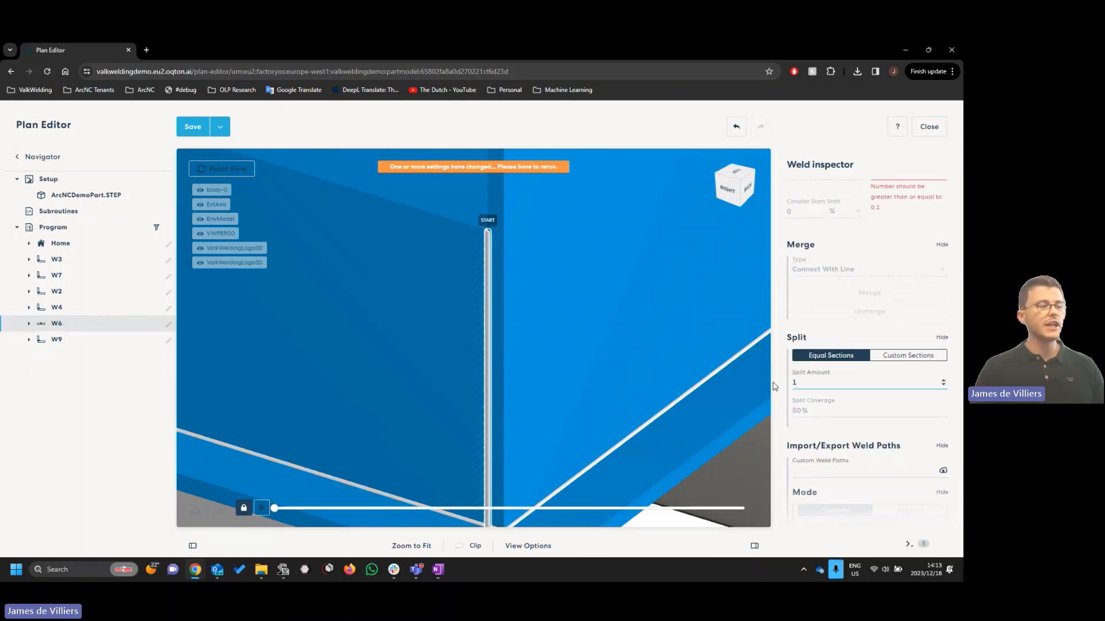
# Select the merged weld W3 along the base of the corner plates and save the plan to rerun it
pyautogui.scroll(-10, 665, 426)
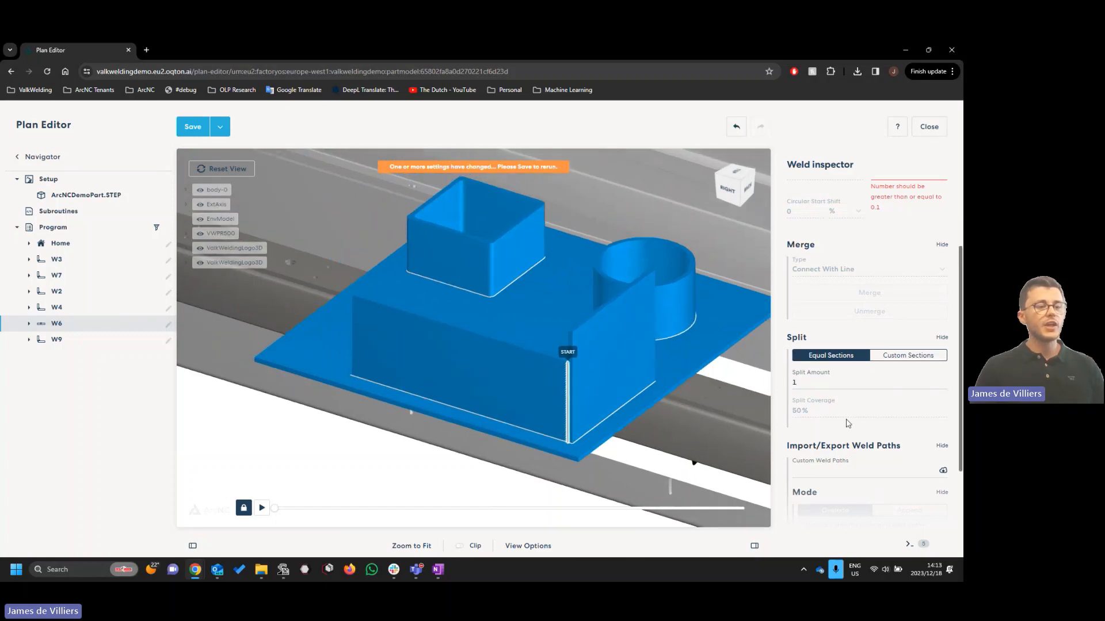
pyautogui.scroll(2, 844, 418)
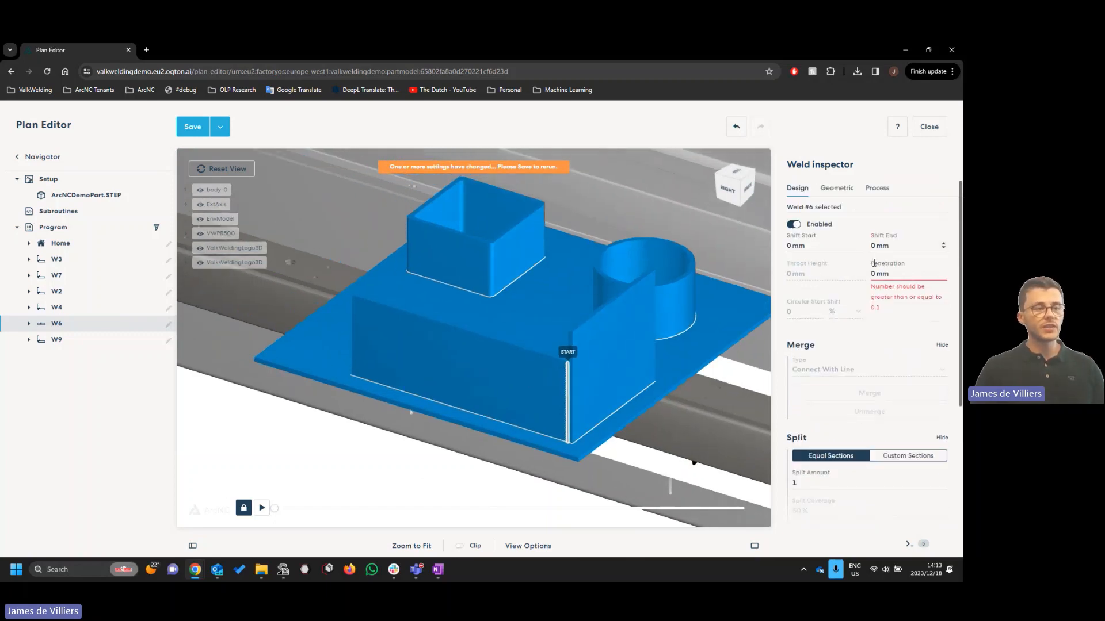
pyautogui.click(610, 418)
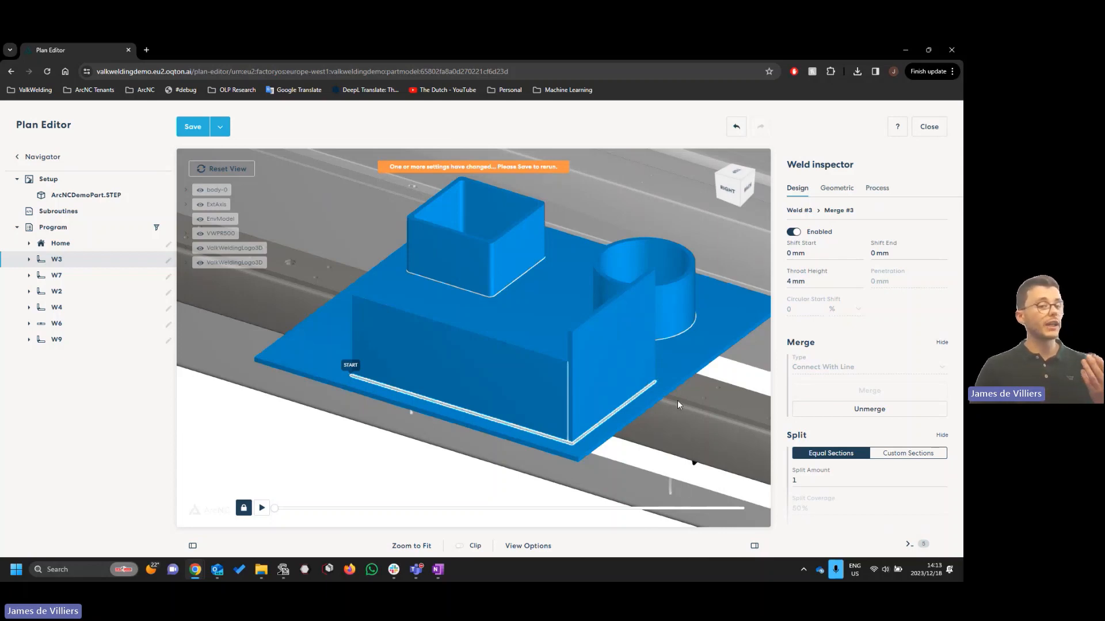
pyautogui.click(197, 135)
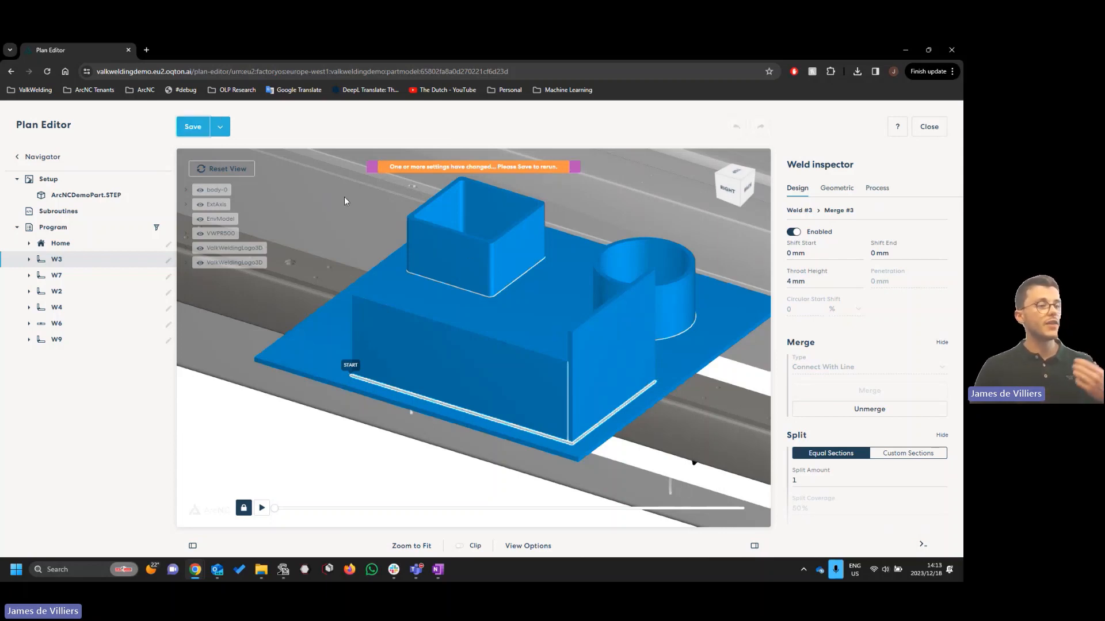
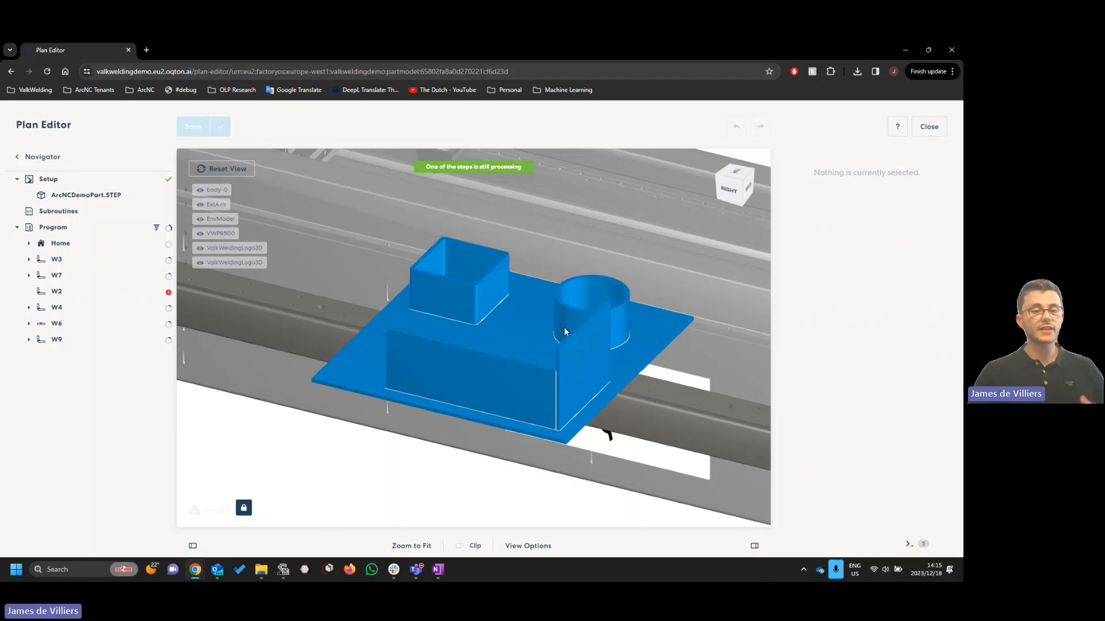
# Open the geometric settings of merged weld W3 and review its options through to the external axis settings
pyautogui.click(81, 259)
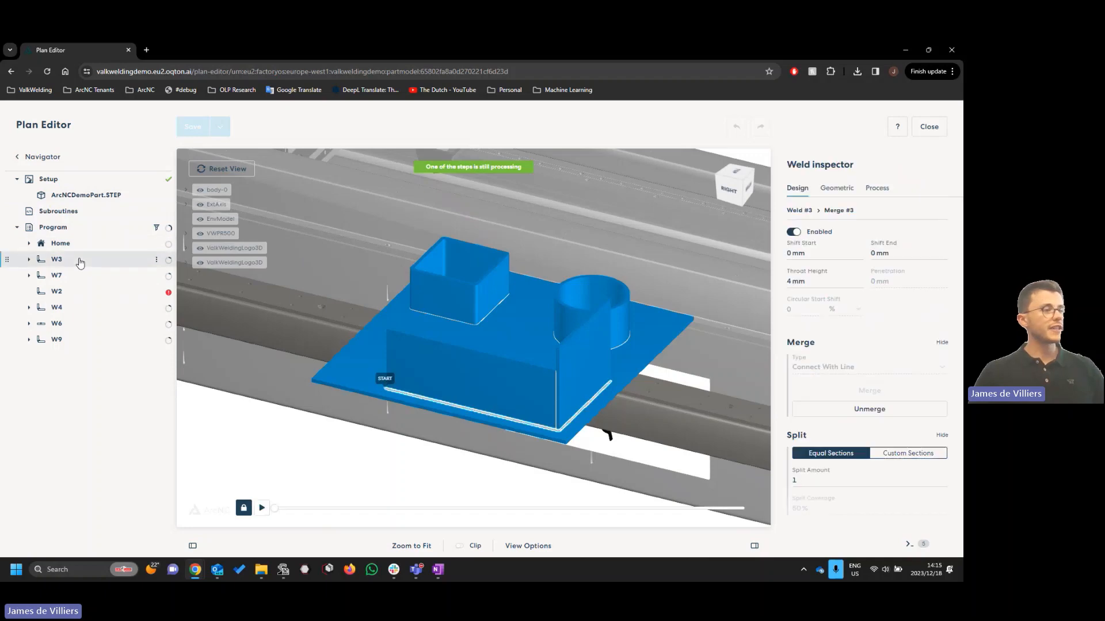
pyautogui.click(835, 190)
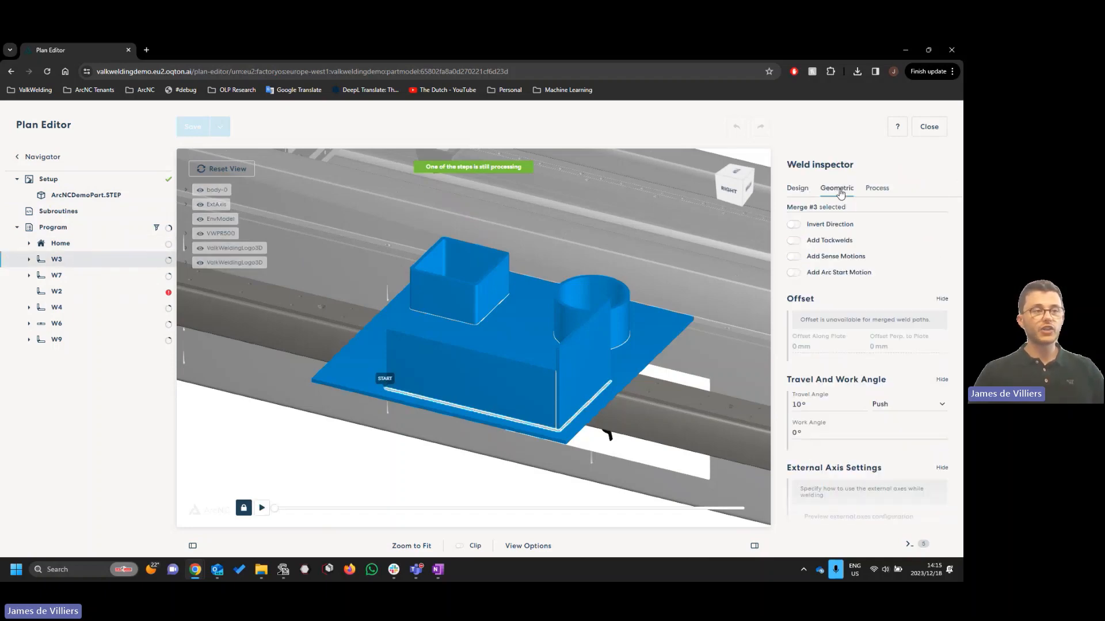
pyautogui.scroll(-3, 866, 247)
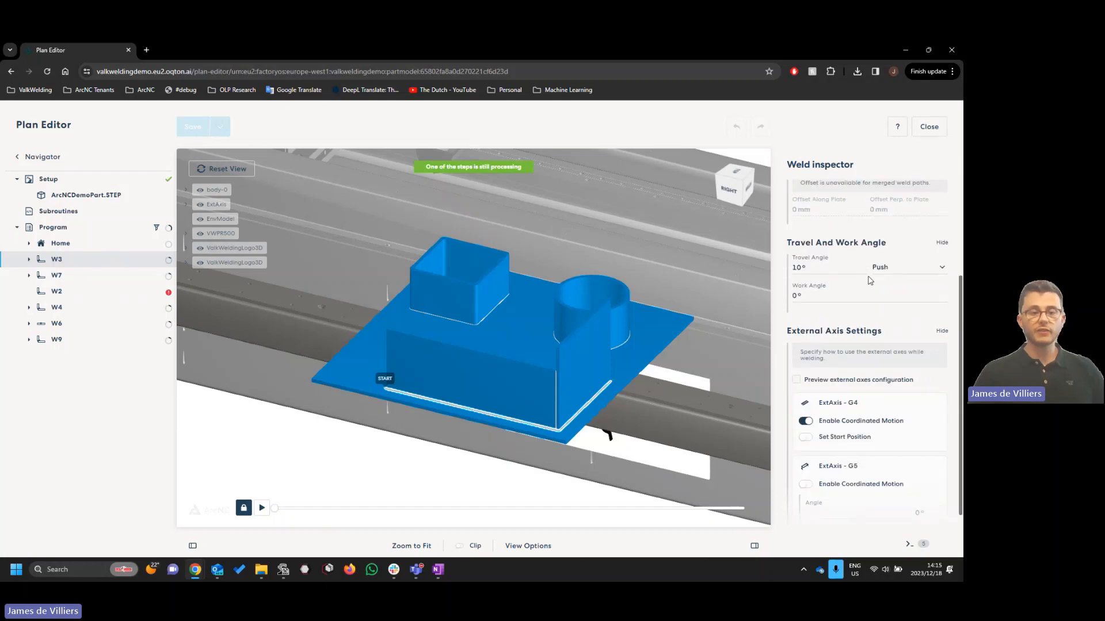
pyautogui.scroll(3, 886, 239)
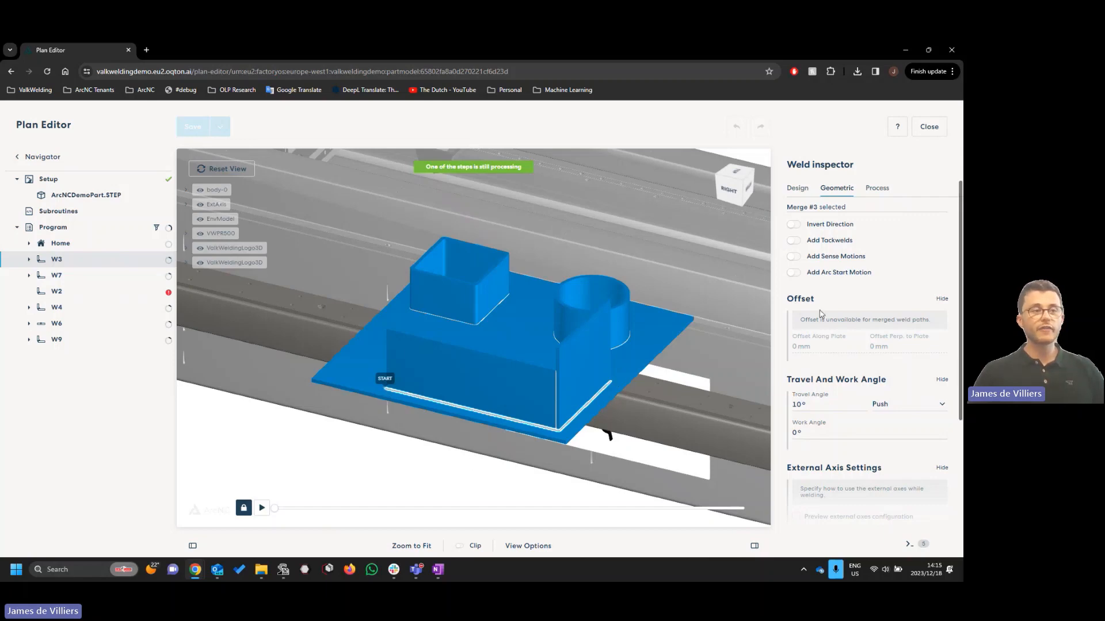
# Try inverting the welding direction of merged weld W3, and undo the inversion
pyautogui.click(793, 224)
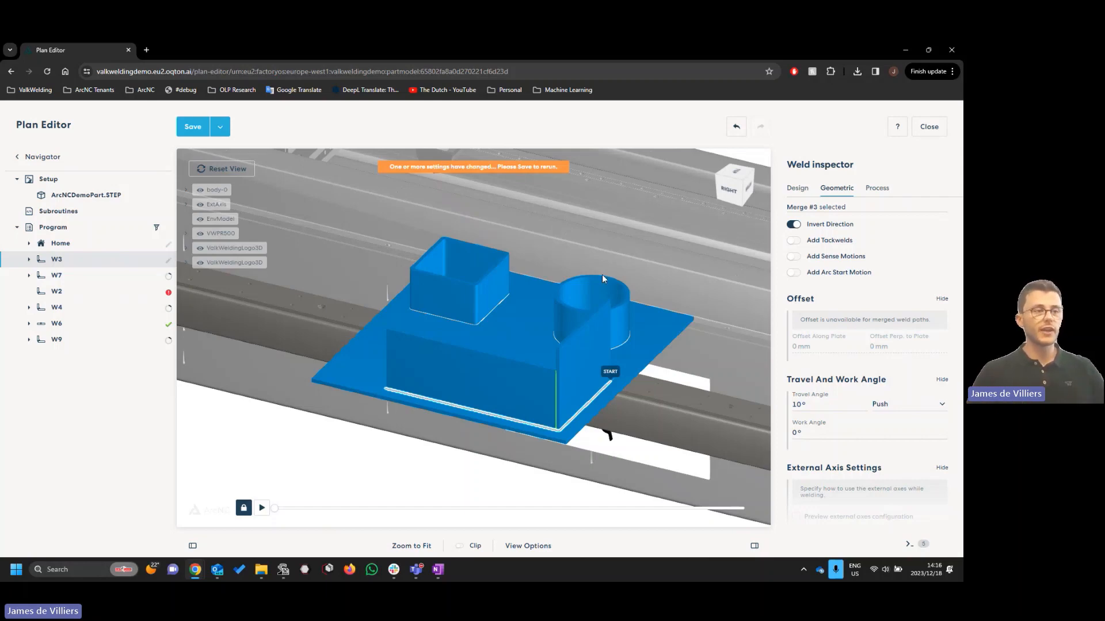
pyautogui.click(731, 129)
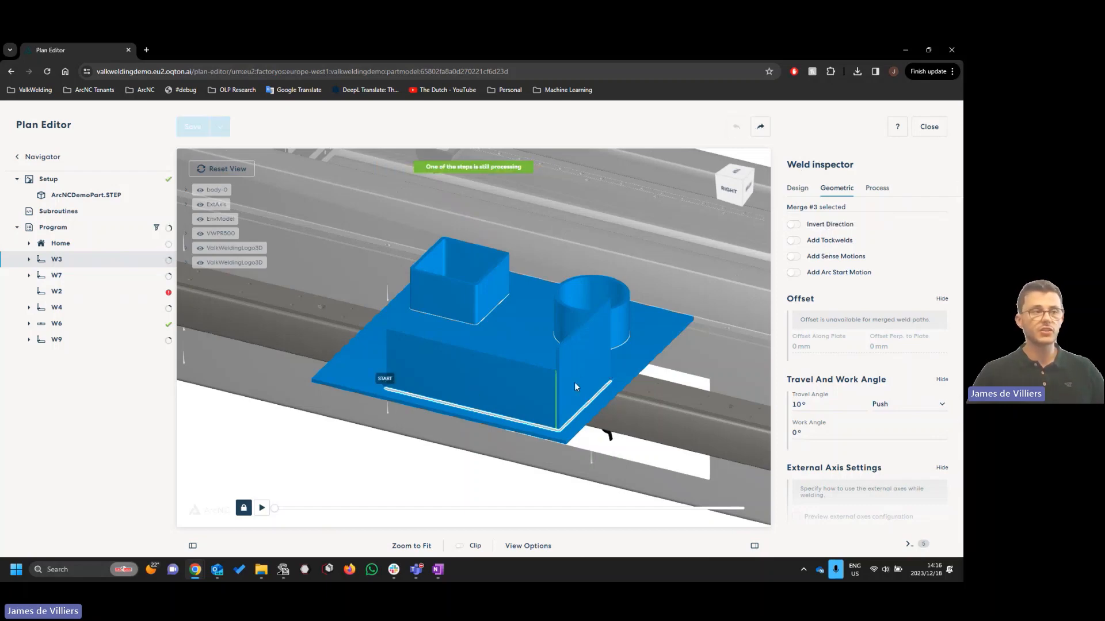
# Add tackwelds to merged weld W3 and inspect the tack at the weld's start point up close
pyautogui.click(802, 241)
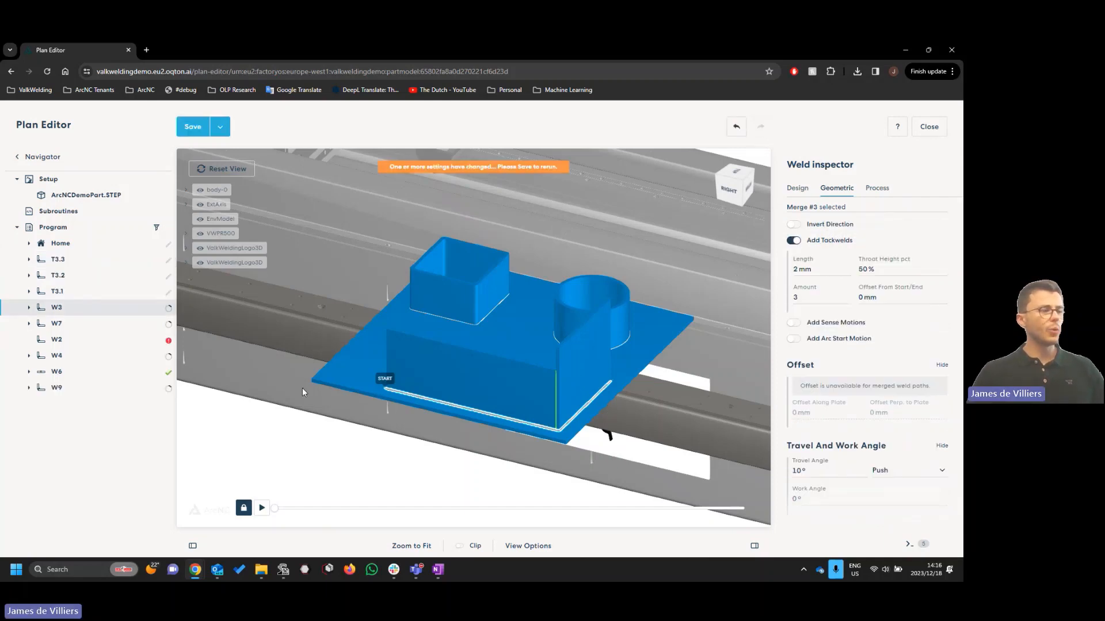
pyautogui.scroll(5, 339, 457)
pyautogui.moveTo(300, 434); pyautogui.dragTo(440, 362, button='right')
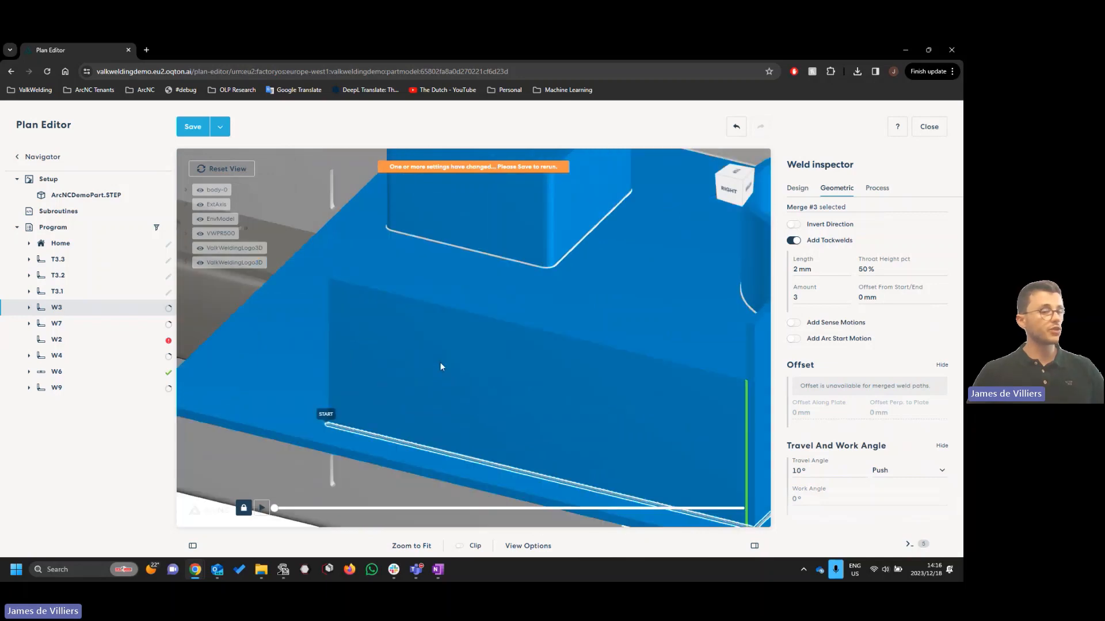
pyautogui.scroll(4, 378, 421)
pyautogui.scroll(-3, 436, 362)
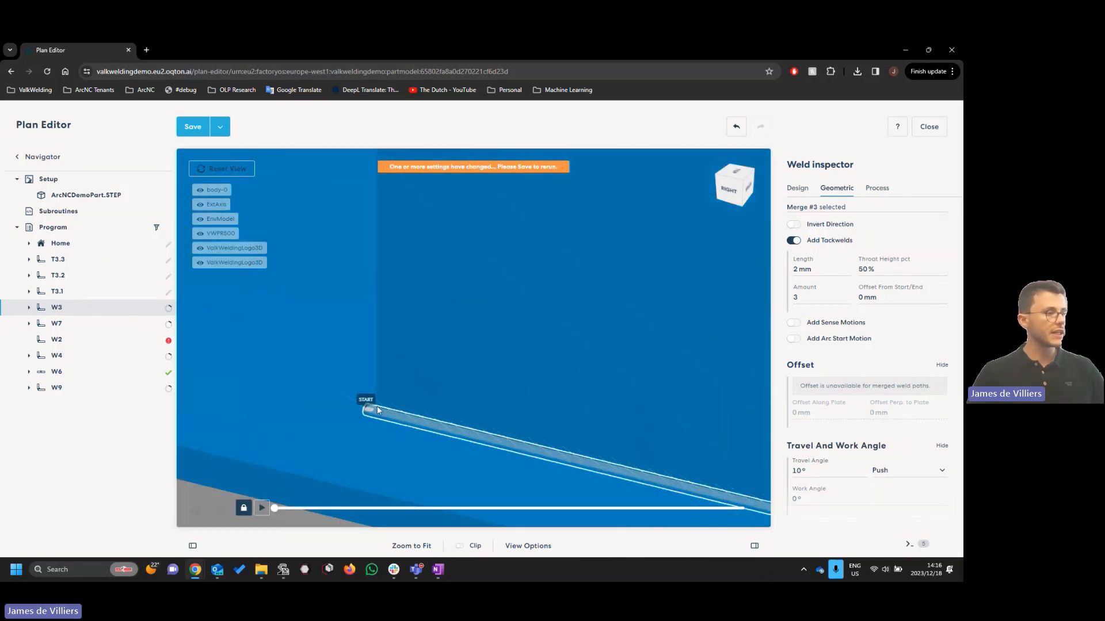
pyautogui.scroll(5, 377, 405)
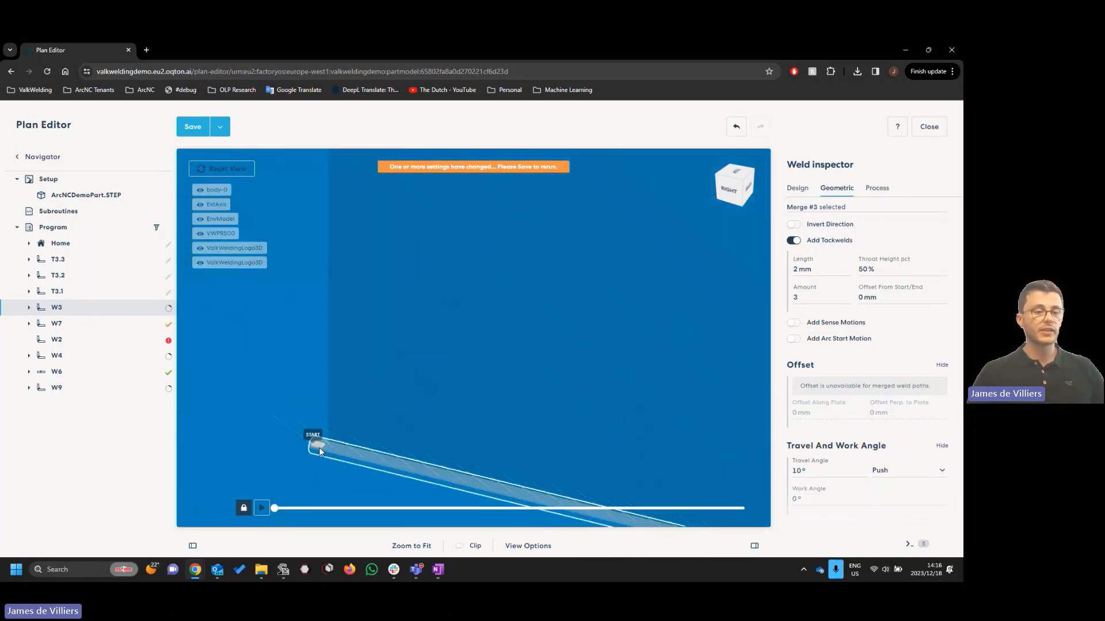
# Set the tackweld amount of merged weld W3 to 2 and view the weld's start
pyautogui.doubleClick(805, 296)
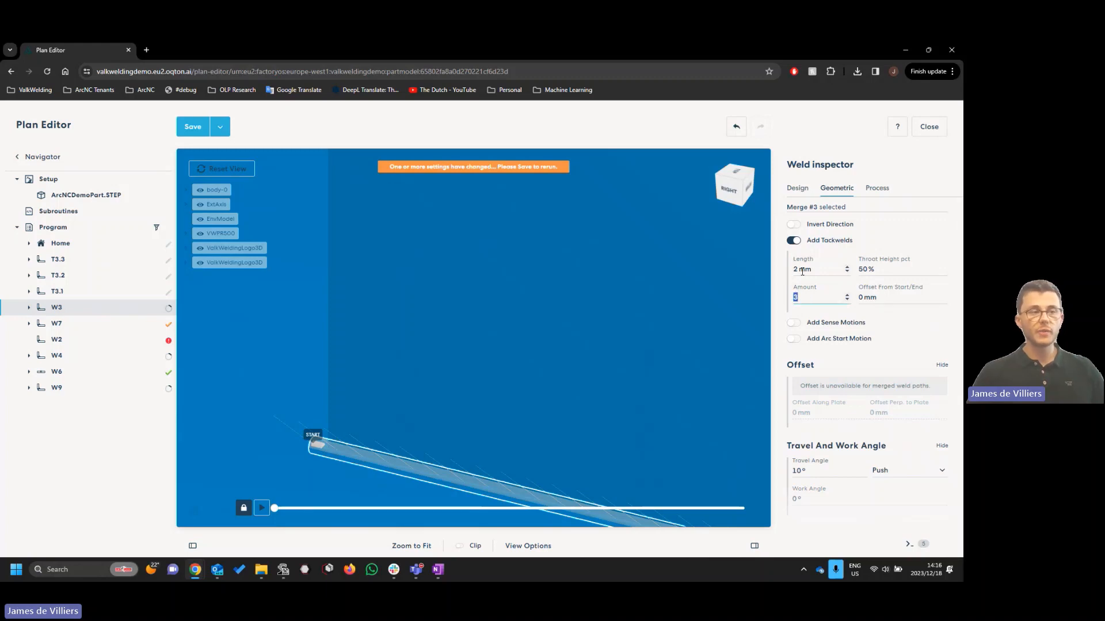
pyautogui.moveTo(869, 261)
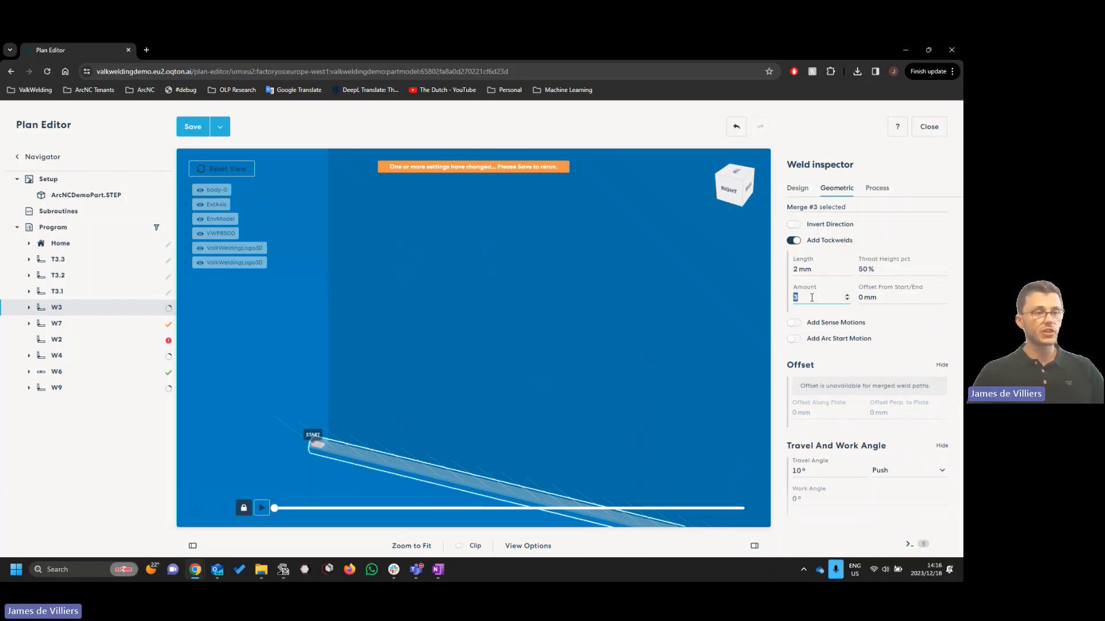
pyautogui.write('2')
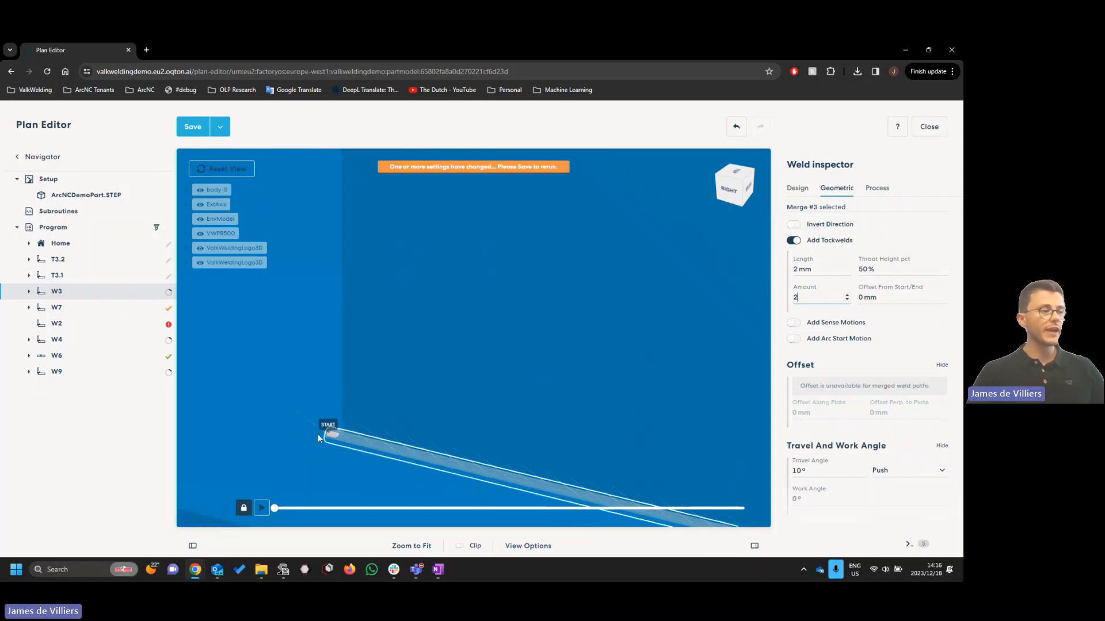
pyautogui.moveTo(318, 434); pyautogui.dragTo(719, 331)
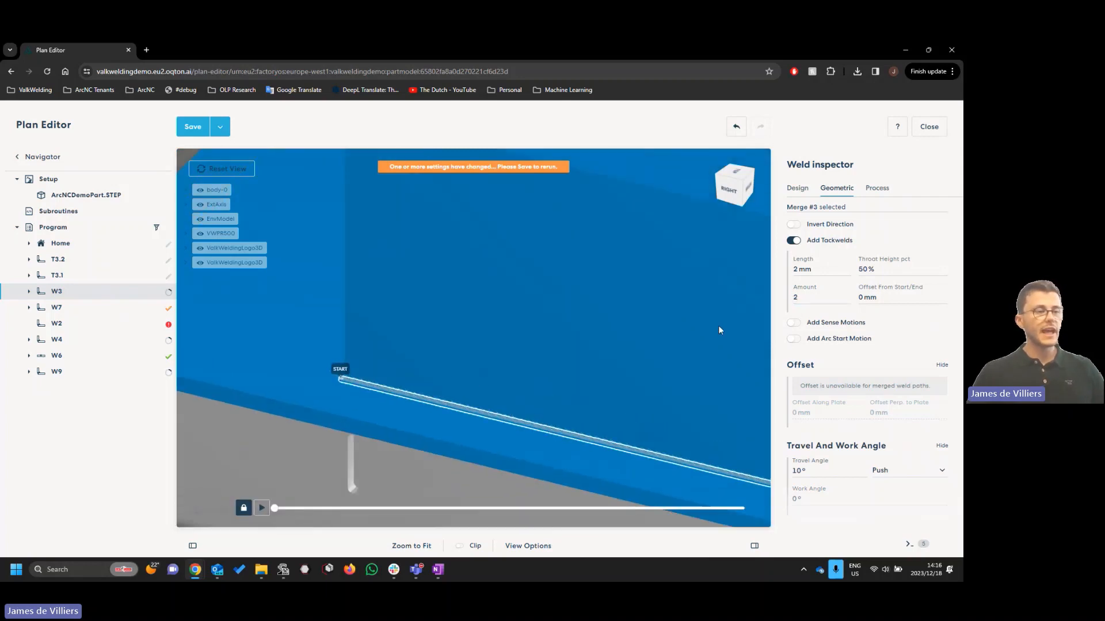
# Set the tackweld amount of merged weld W3 back to 3
pyautogui.doubleClick(793, 295)
pyautogui.write('3')
pyautogui.scroll(-3, 544, 423)
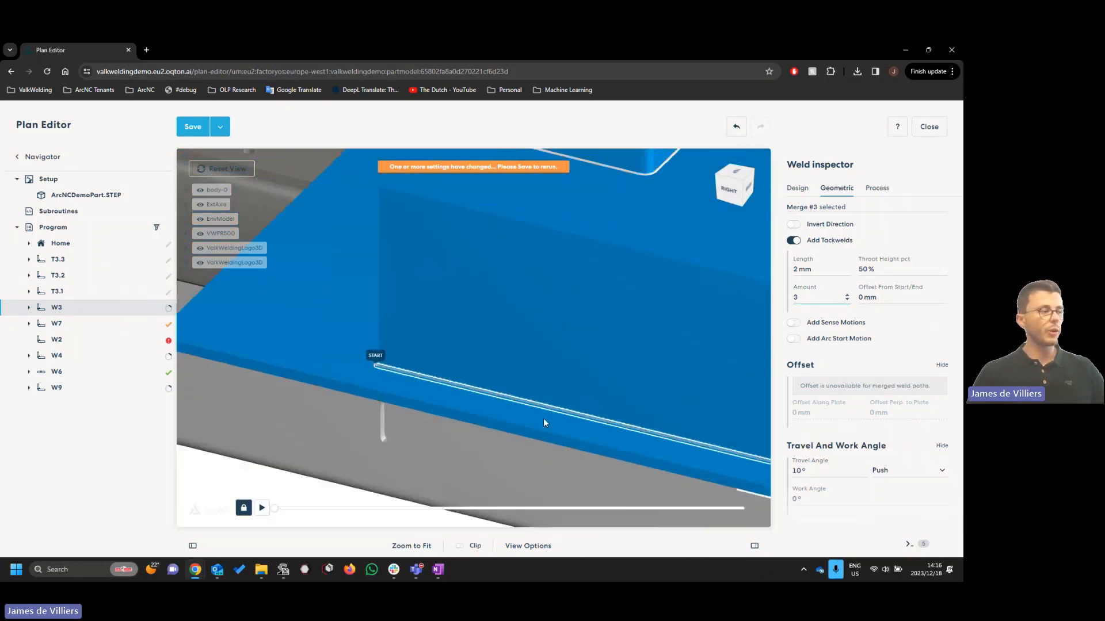
# Inspect merged weld W3 along its length and remove its tackwelds
pyautogui.moveTo(544, 419); pyautogui.dragTo(403, 386, button='right')
pyautogui.scroll(2, 667, 445)
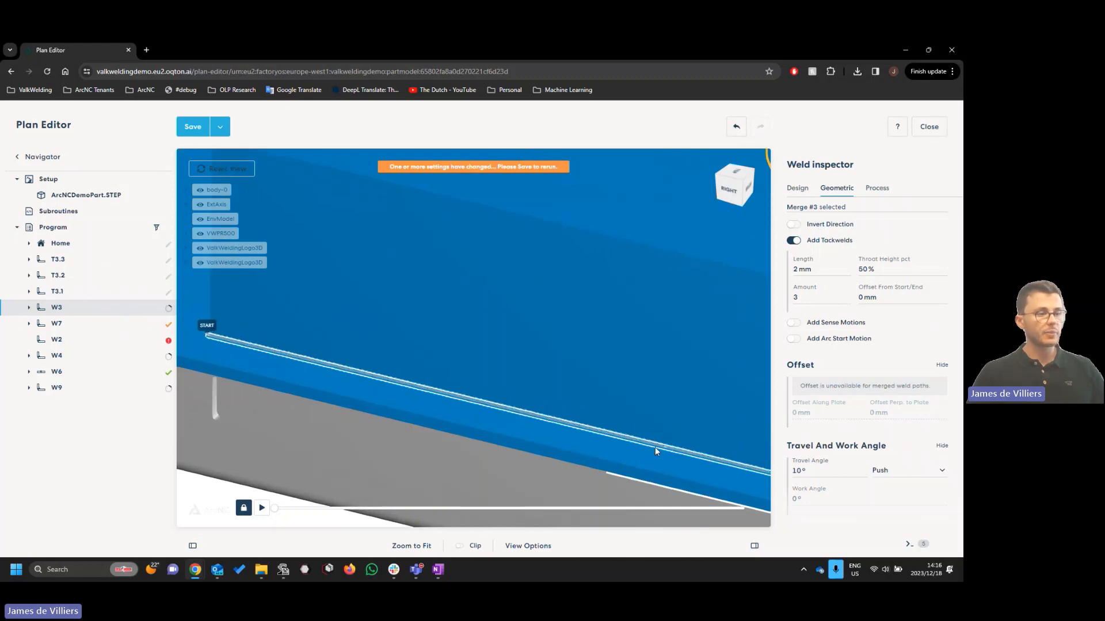
pyautogui.moveTo(666, 450); pyautogui.dragTo(476, 407)
pyautogui.moveTo(477, 407); pyautogui.dragTo(523, 433, button='right')
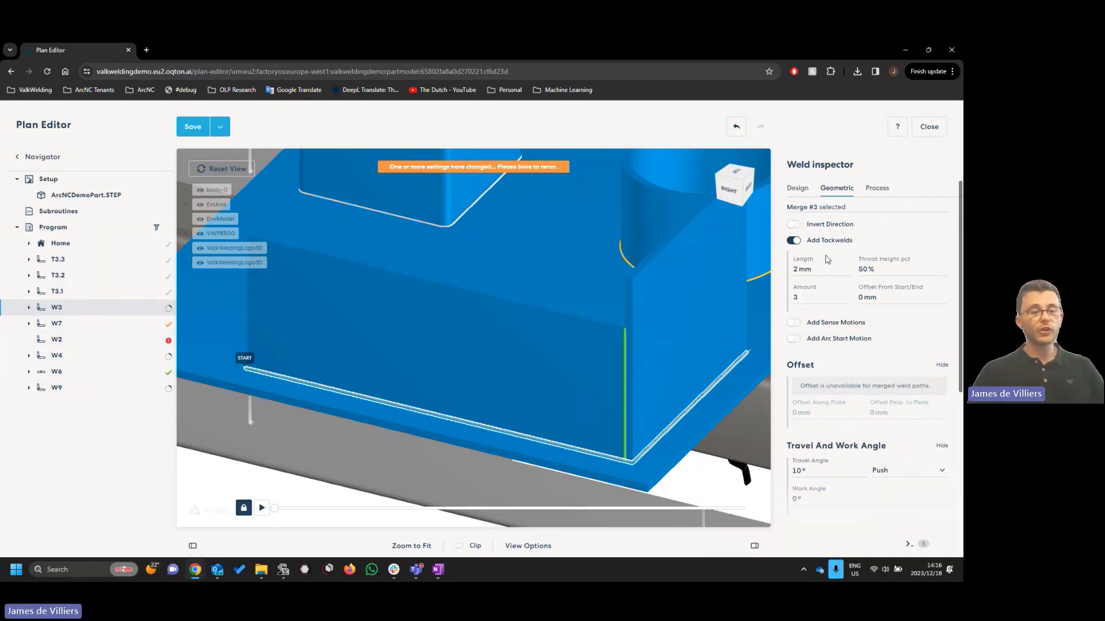
pyautogui.click(794, 241)
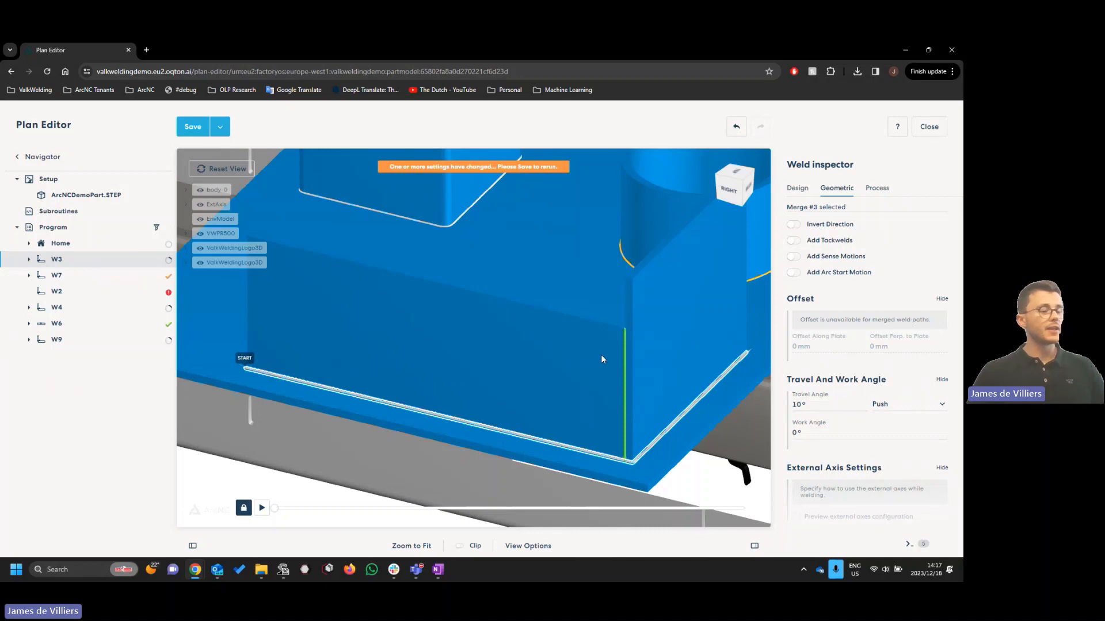
# Add sense motions to merged weld W3 with the sense motion type All points
pyautogui.click(794, 257)
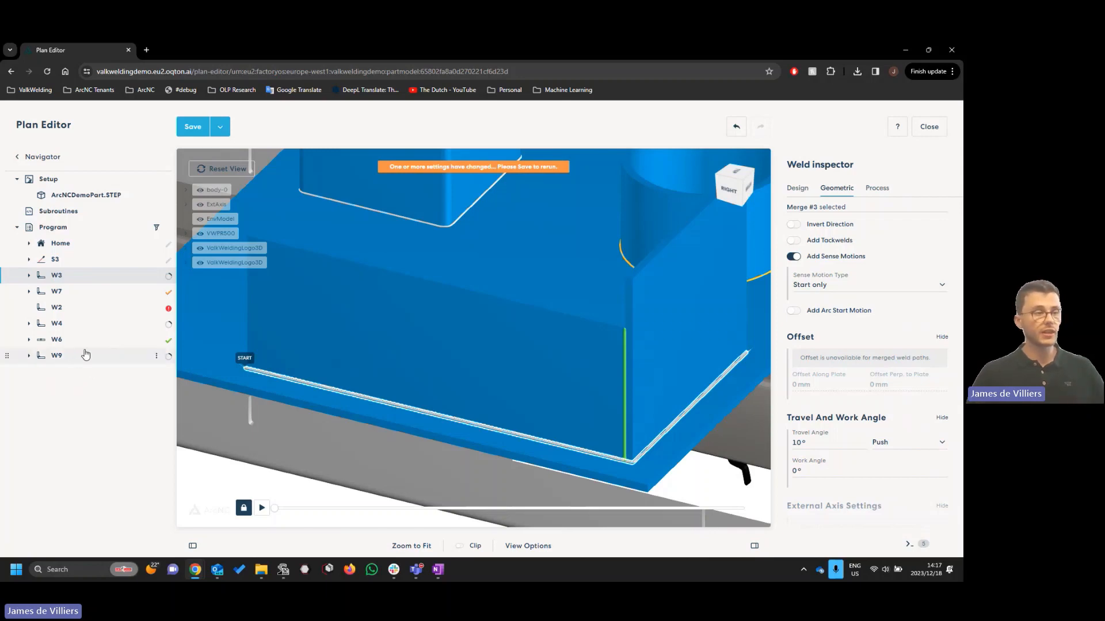
pyautogui.click(861, 290)
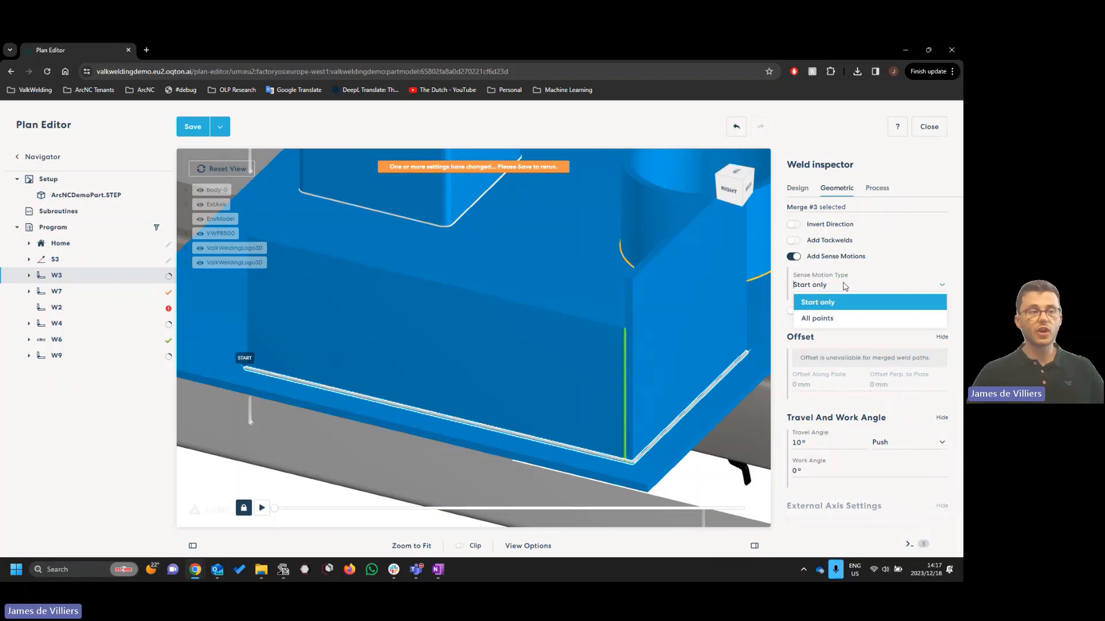
pyautogui.click(844, 323)
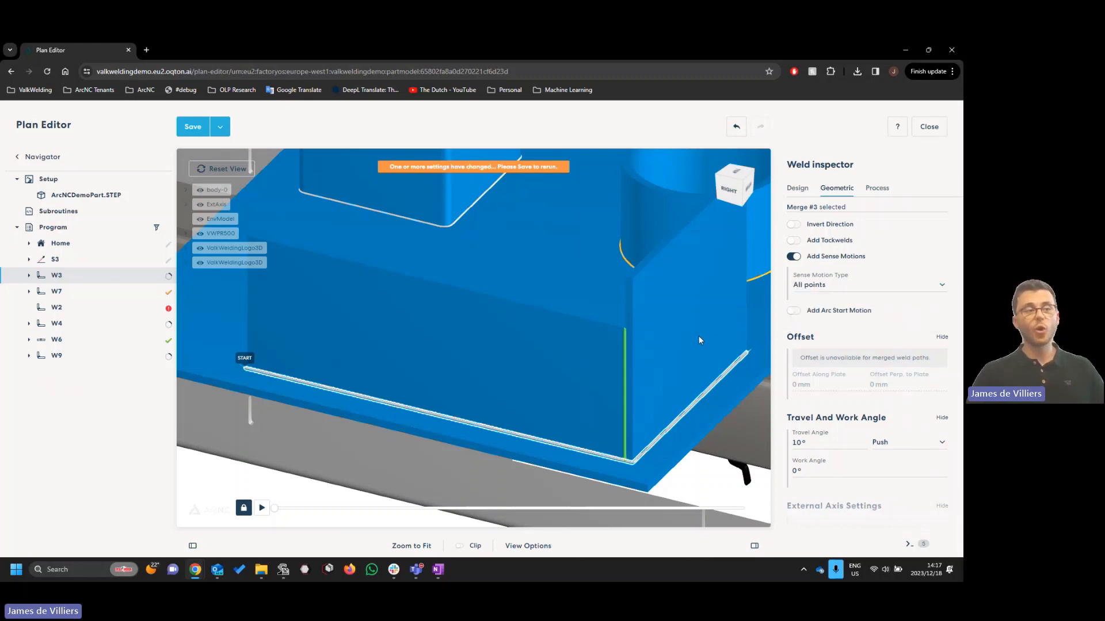
# Select all six welds on the part and set their sense motion type to Start only
pyautogui.scroll(-2, 524, 386)
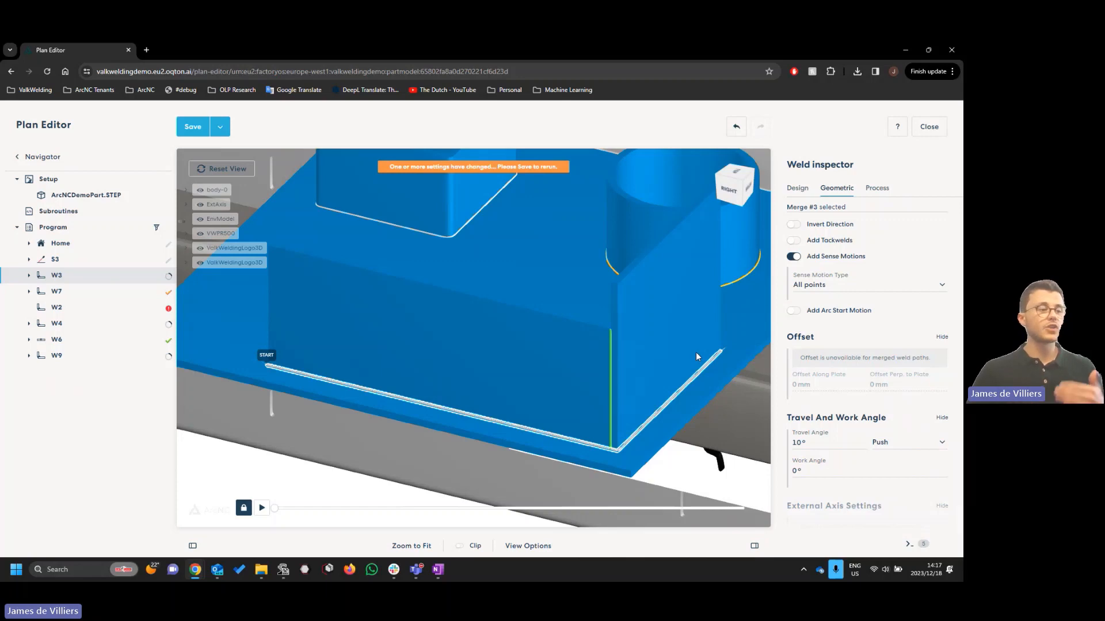
pyautogui.scroll(-3, 632, 386)
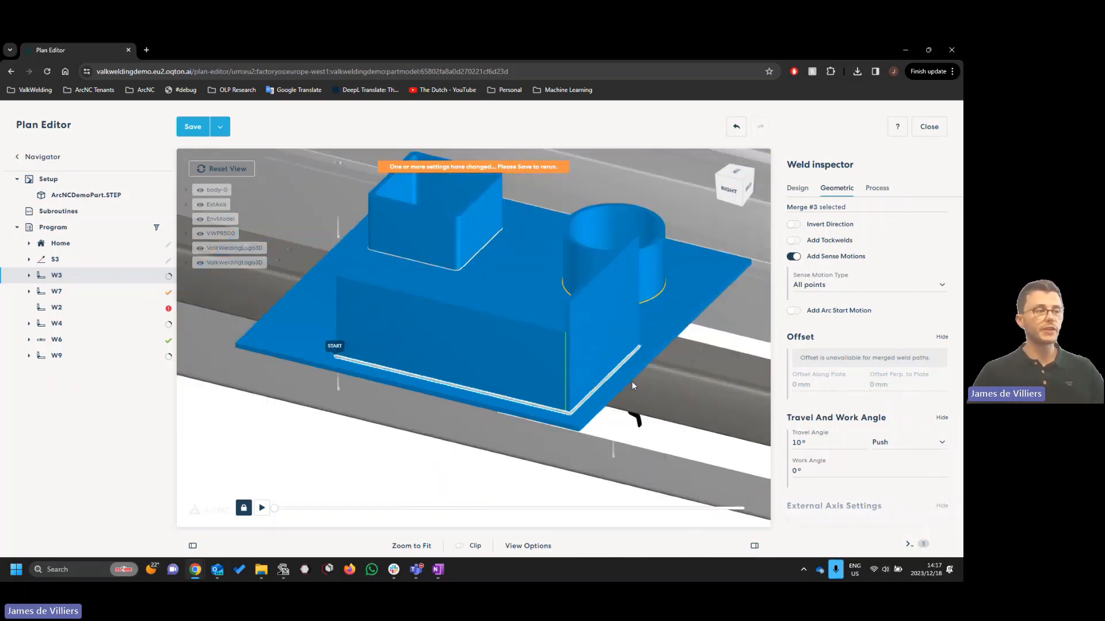
pyautogui.scroll(-3, 632, 385)
pyautogui.moveTo(324, 158); pyautogui.dragTo(591, 387)
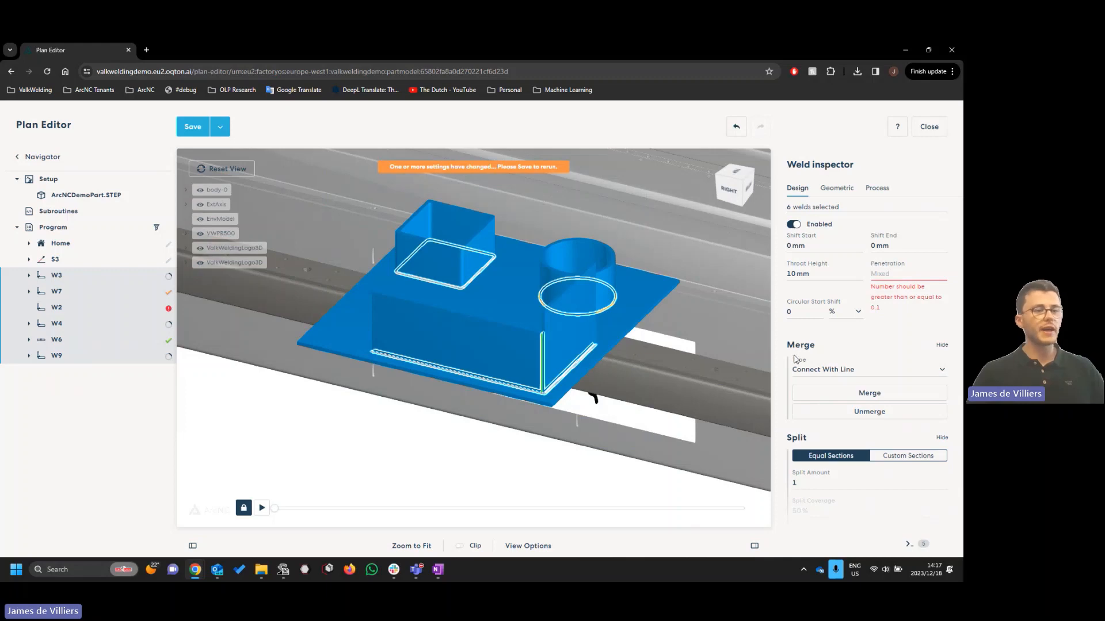
pyautogui.click(836, 188)
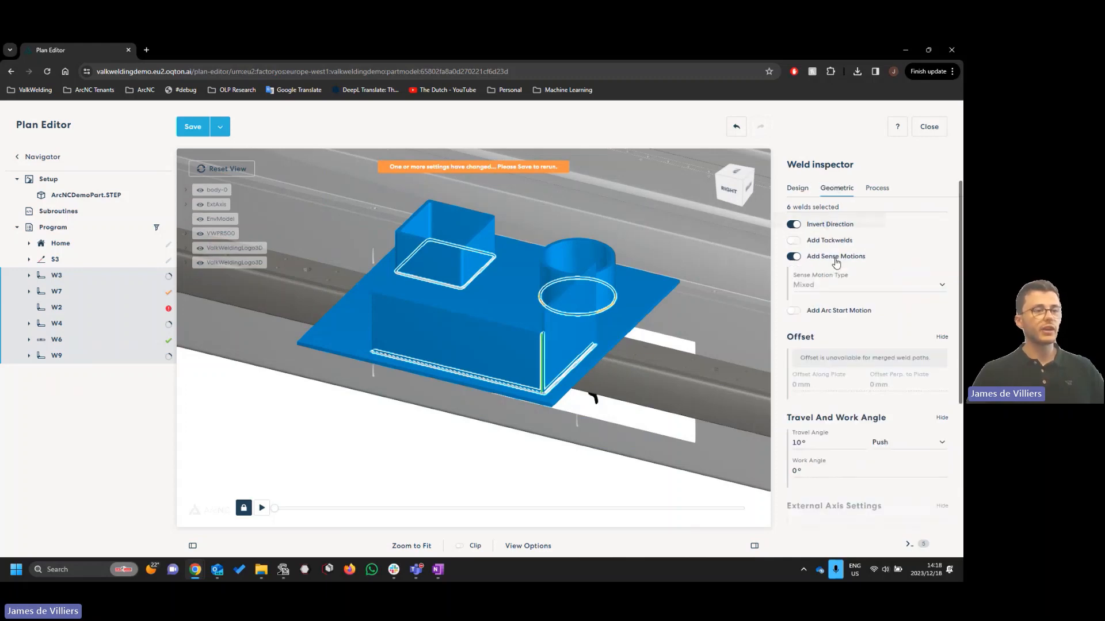
pyautogui.click(834, 284)
pyautogui.click(813, 316)
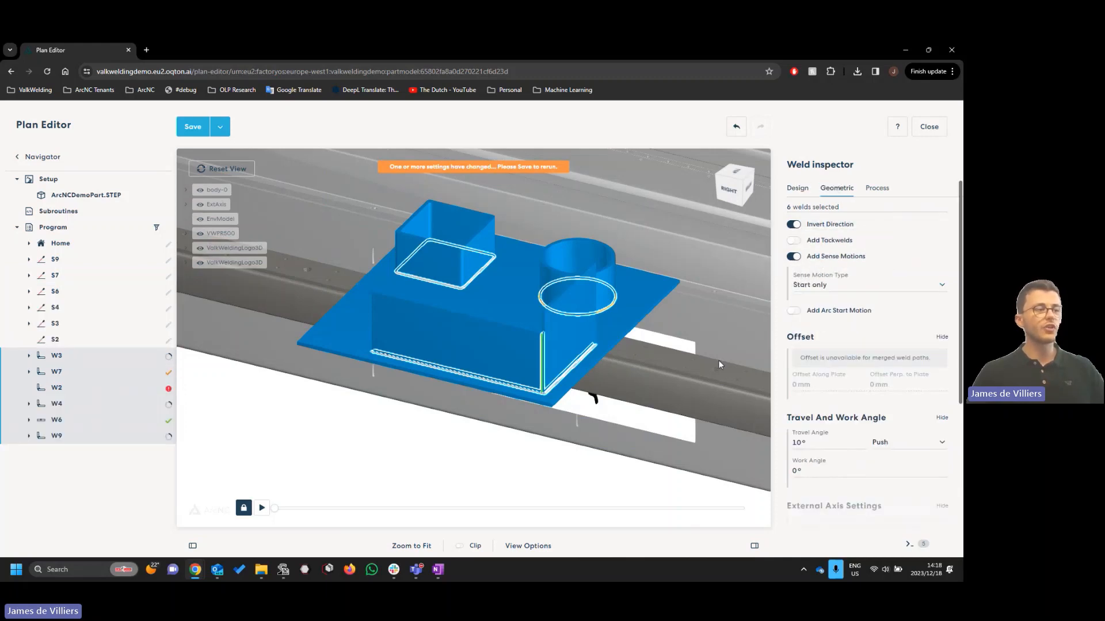
# Set the sense motion type of merged weld W3 alone to All points
pyautogui.click(440, 429)
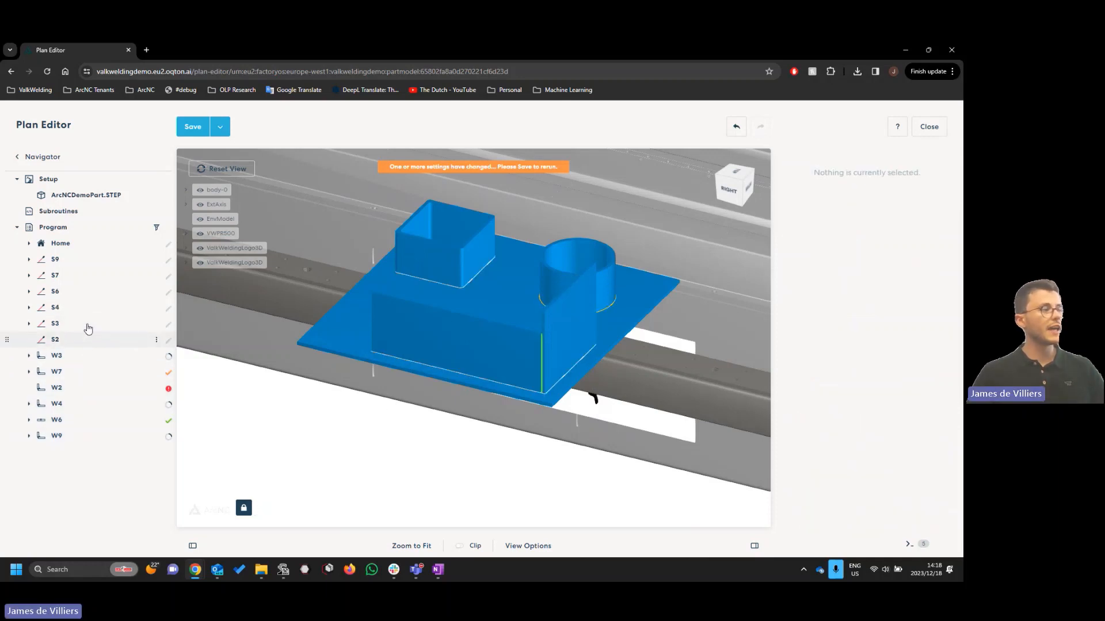
pyautogui.click(58, 356)
pyautogui.click(837, 188)
pyautogui.click(824, 286)
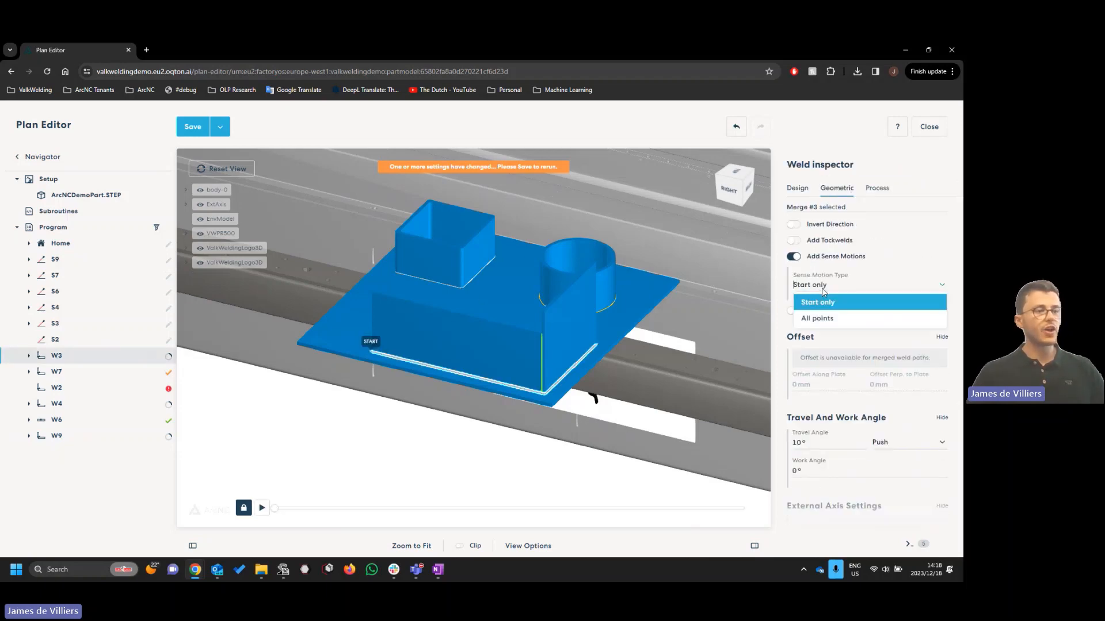
pyautogui.click(817, 318)
# Set the sense motion type of merged weld W2 to All points, leaving its tackwelds off
pyautogui.moveTo(485, 357); pyautogui.dragTo(546, 216)
pyautogui.click(547, 216)
pyautogui.click(798, 240)
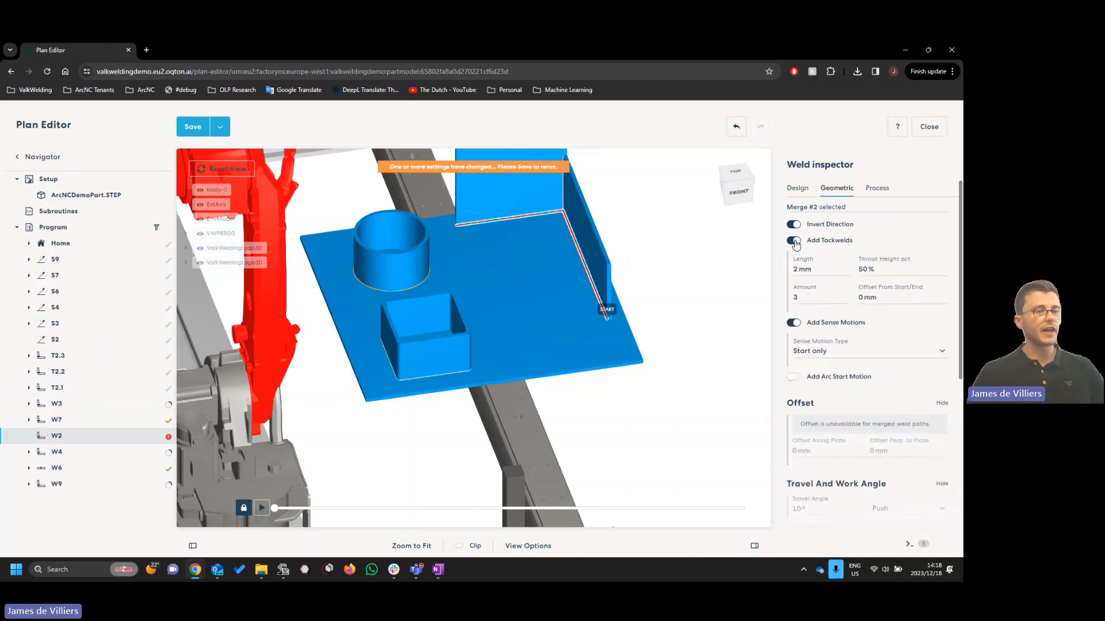
pyautogui.click(795, 241)
pyautogui.click(812, 286)
pyautogui.click(817, 318)
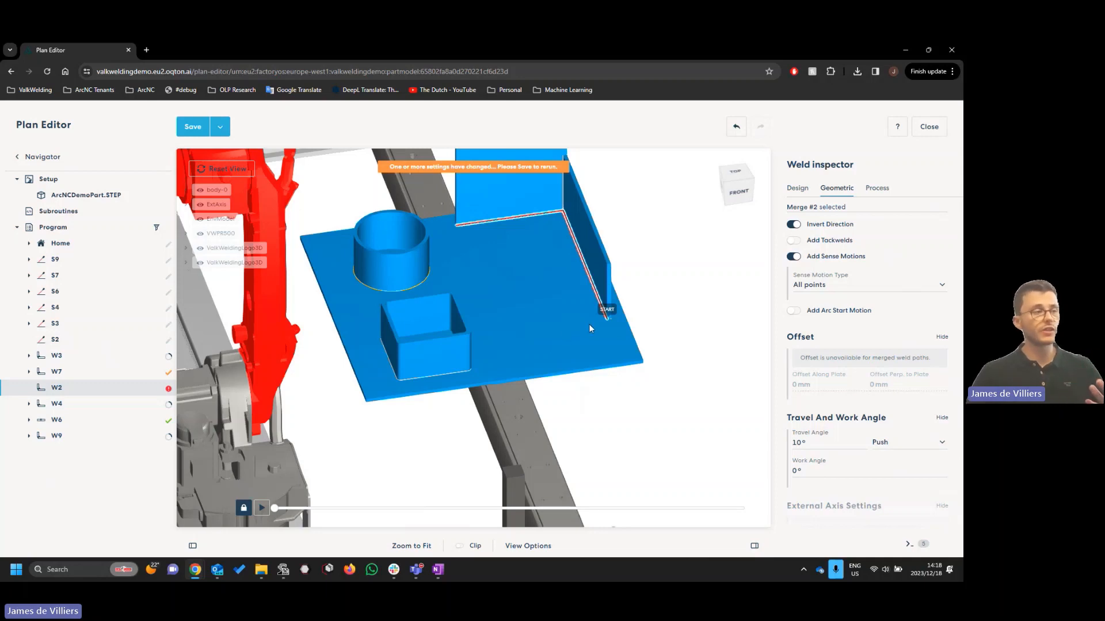
# Try an arc start motion with a distance of 10 mm on merged weld W3, and remove it again
pyautogui.click(427, 279)
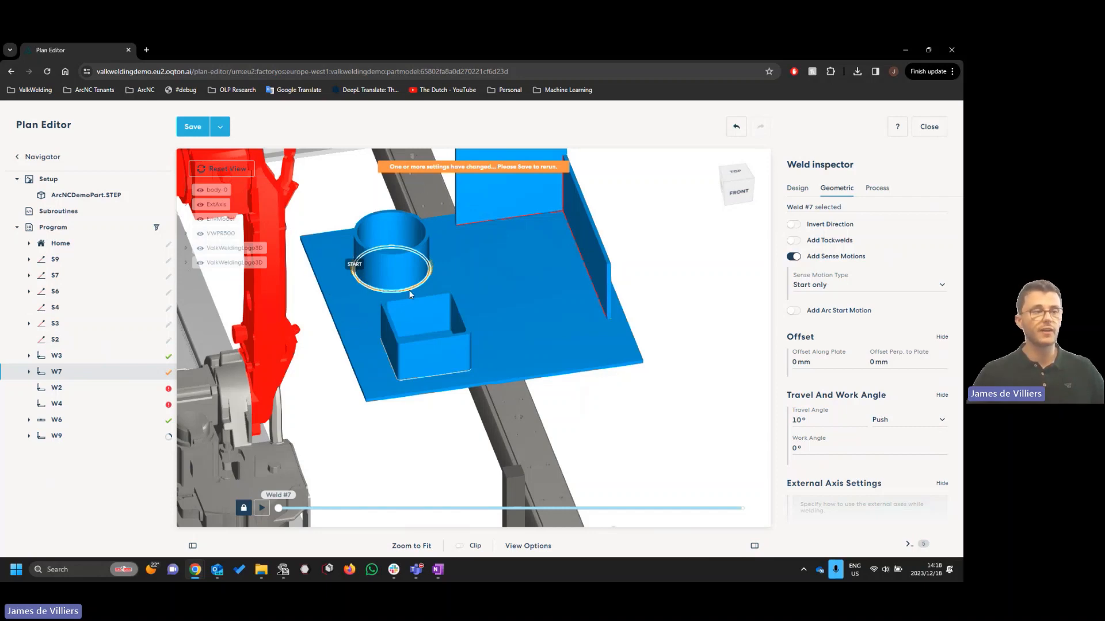
pyautogui.moveTo(561, 272); pyautogui.dragTo(585, 329)
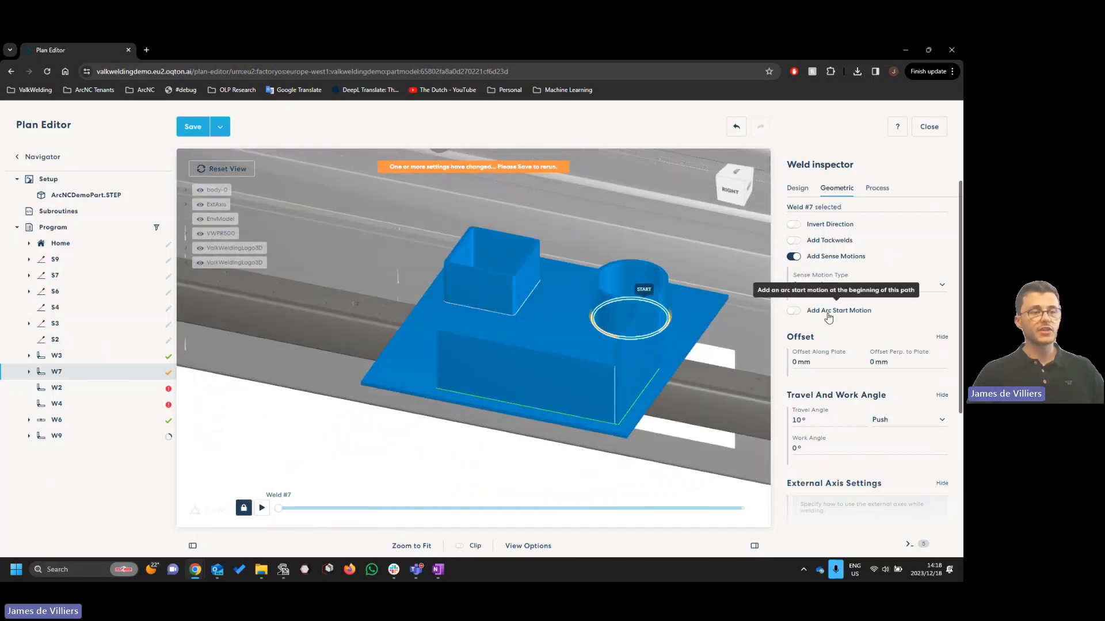
pyautogui.click(615, 425)
pyautogui.click(603, 431)
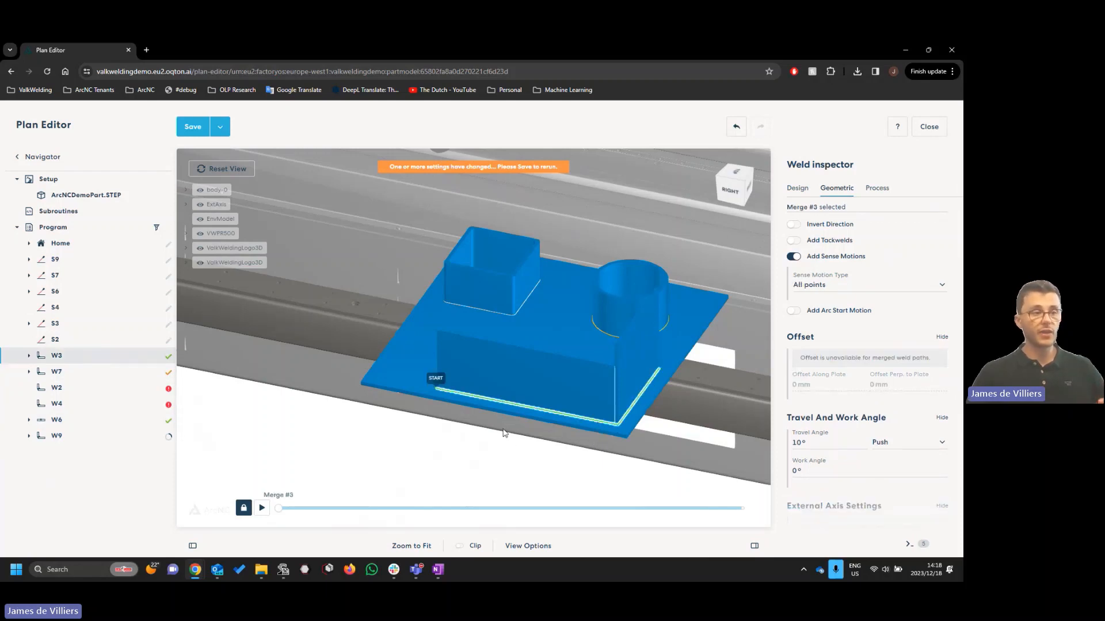
pyautogui.click(805, 318)
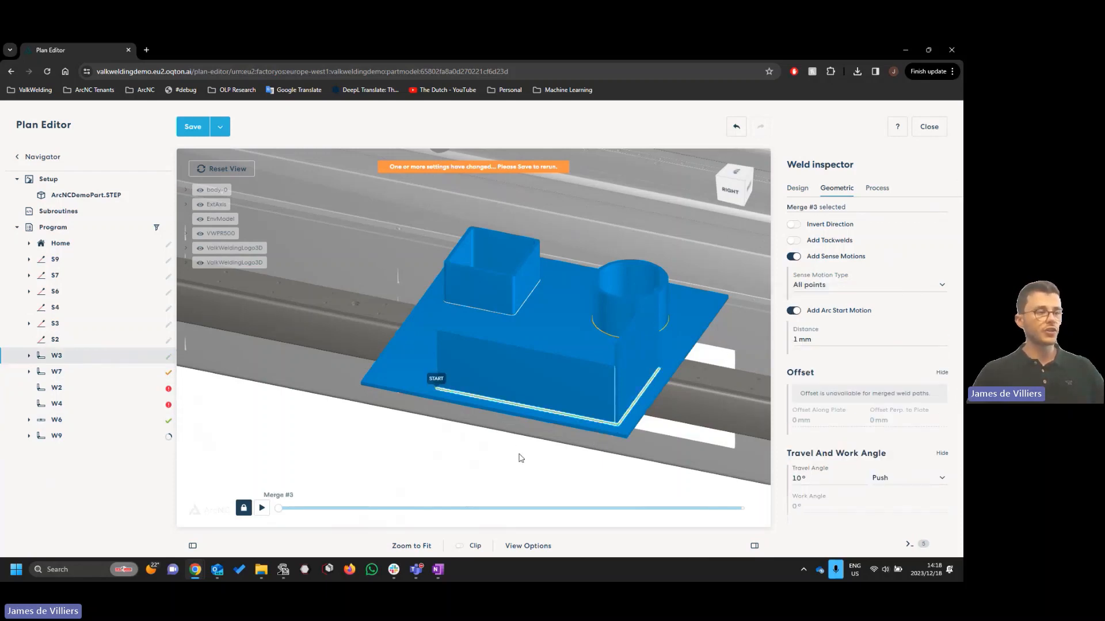
pyautogui.scroll(3, 476, 419)
pyautogui.scroll(5, 491, 366)
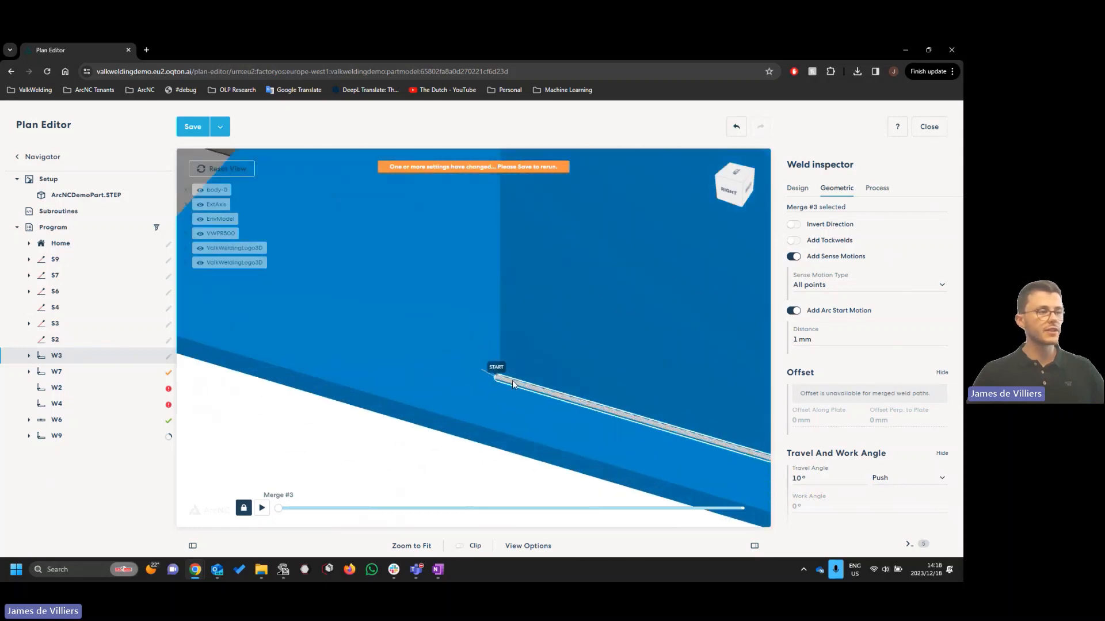
pyautogui.click(809, 341)
pyautogui.write('0')
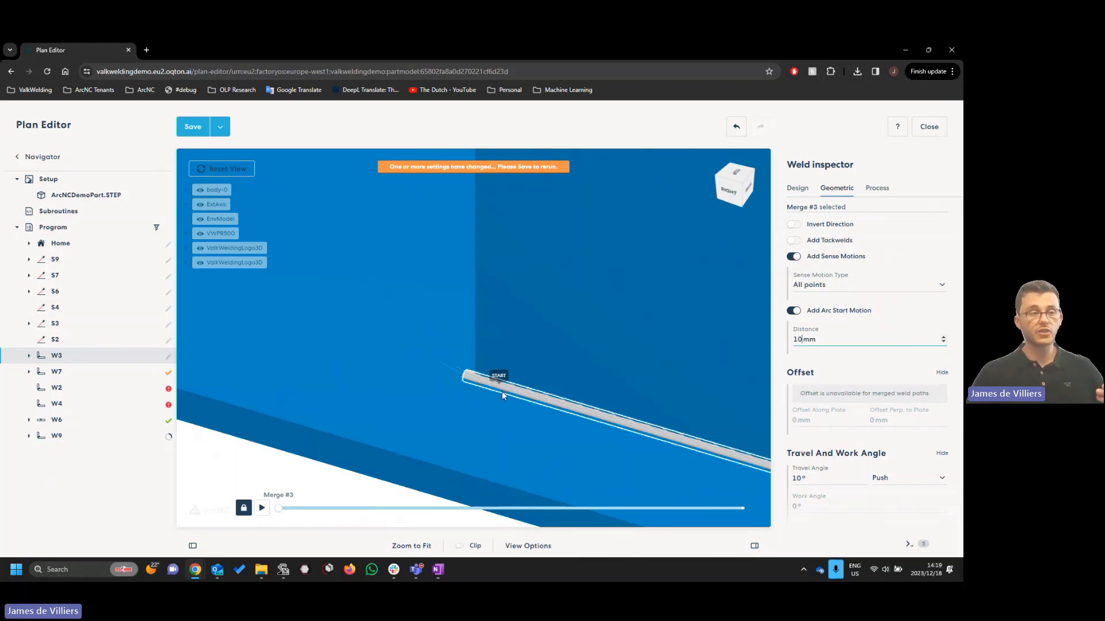
pyautogui.click(792, 311)
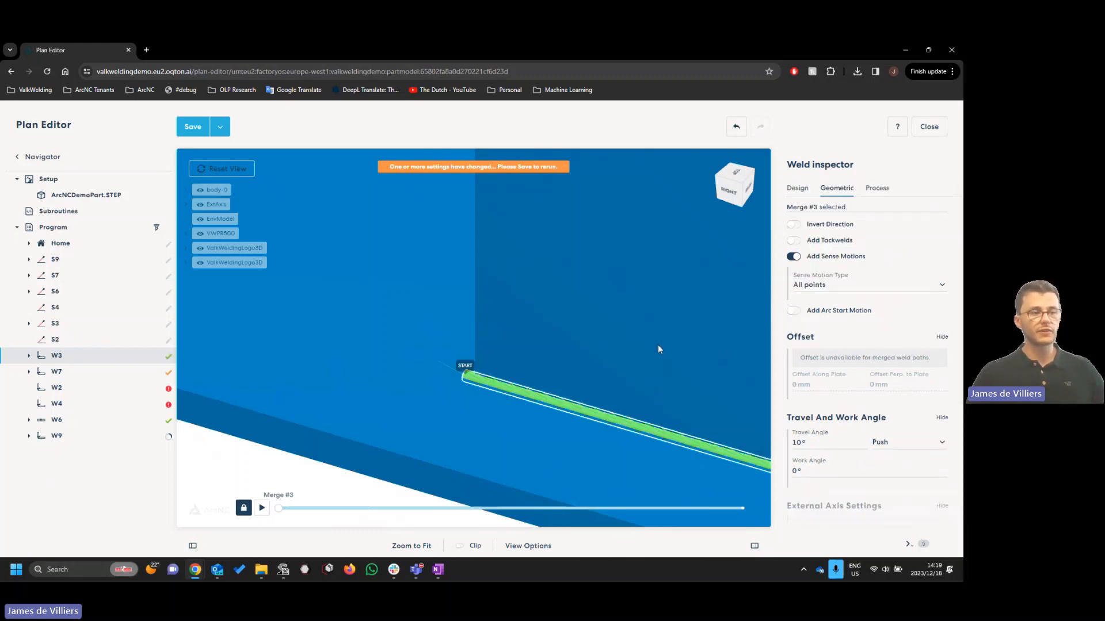
# Set the offset along the plate to 5 mm for the vertical corner weld W4
pyautogui.scroll(-5, 657, 349)
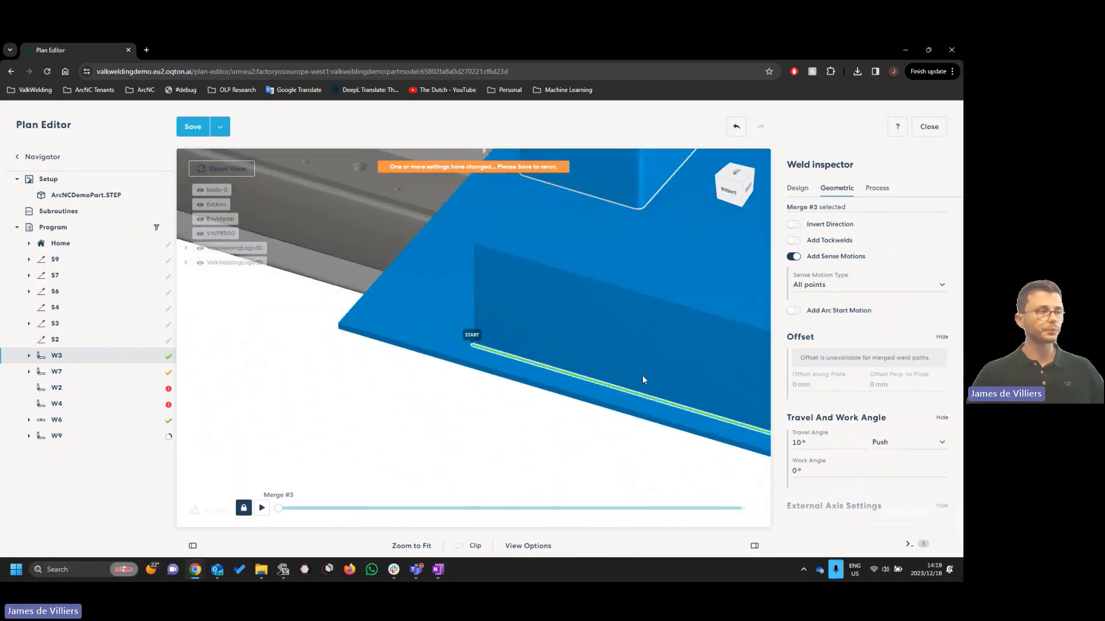
pyautogui.moveTo(642, 376); pyautogui.dragTo(529, 377, button='right')
pyautogui.scroll(-1, 530, 367)
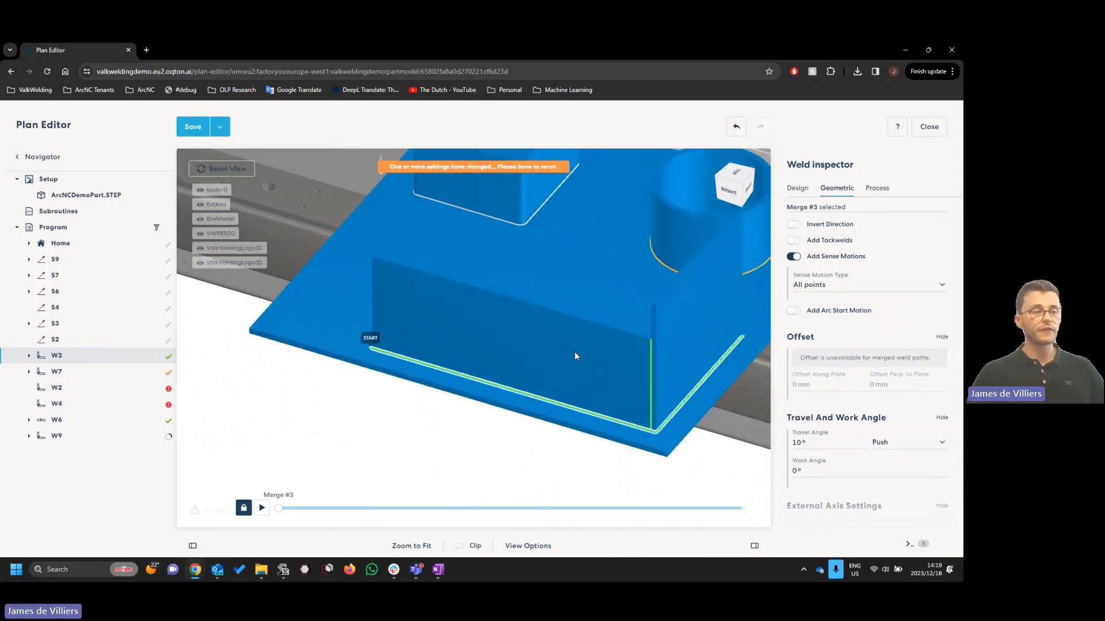
pyautogui.moveTo(574, 351); pyautogui.dragTo(656, 311)
pyautogui.scroll(3, 552, 222)
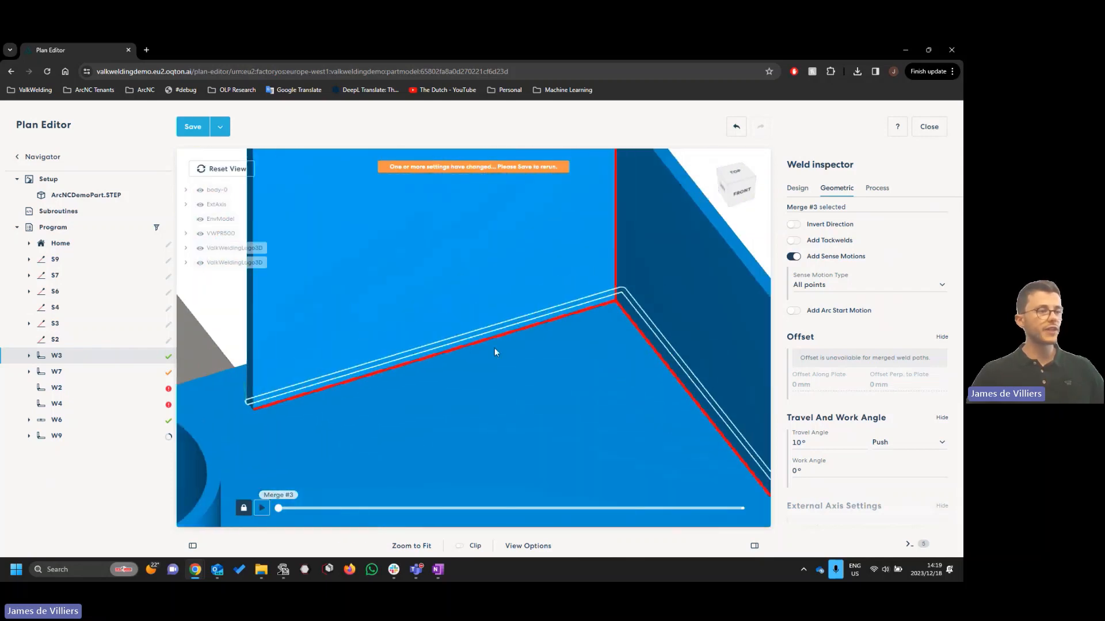
pyautogui.moveTo(495, 347); pyautogui.dragTo(426, 431, button='right')
pyautogui.scroll(3, 561, 251)
pyautogui.click(590, 253)
pyautogui.moveTo(577, 308); pyautogui.dragTo(504, 409, button='right')
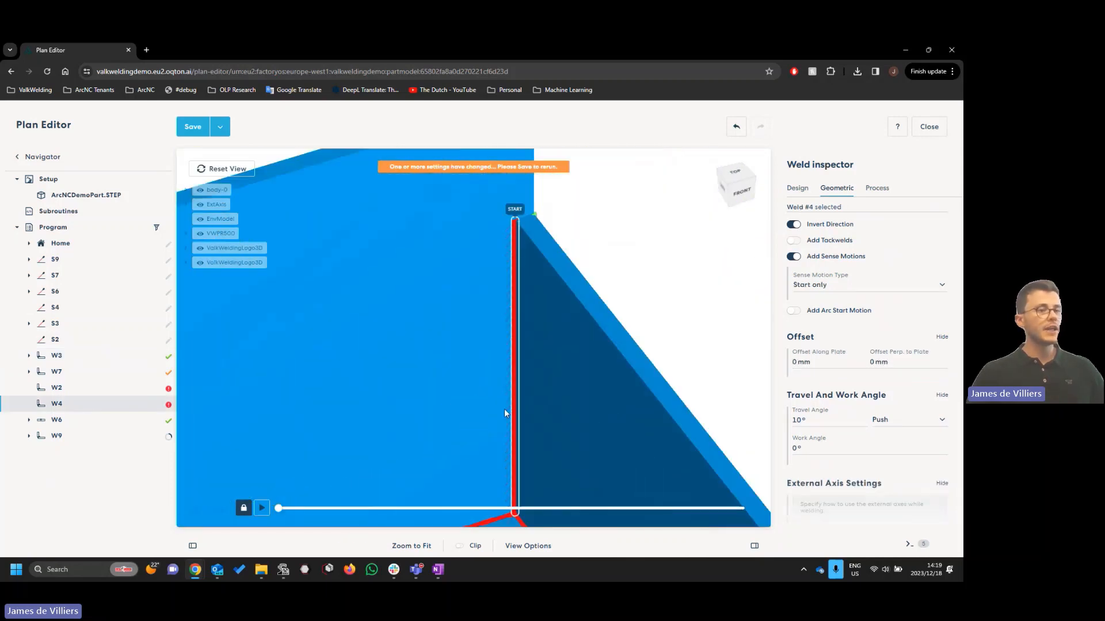
pyautogui.click(797, 362)
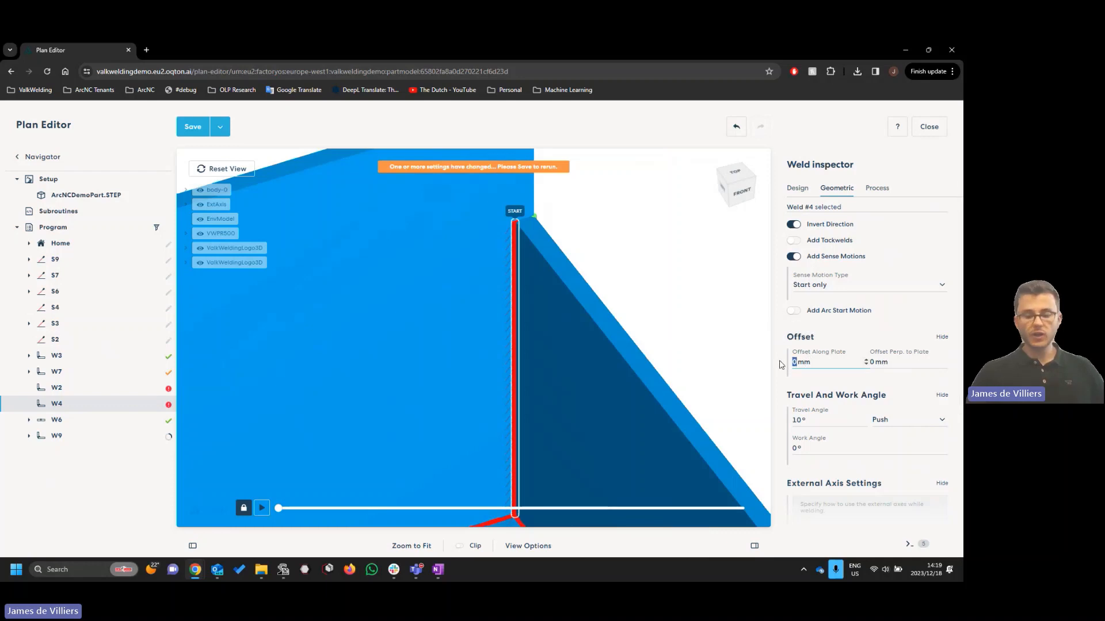
pyautogui.write('5')
pyautogui.moveTo(464, 302)
pyautogui.mouseDown()
pyautogui.moveTo(471, 289)
pyautogui.moveTo(449, 294)
pyautogui.mouseUp()
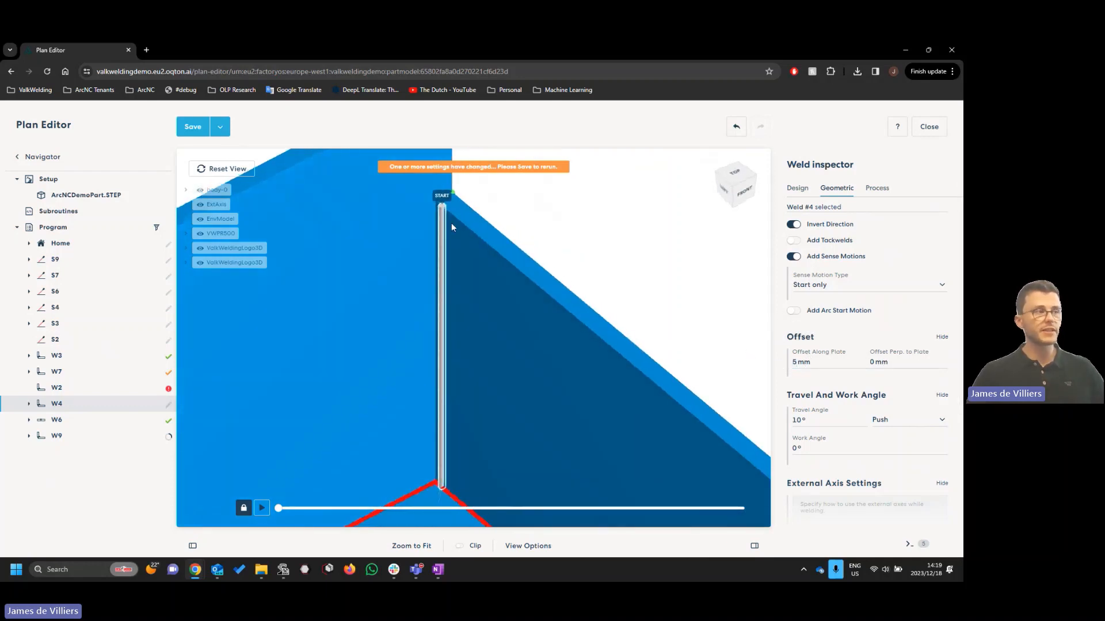
# Set weld W4's offset along the plate to 0 mm and its offset perpendicular to the plate to 5 mm
pyautogui.click(823, 362)
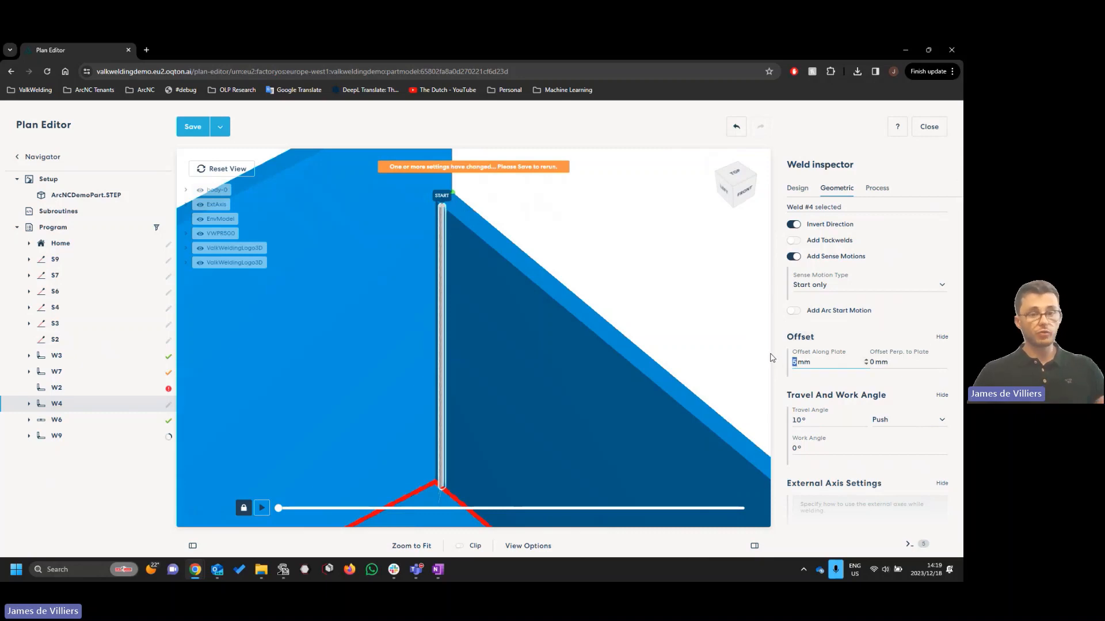
pyautogui.write('0')
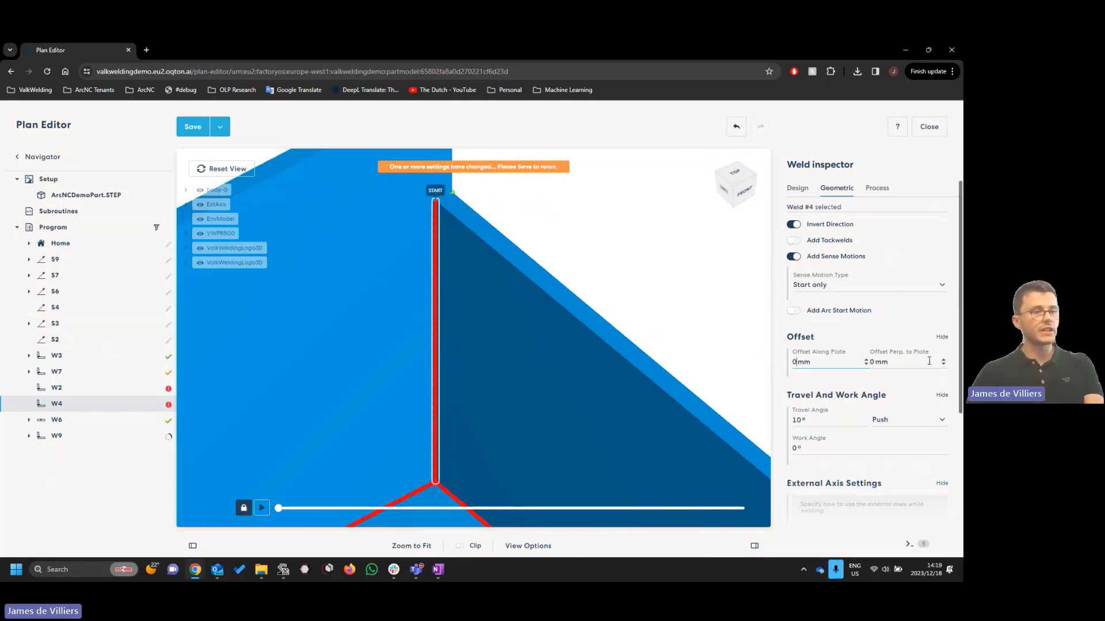
pyautogui.click(879, 361)
pyautogui.write('5')
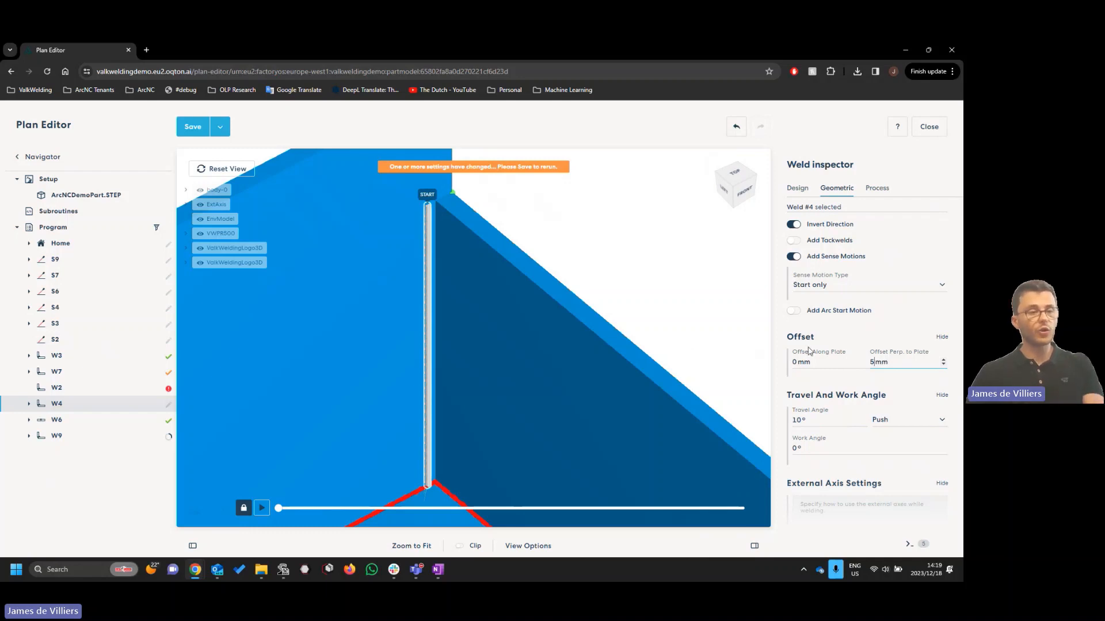
# Try a 5 mm offset along the plate for weld W4 as well, and undo the offset changes
pyautogui.moveTo(799, 361); pyautogui.dragTo(784, 363)
pyautogui.write('5')
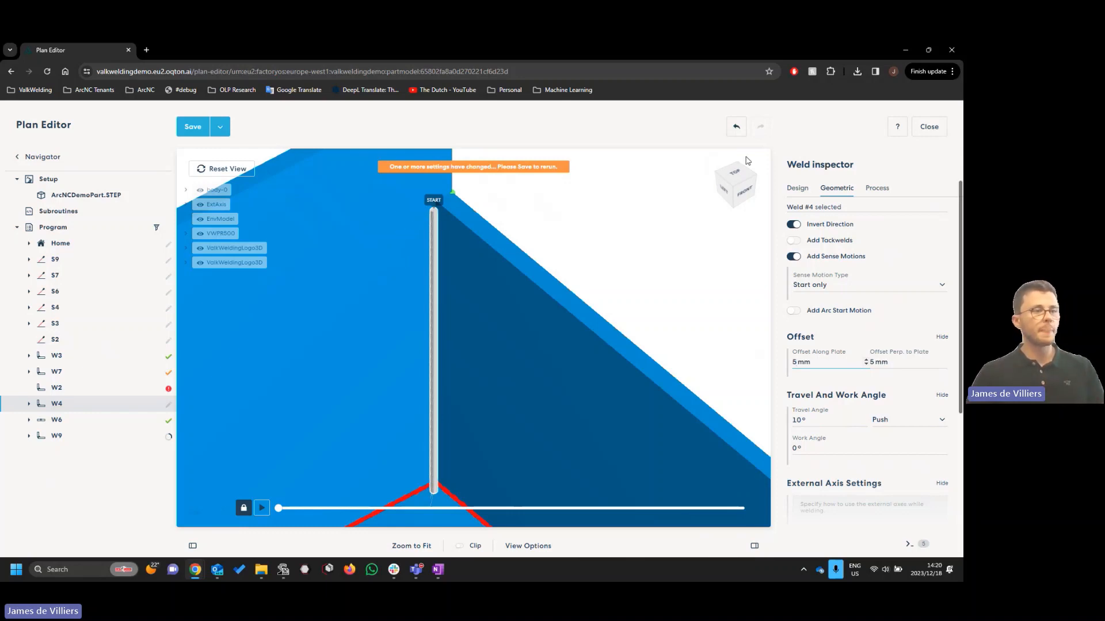
pyautogui.click(742, 127)
pyautogui.click(742, 127)
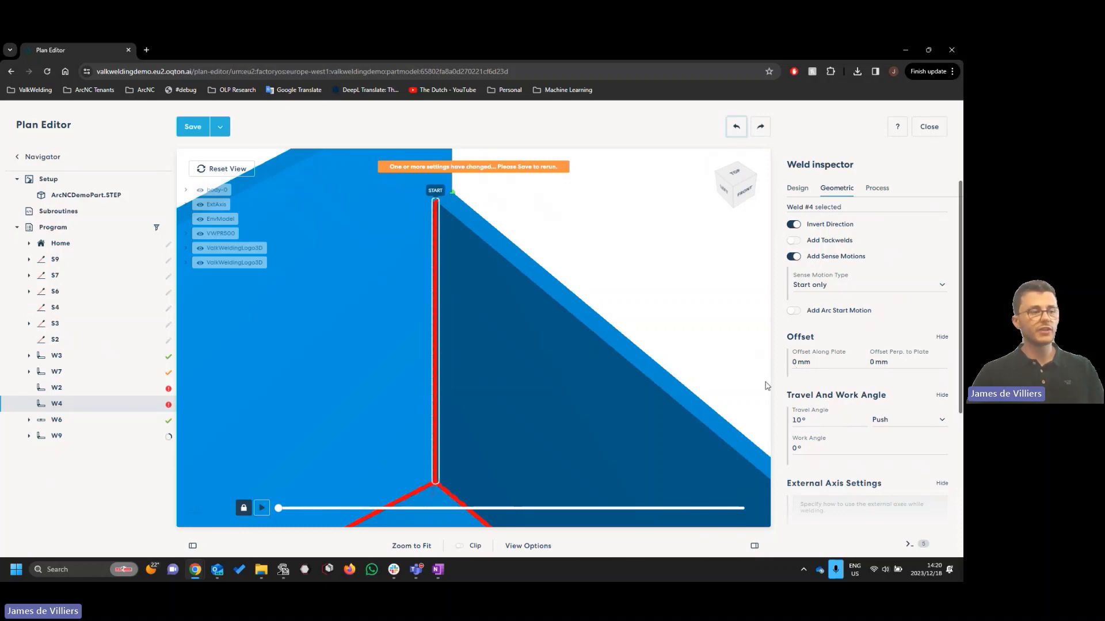
# Select merged weld W2 and view the inner corner where its two sections meet
pyautogui.moveTo(511, 339); pyautogui.dragTo(566, 166, button='right')
pyautogui.click(545, 354)
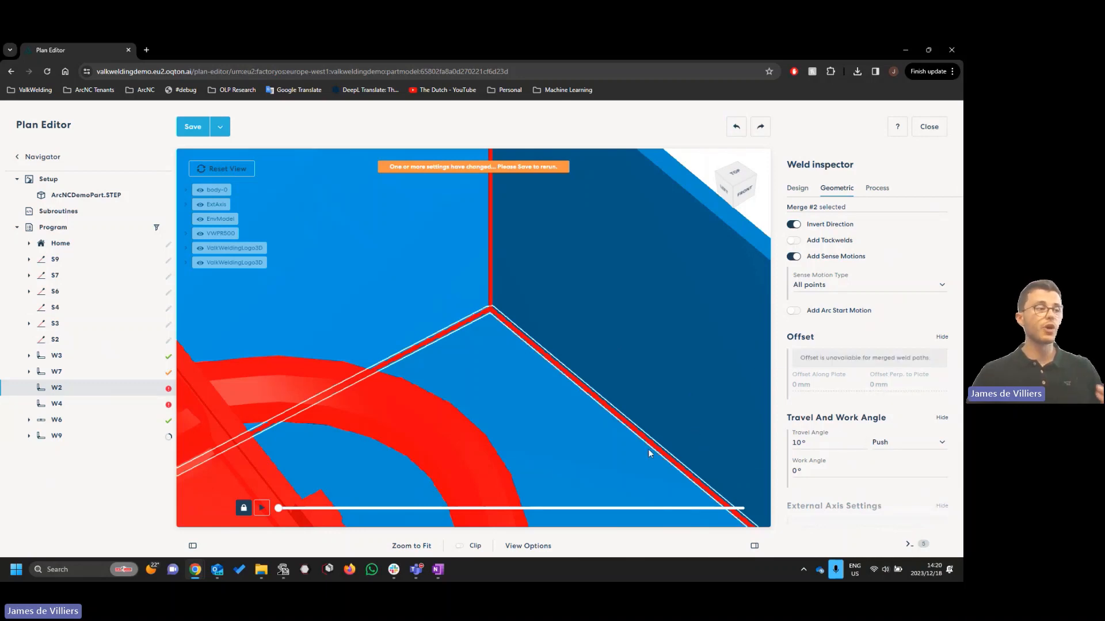
pyautogui.moveTo(492, 393); pyautogui.dragTo(454, 348, button='right')
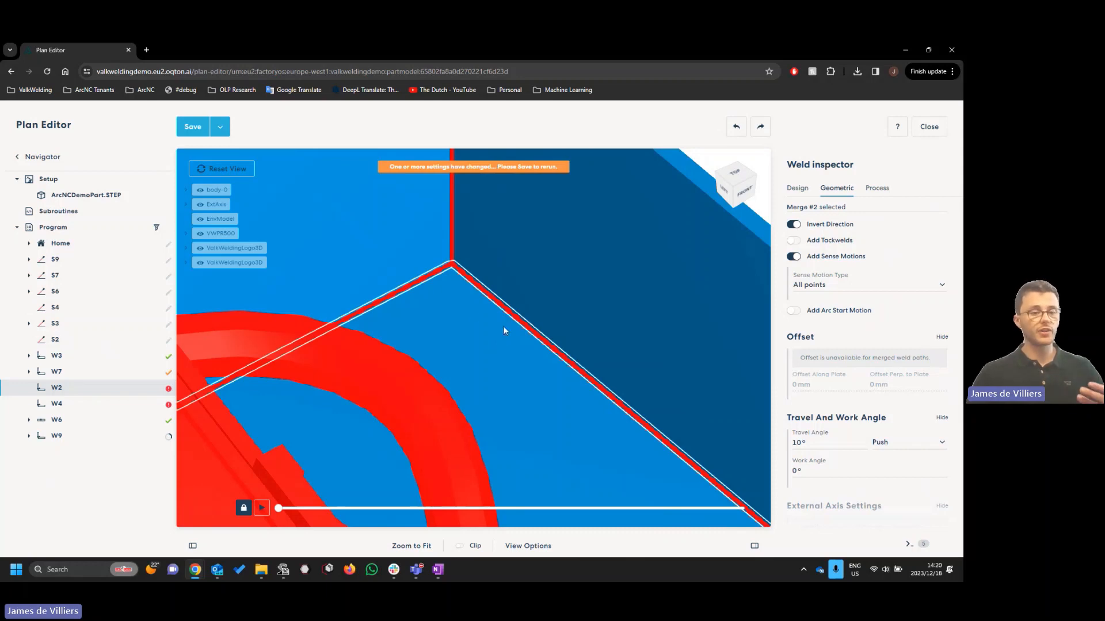
# Set circular weld W7's offset along the plate to 2 mm and its offset perpendicular to the plate to 5 mm
pyautogui.scroll(-5, 466, 369)
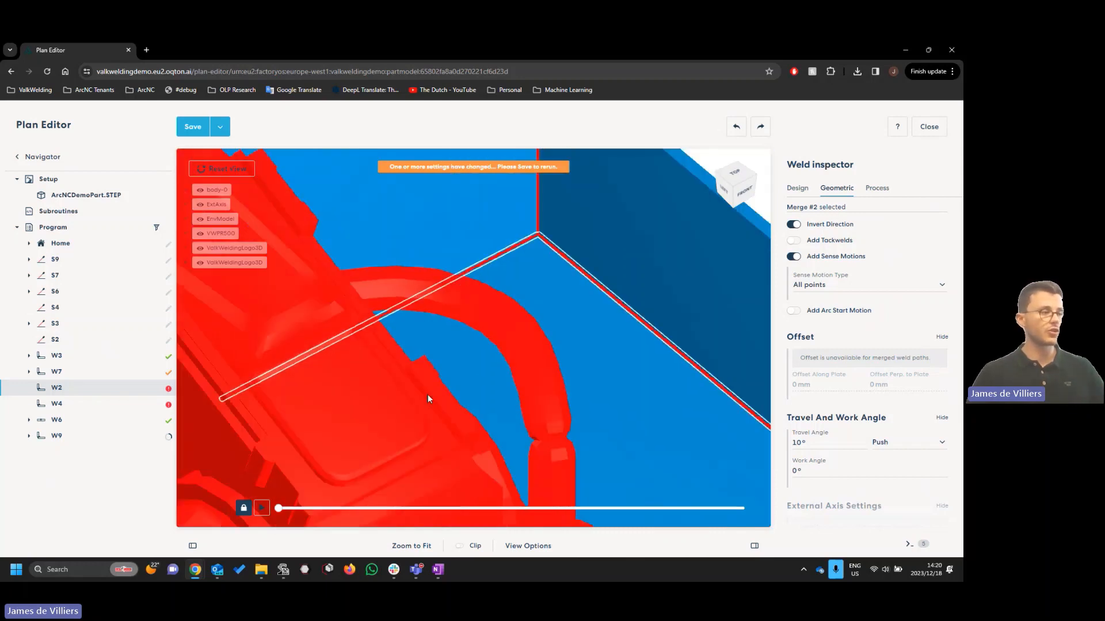
pyautogui.click(436, 396)
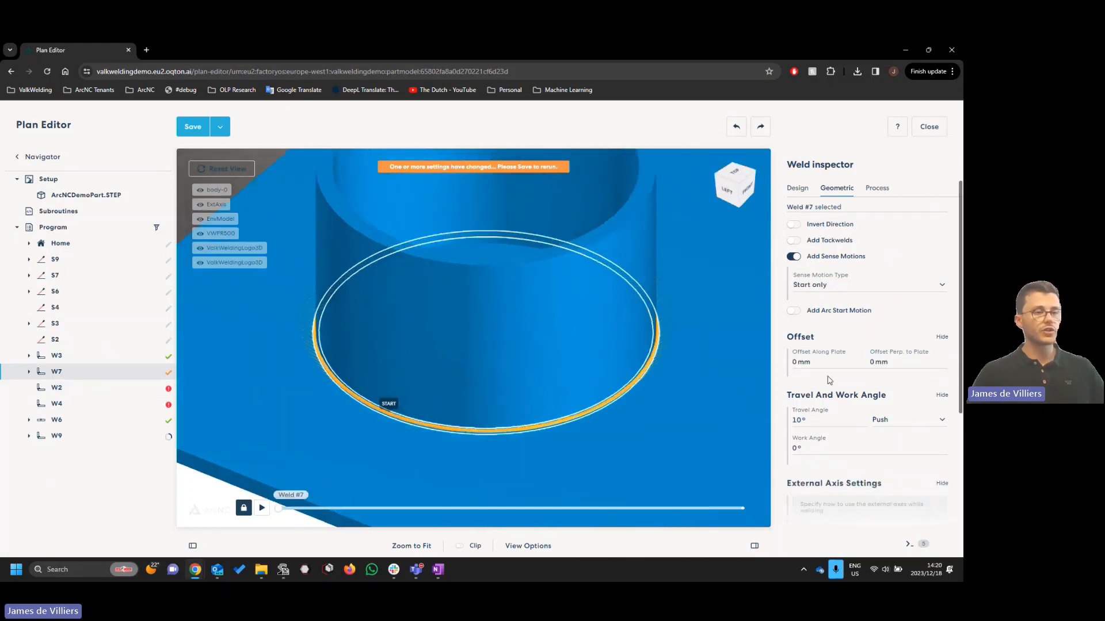
pyautogui.doubleClick(794, 363)
pyautogui.write('2')
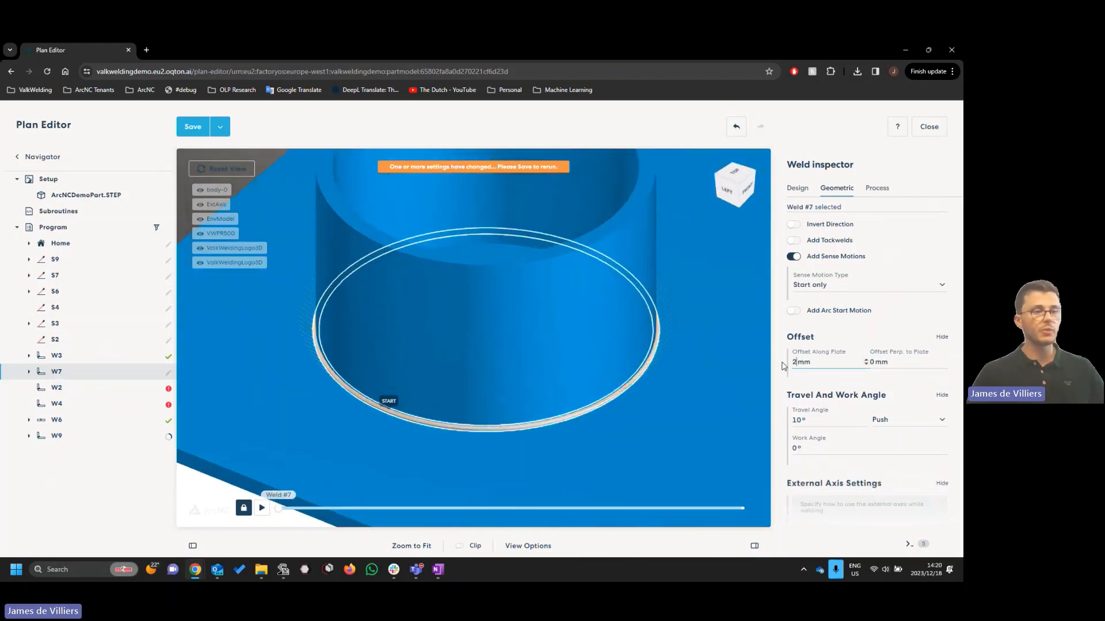
pyautogui.doubleClick(876, 363)
pyautogui.write('5')
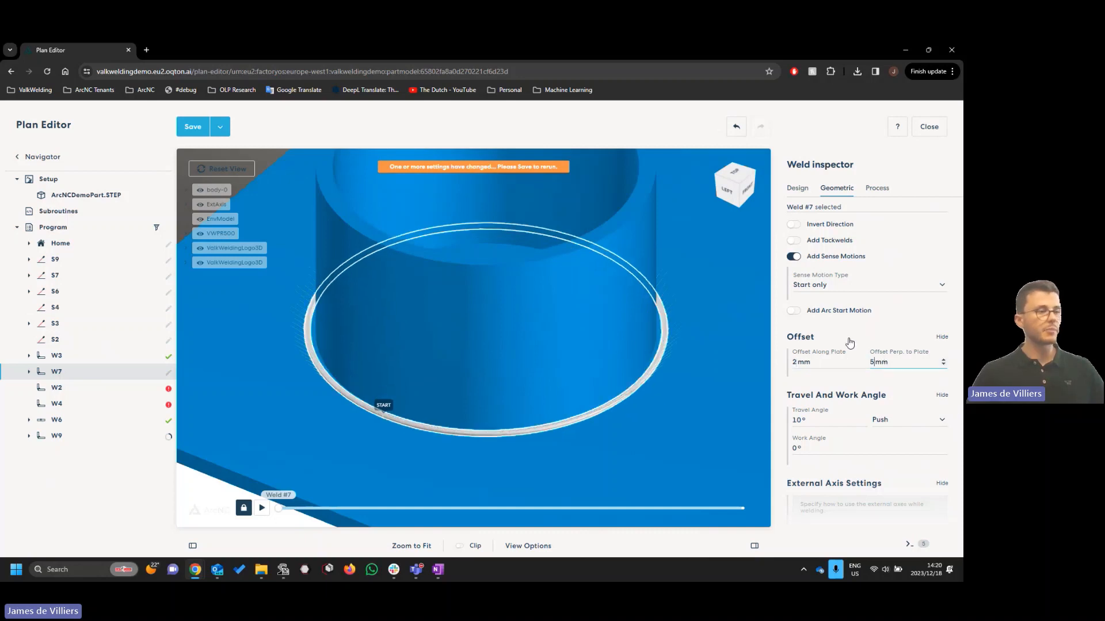
# Set weld W7's offset along the plate to 0 mm, and undo the offset changes
pyautogui.doubleClick(794, 362)
pyautogui.write('0')
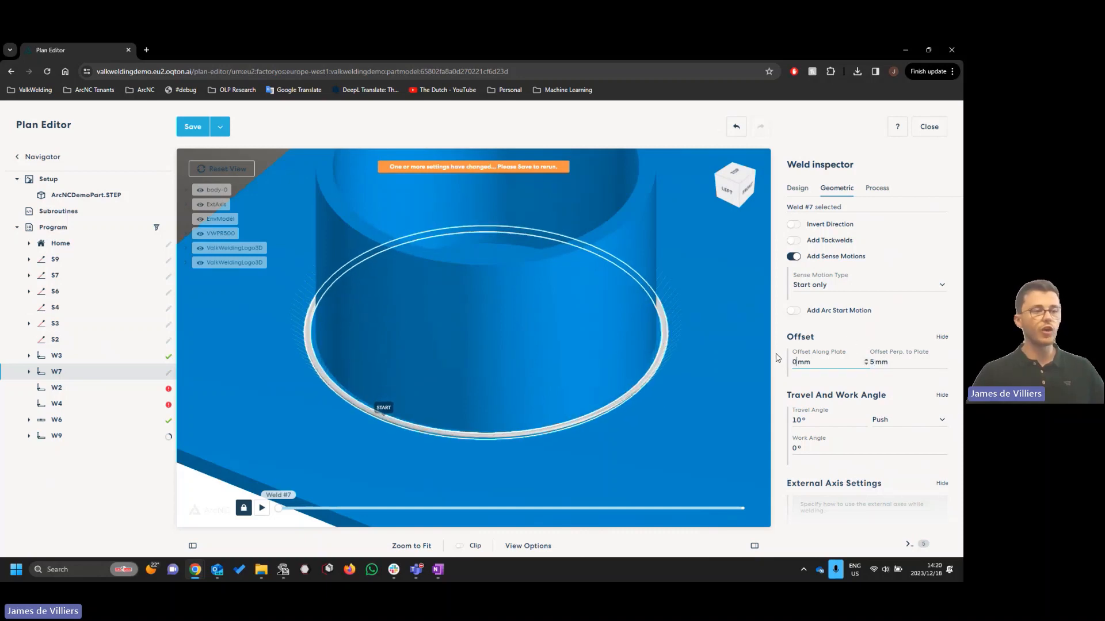
pyautogui.click(738, 133)
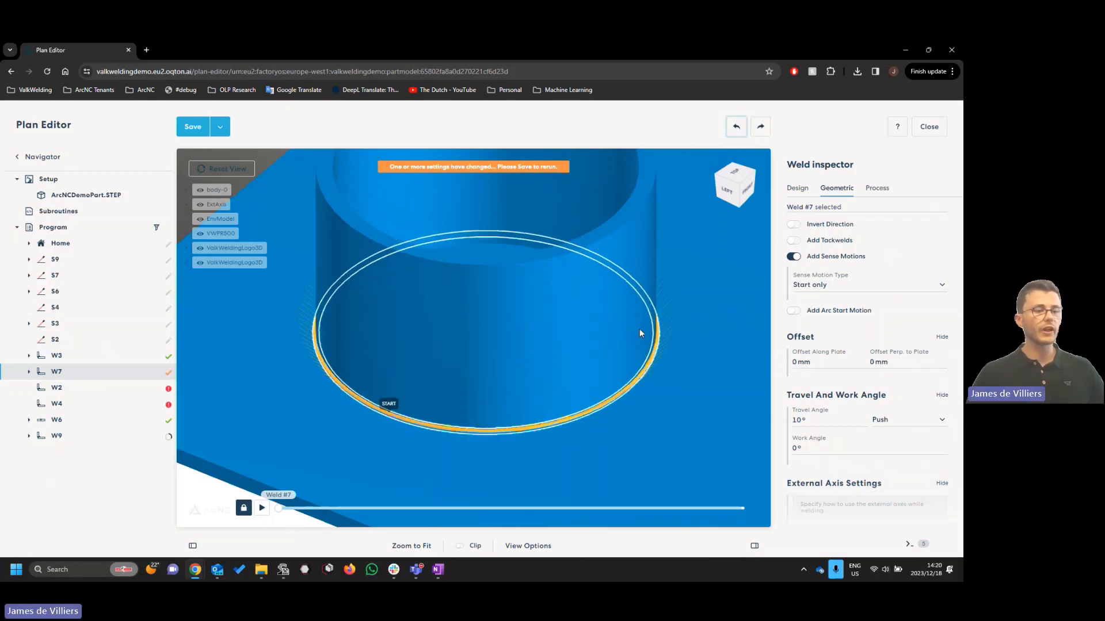
# Try switching weld W7's travel angle direction to Pull, and undo the change
pyautogui.scroll(-1, 876, 411)
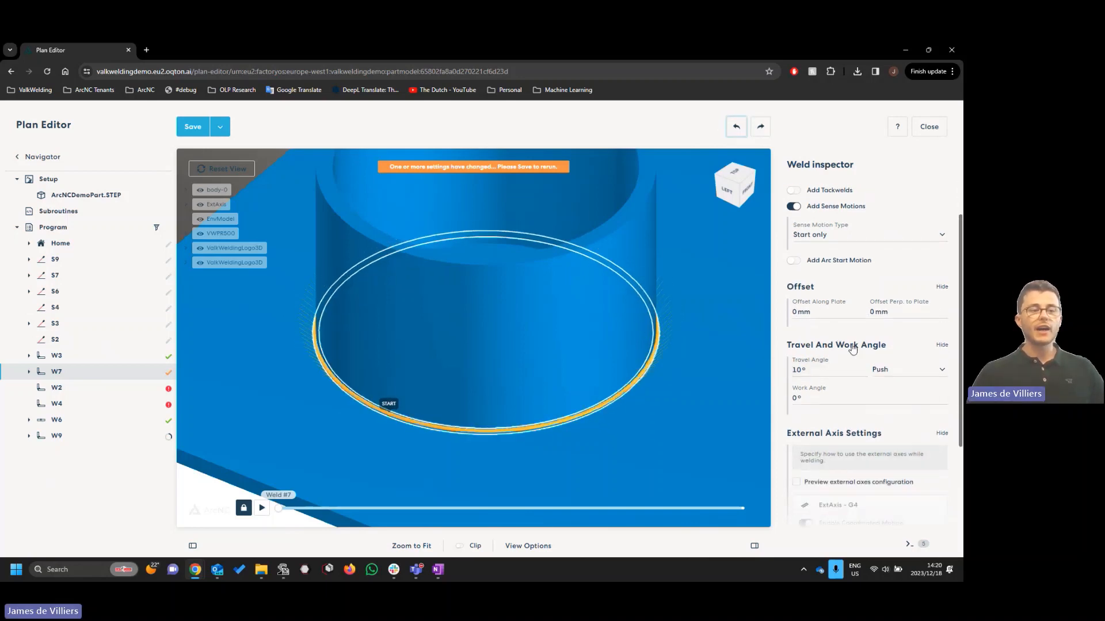
pyautogui.scroll(-5, 674, 329)
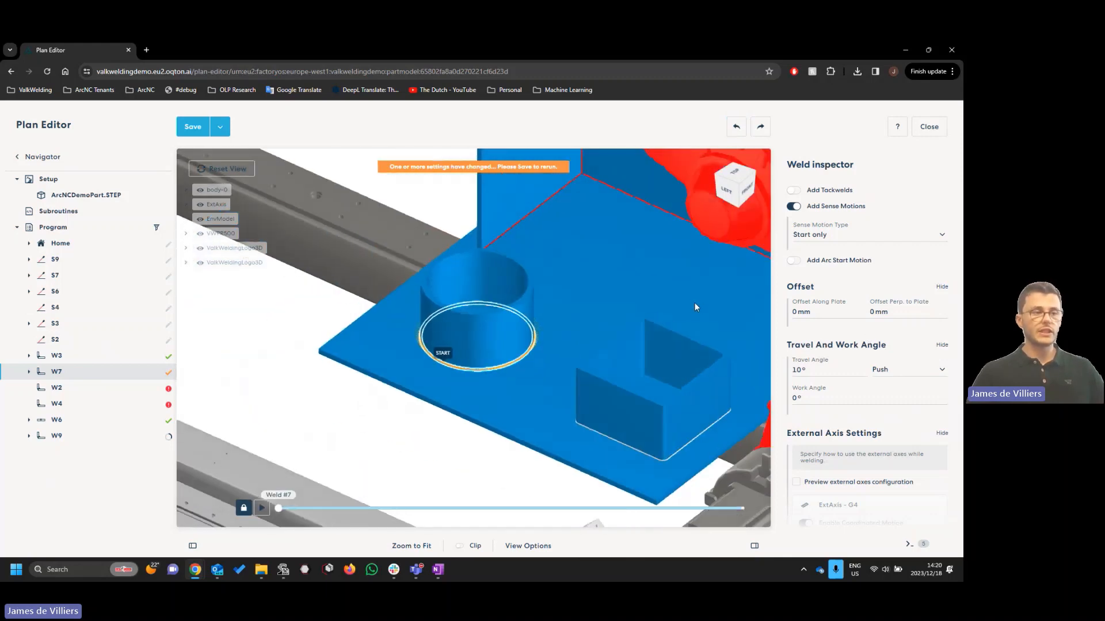
pyautogui.doubleClick(796, 369)
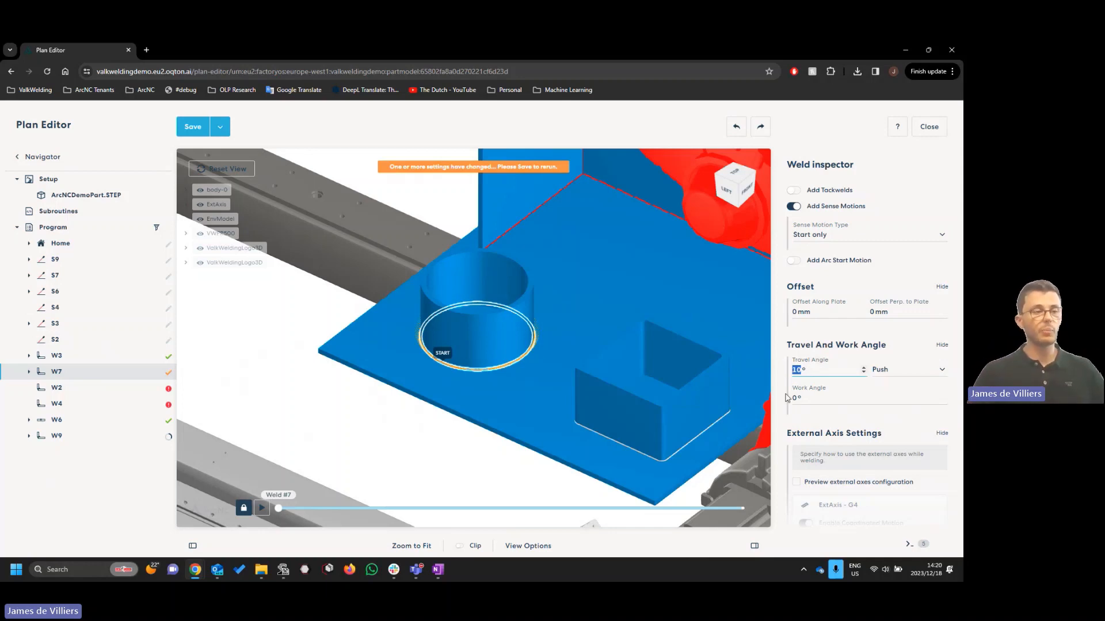
pyautogui.click(891, 371)
pyautogui.click(901, 389)
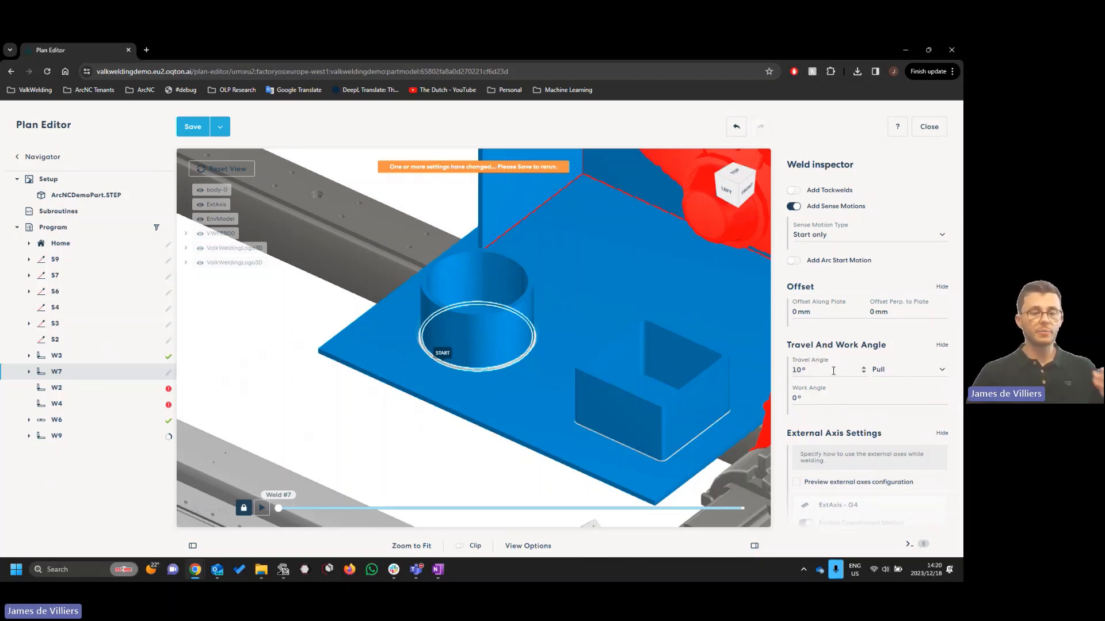
pyautogui.click(733, 129)
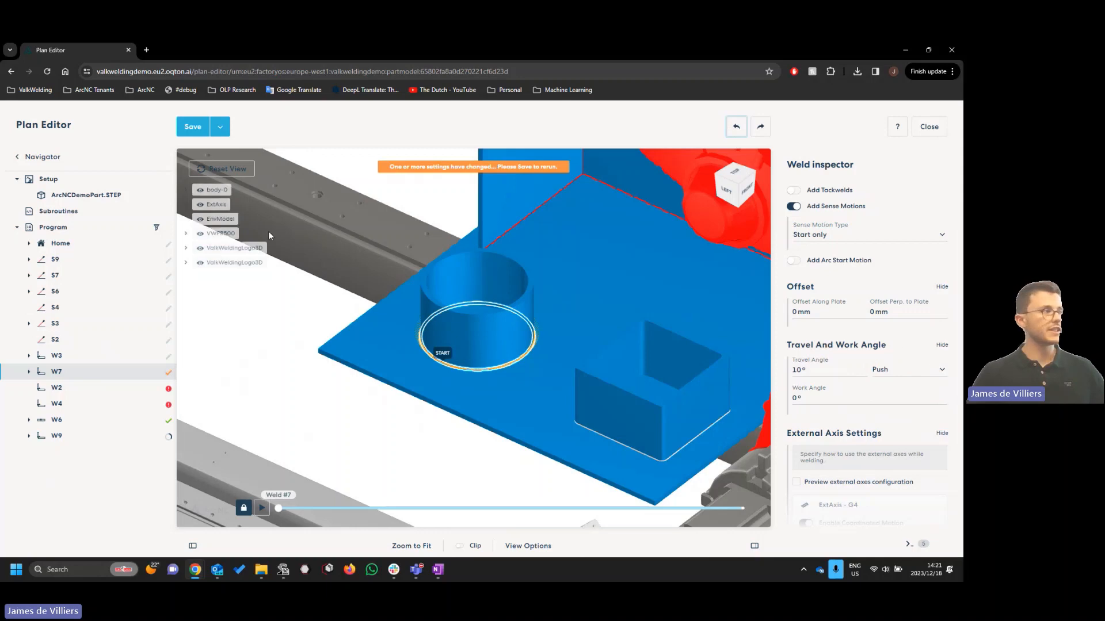
# Try a nominal travel angle of 5° in the setup's motion planning settings, and undo it
pyautogui.click(105, 181)
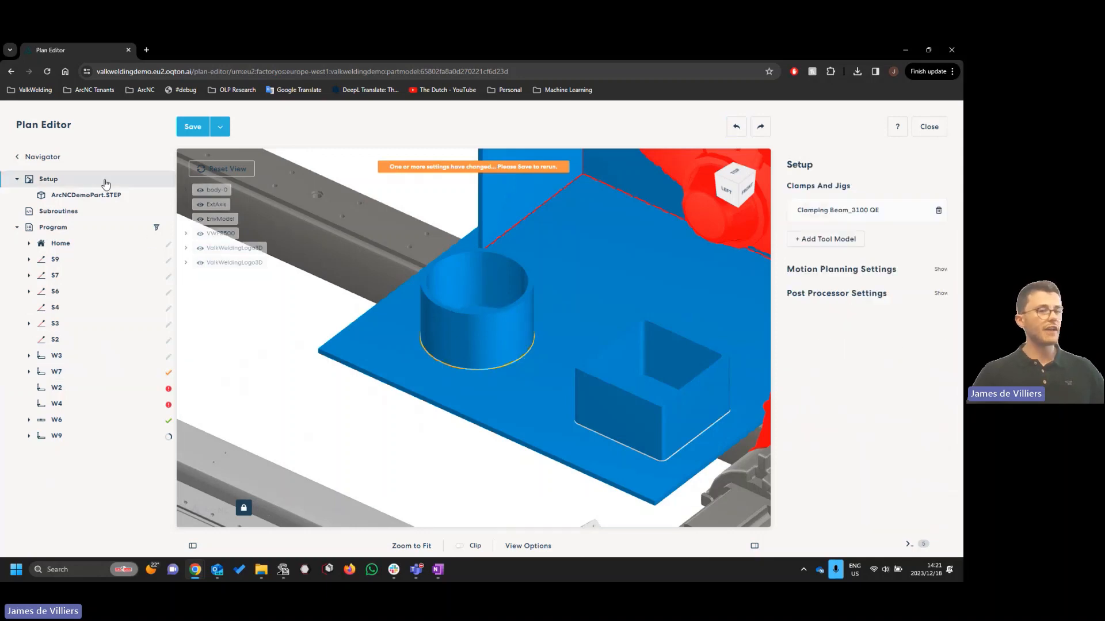
pyautogui.click(835, 270)
pyautogui.doubleClick(797, 422)
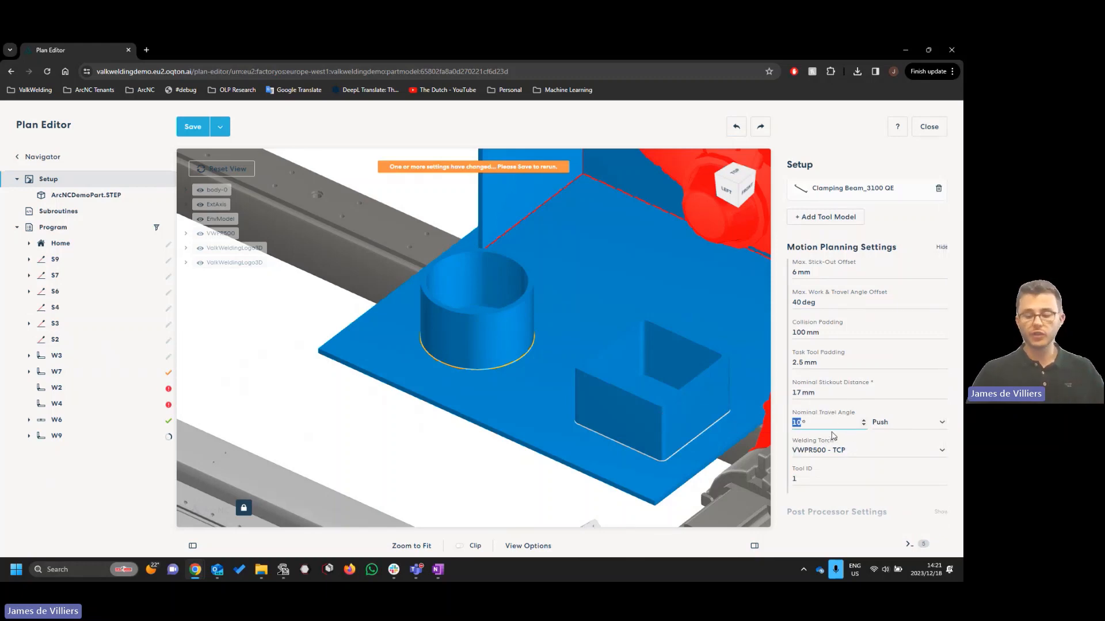
pyautogui.write('5')
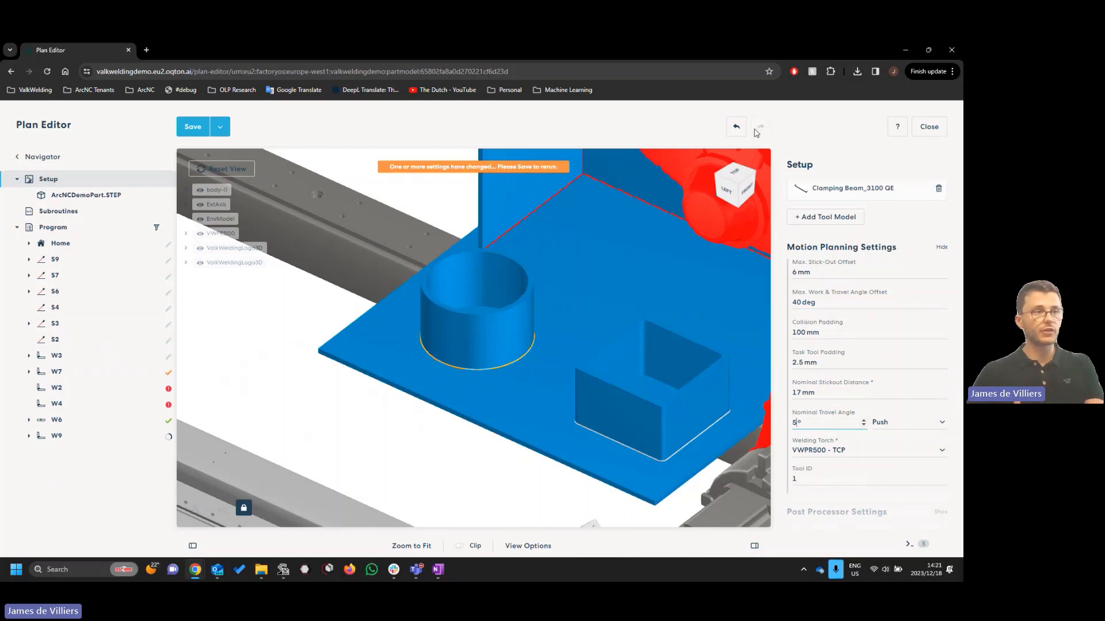
pyautogui.click(736, 127)
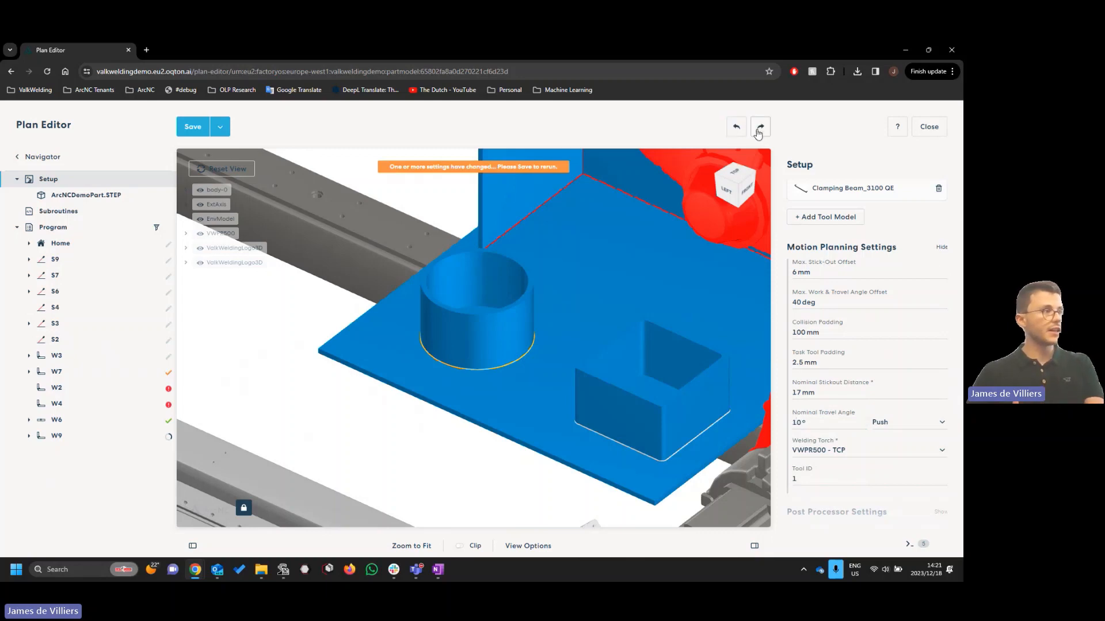
# Select all the part's welds together, try a shared travel angle of 5°, and undo it
pyautogui.click(83, 372)
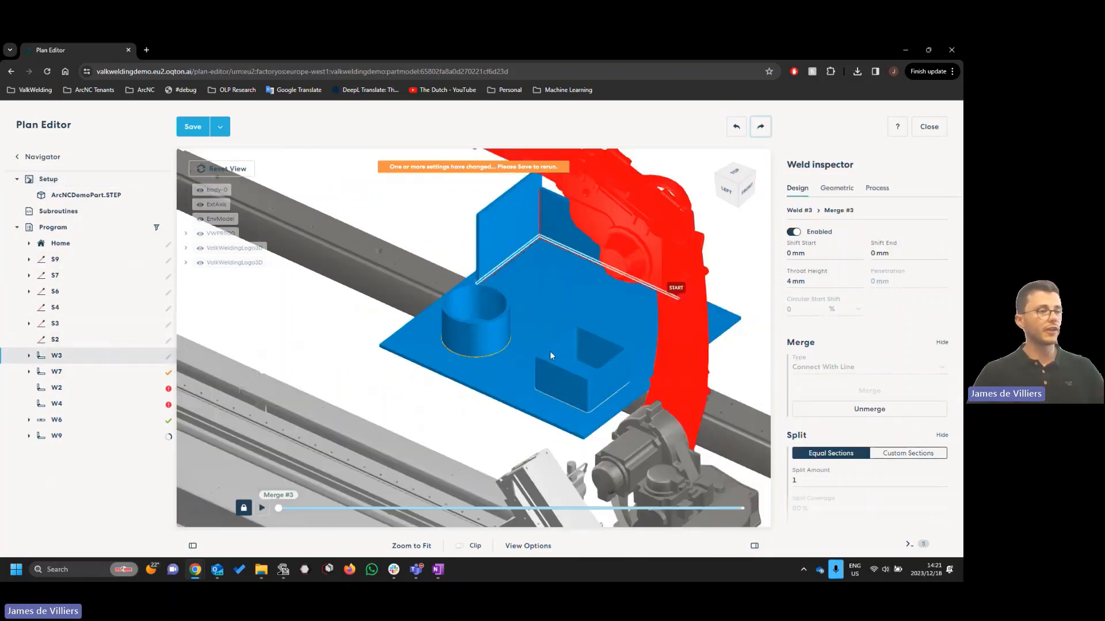
pyautogui.click(375, 187)
pyautogui.moveTo(373, 182); pyautogui.dragTo(686, 431)
pyautogui.scroll(-10, 813, 450)
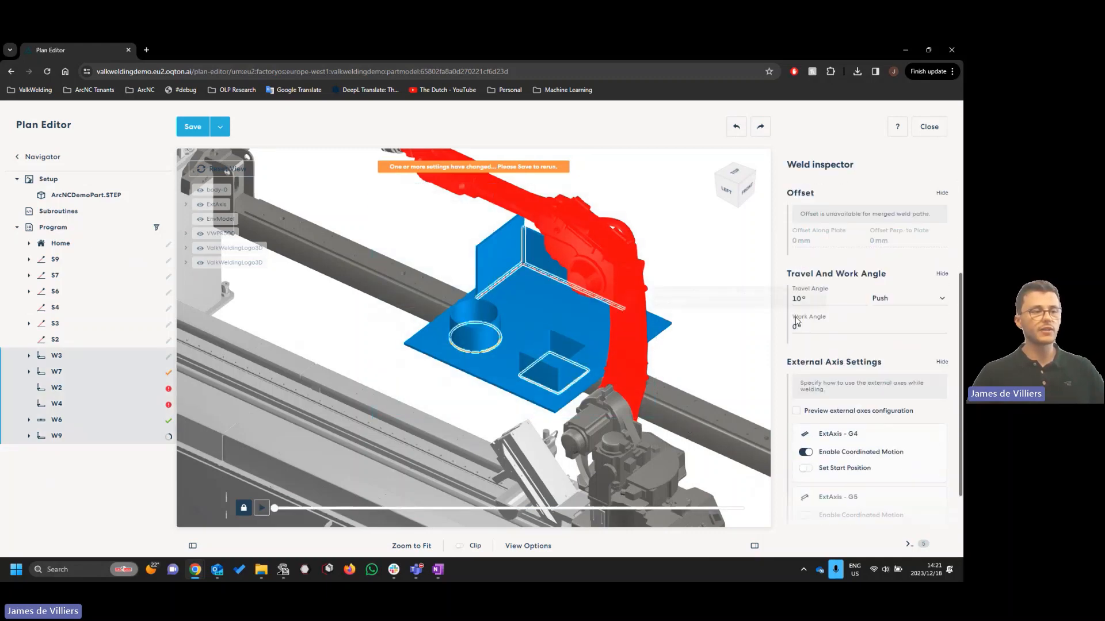
pyautogui.doubleClick(796, 298)
pyautogui.write('5')
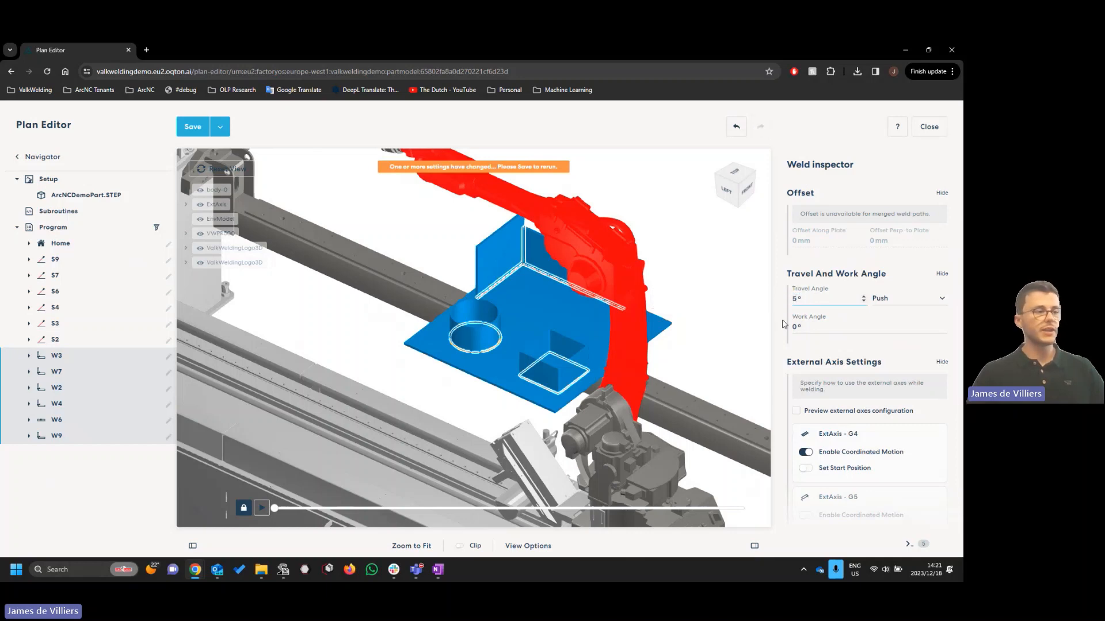
pyautogui.click(736, 126)
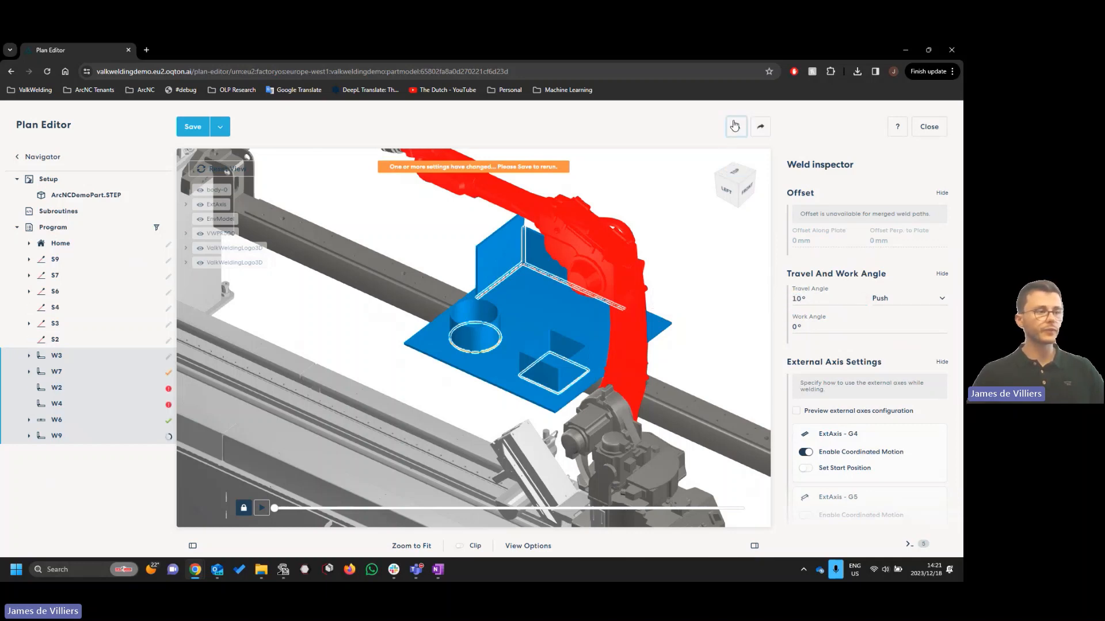
# Select merged weld W2 along the two upright plates and set its work angle to 20°
pyautogui.moveTo(671, 321); pyautogui.dragTo(586, 350)
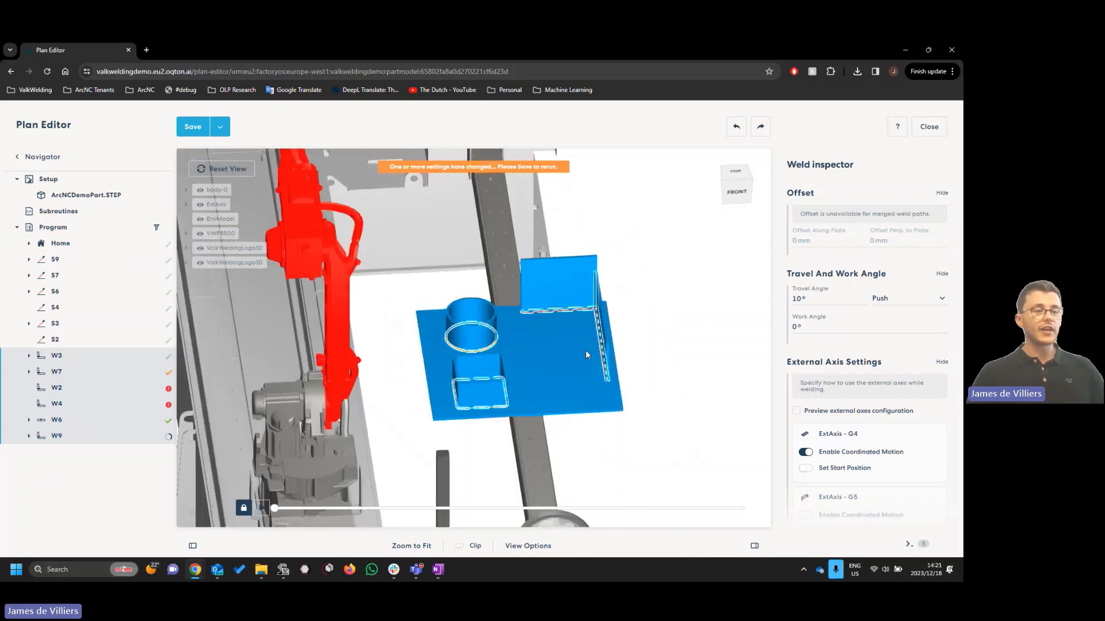
pyautogui.click(623, 448)
pyautogui.click(604, 375)
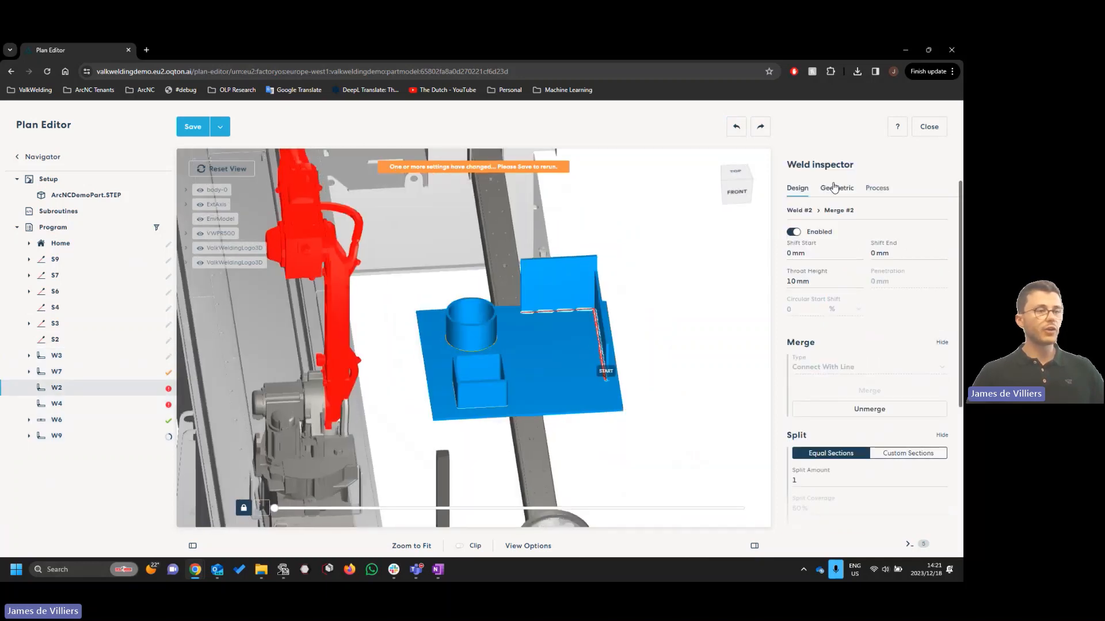
pyautogui.scroll(-4, 864, 406)
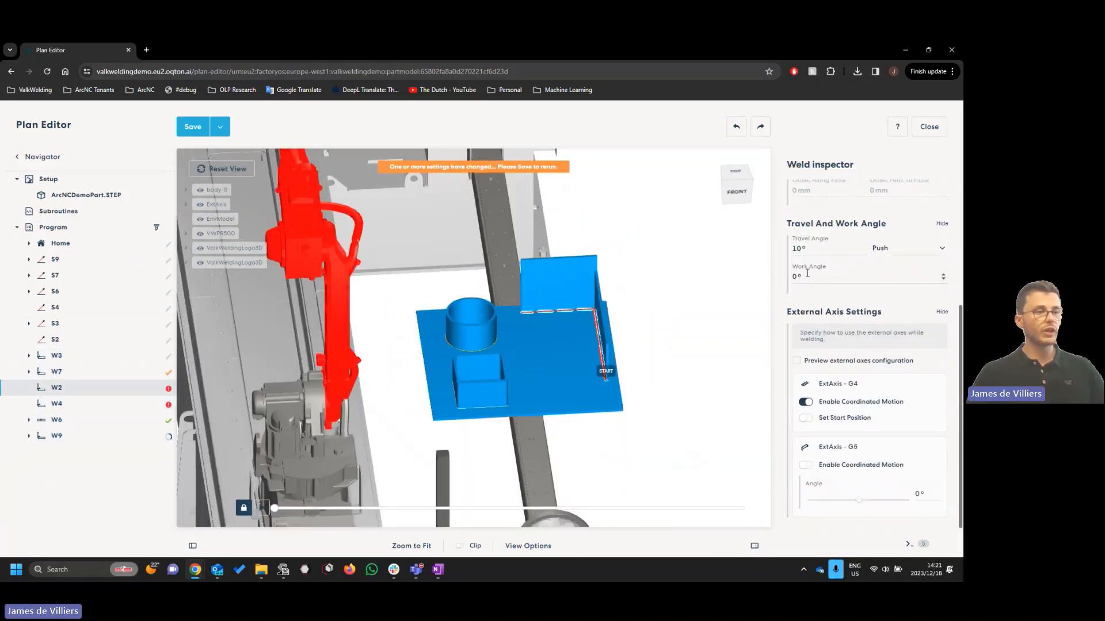
pyautogui.moveTo(808, 276); pyautogui.dragTo(783, 280)
pyautogui.scroll(5, 663, 413)
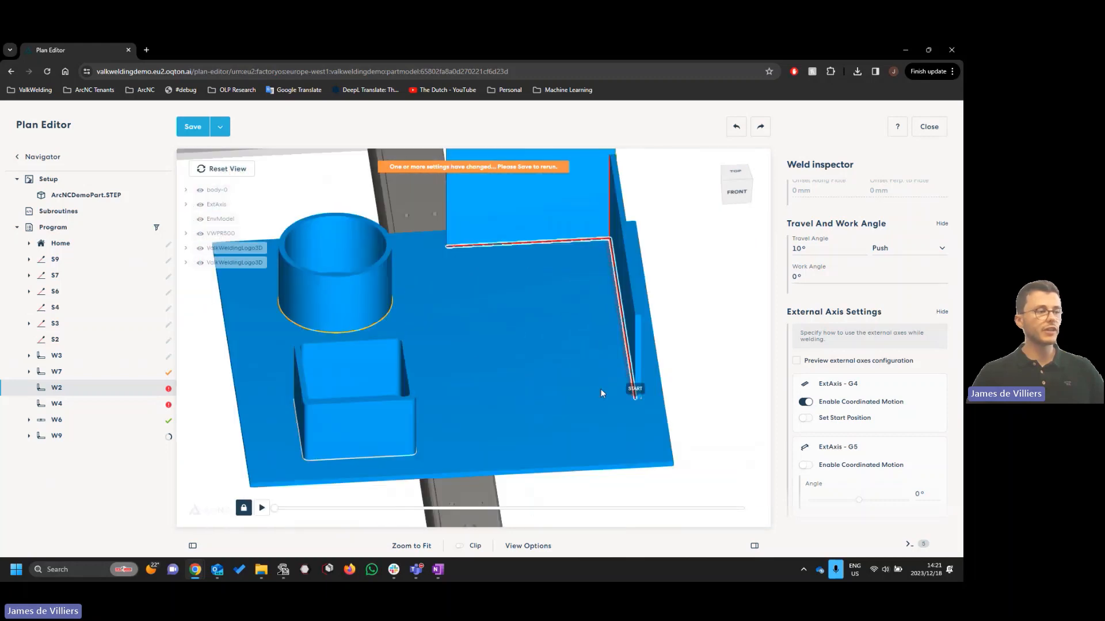
pyautogui.moveTo(613, 365); pyautogui.dragTo(603, 333)
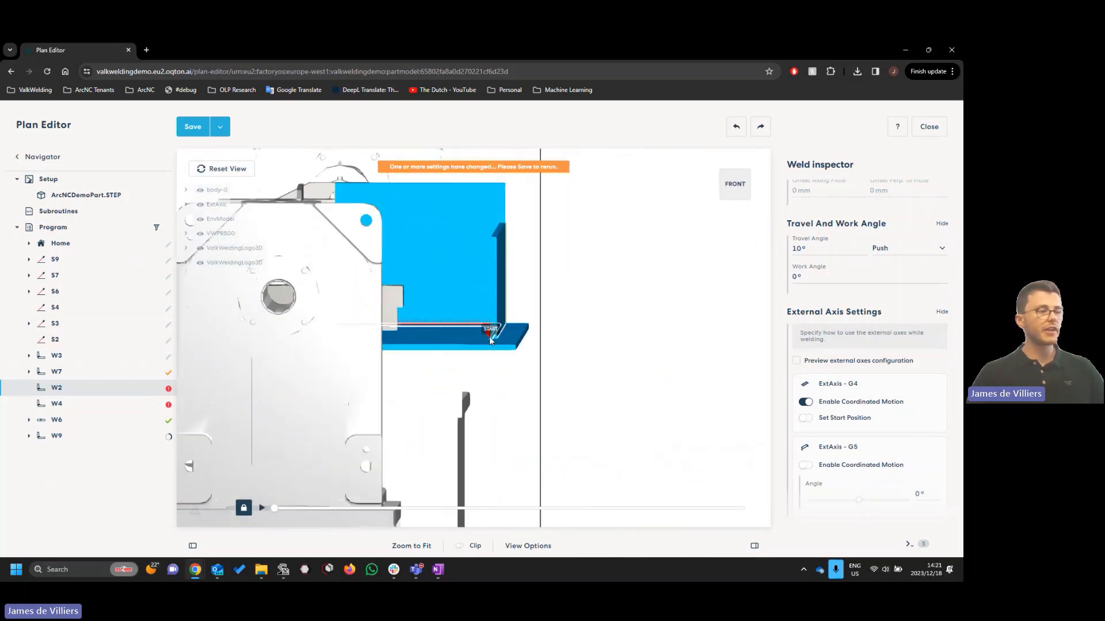
pyautogui.scroll(4, 491, 338)
pyautogui.scroll(6, 530, 340)
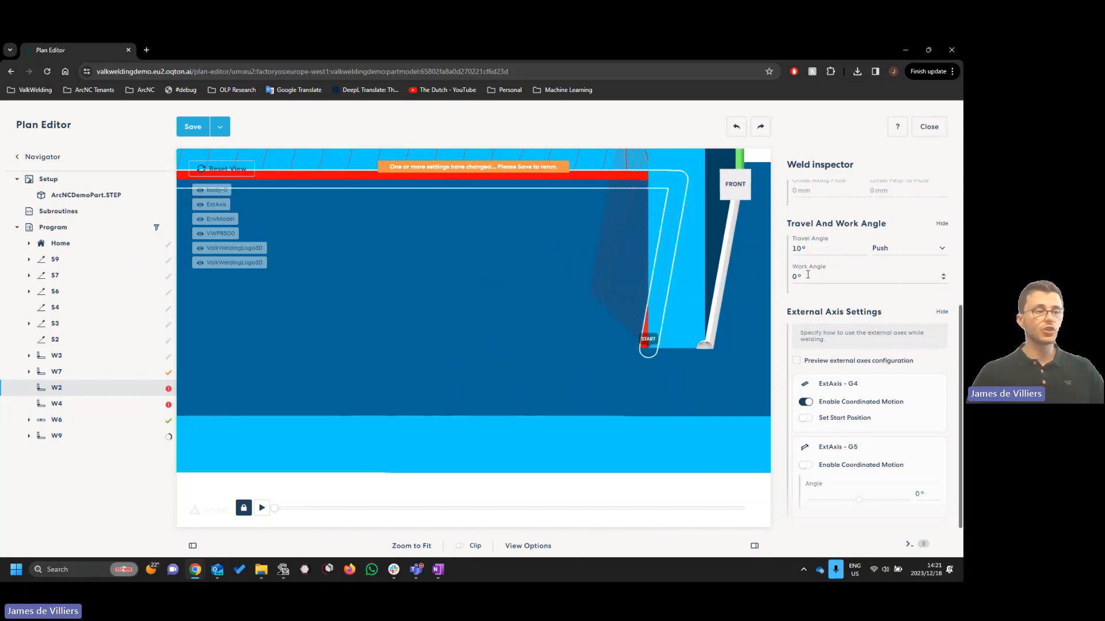
pyautogui.moveTo(805, 277); pyautogui.dragTo(789, 277)
pyautogui.write('20')
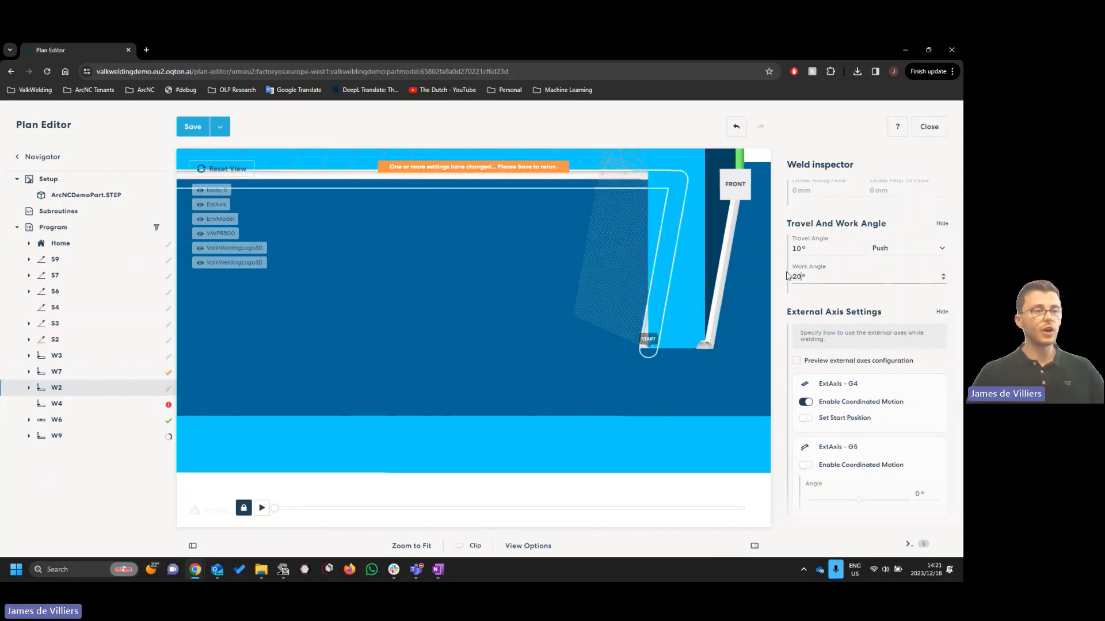
# Change weld W2's work angle to -20° and undo both work angle changes
pyautogui.click(793, 276)
pyautogui.write('-')
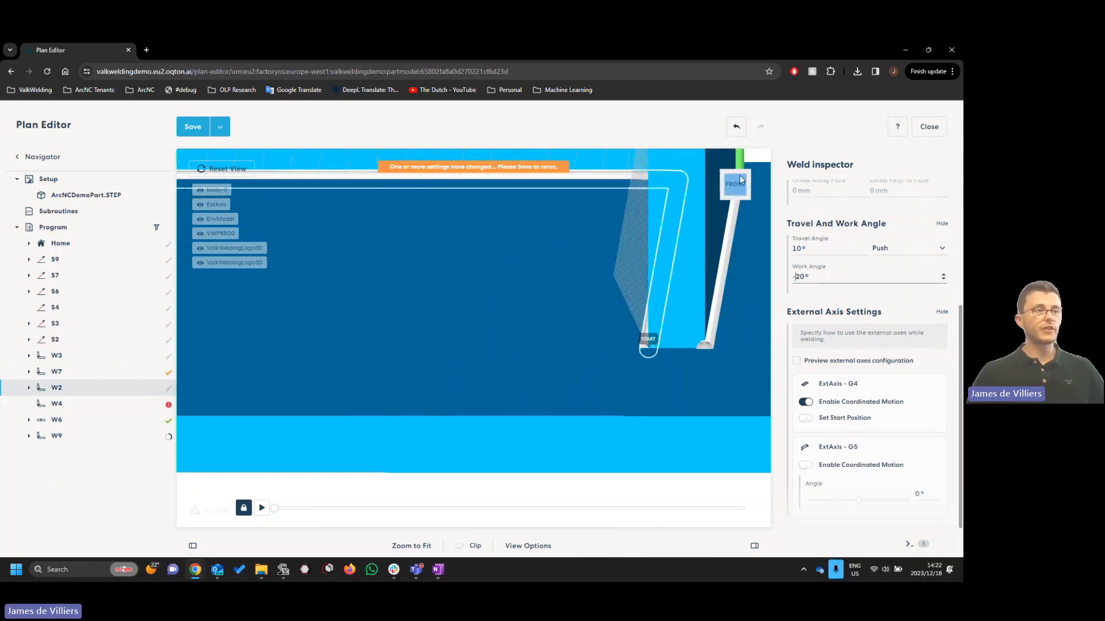
pyautogui.click(737, 127)
pyautogui.click(737, 127)
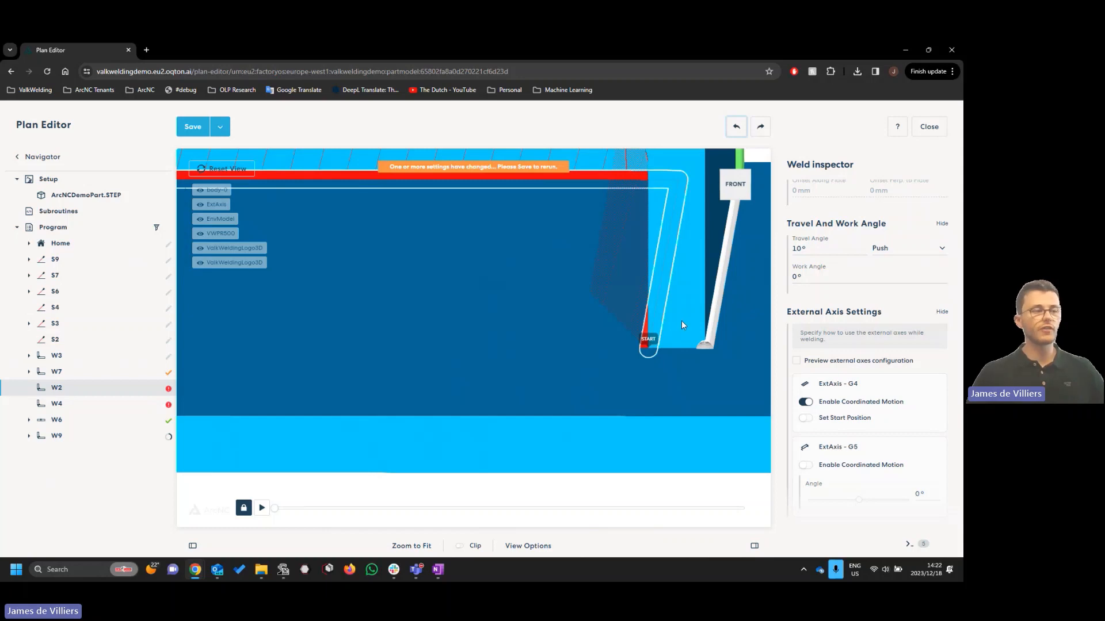
# Set the ExtAxis-G5 angle of weld W2 to 20° and undo that change
pyautogui.scroll(-5, 659, 328)
pyautogui.scroll(-5, 636, 335)
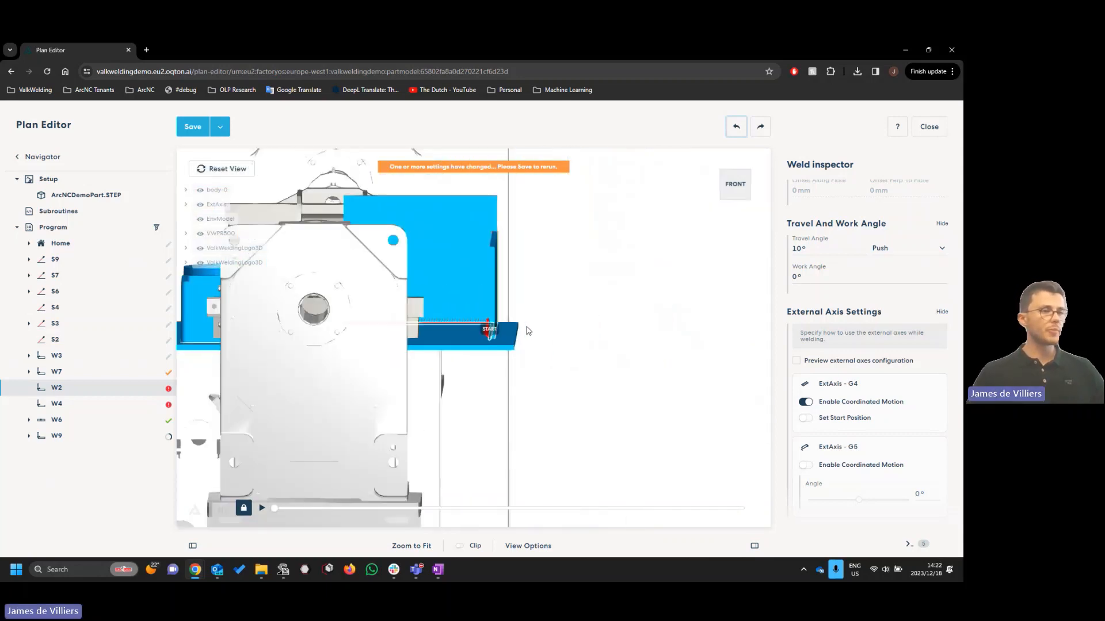
pyautogui.moveTo(527, 327); pyautogui.dragTo(433, 329)
pyautogui.scroll(-5, 468, 304)
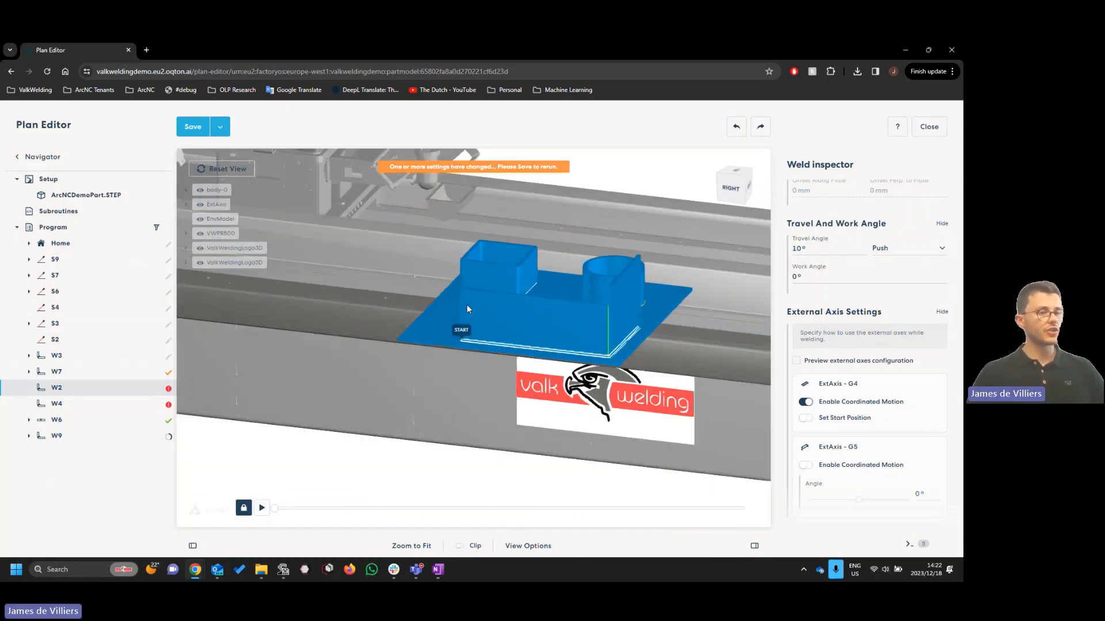
pyautogui.moveTo(488, 328); pyautogui.dragTo(469, 344, button='right')
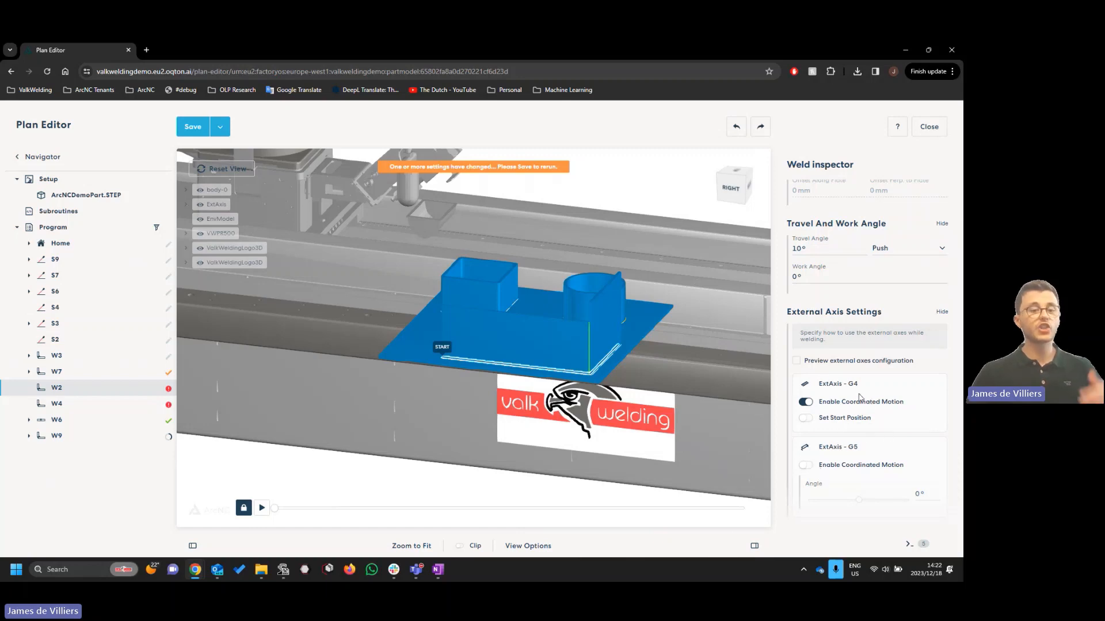
pyautogui.scroll(-5, 497, 338)
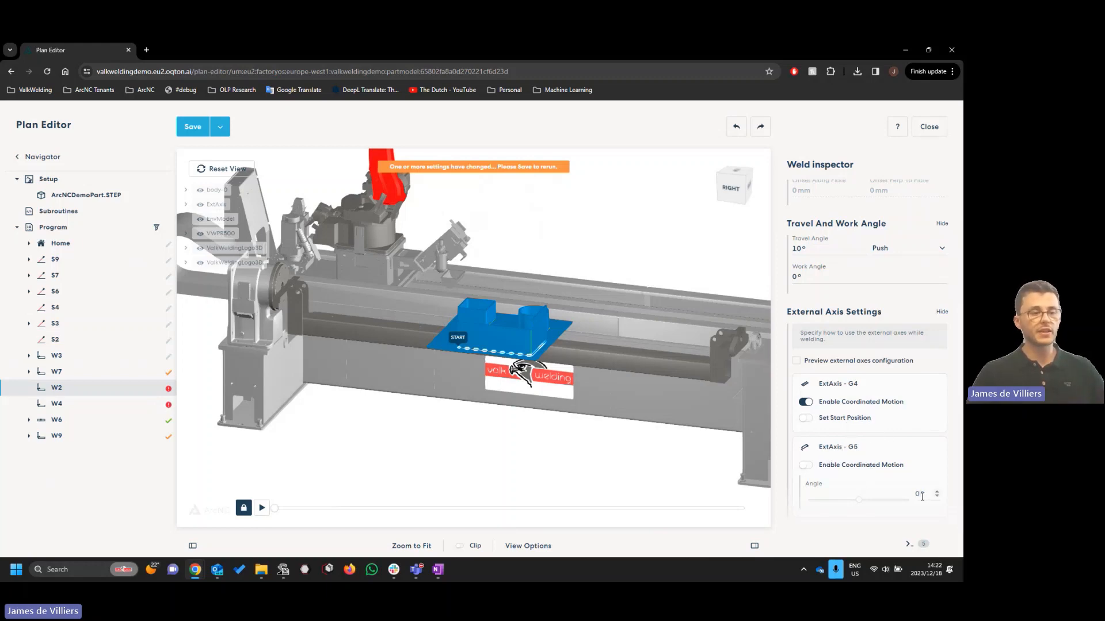
pyautogui.moveTo(922, 496); pyautogui.dragTo(912, 498)
pyautogui.write('20')
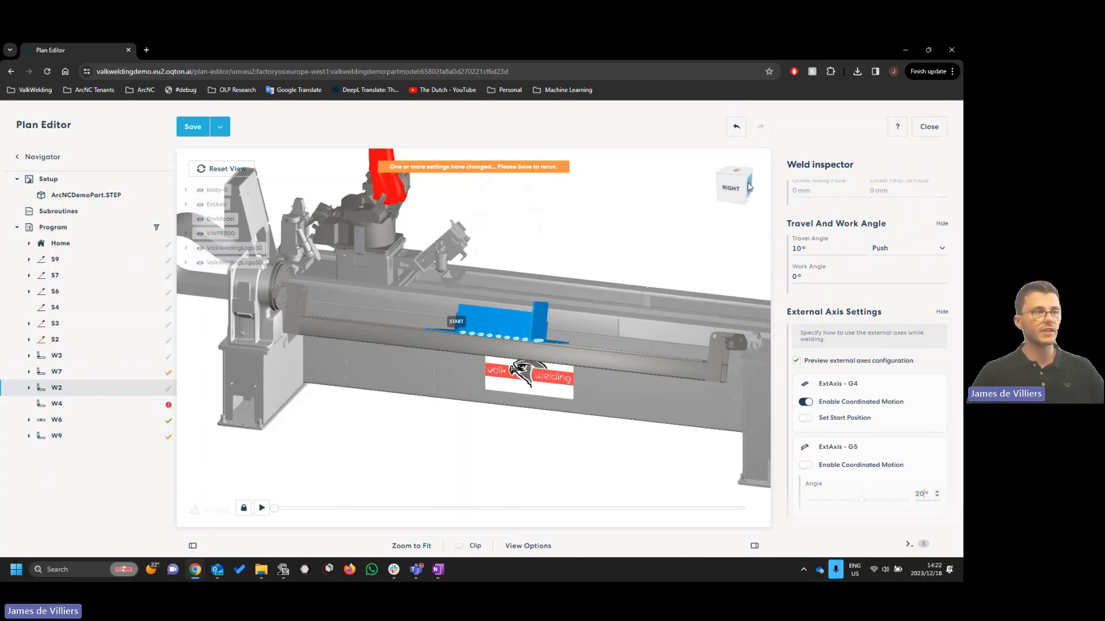
pyautogui.click(736, 128)
pyautogui.click(736, 128)
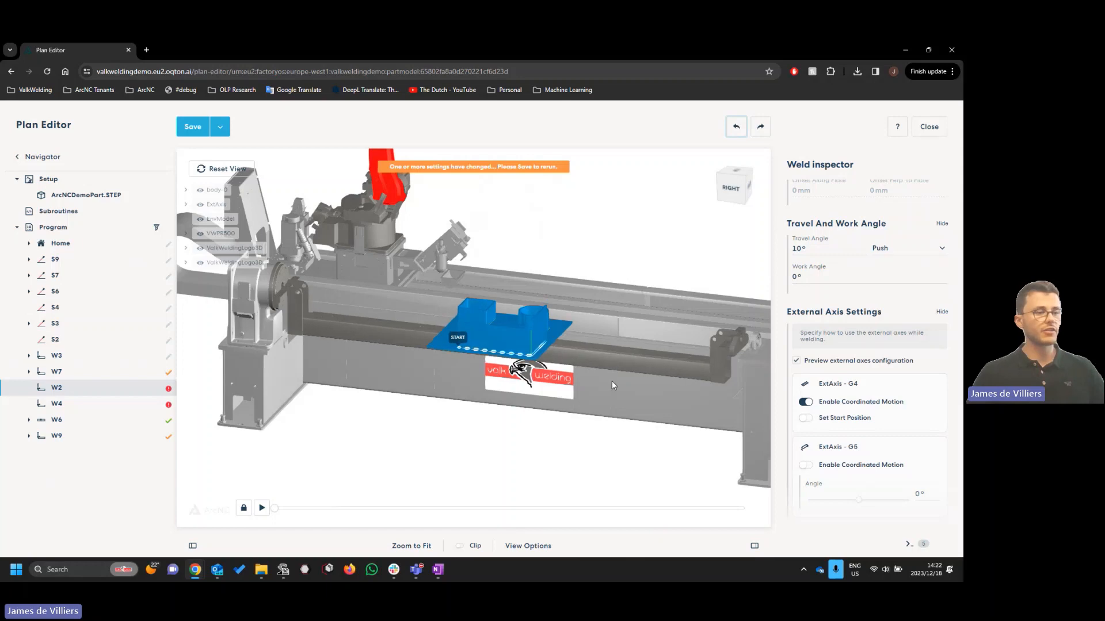
# Examine the part's orientation on the external axis for vertical weld W6 and circular weld W7
pyautogui.scroll(3, 612, 381)
pyautogui.click(632, 345)
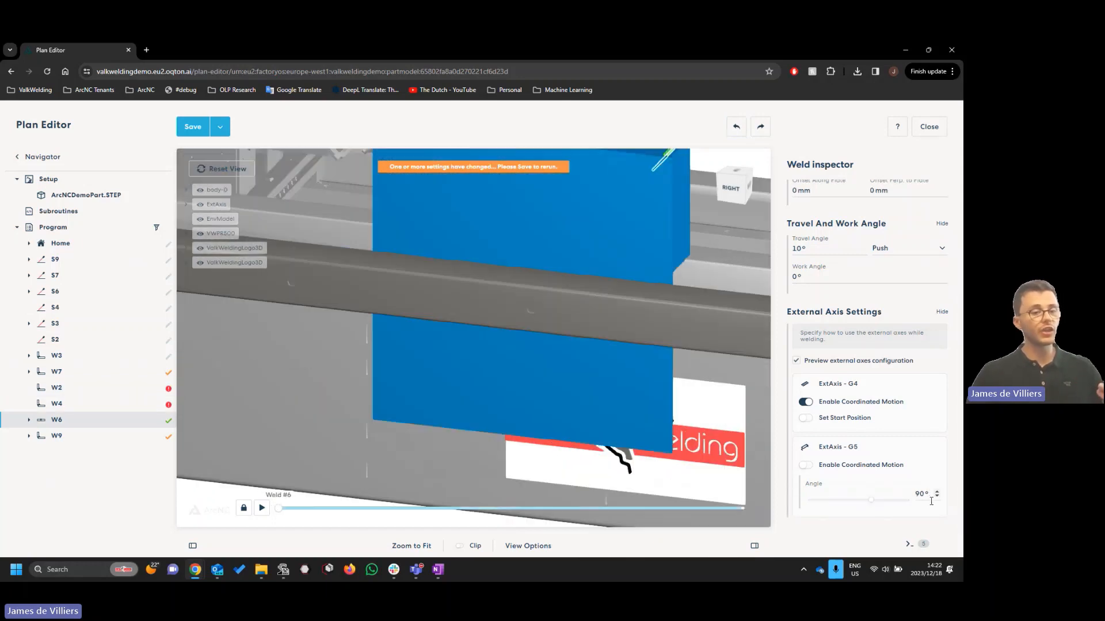
pyautogui.scroll(-4, 585, 309)
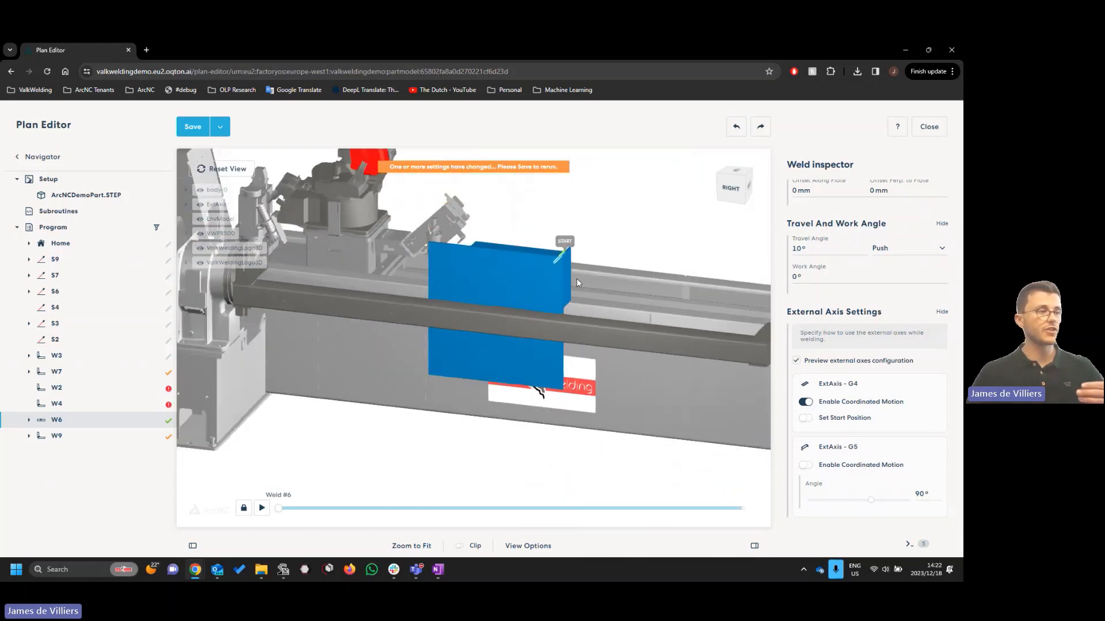
pyautogui.moveTo(576, 278); pyautogui.dragTo(598, 312)
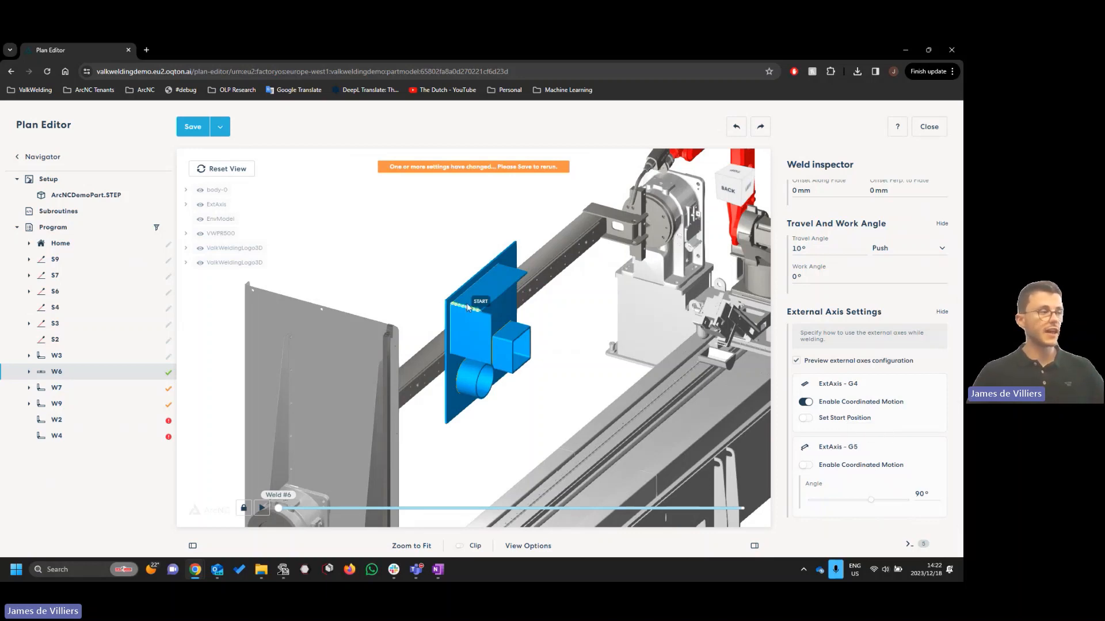
pyautogui.click(472, 282)
pyautogui.click(531, 391)
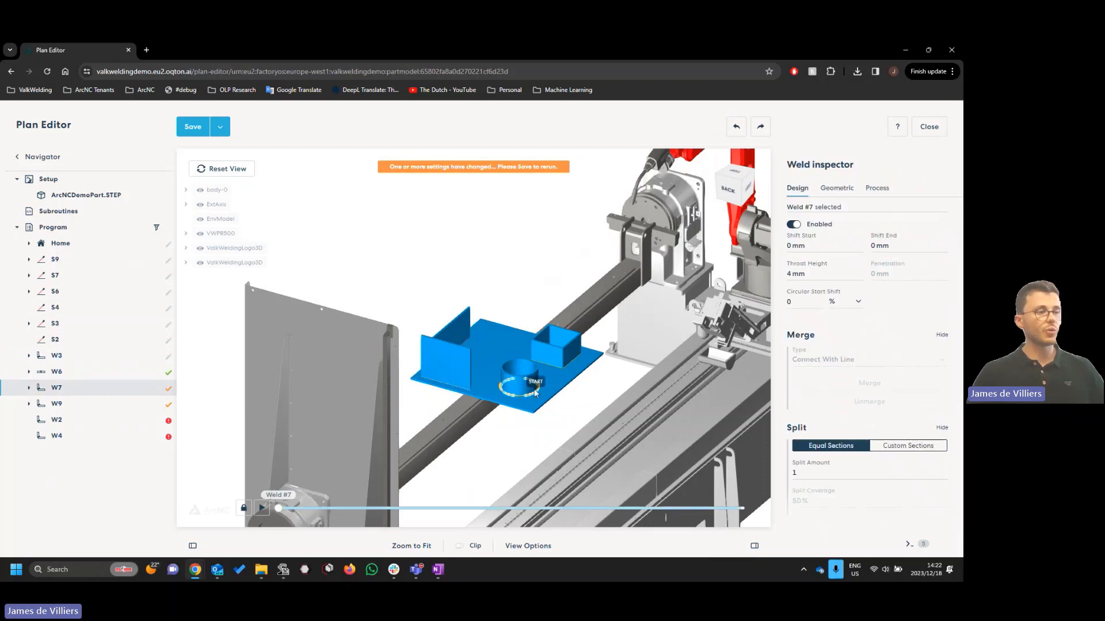
# Select weld W9 around the square tube and set its ExtAxis-G5 angle to 90°
pyautogui.click(558, 368)
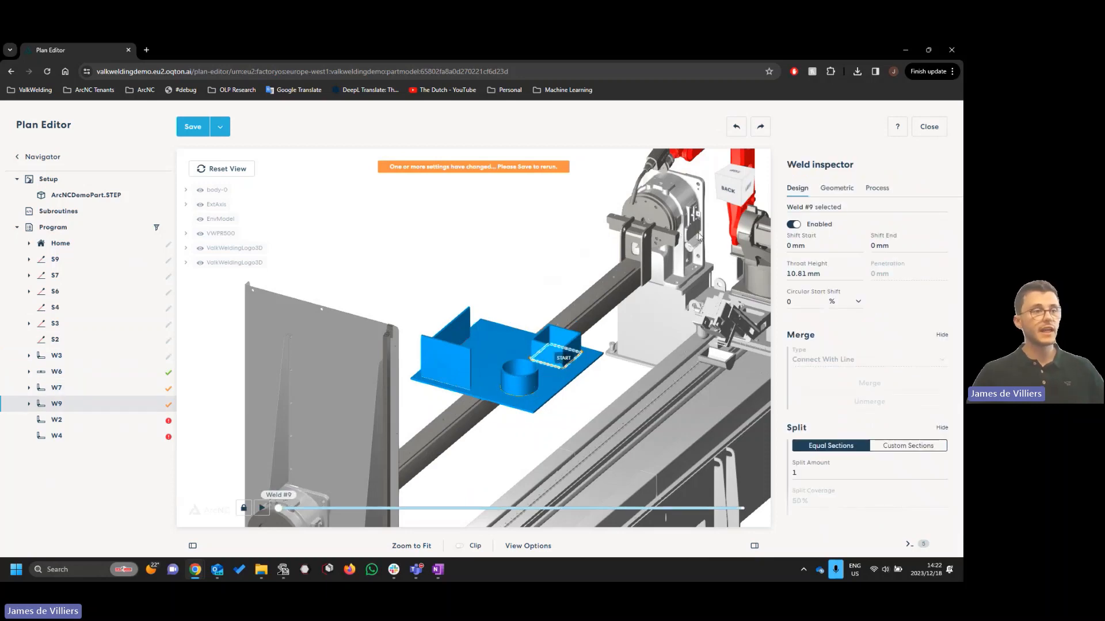
pyautogui.click(837, 190)
pyautogui.scroll(-3, 898, 461)
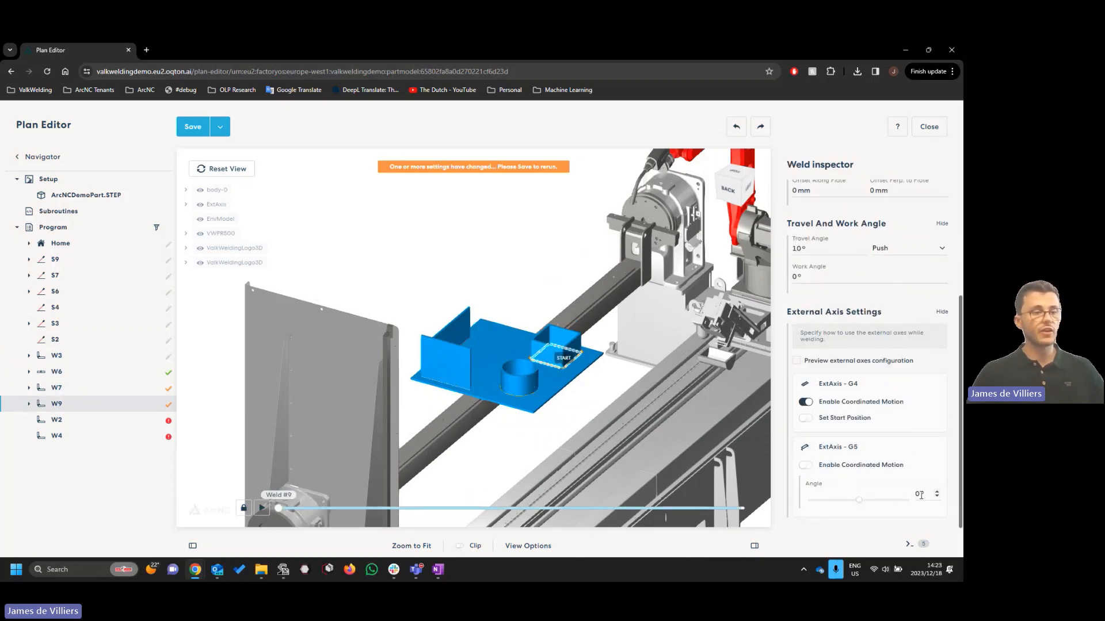
pyautogui.moveTo(930, 497); pyautogui.dragTo(915, 498)
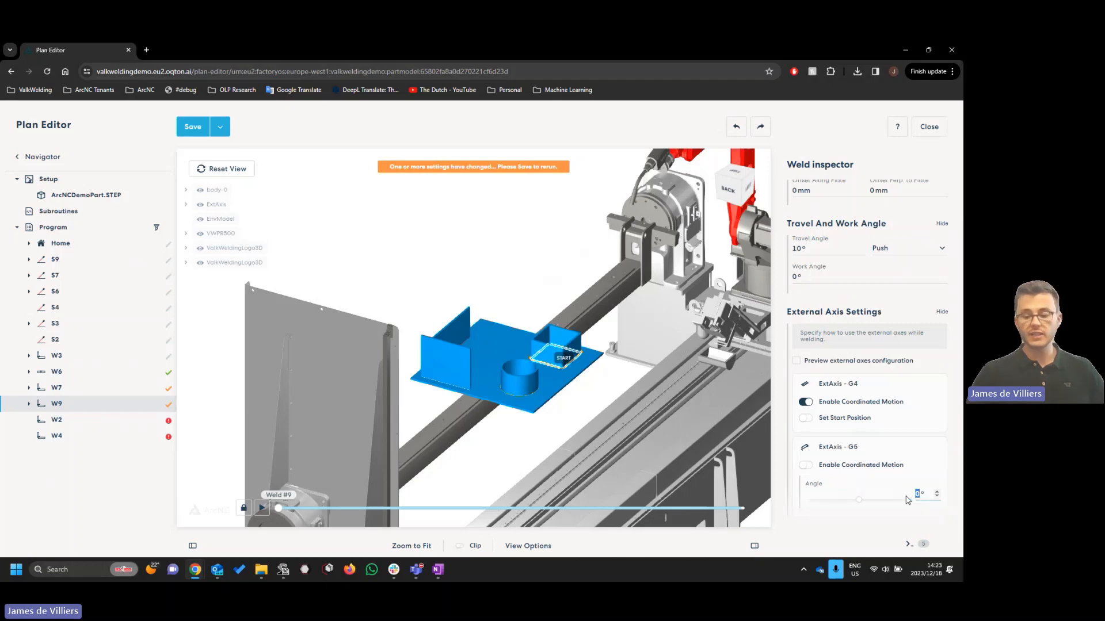
pyautogui.write('90')
pyautogui.press('Return')
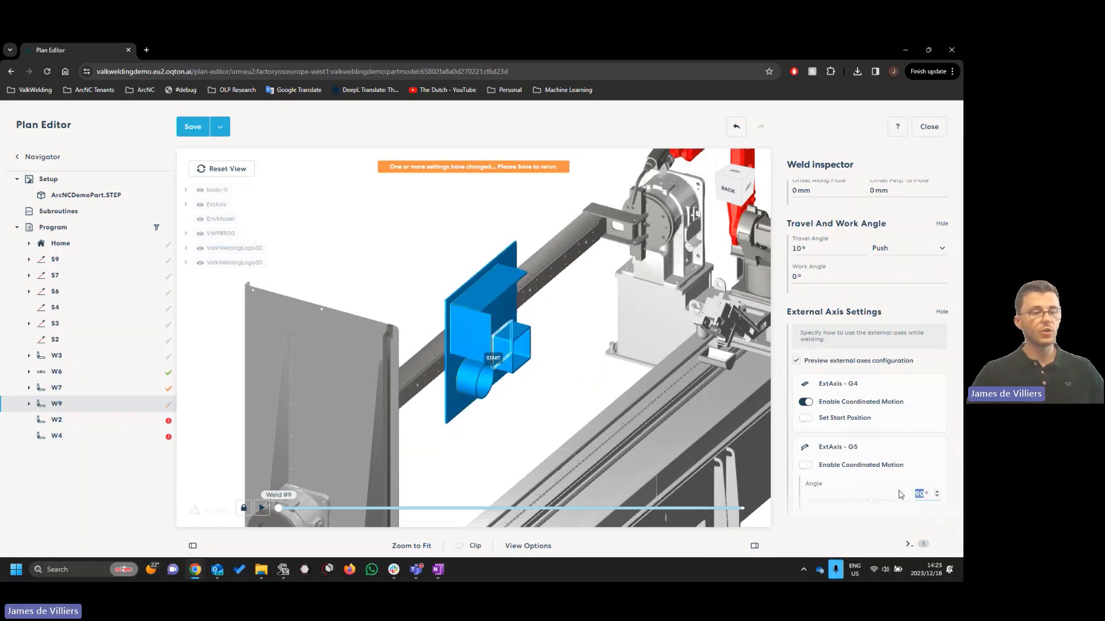
# Try ExtAxis-G5 angles of 0° and 10° for weld W9, and undo the 10° change
pyautogui.write('0')
pyautogui.press('Return')
pyautogui.write('10')
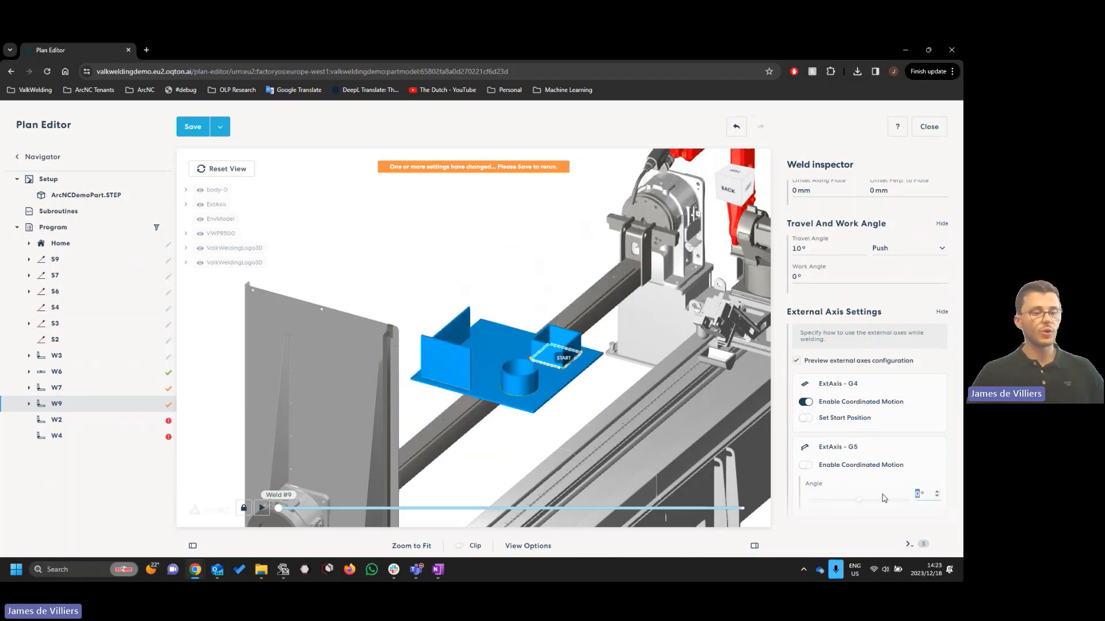
pyautogui.press('Return')
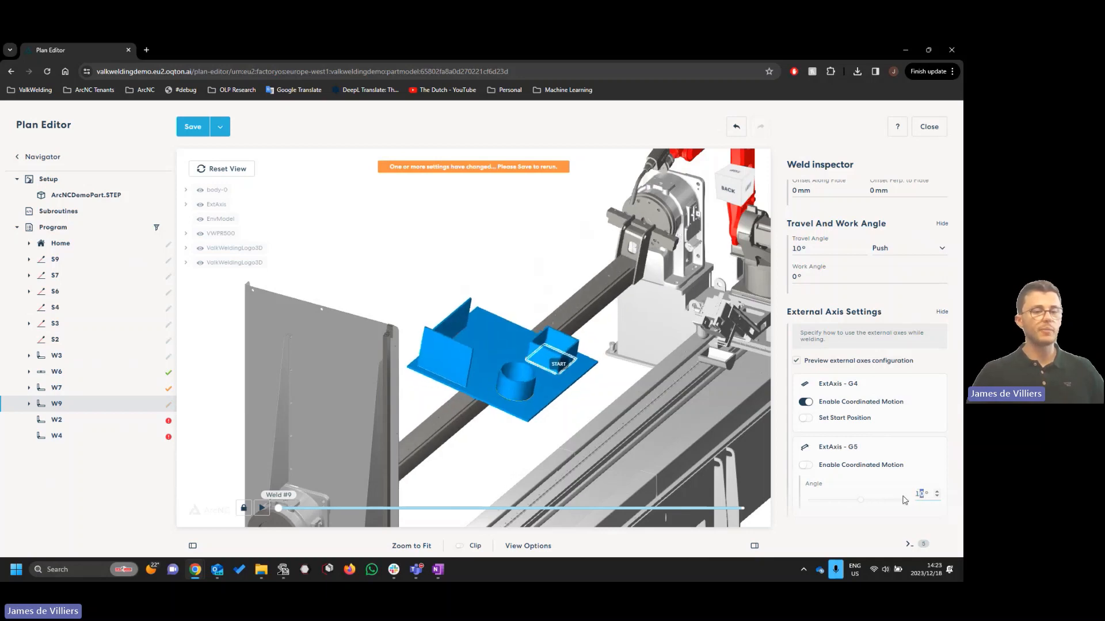
pyautogui.hotkey('ctrl', 'z')
pyautogui.hotkey('ctrl', 'z')
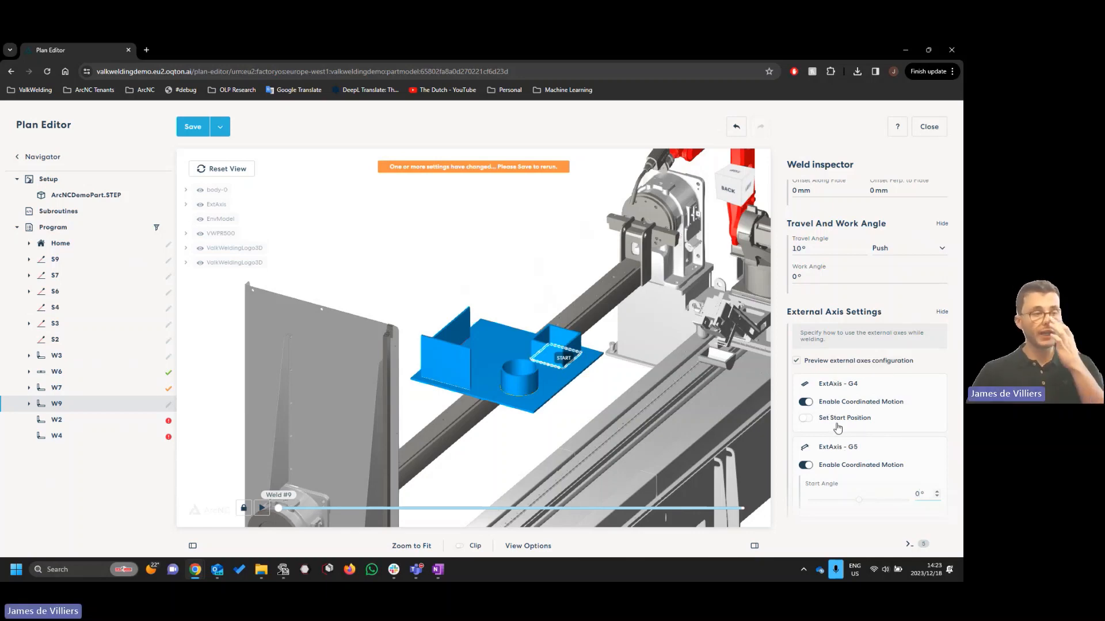
# Disable coordinated motion on ExtAxis-G4 for weld W9, enable its fixed position, and move it to about 907 mm
pyautogui.moveTo(550, 346); pyautogui.dragTo(467, 275)
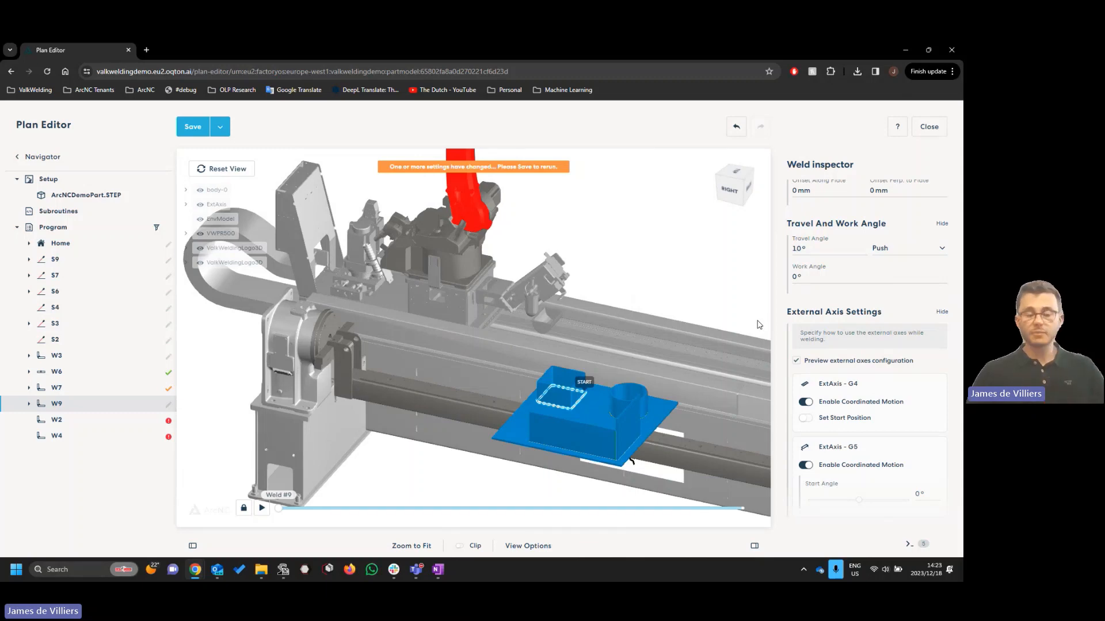
pyautogui.click(806, 402)
pyautogui.click(806, 418)
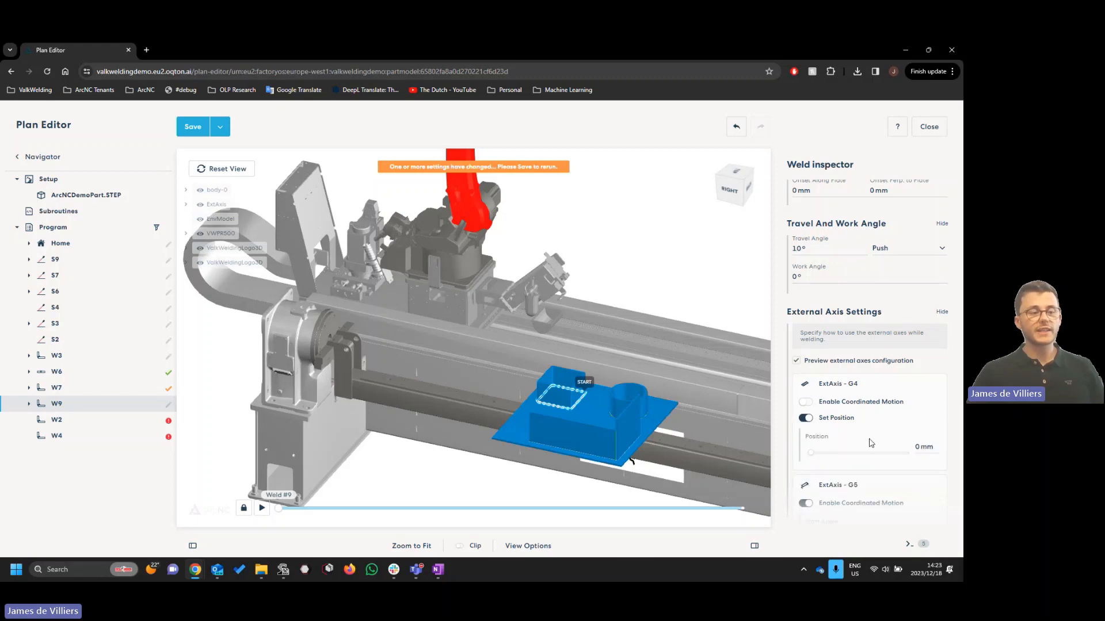
pyautogui.moveTo(811, 454); pyautogui.dragTo(825, 458)
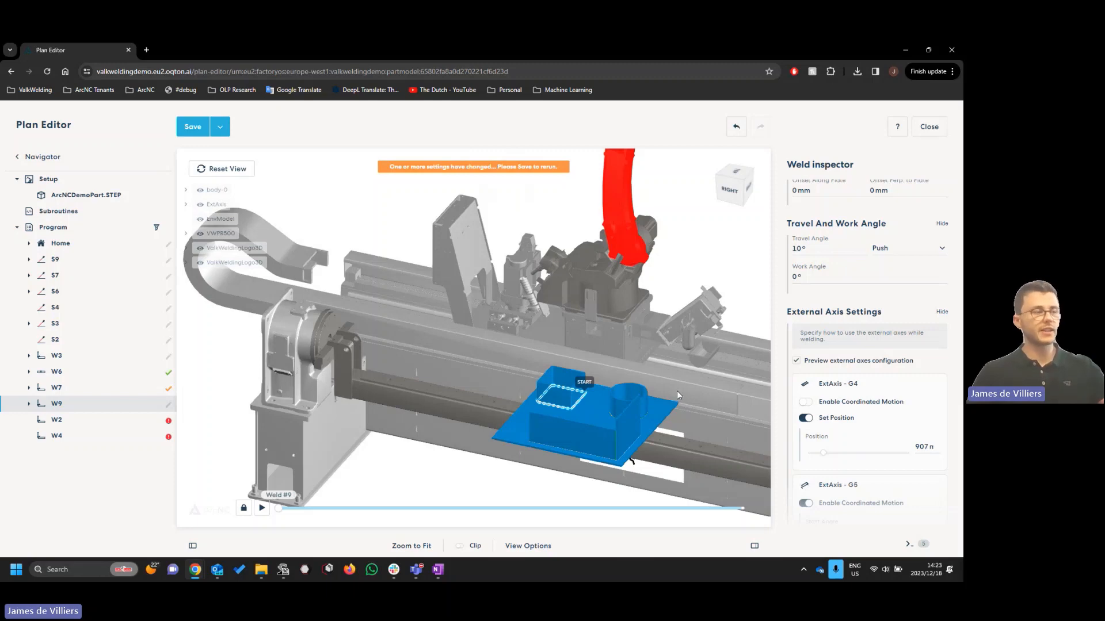
pyautogui.moveTo(644, 394); pyautogui.dragTo(663, 399)
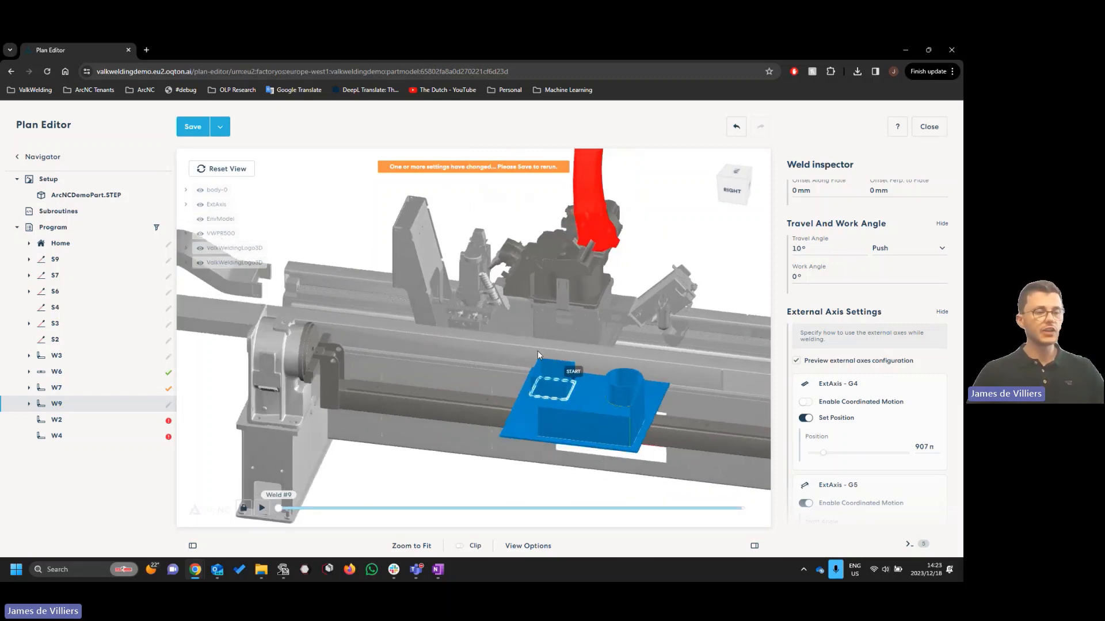
pyautogui.scroll(-3, 583, 344)
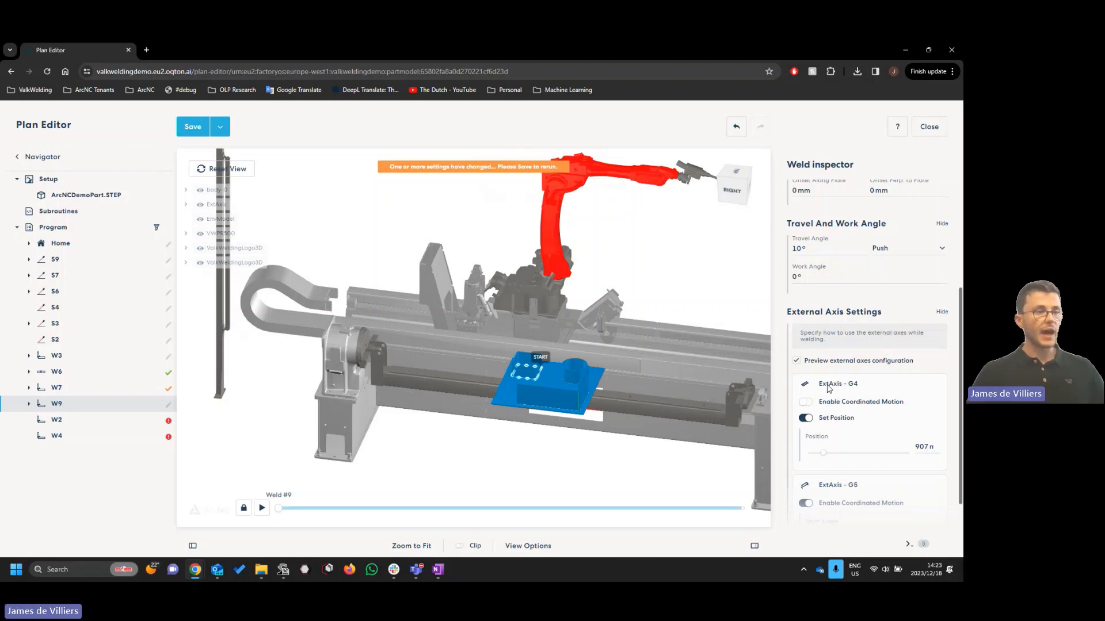
# Undo the last ExtAxis-G4 position change, enable coordinated motion on G4, and disable it on G5 for weld W9
pyautogui.click(735, 127)
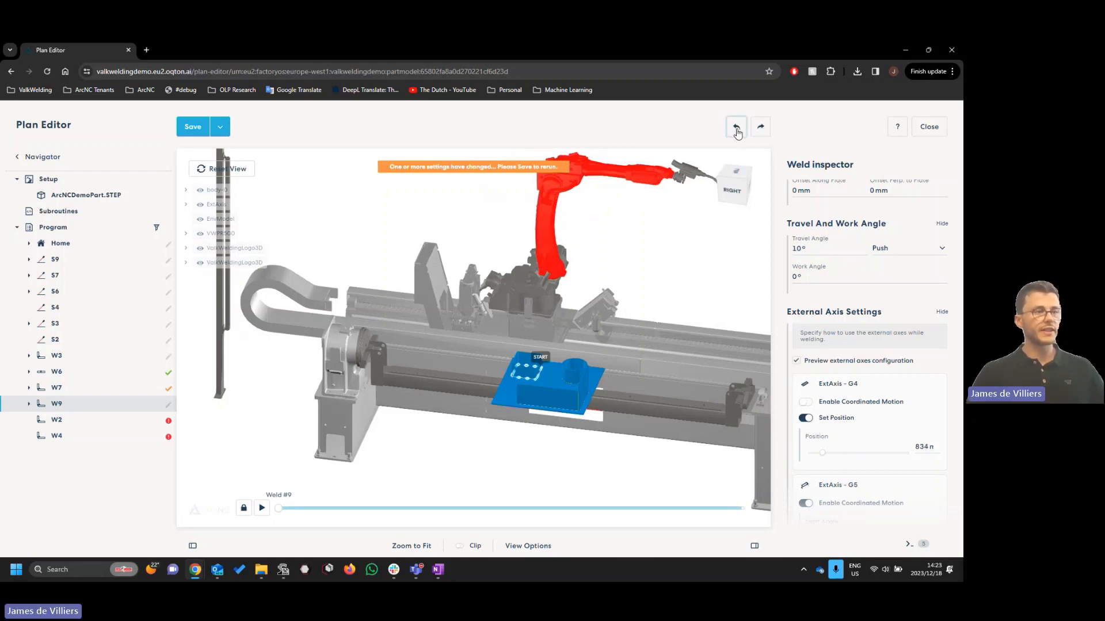
pyautogui.click(806, 402)
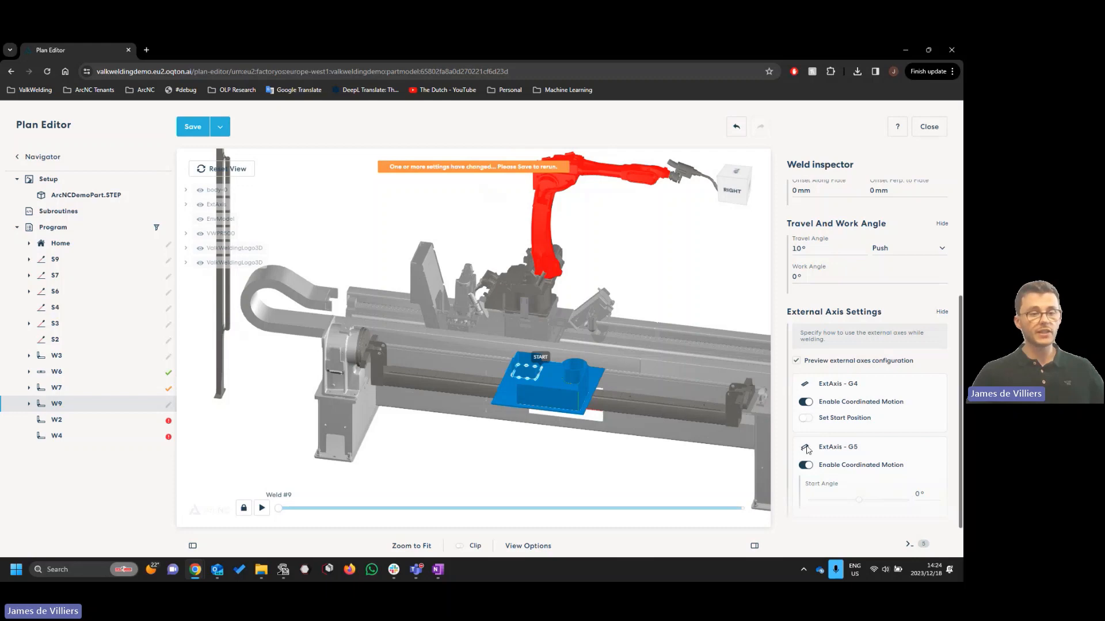
pyautogui.click(806, 465)
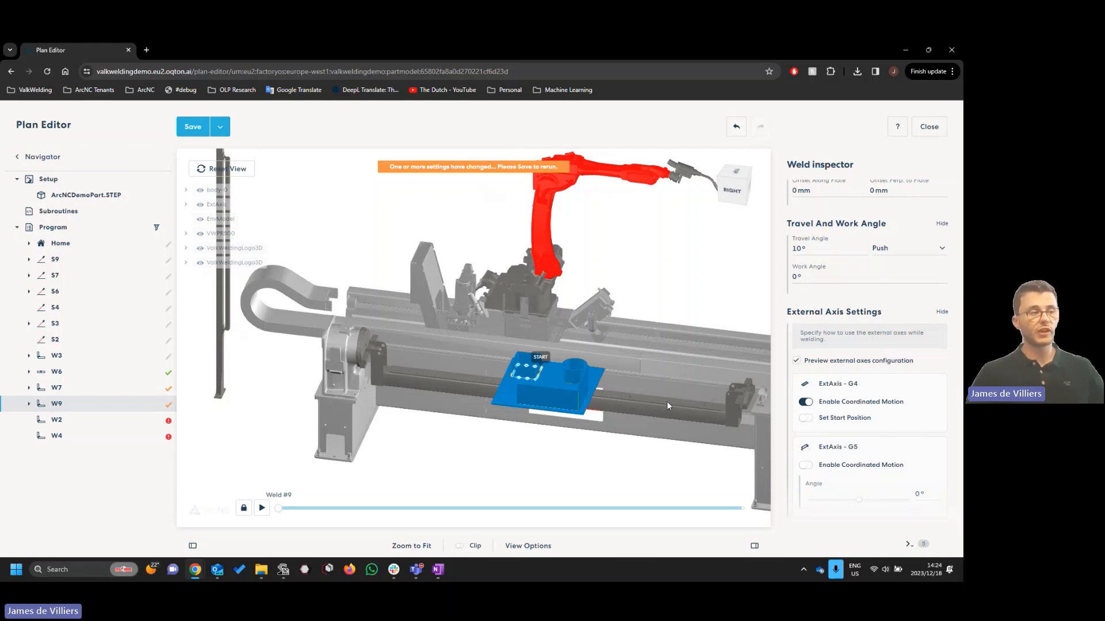
pyautogui.scroll(10, 562, 413)
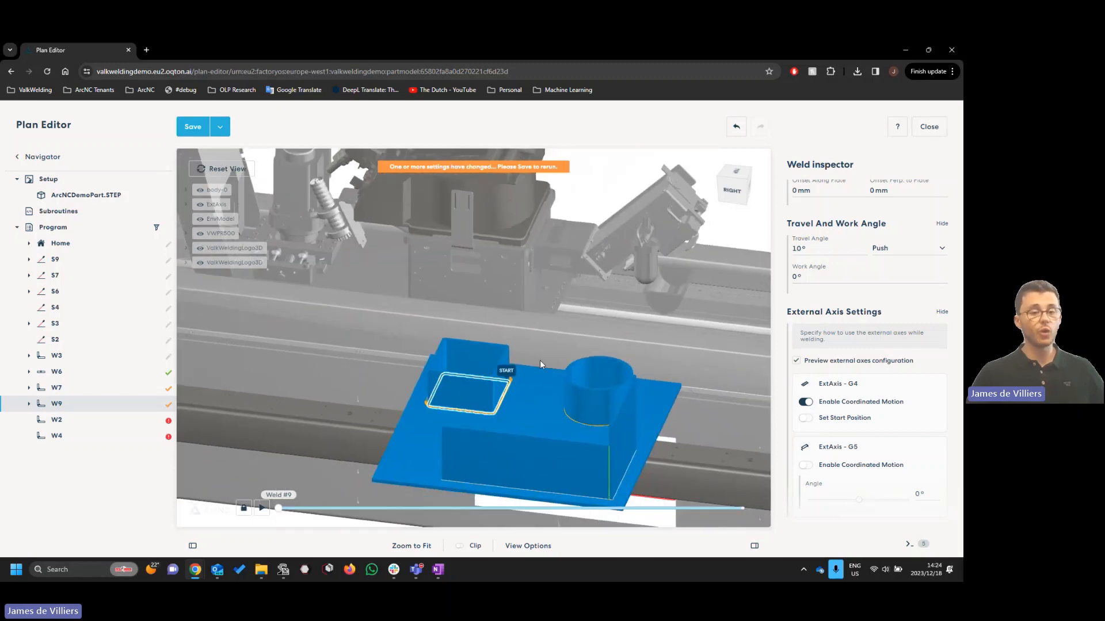
# Try coordinated motion on ExtAxis-G5 with a start angle of 85° for weld W6, and undo these changes
pyautogui.moveTo(560, 418); pyautogui.dragTo(538, 360, button='right')
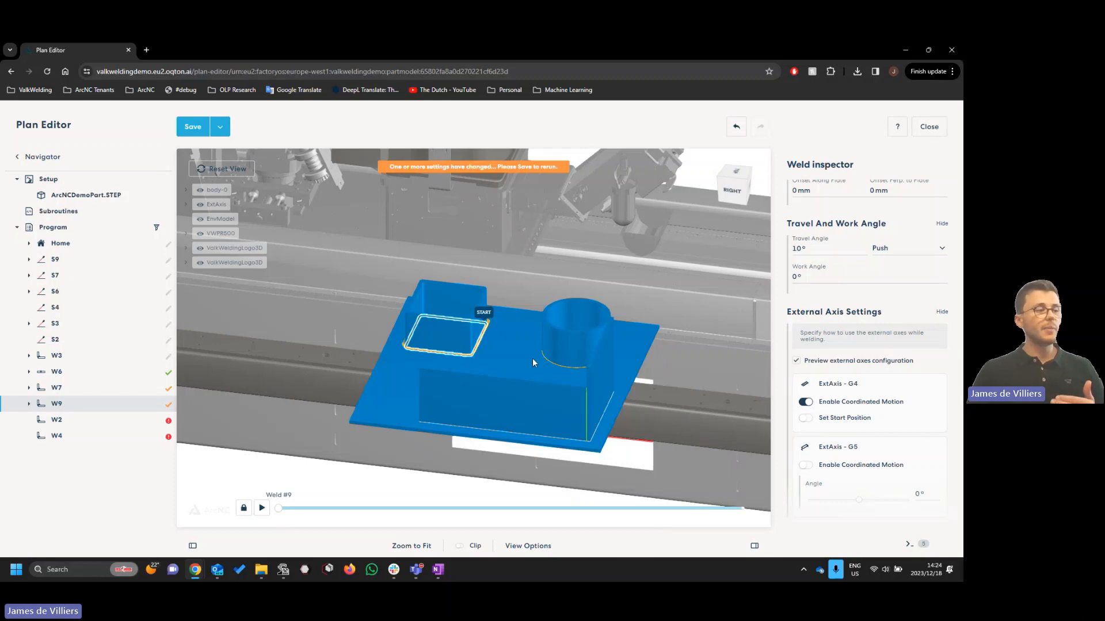
pyautogui.click(589, 424)
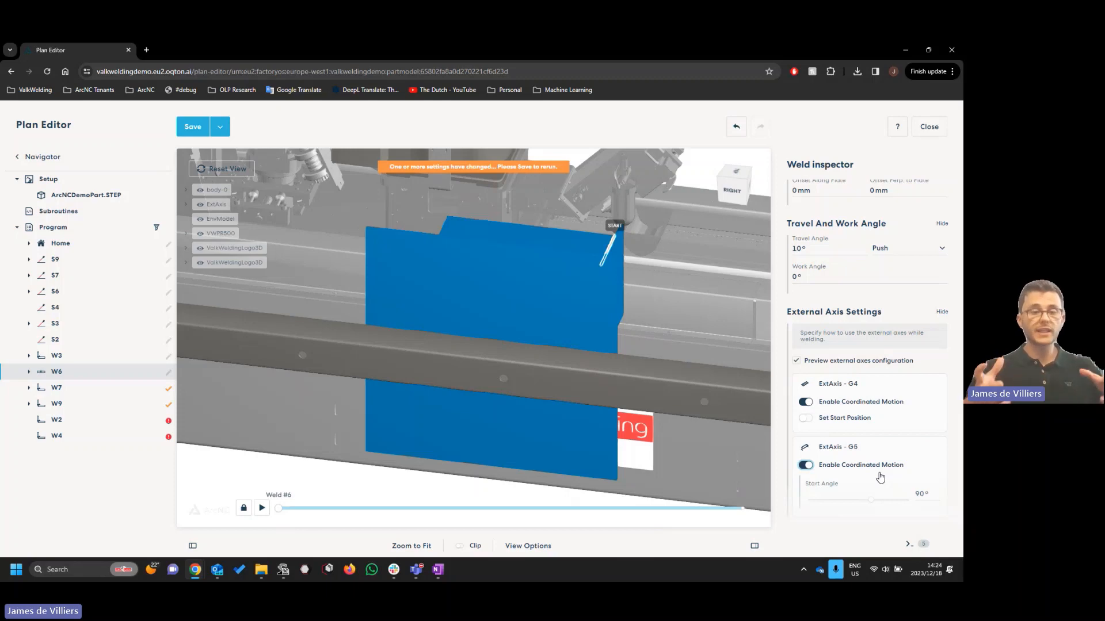
pyautogui.doubleClick(919, 494)
pyautogui.write('85')
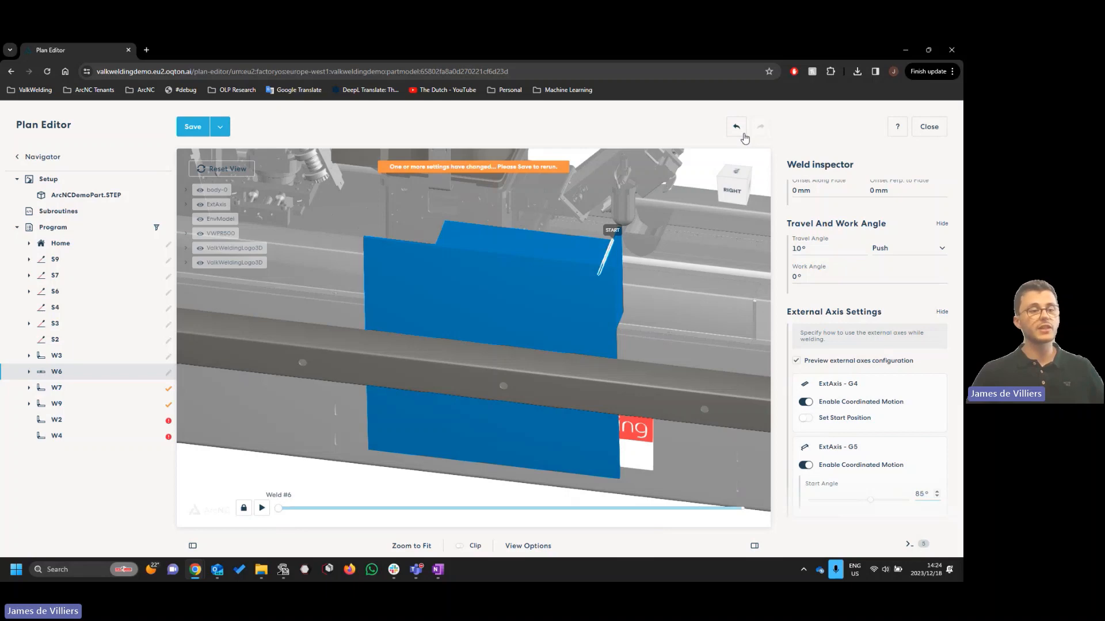
pyautogui.click(742, 134)
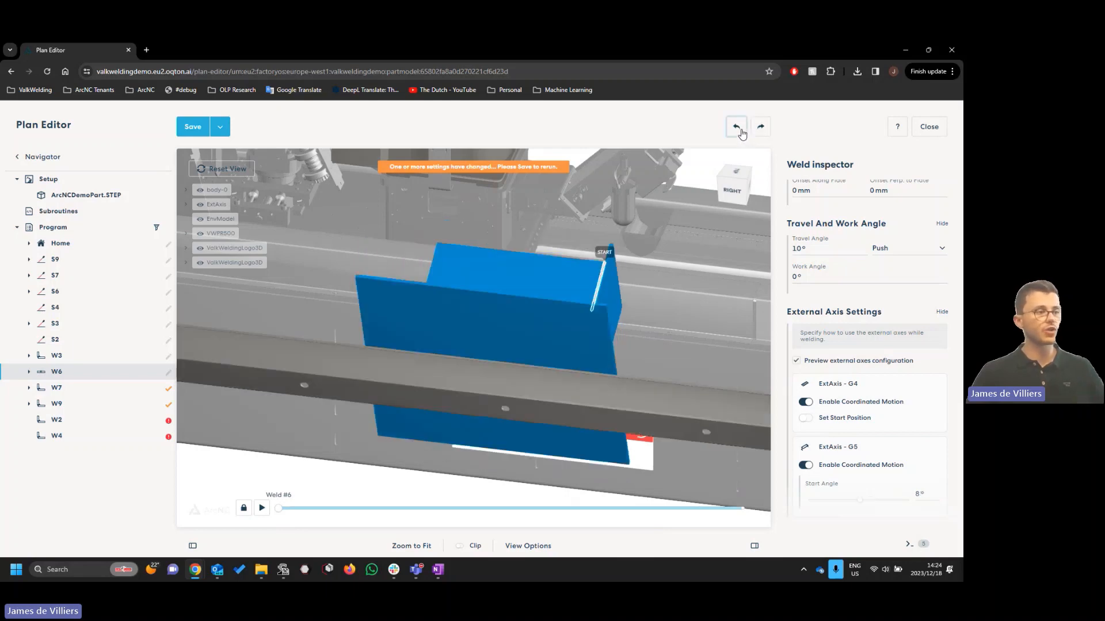
pyautogui.click(742, 133)
pyautogui.click(743, 134)
# Try an ExtAxis-G5 angle of 0° for weld W6 and set it back to 90°
pyautogui.moveTo(924, 493); pyautogui.dragTo(903, 495)
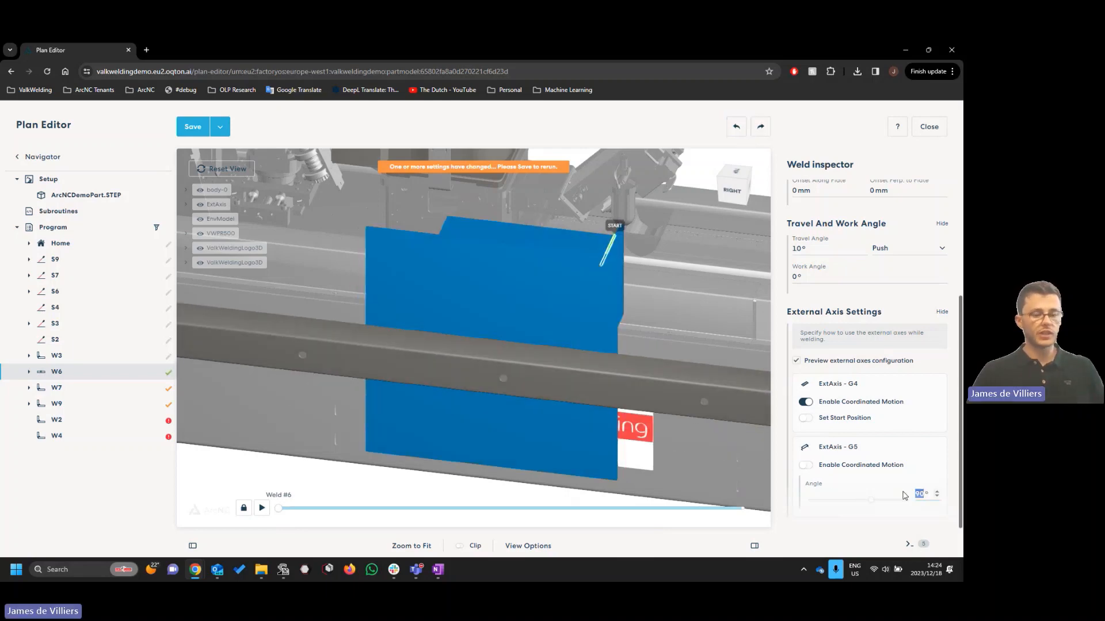
pyautogui.write('0')
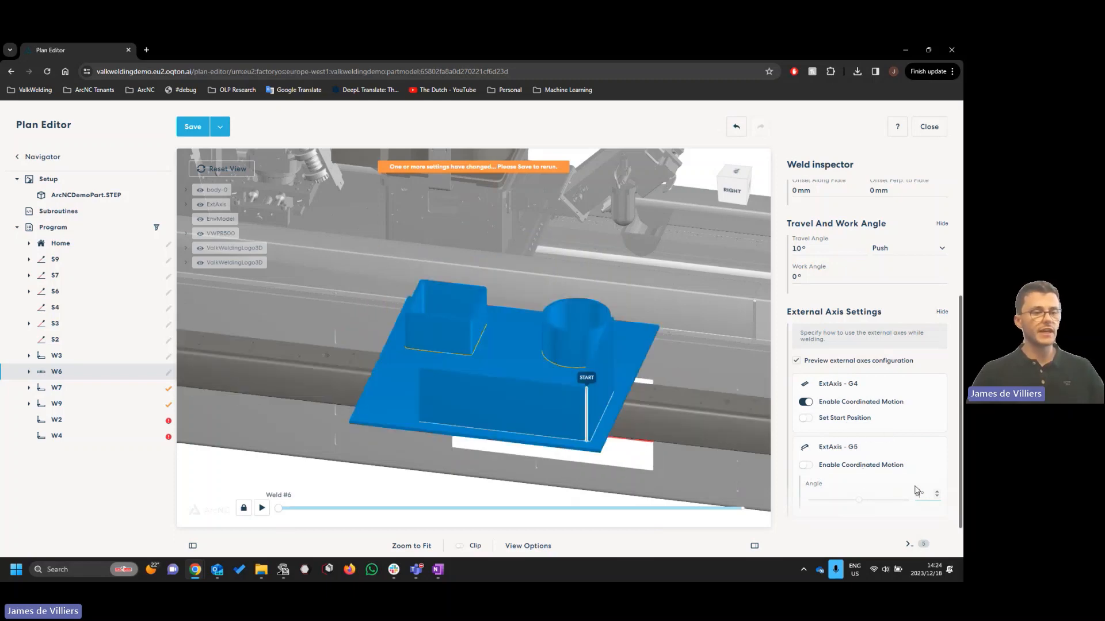
pyautogui.write('9')
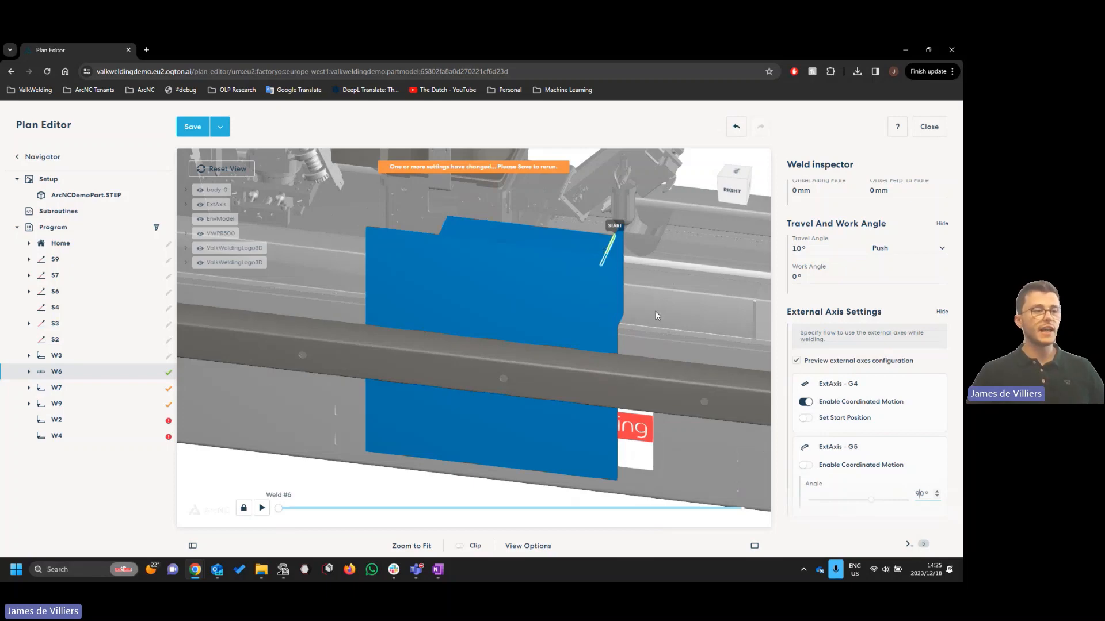
# Review weld W6's geometric and external axis settings, and save the plan to rerun it
pyautogui.moveTo(566, 318); pyautogui.dragTo(548, 343, button='right')
pyautogui.scroll(5, 546, 347)
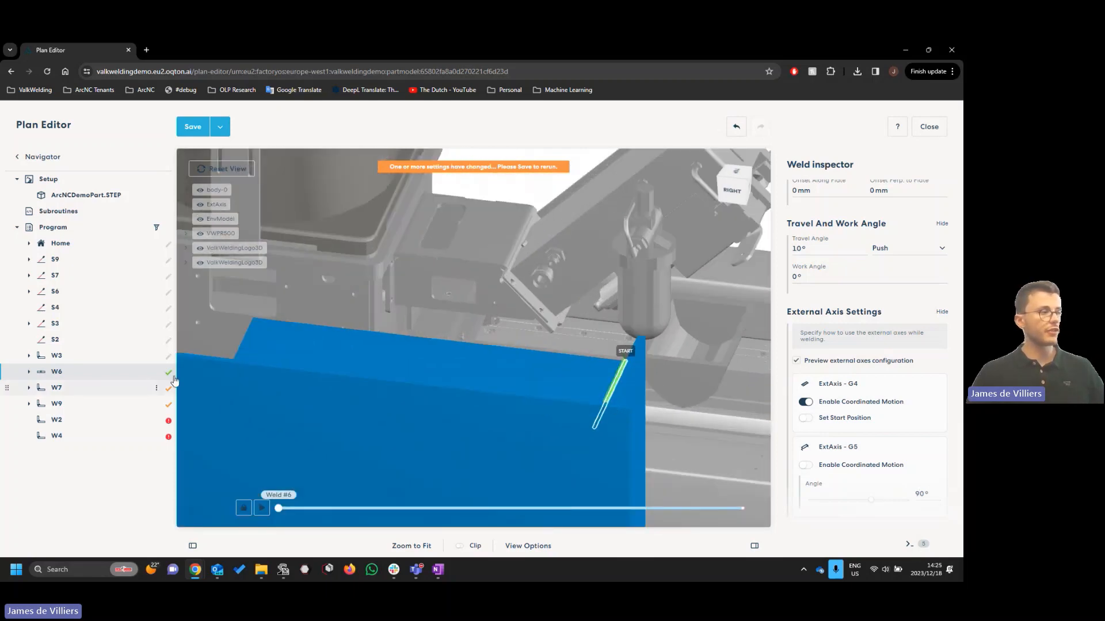
pyautogui.scroll(-3, 481, 345)
pyautogui.click(61, 371)
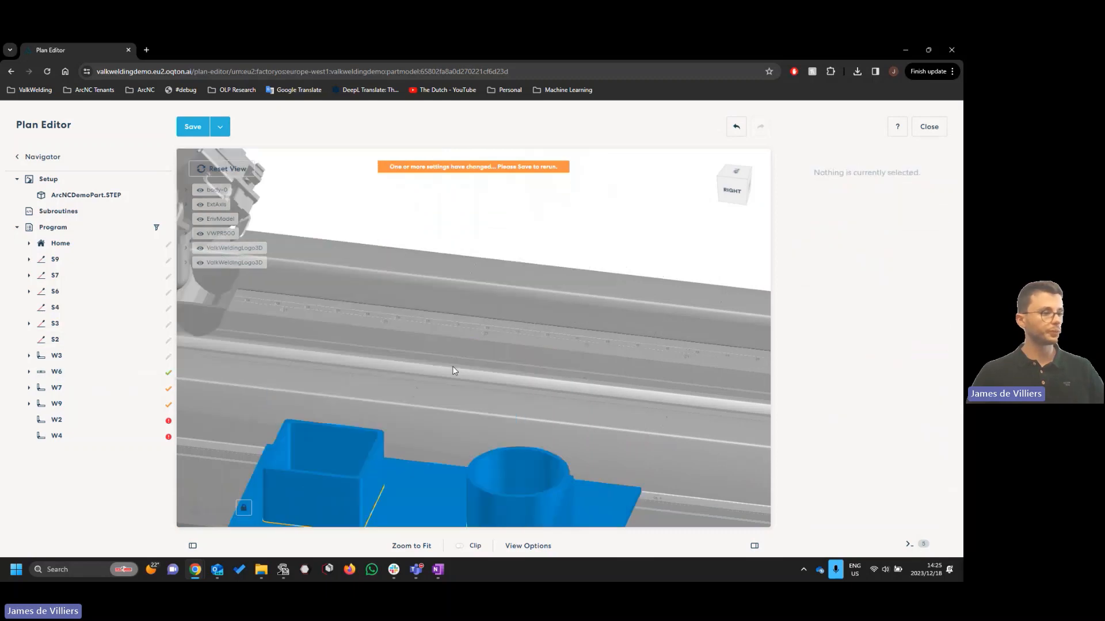
pyautogui.scroll(-3, 512, 423)
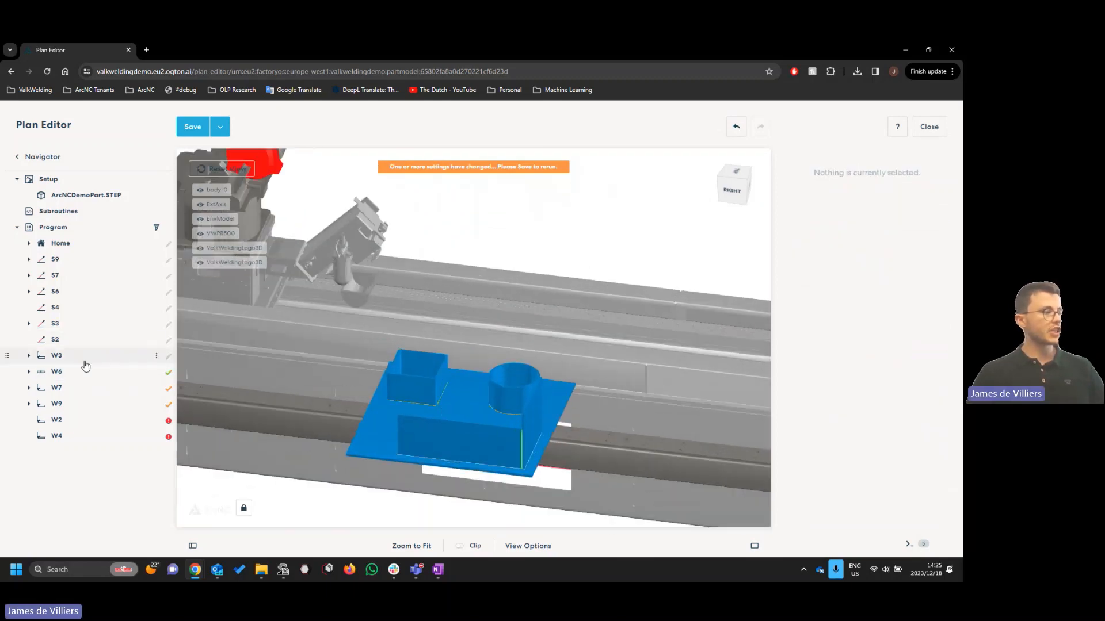
pyautogui.click(87, 370)
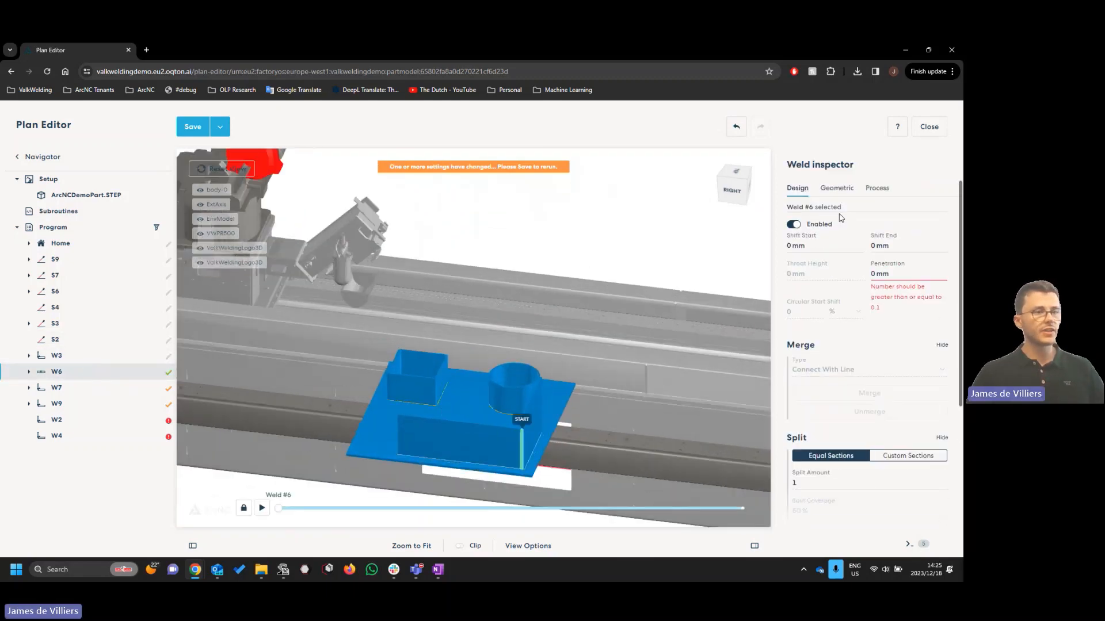
pyautogui.click(835, 189)
pyautogui.scroll(-5, 846, 299)
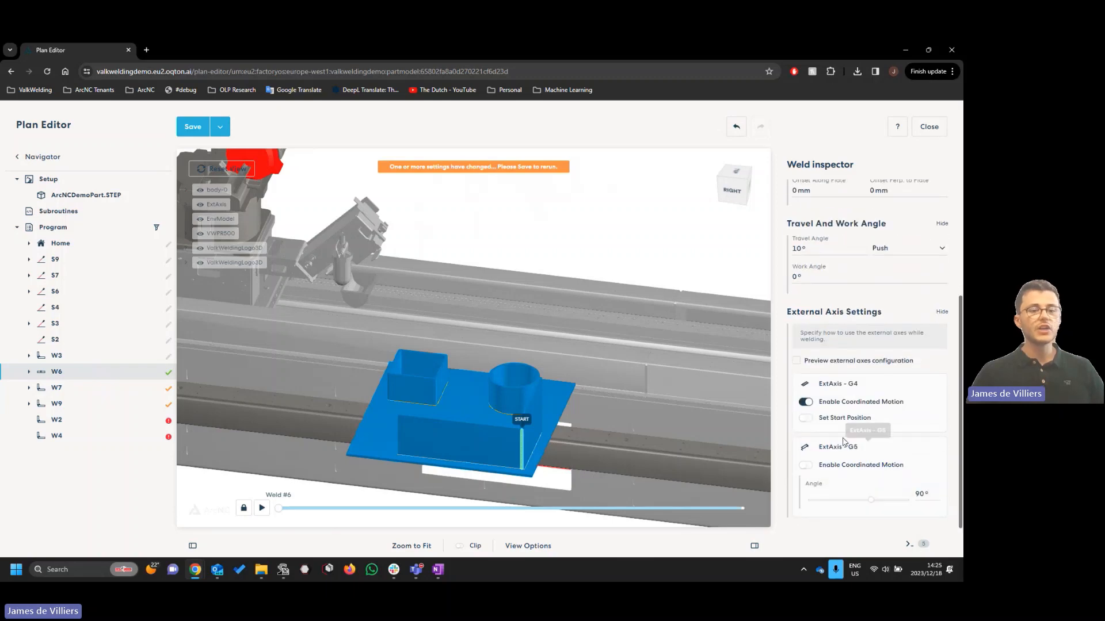
pyautogui.scroll(5, 844, 441)
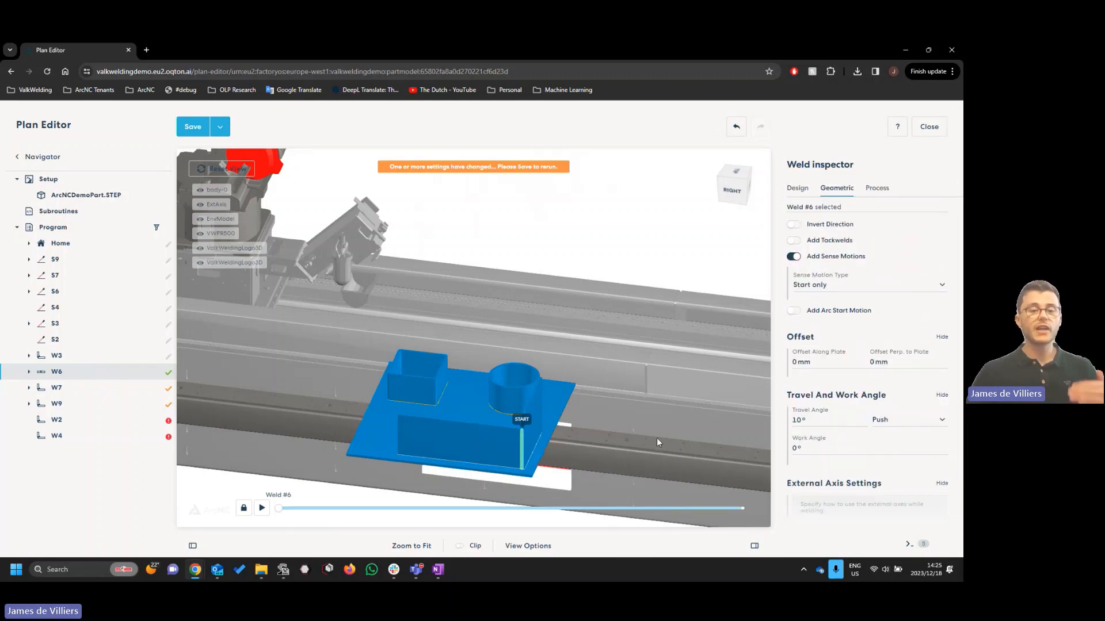
pyautogui.click(189, 127)
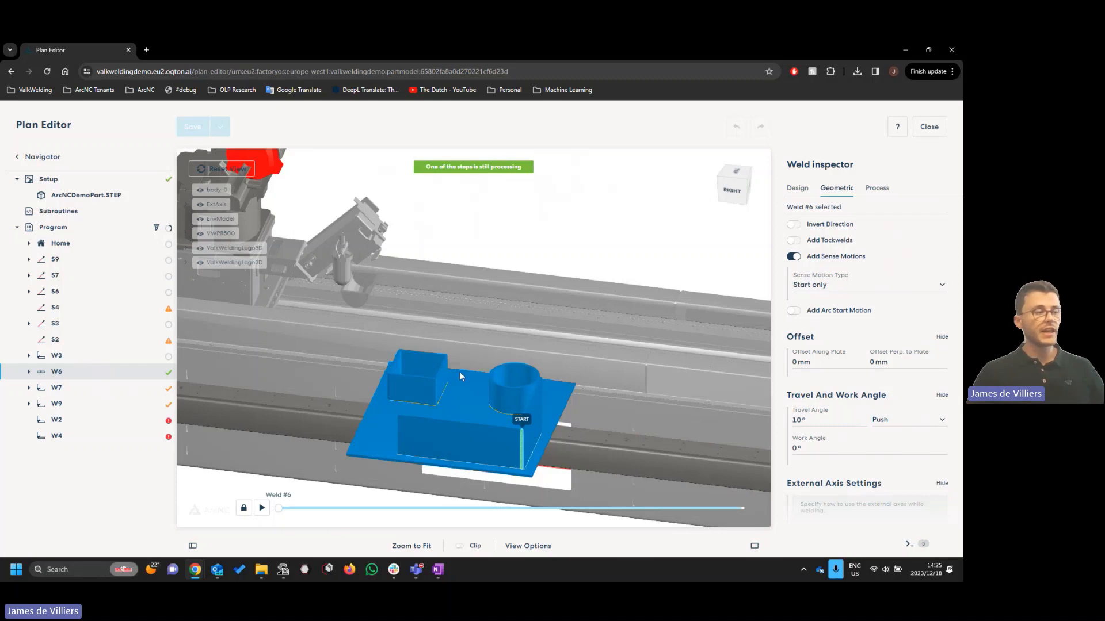
# Select the merged weld W2 along the base of the corner plates, check its error, and disable its inverted direction
pyautogui.moveTo(582, 423); pyautogui.dragTo(551, 433)
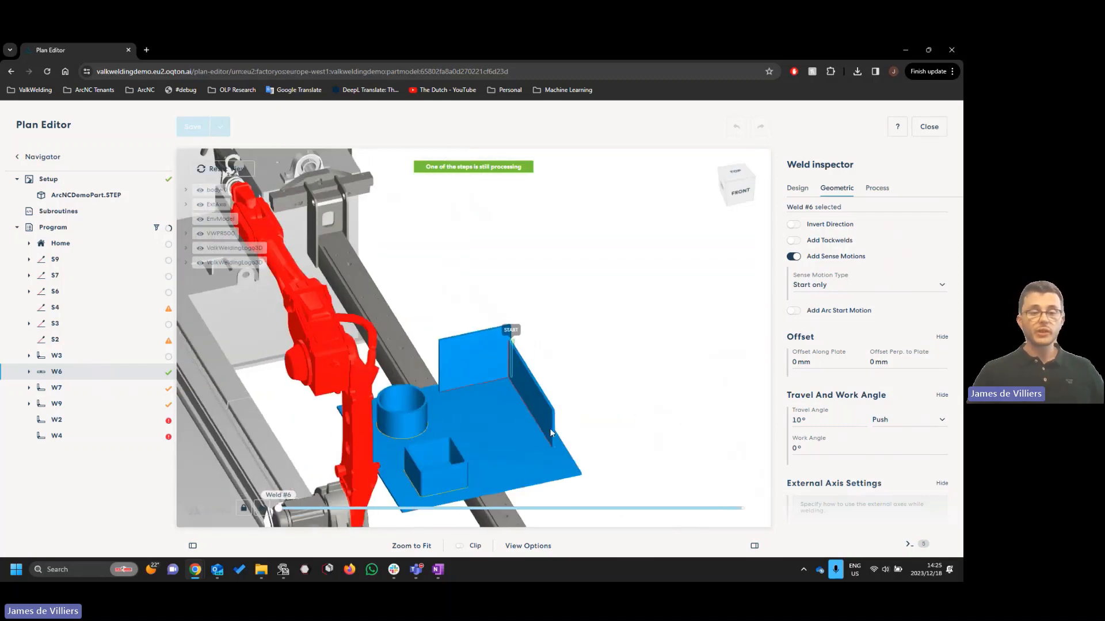
pyautogui.scroll(10, 551, 432)
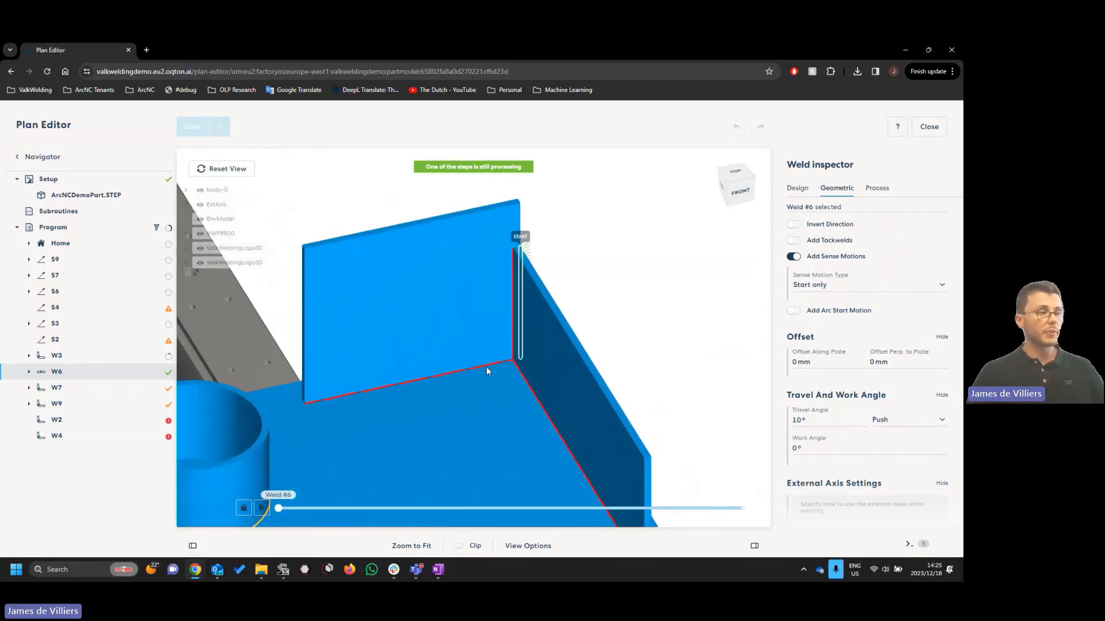
pyautogui.click(487, 371)
pyautogui.moveTo(170, 424)
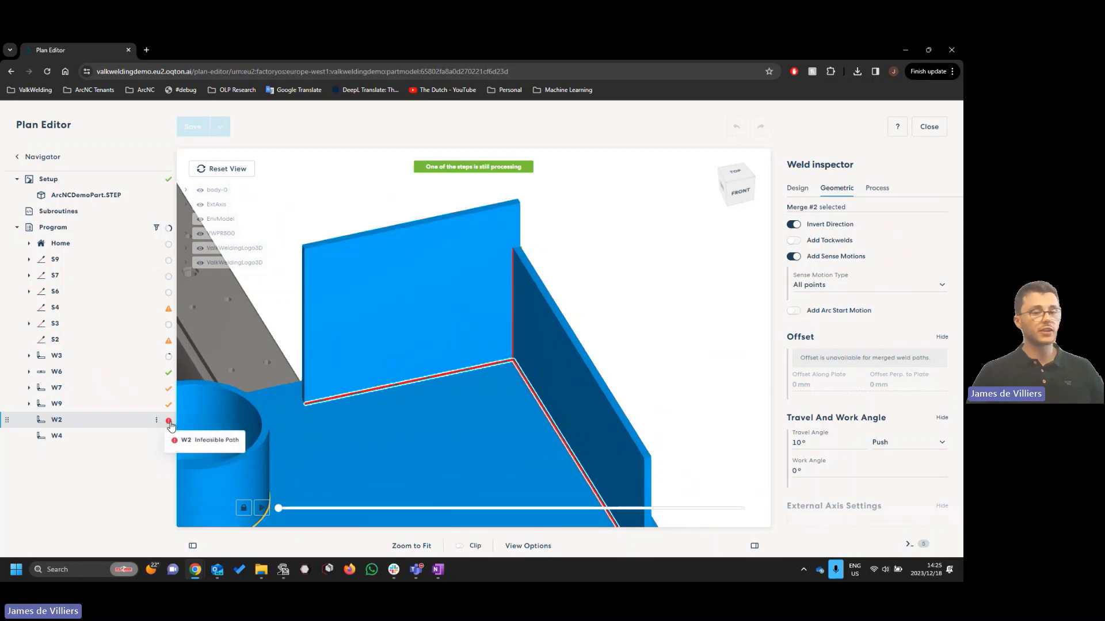
pyautogui.scroll(-5, 437, 411)
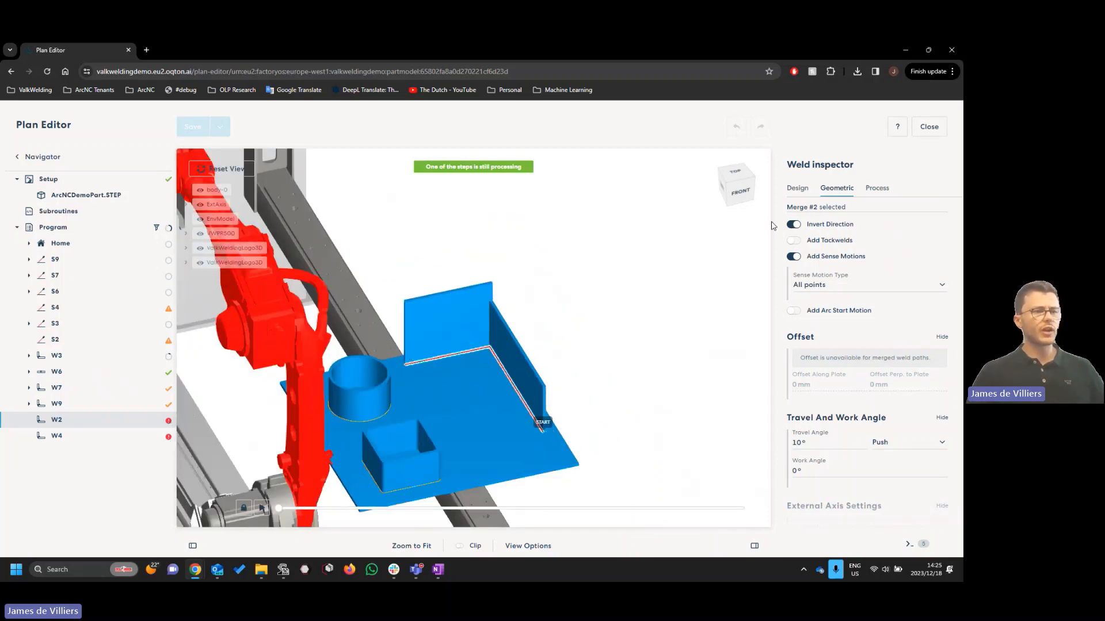
pyautogui.click(794, 224)
# Select the vertical corner weld W4 and preview its external axes configuration on the machine
pyautogui.click(493, 319)
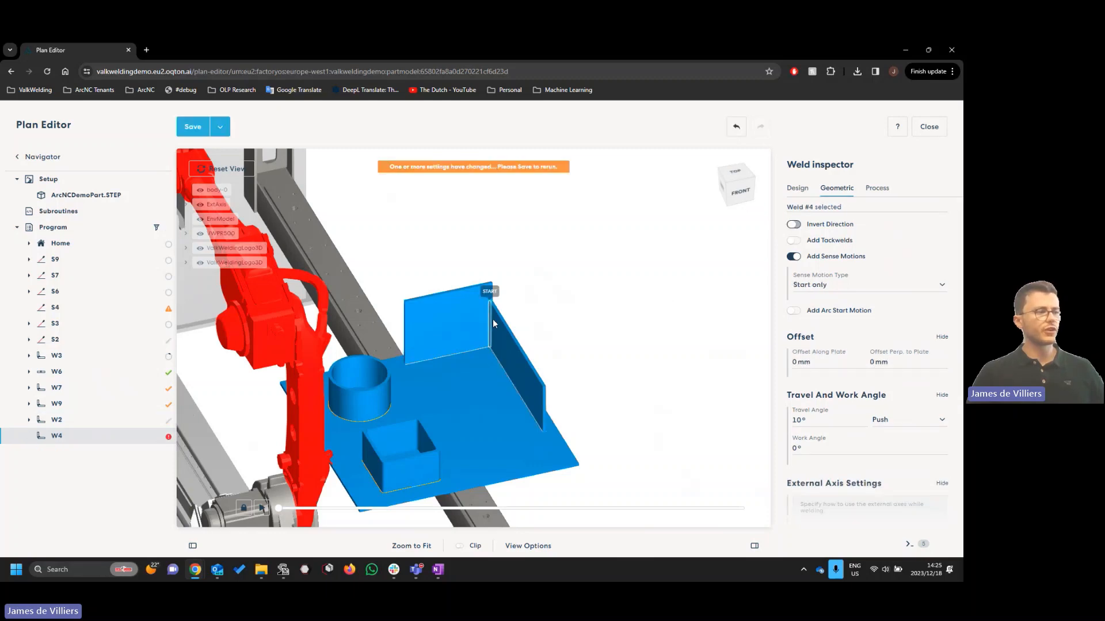
pyautogui.scroll(5, 488, 318)
pyautogui.scroll(2, 525, 308)
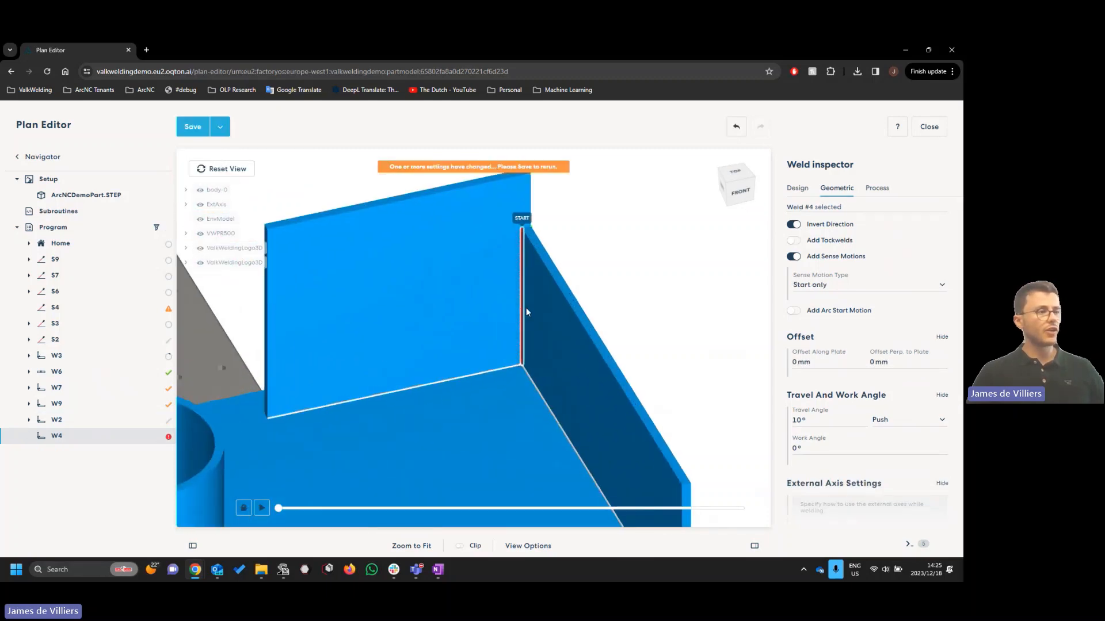
pyautogui.scroll(2, 539, 302)
pyautogui.scroll(-2, 811, 341)
pyautogui.scroll(2, 811, 342)
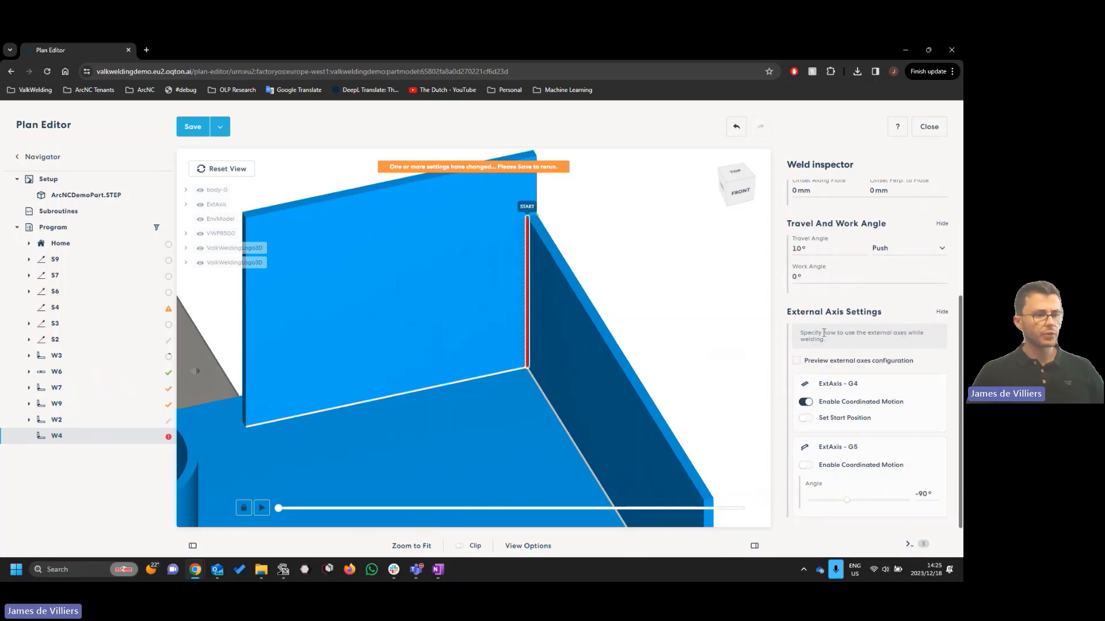
pyautogui.moveTo(520, 291); pyautogui.dragTo(510, 273)
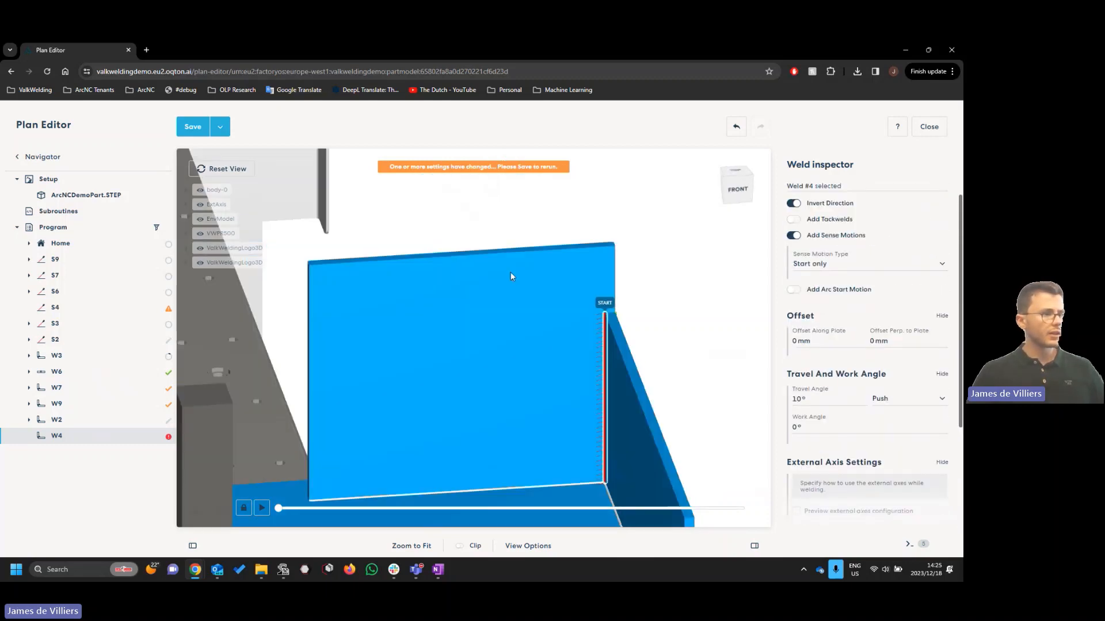
pyautogui.scroll(-3, 800, 360)
pyautogui.click(797, 361)
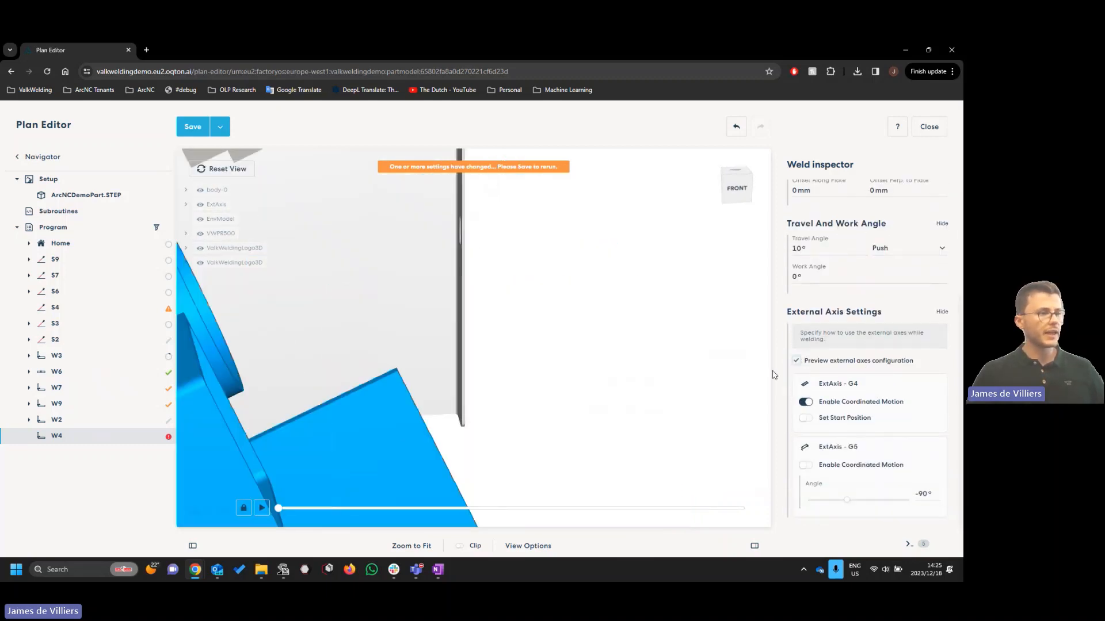
pyautogui.moveTo(438, 405); pyautogui.dragTo(374, 392)
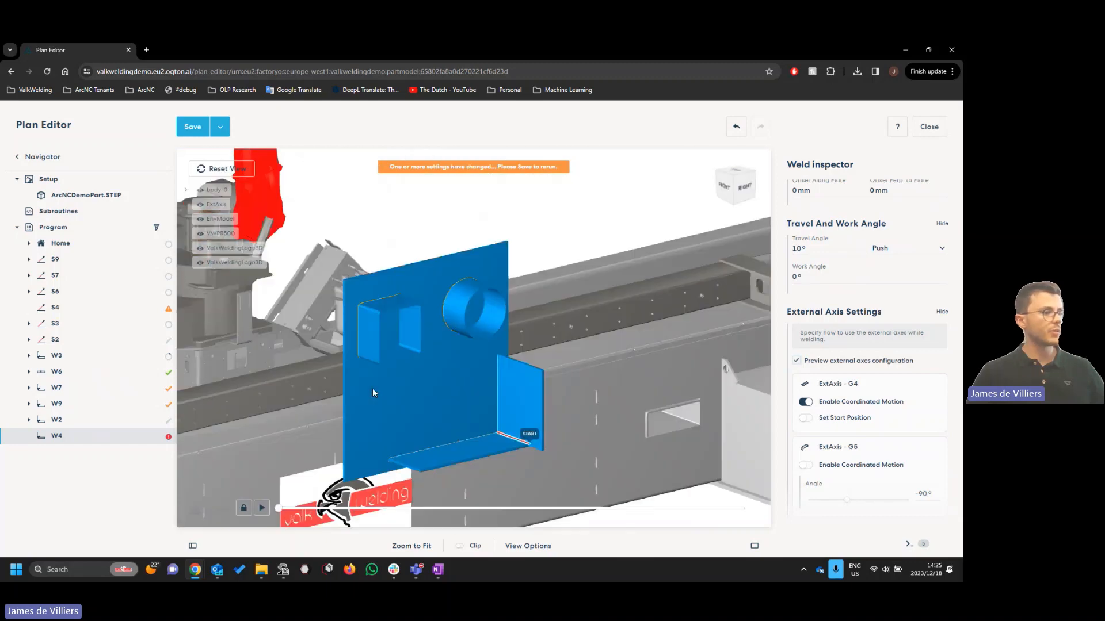
pyautogui.scroll(-2, 478, 323)
pyautogui.scroll(-2, 525, 373)
pyautogui.scroll(-4, 521, 369)
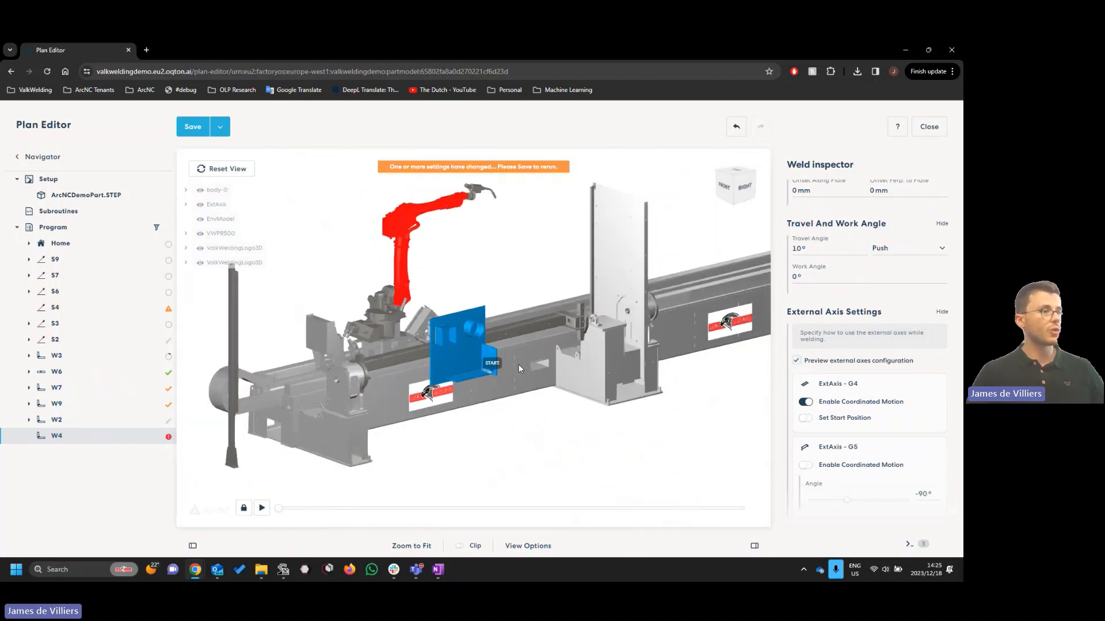
pyautogui.scroll(3, 551, 409)
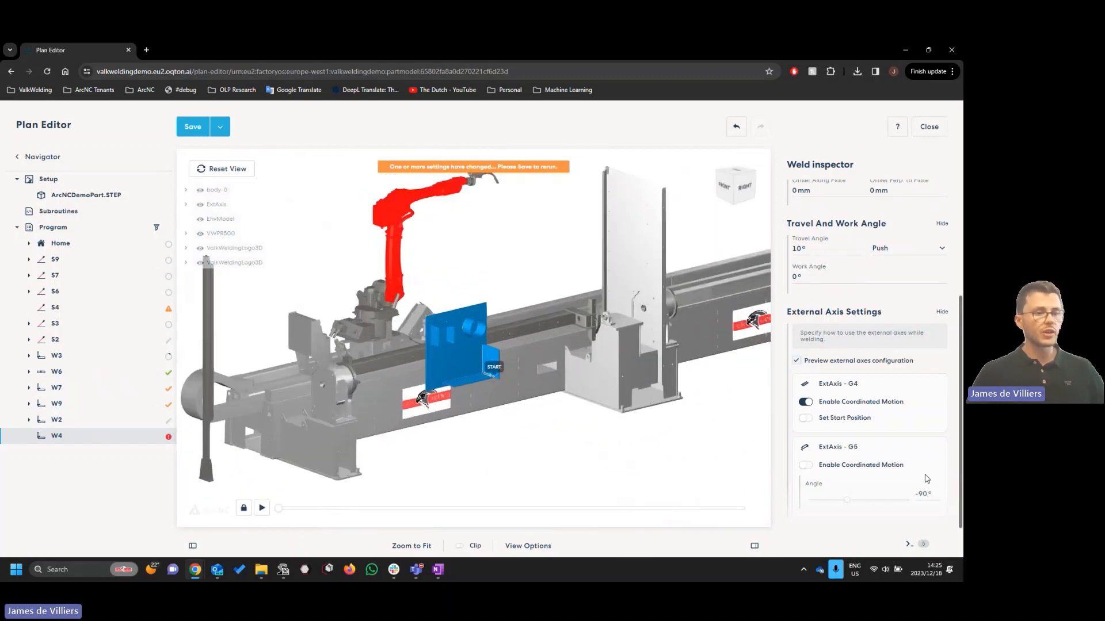
# Set the ExtAxis-G5 angle to -60° for weld W4 and save the plan to rerun it
pyautogui.doubleClick(923, 494)
pyautogui.write('60')
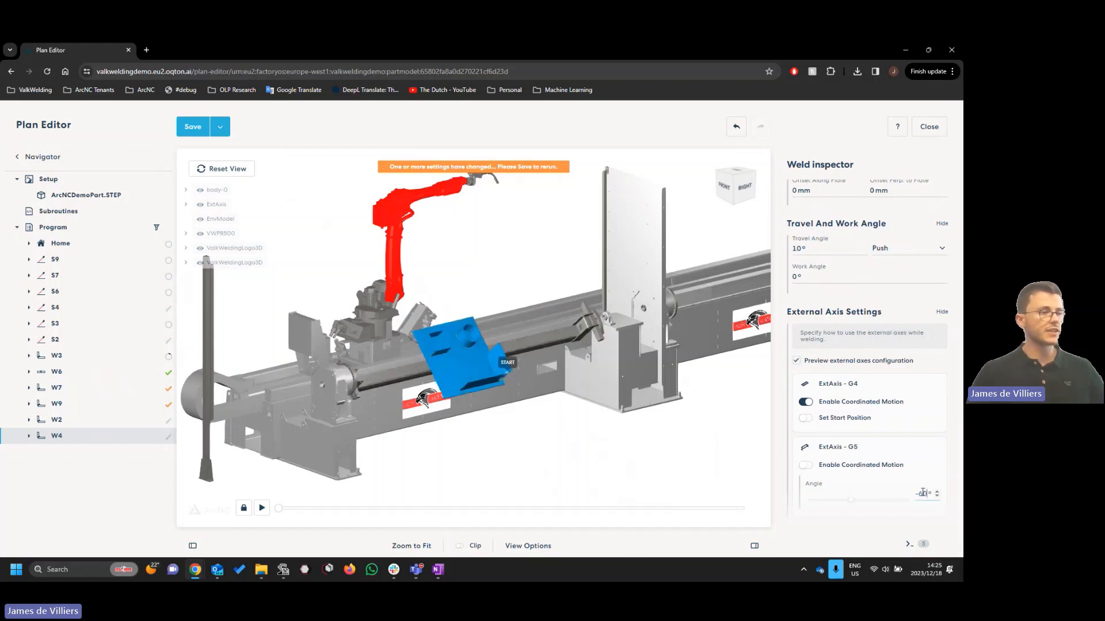
pyautogui.click(193, 126)
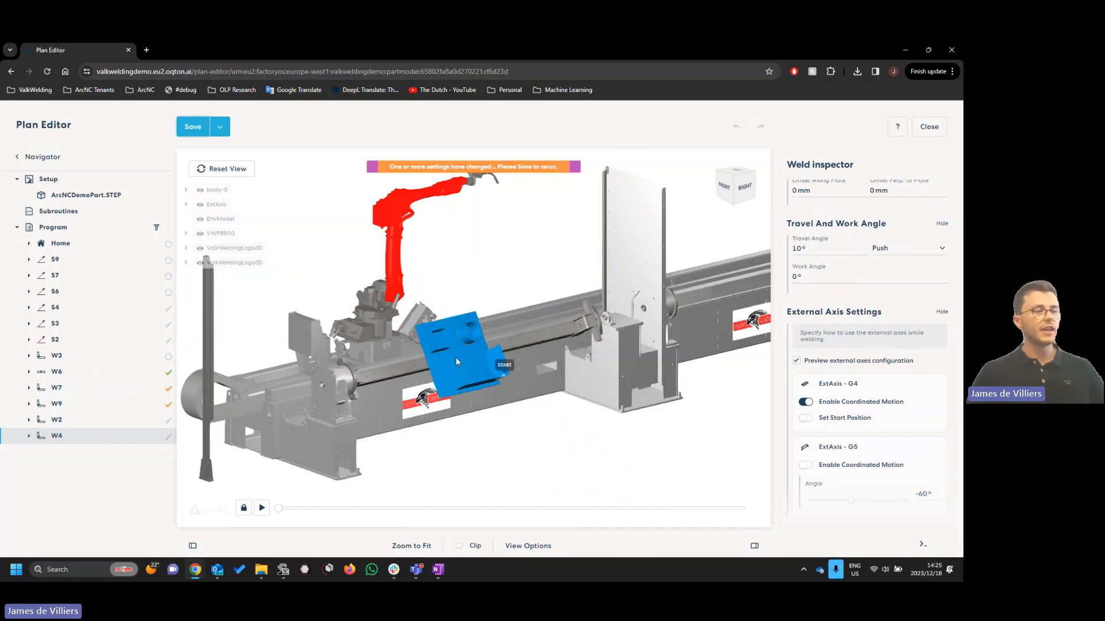
# Select weld W9 around the square tube, play its simulation, and inspect the torch at the weld up close
pyautogui.scroll(2, 461, 436)
pyautogui.scroll(3, 461, 436)
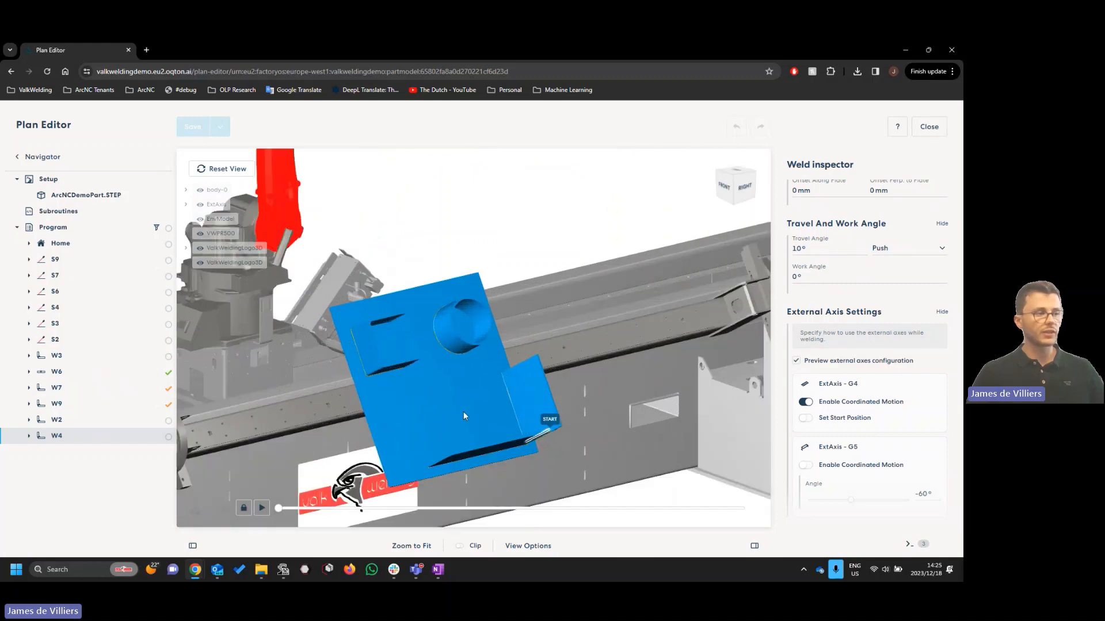
pyautogui.moveTo(464, 416); pyautogui.dragTo(508, 429)
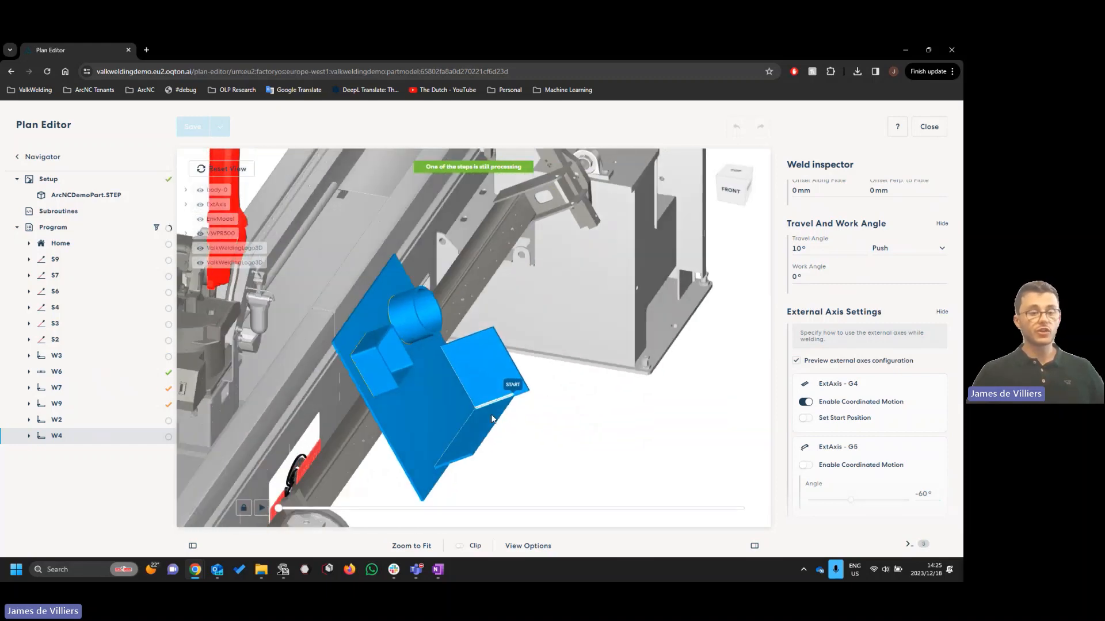
pyautogui.moveTo(496, 391); pyautogui.dragTo(501, 384, button='right')
pyautogui.moveTo(502, 387); pyautogui.dragTo(567, 414)
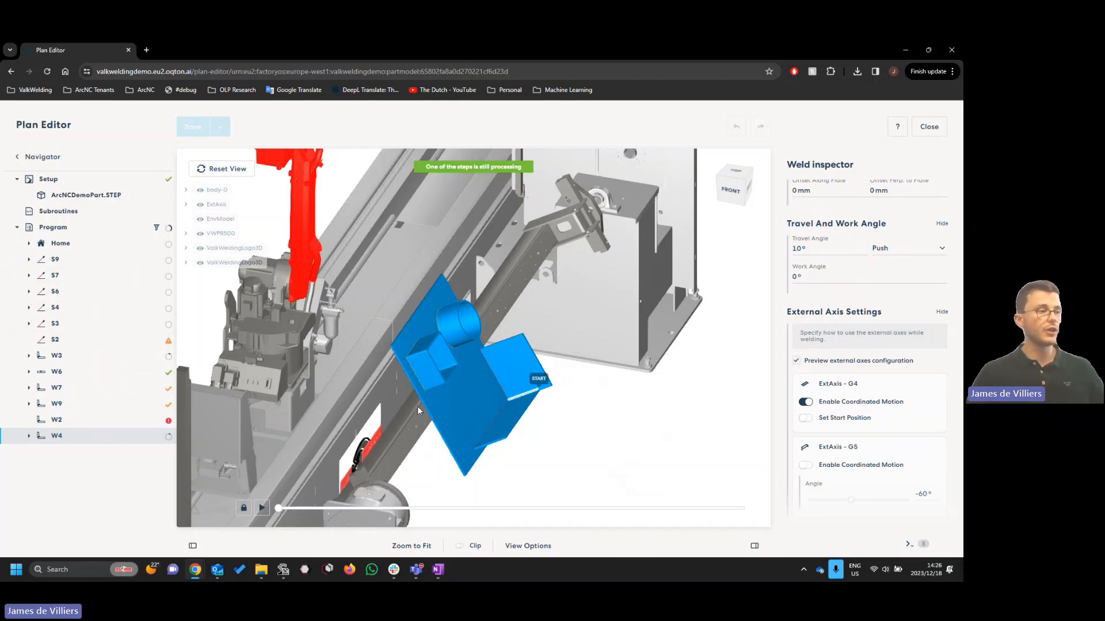
pyautogui.moveTo(500, 399); pyautogui.dragTo(358, 384)
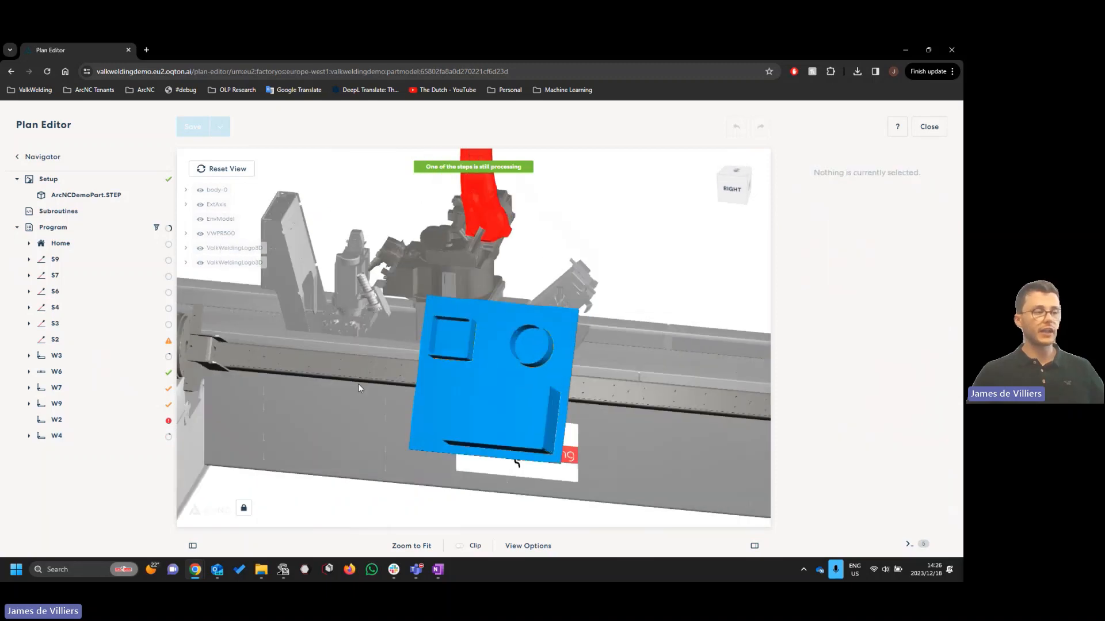
pyautogui.click(467, 361)
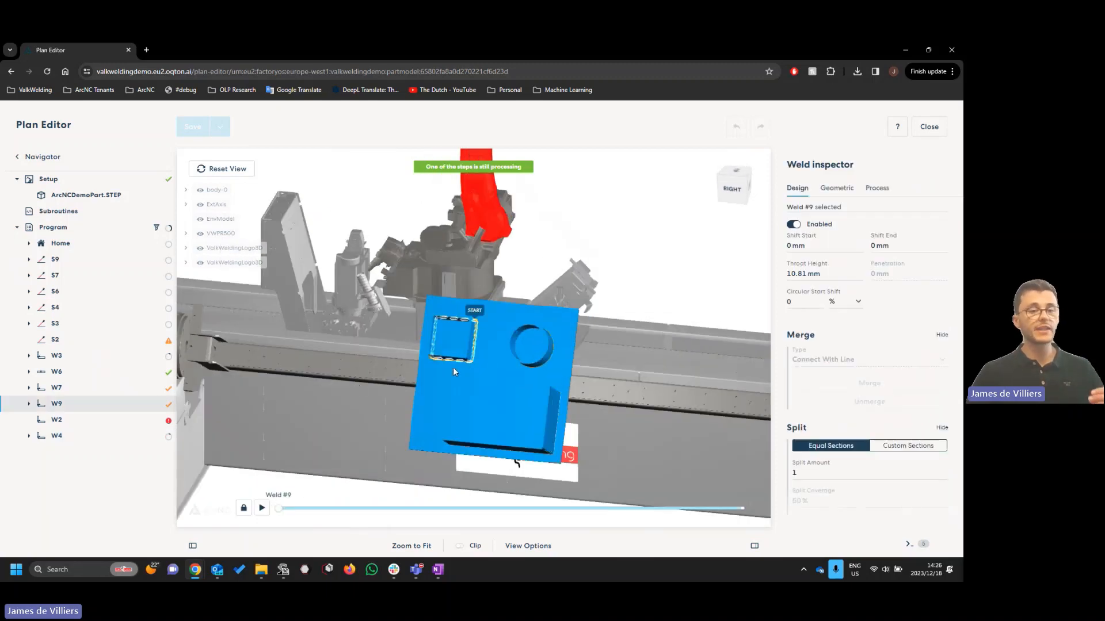
pyautogui.click(262, 508)
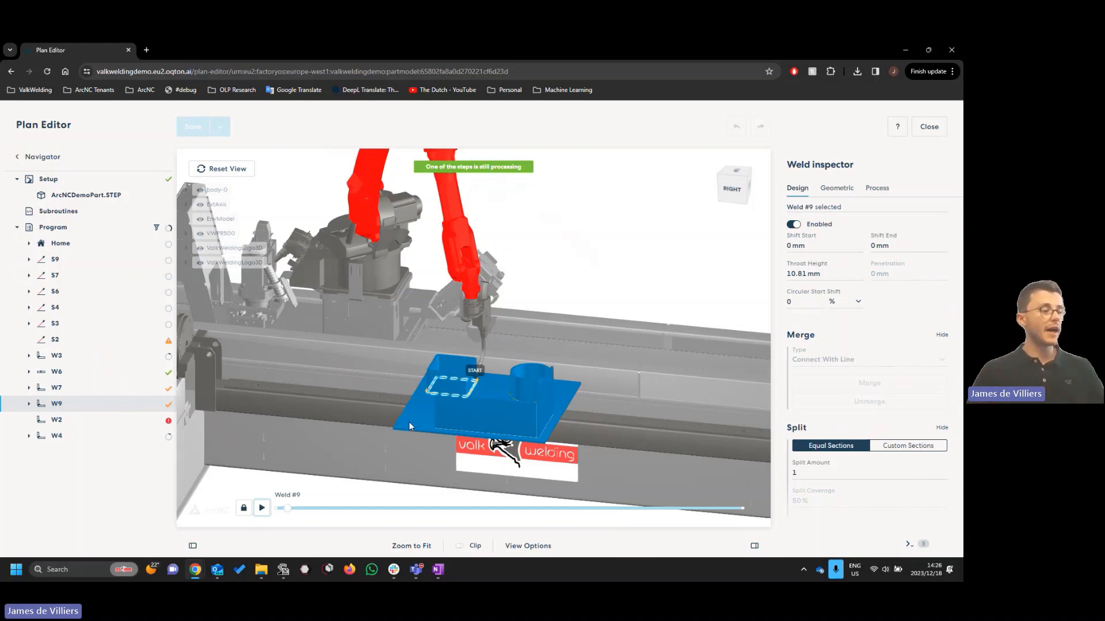
pyautogui.scroll(5, 485, 332)
pyautogui.moveTo(587, 490); pyautogui.dragTo(570, 420, button='right')
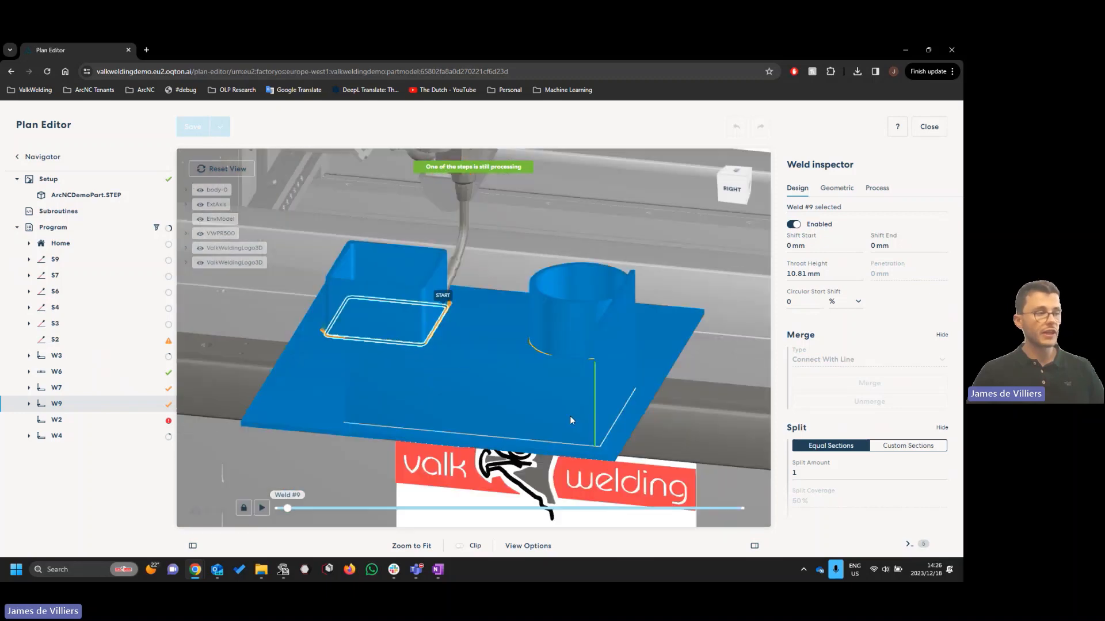
# Select weld W6 on the vertical outer corner of the plates and play its simulation
pyautogui.click(597, 406)
pyautogui.scroll(-10, 562, 402)
pyautogui.moveTo(558, 309); pyautogui.dragTo(541, 286)
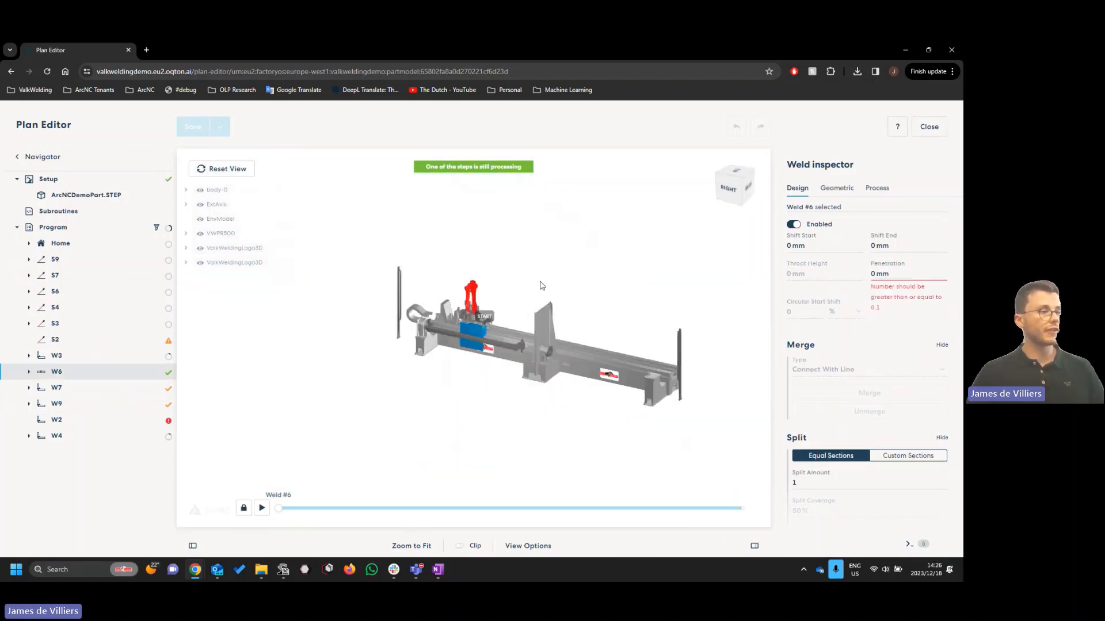
pyautogui.scroll(10, 473, 346)
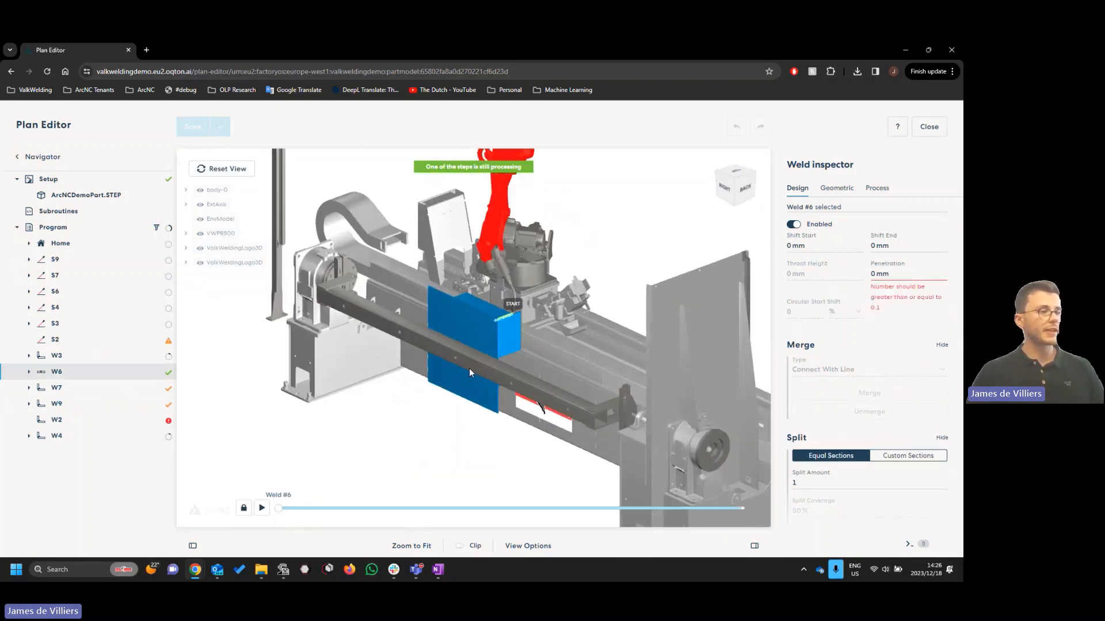
pyautogui.moveTo(499, 341); pyautogui.dragTo(485, 363, button='right')
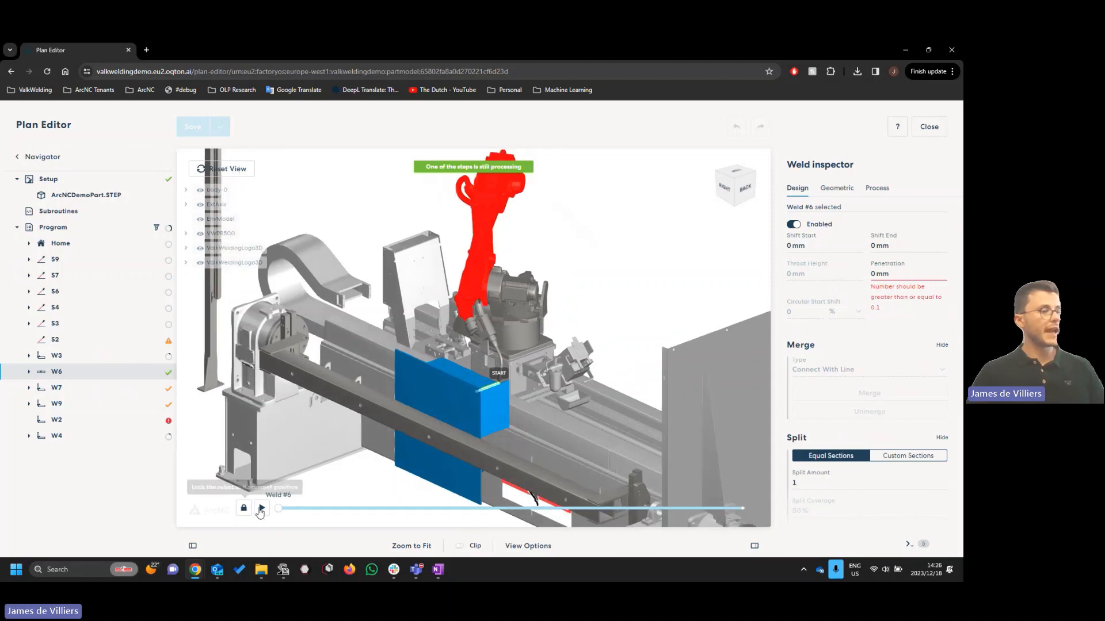
pyautogui.click(262, 508)
# Examine the torch's path and the part's orientation up close while weld W6 is simulated
pyautogui.scroll(4, 489, 404)
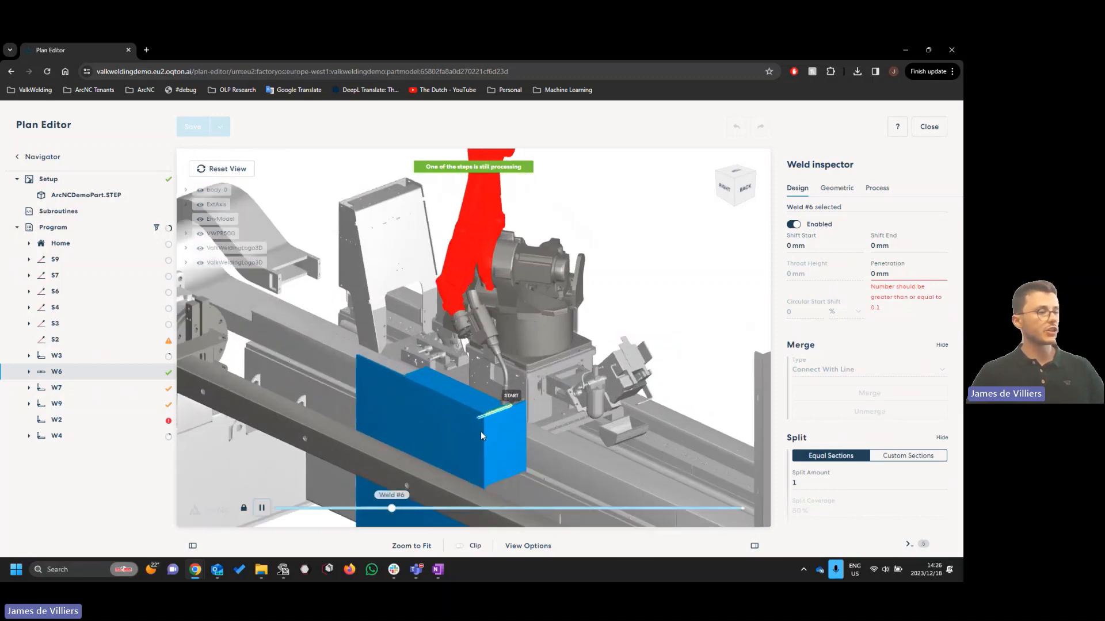
pyautogui.moveTo(481, 432)
pyautogui.mouseDown()
pyautogui.moveTo(441, 432)
pyautogui.moveTo(492, 430)
pyautogui.mouseUp()
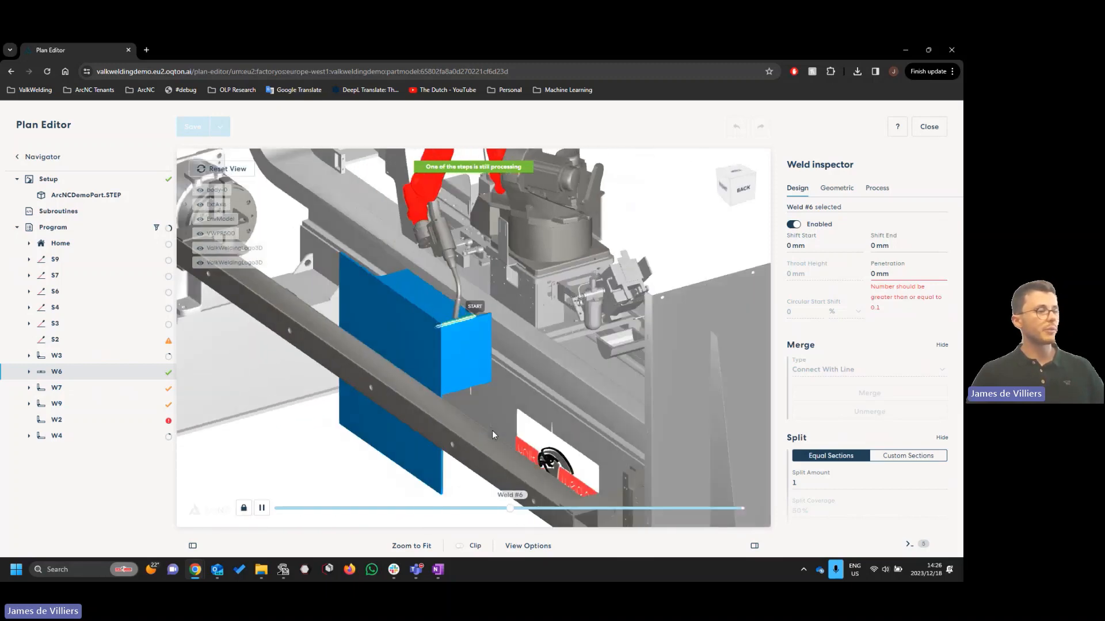
pyautogui.moveTo(408, 312); pyautogui.dragTo(421, 291)
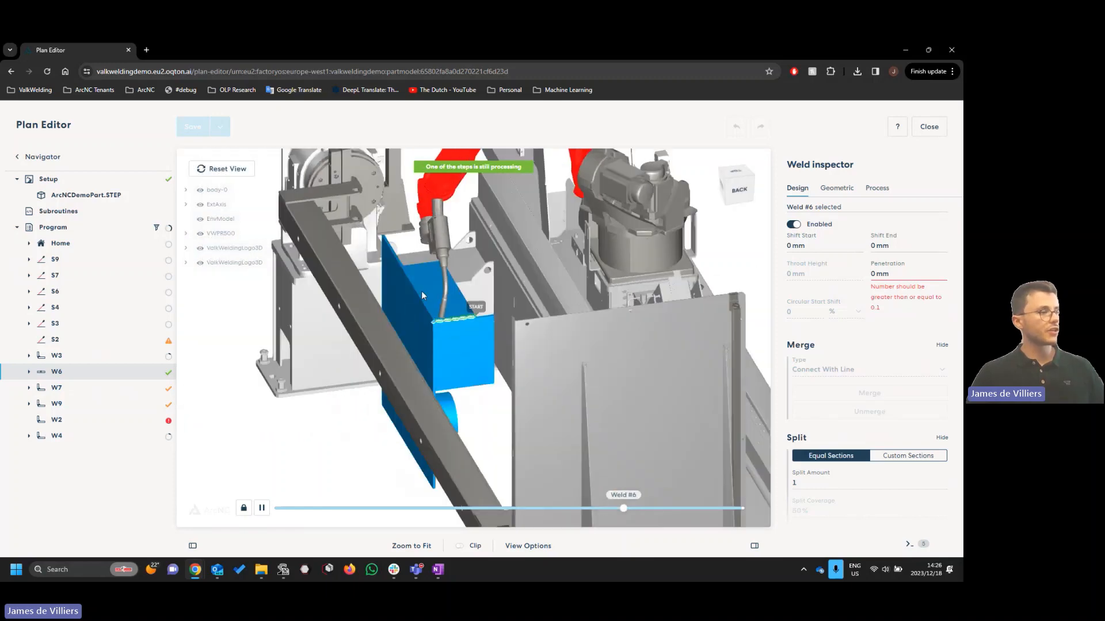
pyautogui.scroll(3, 424, 295)
pyautogui.scroll(2, 424, 295)
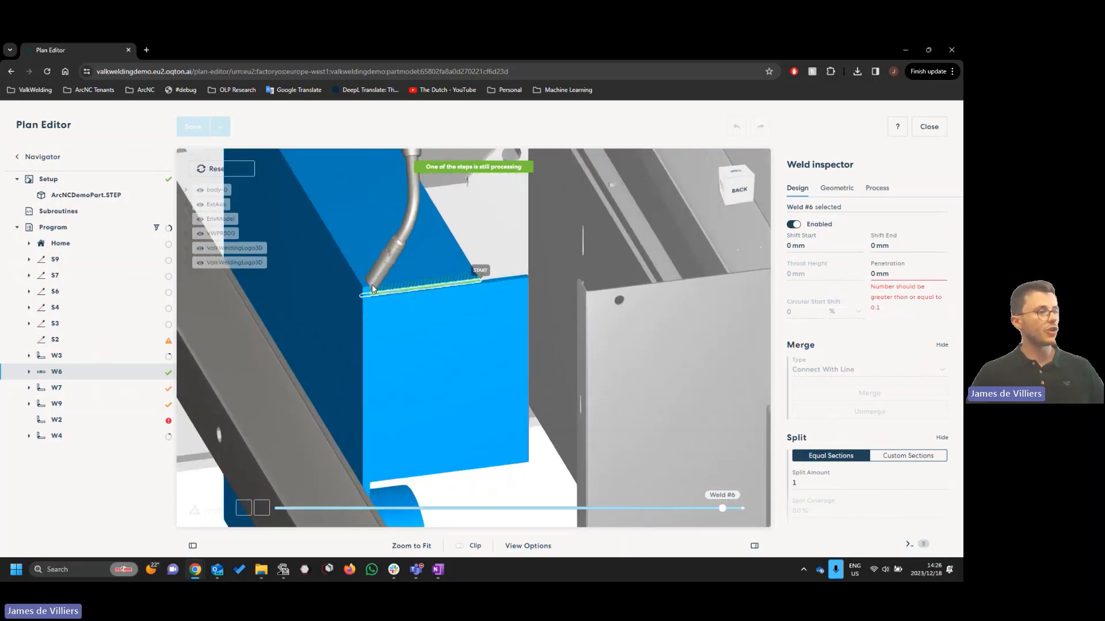
pyautogui.scroll(-5, 457, 354)
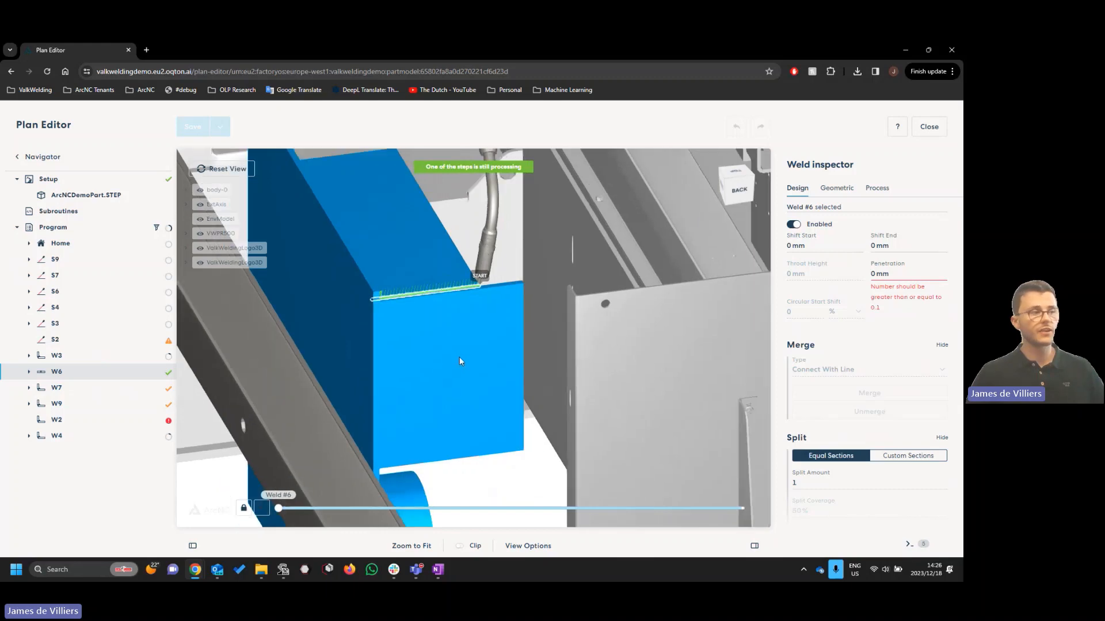
pyautogui.moveTo(484, 381); pyautogui.dragTo(568, 376, button='right')
pyautogui.scroll(-2, 400, 363)
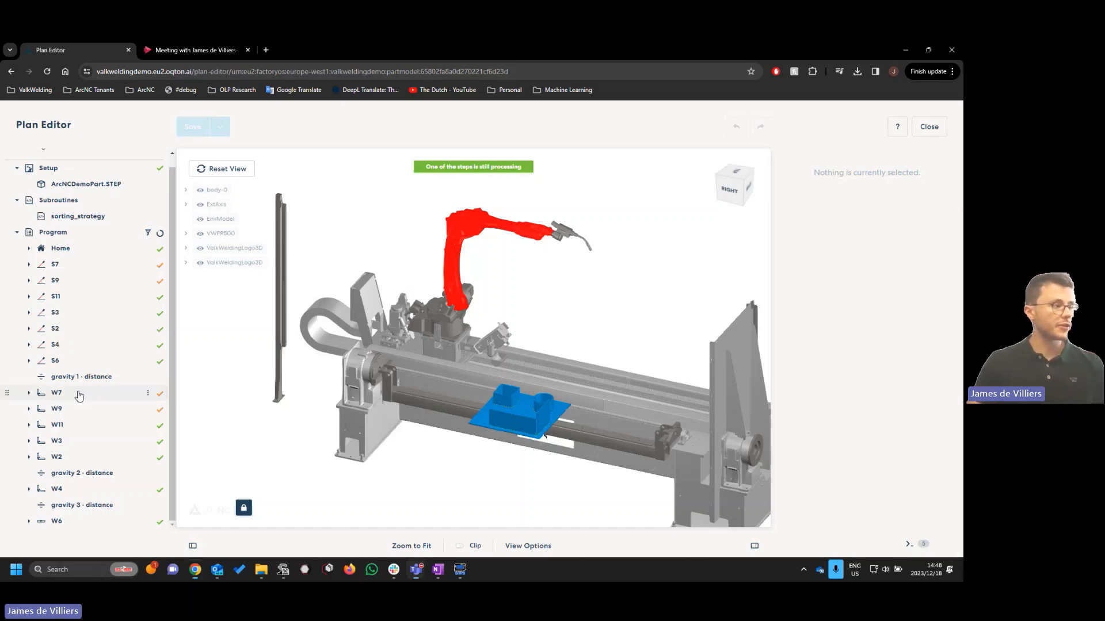
# Review the process parameters of weld W7 around the round tube, including voltage, current, travel speed and the weaving, crater fill and pulsing options
pyautogui.click(99, 397)
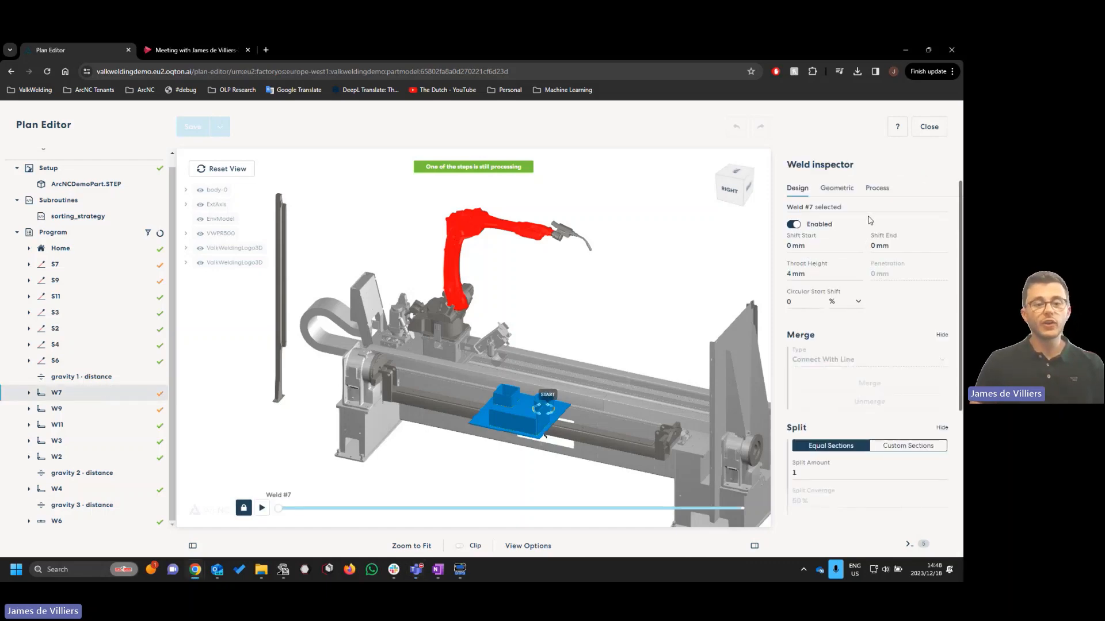
pyautogui.click(875, 188)
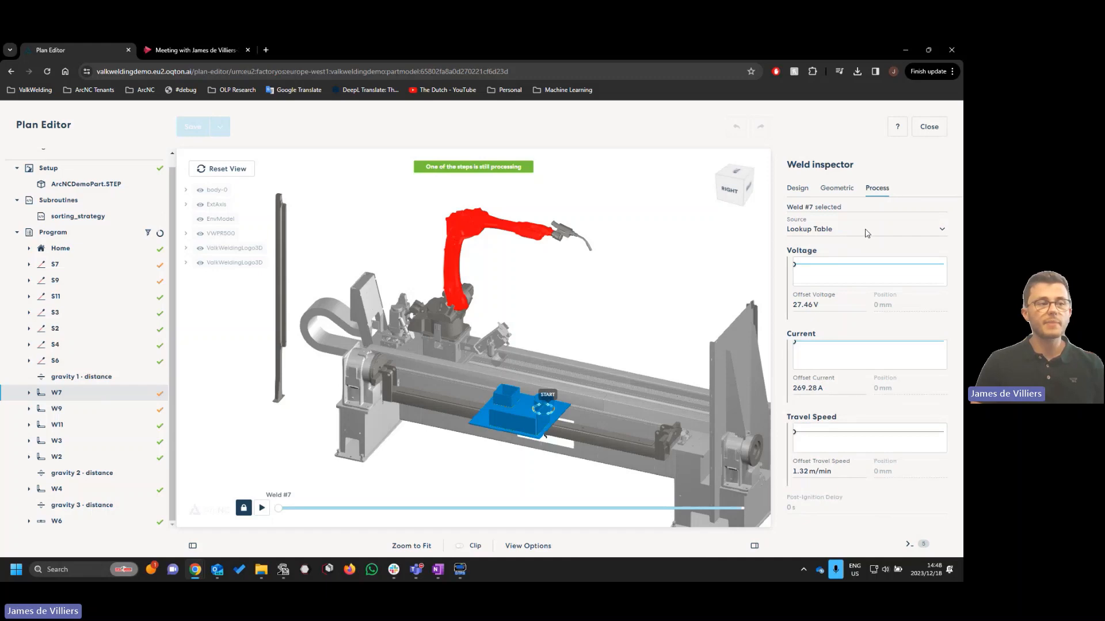
pyautogui.scroll(-1, 850, 248)
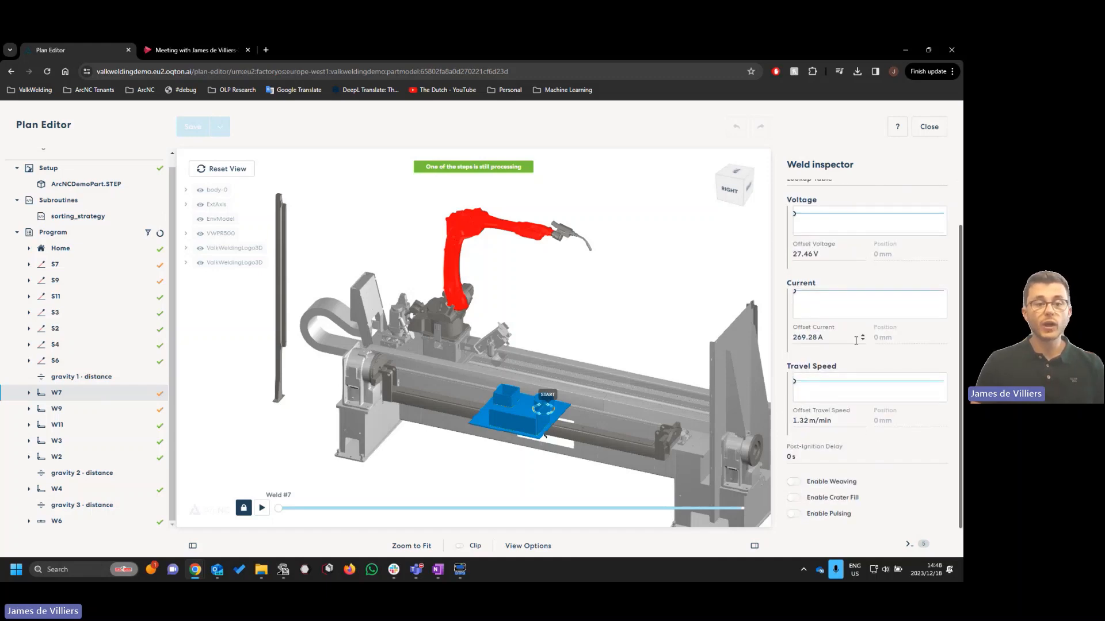
pyautogui.scroll(5, 580, 468)
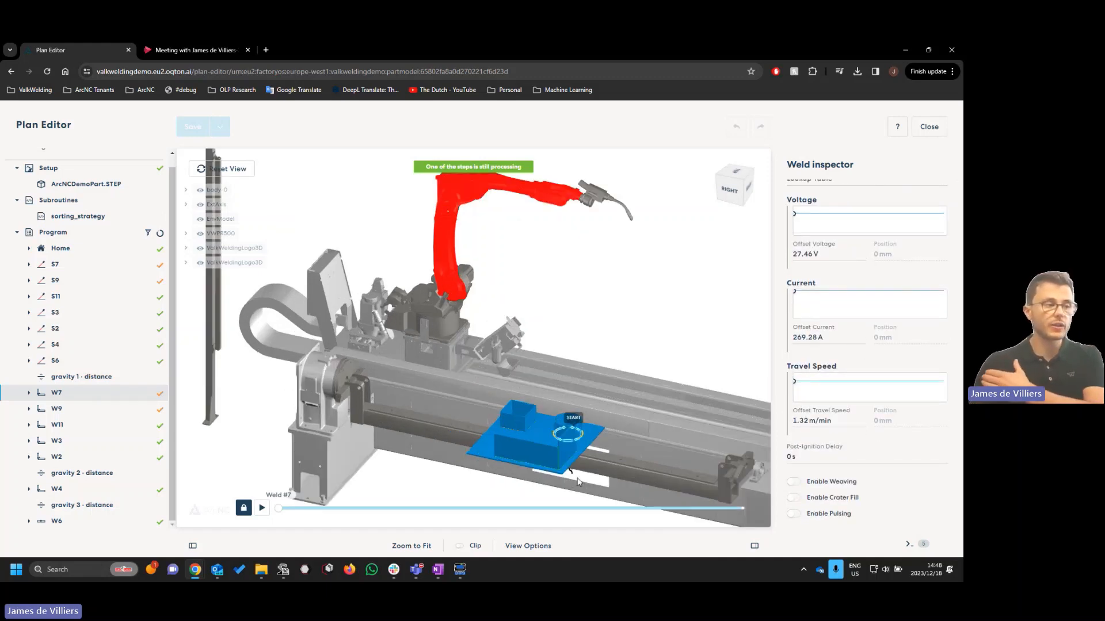
pyautogui.scroll(5, 541, 354)
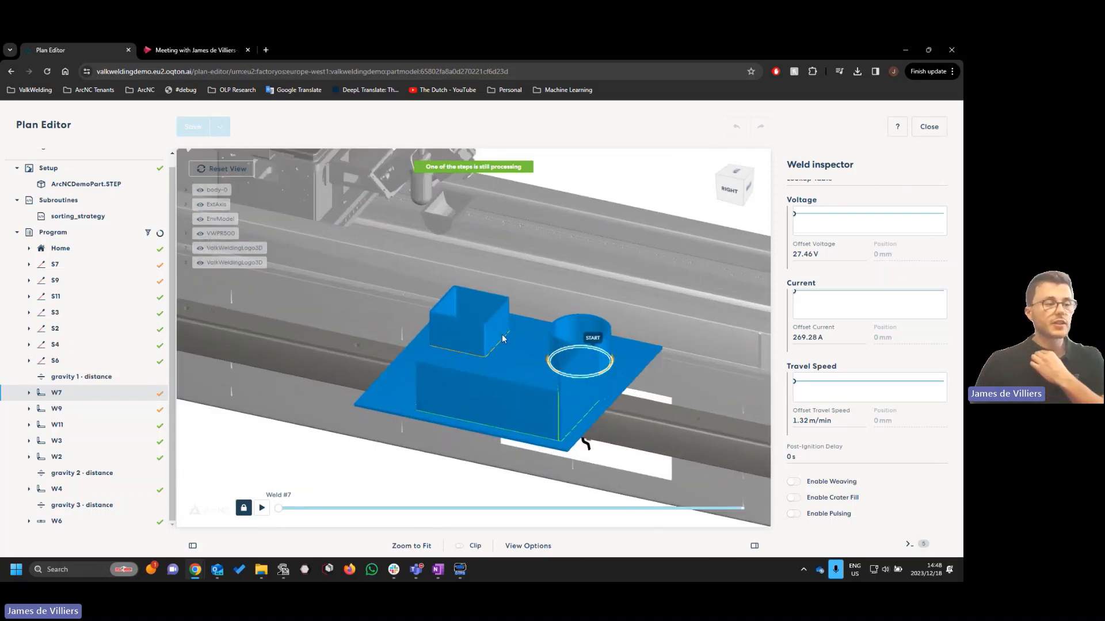
pyautogui.moveTo(527, 363); pyautogui.dragTo(535, 368, button='middle')
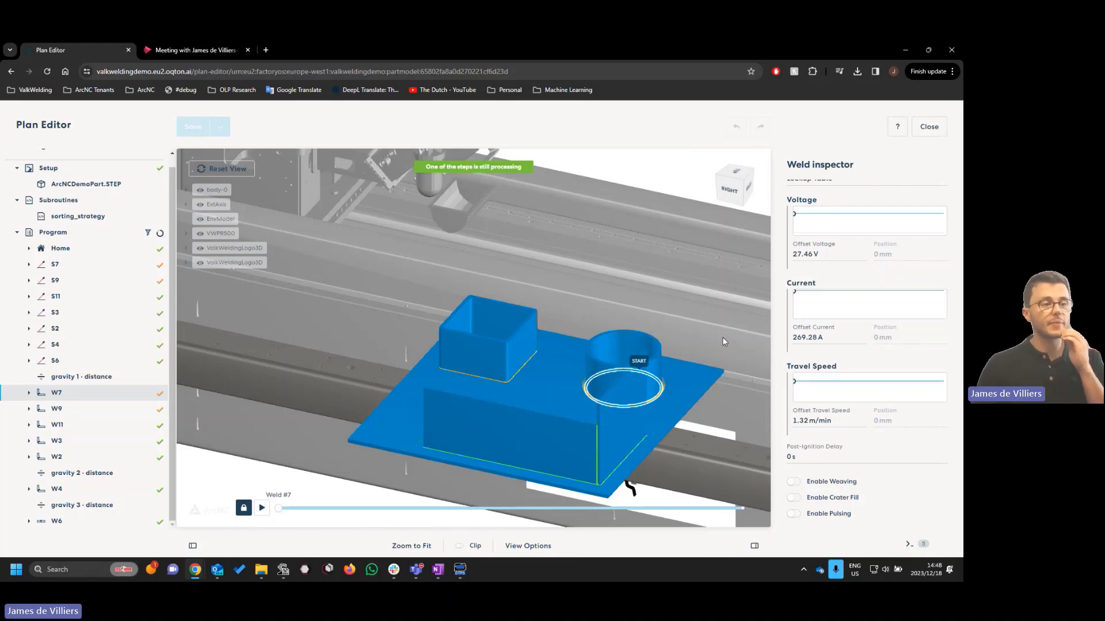
pyautogui.scroll(2, 832, 254)
pyautogui.scroll(-2, 821, 247)
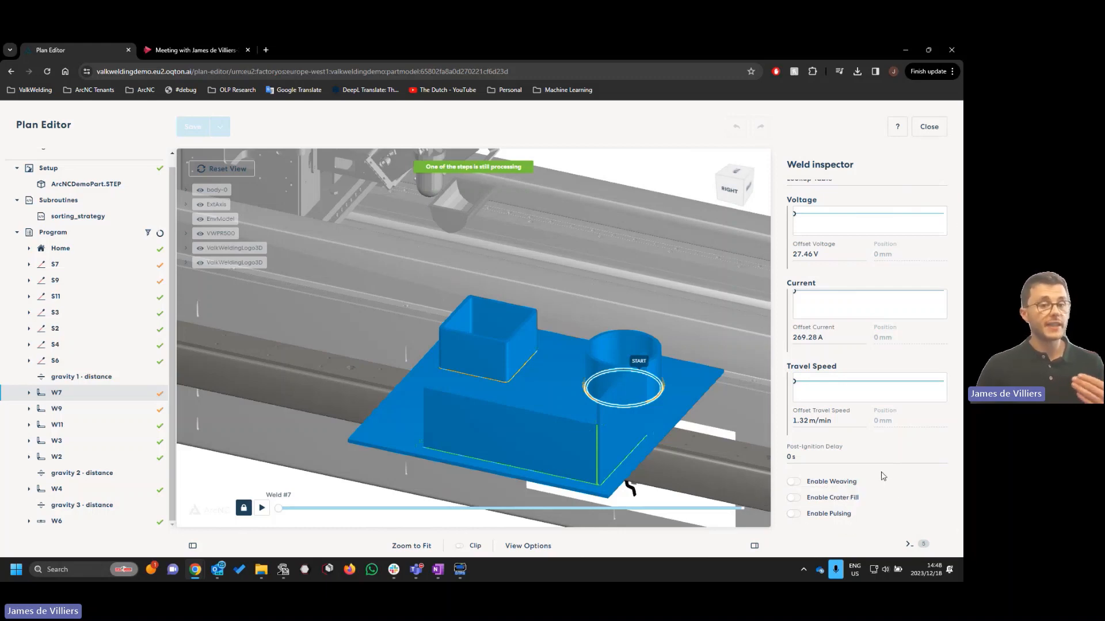
pyautogui.scroll(-2, 323, 346)
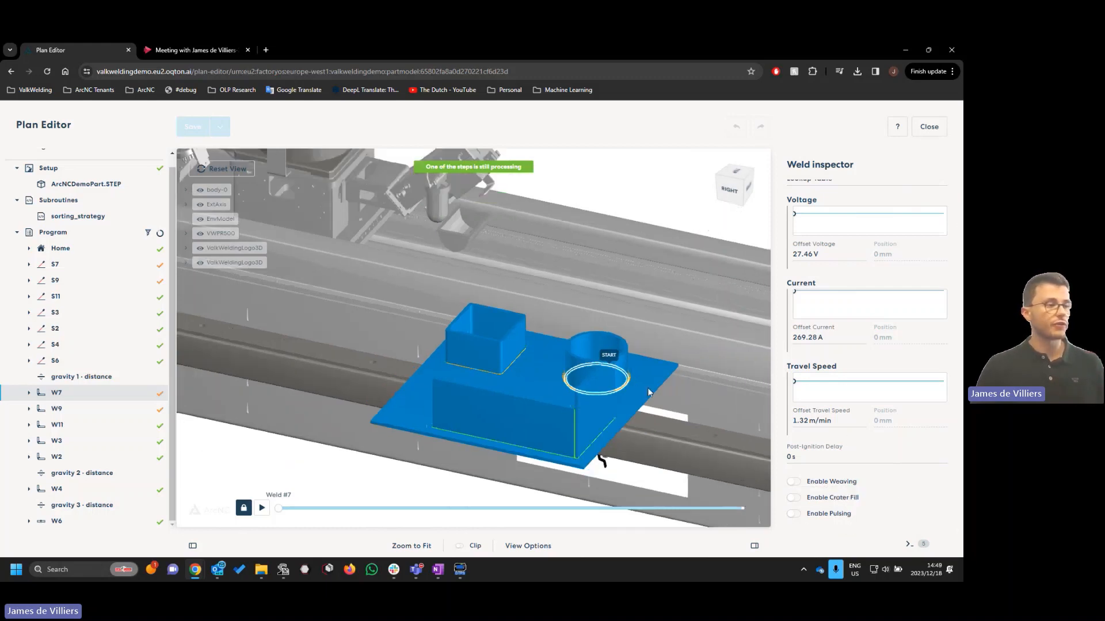
# Select all seven welds and set their offset voltage to 28 V, offset current to 290 A and offset travel speed to 0.5 m/min
pyautogui.moveTo(386, 256); pyautogui.dragTo(638, 476)
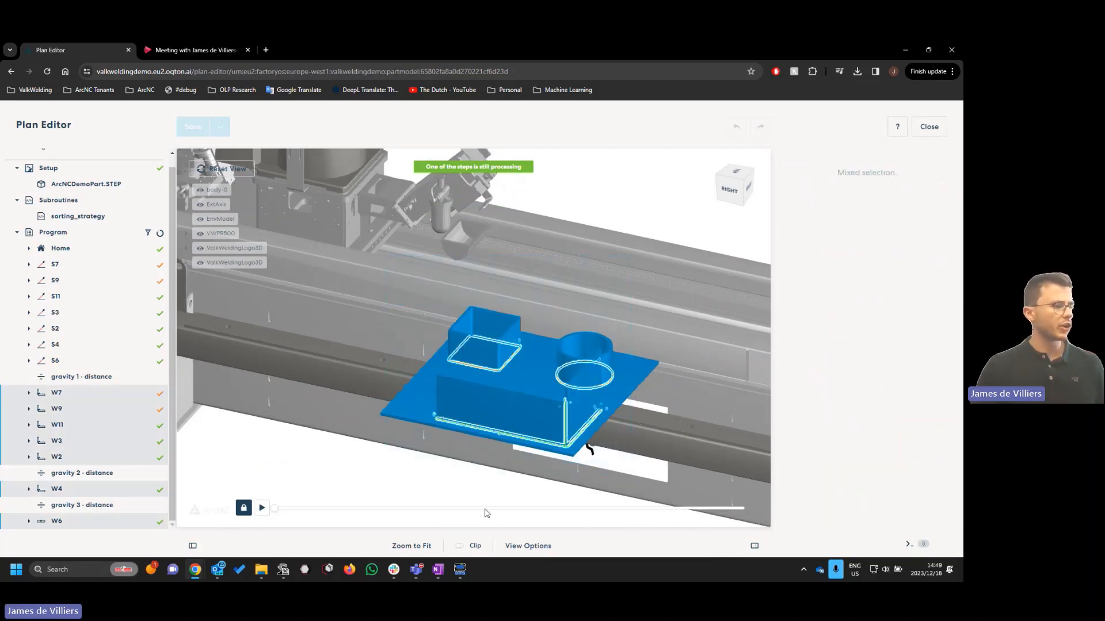
pyautogui.click(89, 394)
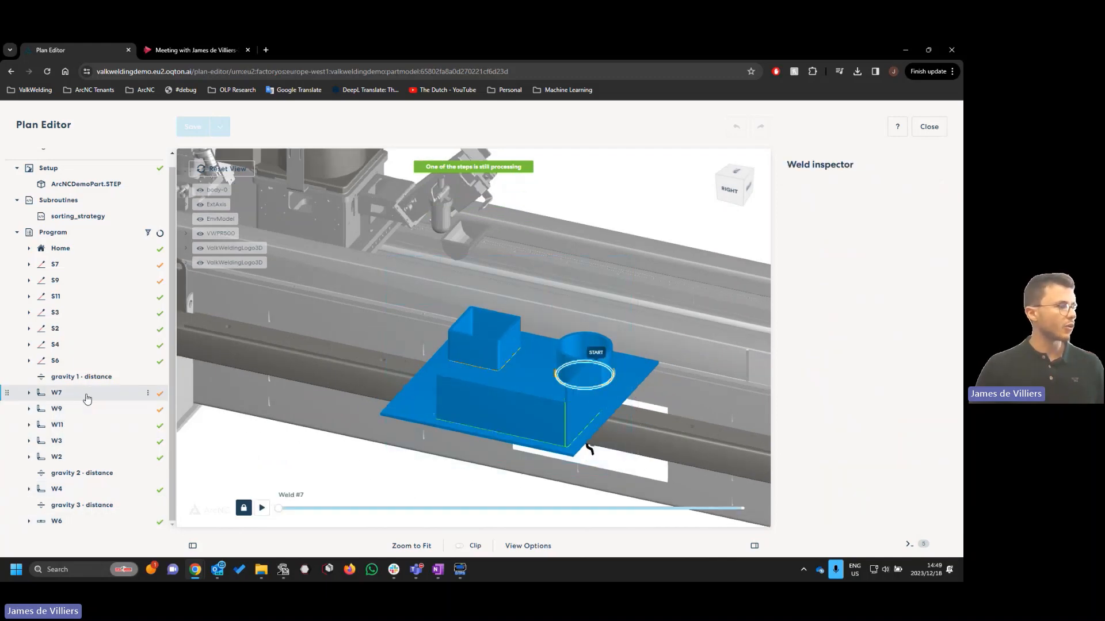
pyautogui.keyDown('shift'); pyautogui.click(94, 521); pyautogui.keyUp('shift')
pyautogui.click(878, 188)
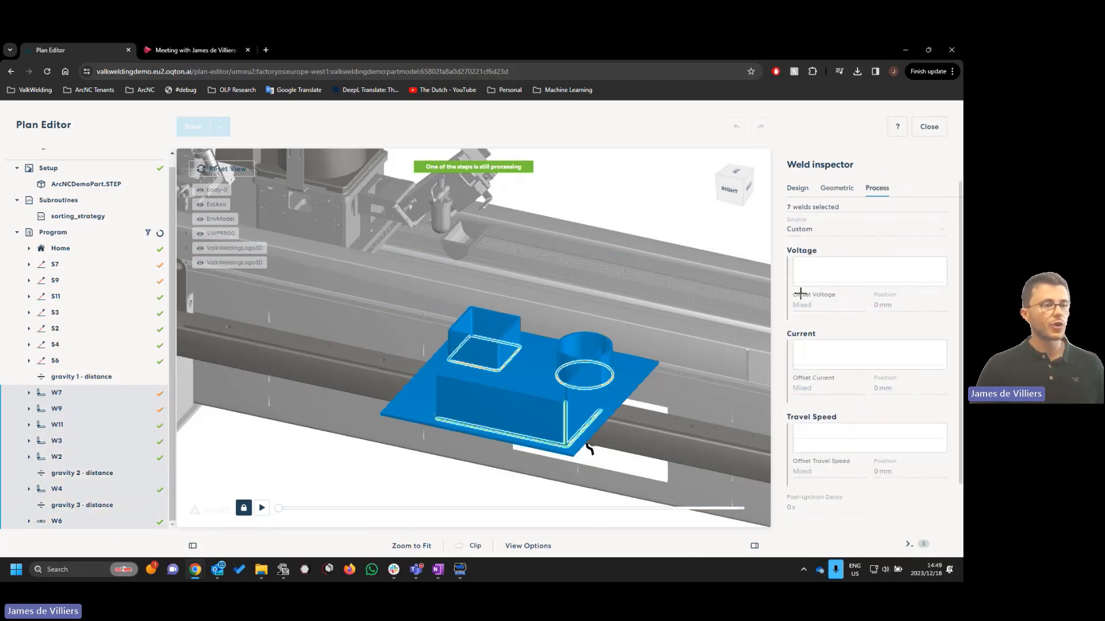
pyautogui.write('28V')
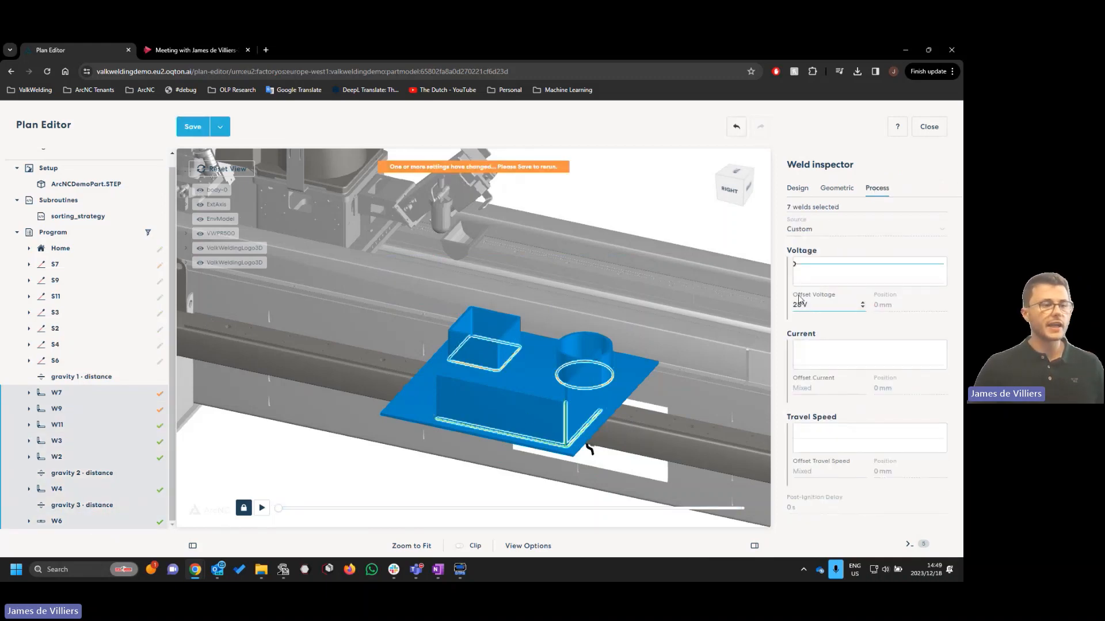
pyautogui.click(817, 389)
pyautogui.write('290 A')
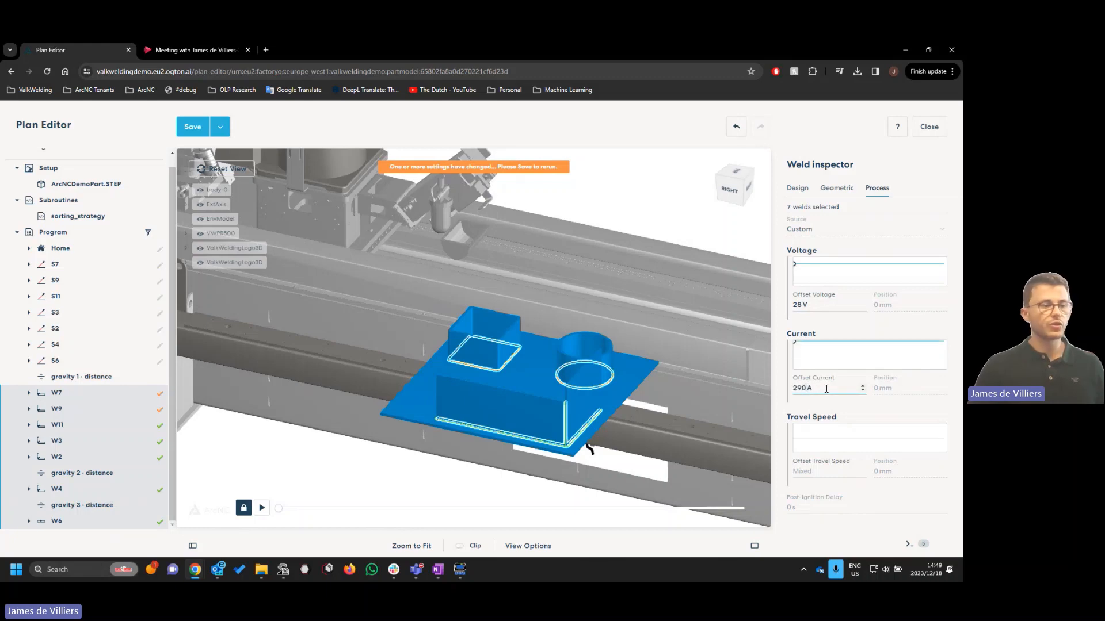
pyautogui.click(817, 471)
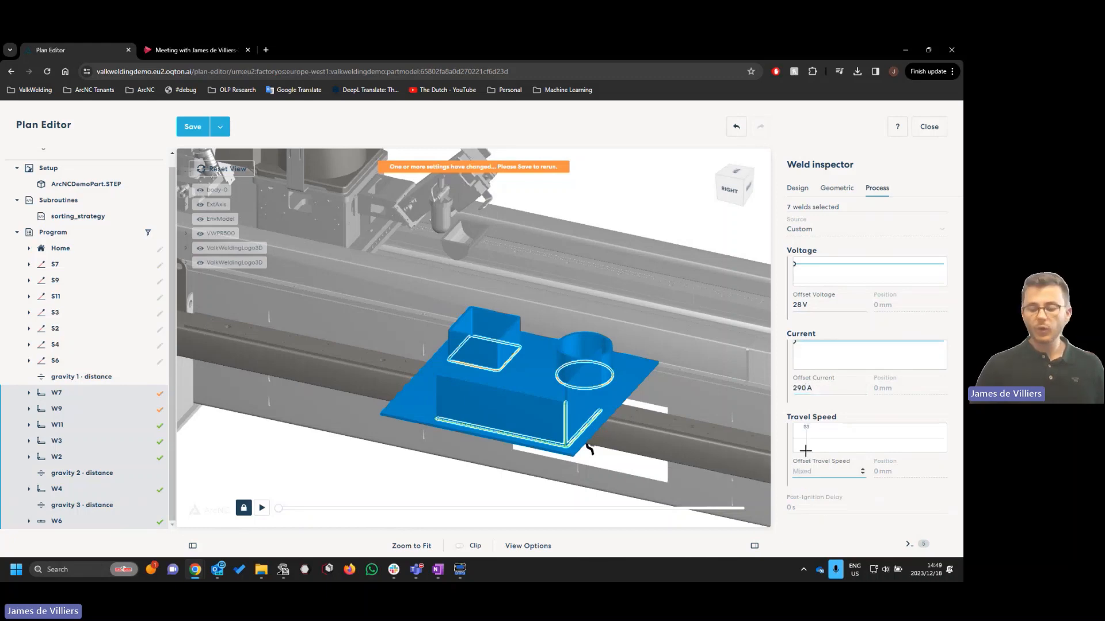
pyautogui.click(610, 440)
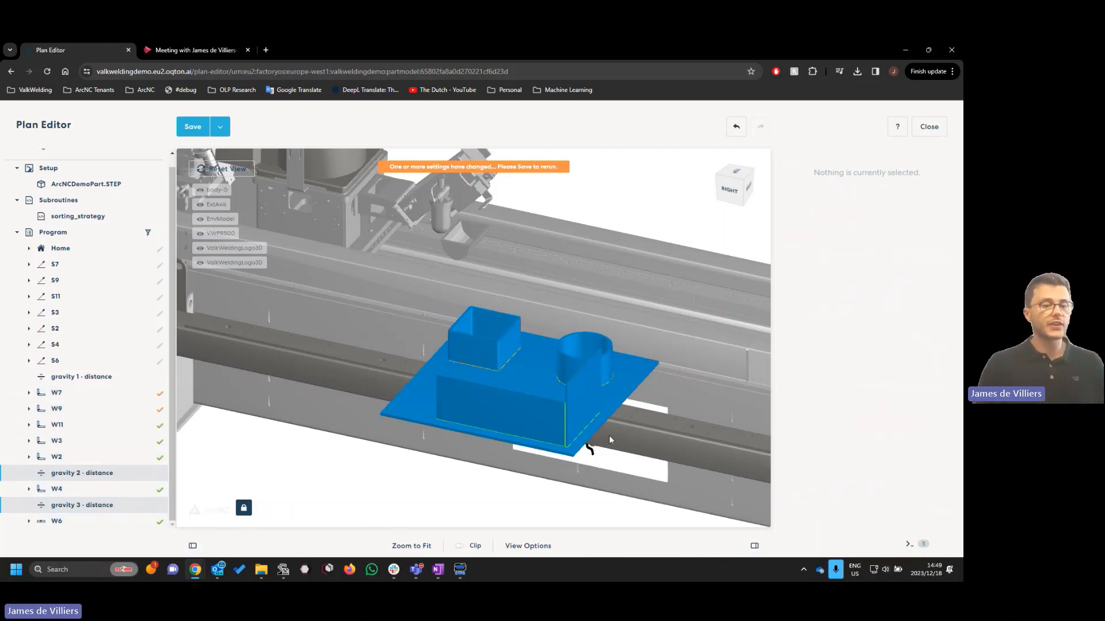
# Check the process values of weld W7 alone and play its simulation around the round tube
pyautogui.click(112, 393)
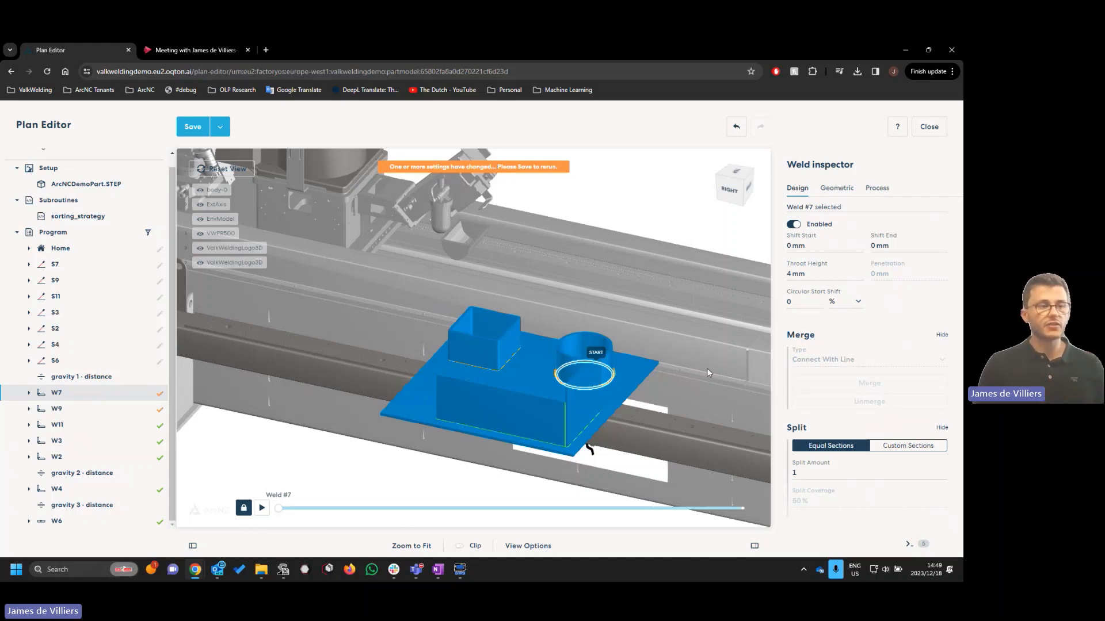
pyautogui.click(872, 191)
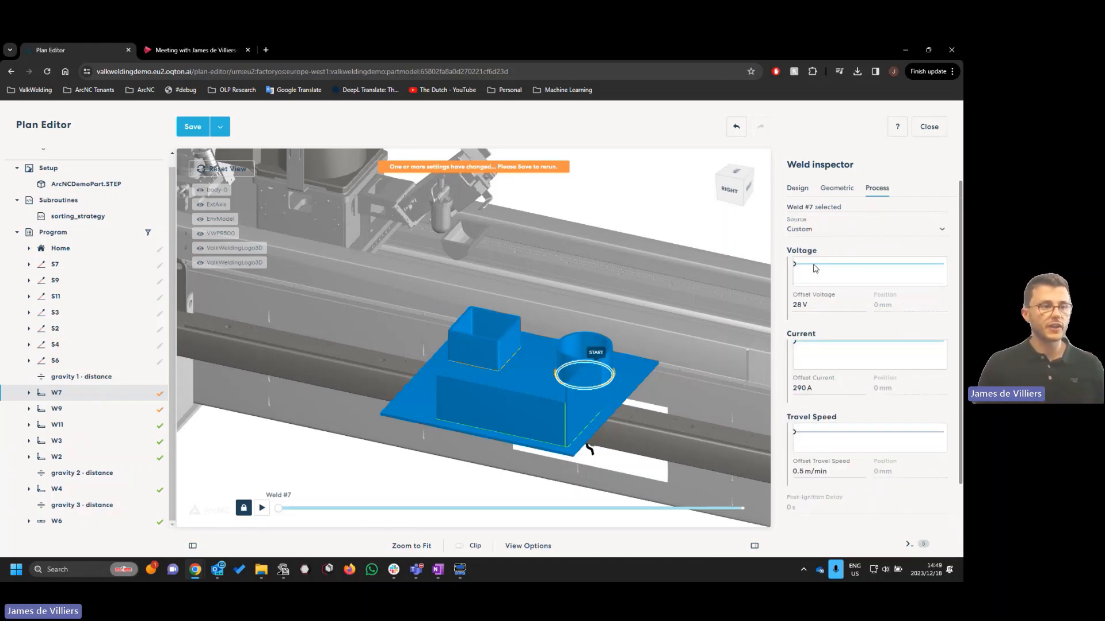
pyautogui.click(262, 508)
pyautogui.scroll(-2, 469, 357)
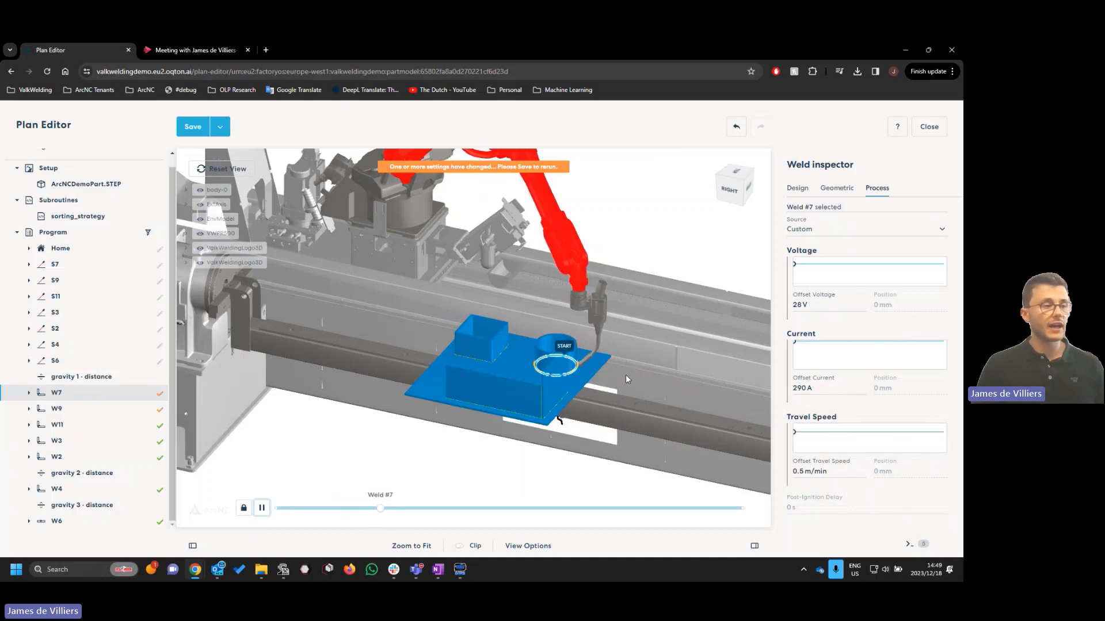
pyautogui.scroll(3, 581, 380)
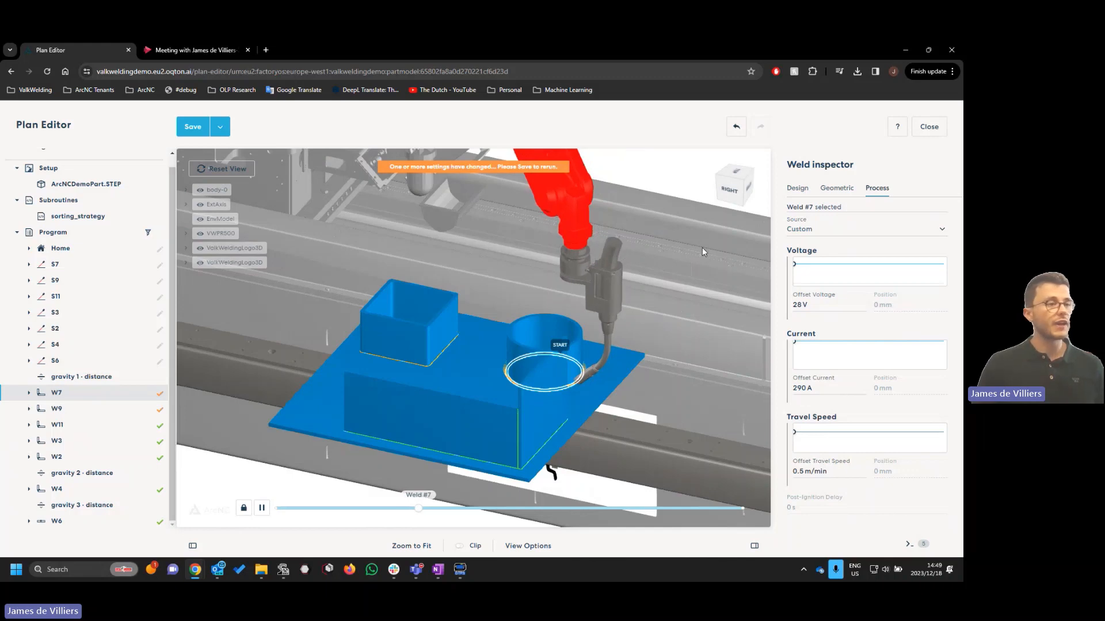
# Try a circular start shift of 25% on weld W7 and change it to -25%
pyautogui.click(804, 190)
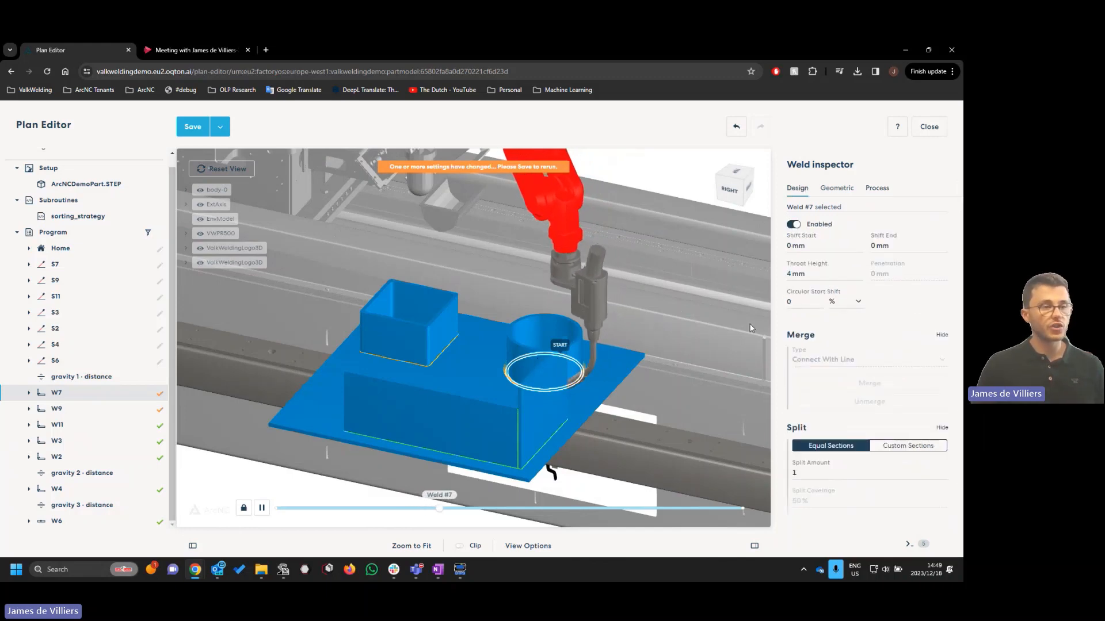
pyautogui.moveTo(841, 299); pyautogui.dragTo(791, 295)
pyautogui.click(782, 308)
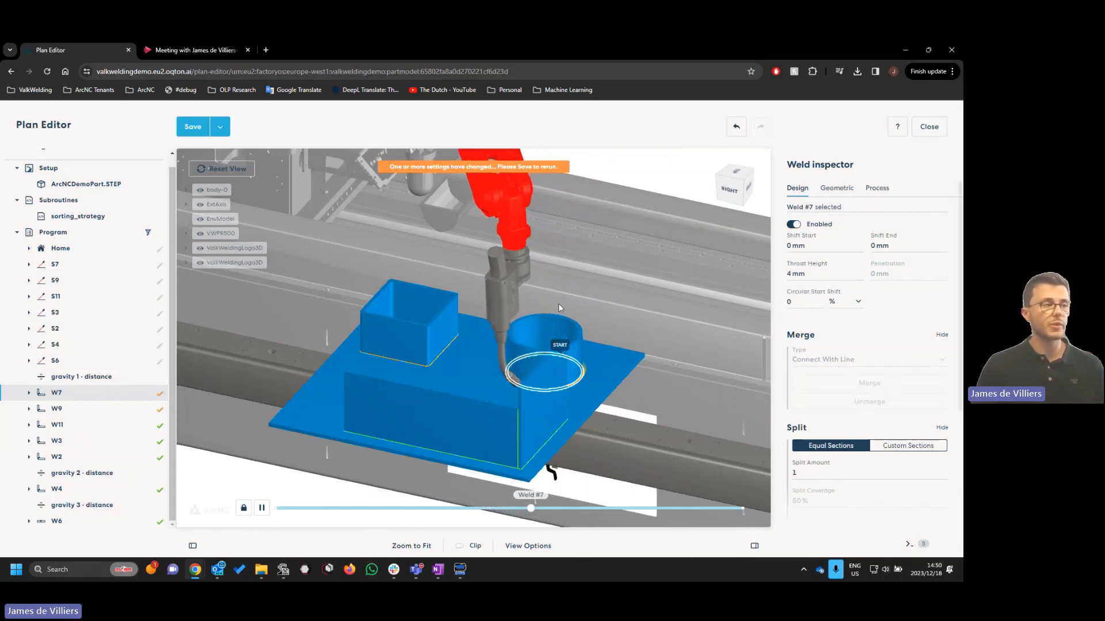
pyautogui.scroll(-2, 558, 303)
pyautogui.moveTo(577, 380); pyautogui.dragTo(588, 431, button='right')
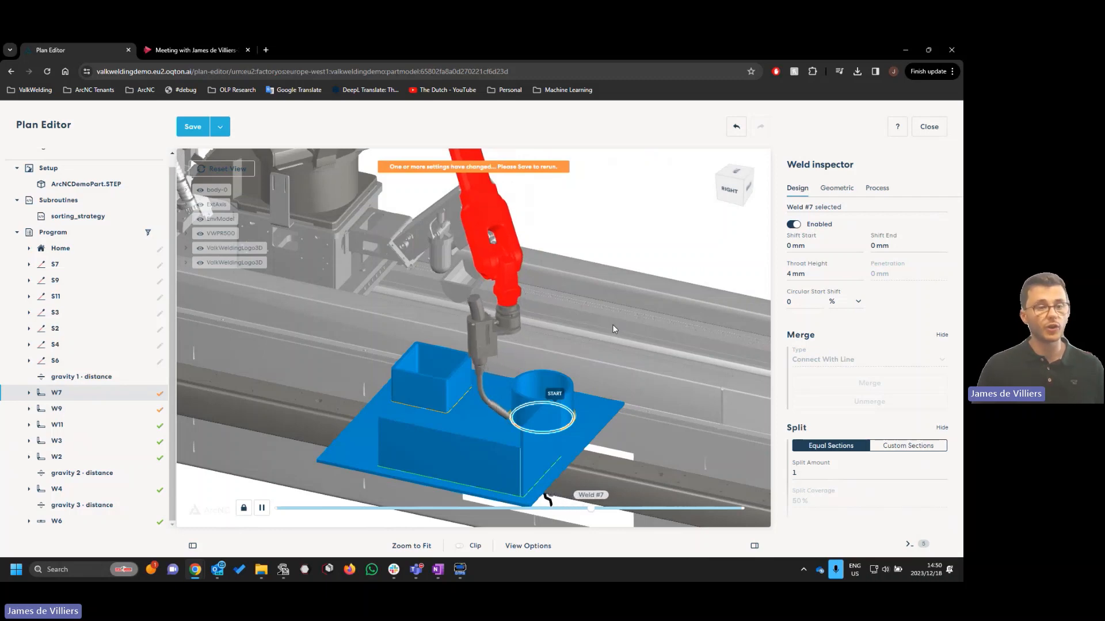
pyautogui.doubleClick(789, 301)
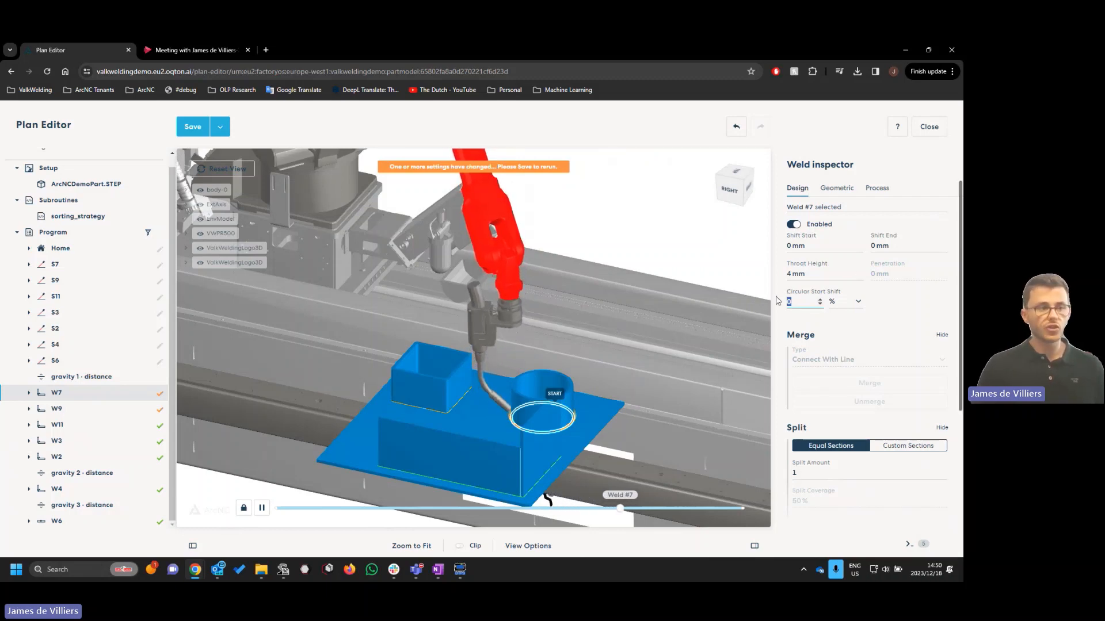
pyautogui.write('25')
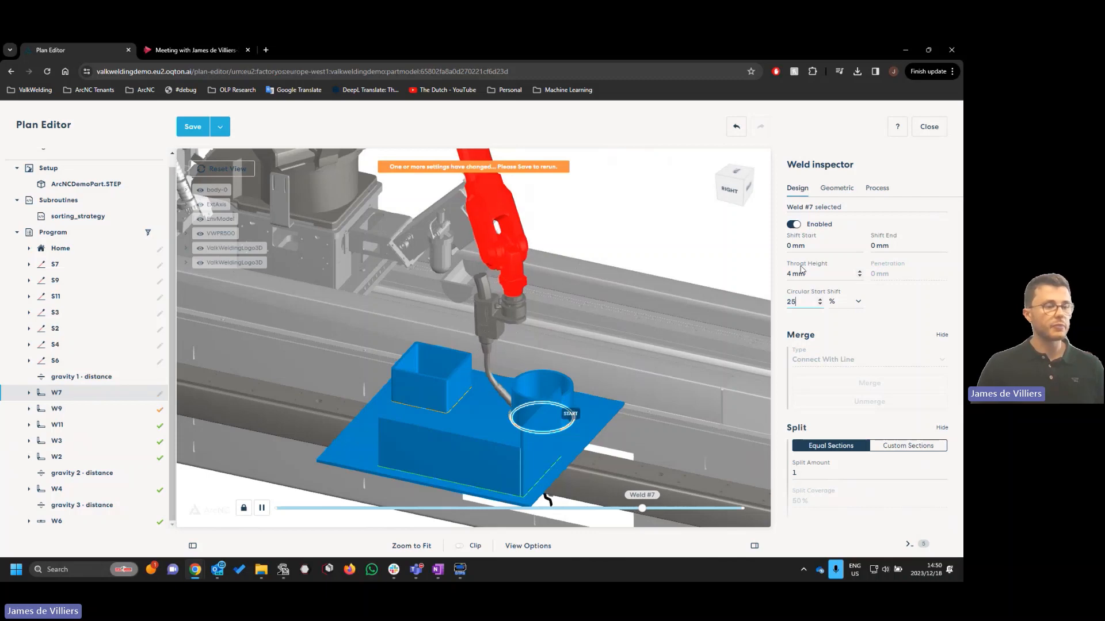
pyautogui.click(789, 301)
pyautogui.write('-')
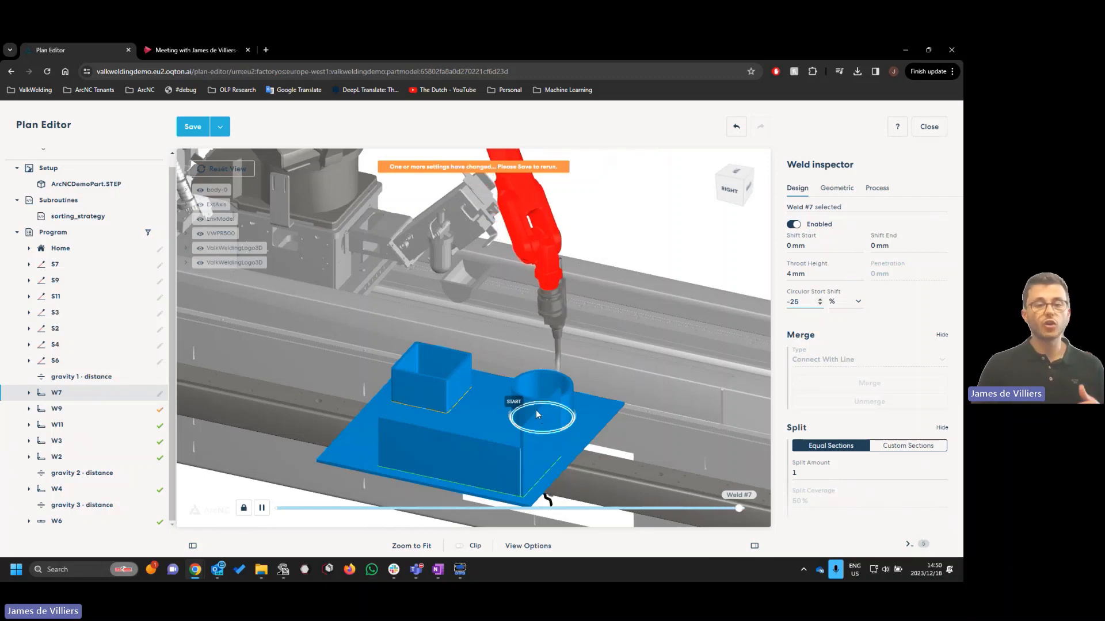
# Try a circular start shift of 25% on weld W9 around the square tube
pyautogui.click(448, 412)
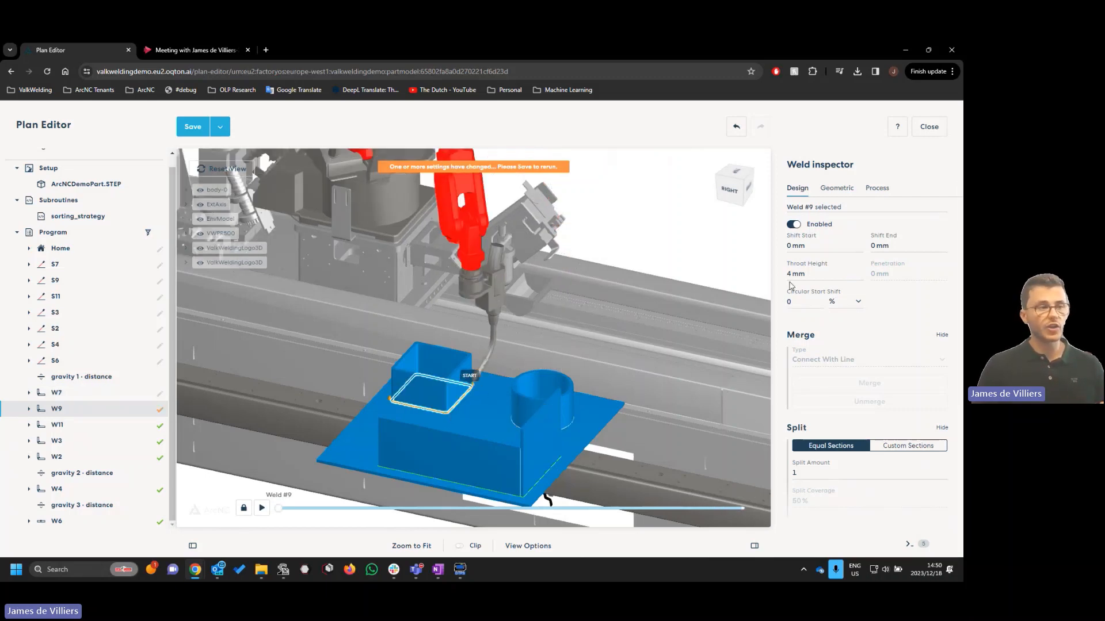
pyautogui.click(797, 304)
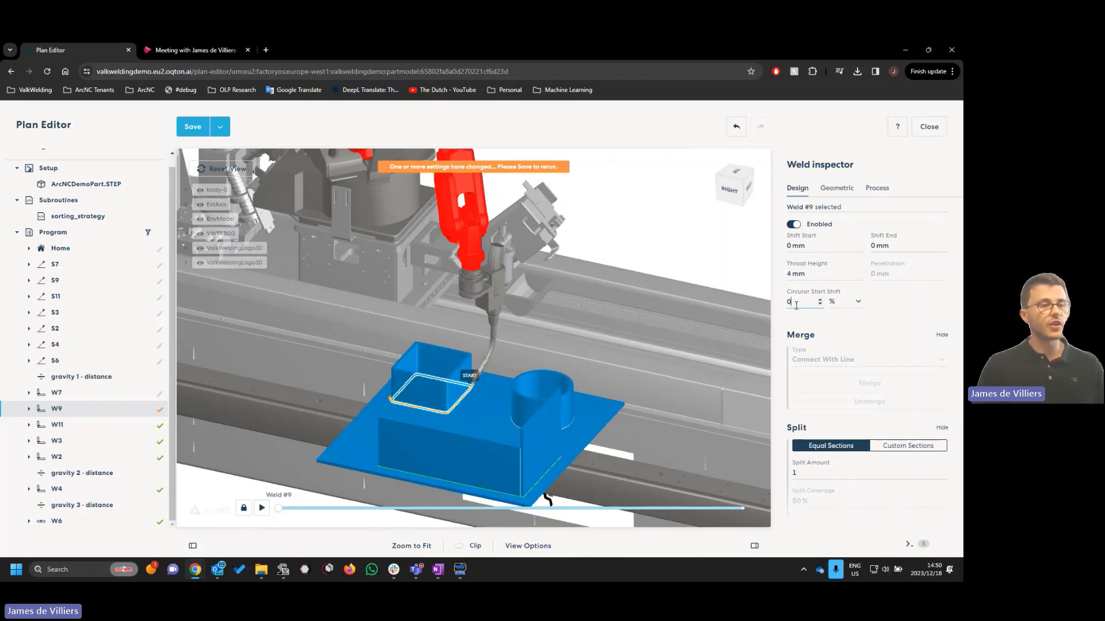
pyautogui.moveTo(796, 302); pyautogui.dragTo(786, 304)
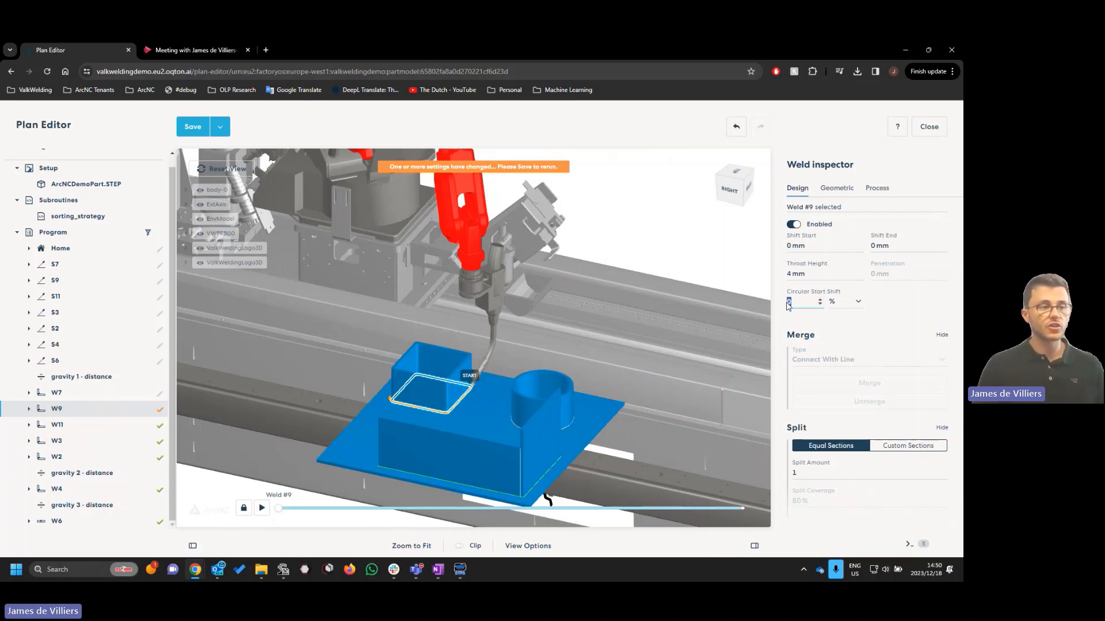
pyautogui.write('25')
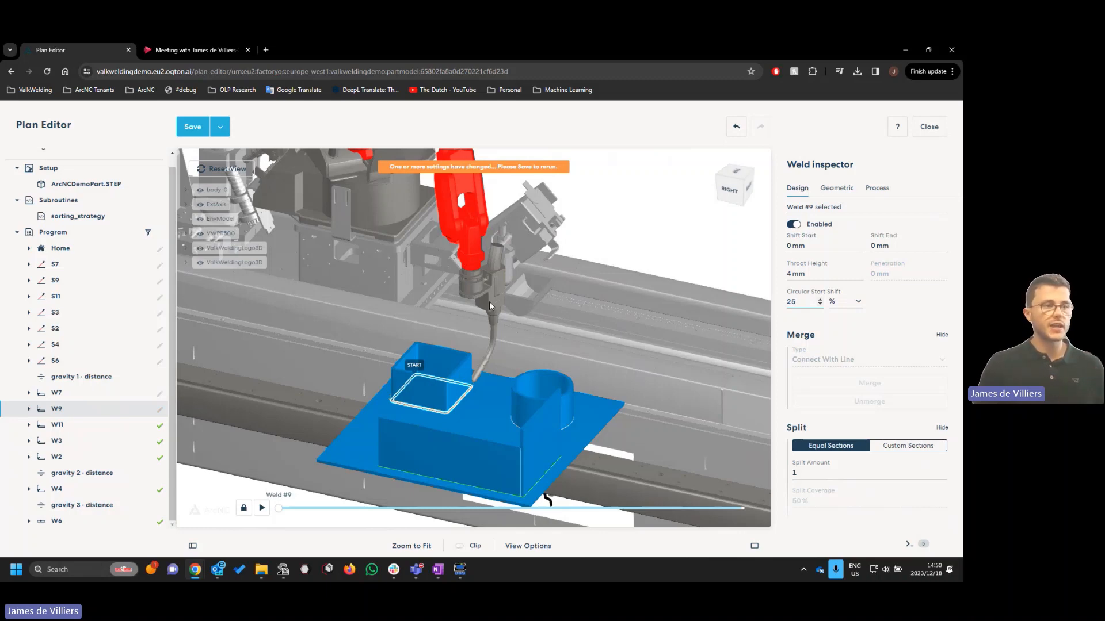
# Undo the recent start shift and process changes on the welds and check weld W9's process values
pyautogui.click(738, 128)
pyautogui.click(738, 128)
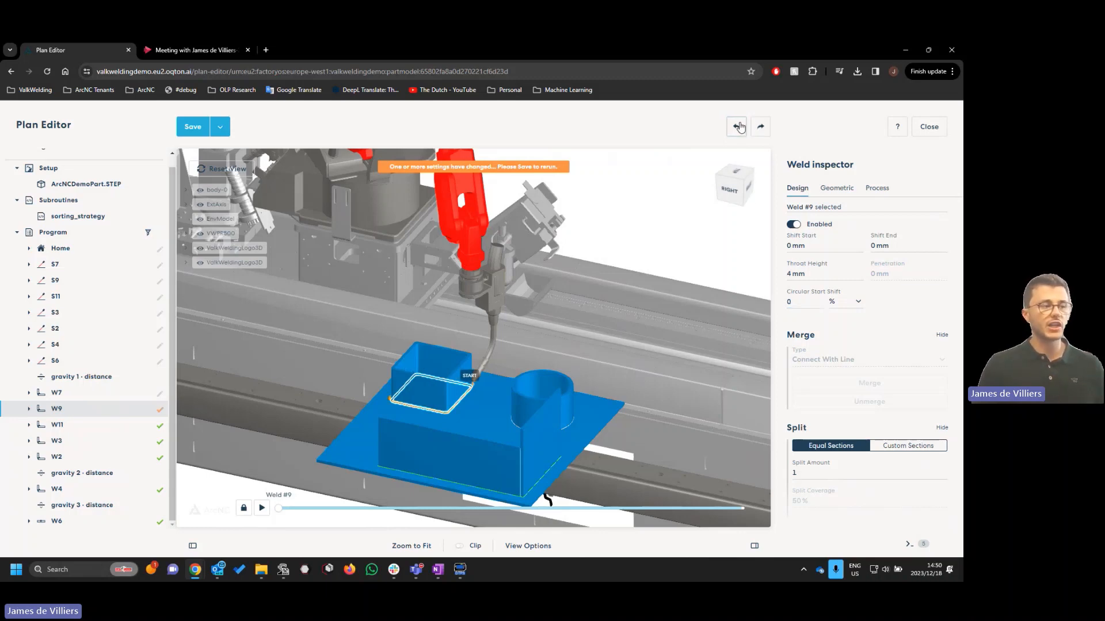
pyautogui.click(739, 127)
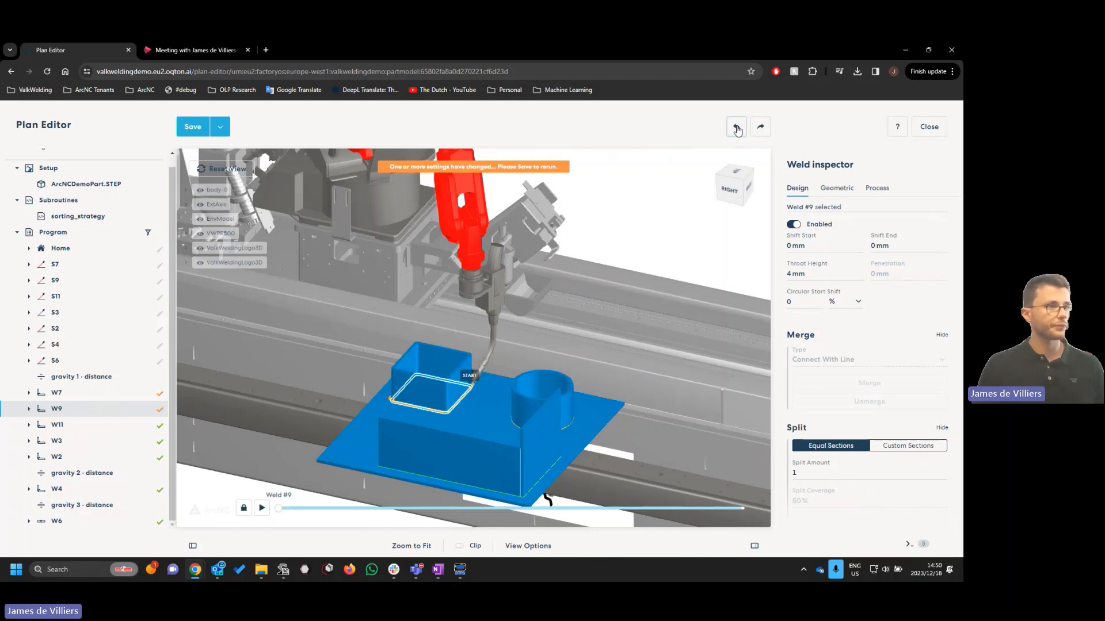
pyautogui.click(737, 129)
pyautogui.click(877, 188)
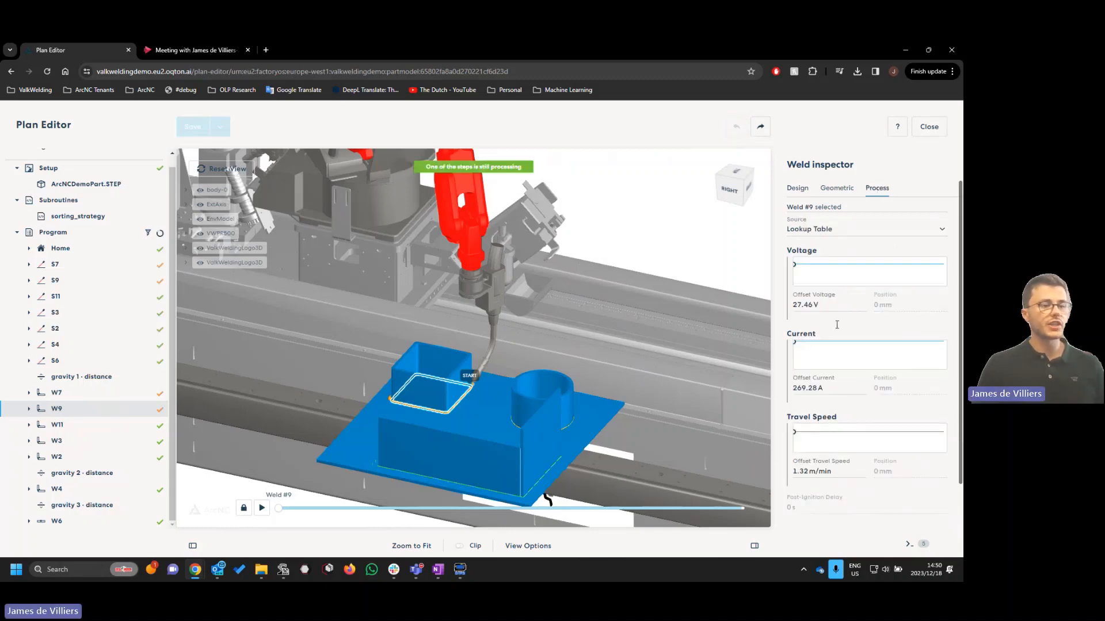
pyautogui.scroll(-2, 837, 325)
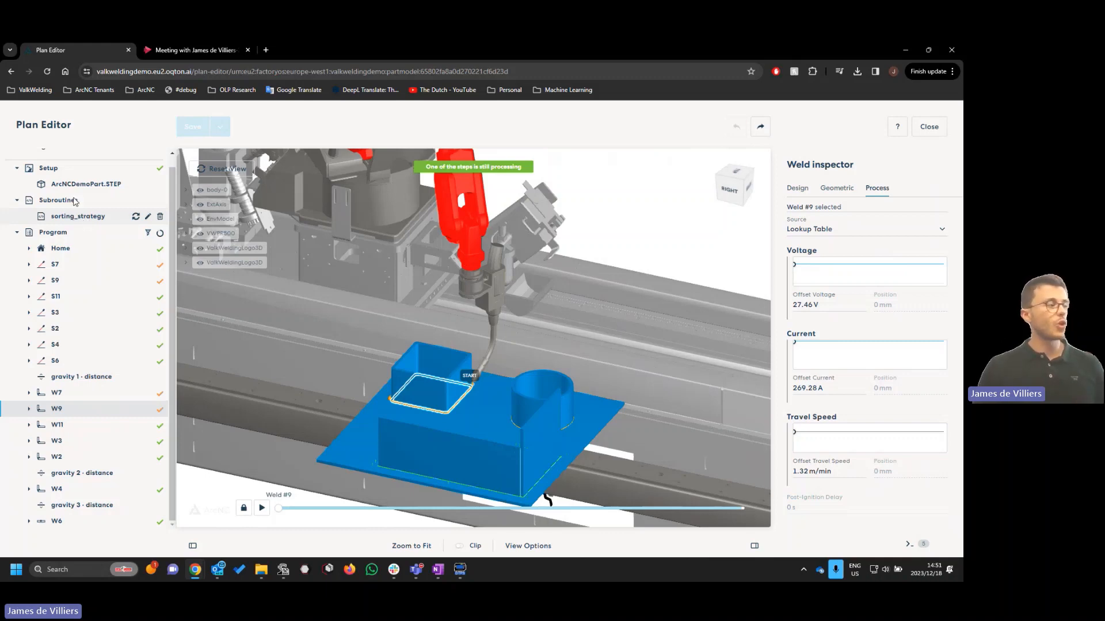
# Inspect the part orientation for the welds of each gravity group: W7 to W2 together, W4, and W6
pyautogui.click(82, 397)
pyautogui.keyDown('shift'); pyautogui.click(87, 456); pyautogui.keyUp('shift')
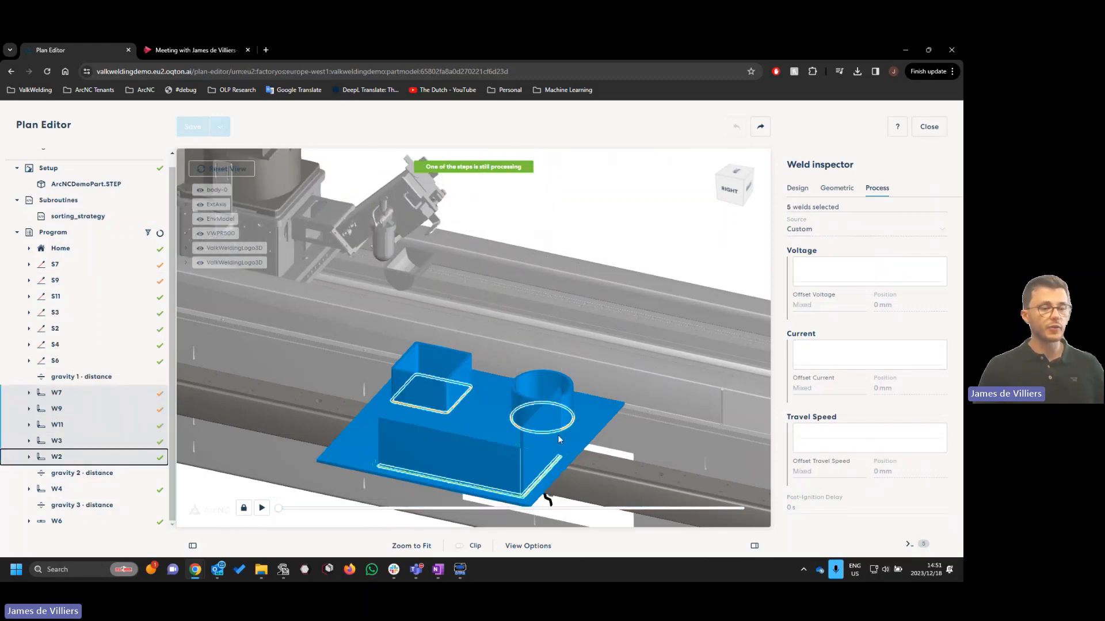
pyautogui.click(80, 489)
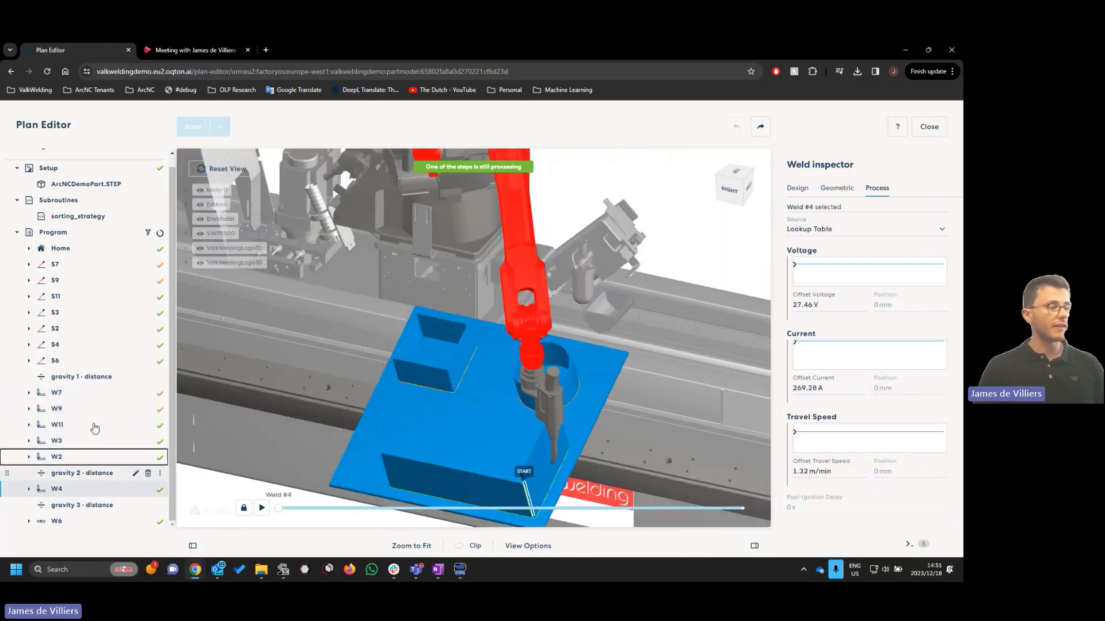
pyautogui.click(98, 521)
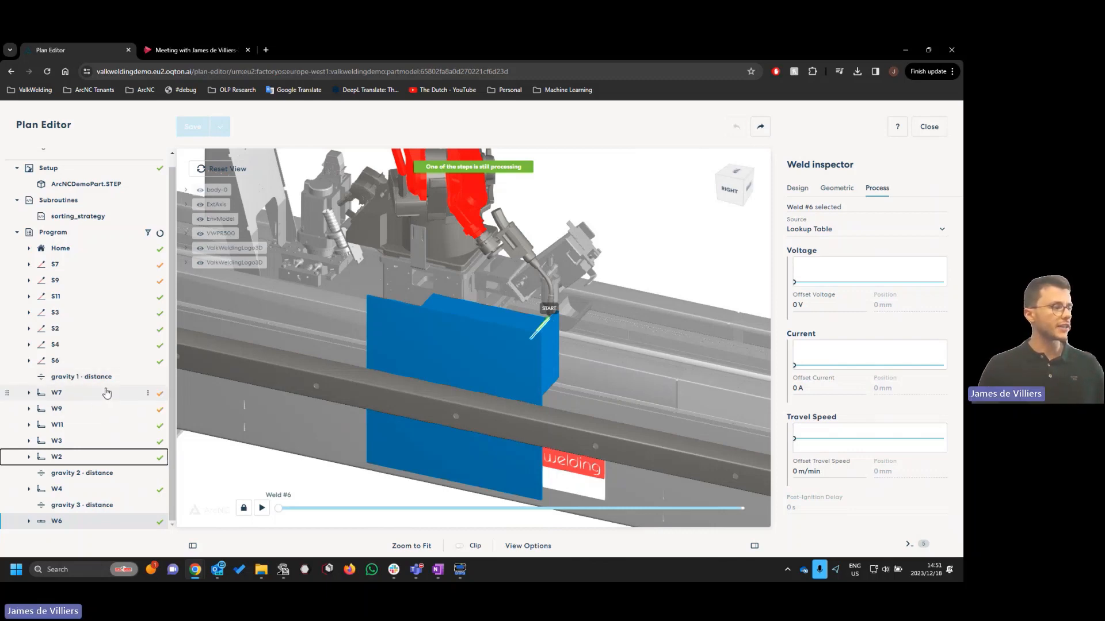
# Try reordering the program by moving W7 after W2 and rearranging other welds and searches, and undo the reordering
pyautogui.click(113, 394)
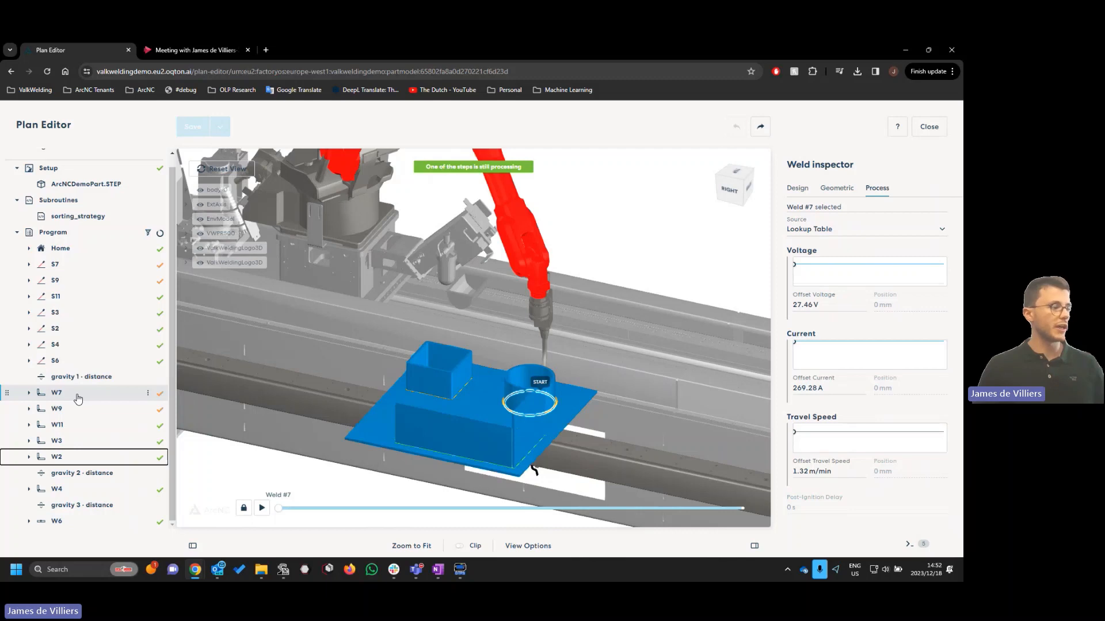
pyautogui.moveTo(78, 398); pyautogui.dragTo(92, 459)
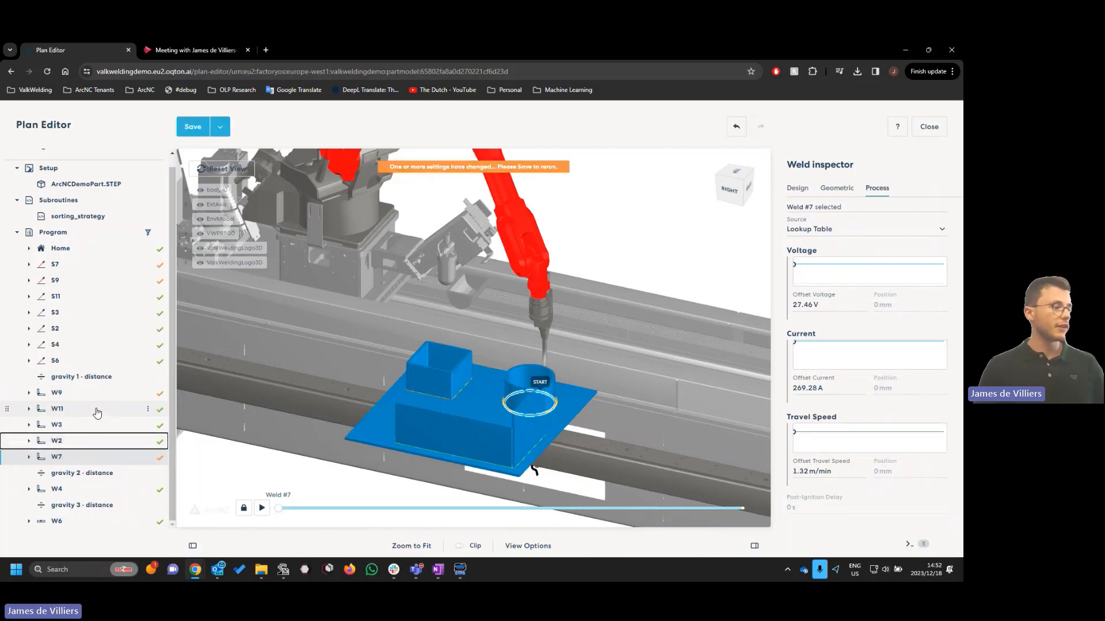
pyautogui.moveTo(96, 412); pyautogui.dragTo(87, 391)
pyautogui.moveTo(75, 348)
pyautogui.mouseDown()
pyautogui.moveTo(80, 312)
pyautogui.moveTo(79, 328)
pyautogui.mouseUp()
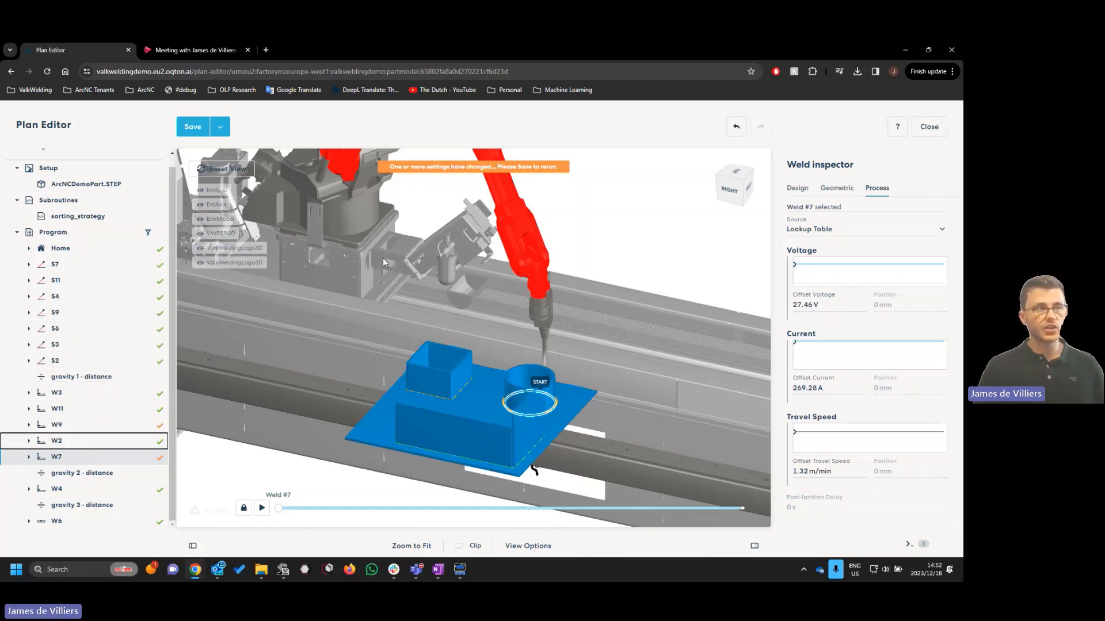
pyautogui.click(735, 128)
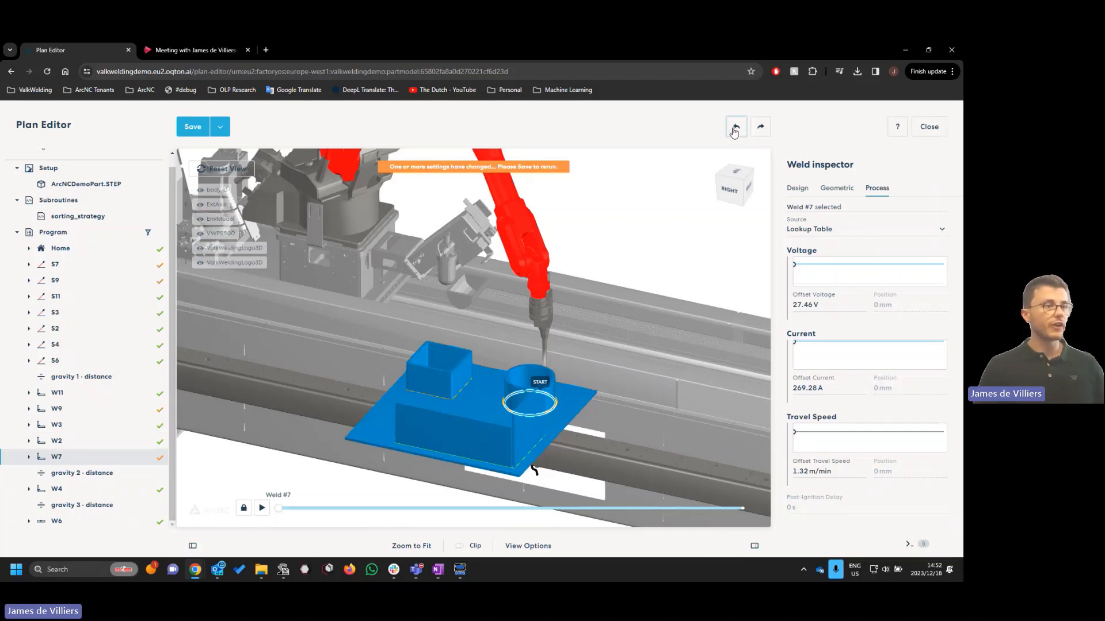
pyautogui.click(731, 131)
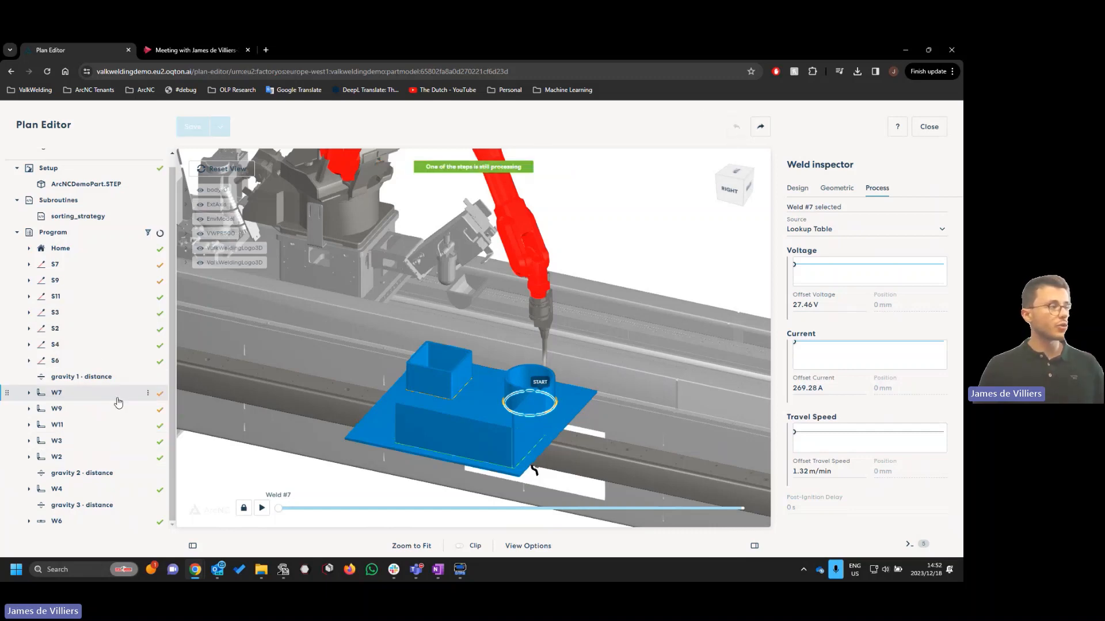
# Reorder the program so that welds W7, W9, W11, W3, W2, W4 and W6 each directly follow their matching search
pyautogui.moveTo(89, 397); pyautogui.dragTo(78, 286)
pyautogui.moveTo(88, 403); pyautogui.dragTo(89, 316)
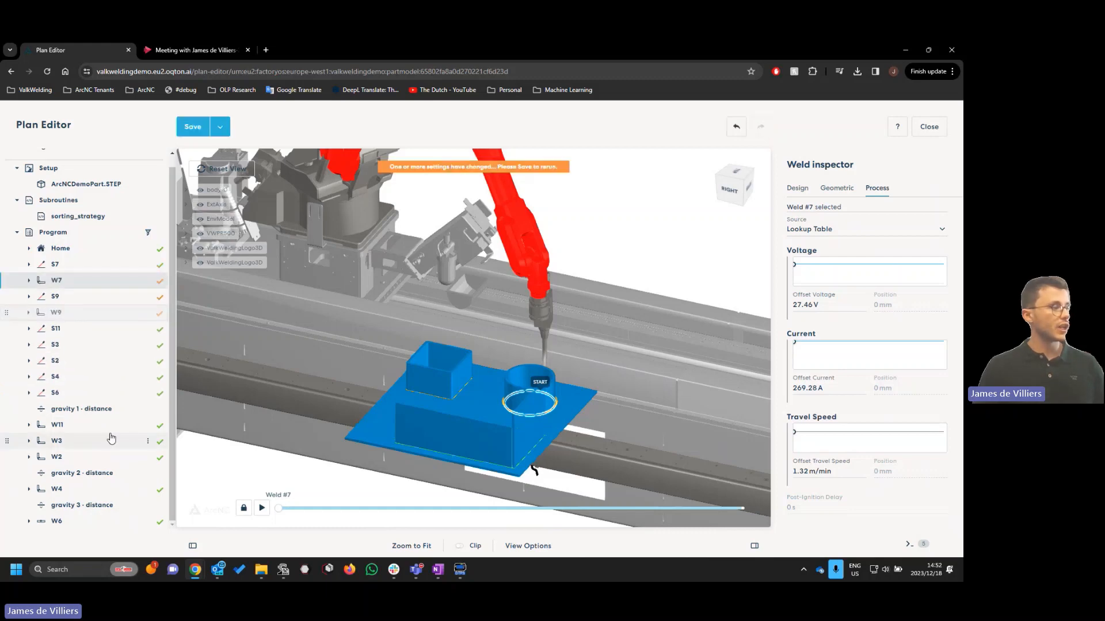
pyautogui.moveTo(110, 427); pyautogui.dragTo(106, 346)
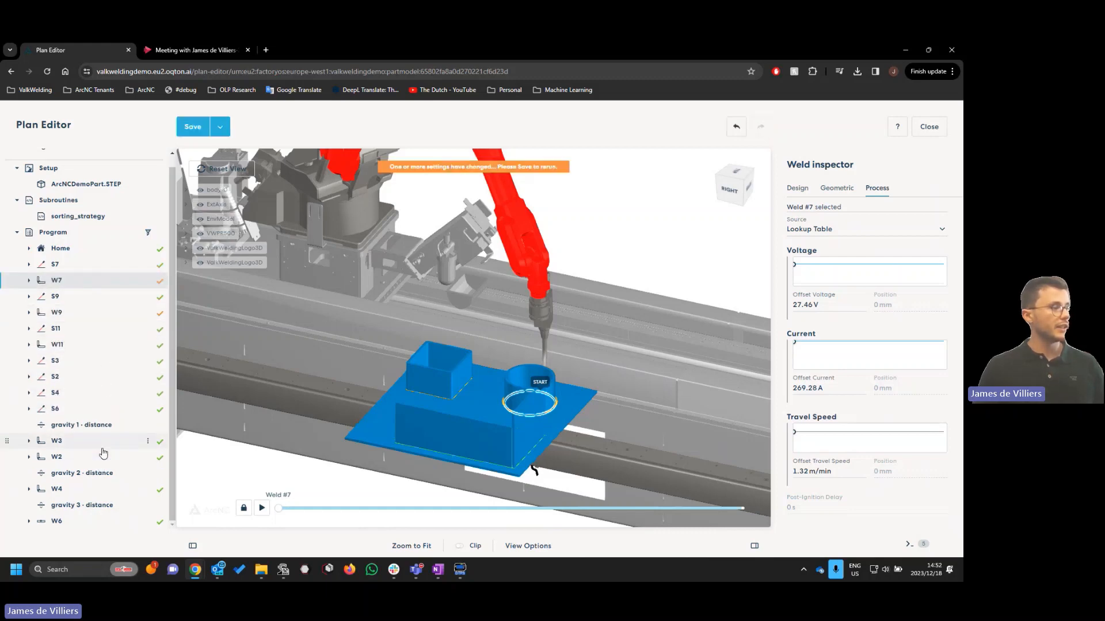
pyautogui.moveTo(103, 444); pyautogui.dragTo(98, 377)
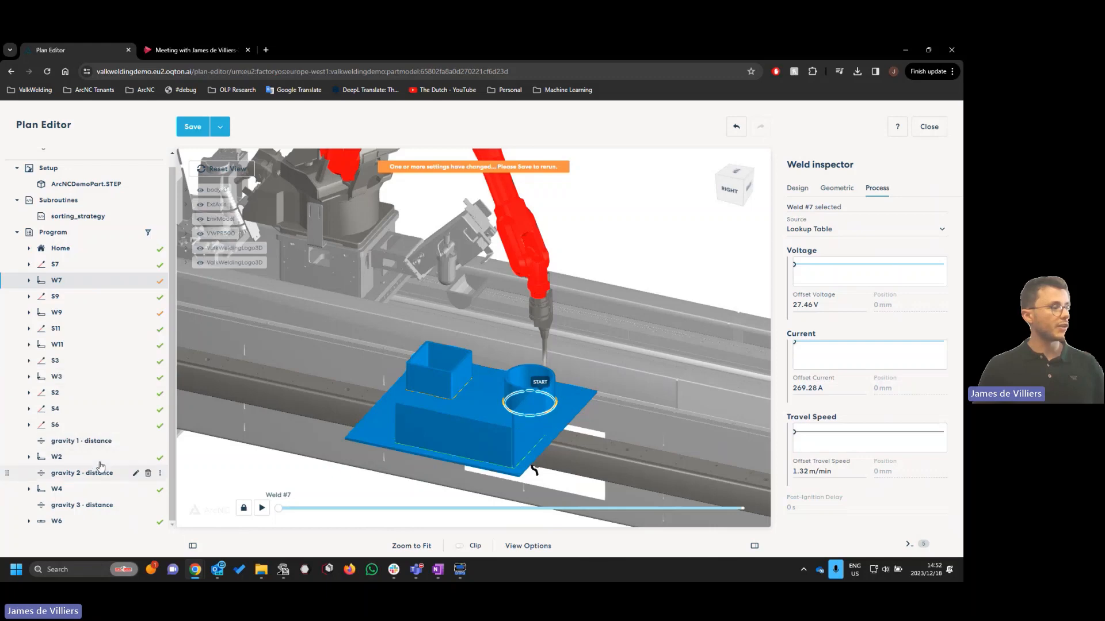
pyautogui.moveTo(101, 459); pyautogui.dragTo(98, 410)
pyautogui.moveTo(99, 489); pyautogui.dragTo(98, 444)
pyautogui.moveTo(97, 521); pyautogui.dragTo(97, 472)
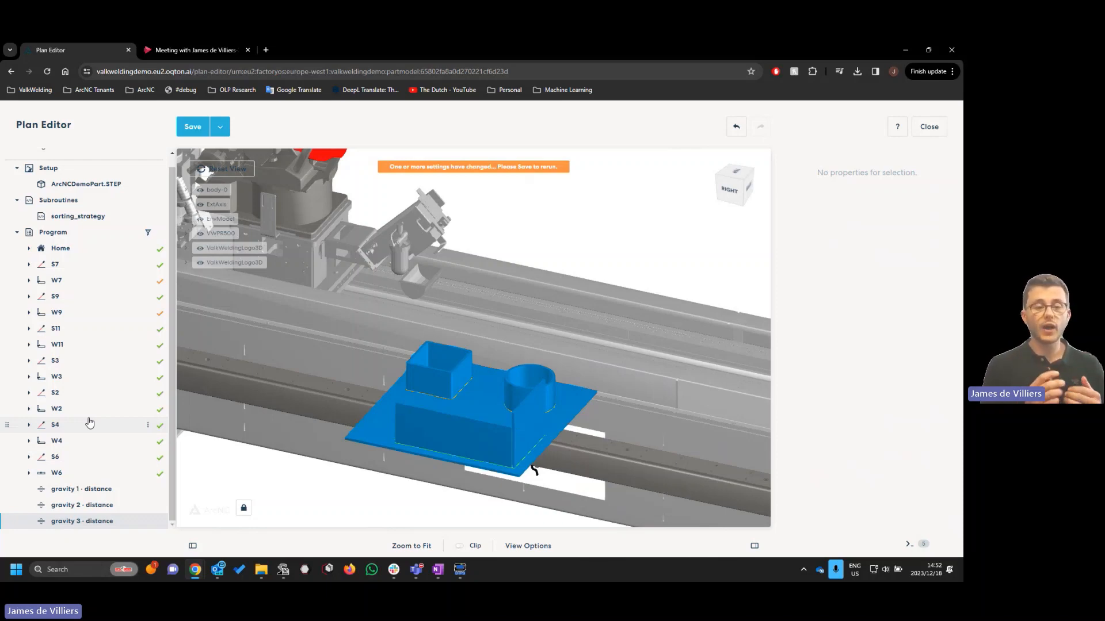
# Switch to Panasonic PC Tool for Robot and copy the name of the S61 Wirecut-17mm program without its file extension
pyautogui.click(283, 570)
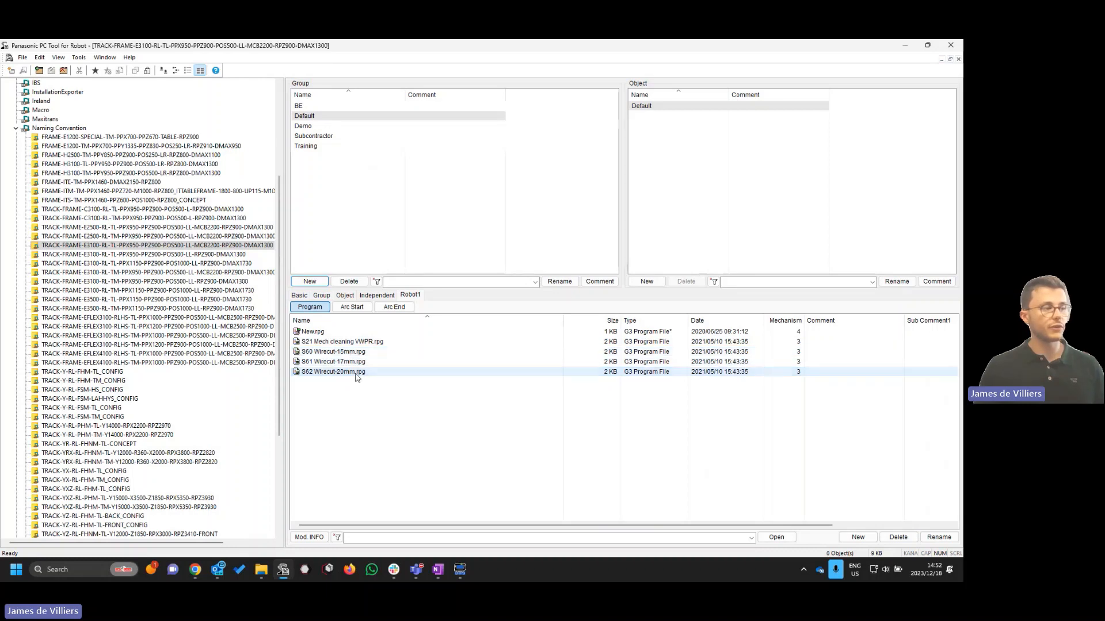
pyautogui.click(317, 363)
pyautogui.click(334, 363)
pyautogui.hotkey('ctrl', 'c')
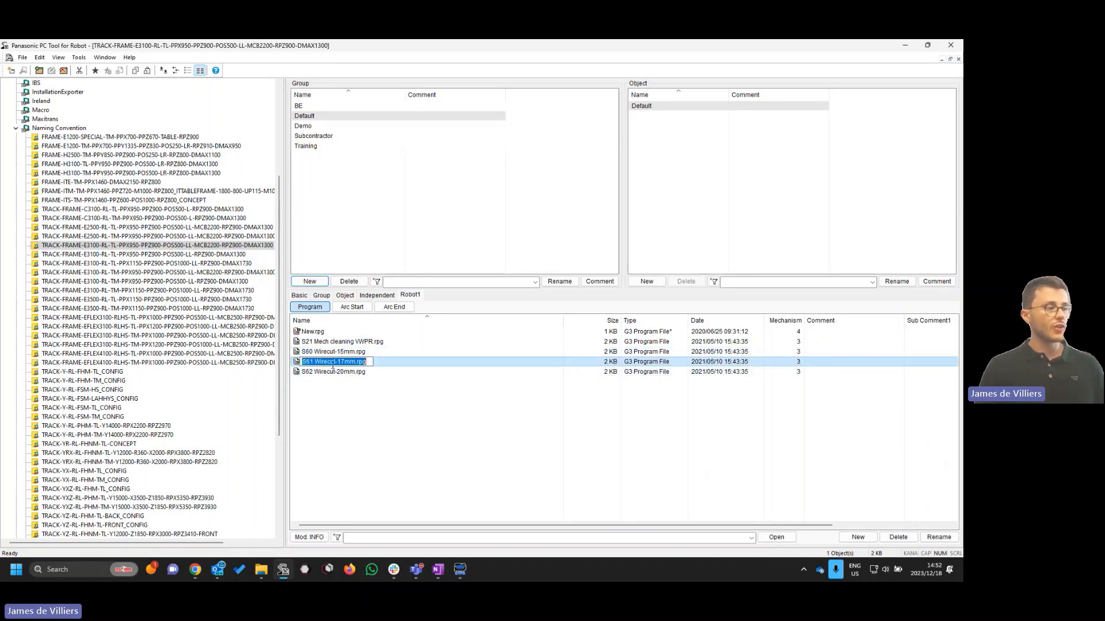
pyautogui.click(345, 362)
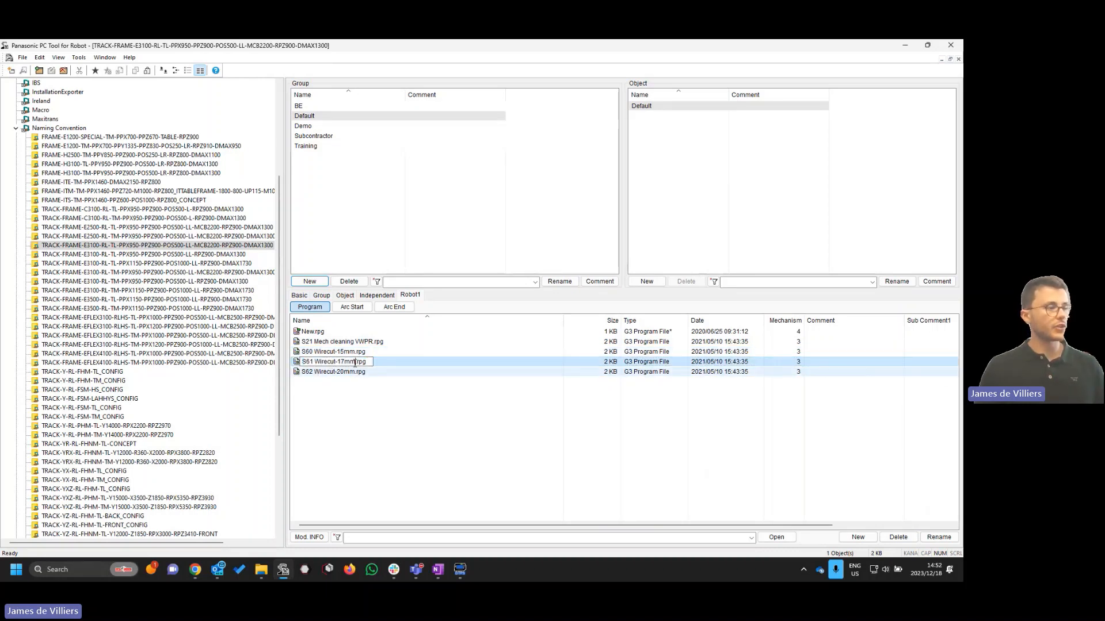
pyautogui.moveTo(355, 363); pyautogui.dragTo(305, 365)
pyautogui.click(347, 440)
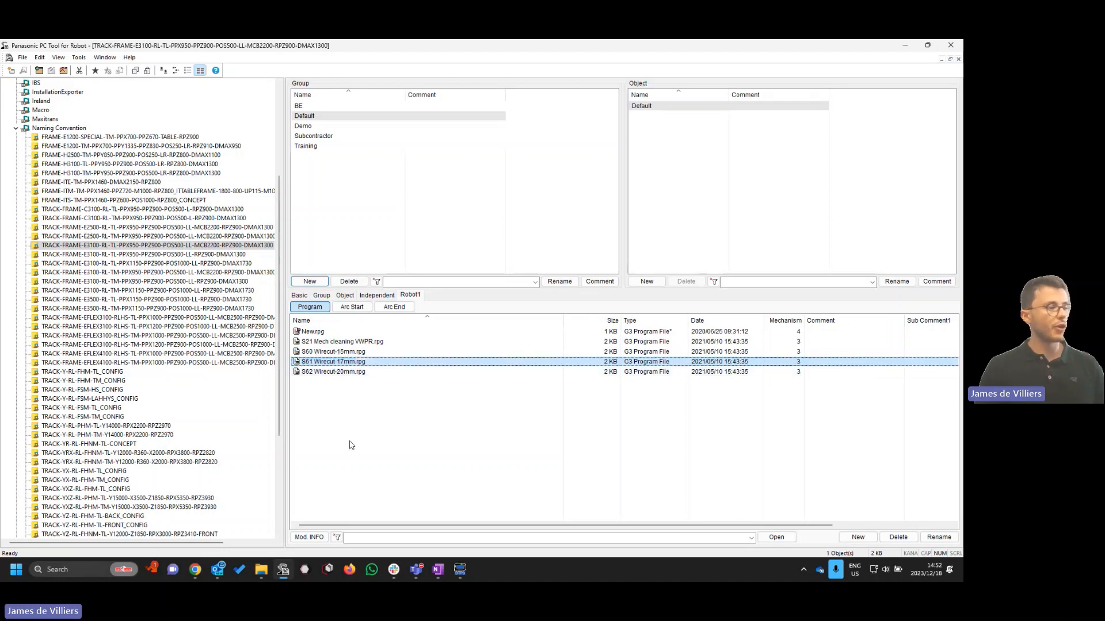
# Return to the Plan Editor and create a subroutine named Wirecut 17mm with the script S61 Wirecut-17mm
pyautogui.hotkey('alt', 'Tab')
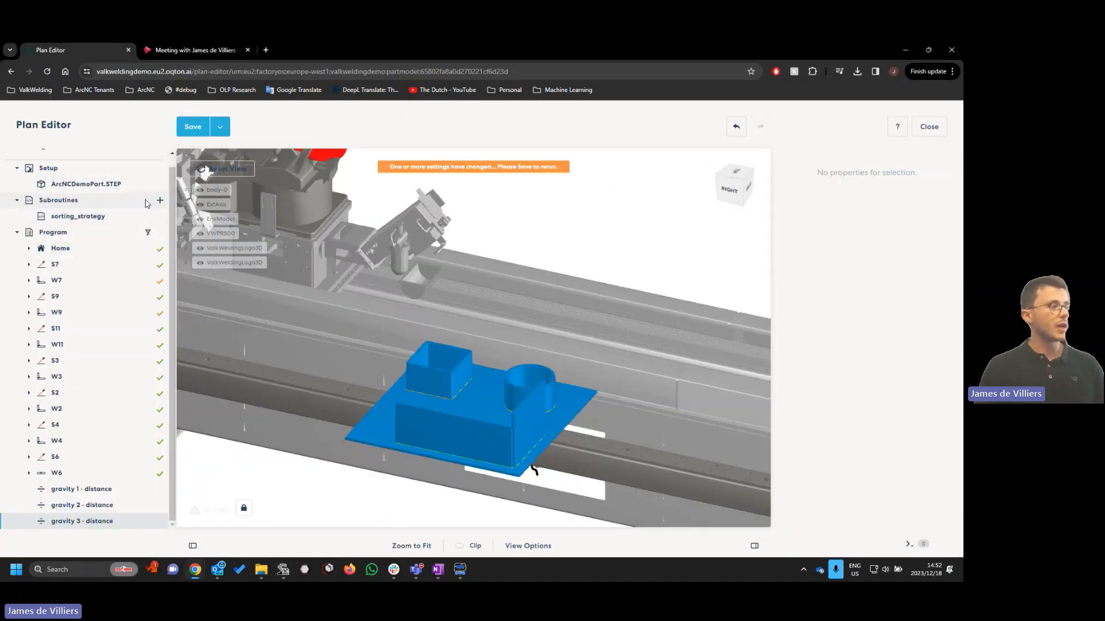
pyautogui.click(159, 200)
pyautogui.moveTo(460, 171); pyautogui.dragTo(374, 208)
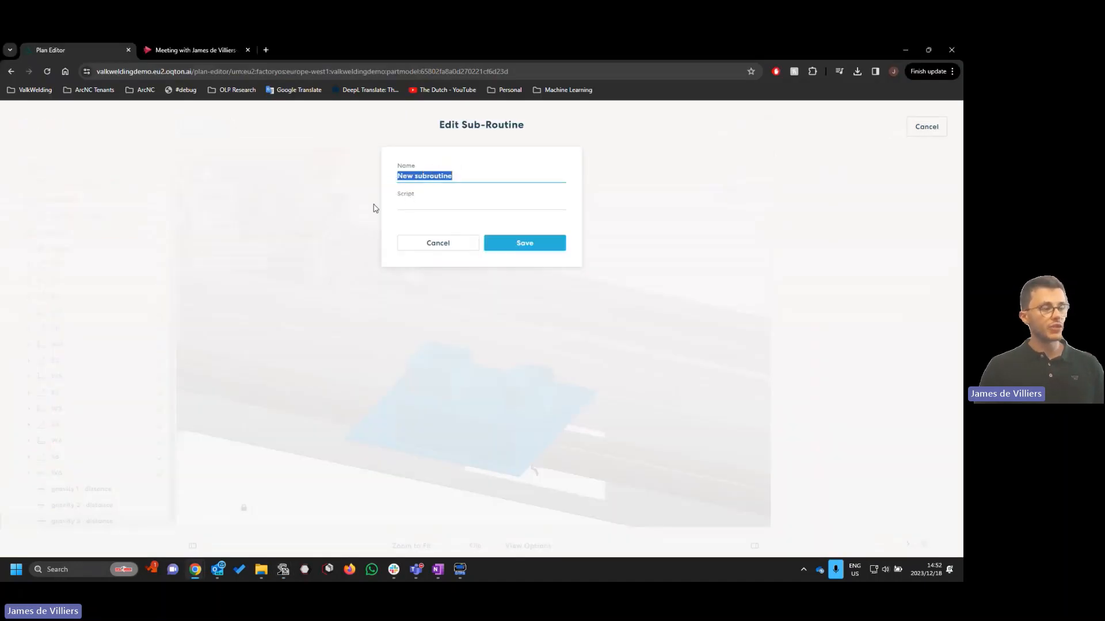
pyautogui.write('Wirecut 17mm')
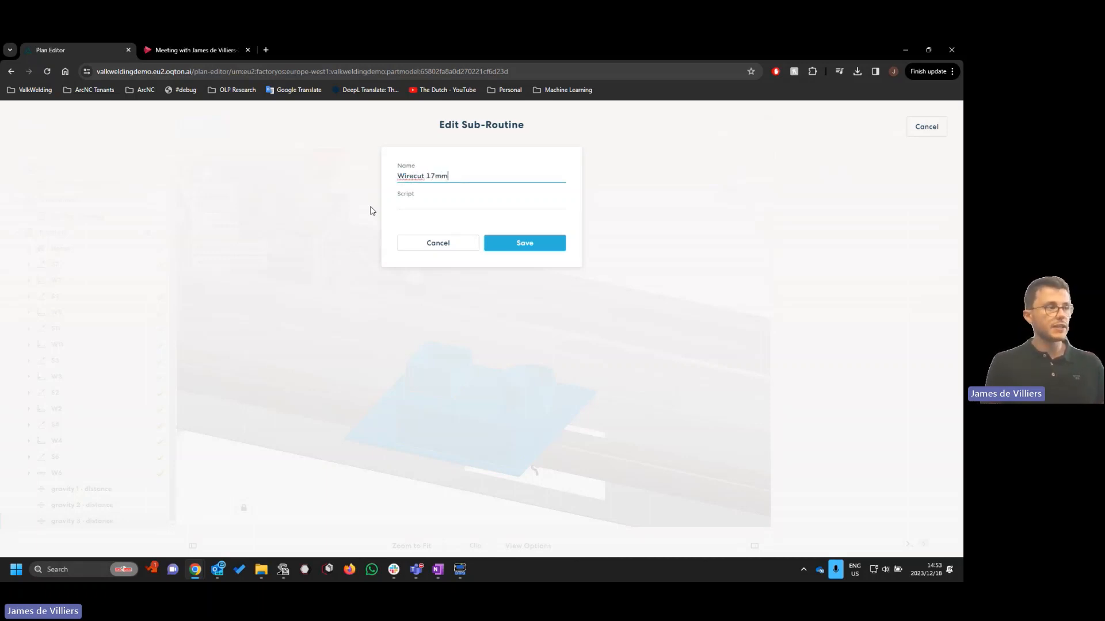
pyautogui.press('Tab')
pyautogui.hotkey('ctrl', 'v')
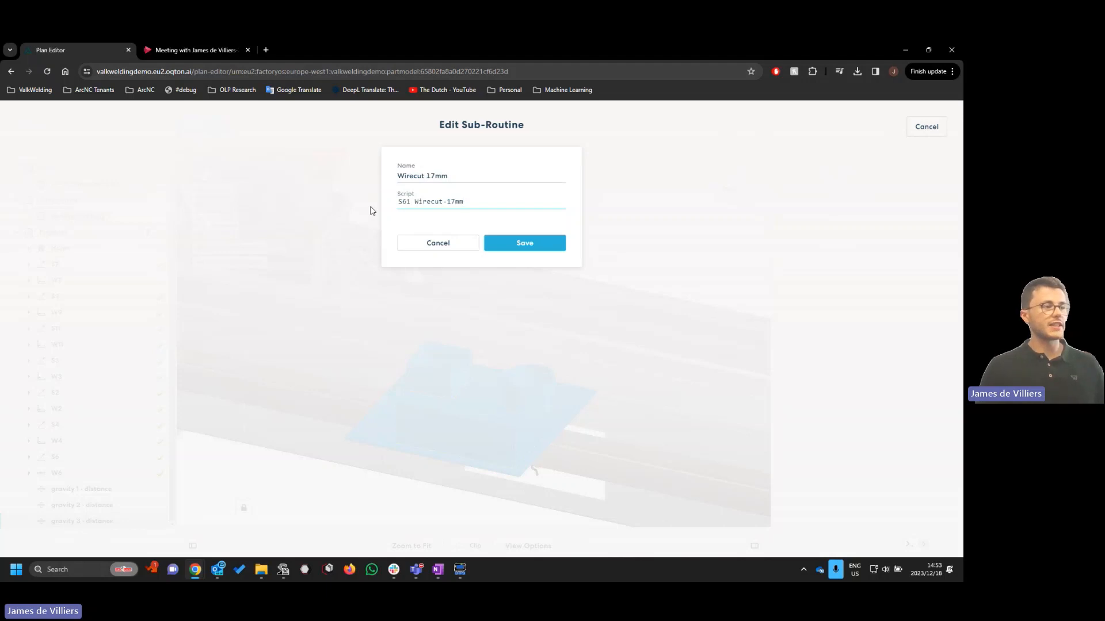
pyautogui.moveTo(474, 202); pyautogui.dragTo(401, 204)
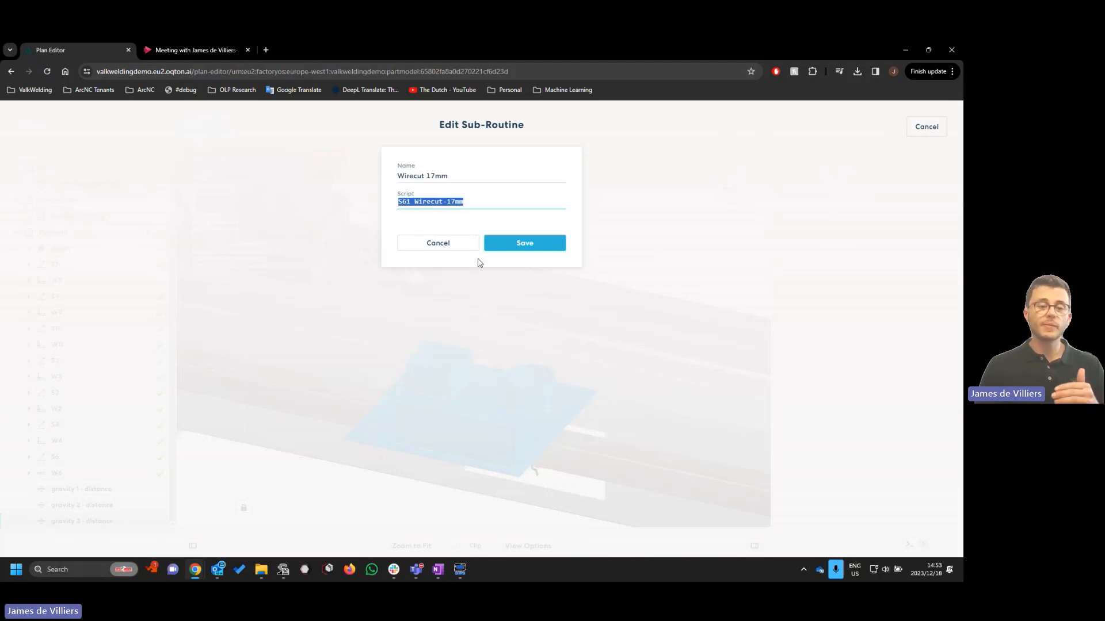
pyautogui.click(512, 238)
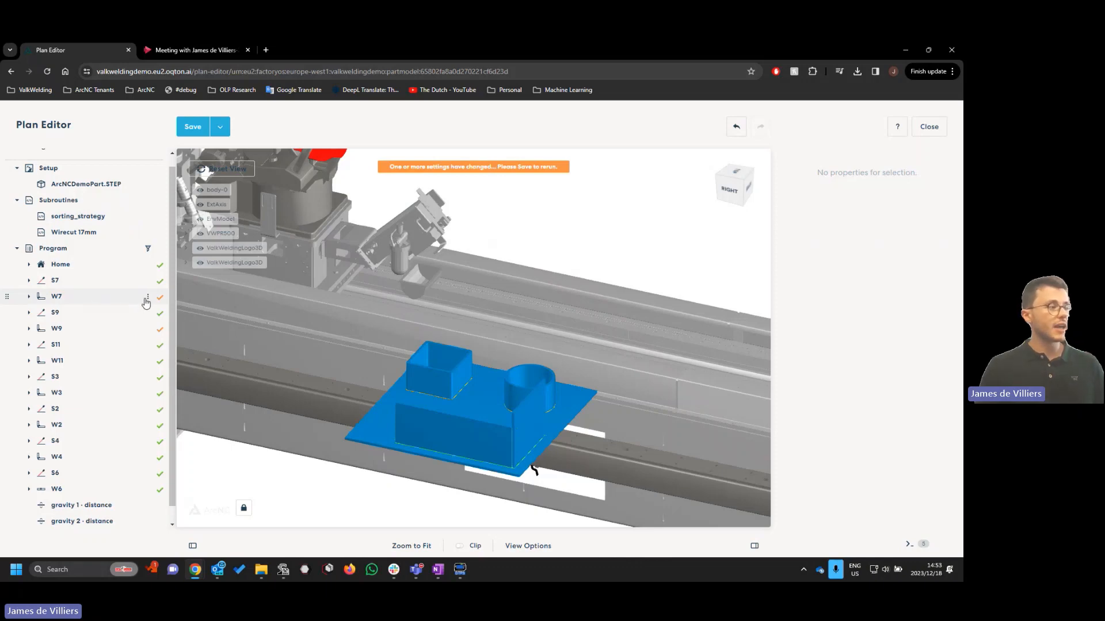
# Insert the Wirecut 17mm subroutine after each of the welds W7, W9, W11, W3, W2 and W4 in the program
pyautogui.click(147, 297)
pyautogui.click(212, 400)
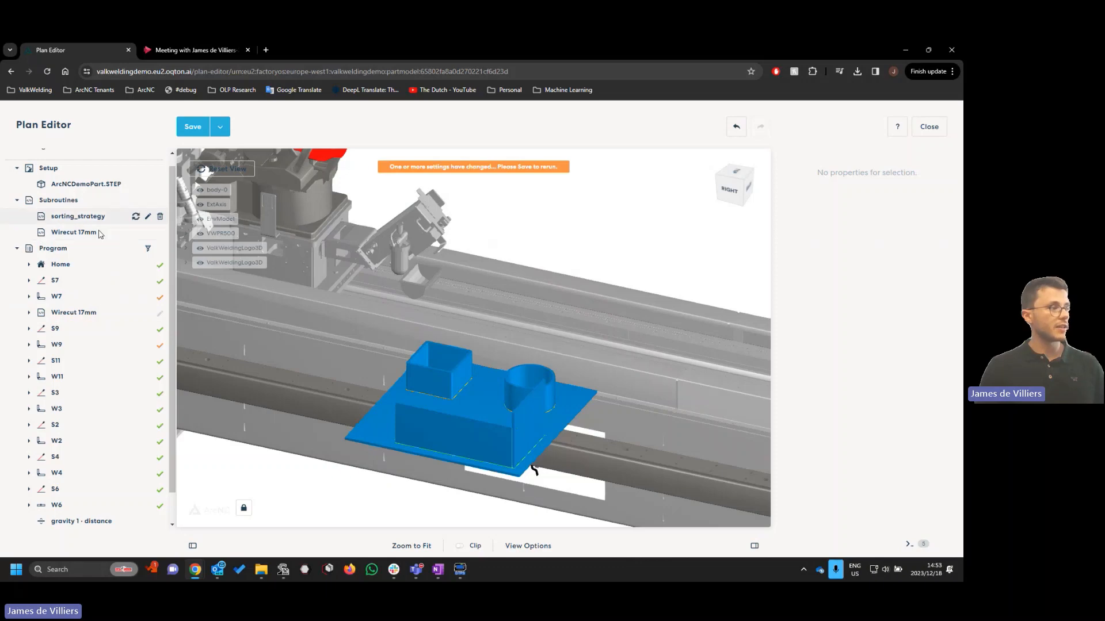
pyautogui.click(148, 312)
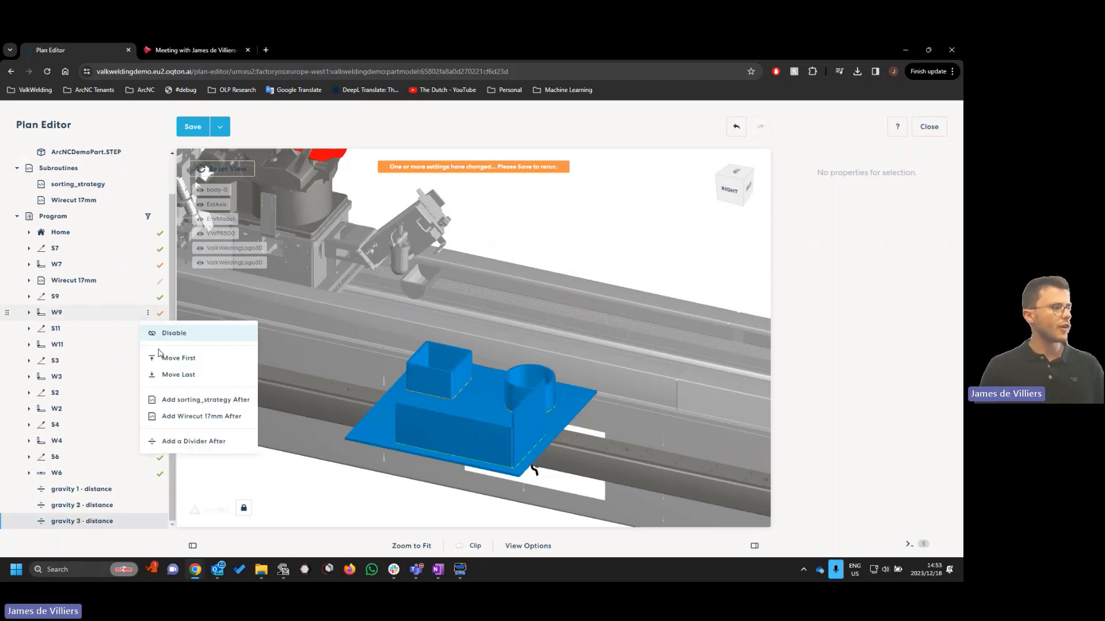
pyautogui.click(198, 416)
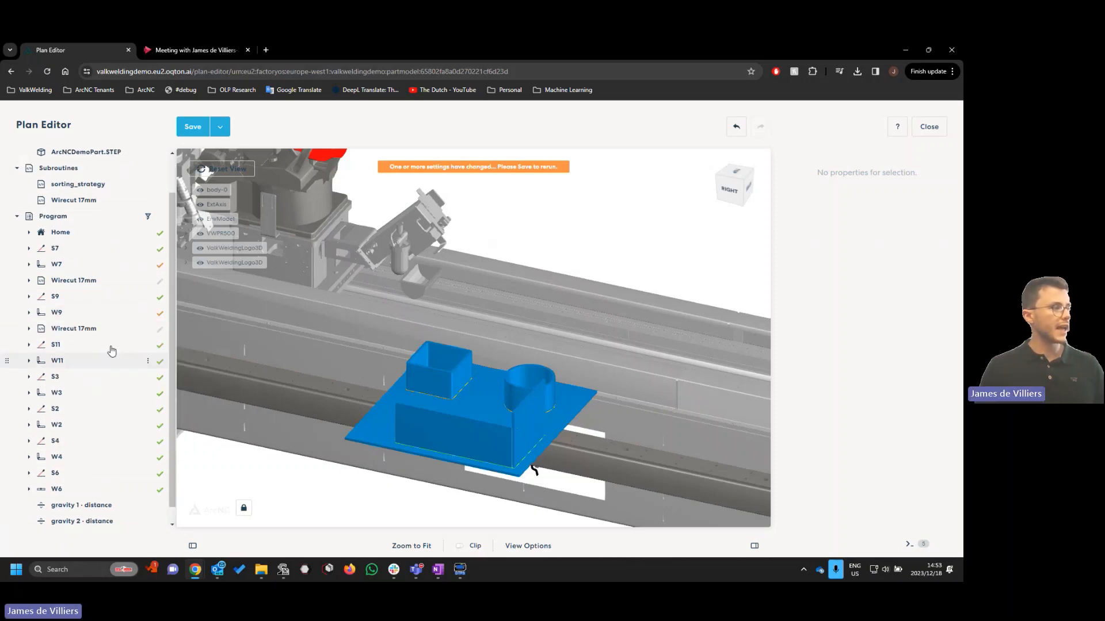
pyautogui.click(148, 363)
pyautogui.click(199, 465)
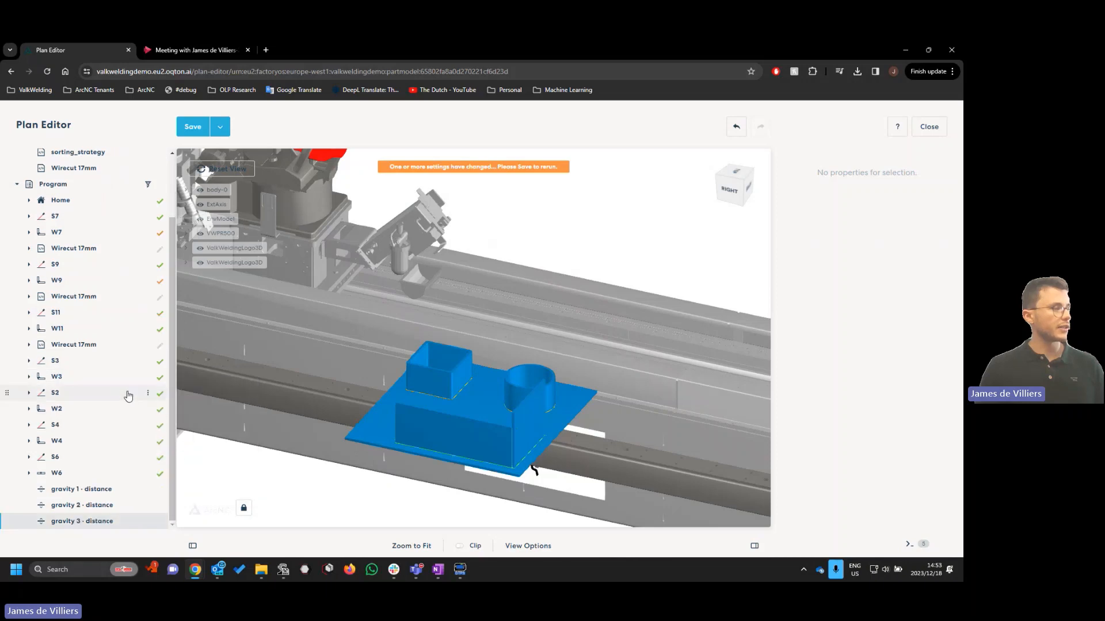
pyautogui.click(147, 377)
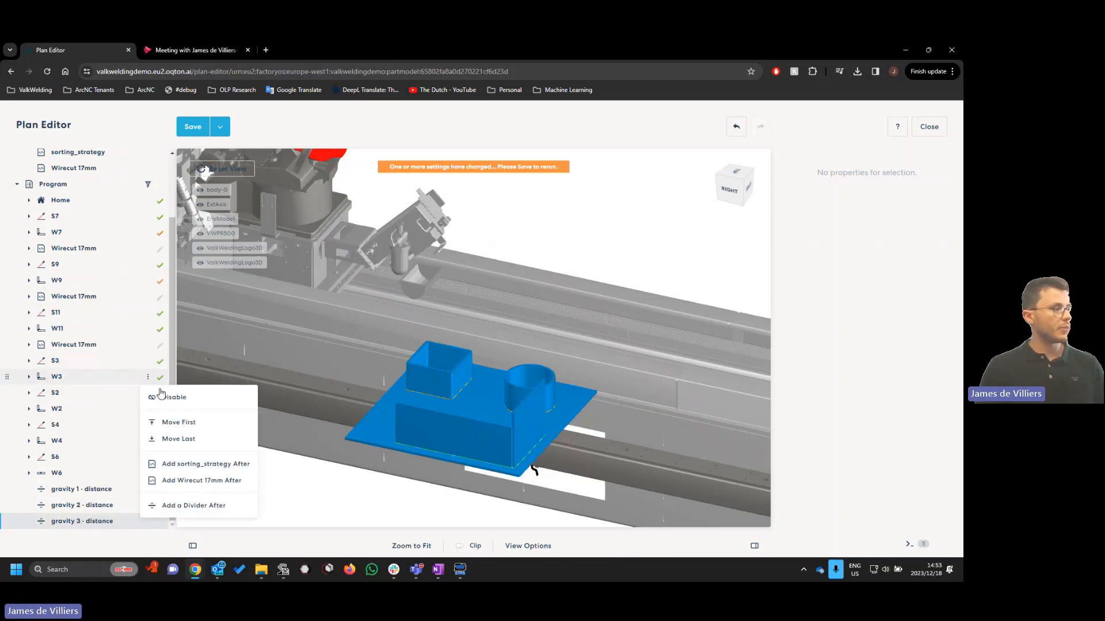
pyautogui.click(200, 480)
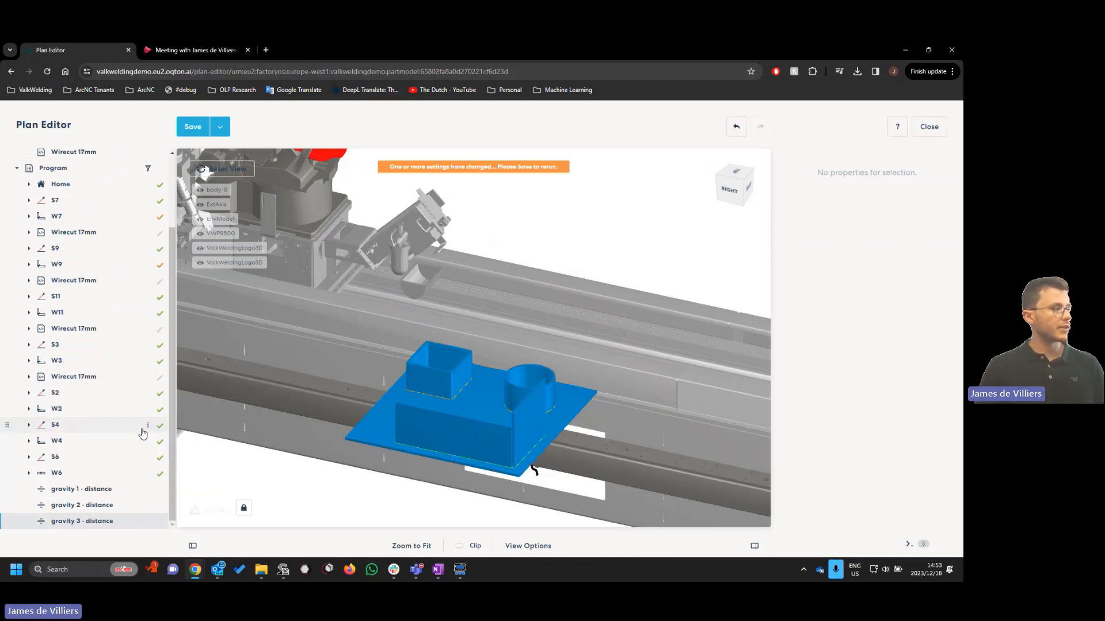
pyautogui.click(148, 425)
pyautogui.click(178, 512)
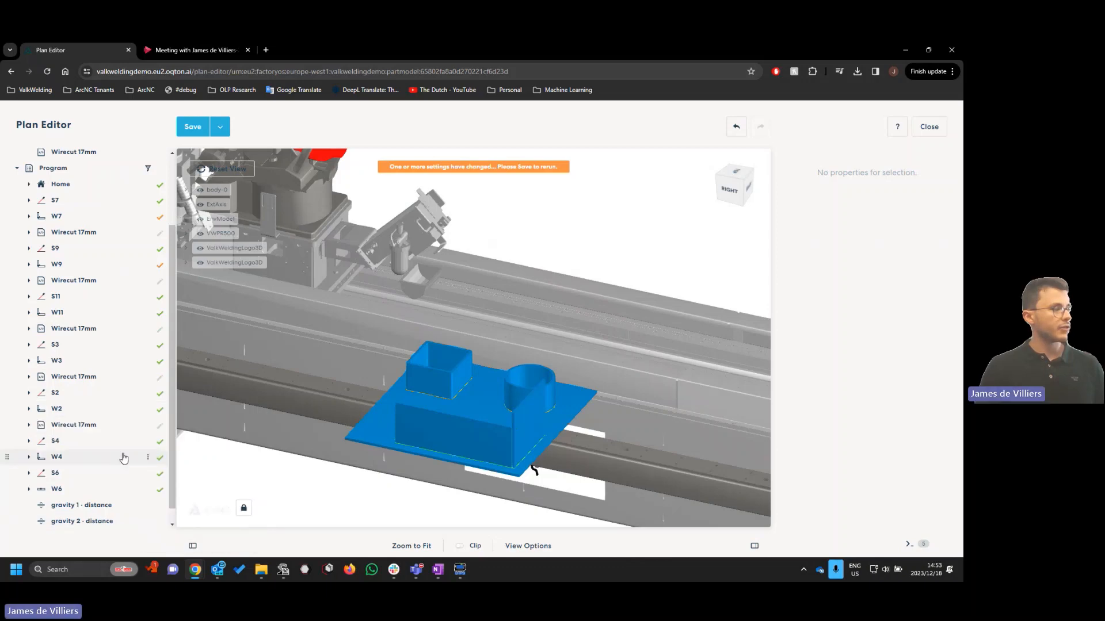
pyautogui.click(148, 457)
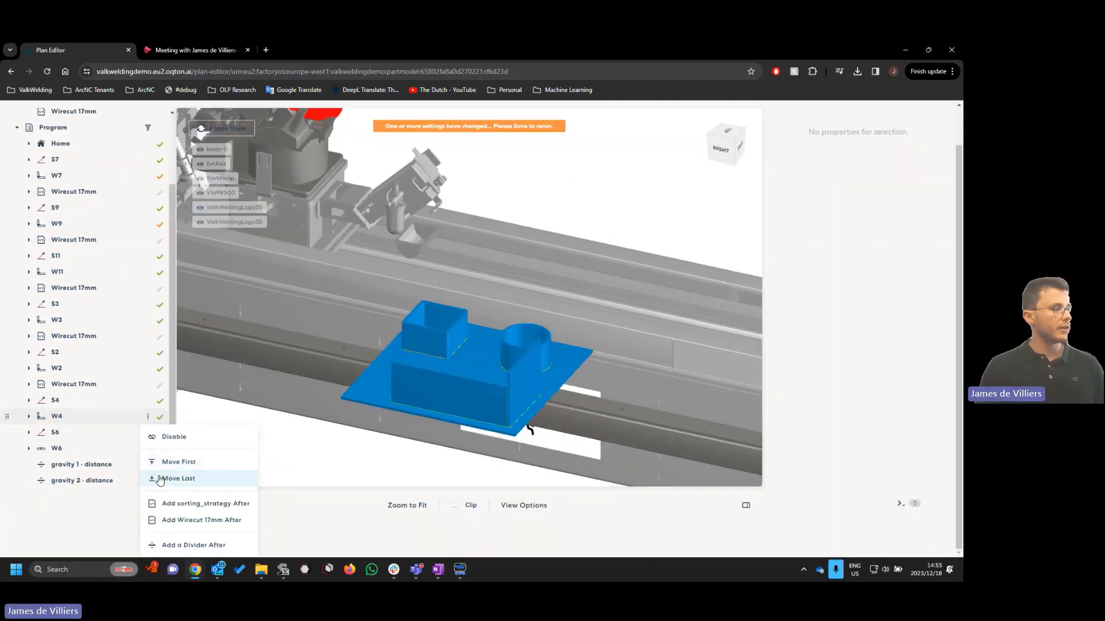
pyautogui.click(191, 521)
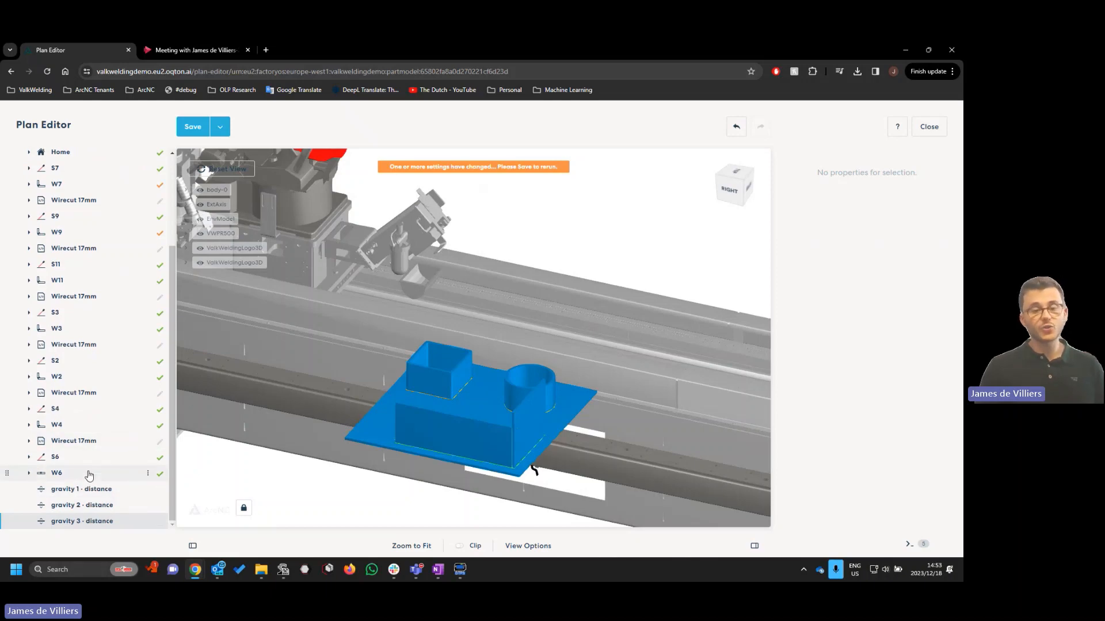
# Switch to Panasonic PC Tool for Robot and copy the name of the S21 Mech cleaning VWPR program without its file extension
pyautogui.scroll(3, 69, 413)
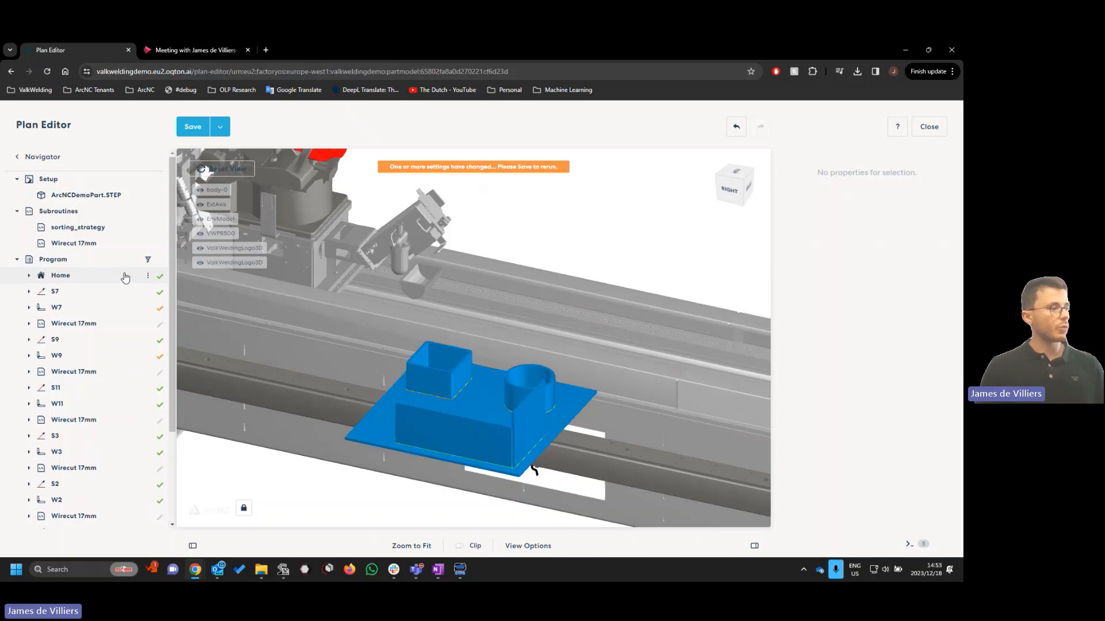
pyautogui.hotkey('alt', 'Tab')
pyautogui.click(339, 343)
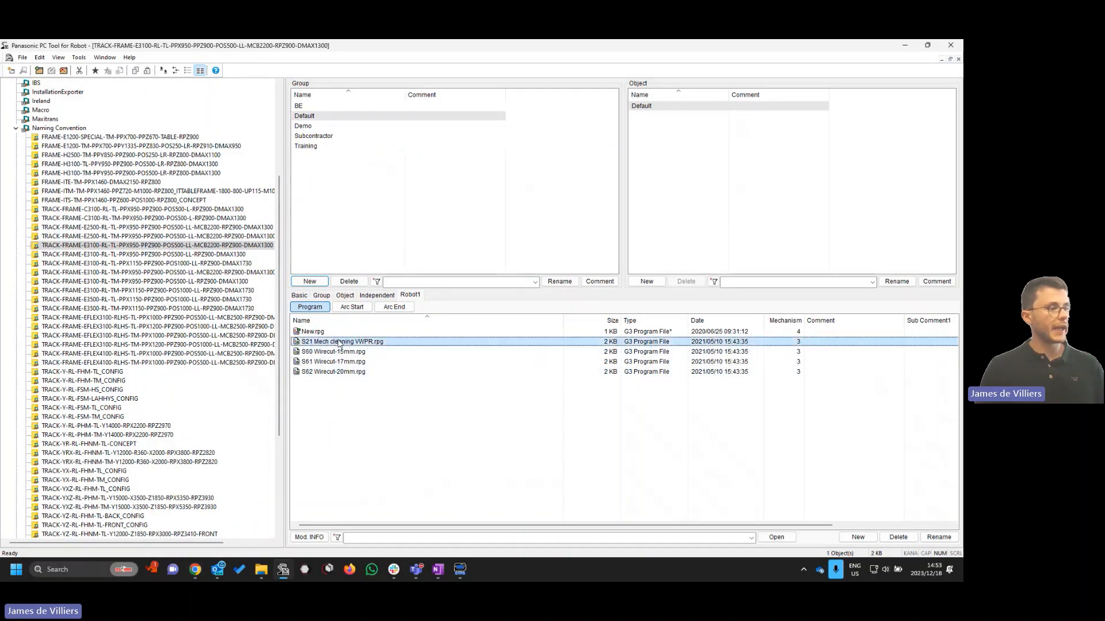
pyautogui.click(371, 343)
pyautogui.hotkey('ctrl', 'c')
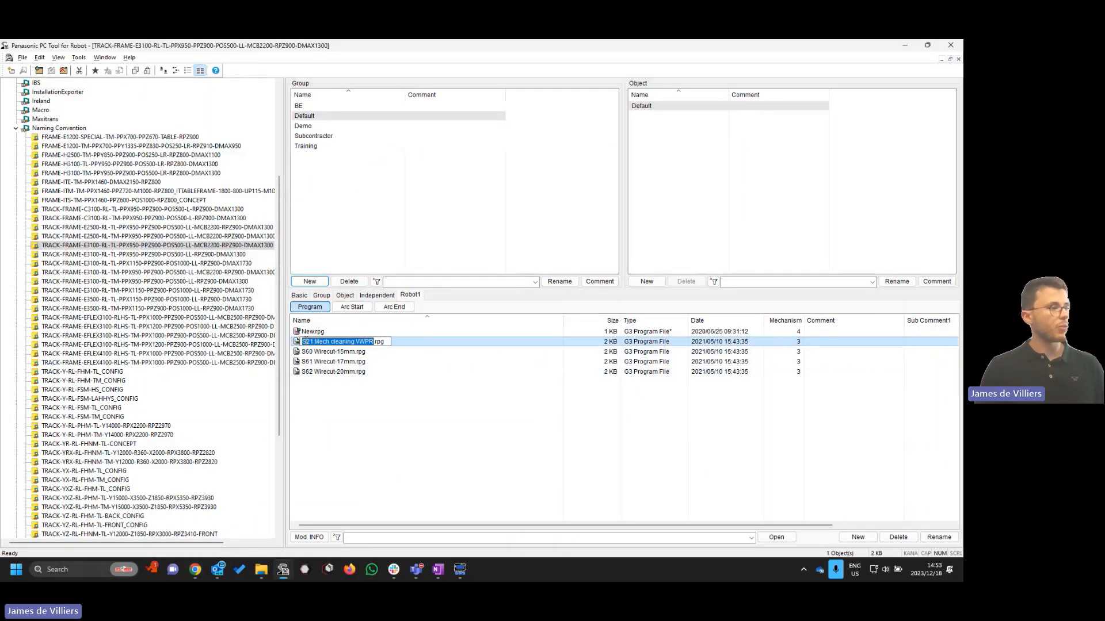
# Return to the Plan Editor and create a subroutine named Mechanical Cleaning with the script S21 Mech cleaning VWPR
pyautogui.hotkey('alt', 'Tab')
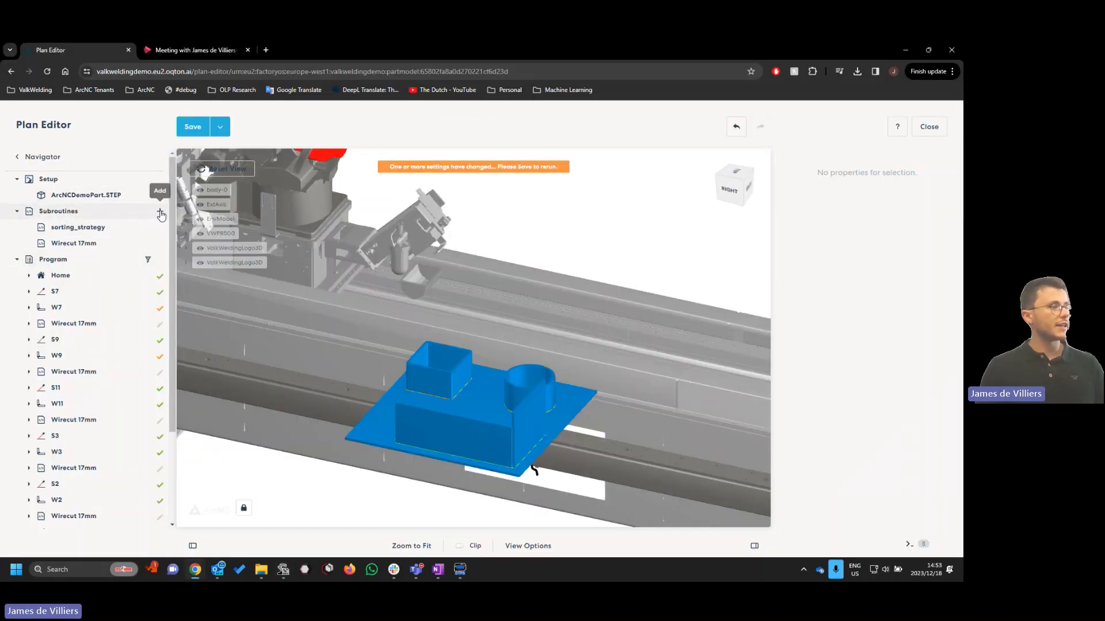
pyautogui.click(160, 213)
pyautogui.click(471, 176)
pyautogui.hotkey('ctrl', 'a')
pyautogui.write('Me')
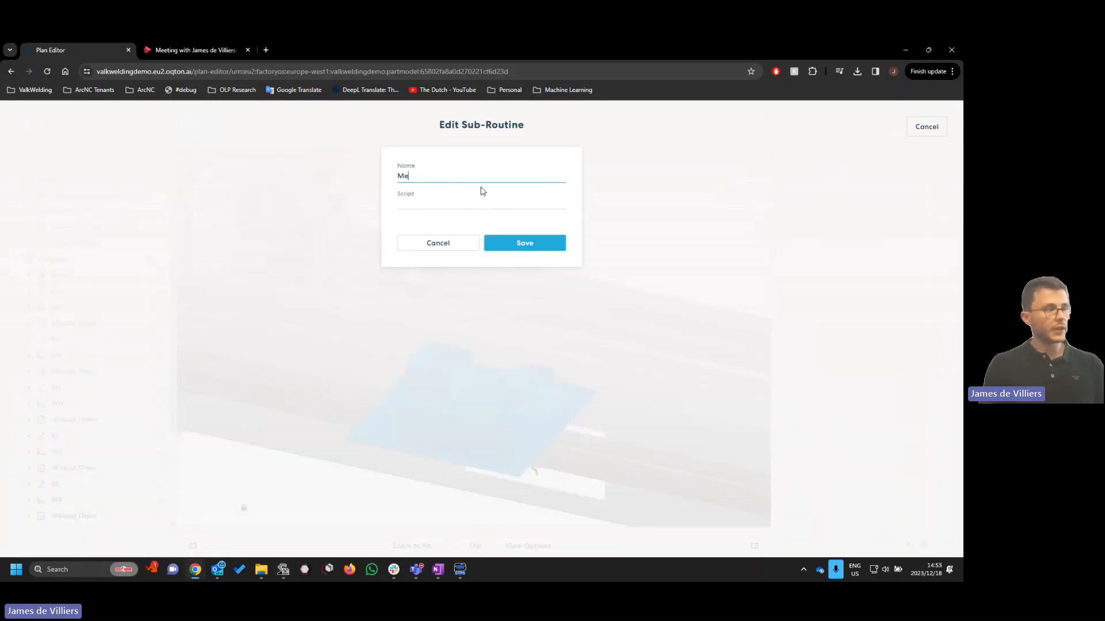
pyautogui.write('chan')
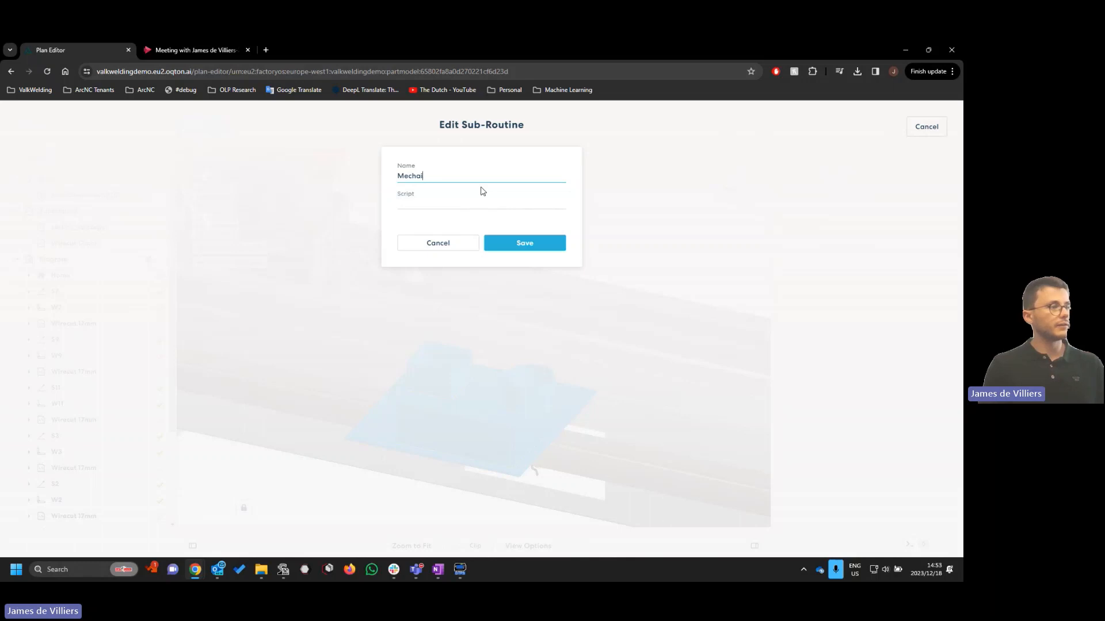
pyautogui.write('ical Cleaning')
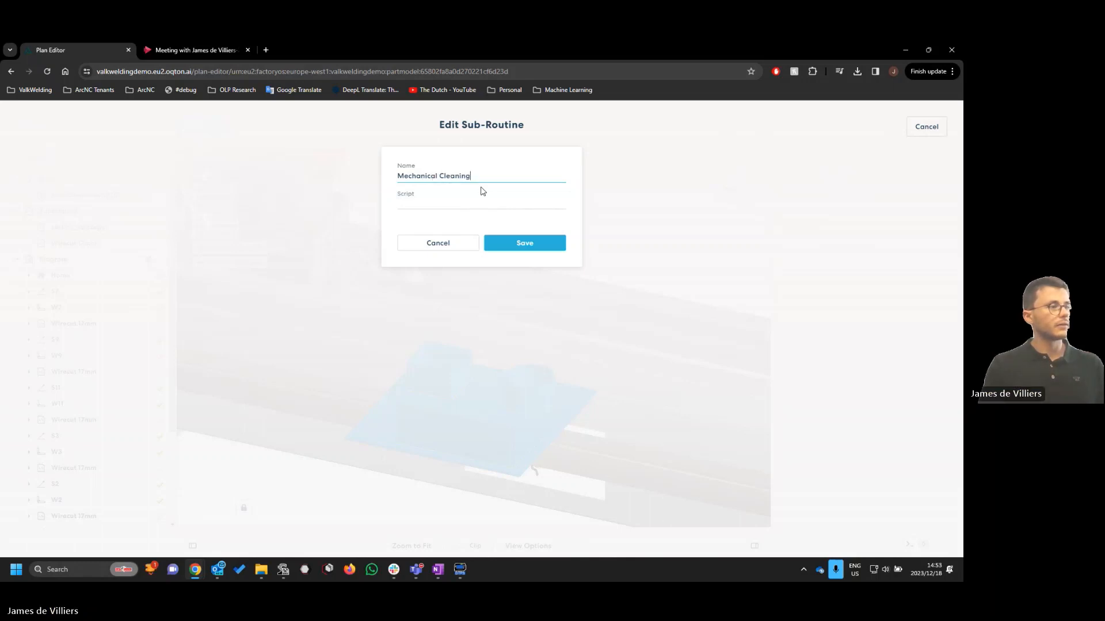
pyautogui.press('Tab')
pyautogui.hotkey('ctrl', 'v')
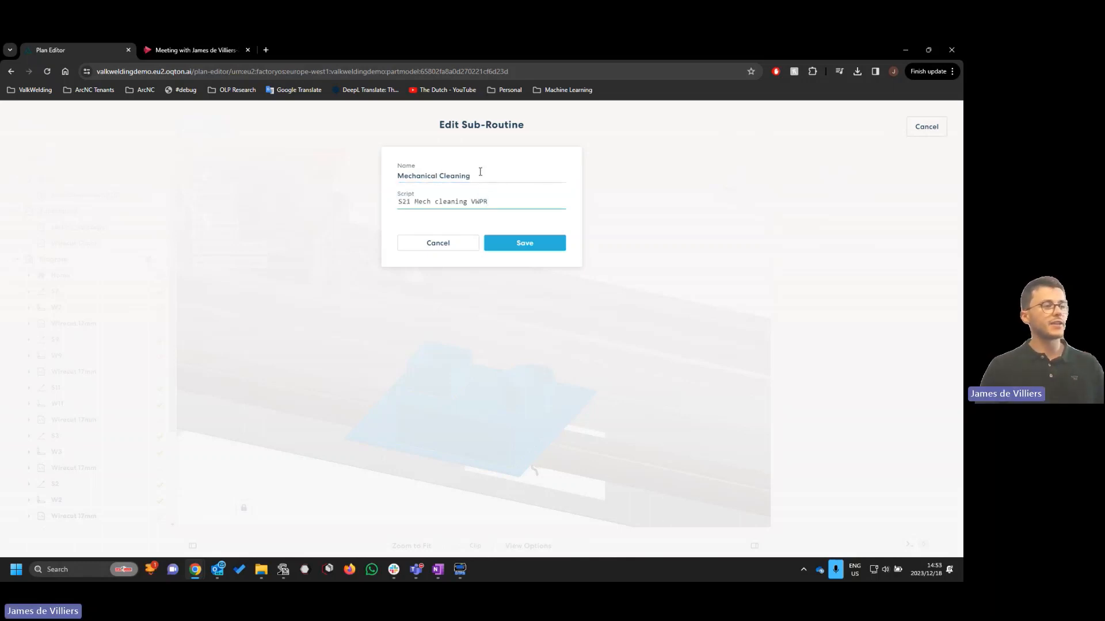
pyautogui.click(507, 242)
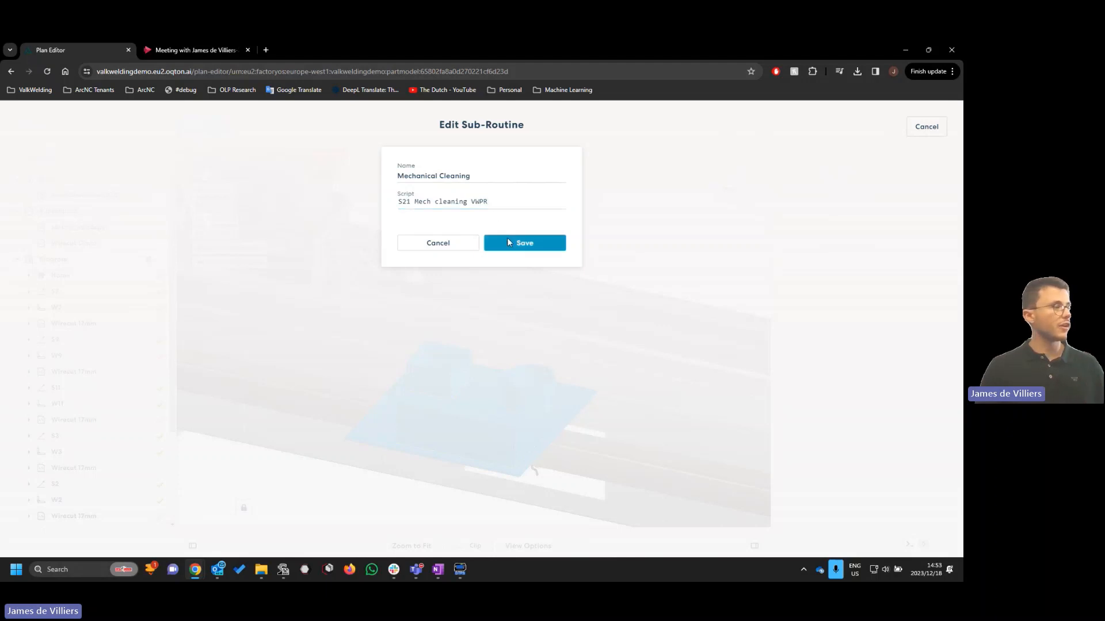
# Insert Mechanical Cleaning after Home in the program, followed by Wirecut 17mm
pyautogui.click(148, 291)
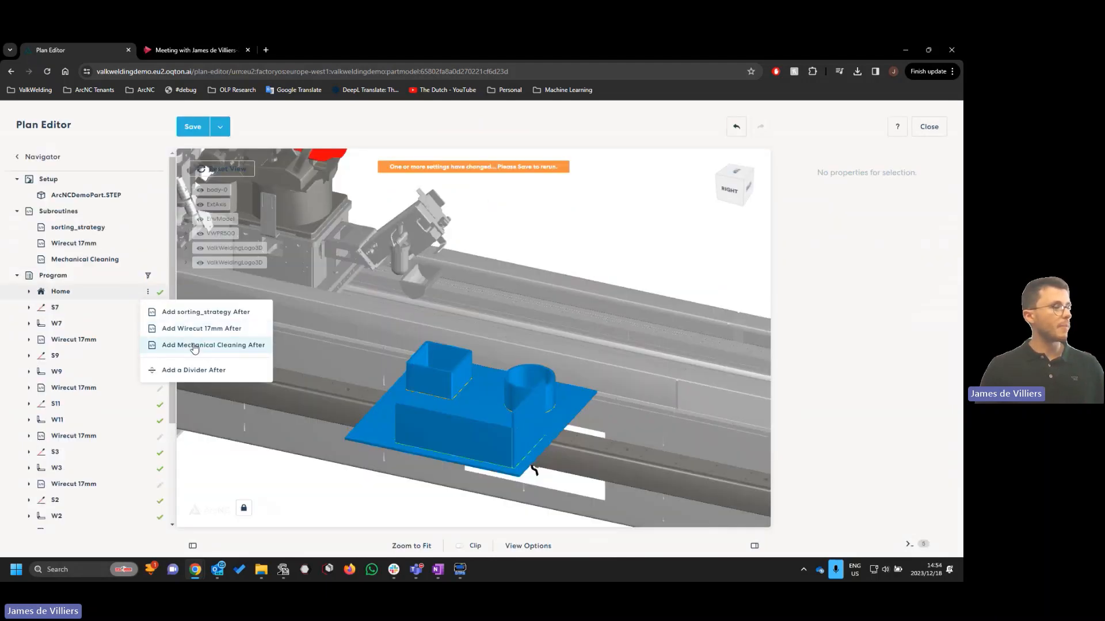
pyautogui.click(196, 344)
pyautogui.click(149, 310)
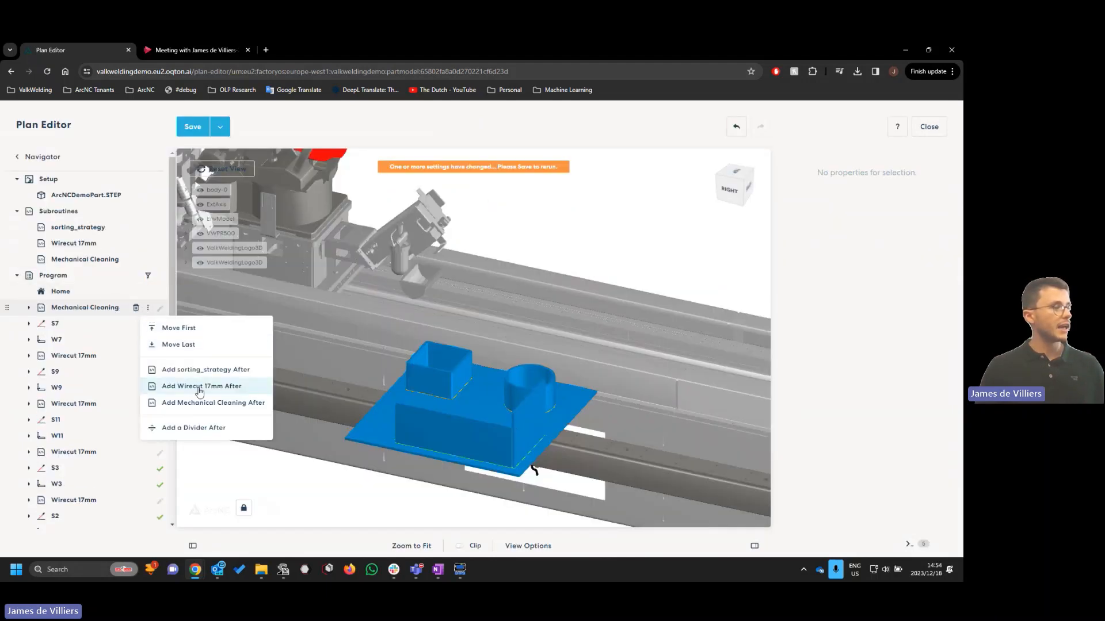
pyautogui.click(195, 385)
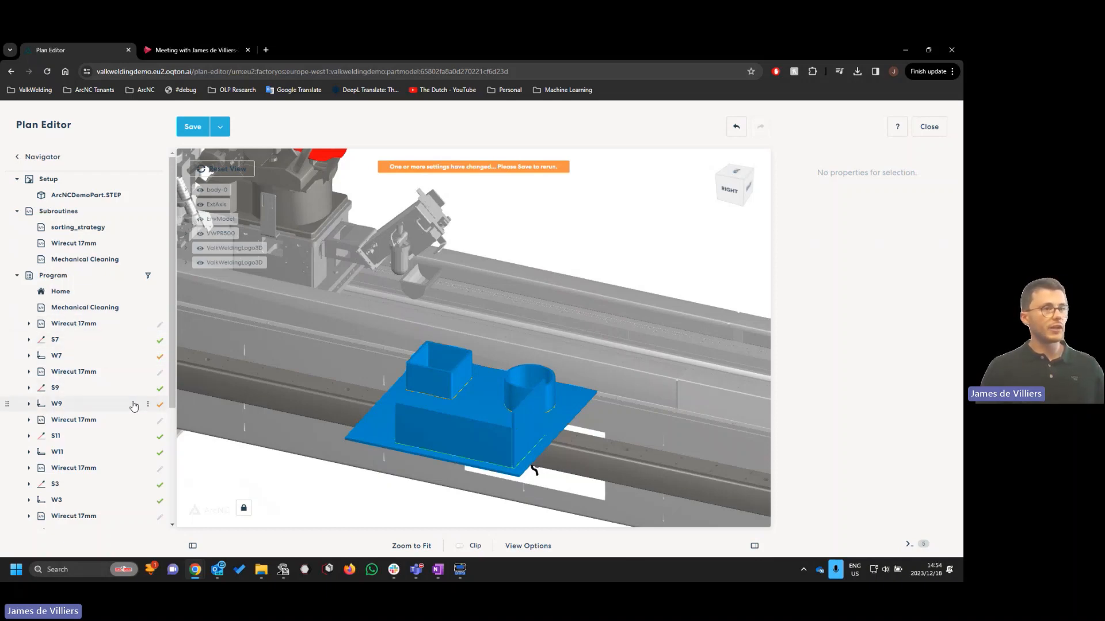
# Undo all unsaved changes, including the inserted subroutine calls, both new subroutines and the reordering of the welds
pyautogui.click(734, 129)
pyautogui.click(734, 129)
pyautogui.click(733, 129)
pyautogui.click(733, 128)
pyautogui.click(733, 129)
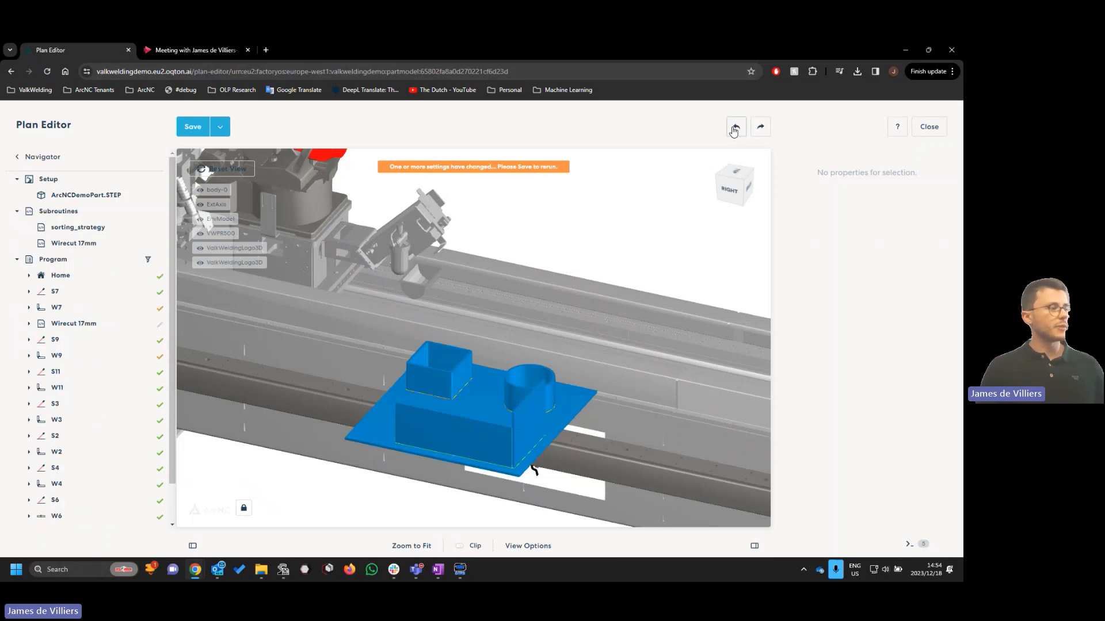
pyautogui.click(733, 129)
pyautogui.click(733, 129)
pyautogui.click(734, 129)
pyautogui.click(733, 129)
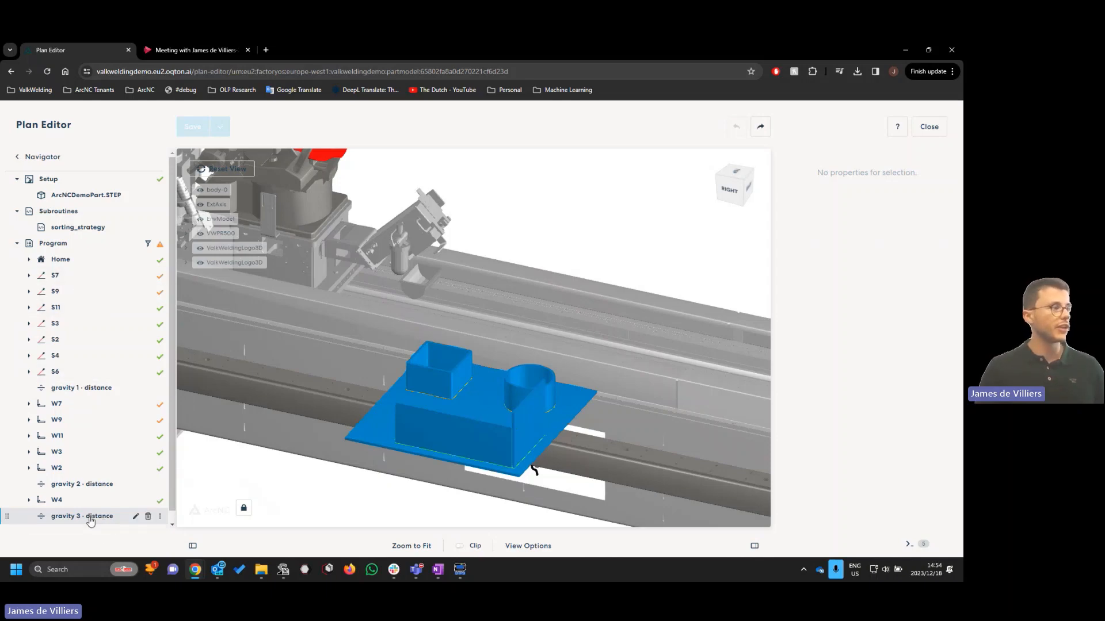
# Create a subroutine named Mechanical Cleaning with the copied script S21 Mech cleaning VWPR
pyautogui.click(160, 212)
pyautogui.click(491, 208)
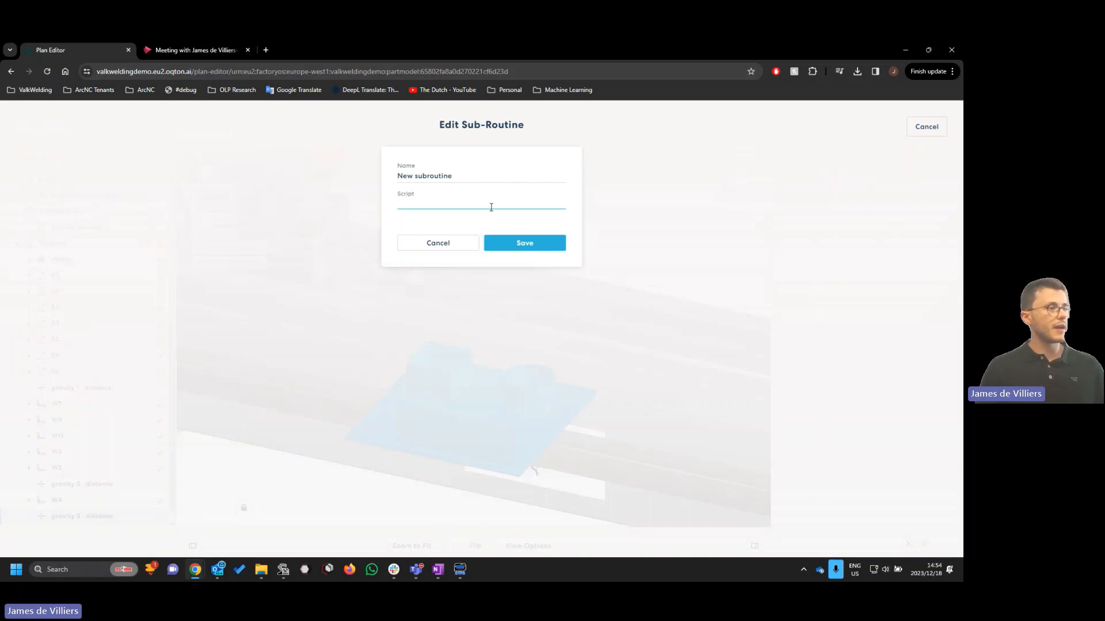
pyautogui.click(459, 202)
pyautogui.hotkey('ctrl', 'v')
pyautogui.moveTo(483, 178); pyautogui.dragTo(382, 199)
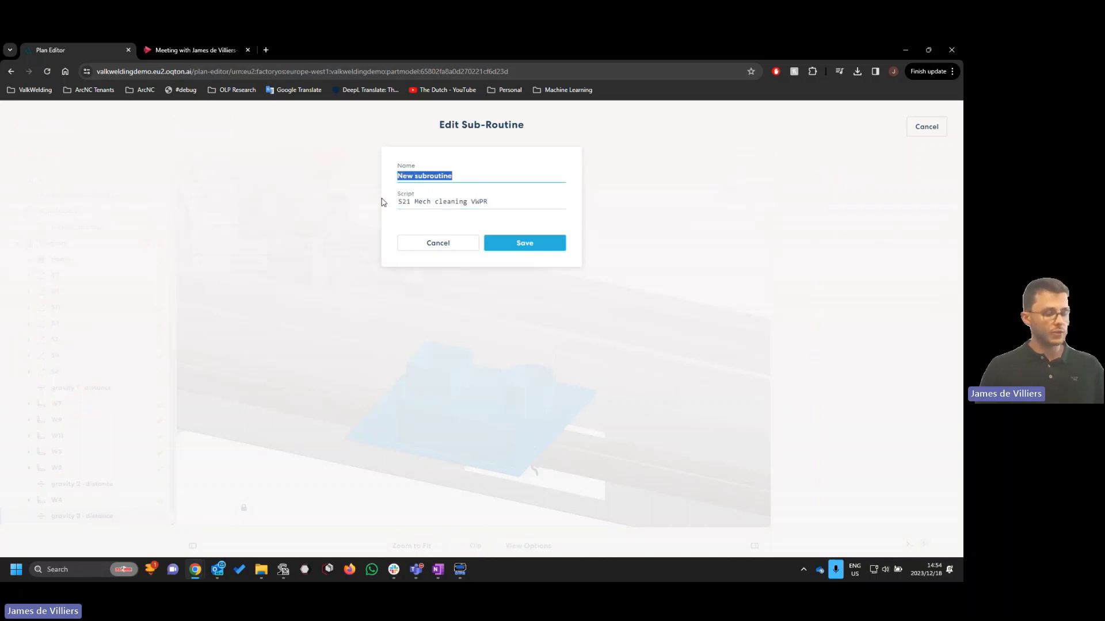
pyautogui.write('Mechanical Cleaning')
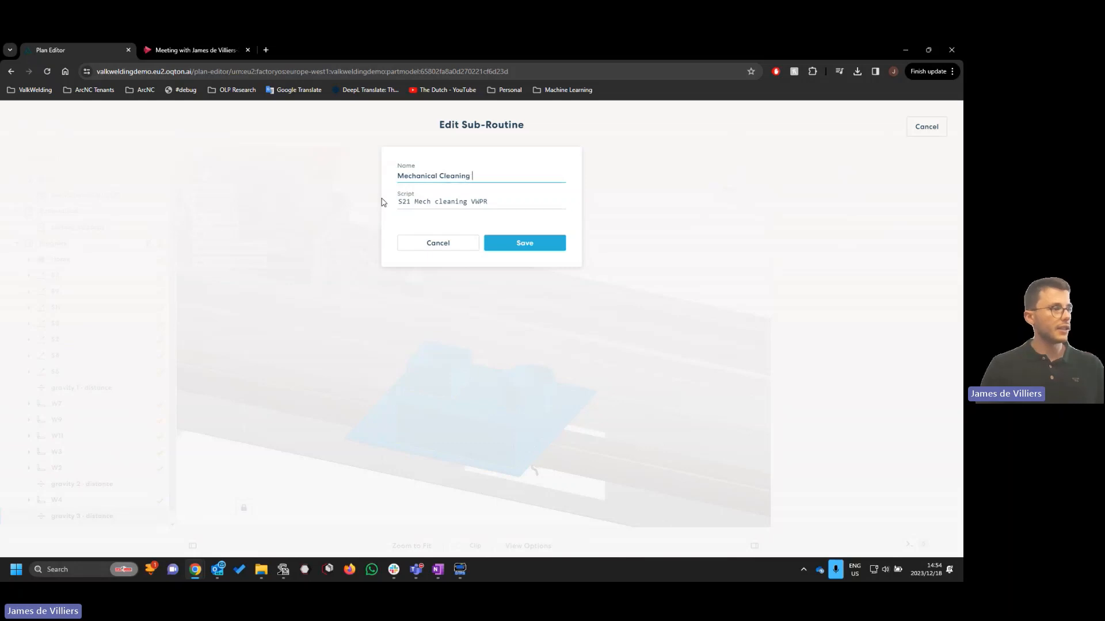
pyautogui.click(515, 242)
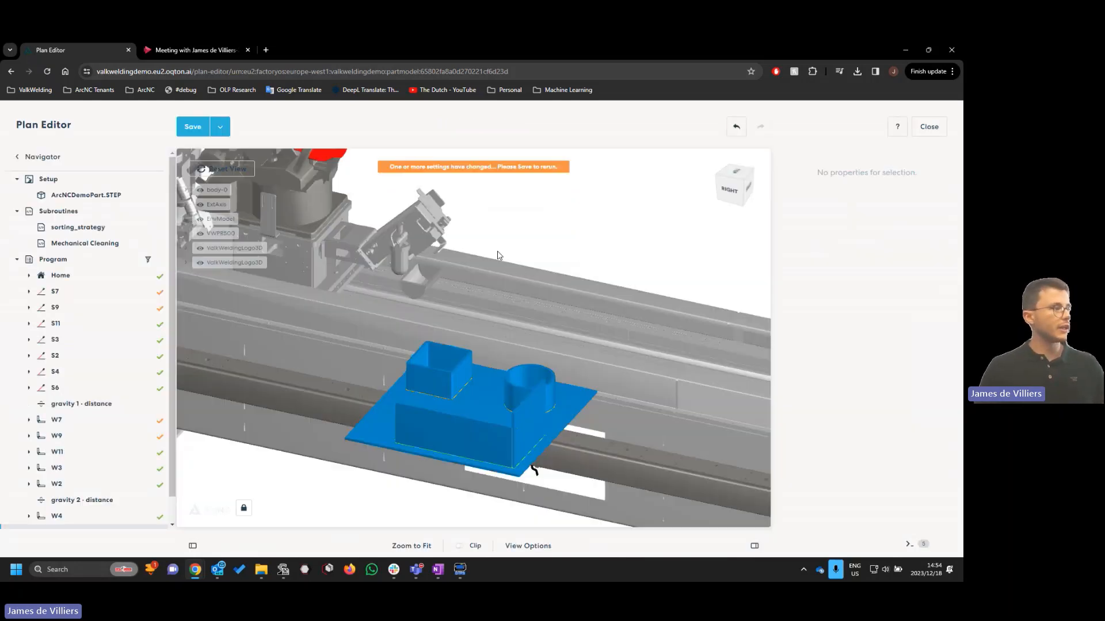
# Switch to Panasonic PC Tool for Robot and copy the name of the S61 Wirecut-17mm program
pyautogui.hotkey('alt', 'Tab')
pyautogui.click(350, 363)
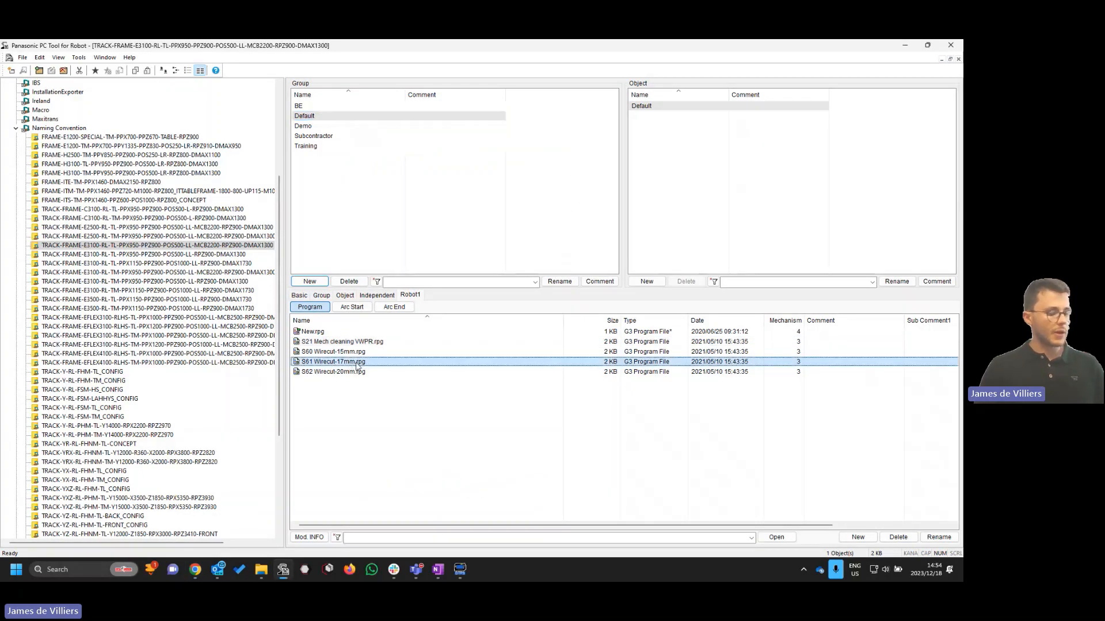
pyautogui.click(358, 363)
pyautogui.hotkey('ctrl', 'c')
# Return to the Plan Editor and add a Wirecut 17mm subroutine that uses the script S61 Wirecut-17mm
pyautogui.hotkey('alt', 'Tab')
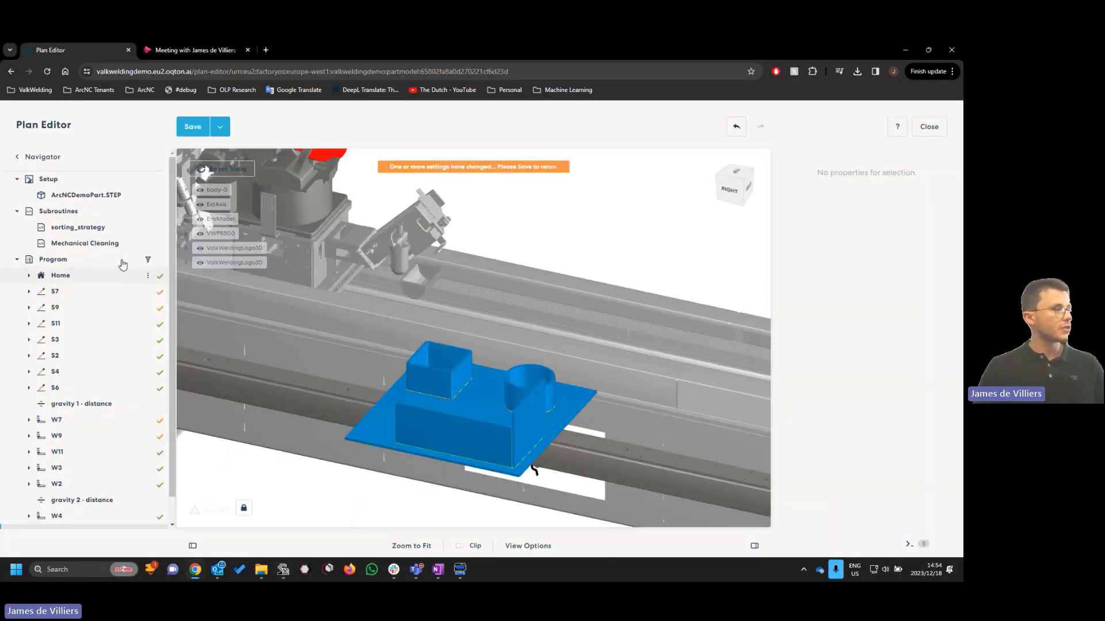
pyautogui.click(158, 213)
pyautogui.click(449, 176)
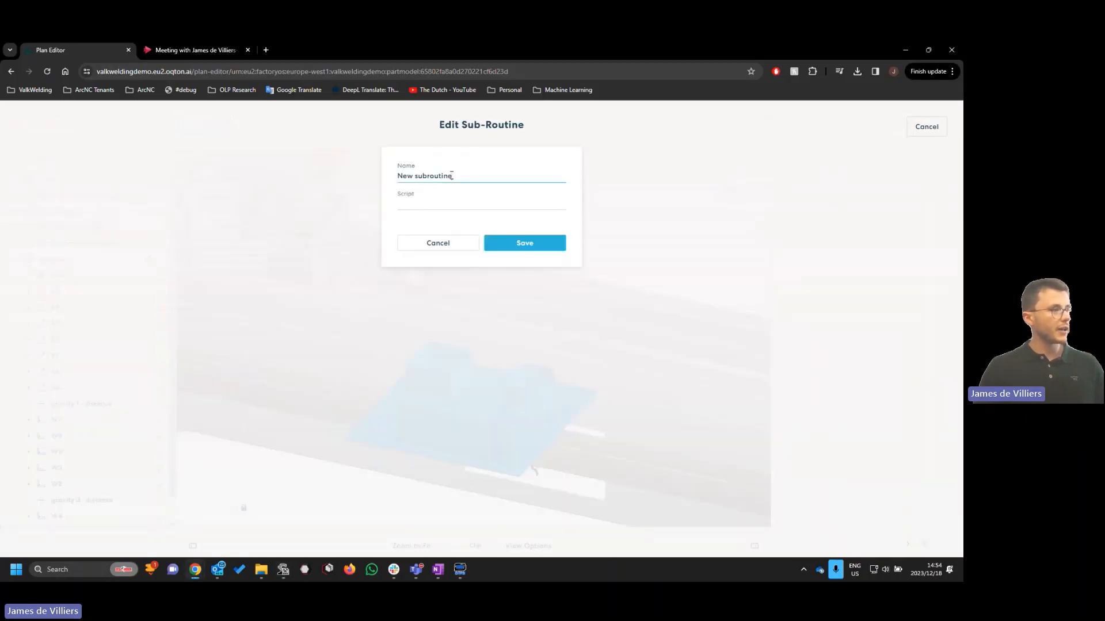
pyautogui.hotkey('ctrl', 'a')
pyautogui.write('Wirec')
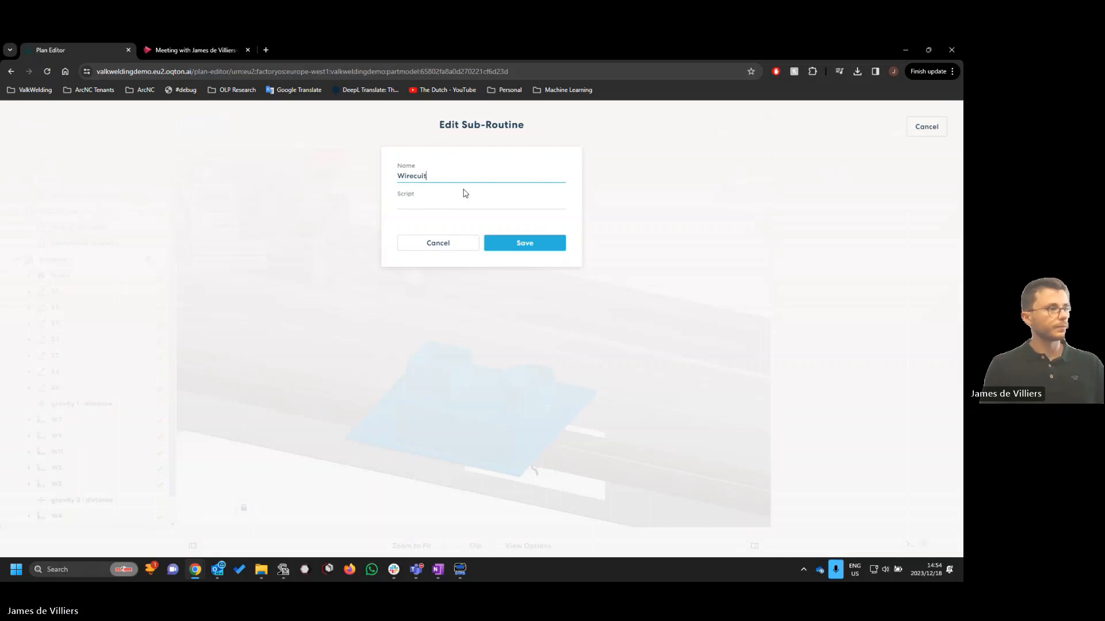
pyautogui.write('ut 17mm')
pyautogui.click(464, 195)
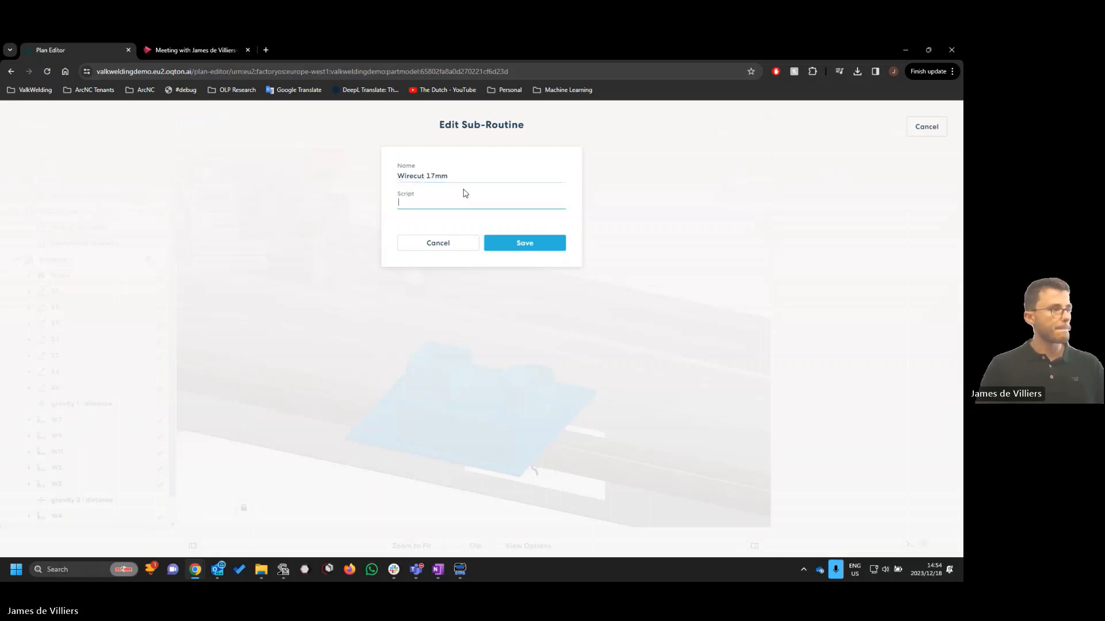
pyautogui.hotkey('ctrl', 'v')
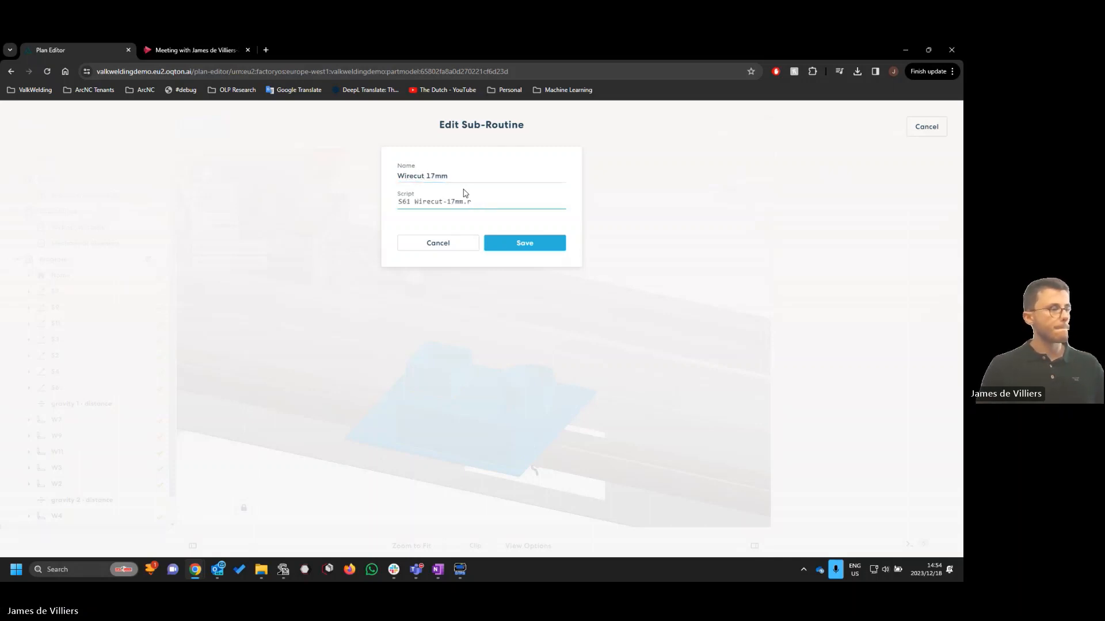
pyautogui.click(538, 244)
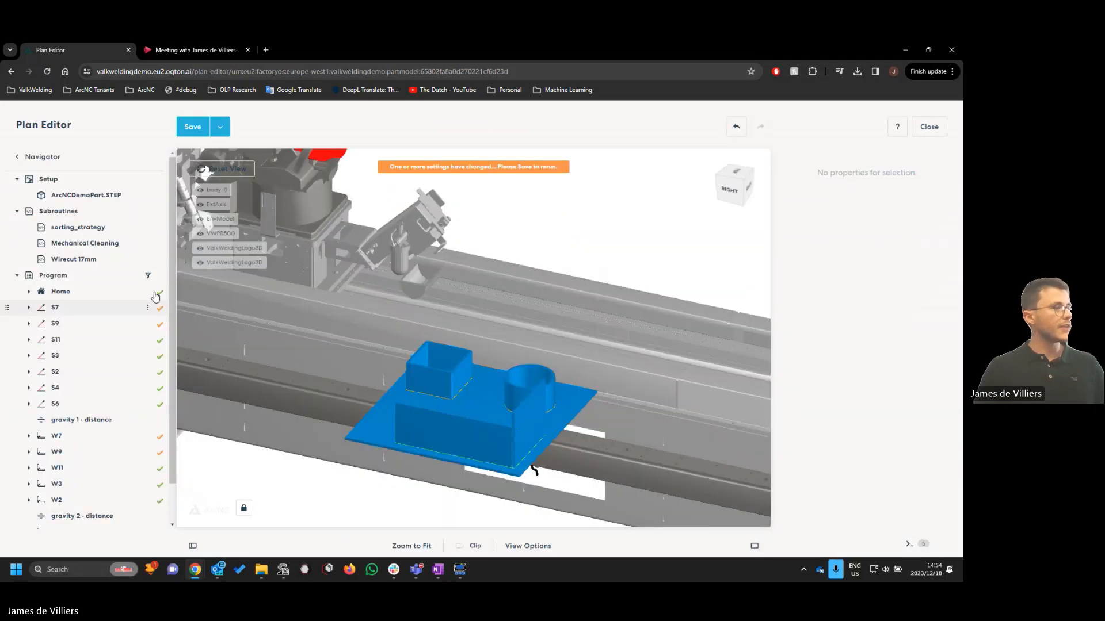
# Insert the Mechanical Cleaning subroutine followed by Wirecut 17mm directly after Home in the program, and save the plan
pyautogui.click(148, 293)
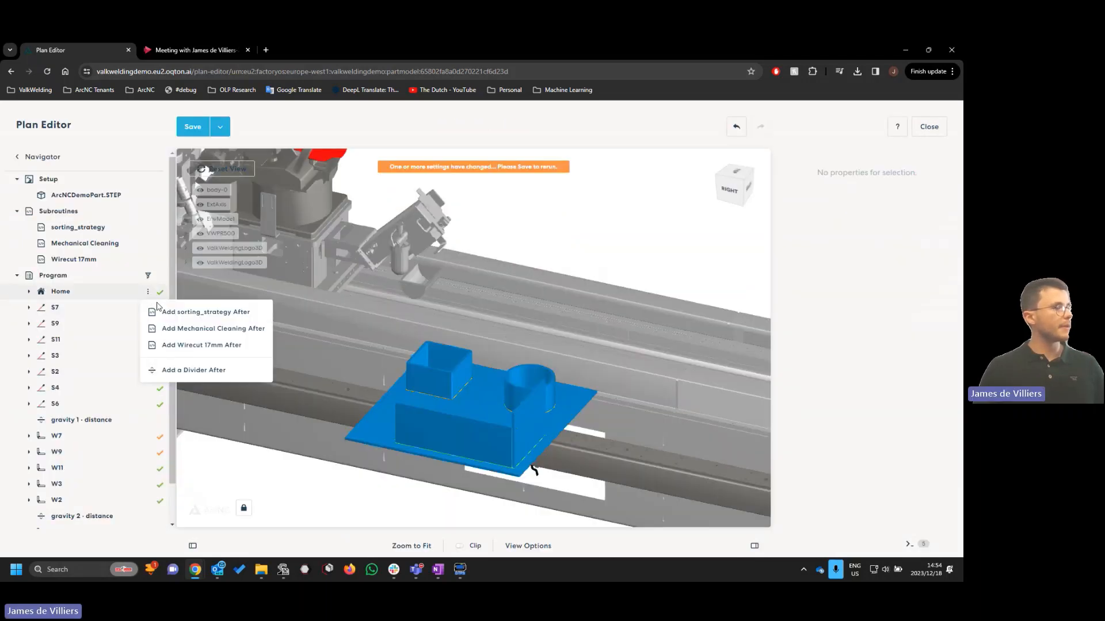
pyautogui.click(192, 346)
pyautogui.click(148, 307)
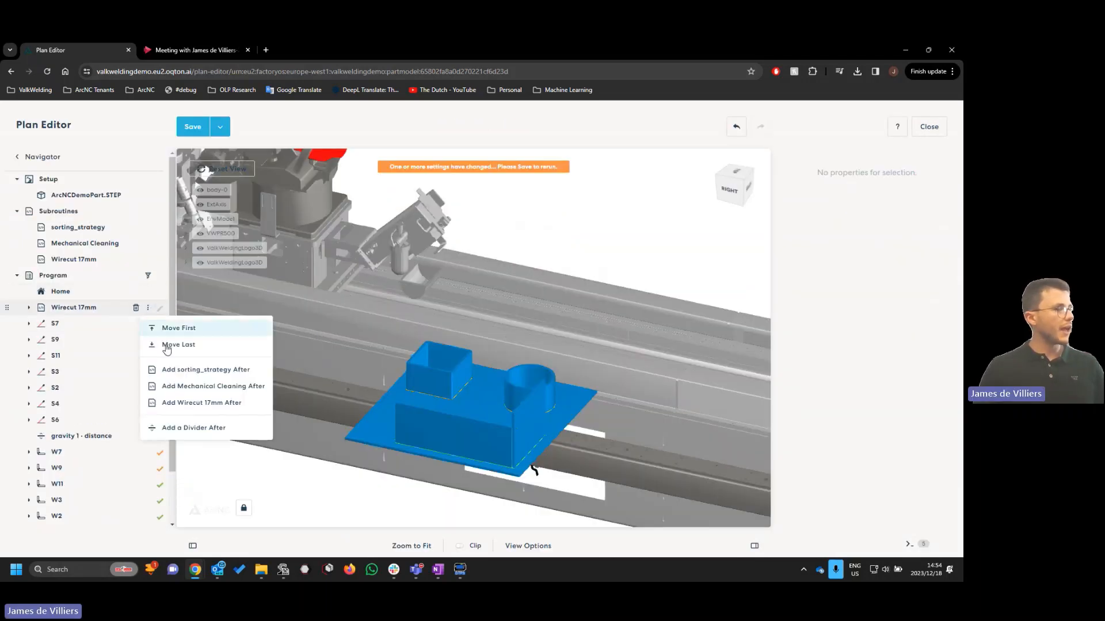
pyautogui.click(168, 387)
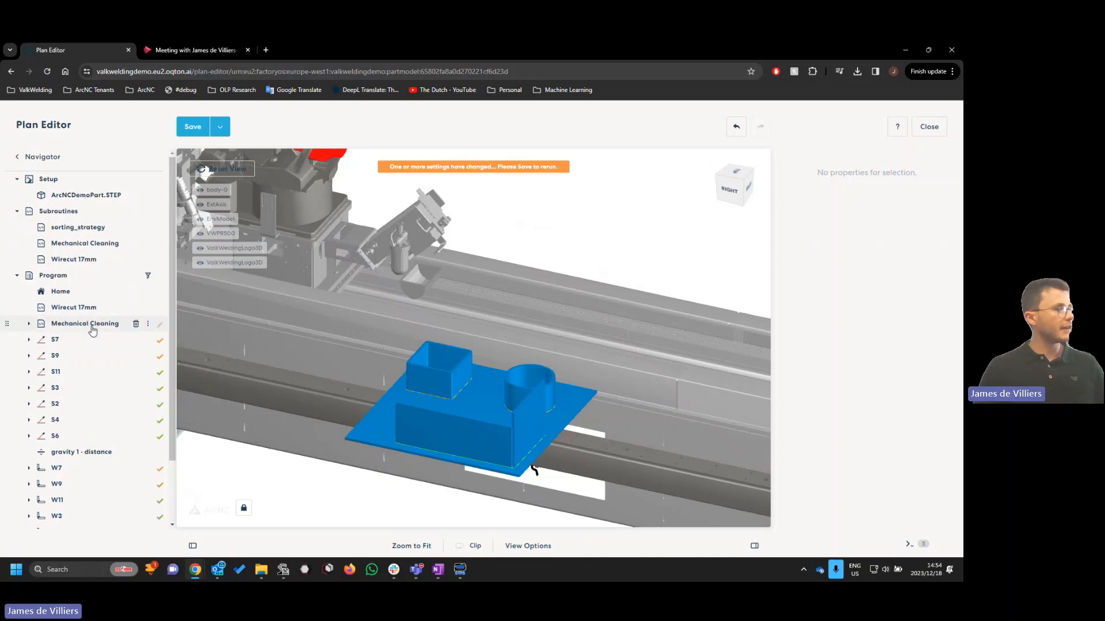
pyautogui.moveTo(93, 329); pyautogui.dragTo(91, 310)
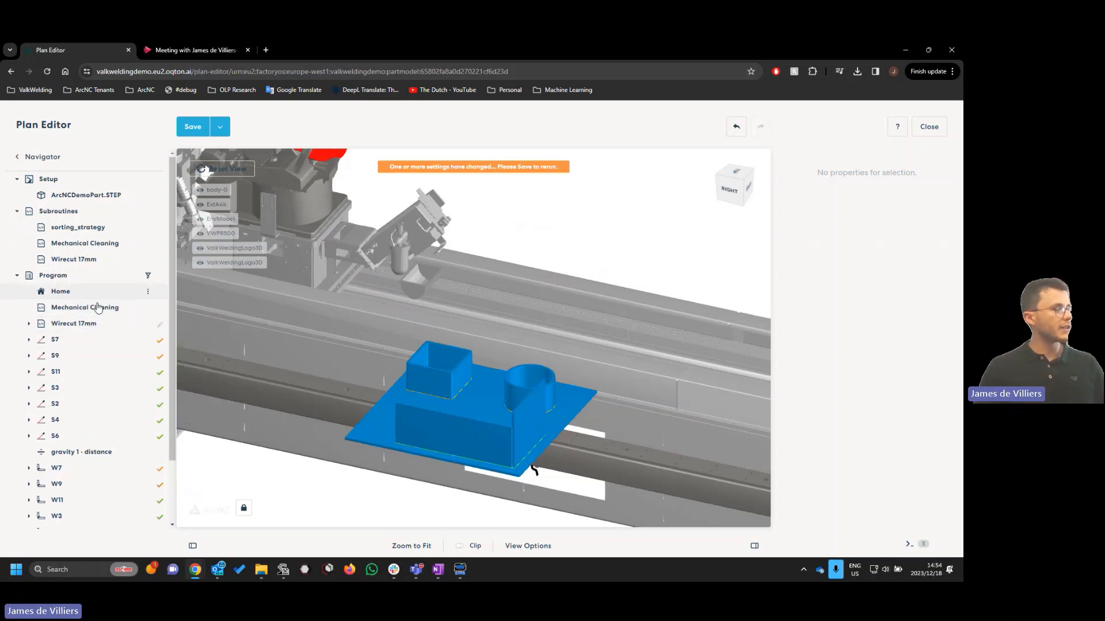
pyautogui.scroll(-2, 132, 451)
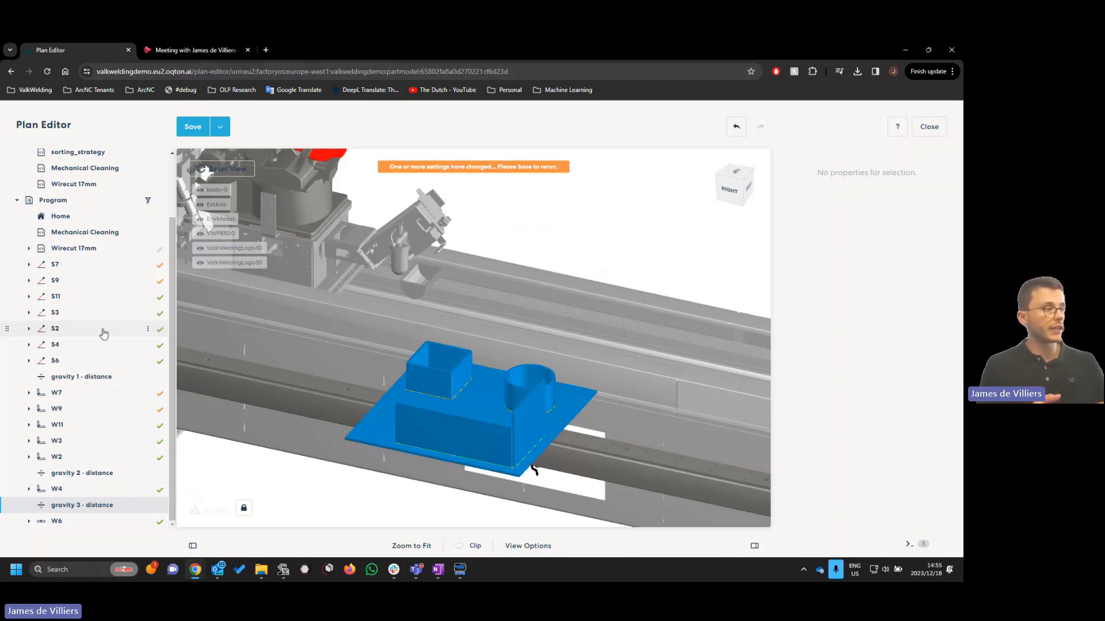
pyautogui.click(194, 128)
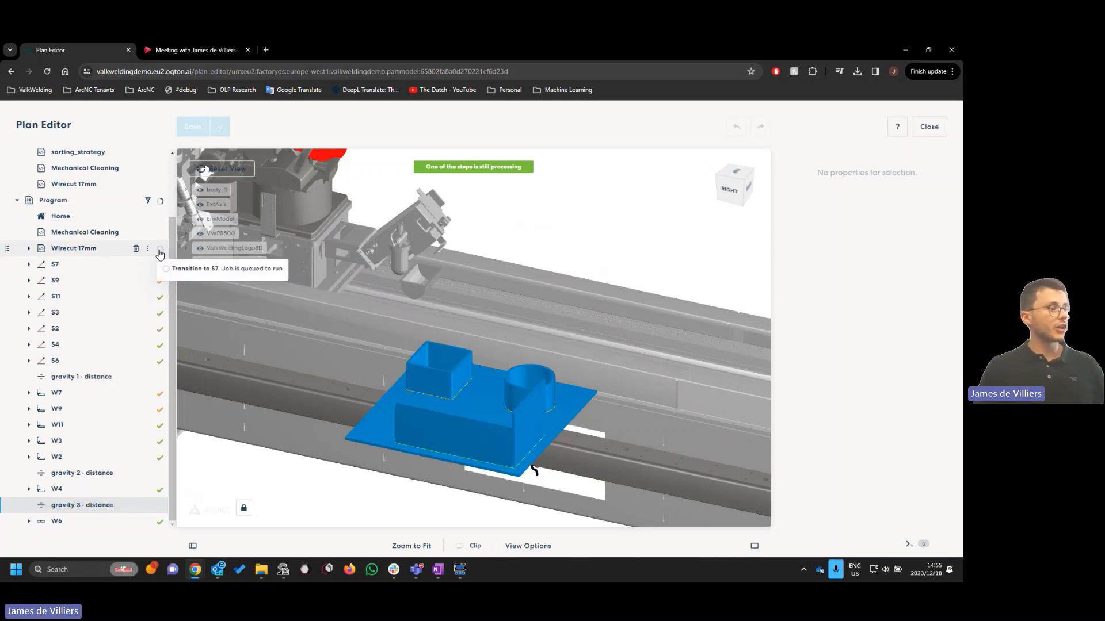
# Examine the transitions nested under Wirecut 17mm, W7 and W9, and the sense group under S6 in the program
pyautogui.click(28, 249)
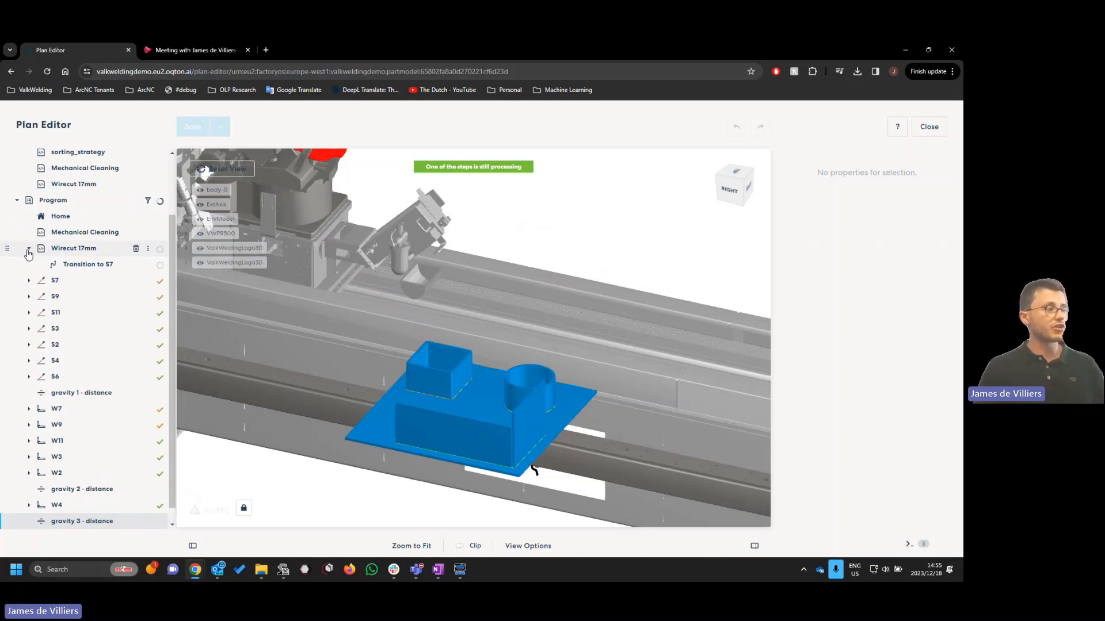
pyautogui.click(74, 279)
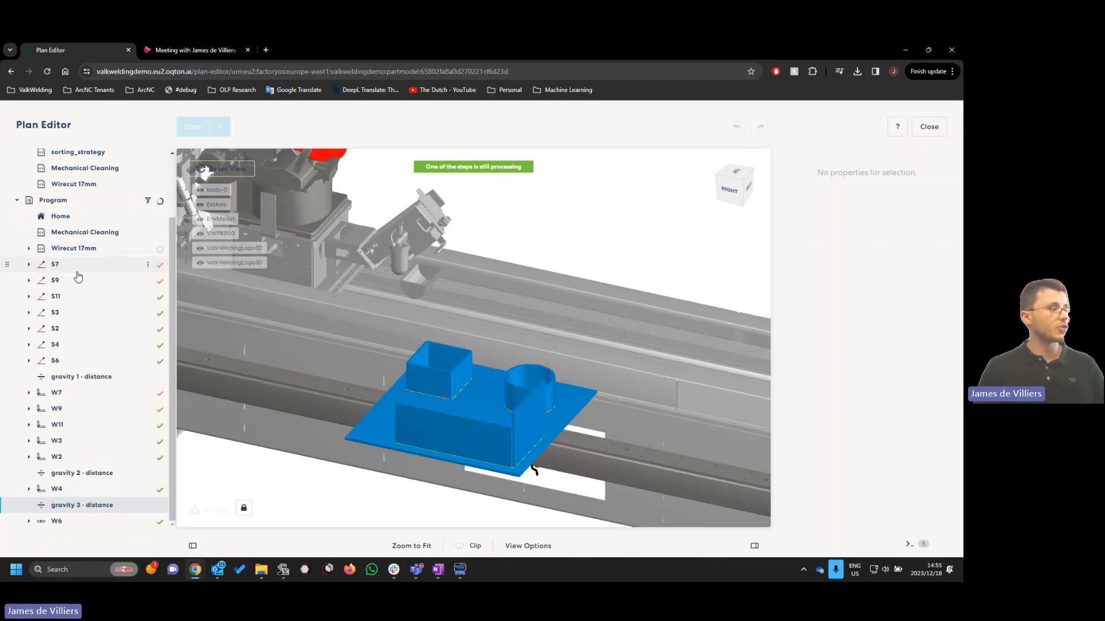
pyautogui.click(29, 266)
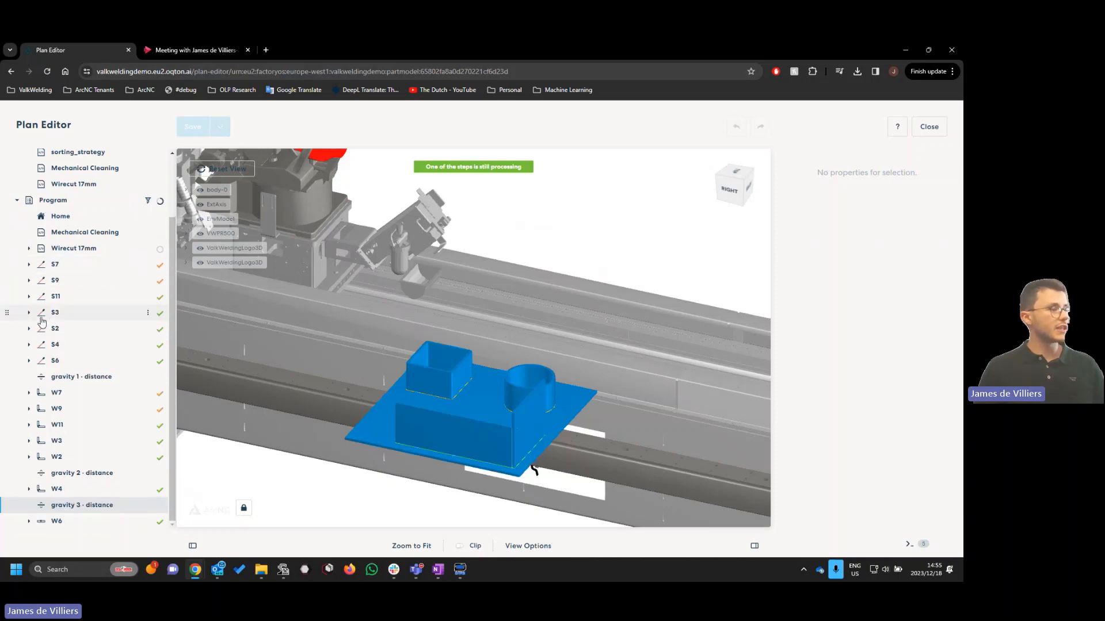
pyautogui.click(30, 393)
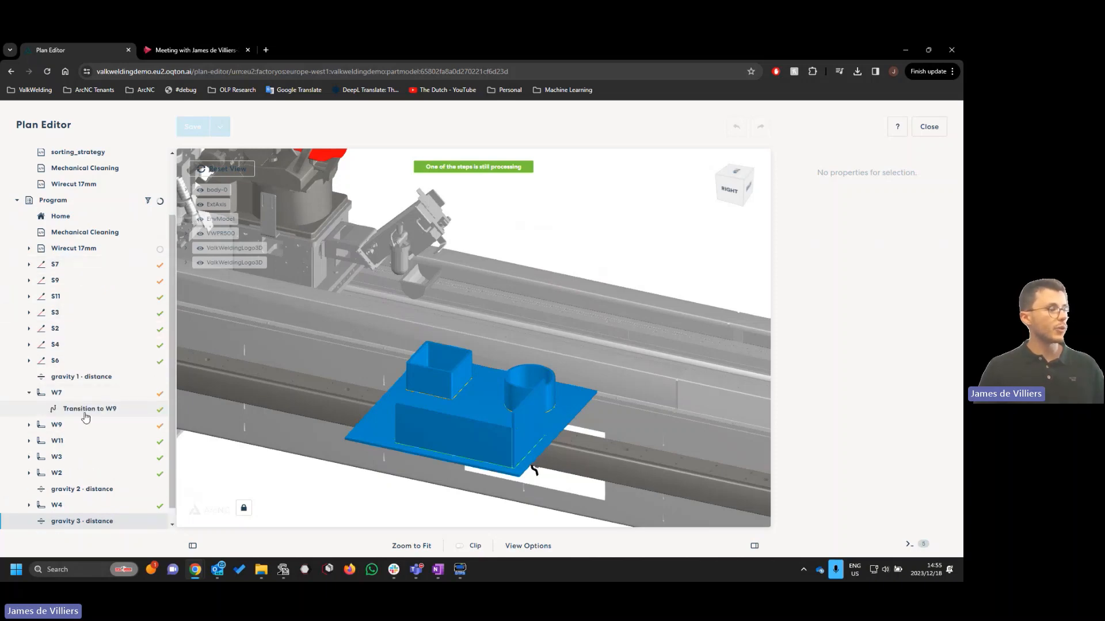
pyautogui.click(29, 425)
pyautogui.click(106, 409)
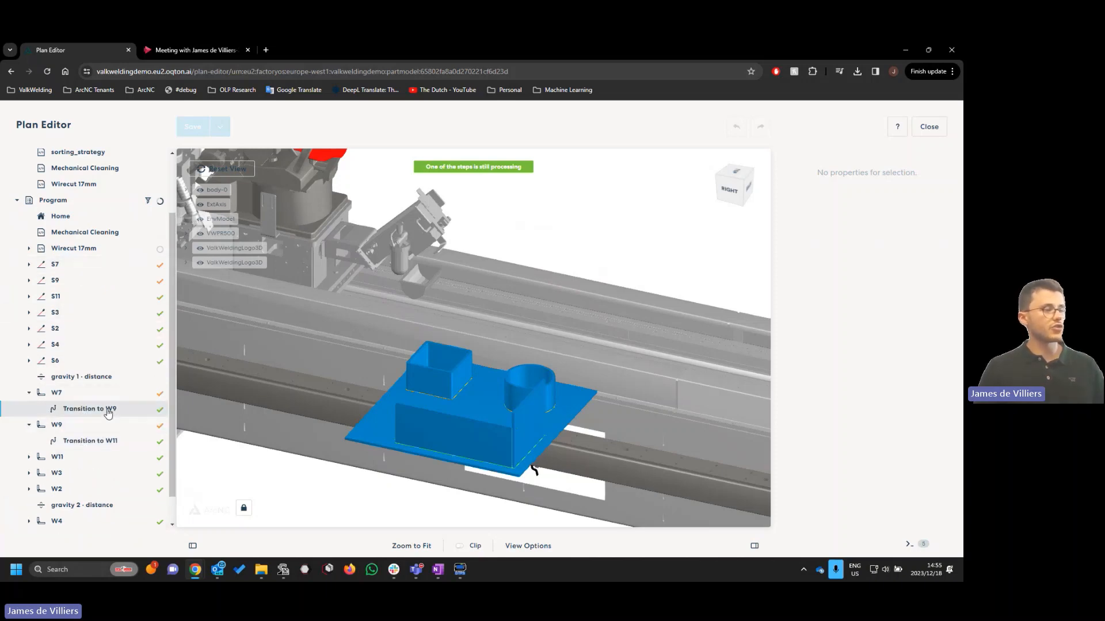
pyautogui.click(29, 393)
pyautogui.click(30, 410)
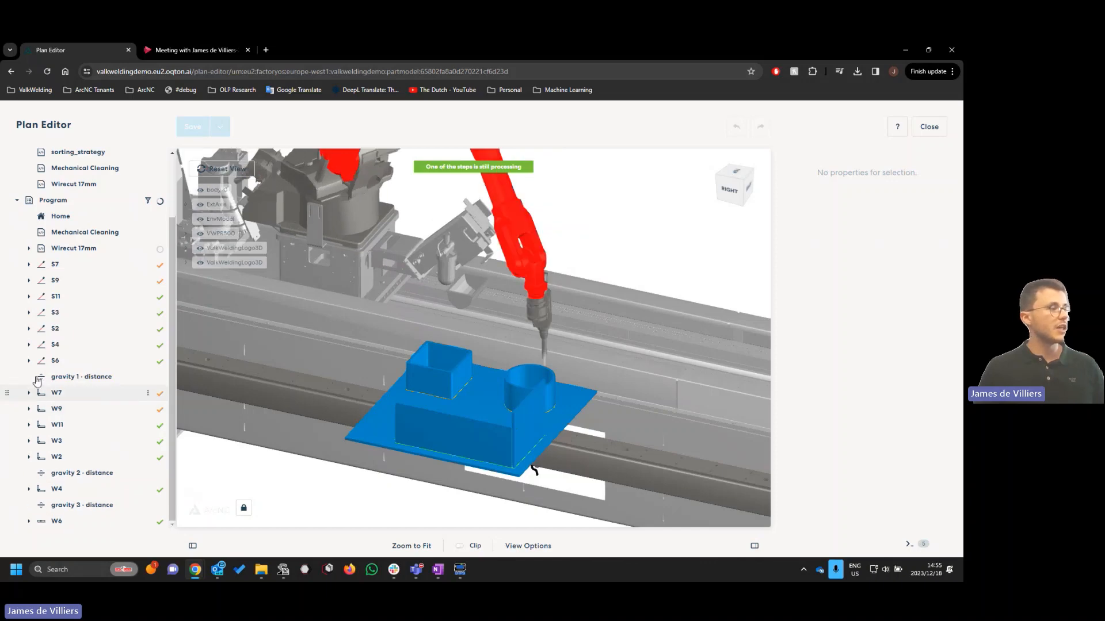
pyautogui.click(29, 361)
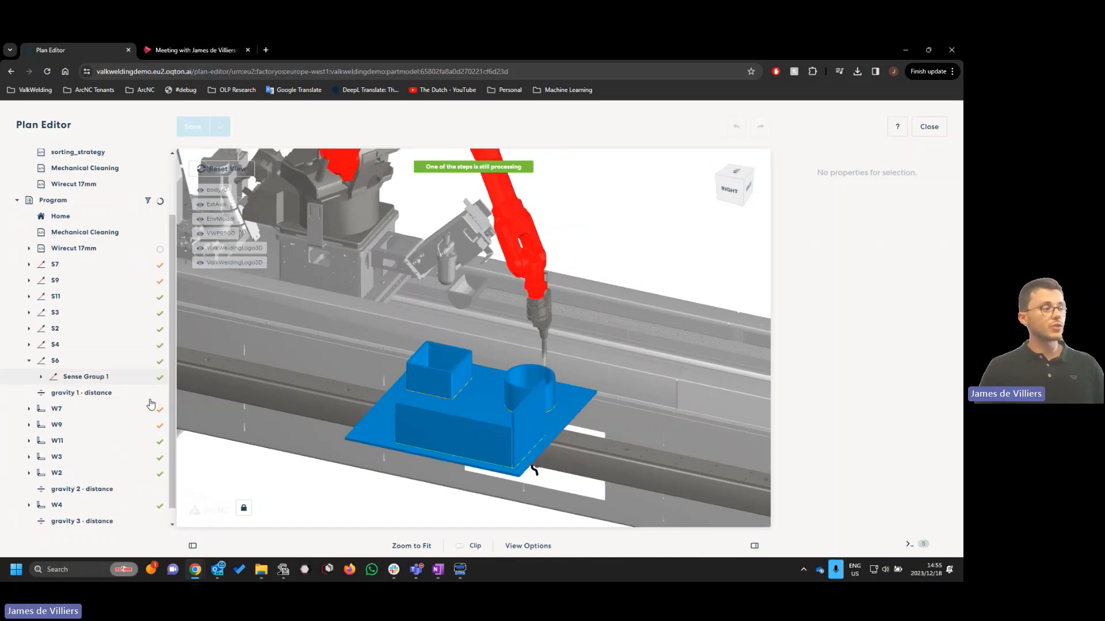
pyautogui.click(29, 361)
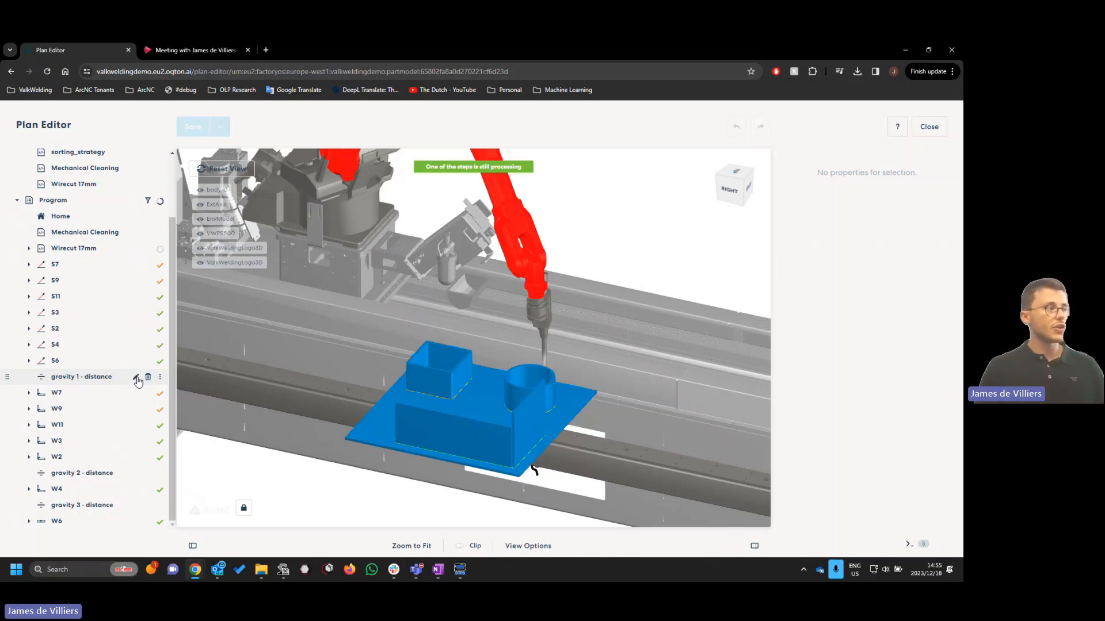
# Check the calculation status of the program entries, including the W7 warning, and inspect the robot's torch and cable pose at that weld
pyautogui.scroll(2, 164, 313)
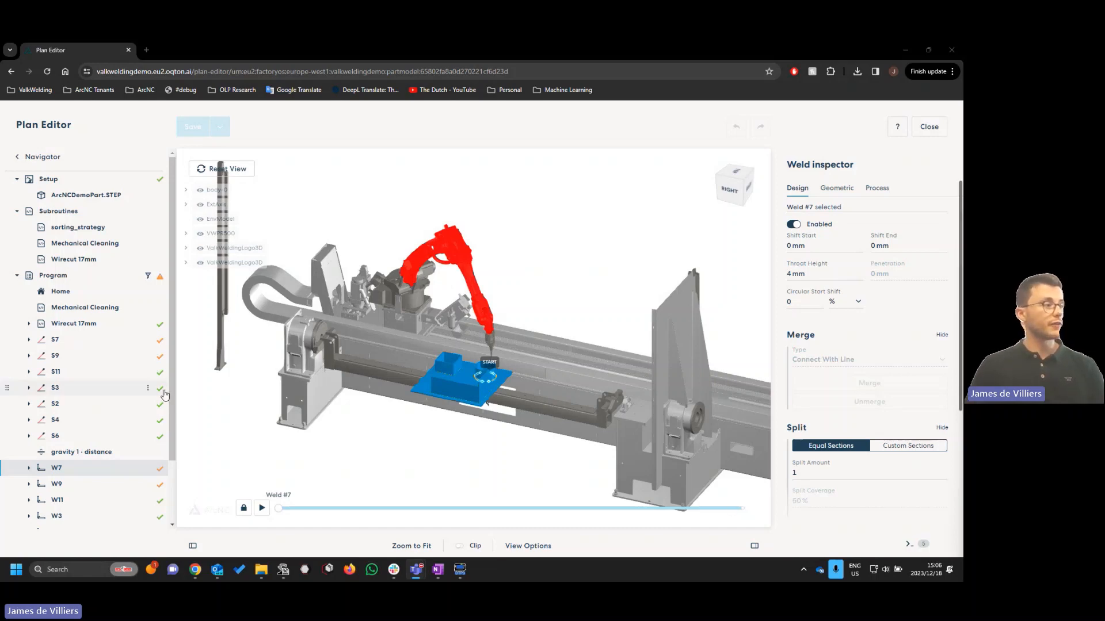
pyautogui.moveTo(160, 280)
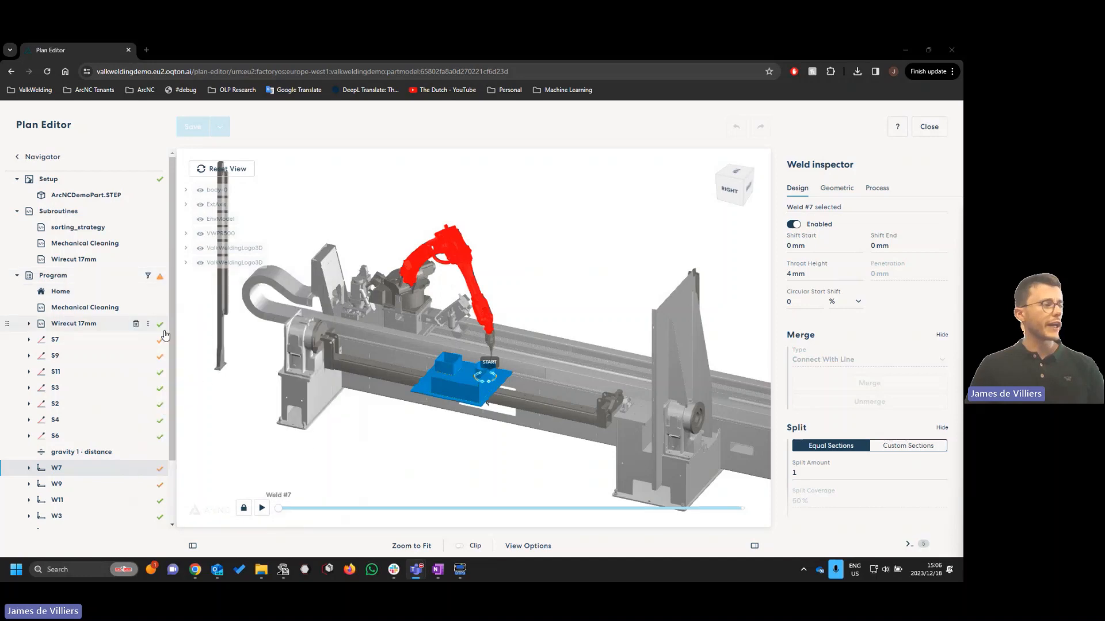
pyautogui.moveTo(162, 345)
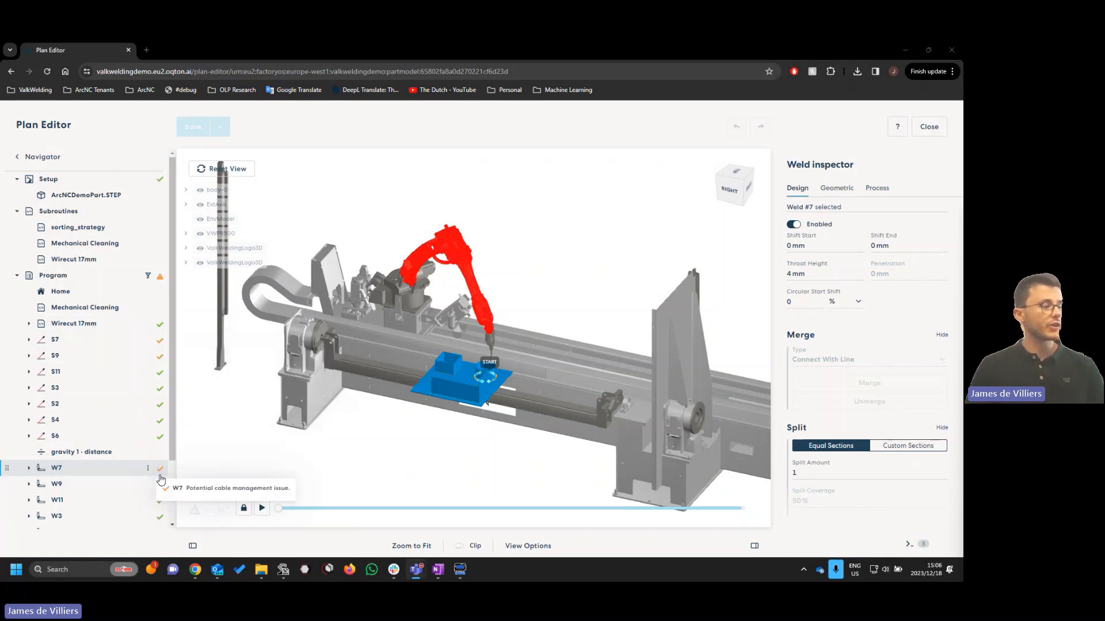
pyautogui.scroll(3, 507, 355)
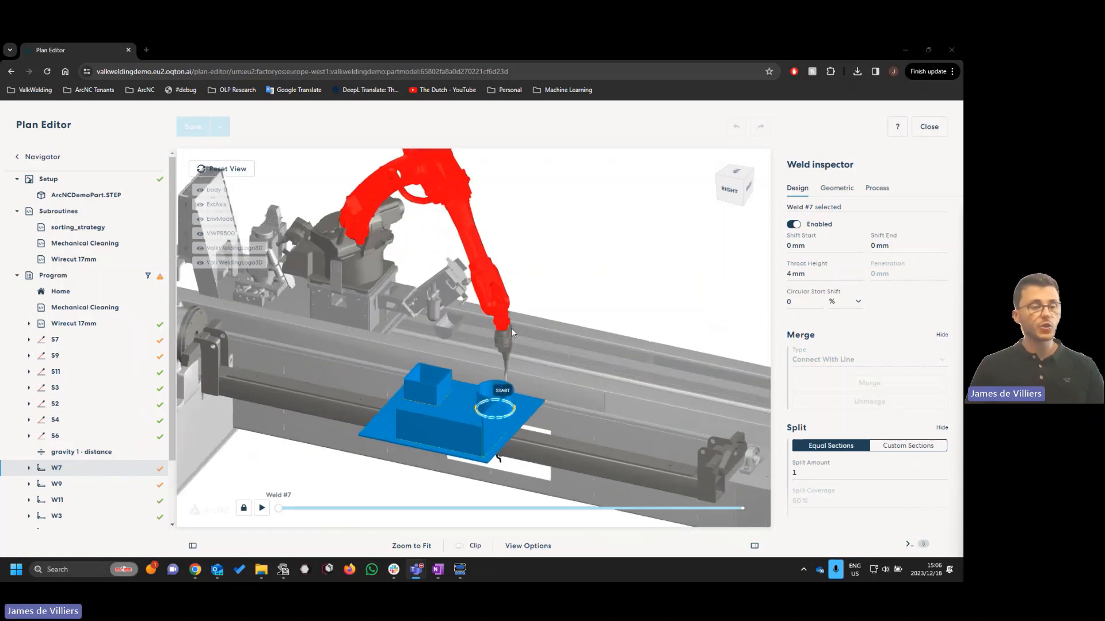
pyautogui.click(506, 311)
pyautogui.moveTo(474, 306); pyautogui.dragTo(530, 319)
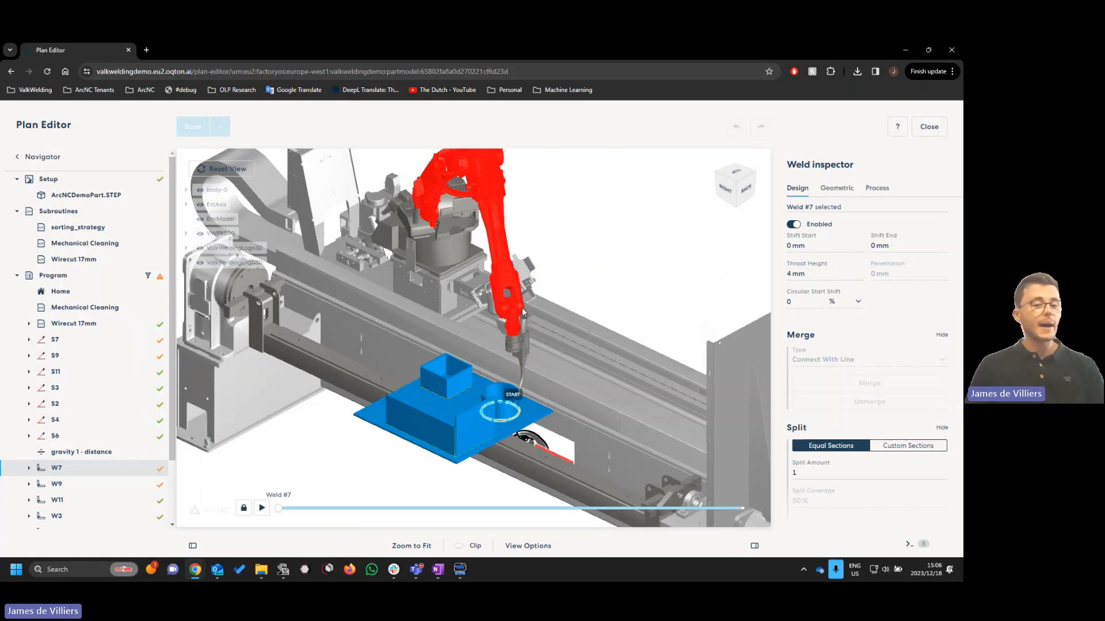
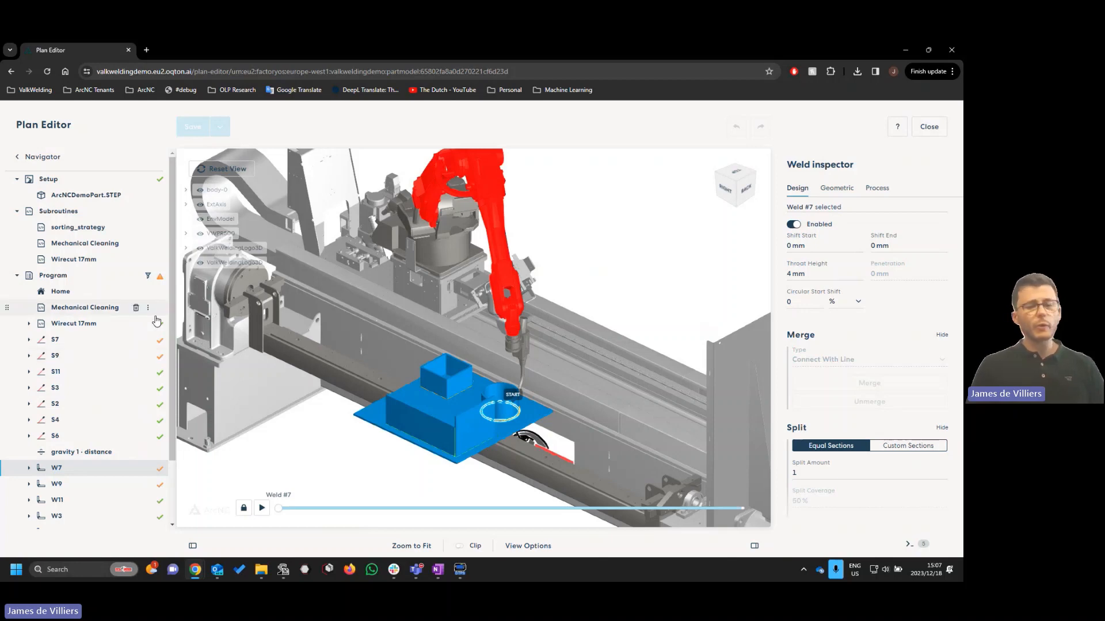
# Review the durations of the whole program and download its robot program file program.csr
pyautogui.click(55, 277)
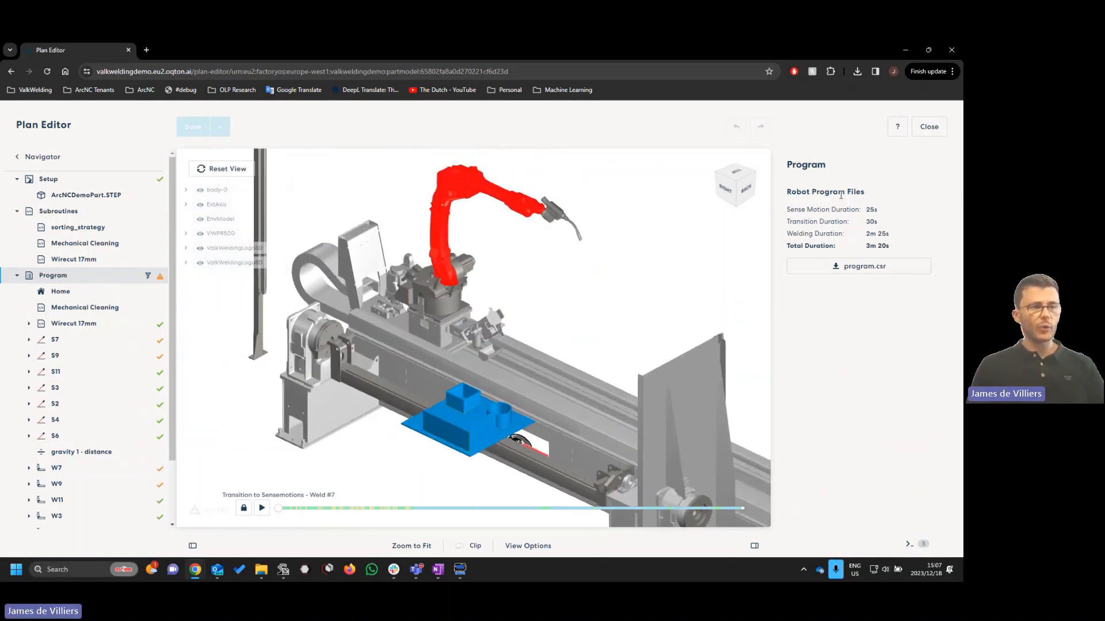
pyautogui.moveTo(793, 194); pyautogui.dragTo(875, 192)
pyautogui.click(874, 192)
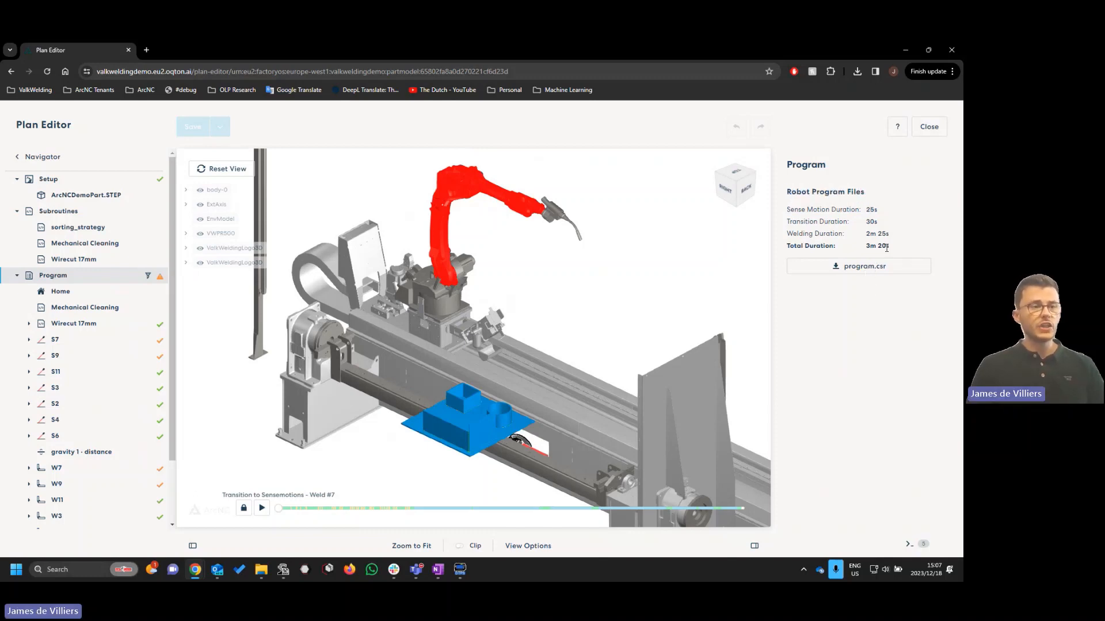
pyautogui.moveTo(892, 246); pyautogui.dragTo(787, 246)
pyautogui.click(875, 249)
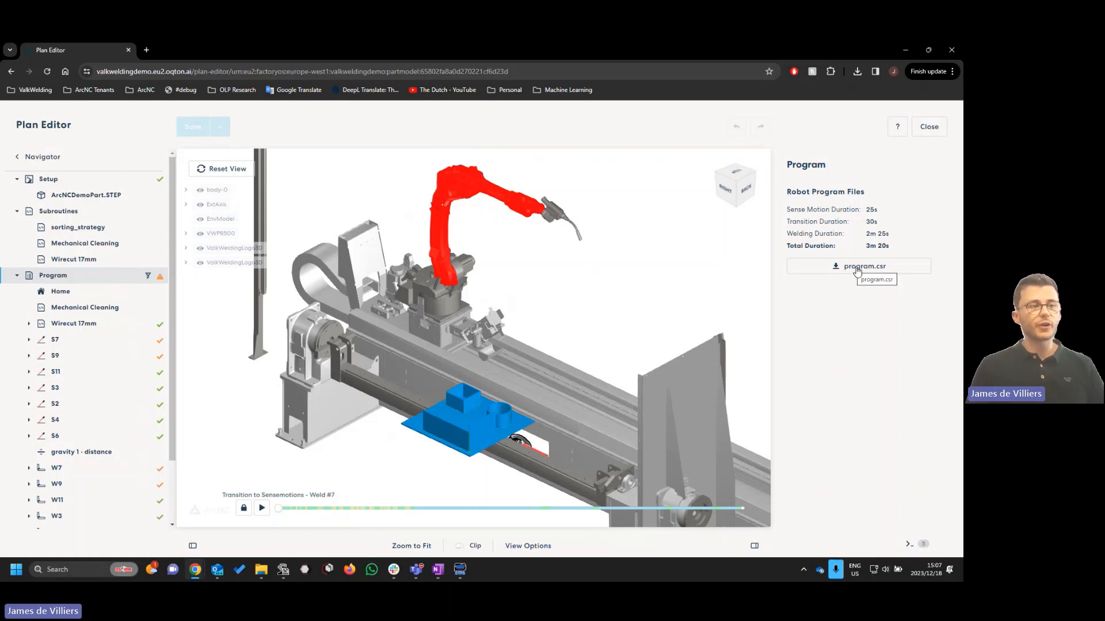
pyautogui.click(857, 269)
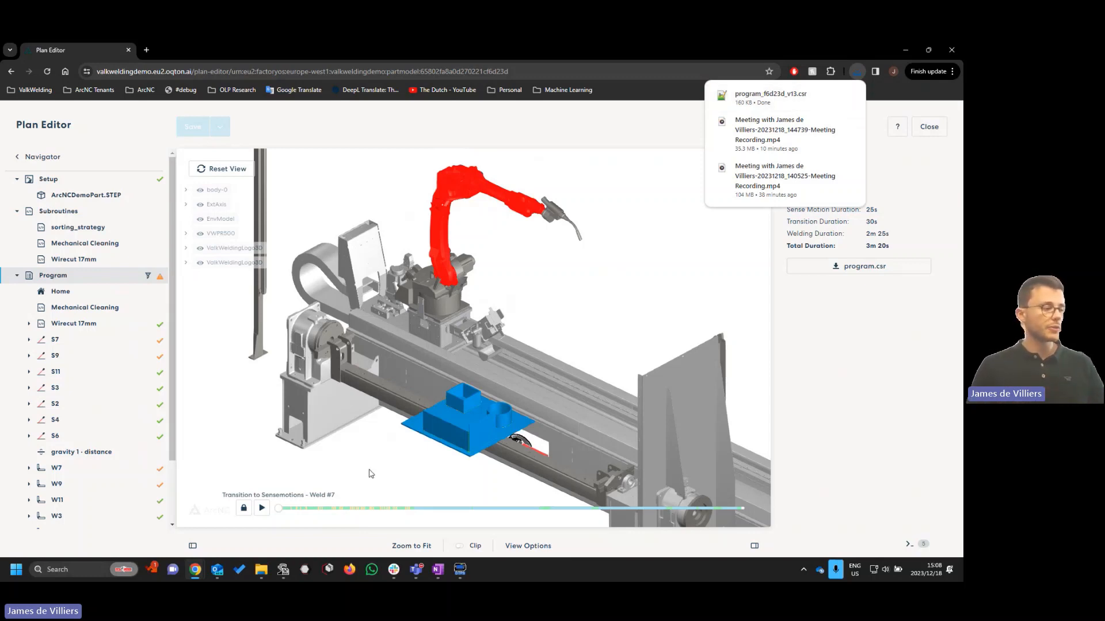
# Switch to Panasonic PC Tool for Robot and choose program_f6d23d_v13.csr from Downloads for CSR import into the Training group
pyautogui.click(289, 573)
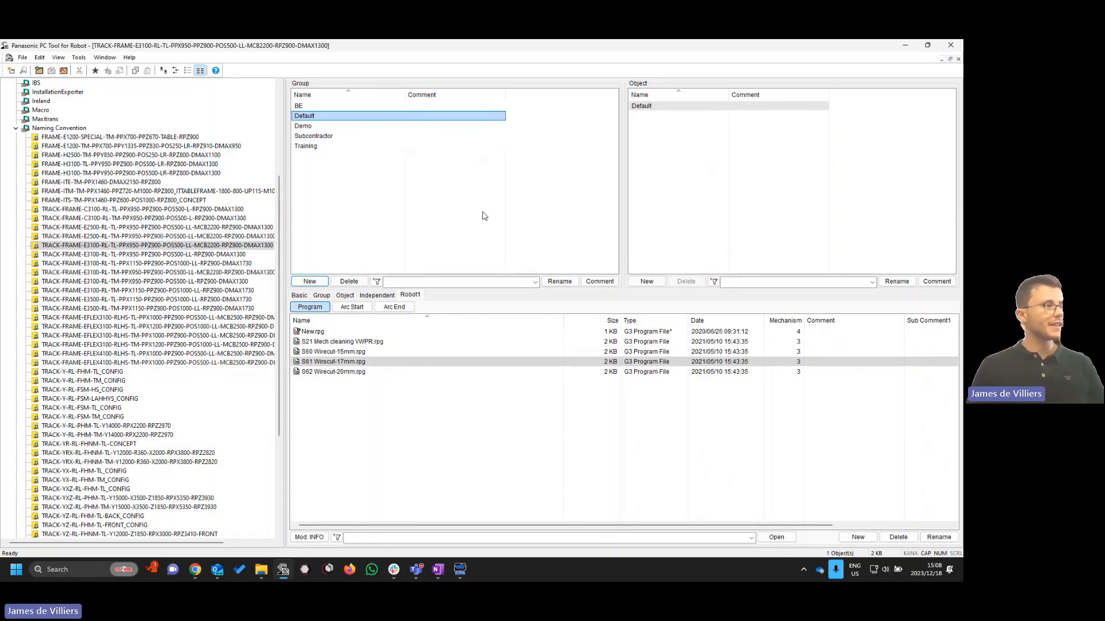
pyautogui.click(333, 147)
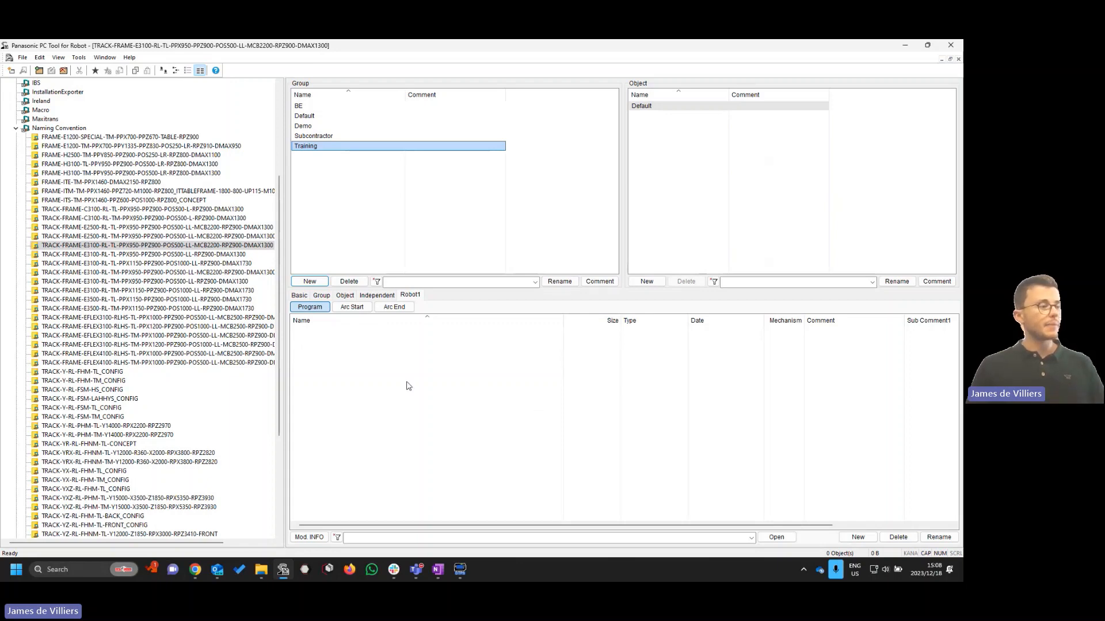
pyautogui.rightClick(446, 388)
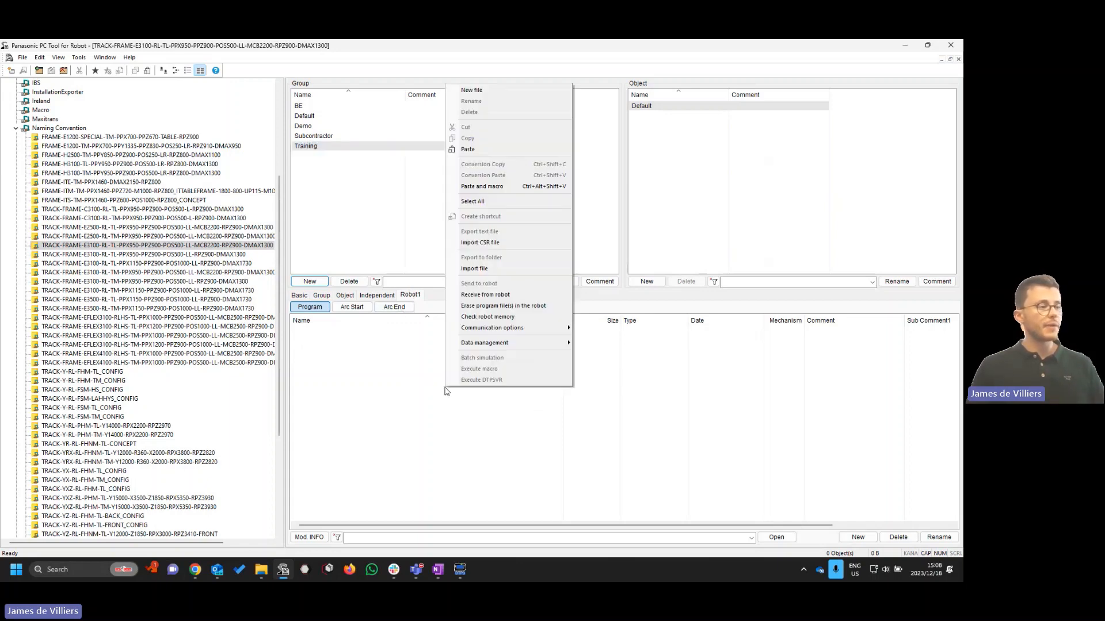
pyautogui.click(500, 245)
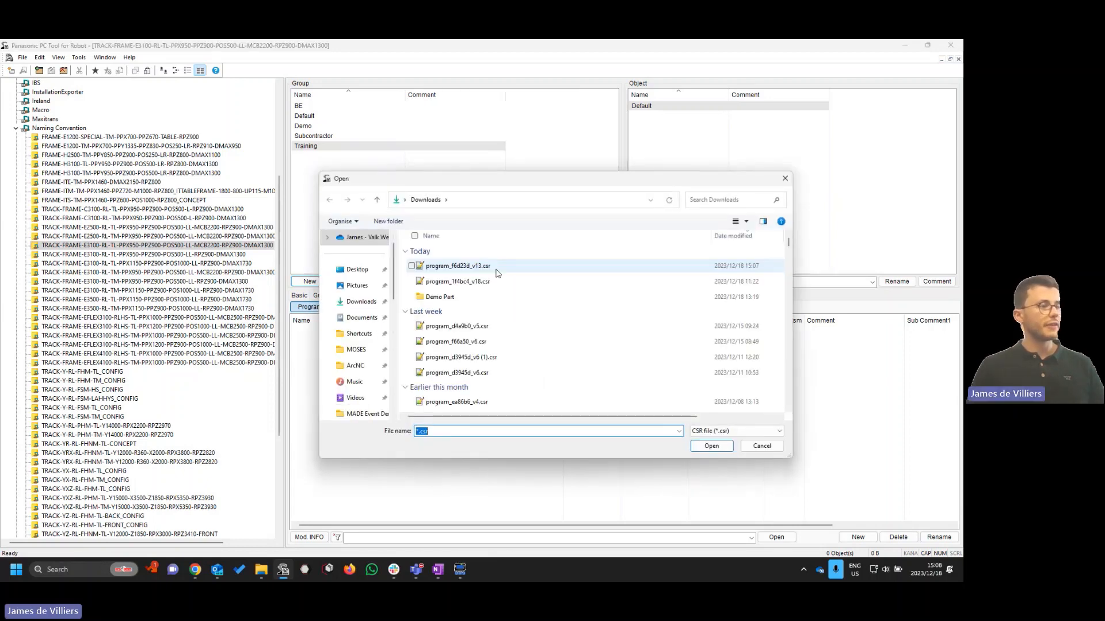
pyautogui.click(507, 268)
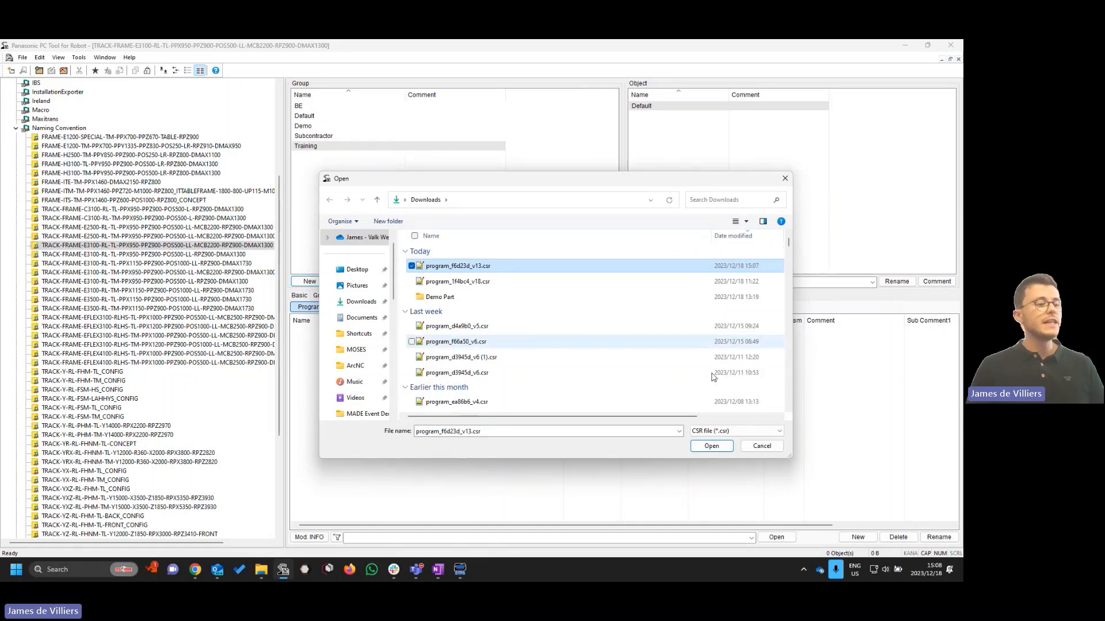
pyautogui.click(712, 446)
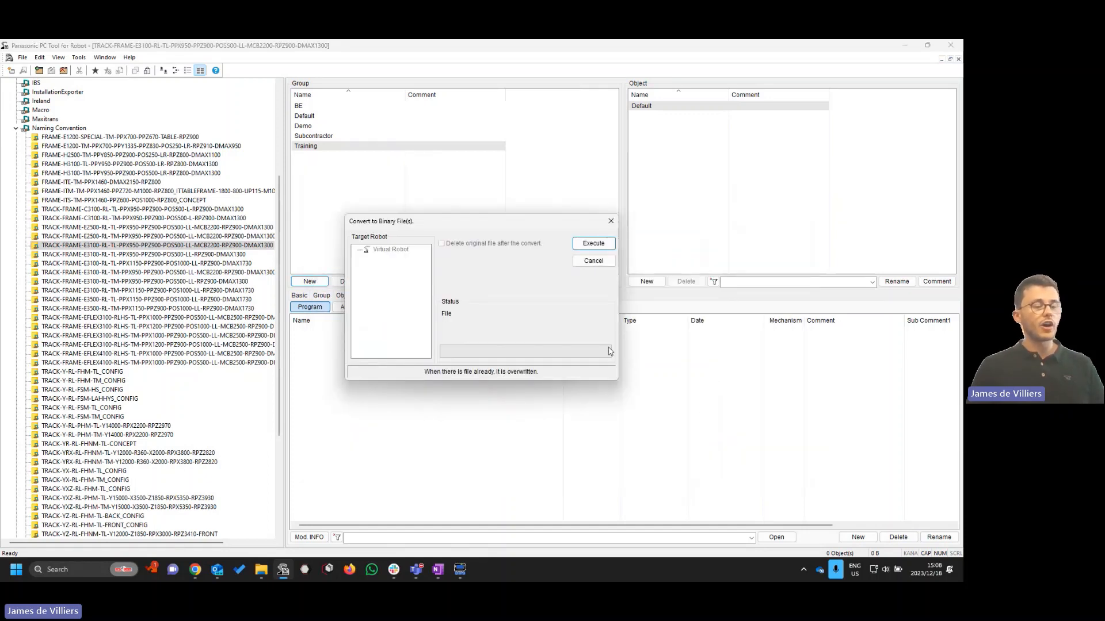
# Execute the conversion of the CSR file to a binary robot program, continuing past the warnings list
pyautogui.click(590, 244)
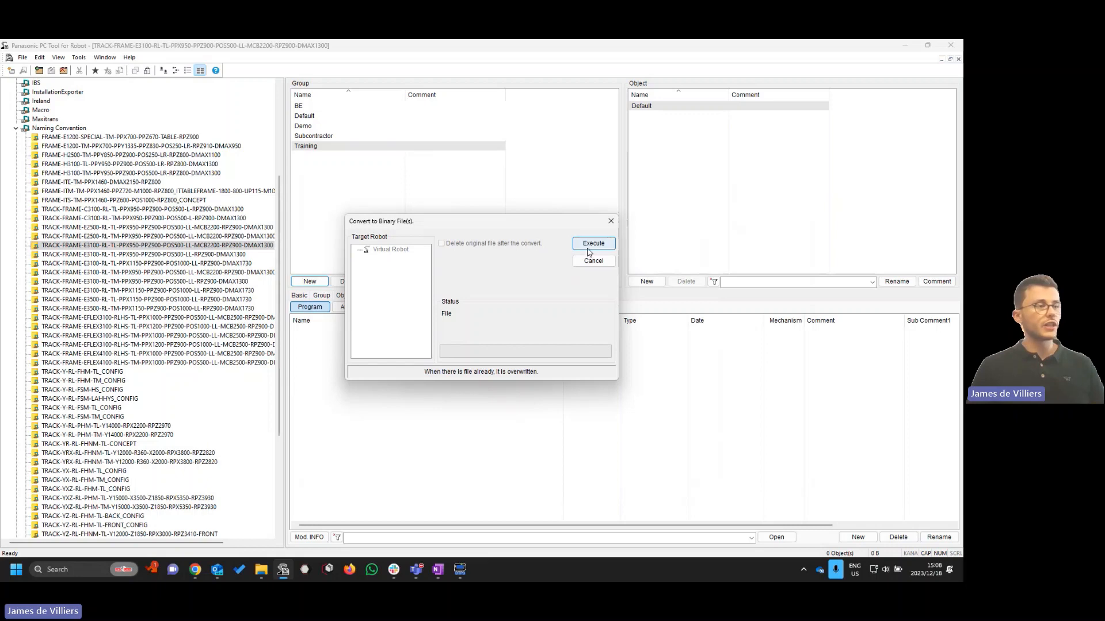
pyautogui.click(481, 325)
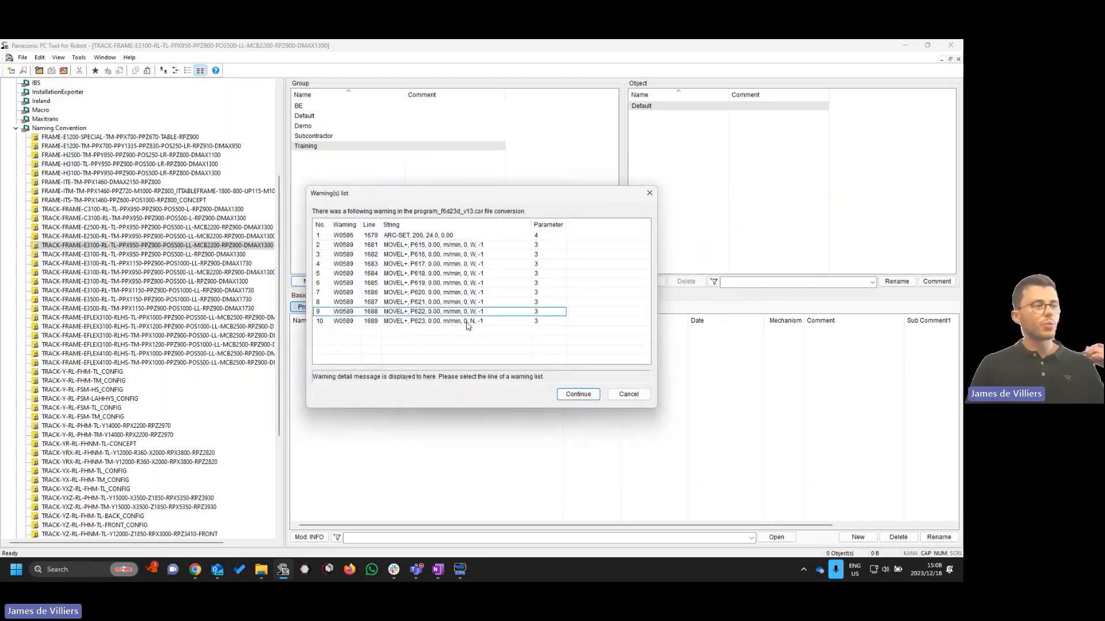
pyautogui.click(576, 393)
pyautogui.click(494, 385)
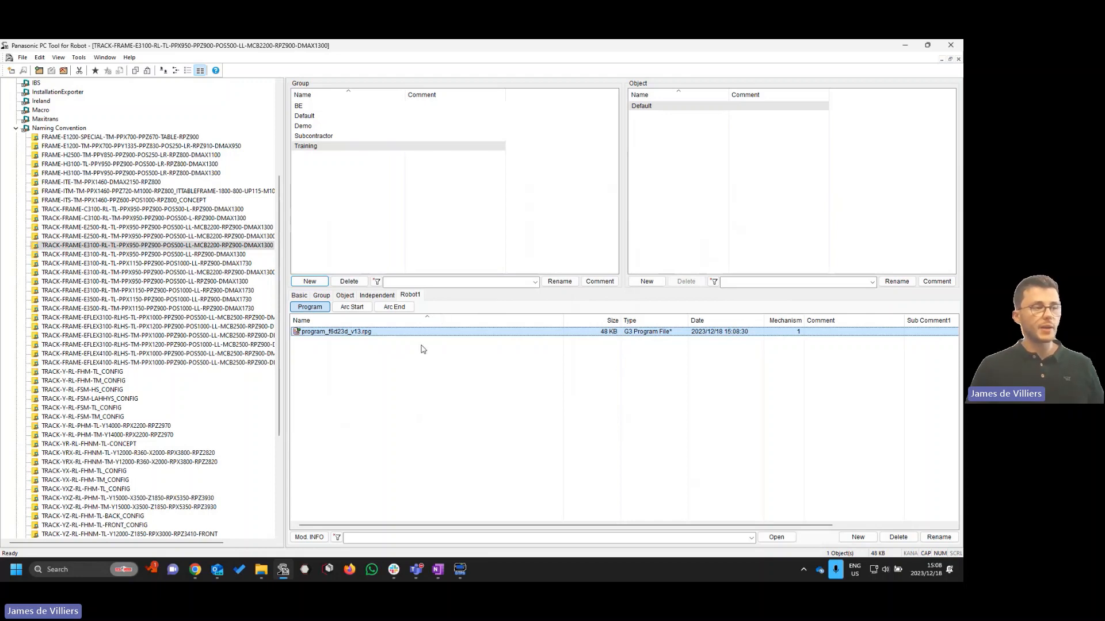
# Open the imported program program_f6d23d_v13.rpg in DTPS3 and inspect its weld trajectory on the positioner beam
pyautogui.doubleClick(464, 331)
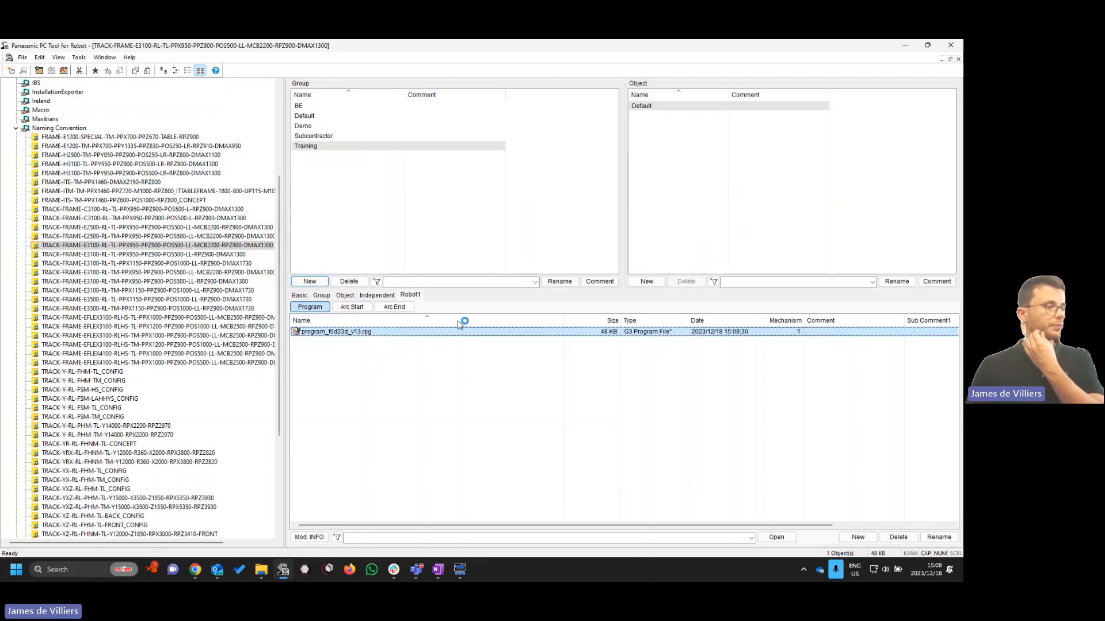
pyautogui.click(494, 324)
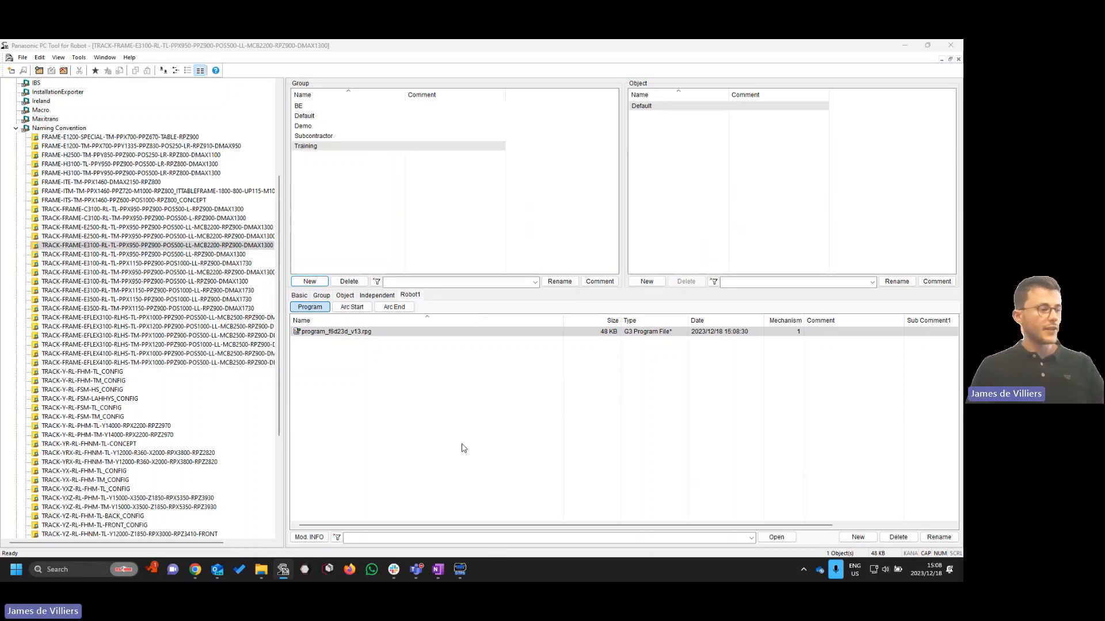
pyautogui.click(468, 573)
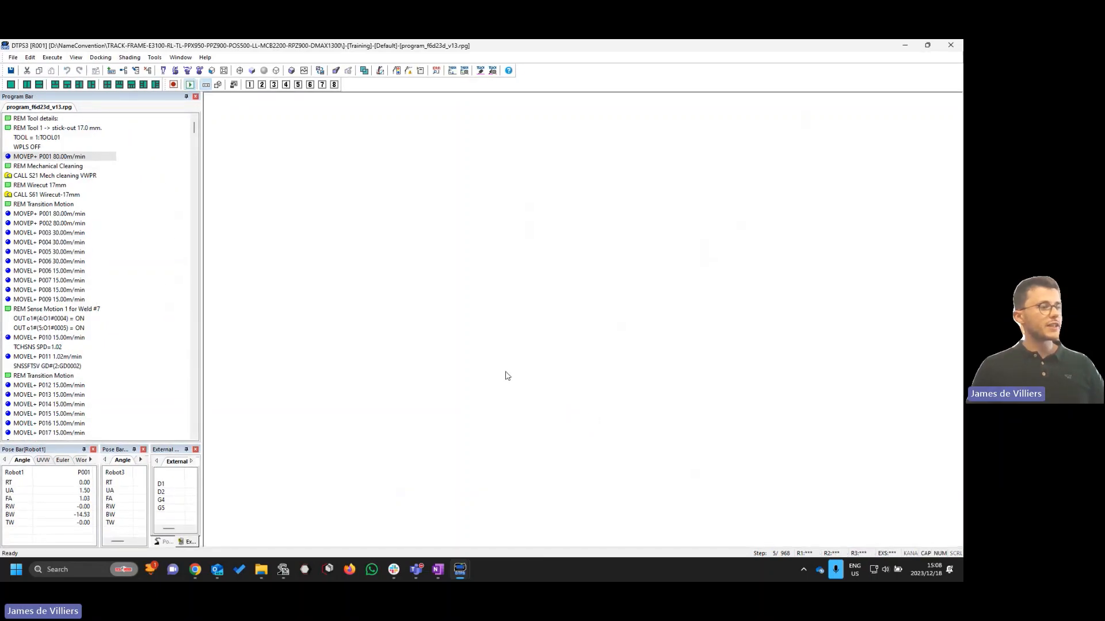
pyautogui.scroll(-1, 587, 350)
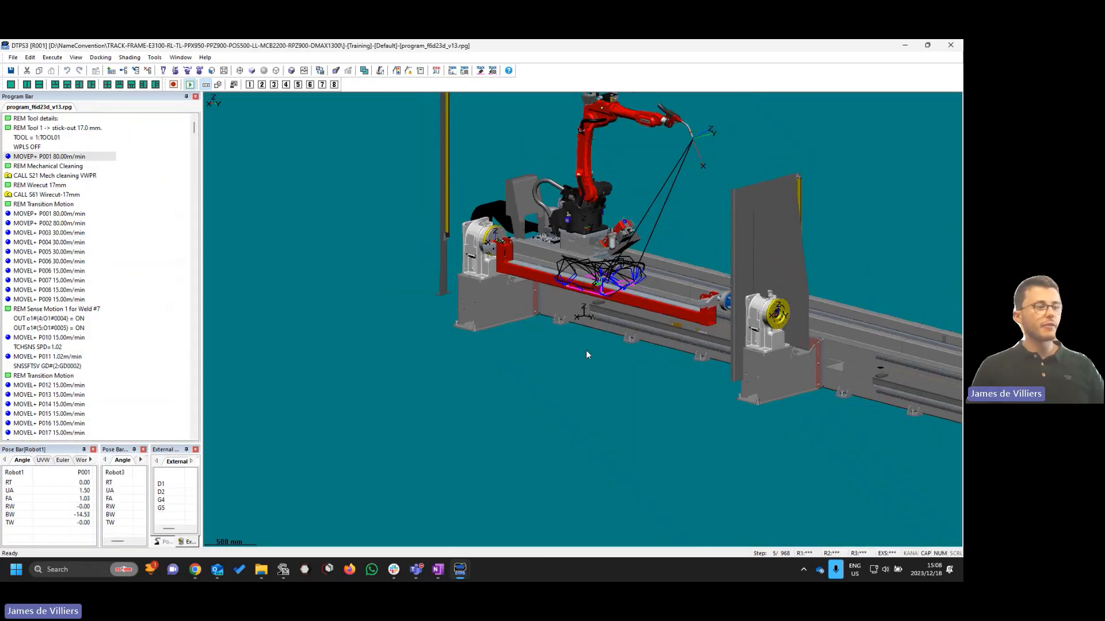
pyautogui.moveTo(586, 350); pyautogui.dragTo(563, 407, button='middle')
pyautogui.scroll(3, 563, 406)
pyautogui.moveTo(558, 303); pyautogui.dragTo(560, 306, button='middle')
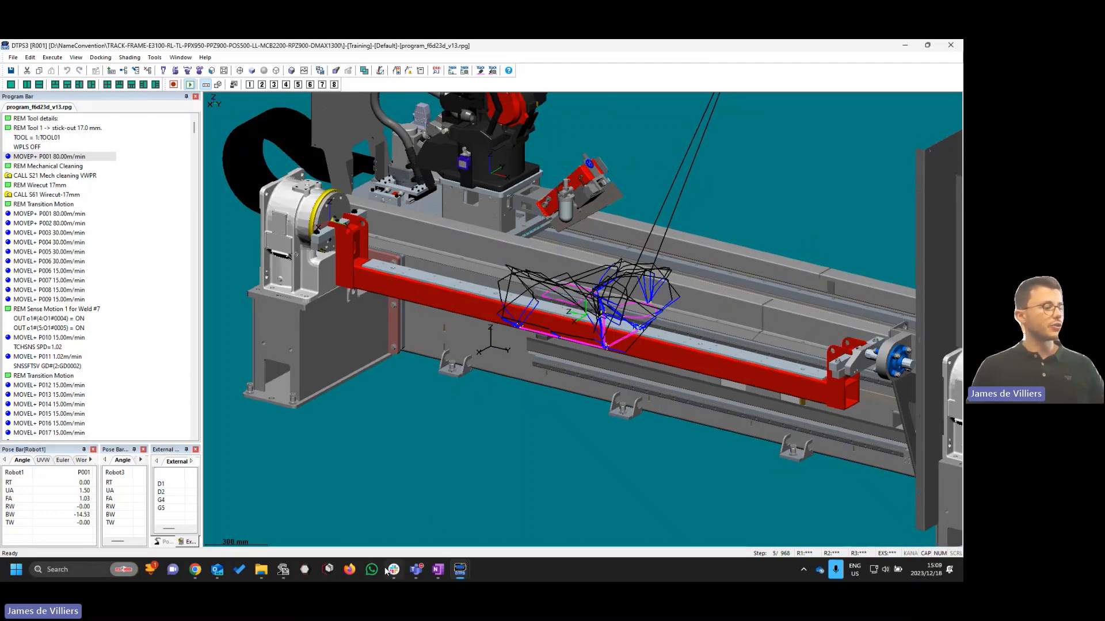
# Switch back to Panasonic PC Tool for Robot, create a new independent part and import the ArcNCDemoPart CAD file from Downloads > Demo Part
pyautogui.click(282, 570)
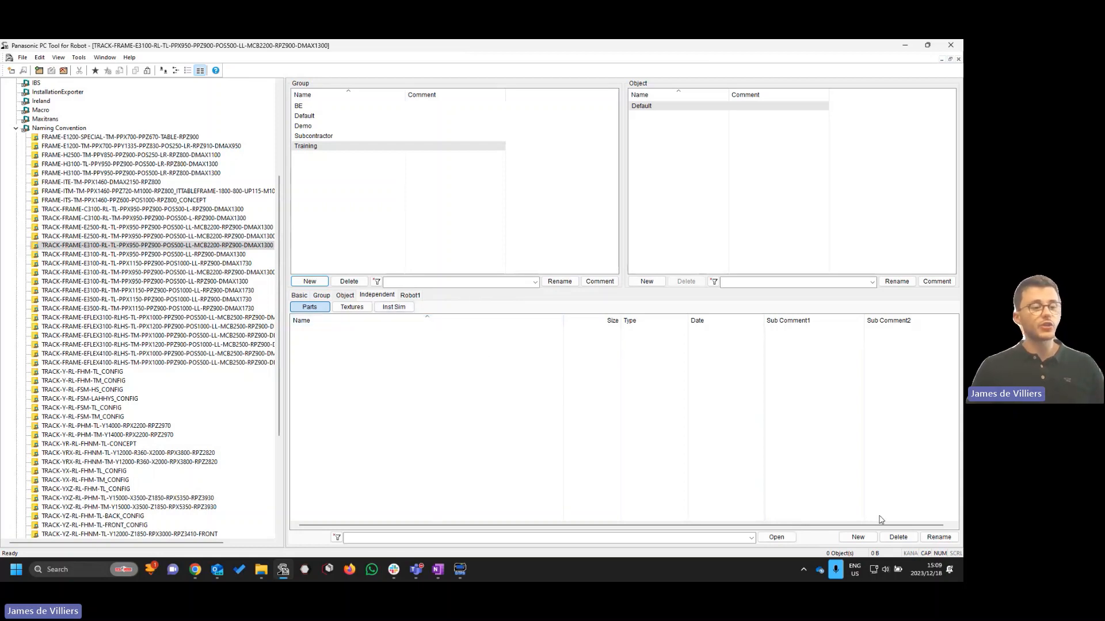
pyautogui.click(859, 537)
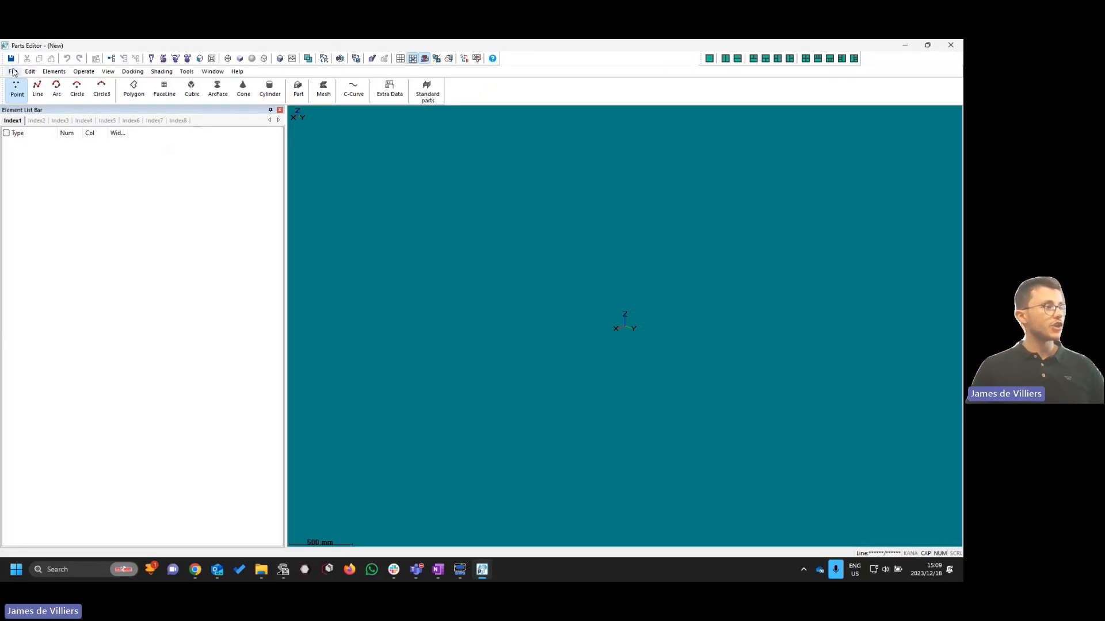
pyautogui.click(12, 72)
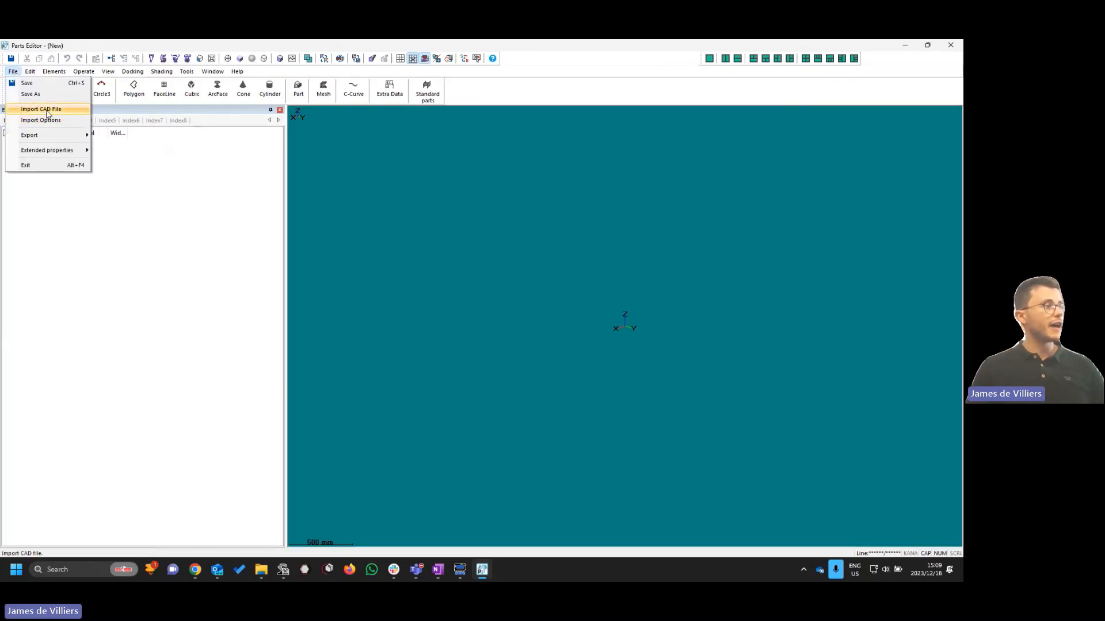
pyautogui.click(35, 110)
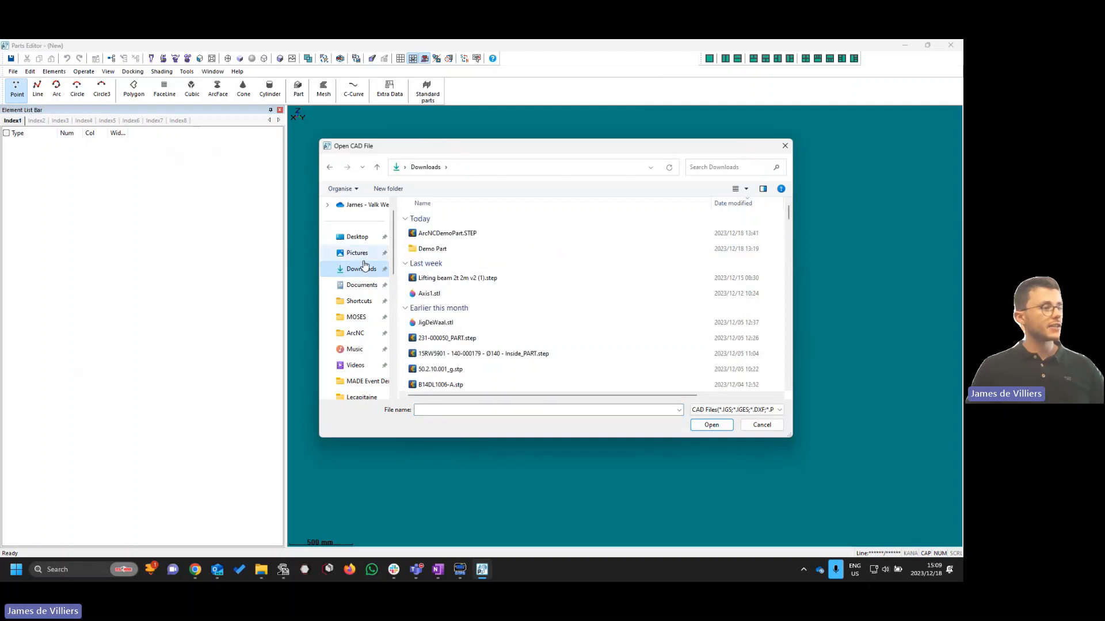
pyautogui.doubleClick(479, 249)
pyautogui.doubleClick(472, 232)
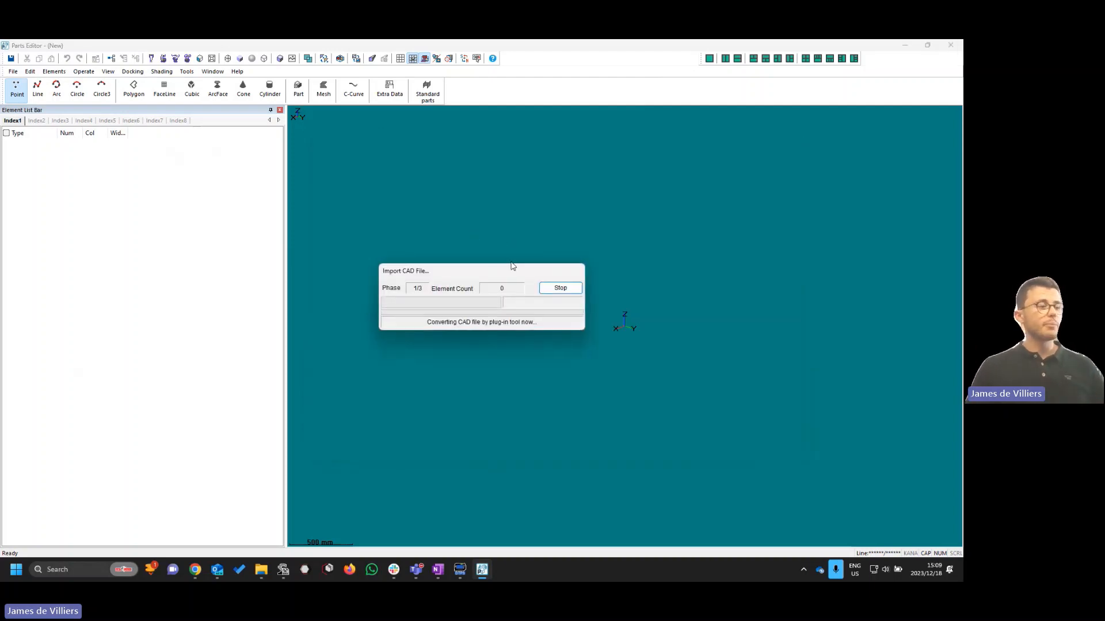
pyautogui.click(490, 325)
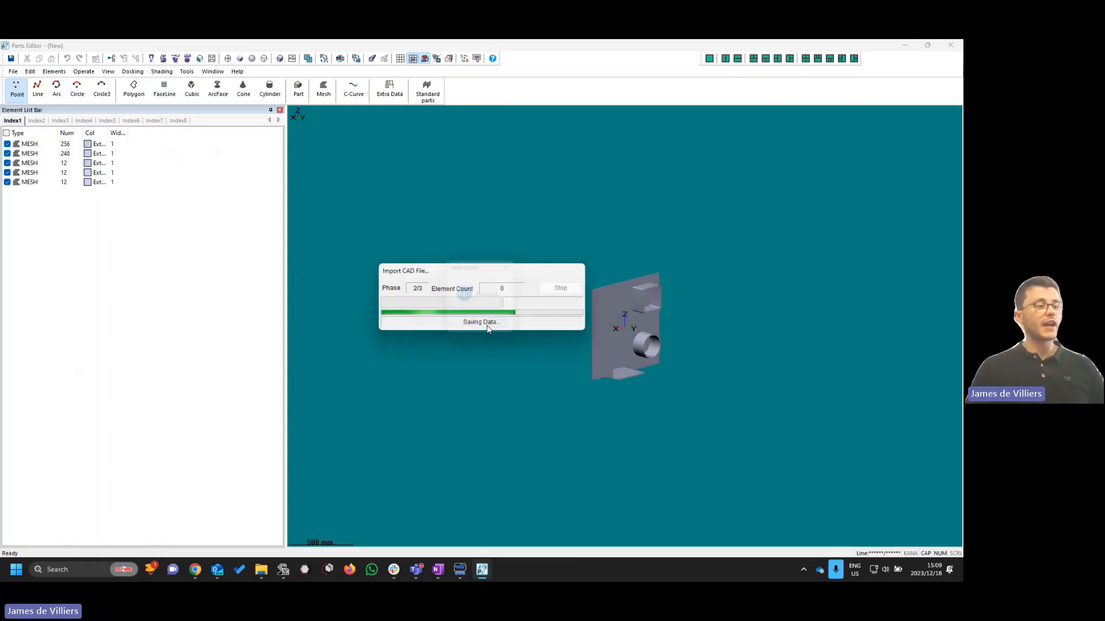
# Save the imported part as ArcNCDemoPart, close the Parts Editor and return to the Robot1 program list
pyautogui.click(11, 58)
pyautogui.click(566, 340)
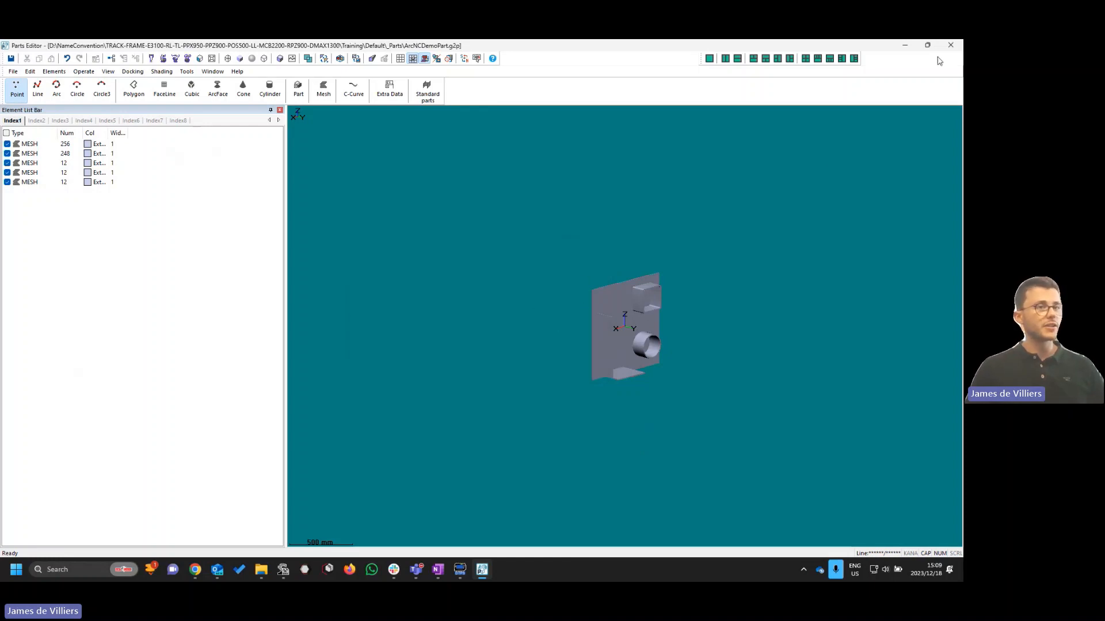
pyautogui.click(950, 45)
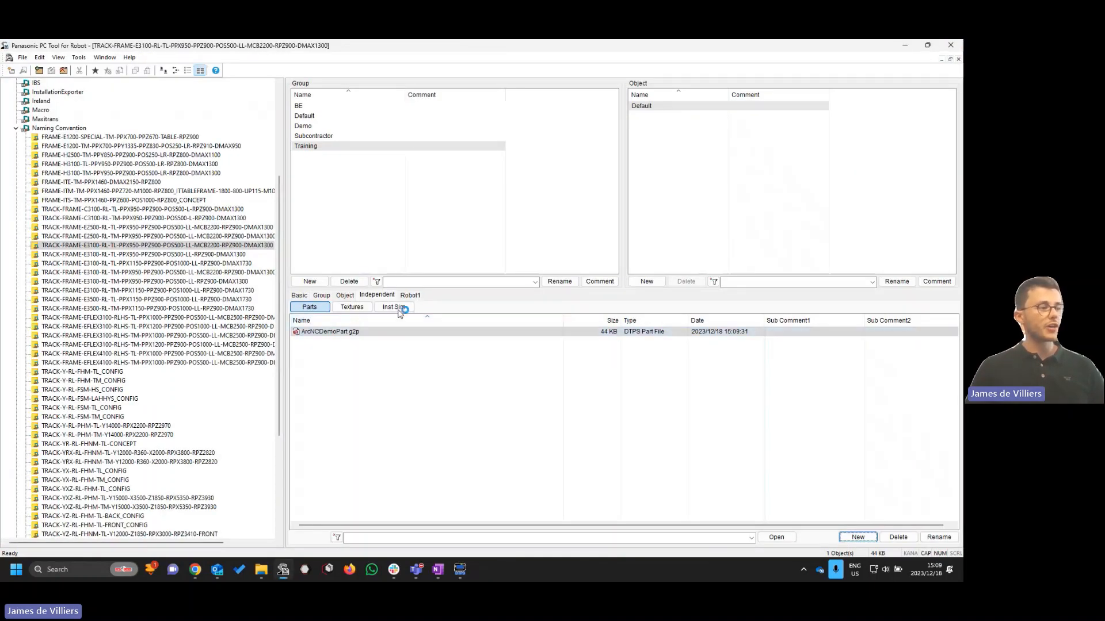
pyautogui.click(411, 295)
# Switch to the open program in DTPS3 and open the Work settings for its 3D view
pyautogui.click(460, 570)
pyautogui.click(514, 514)
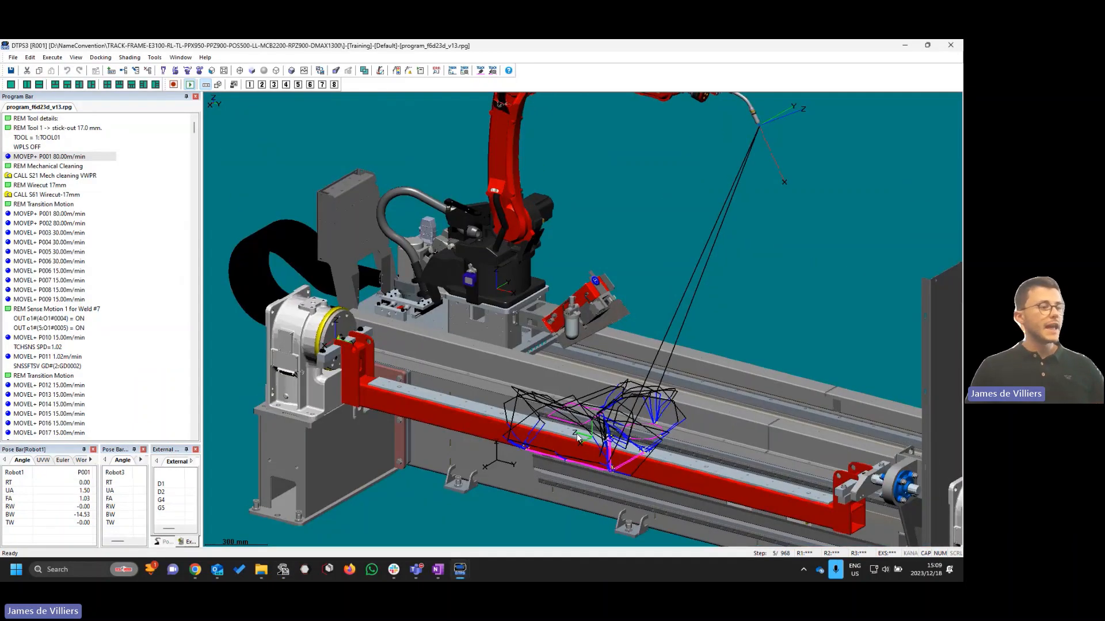
pyautogui.scroll(-3, 578, 438)
pyautogui.rightClick(450, 292)
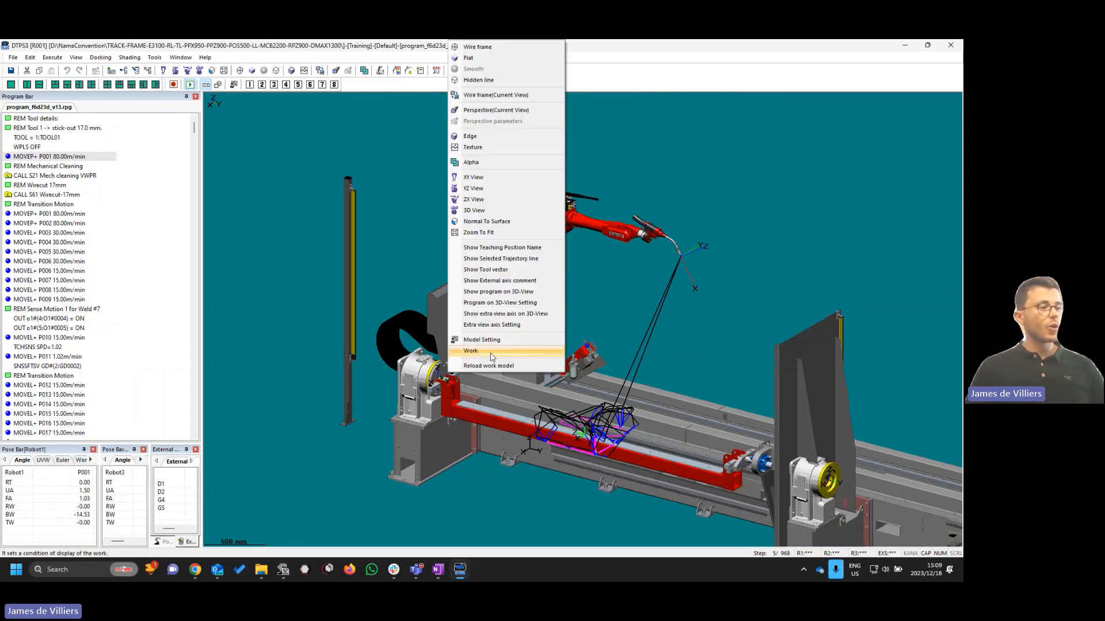
pyautogui.click(471, 351)
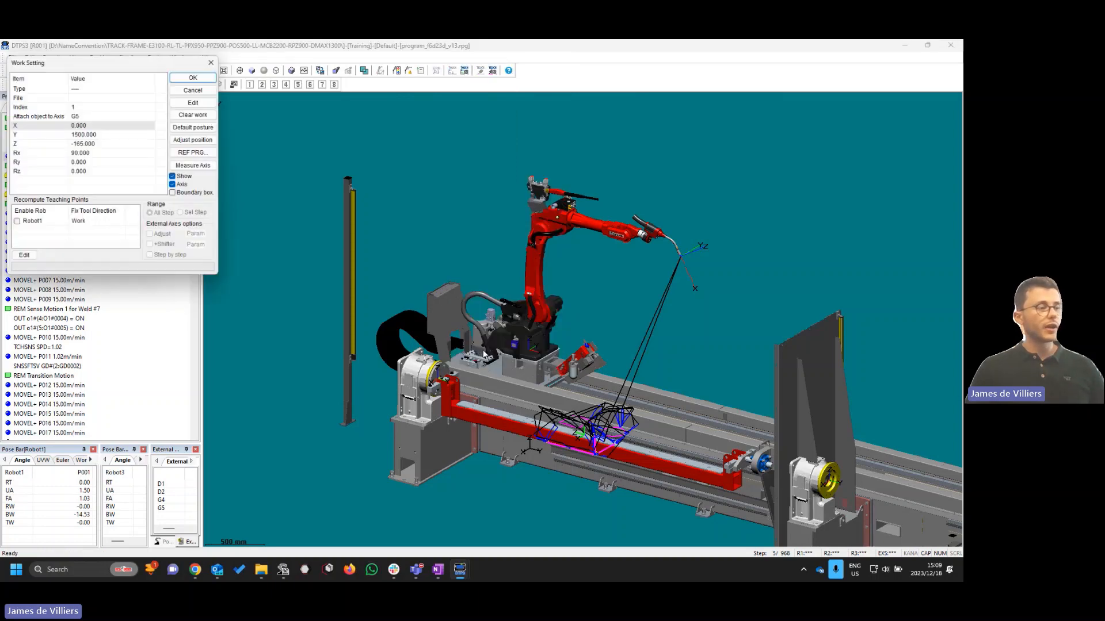
# Review the work's X, Y and Z position and its Rx, Ry and Rz rotation values
pyautogui.click(86, 135)
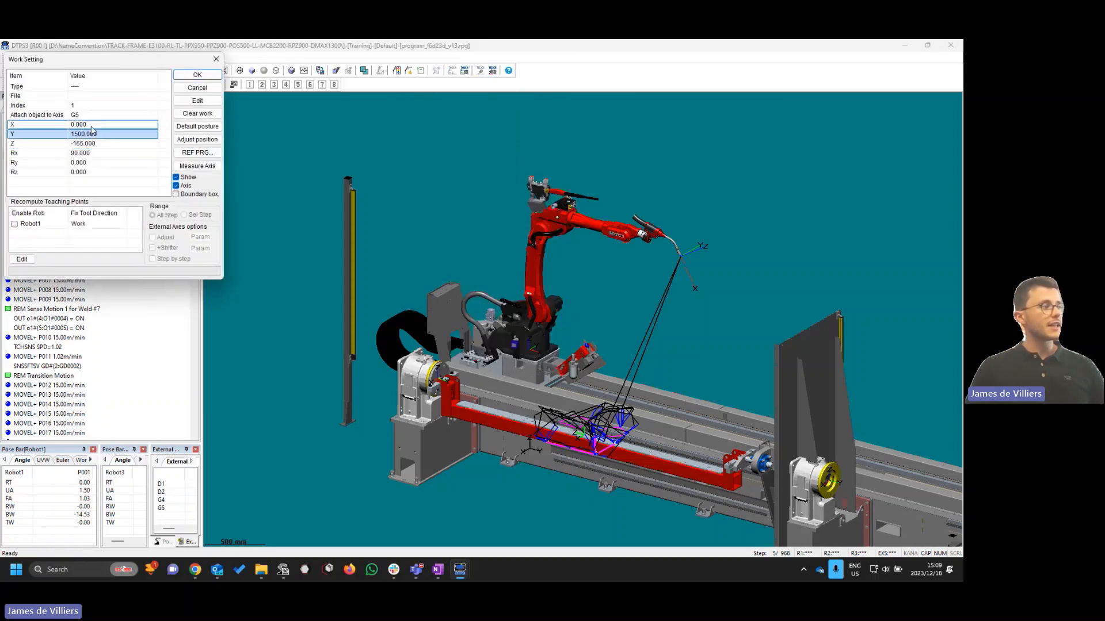
pyautogui.click(86, 127)
pyautogui.click(89, 135)
pyautogui.click(95, 144)
pyautogui.click(96, 153)
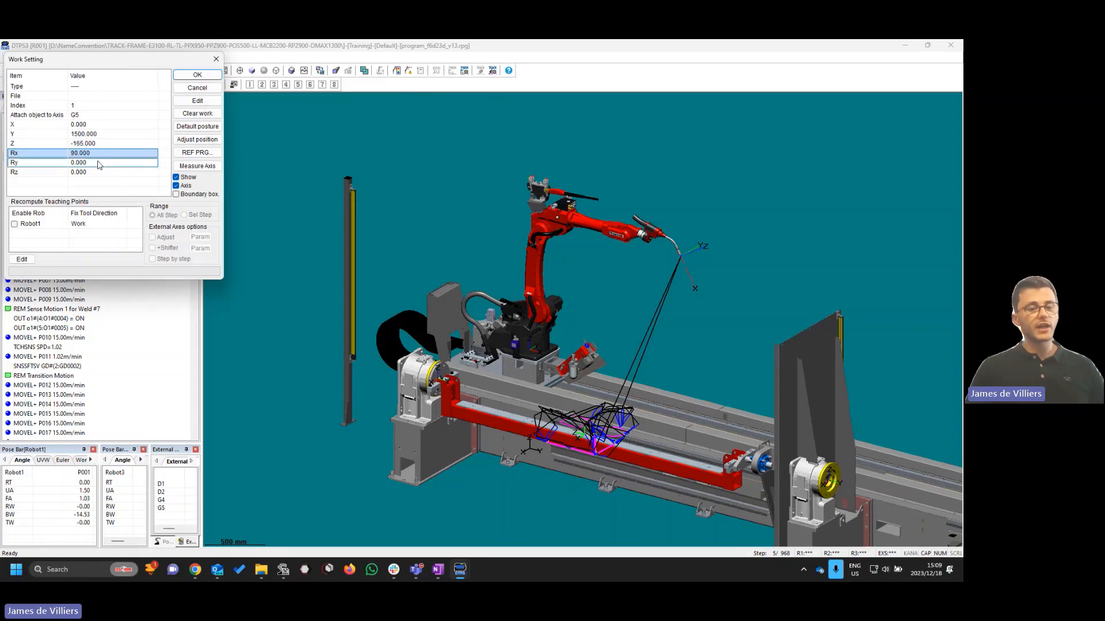
pyautogui.click(97, 163)
pyautogui.click(97, 173)
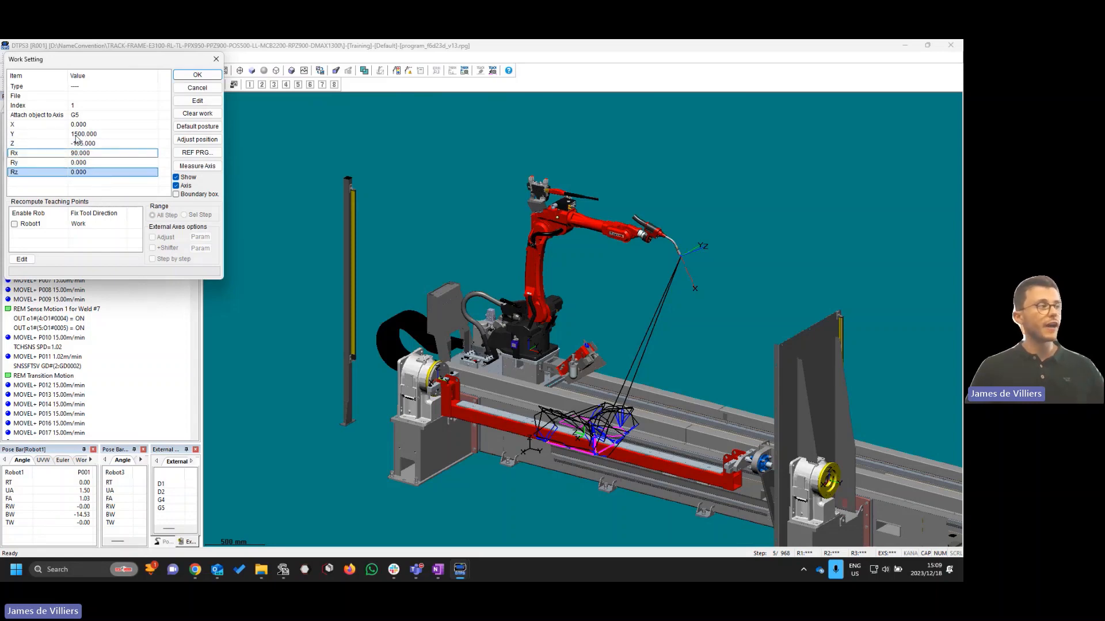
# Assign the independent part ArcNCDemoPart as the work file, apply the setting and inspect its placement on the beam
pyautogui.click(90, 96)
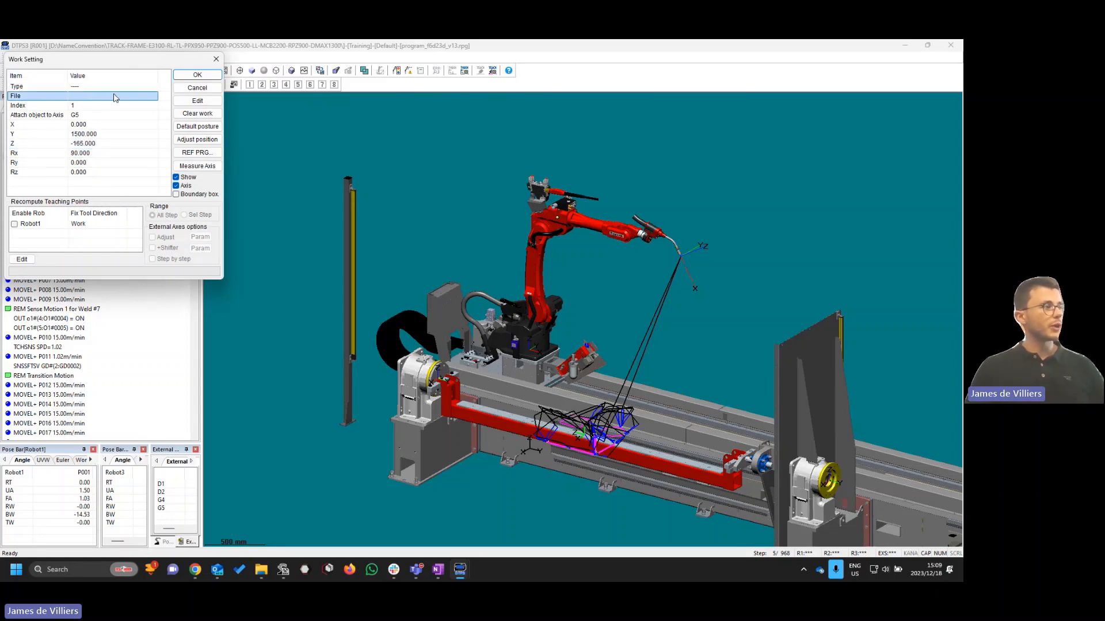
pyautogui.click(198, 100)
pyautogui.click(193, 229)
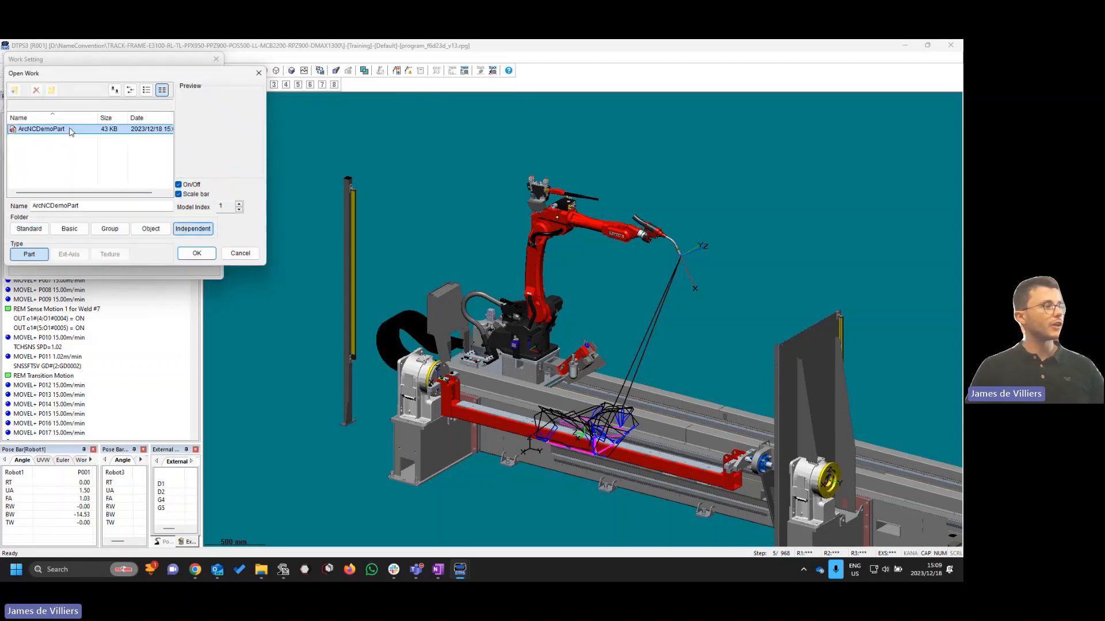
pyautogui.click(184, 252)
pyautogui.click(187, 77)
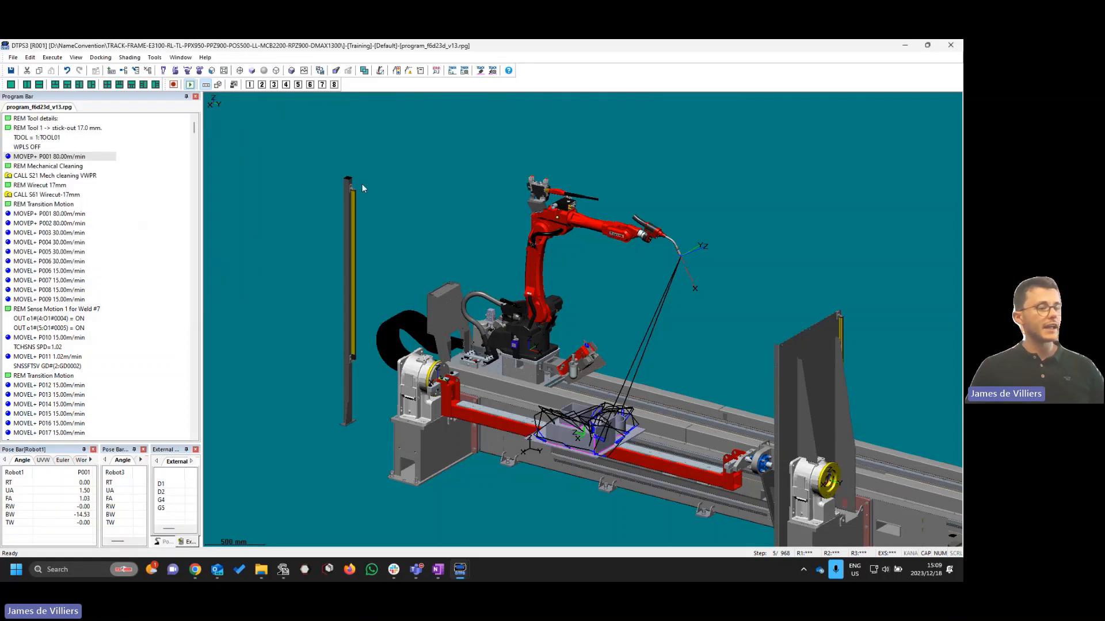
pyautogui.scroll(2, 607, 441)
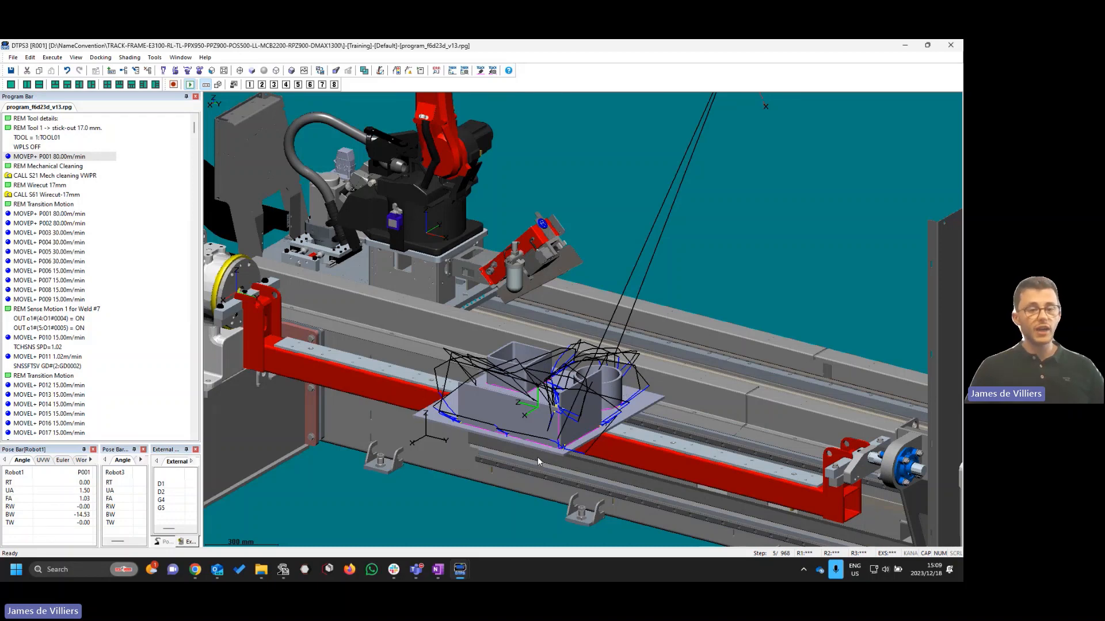
pyautogui.moveTo(510, 436); pyautogui.dragTo(592, 431, button='middle')
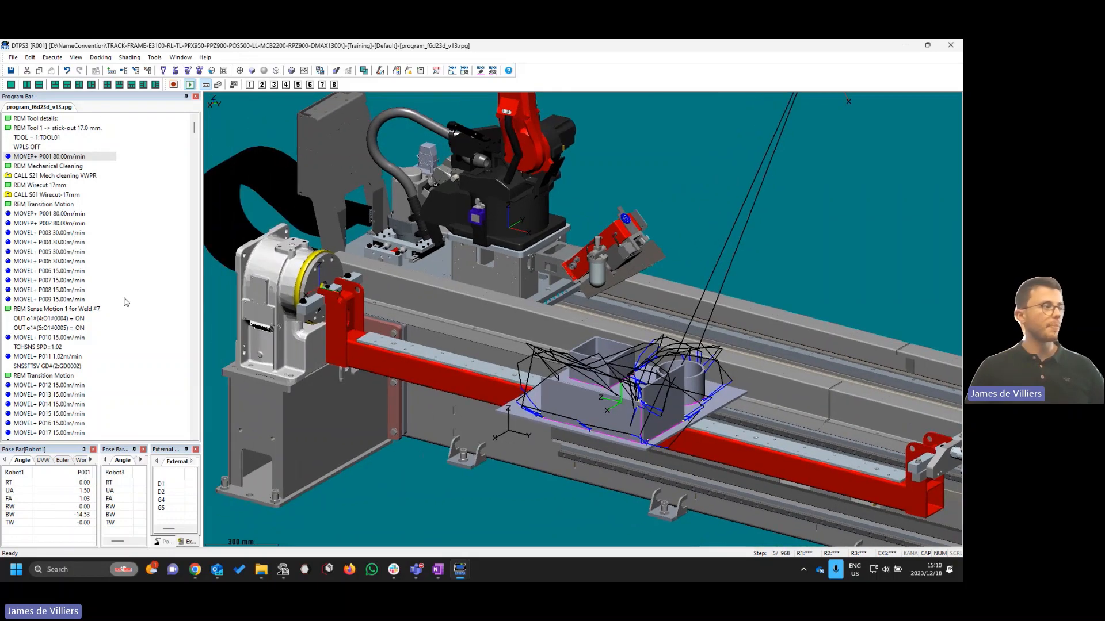
# Examine the program's opening lines, from home position P001 through the S21 cleaning and S61 wirecut calls to point P004
pyautogui.moveTo(195, 132)
pyautogui.mouseDown()
pyautogui.moveTo(206, 410)
pyautogui.moveTo(196, 128)
pyautogui.mouseUp()
pyautogui.click(72, 175)
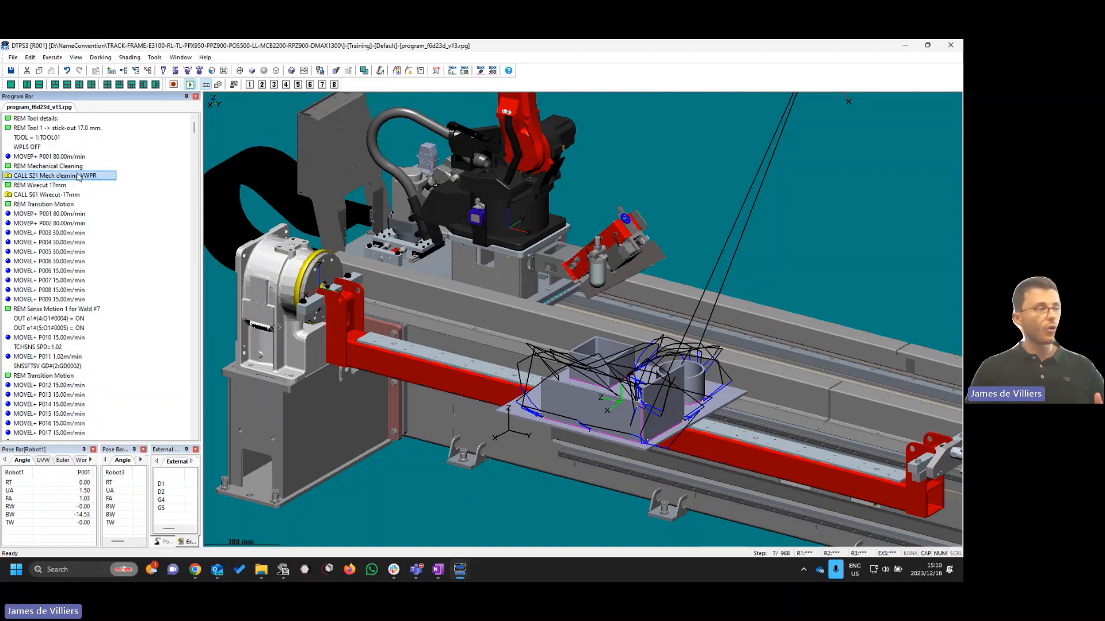
pyautogui.click(76, 196)
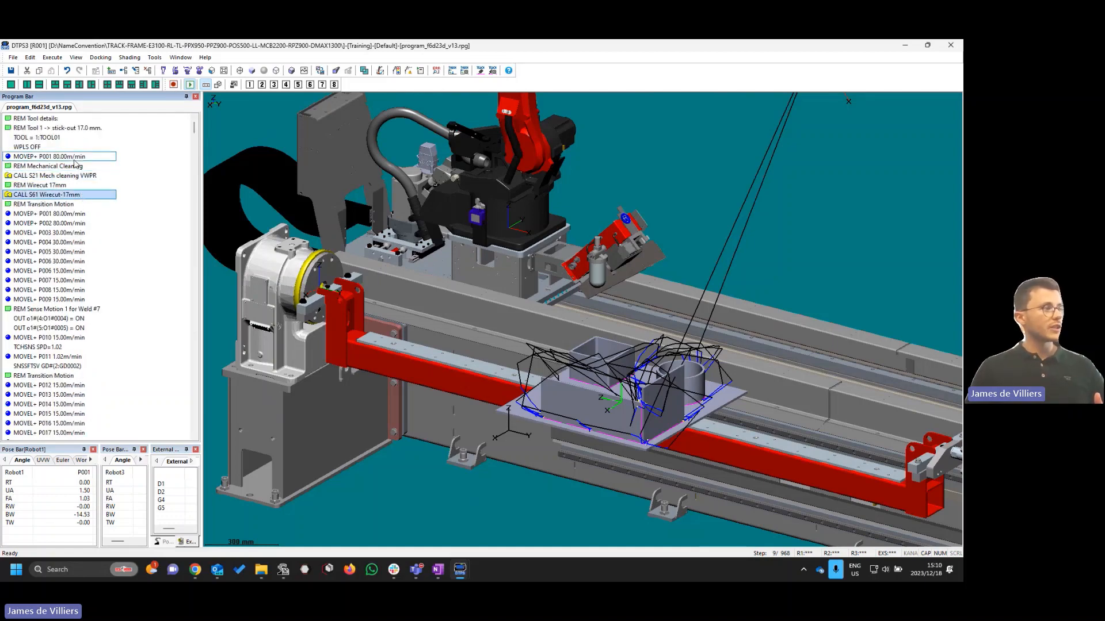
pyautogui.click(71, 157)
pyautogui.scroll(-2, 442, 284)
pyautogui.click(72, 175)
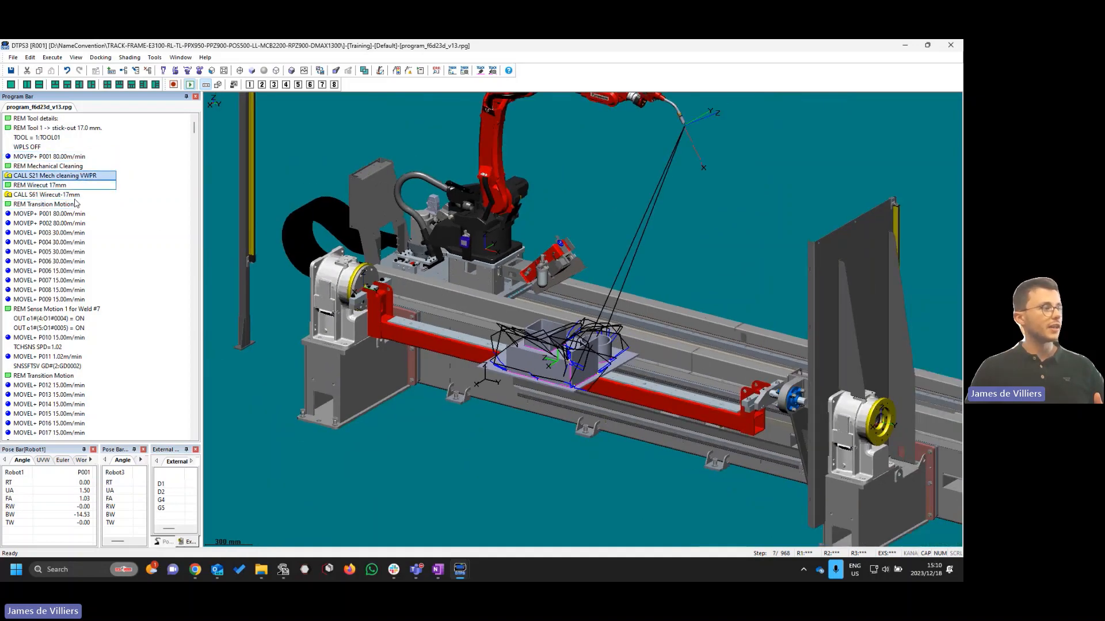
pyautogui.click(77, 196)
pyautogui.click(75, 213)
pyautogui.click(75, 223)
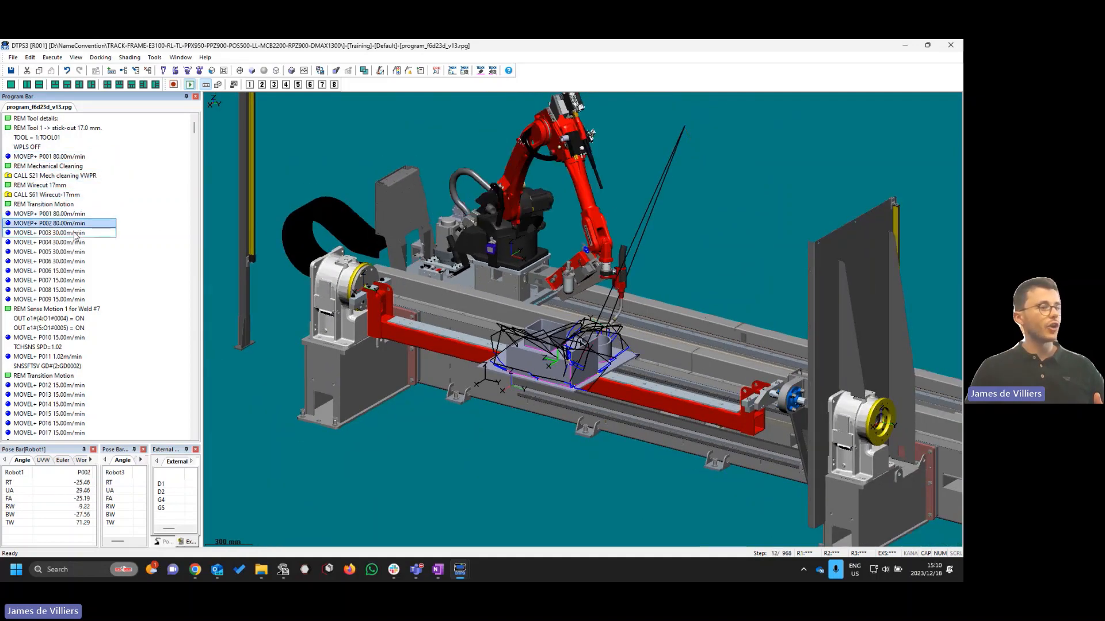
pyautogui.click(74, 242)
# Go through the program's final moves at points P625, P626 and home position P001 to check the robot poses
pyautogui.scroll(-6, 73, 266)
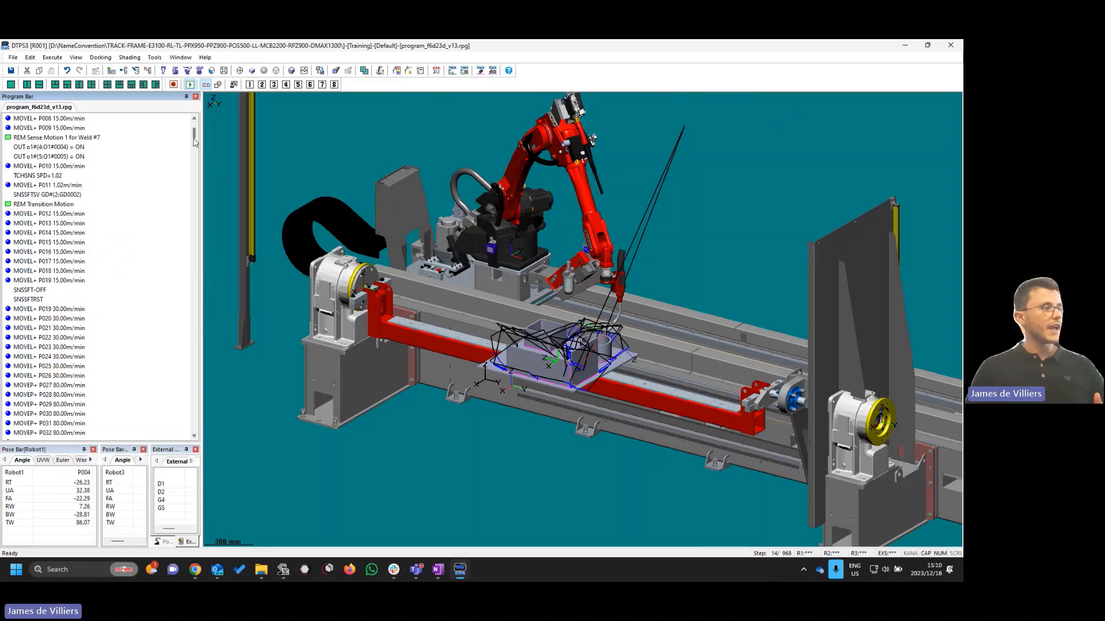
pyautogui.moveTo(194, 138); pyautogui.dragTo(161, 433)
pyautogui.click(81, 414)
pyautogui.click(74, 423)
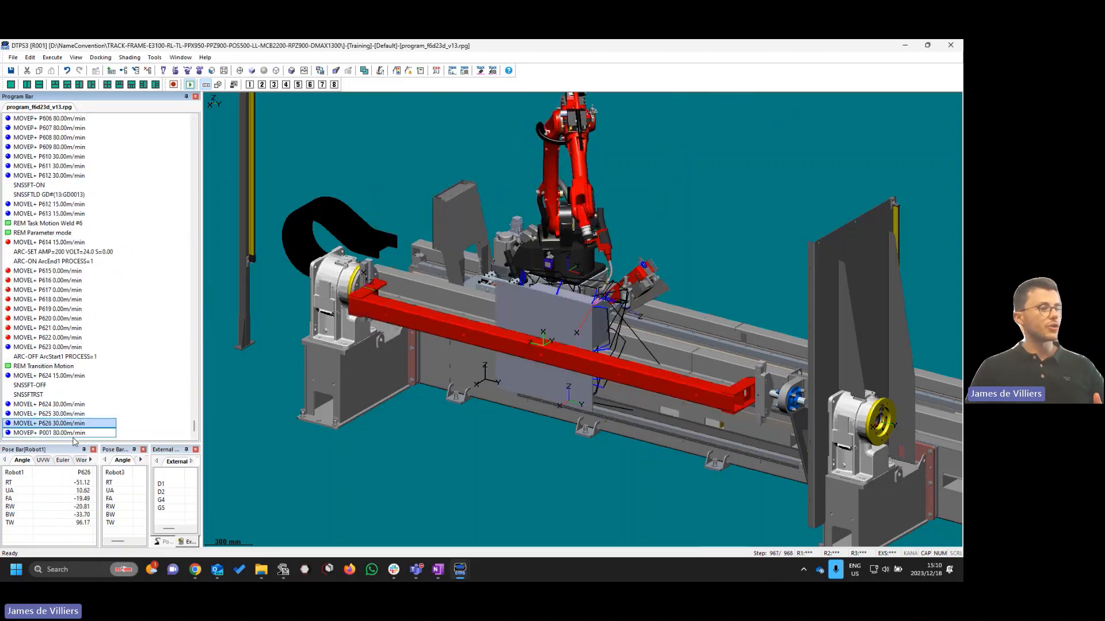
pyautogui.click(76, 435)
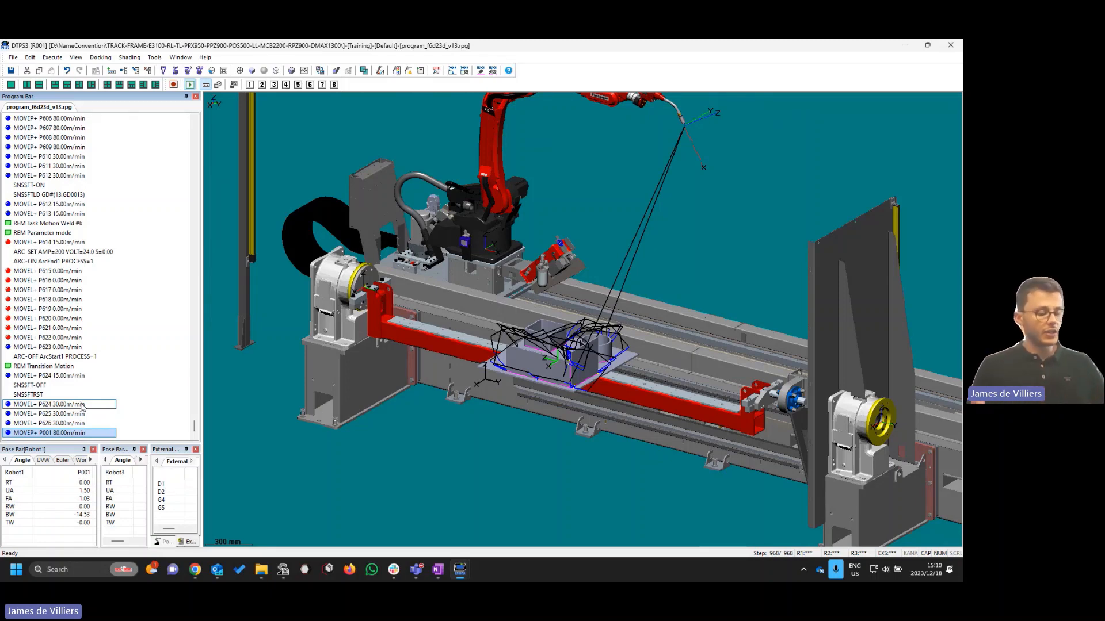
# Run a continuous simulation of program lines 1 to 968, restarting it with the interpolation division set to 2
pyautogui.hotkey('ctrl', 'a')
pyautogui.press('F5')
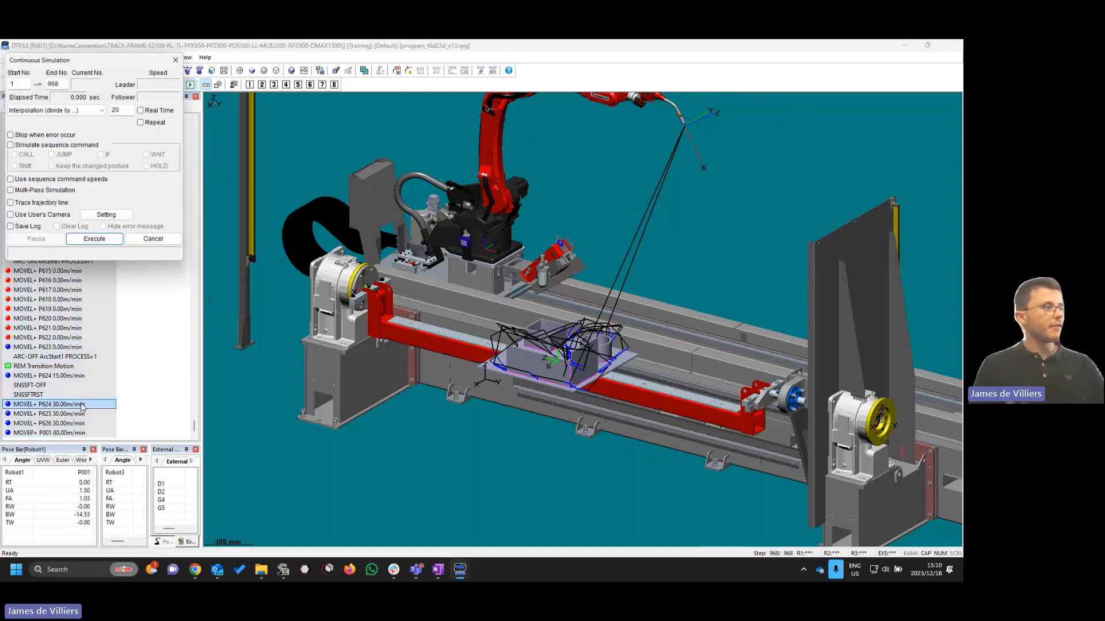
pyautogui.press('Return')
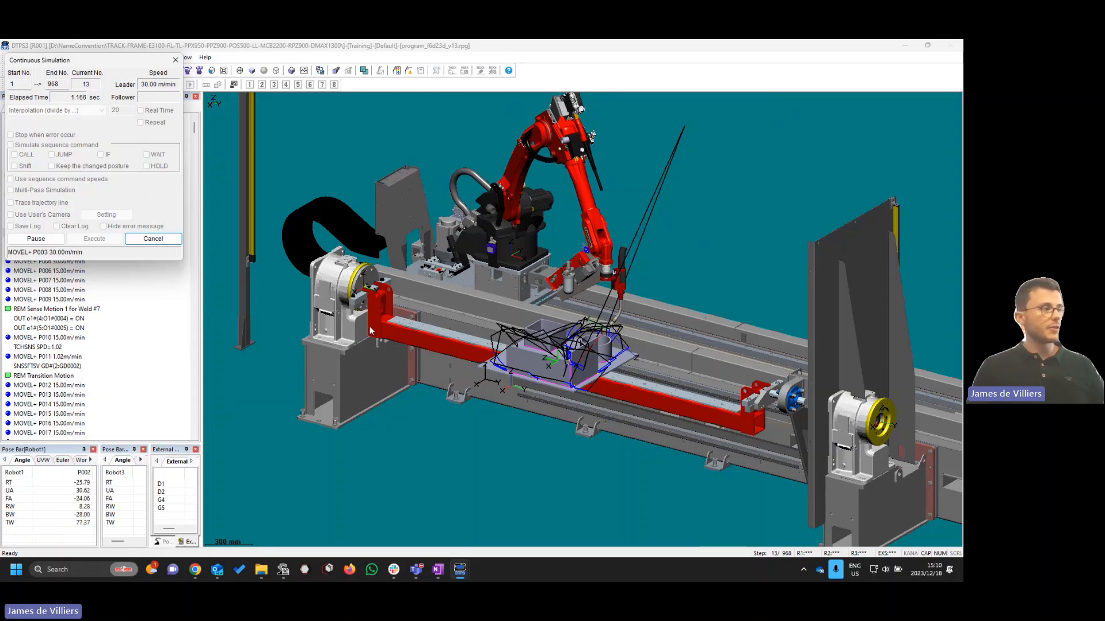
pyautogui.click(153, 238)
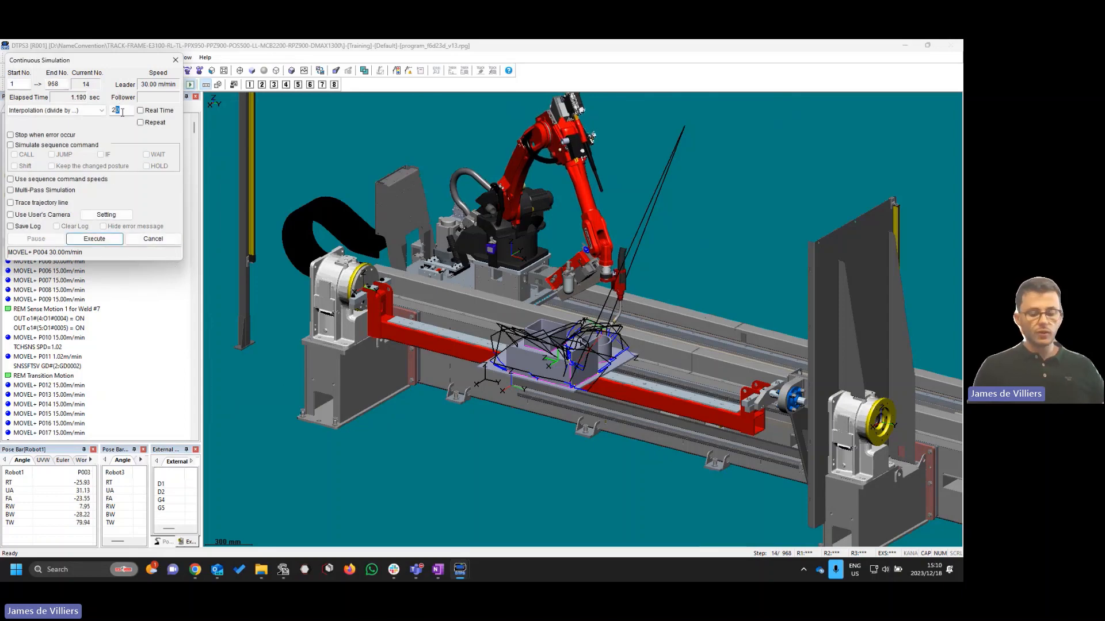
pyautogui.press('BackSpace')
pyautogui.click(94, 239)
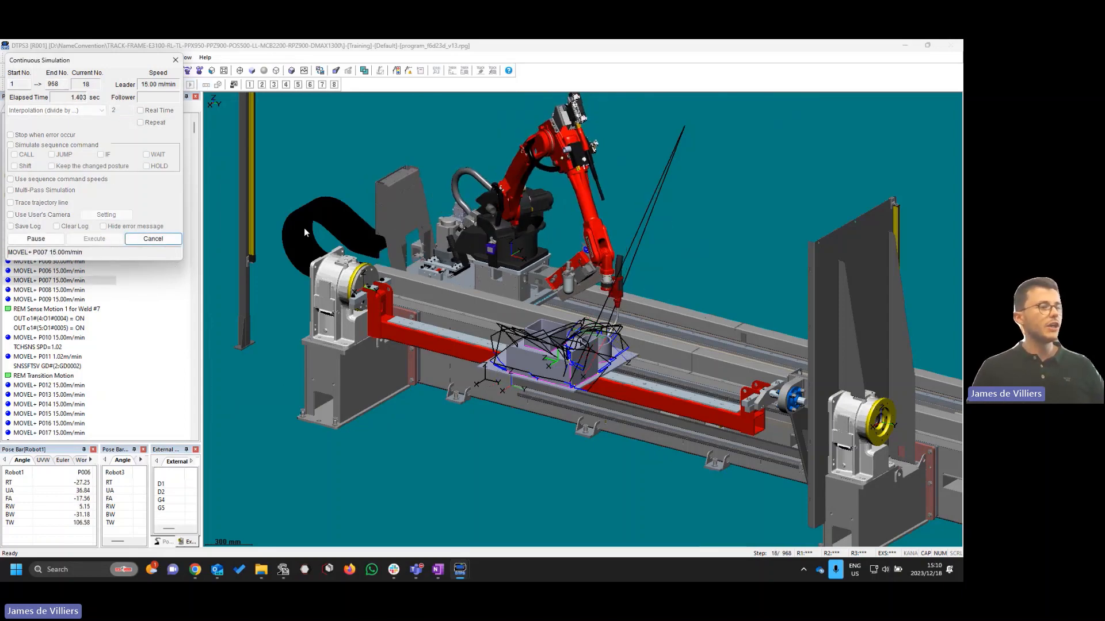
# Inspect the robot and the demo part from a changed viewpoint while the continuous simulation runs
pyautogui.scroll(2, 447, 306)
pyautogui.moveTo(447, 307); pyautogui.dragTo(488, 367, button='middle')
pyautogui.scroll(-1, 489, 367)
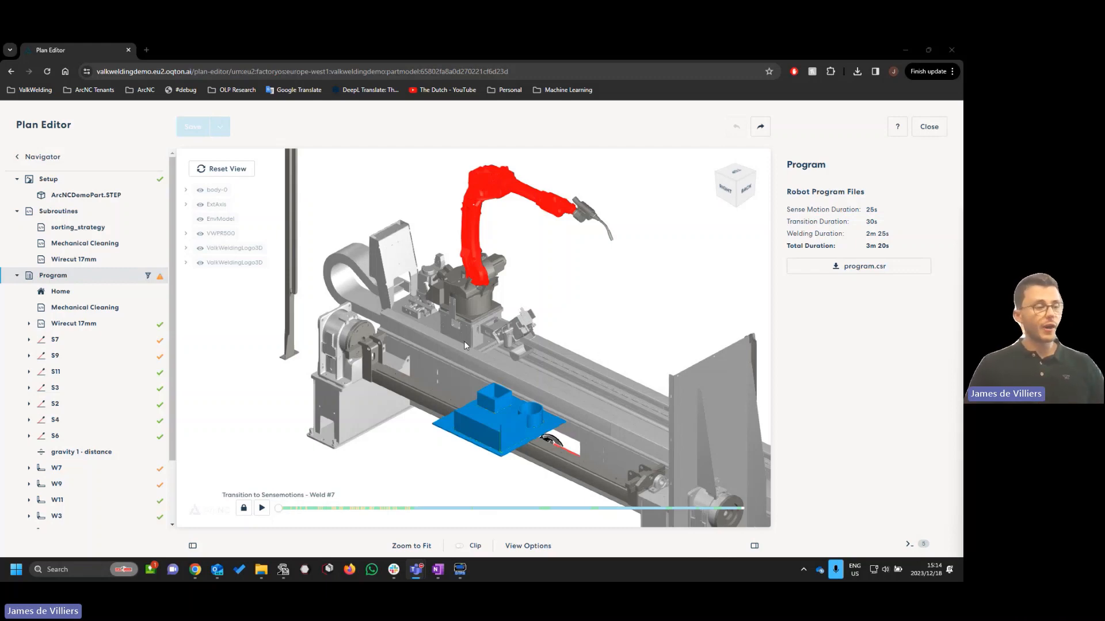
# Switch to the other DTPS3 window and compare the conditions of the Brackets and Main Parameter entries in the DTPSUserDay2023 welding table
pyautogui.moveTo(462, 570)
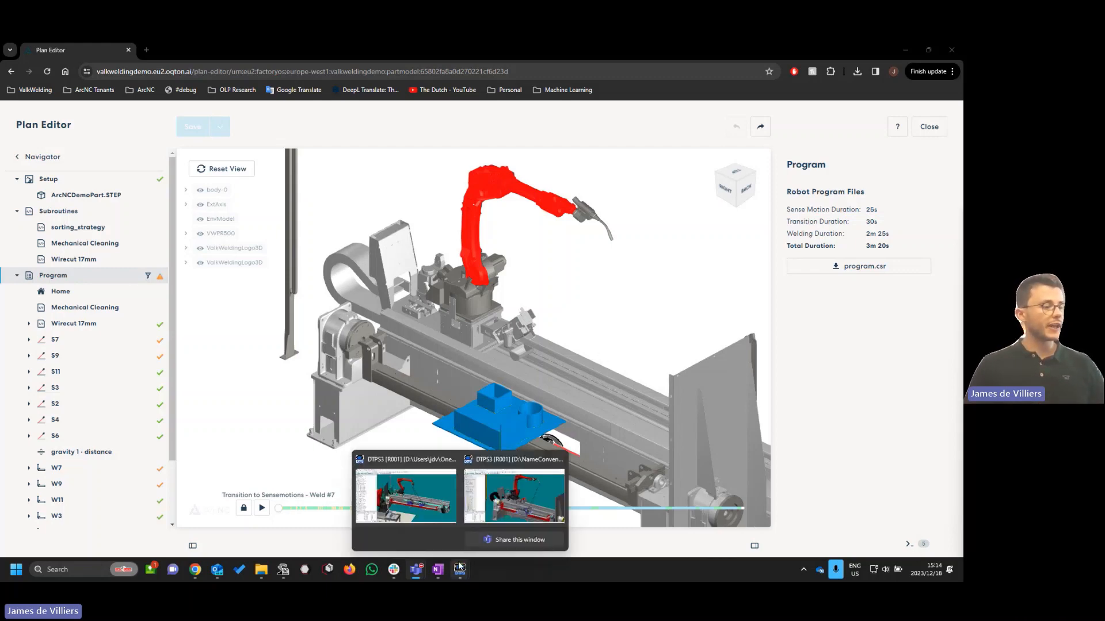
pyautogui.click(424, 487)
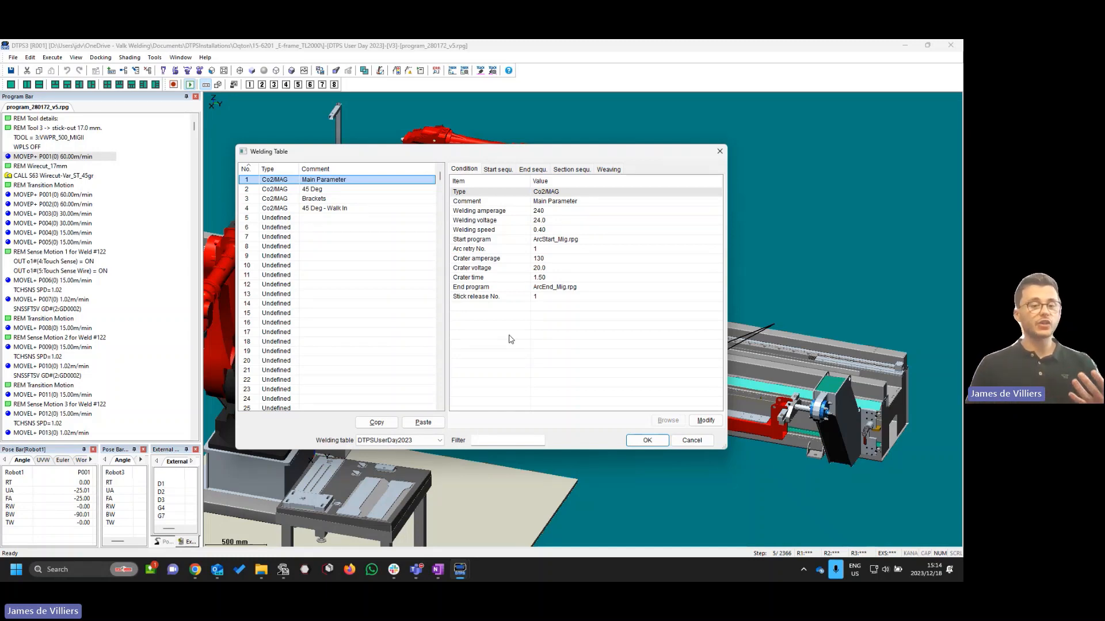
pyautogui.click(300, 208)
pyautogui.click(299, 198)
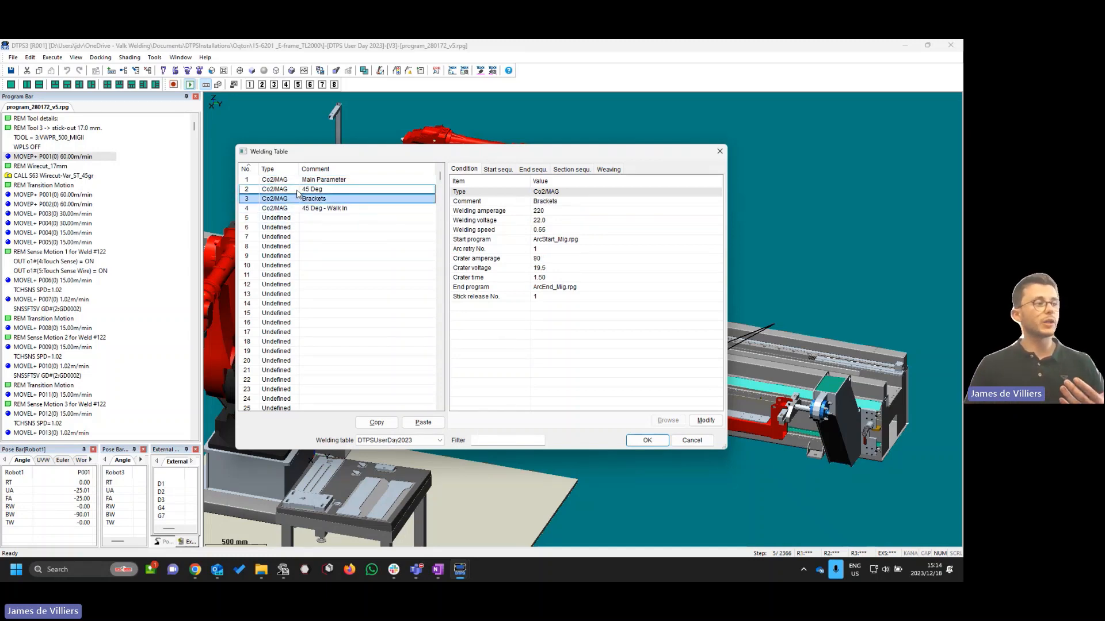
pyautogui.click(300, 179)
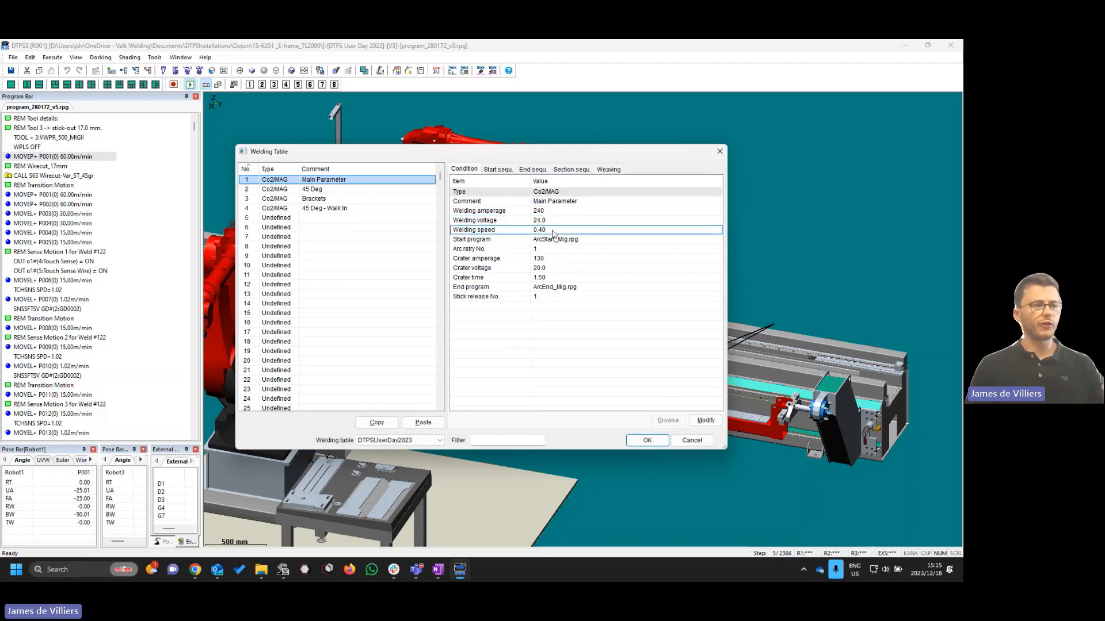
# Review the Main Parameter entry's weaving pattern, section sequence and end sequence, and return to its welding conditions
pyautogui.click(607, 170)
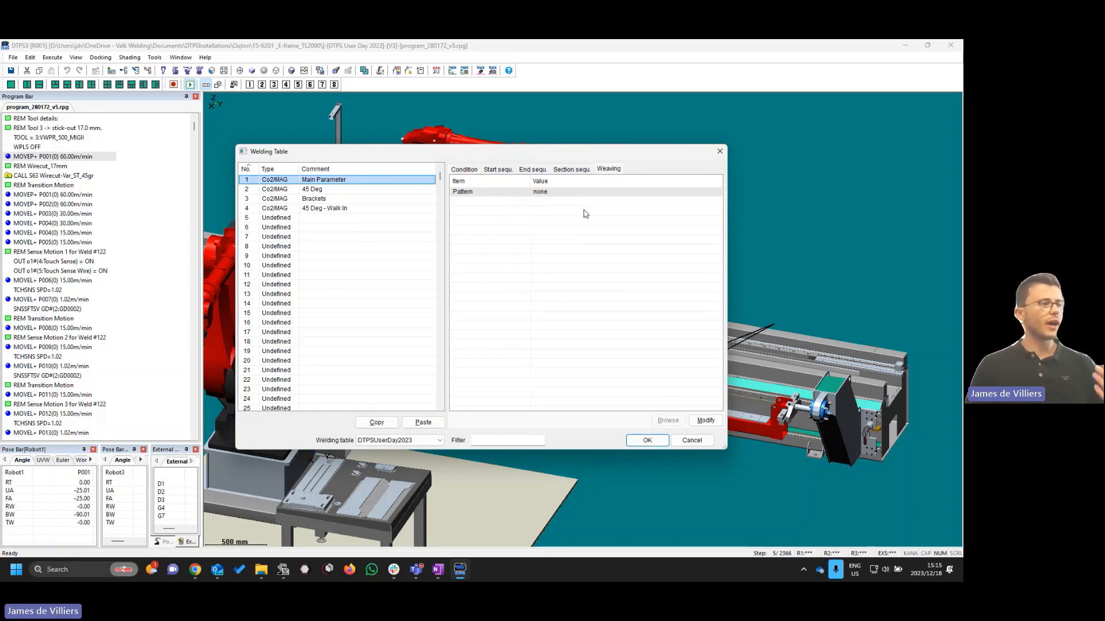
pyautogui.click(570, 170)
pyautogui.click(630, 349)
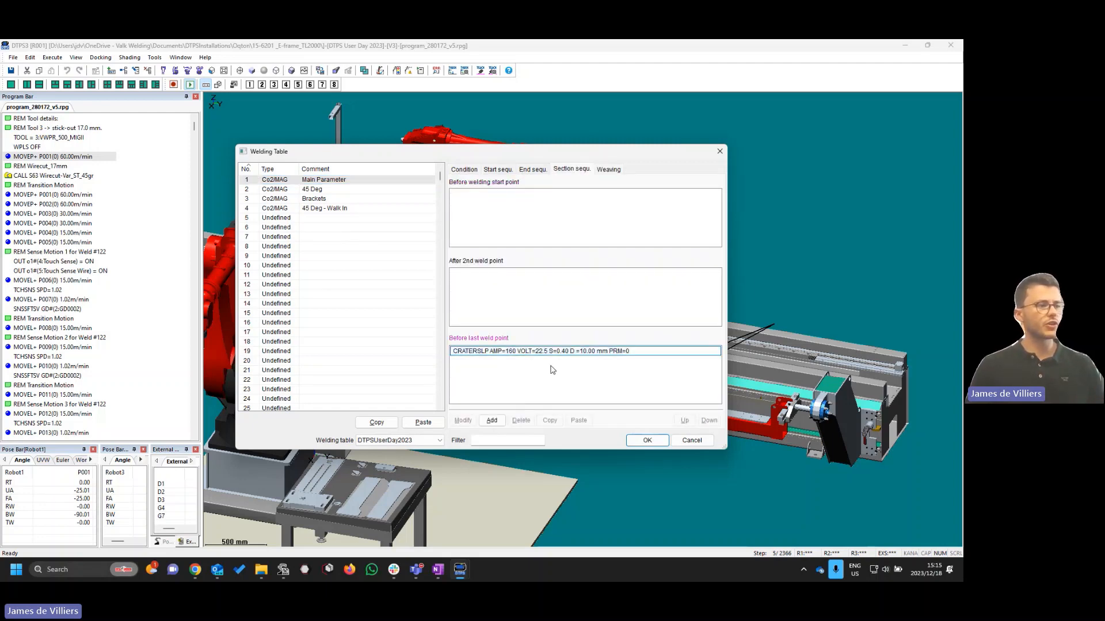
pyautogui.click(533, 170)
pyautogui.click(465, 170)
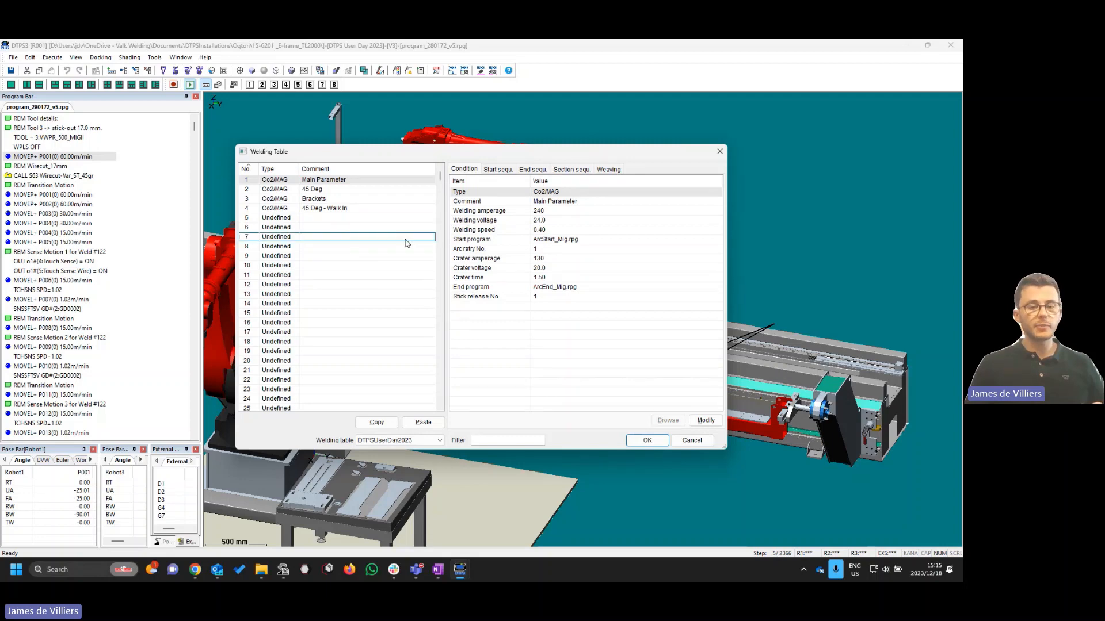
# Switch to the Plan Editor in Chrome and set the setup's post processor power source to Panasonic
pyautogui.hotkey('alt', 'Tab')
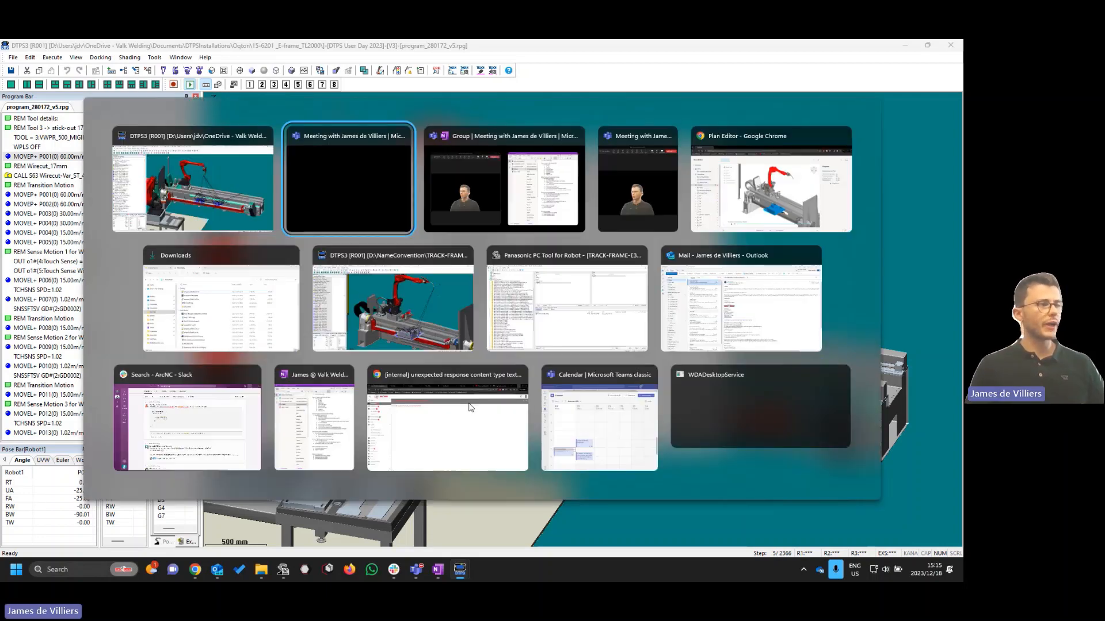
pyautogui.hotkey('alt', 'Tab')
pyautogui.hotkey('alt', 'Tab')
pyautogui.hotkey('alt', 'Tab')
pyautogui.hotkey('alt', 'Tab')
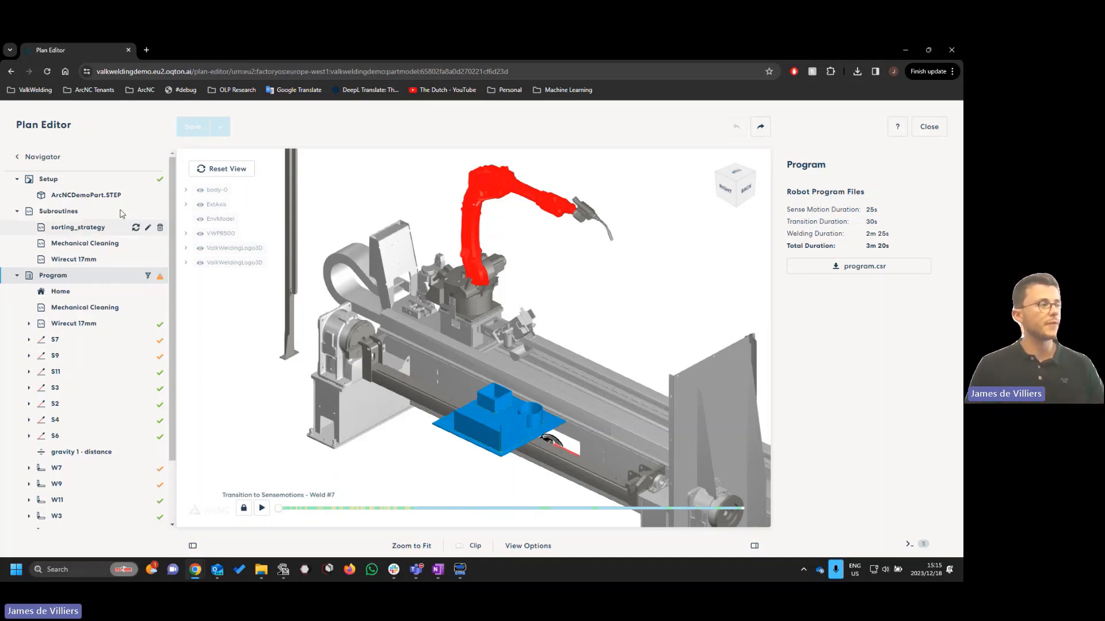
pyautogui.click(73, 187)
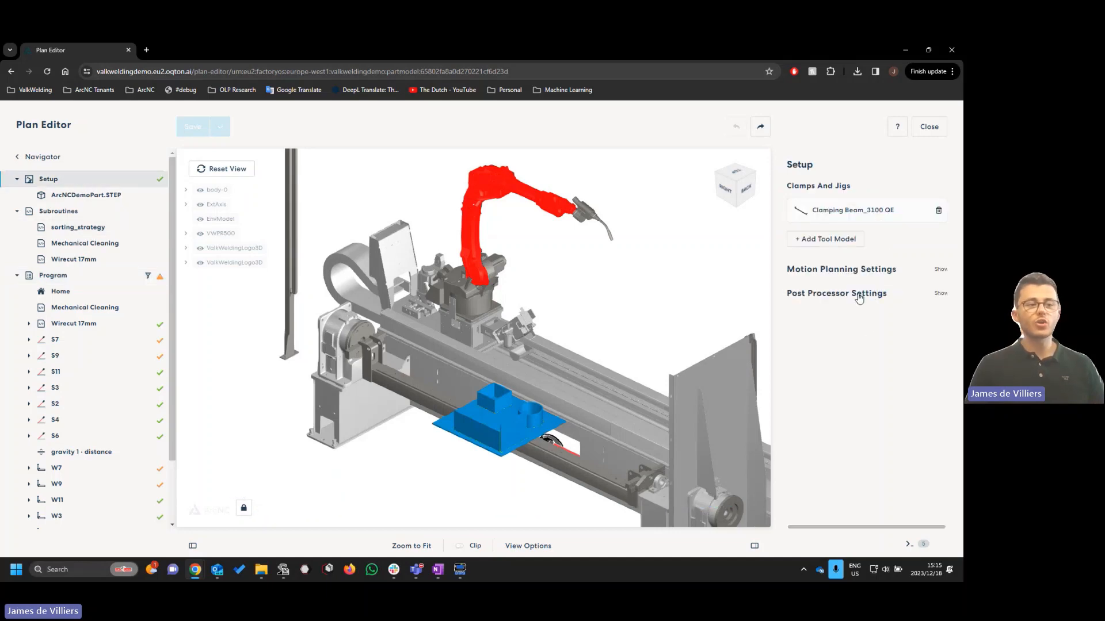
pyautogui.click(902, 304)
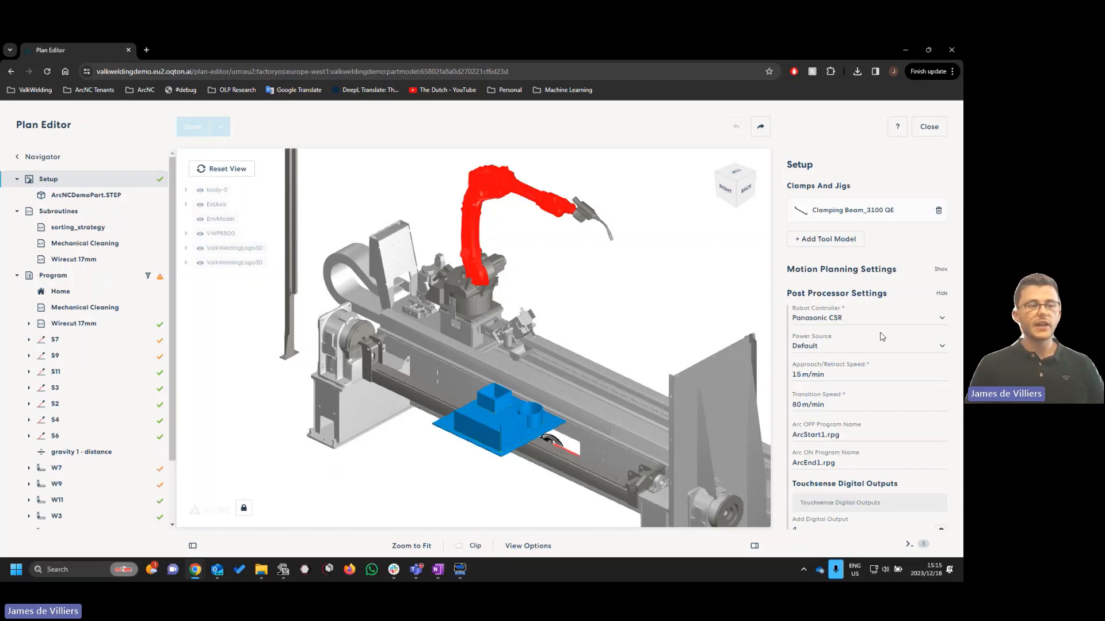
pyautogui.scroll(-1, 886, 426)
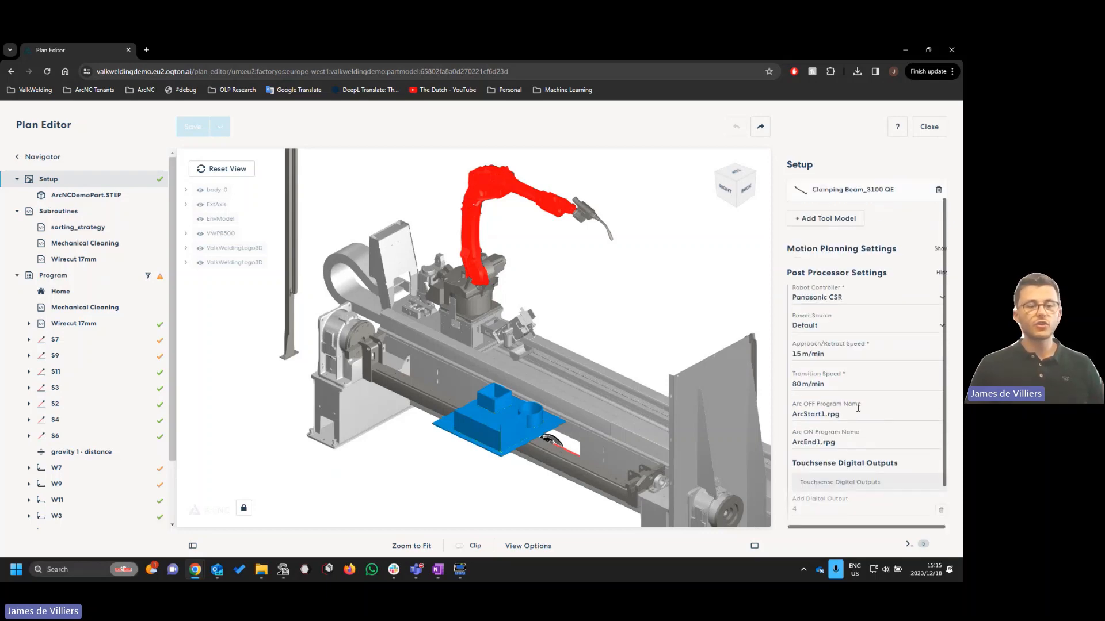
pyautogui.click(820, 327)
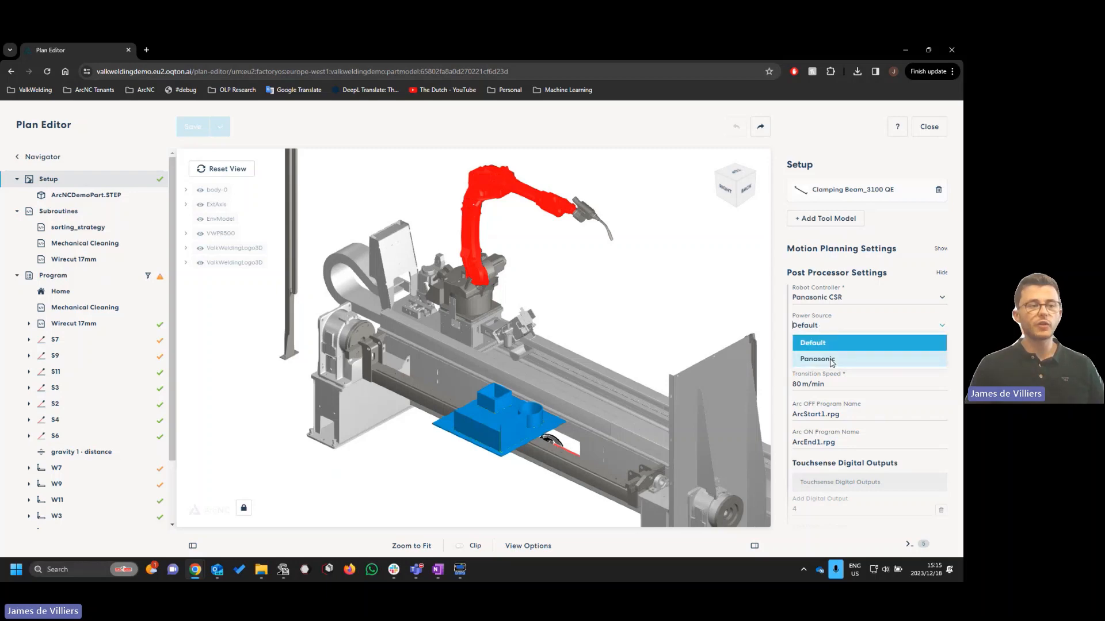
pyautogui.click(831, 362)
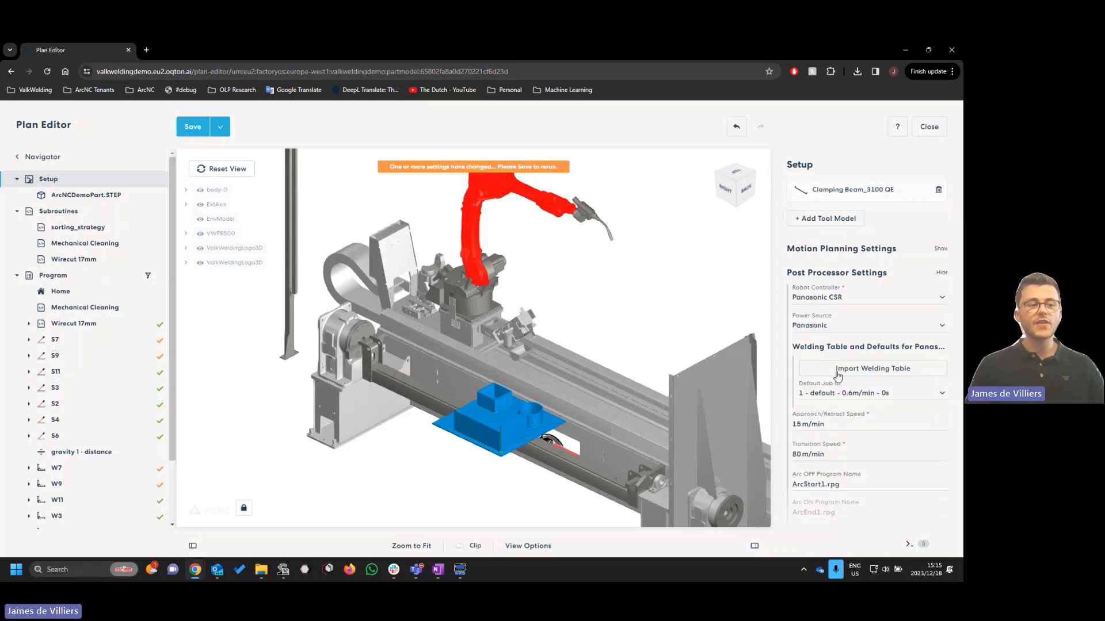
# Import the welding table file WeldCond_DTPSUserDay2023V2_columns.csv into the post processor settings
pyautogui.click(874, 371)
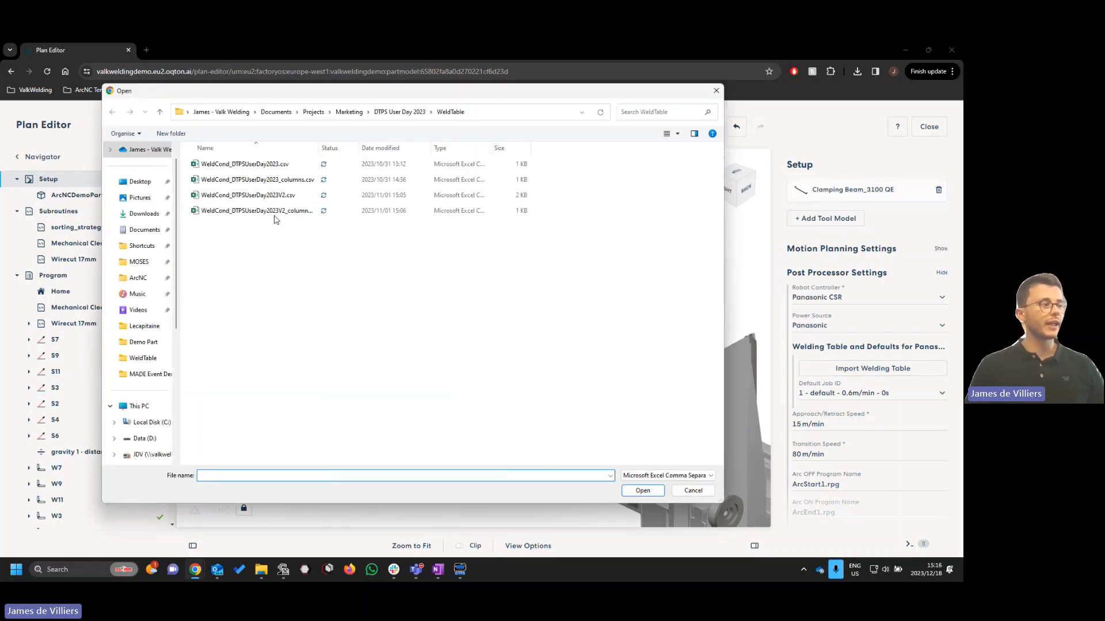
pyautogui.click(282, 213)
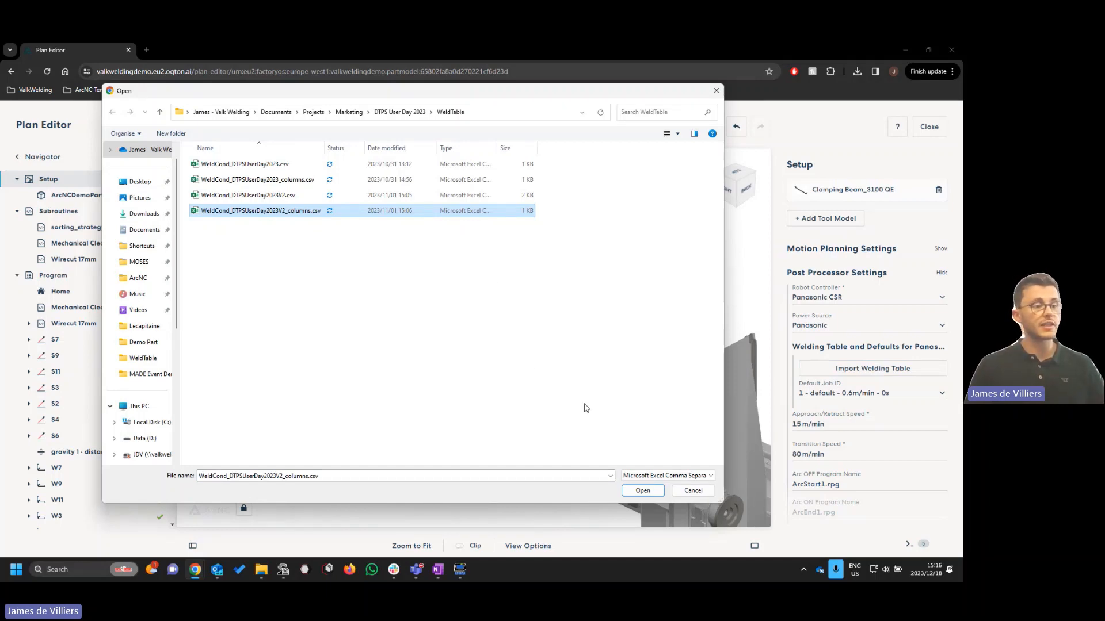
pyautogui.click(642, 490)
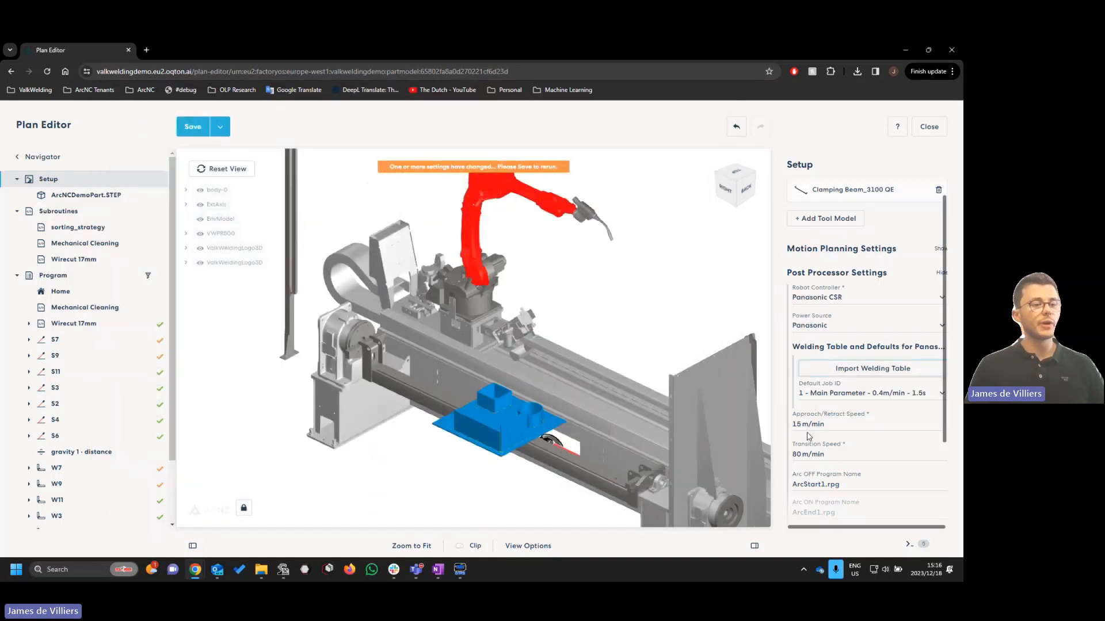
# Compare the default job ID options in the Plan Editor with the welding table entries in DTPS3
pyautogui.click(842, 394)
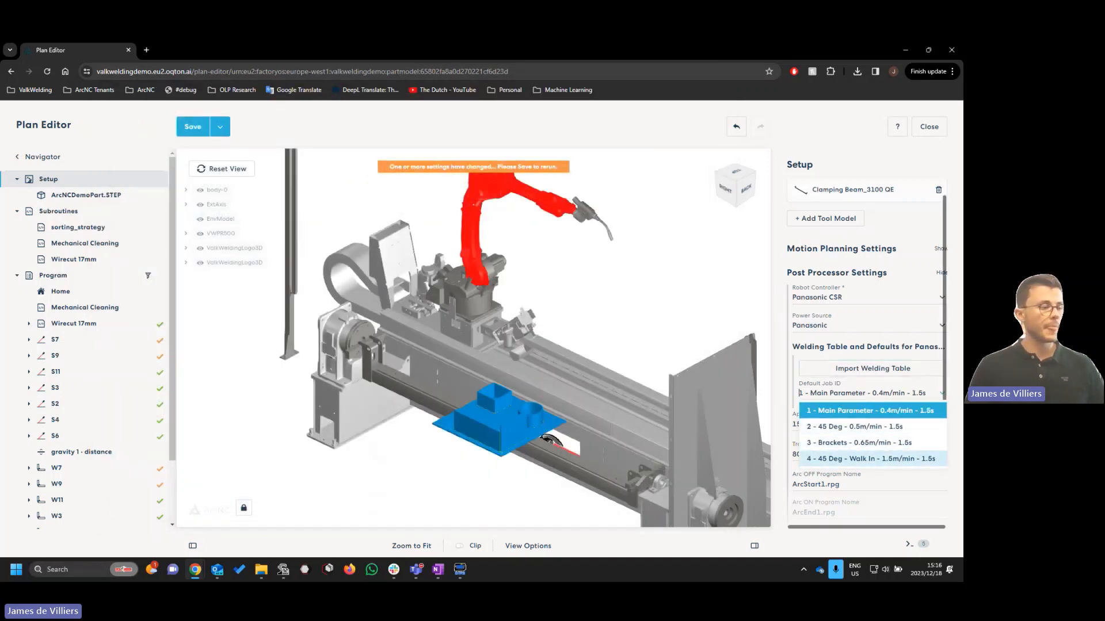
pyautogui.click(460, 569)
pyautogui.click(518, 489)
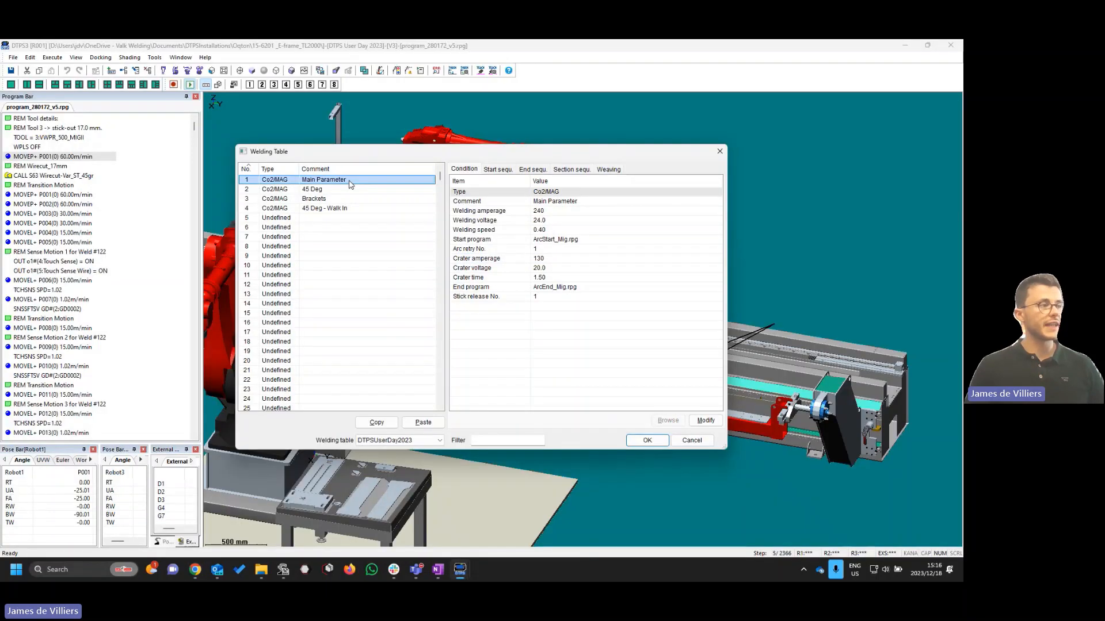
pyautogui.hotkey('alt', 'Tab')
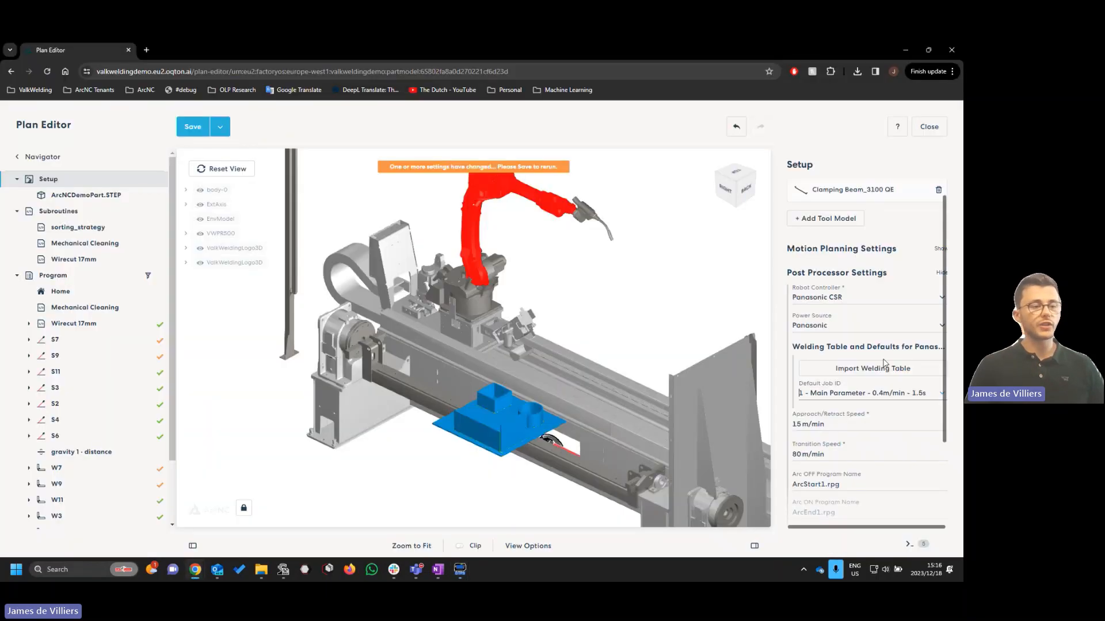
pyautogui.click(870, 399)
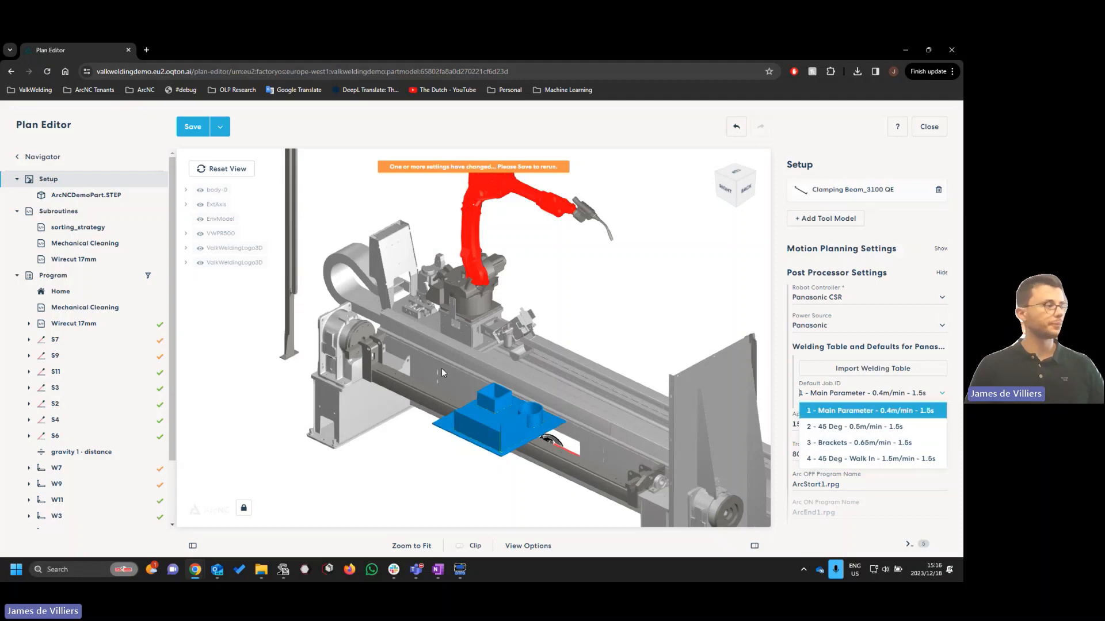
# Look through the job ID options in the process settings of weld W7
pyautogui.scroll(-1, 97, 408)
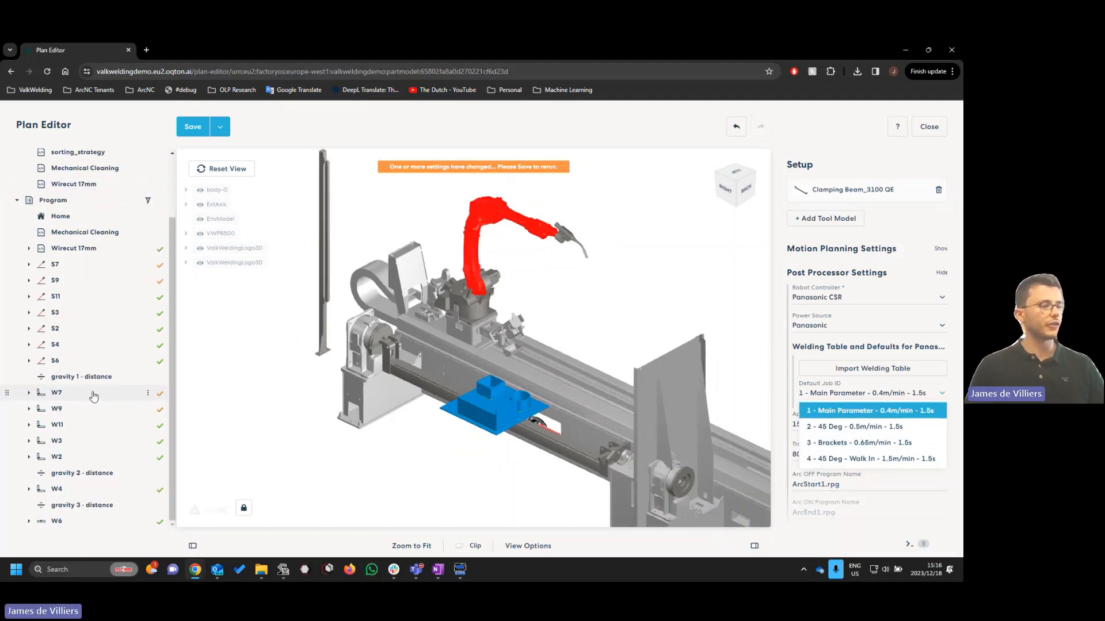
pyautogui.click(94, 397)
pyautogui.click(872, 189)
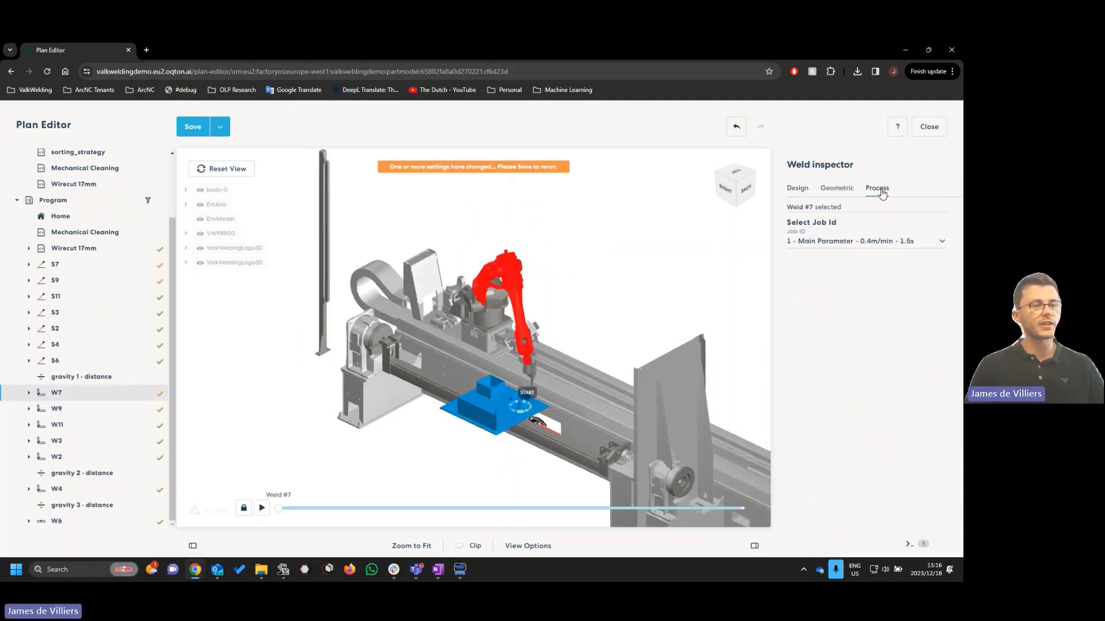
pyautogui.click(867, 244)
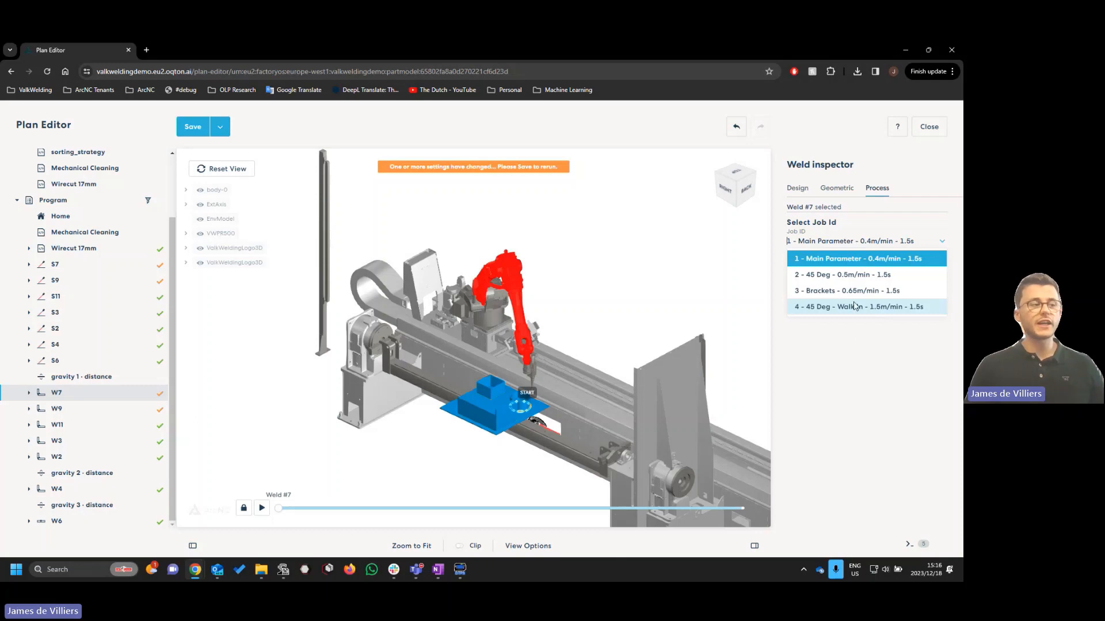
# Select all welds from W7 through W6 and assign them job ID 1 - Main Parameter
pyautogui.moveTo(386, 309); pyautogui.dragTo(586, 461)
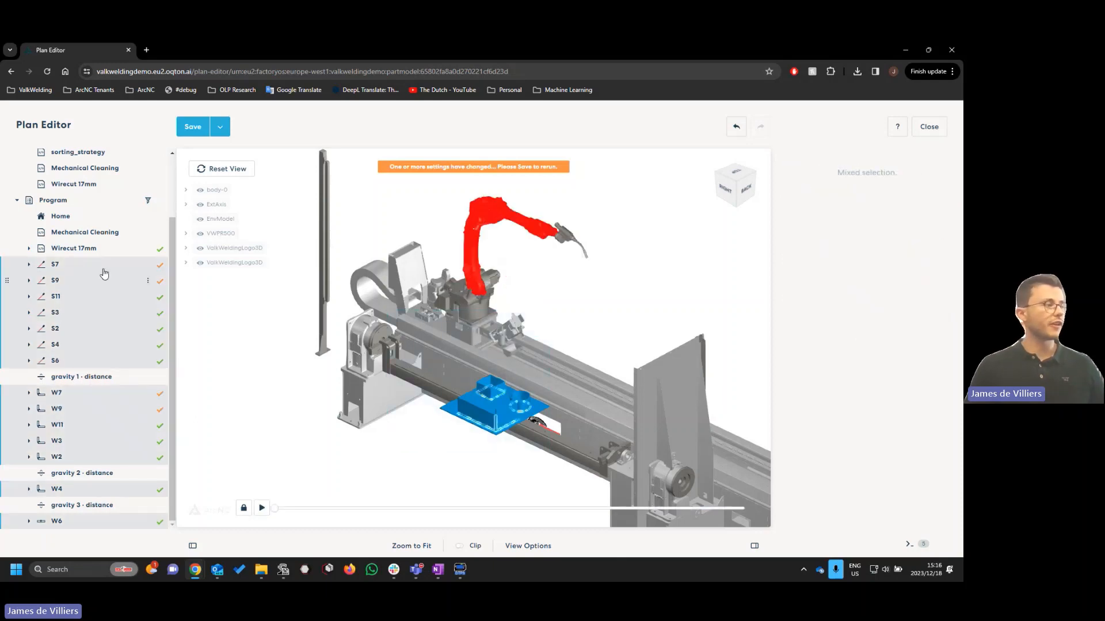
pyautogui.click(92, 396)
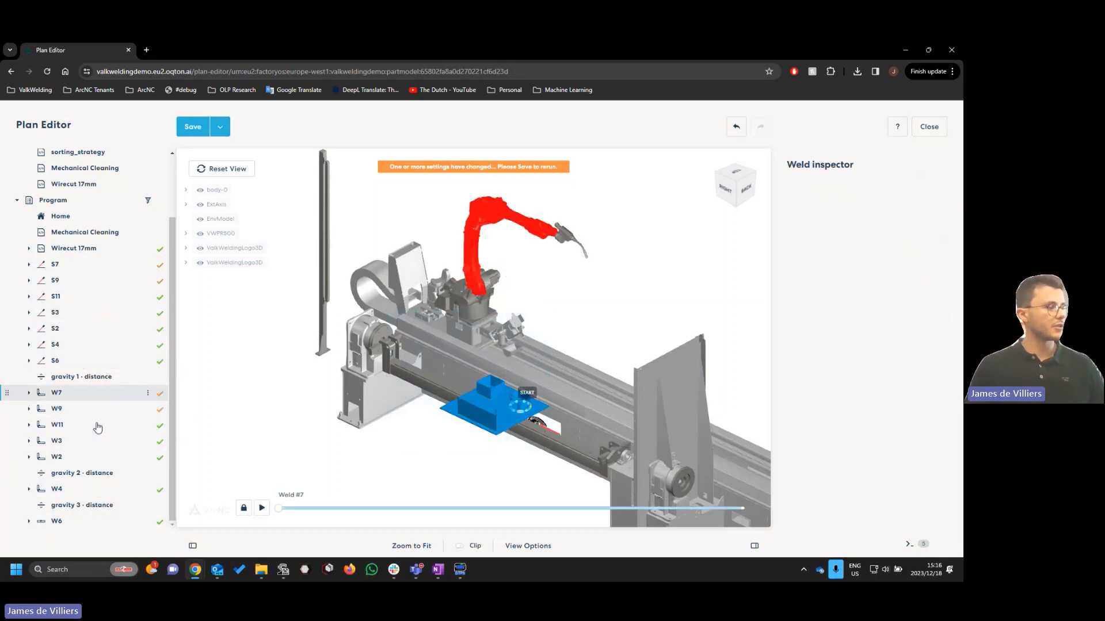
pyautogui.keyDown('shift'); pyautogui.click(99, 521); pyautogui.keyUp('shift')
pyautogui.click(878, 188)
pyautogui.click(866, 241)
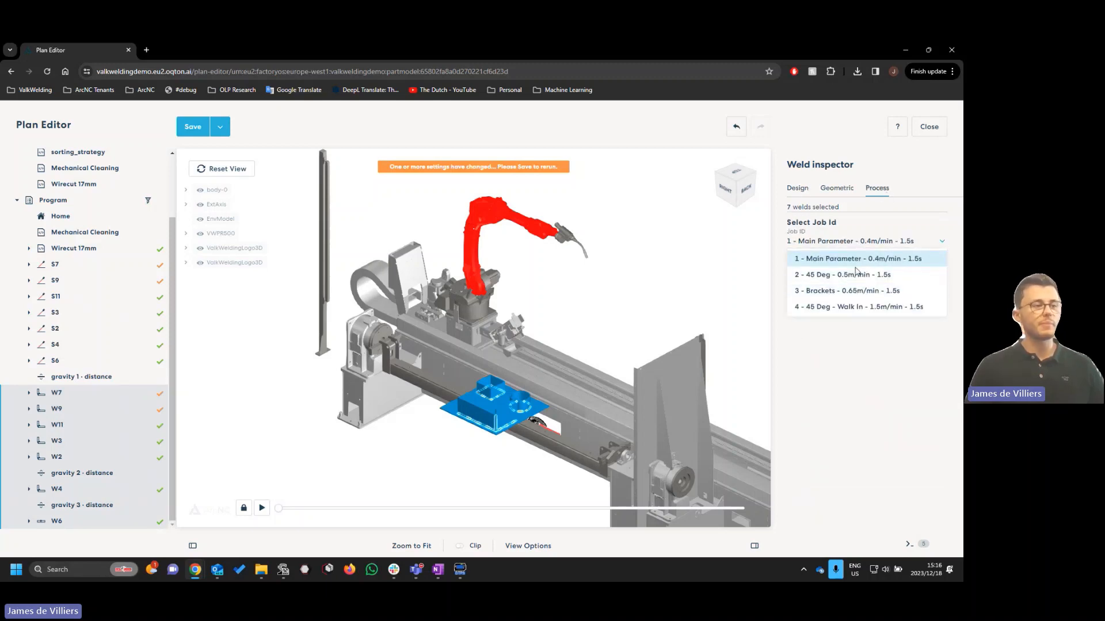
pyautogui.click(862, 260)
# Select weld W6 on the part and set its job ID to 2 - 45 Deg - 0.5m/min - 1.5s
pyautogui.scroll(5, 481, 315)
pyautogui.scroll(10, 482, 318)
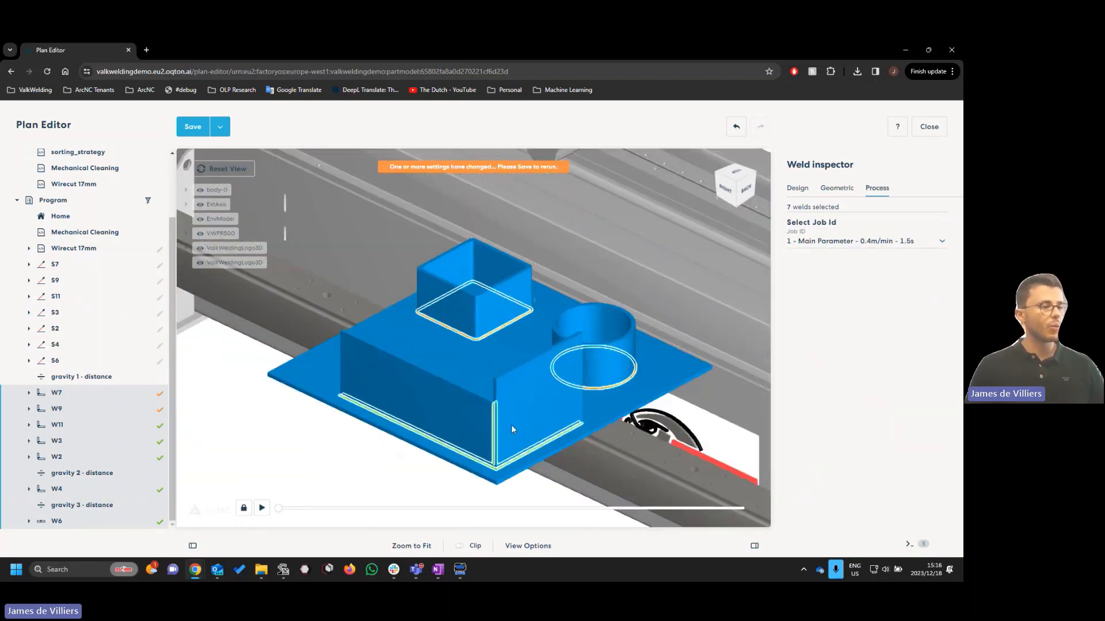
pyautogui.click(486, 394)
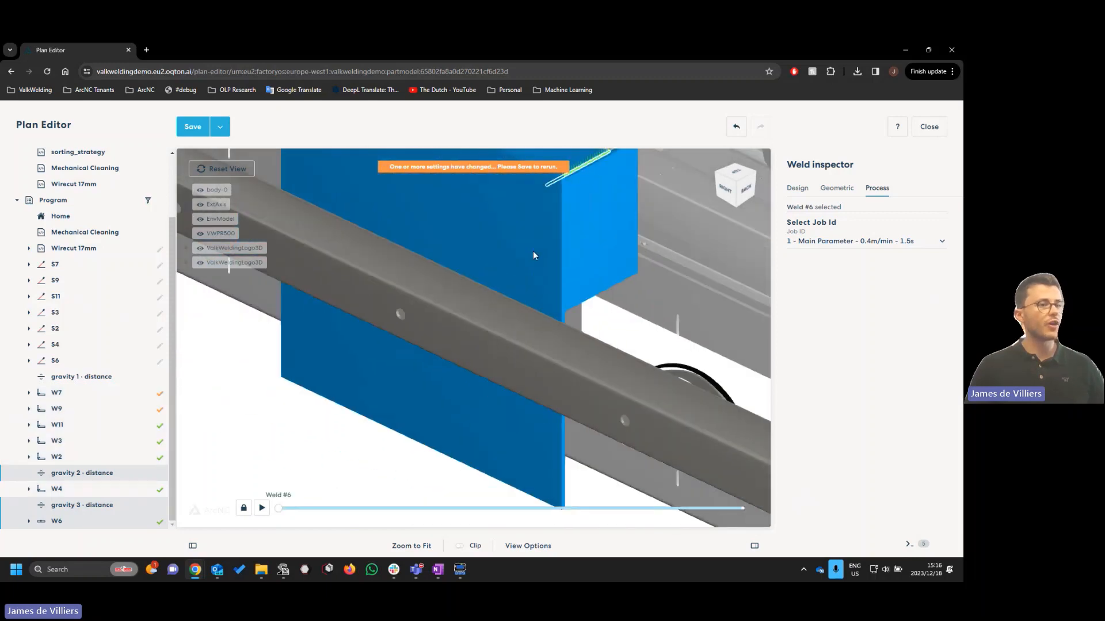
pyautogui.click(851, 242)
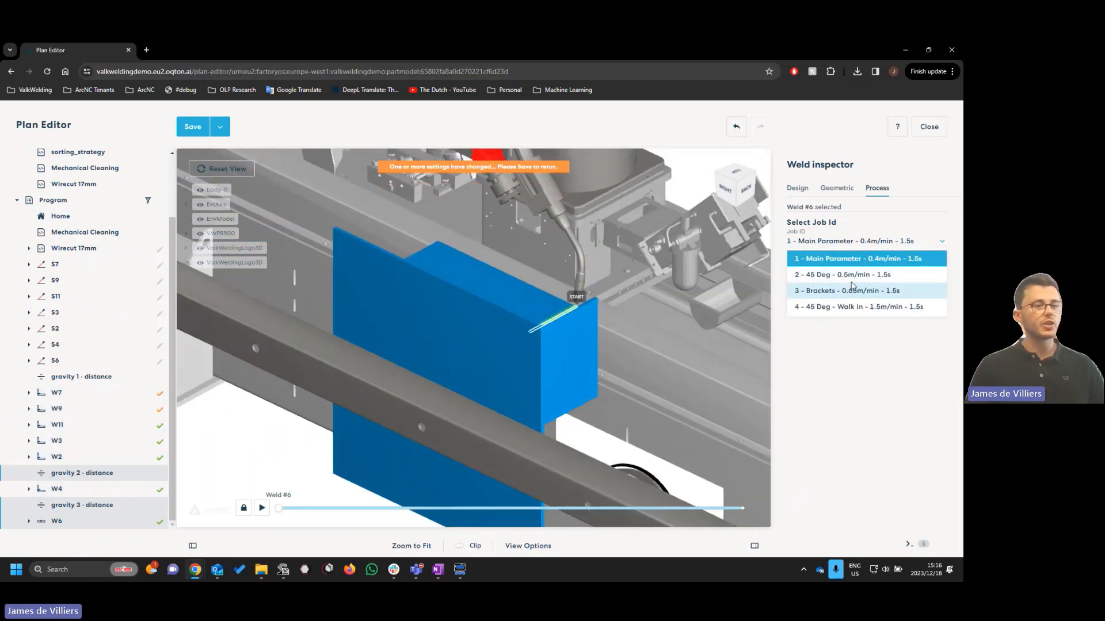
pyautogui.click(851, 277)
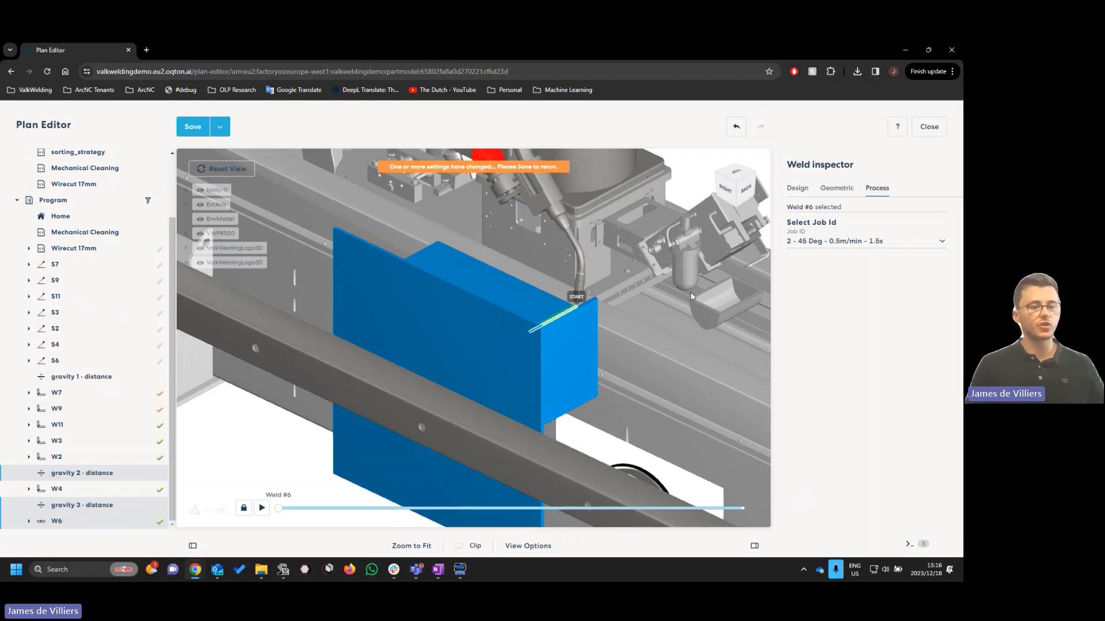
# Undo the job ID, welding table and power source changes and clear the weld selection
pyautogui.click(735, 126)
pyautogui.click(594, 396)
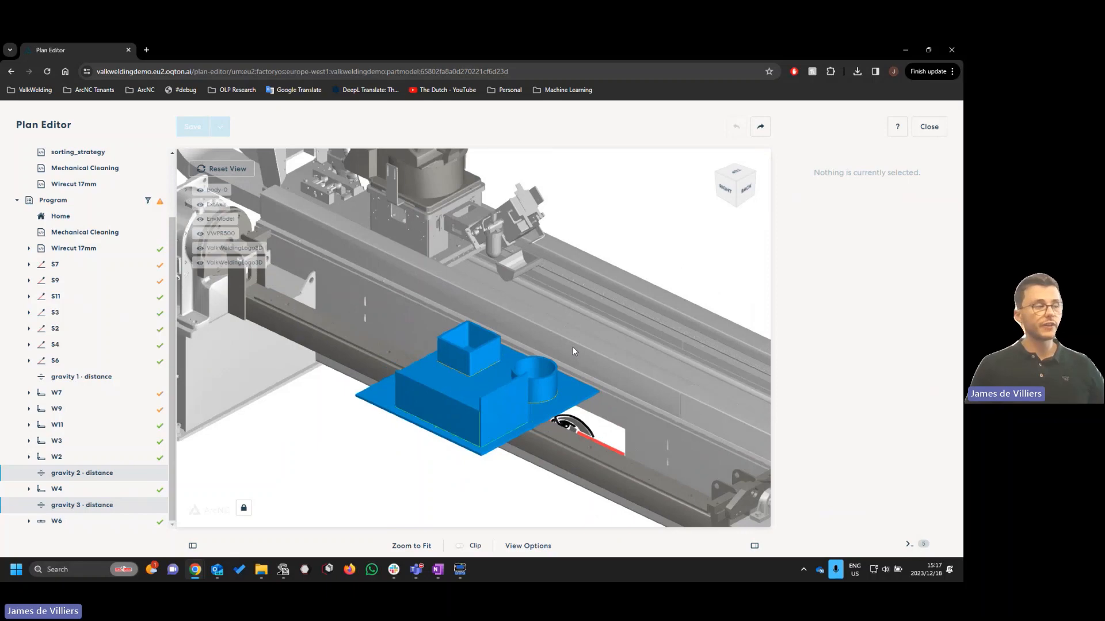
# Expand sense motion S7 in the program and select it to view the robot's pose at the part
pyautogui.click(28, 264)
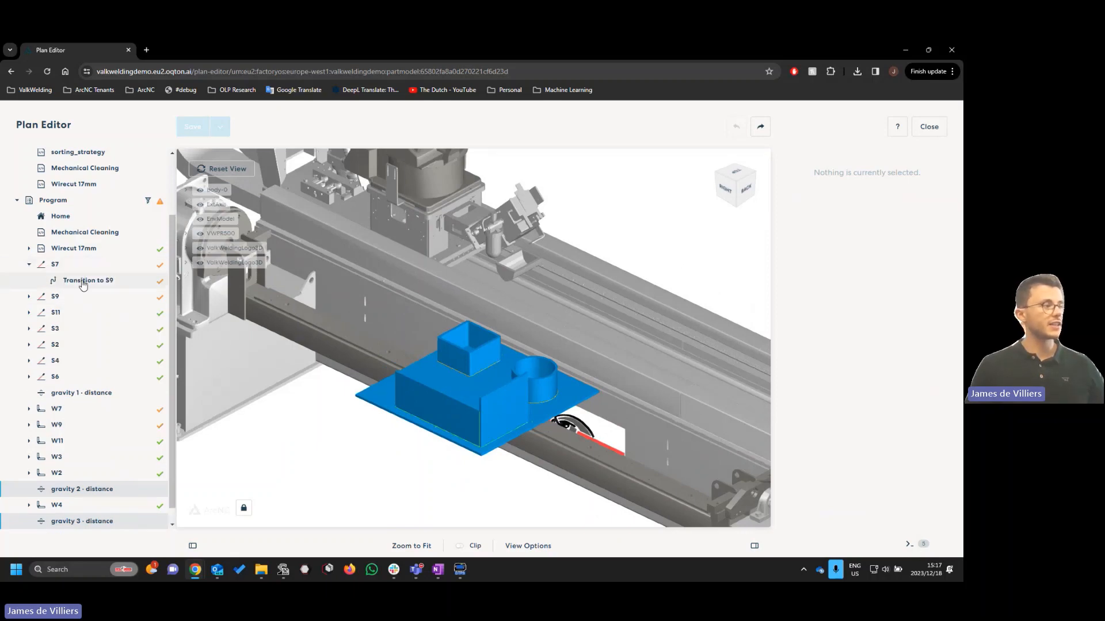
pyautogui.click(54, 265)
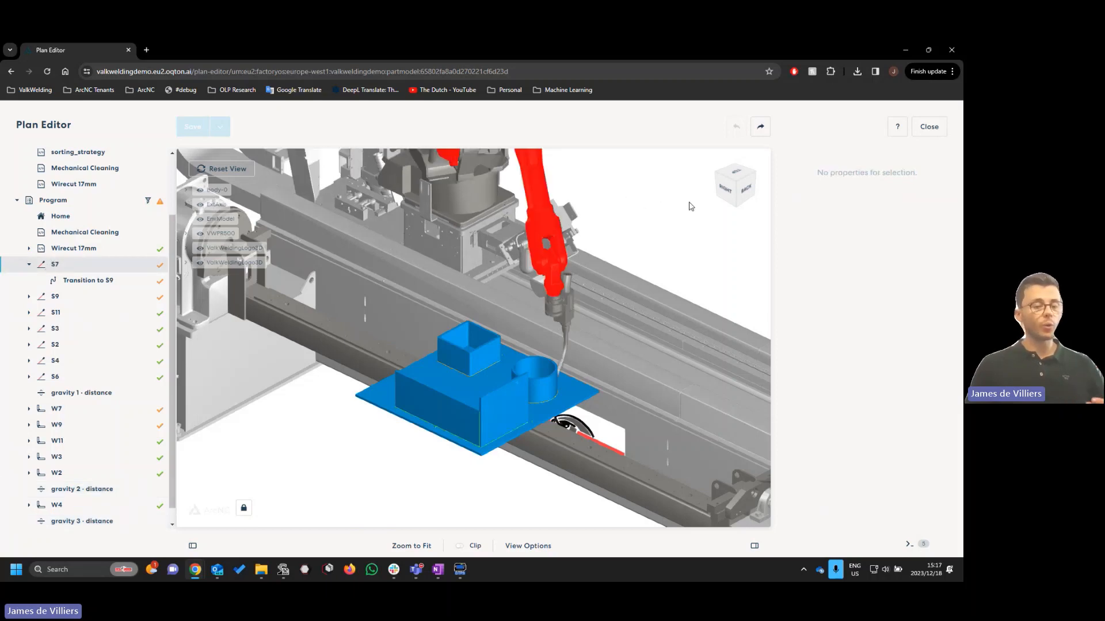
# Enter Advanced Mode and expand Sense Group 1 of sense motion S7 to select its Sense 1
pyautogui.click(899, 131)
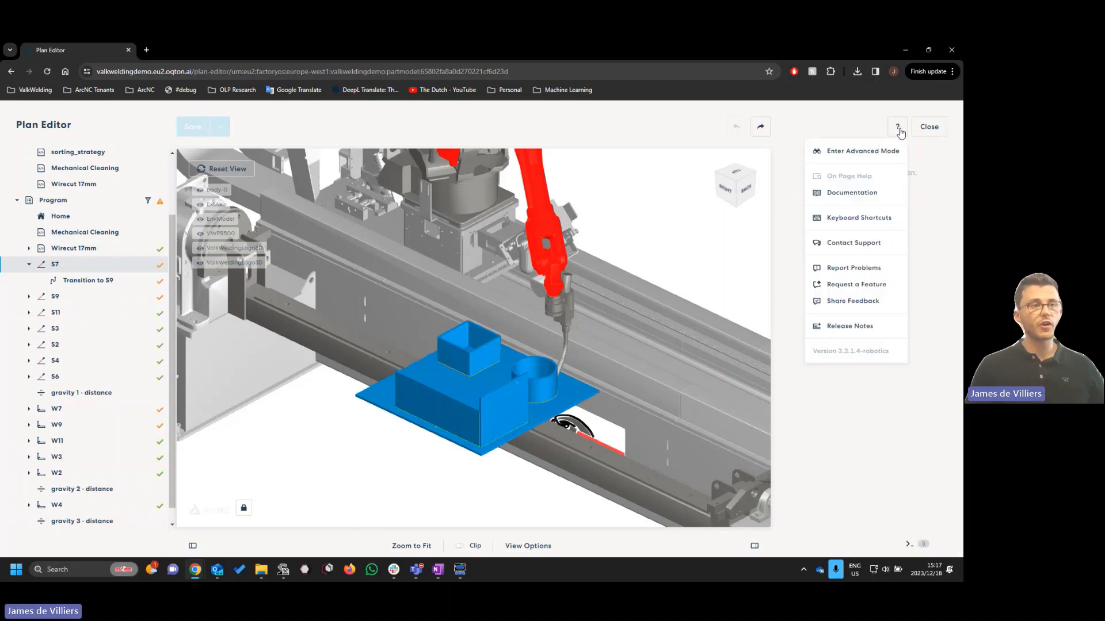
pyautogui.click(861, 152)
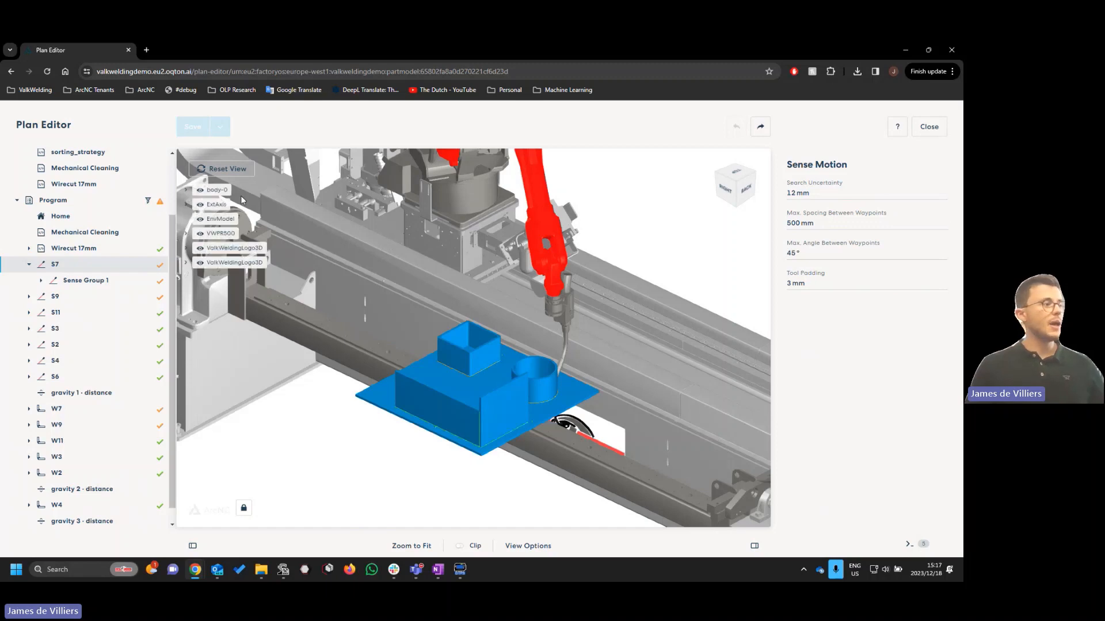
pyautogui.click(54, 284)
pyautogui.click(41, 281)
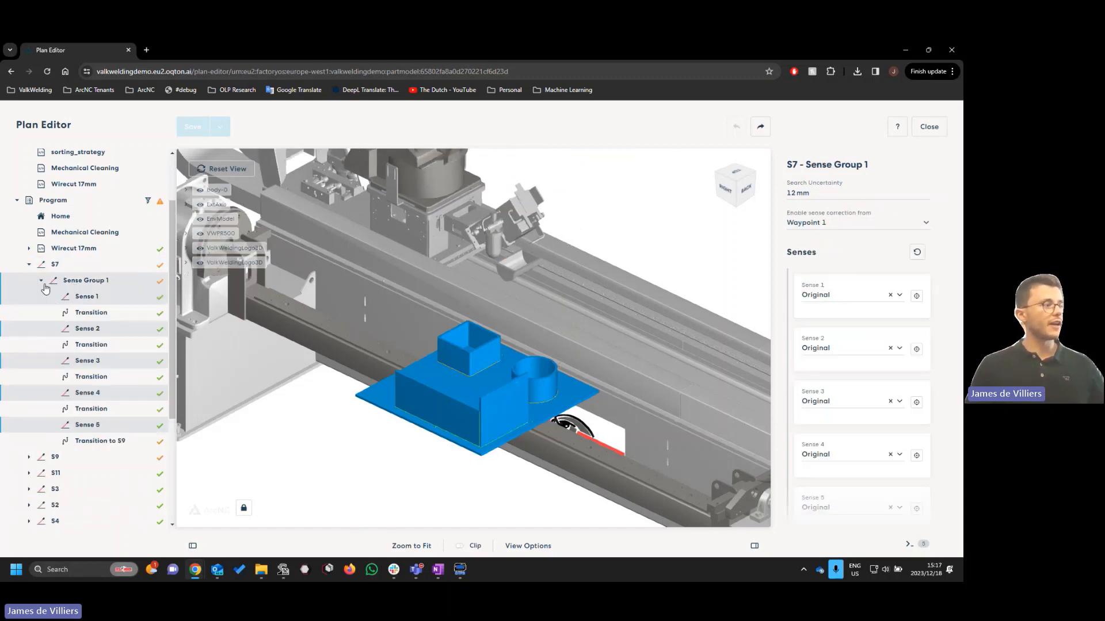
pyautogui.click(108, 300)
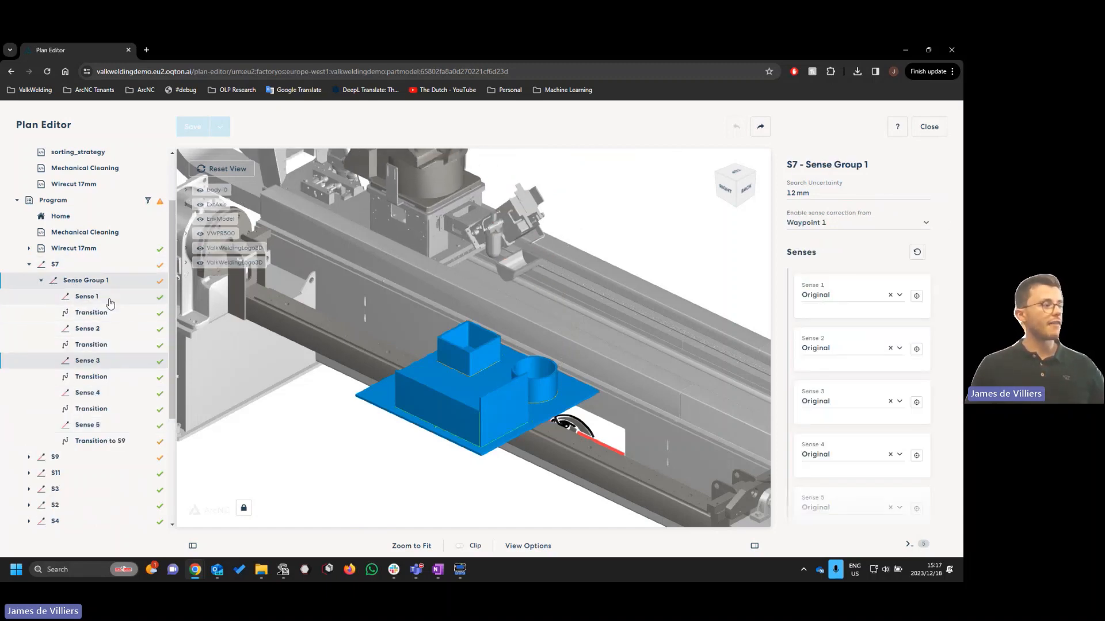
# Select weld #11 on the part and open its sense motion for editing from the weld's geometric settings
pyautogui.scroll(4, 462, 426)
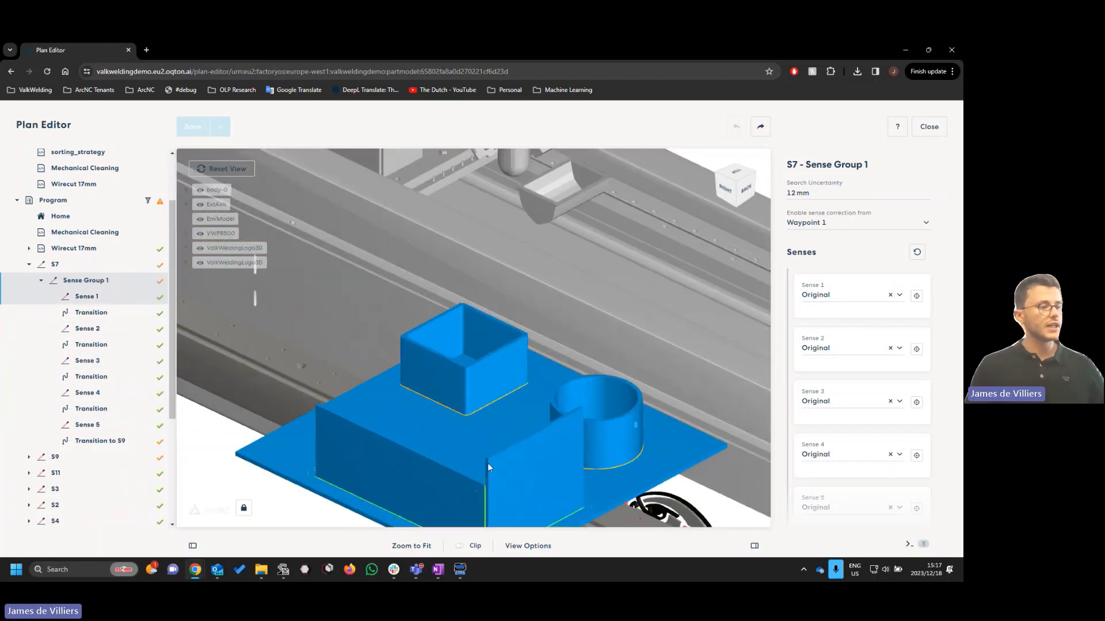
pyautogui.scroll(5, 467, 334)
pyautogui.moveTo(462, 361)
pyautogui.mouseDown()
pyautogui.moveTo(649, 353)
pyautogui.moveTo(479, 360)
pyautogui.mouseUp()
pyautogui.click(479, 359)
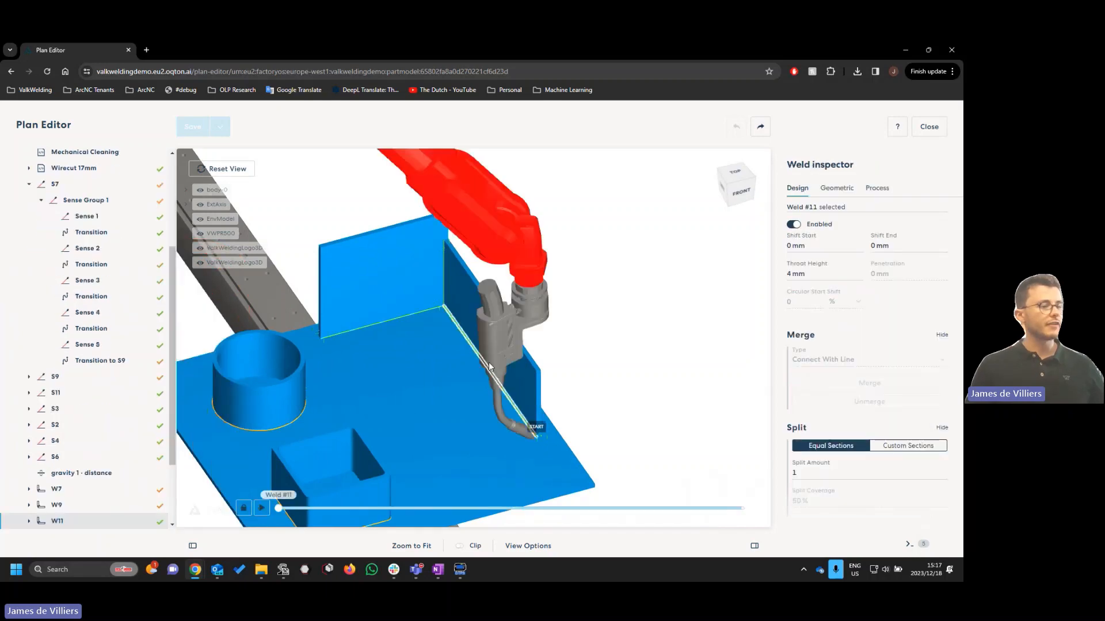
pyautogui.scroll(-3, 84, 441)
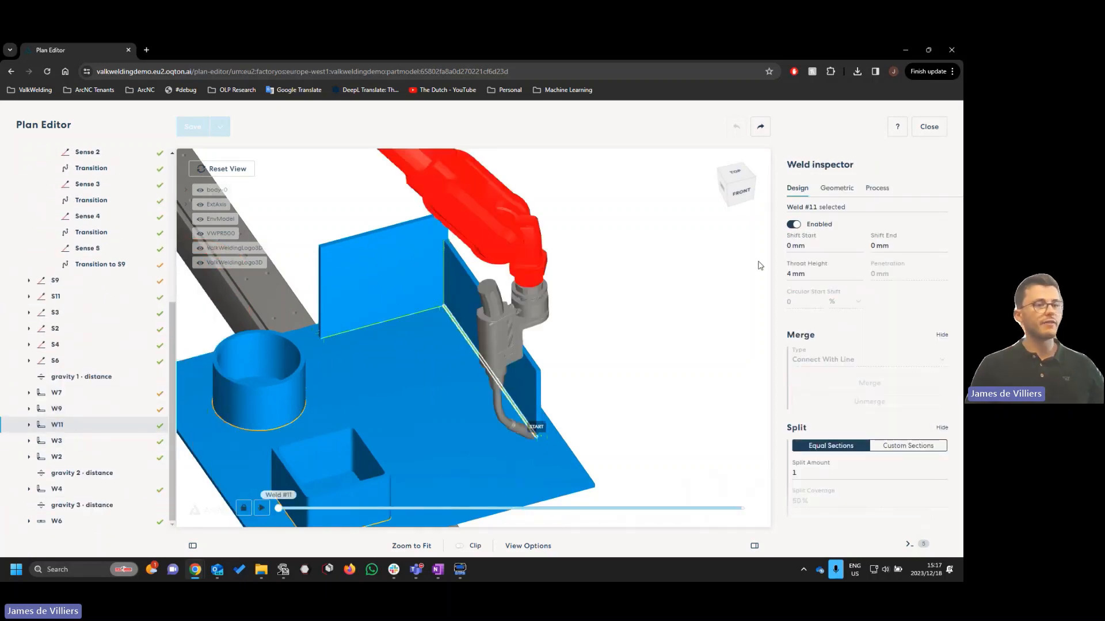
pyautogui.click(836, 188)
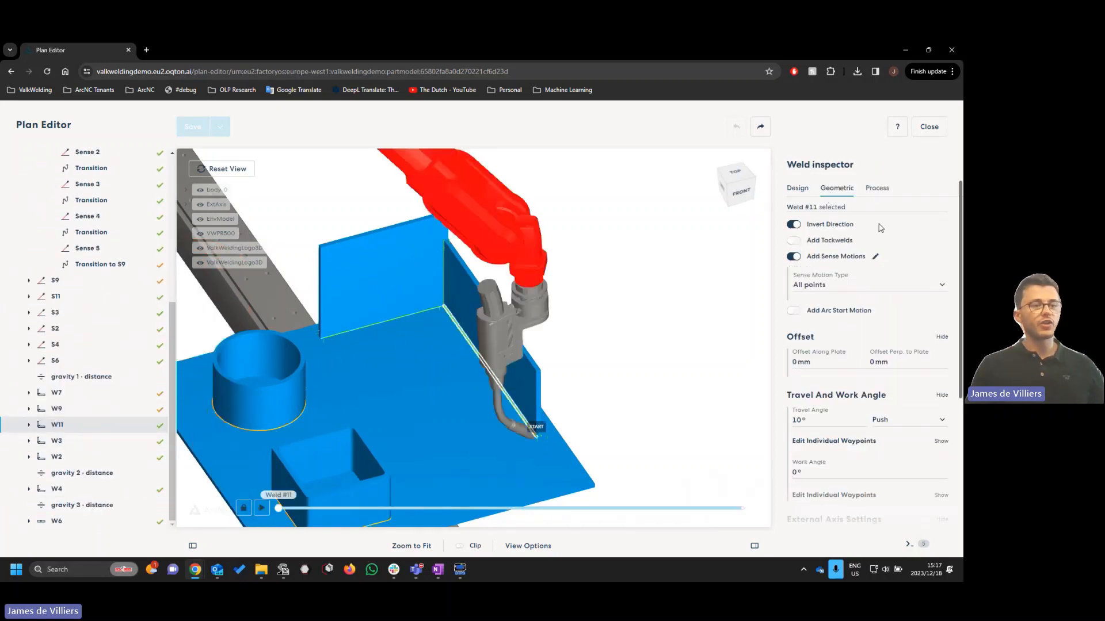
pyautogui.click(875, 258)
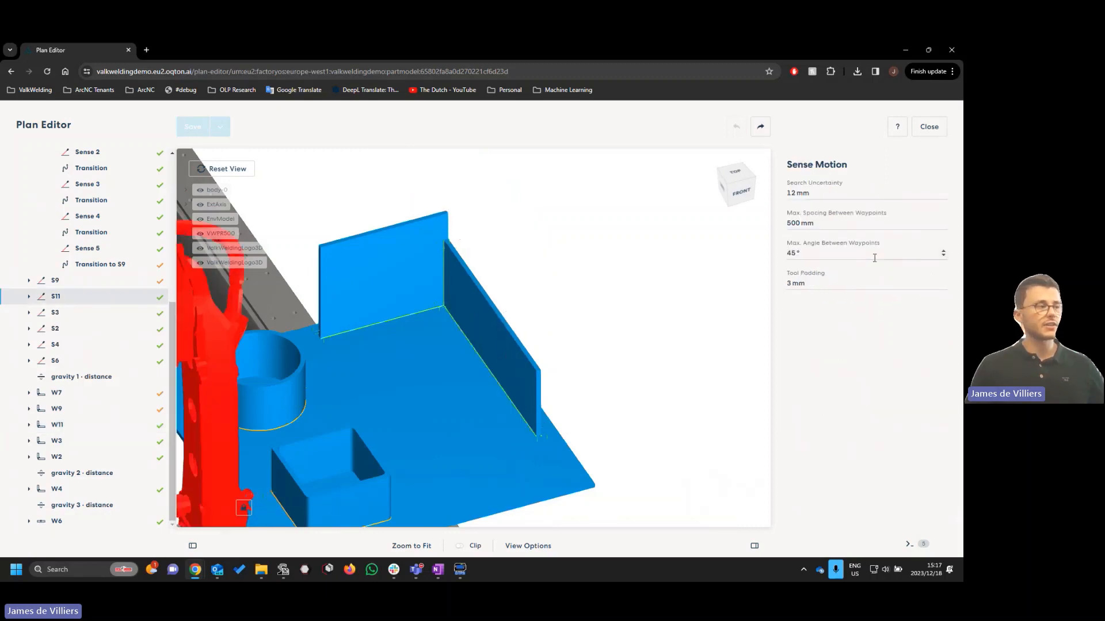
# Expand S11 and examine where Sense Group 1 and Sense Group 2 touch the part at the two ends of the weld
pyautogui.click(29, 297)
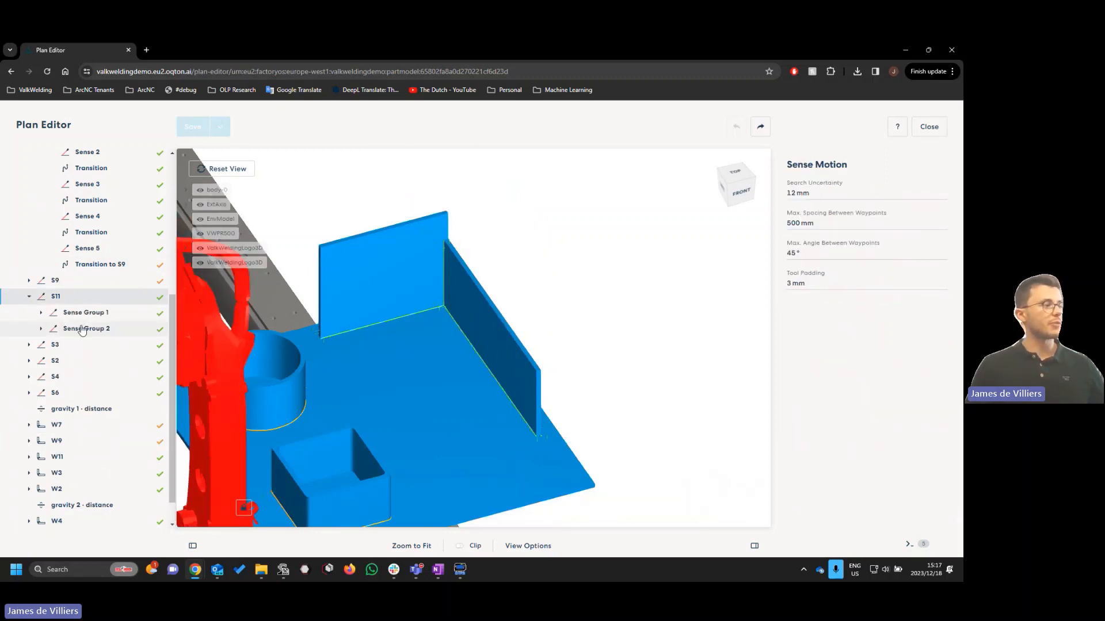
pyautogui.click(85, 314)
pyautogui.scroll(10, 508, 429)
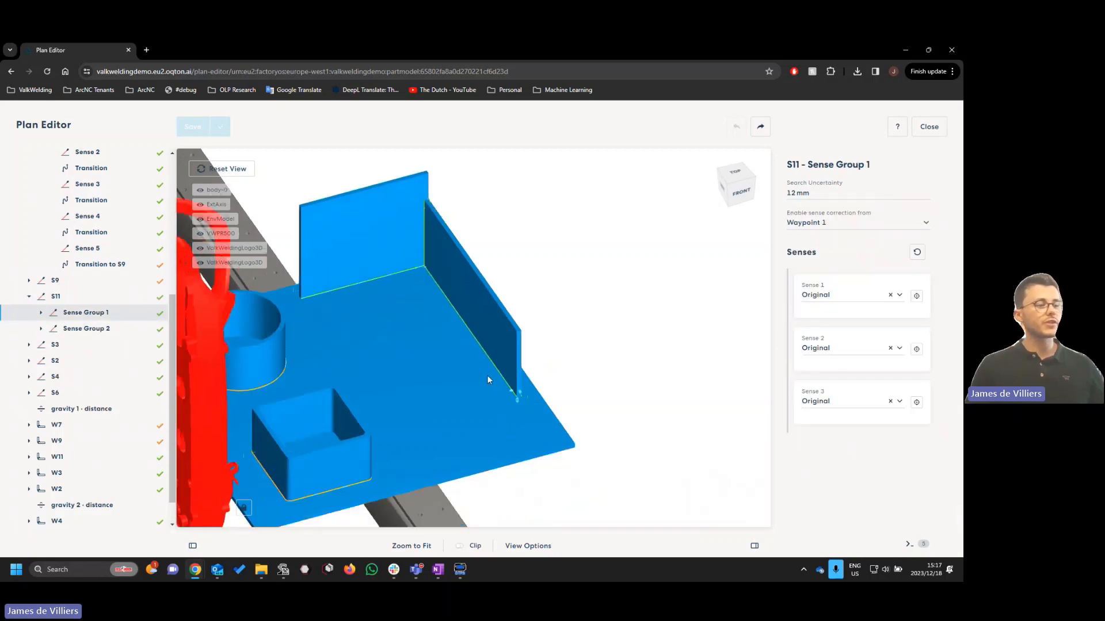
pyautogui.scroll(-2, 572, 429)
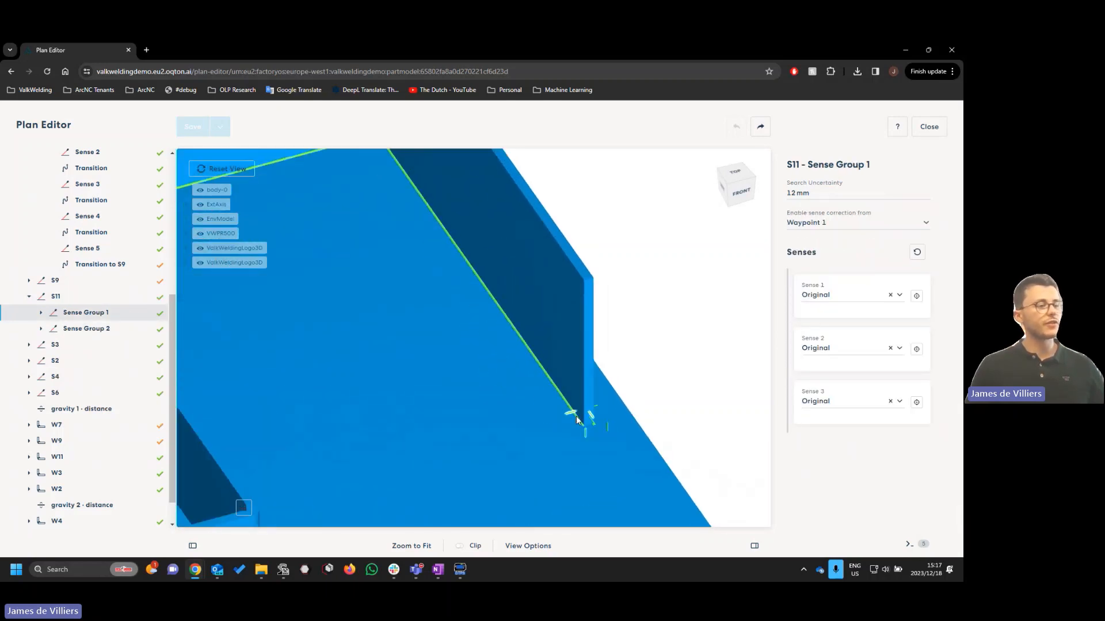
pyautogui.moveTo(467, 357); pyautogui.dragTo(493, 426, button='right')
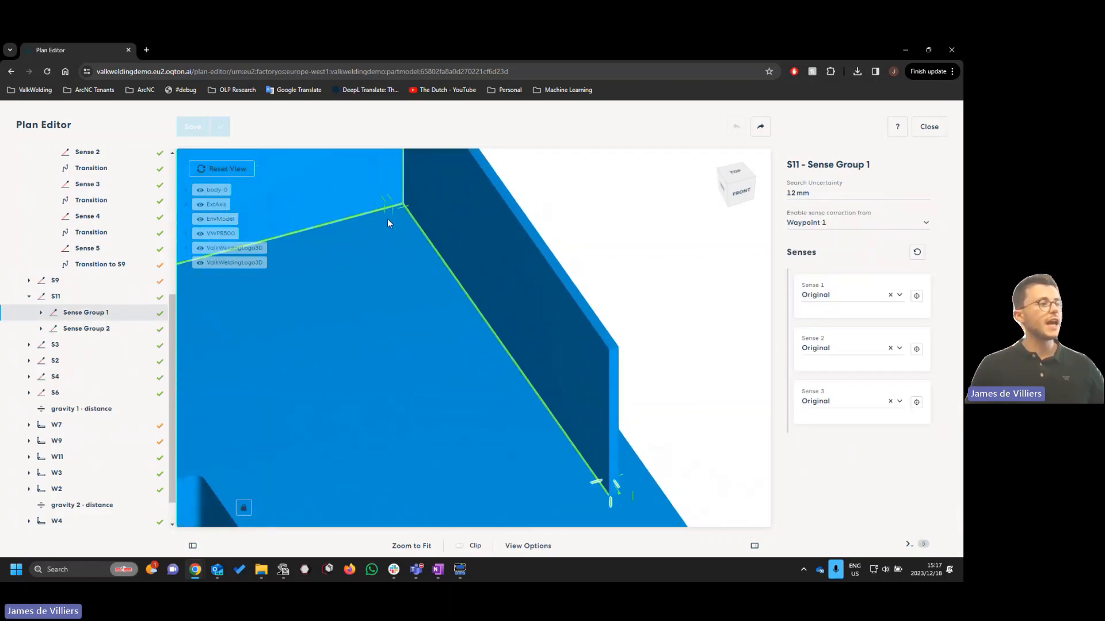
pyautogui.click(106, 329)
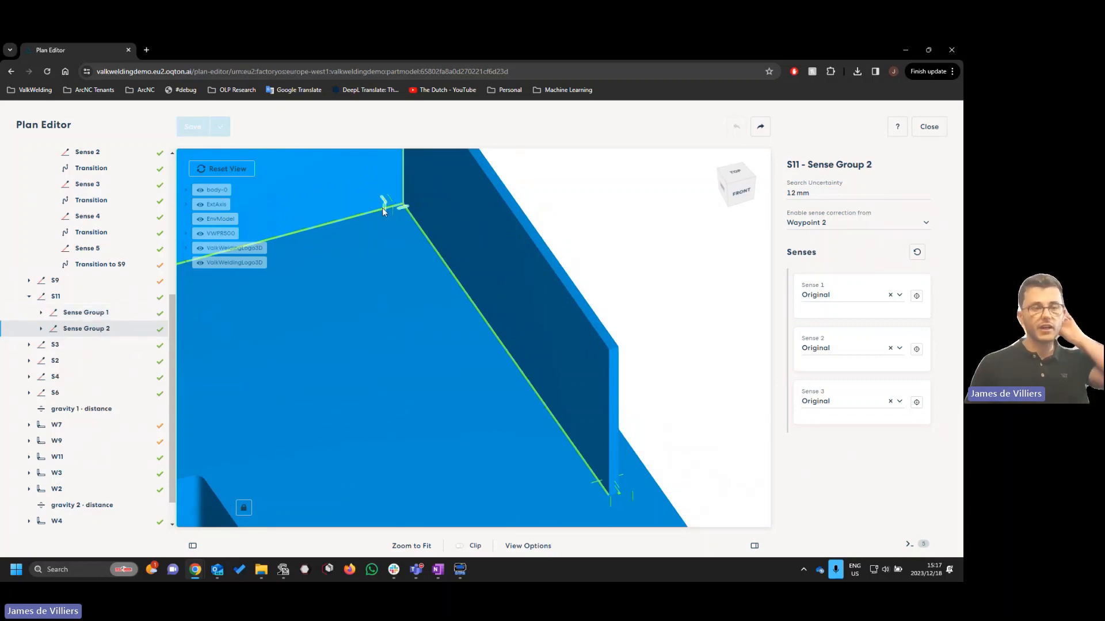
pyautogui.click(86, 314)
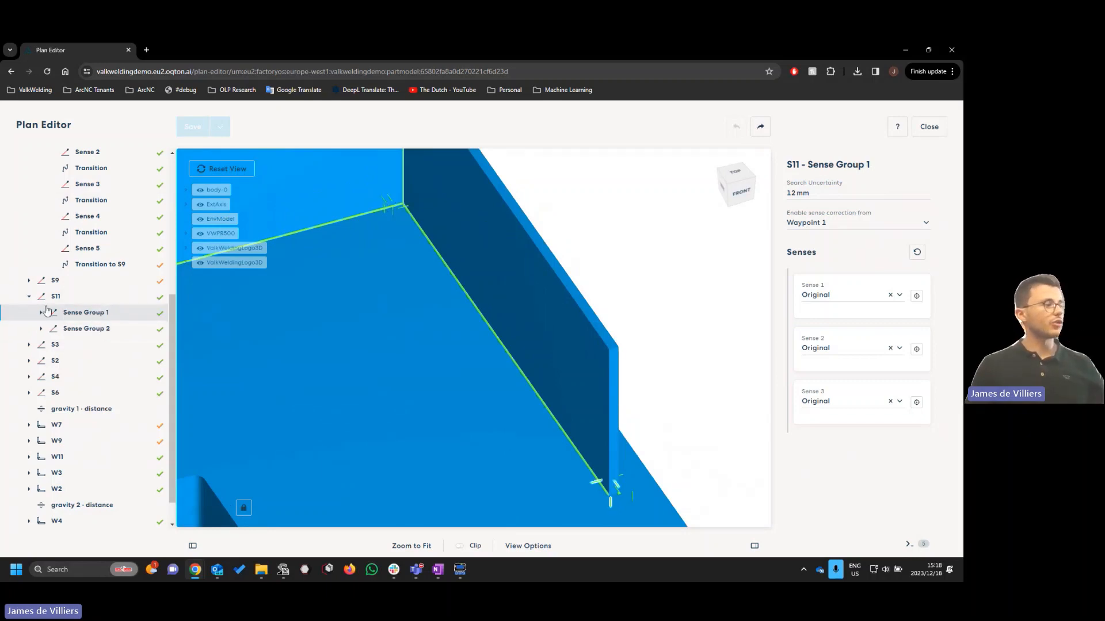
# Examine Sense 1, Sense 2 and Sense 3 of S11's Sense Group 1 individually at the plate's free end
pyautogui.click(41, 313)
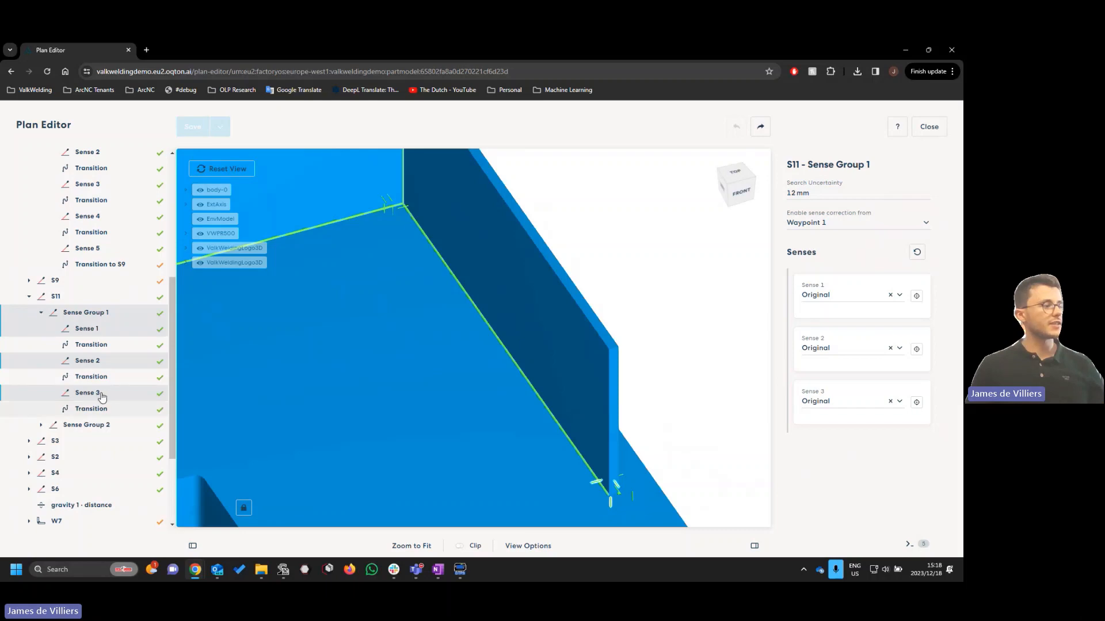
pyautogui.click(41, 312)
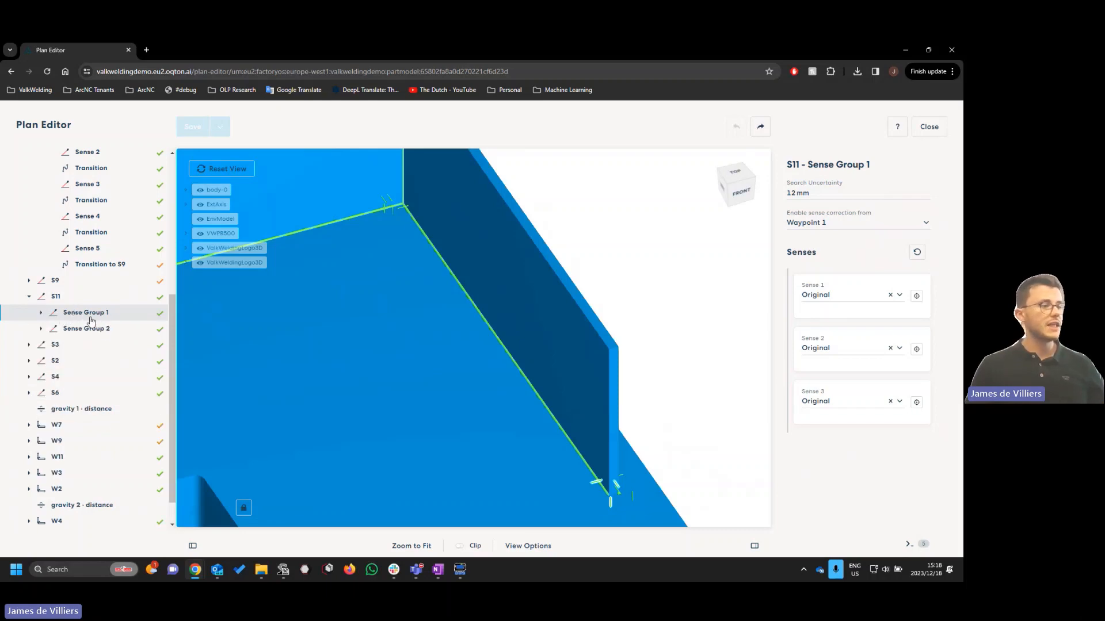
pyautogui.moveTo(601, 502); pyautogui.dragTo(596, 431, button='right')
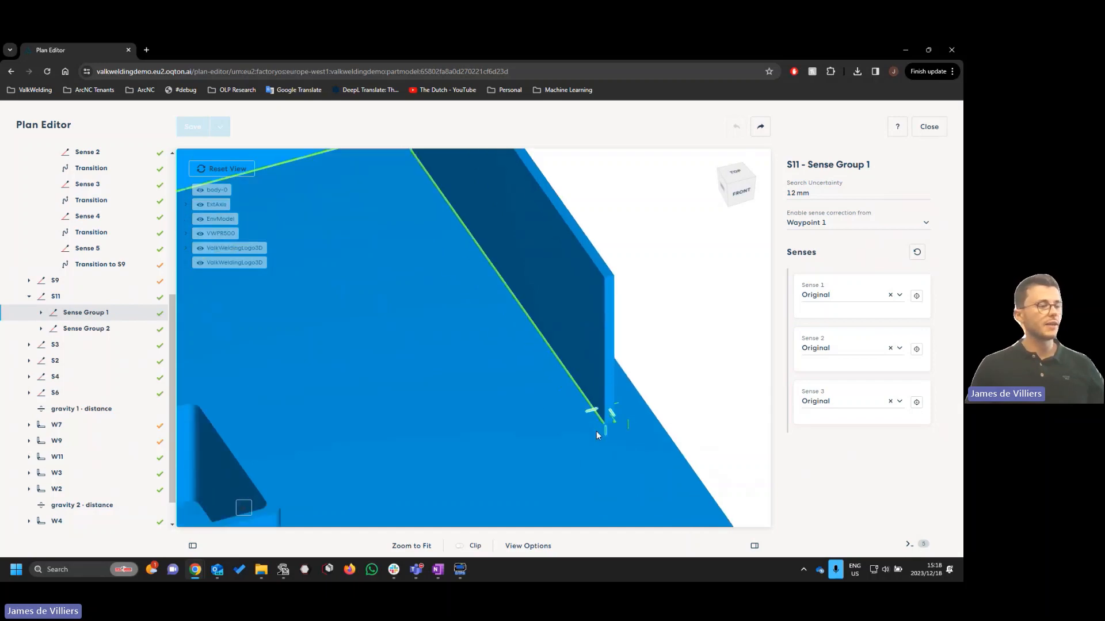
pyautogui.click(40, 313)
pyautogui.click(102, 333)
pyautogui.moveTo(618, 435); pyautogui.dragTo(434, 388, button='right')
pyautogui.scroll(5, 567, 388)
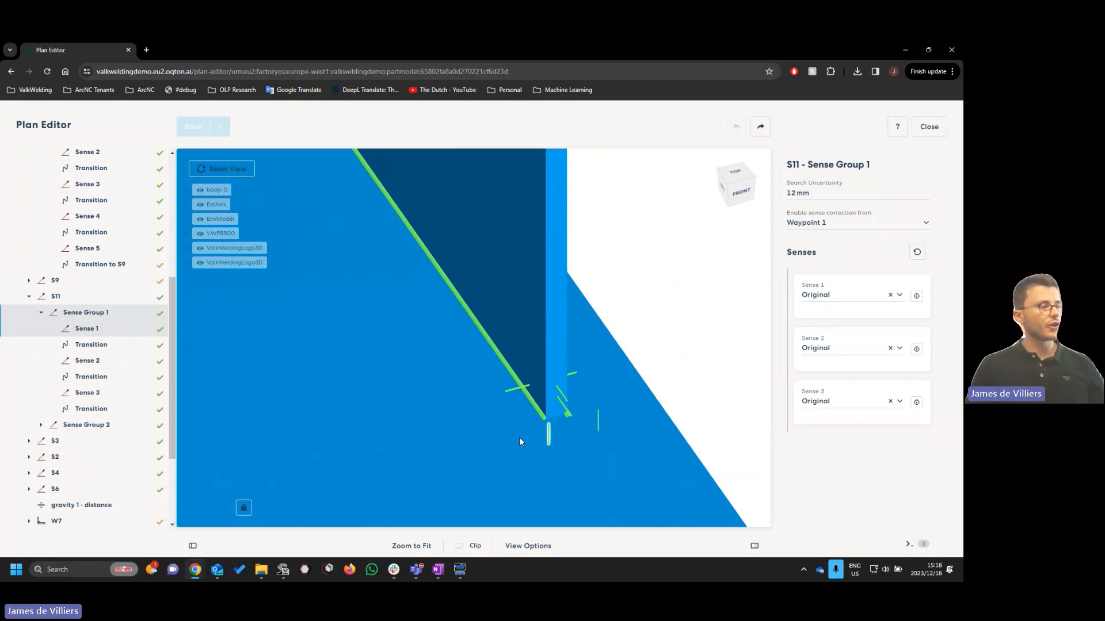
pyautogui.click(91, 362)
pyautogui.click(92, 394)
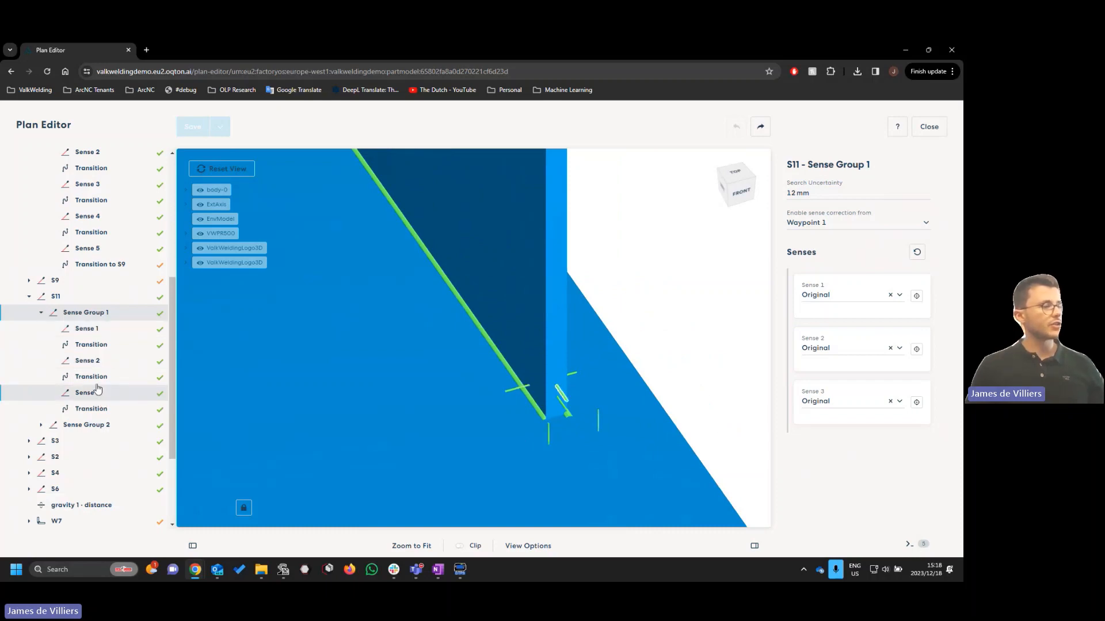
pyautogui.click(41, 313)
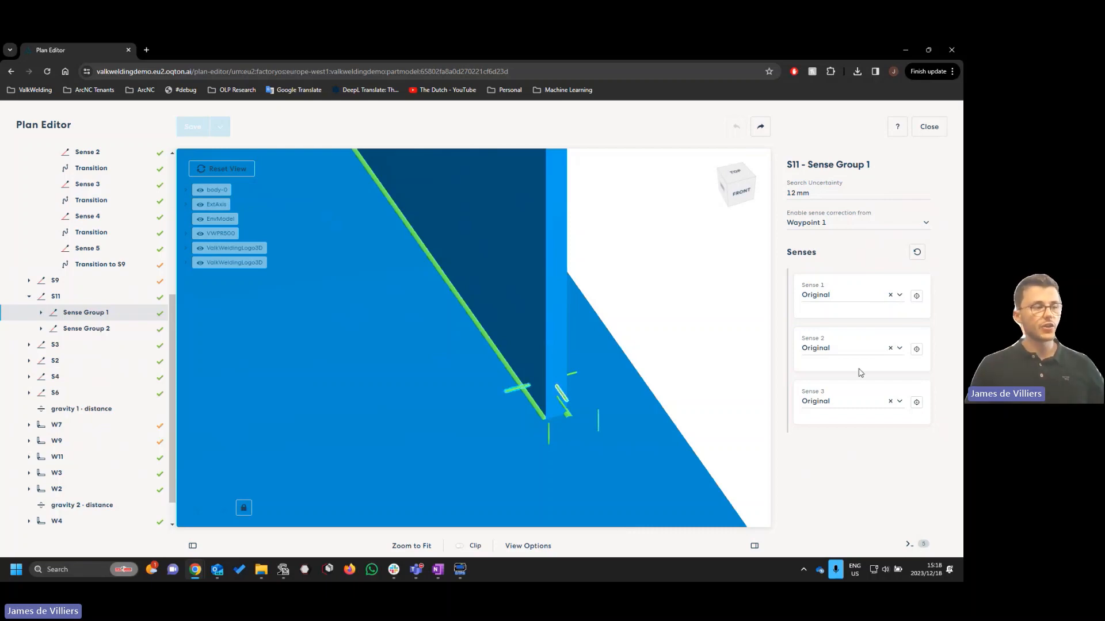
# Pick custom sense points in S11's Sense Group 1: Sense 3 on the upright plate's end face, Sense 1 on the base plate, Sense 2 on the plate's side
pyautogui.click(916, 403)
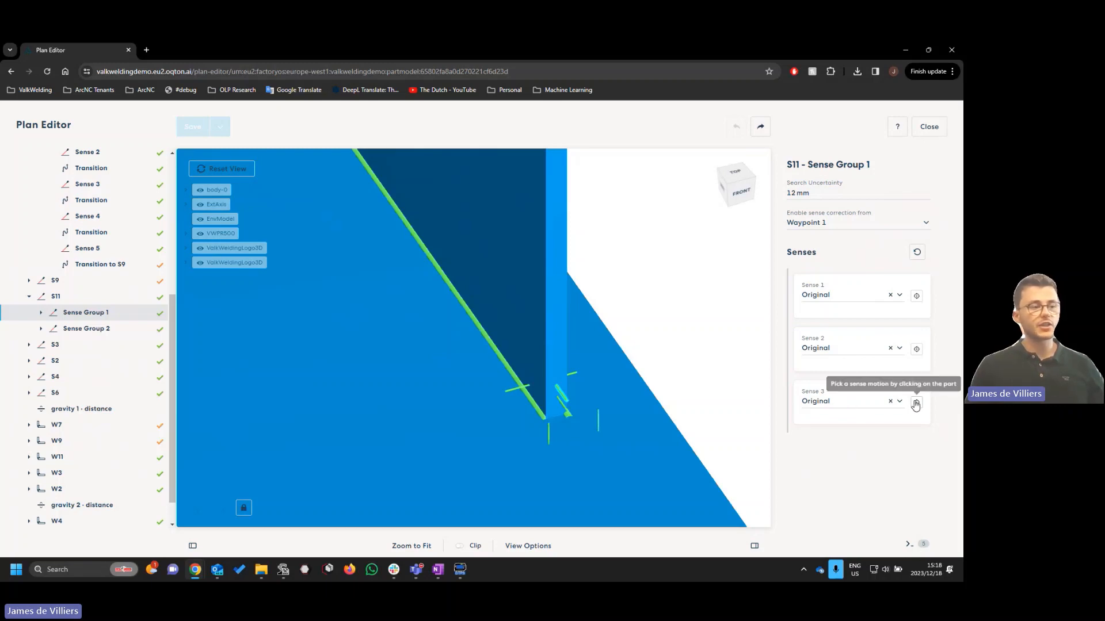
pyautogui.click(556, 362)
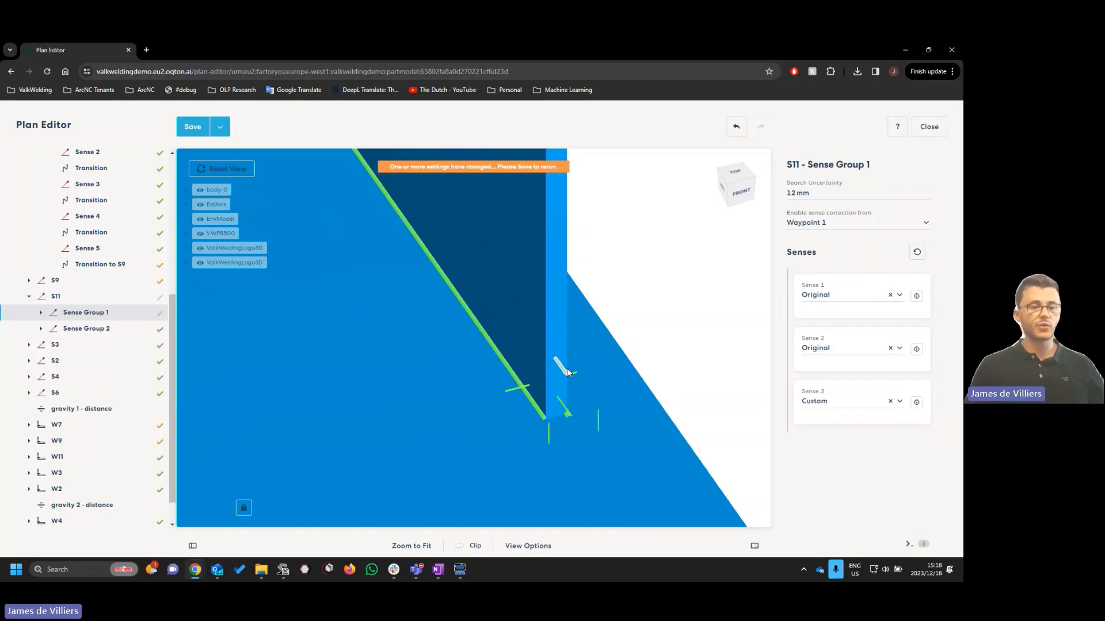
pyautogui.click(916, 296)
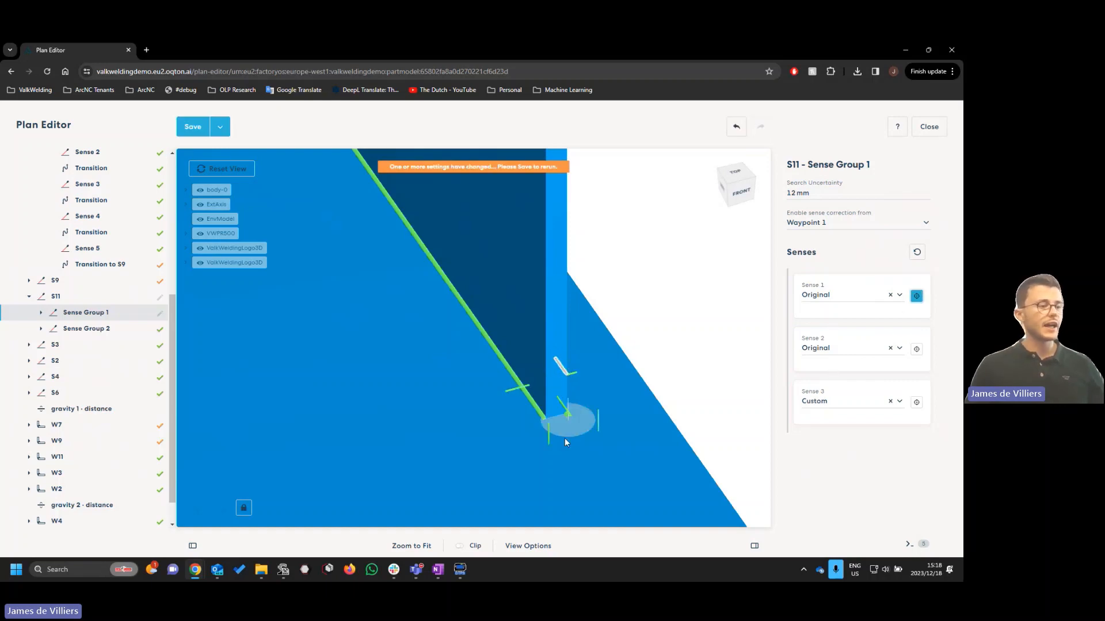
pyautogui.click(495, 458)
pyautogui.click(916, 349)
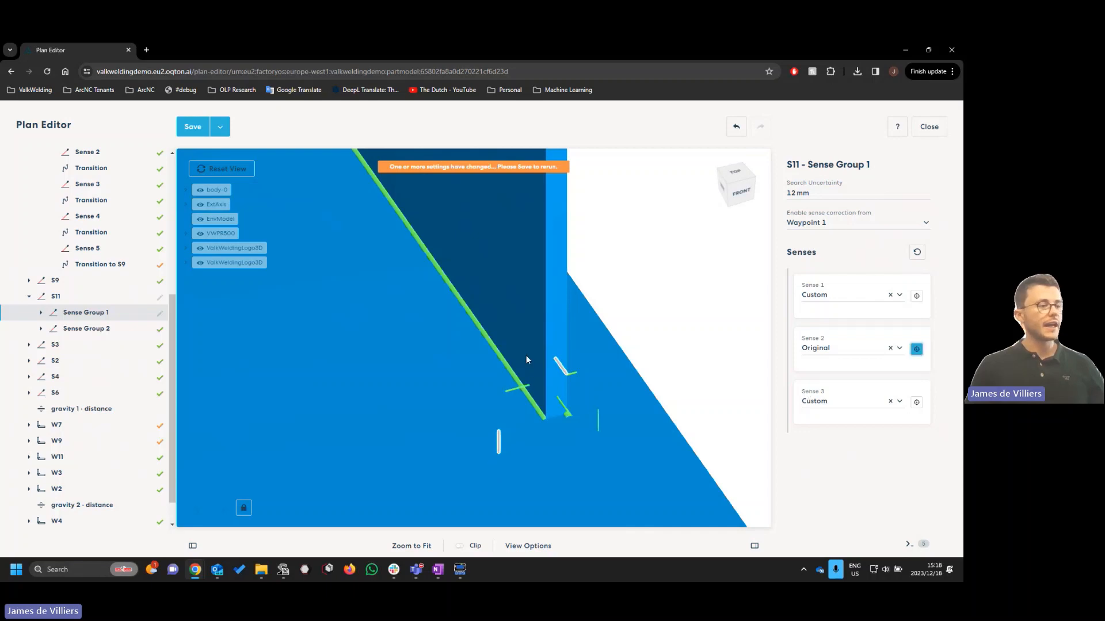
pyautogui.click(523, 356)
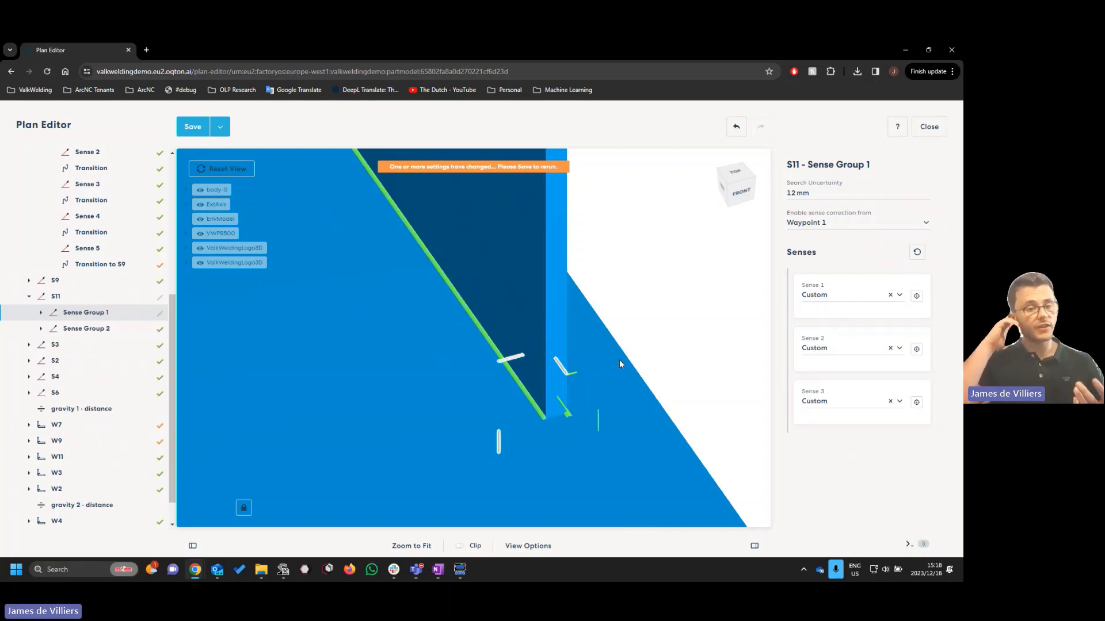
# Re-pick Sense 1, Sense 2 and Sense 3 of S11's Sense Group 1 in sequence on the base plate, plate side and end face
pyautogui.click(916, 296)
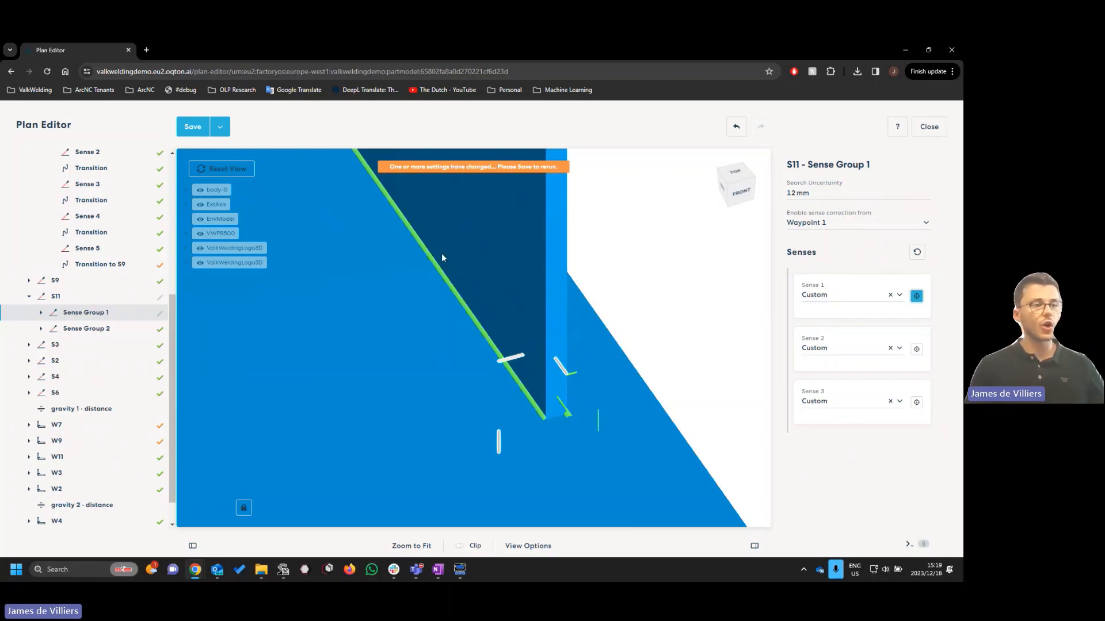
pyautogui.click(488, 429)
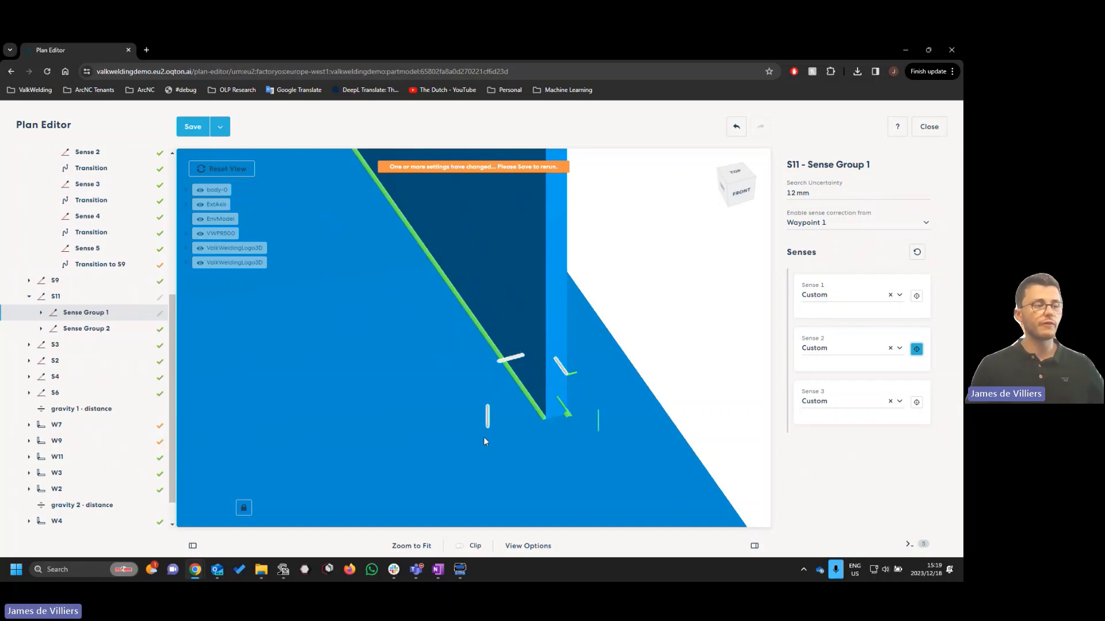
pyautogui.click(520, 352)
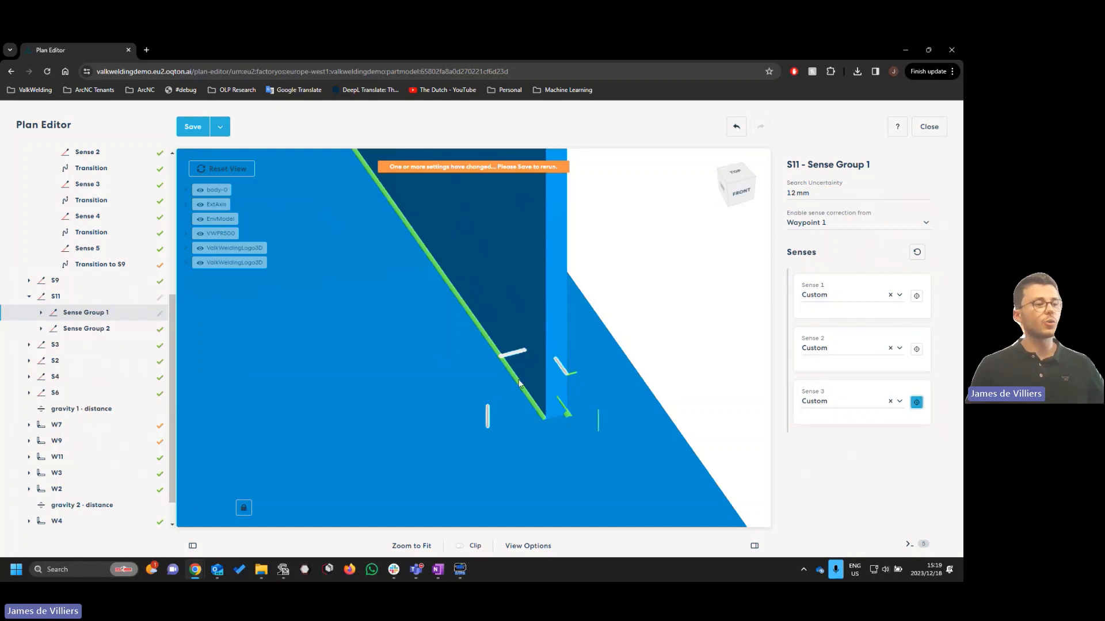
pyautogui.click(557, 363)
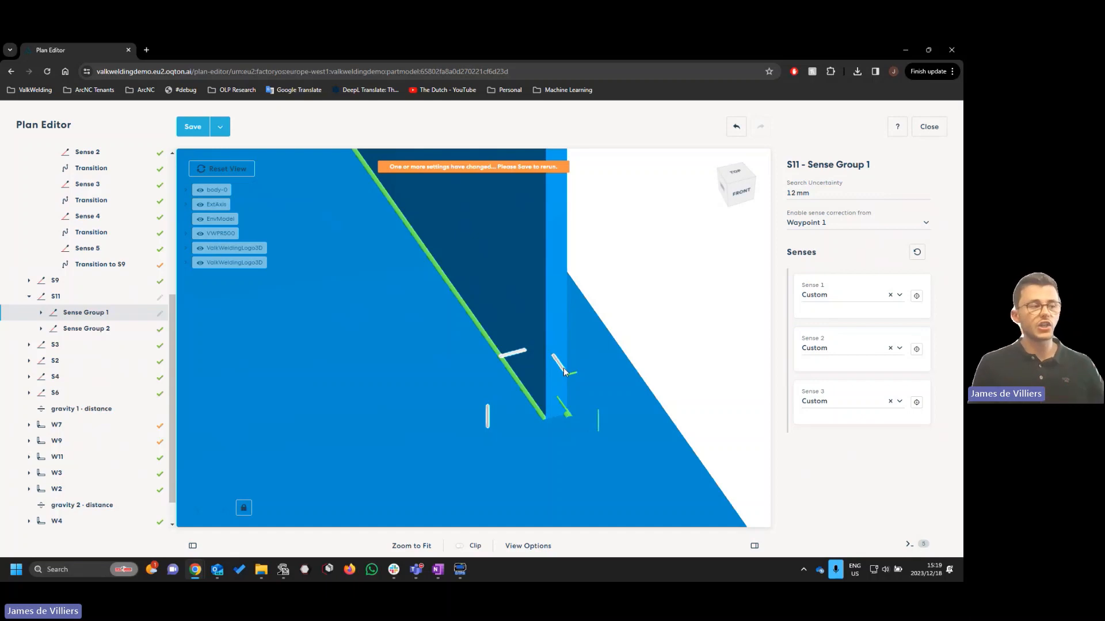
# Pick custom points for S11's Sense Group 2 at the inside corner: Sense 1 on the back plate, Sense 2 on the base, Sense 3 on the side plate
pyautogui.moveTo(654, 338); pyautogui.dragTo(384, 264)
pyautogui.click(87, 329)
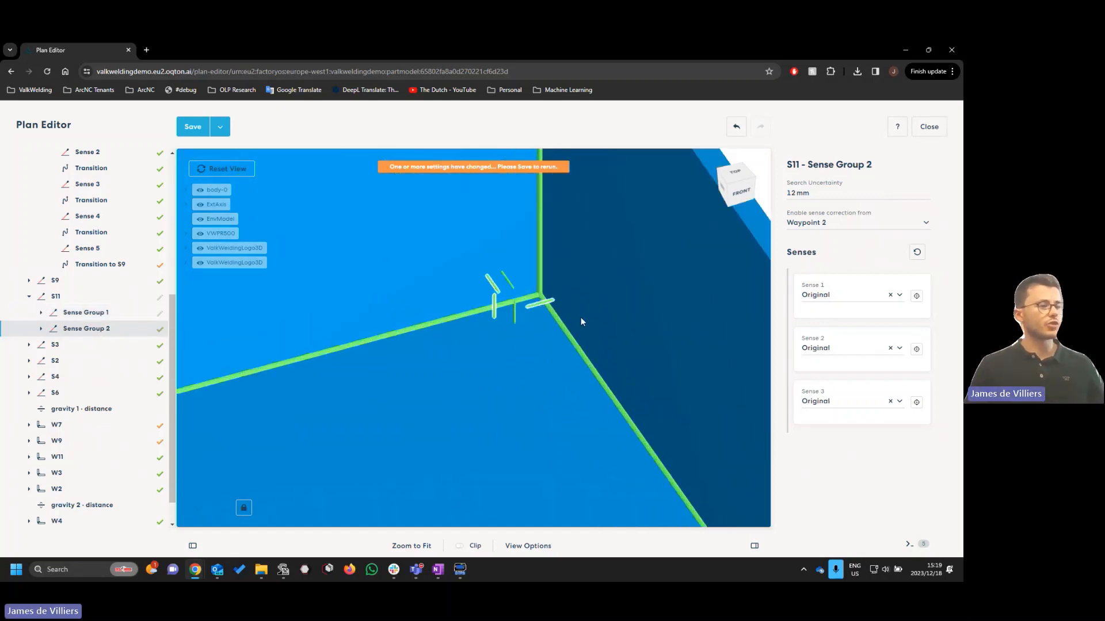
pyautogui.click(916, 296)
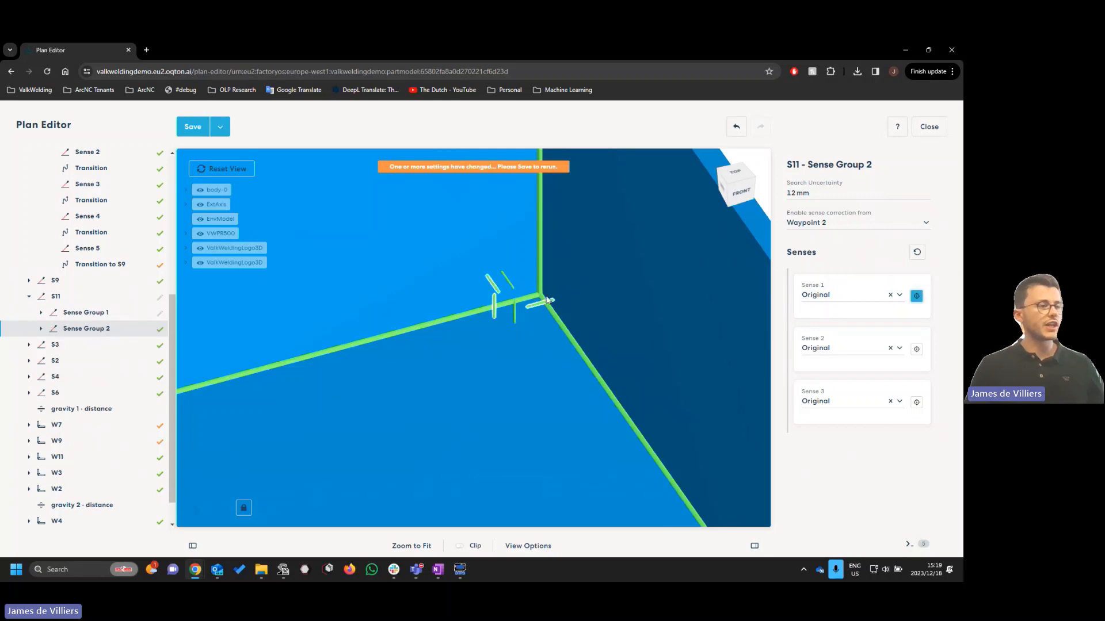
pyautogui.click(482, 271)
pyautogui.click(916, 349)
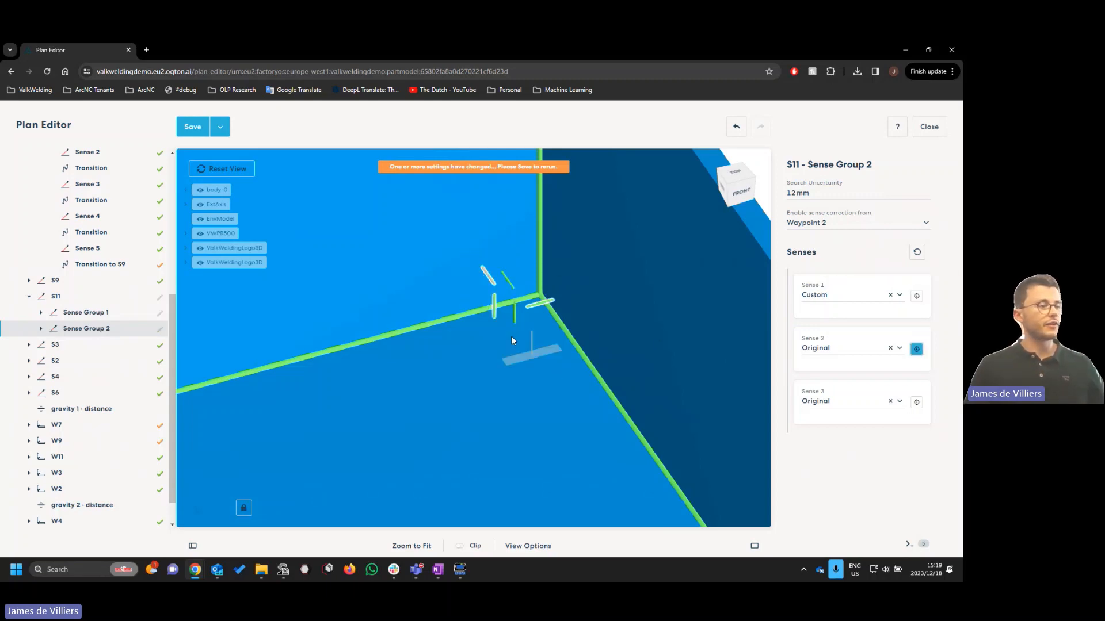
pyautogui.click(501, 334)
pyautogui.click(916, 401)
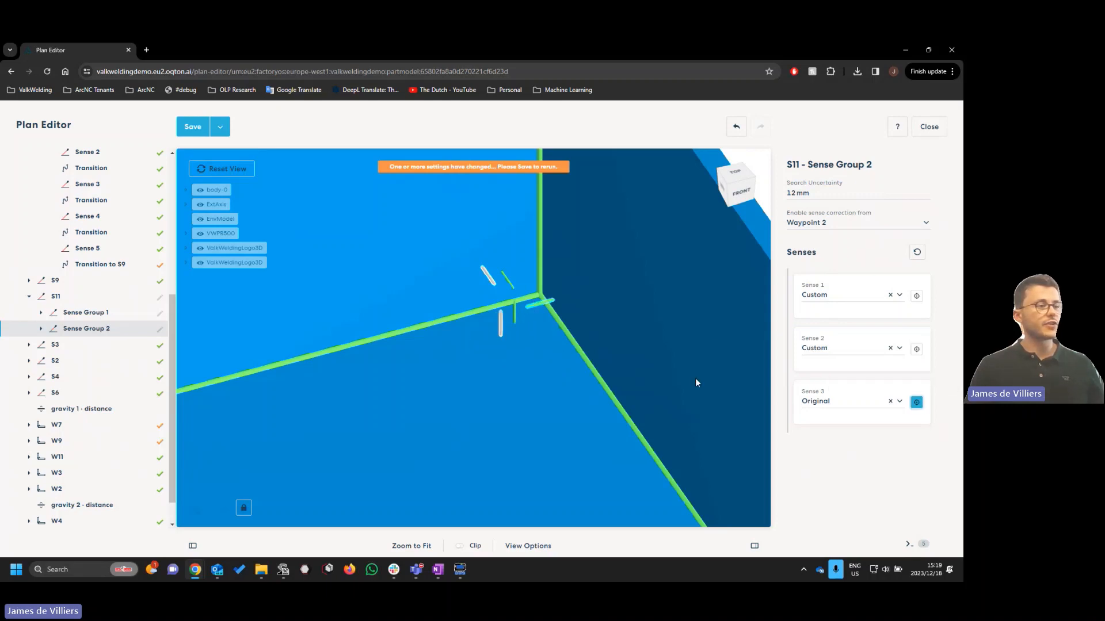
pyautogui.click(565, 291)
pyautogui.click(890, 294)
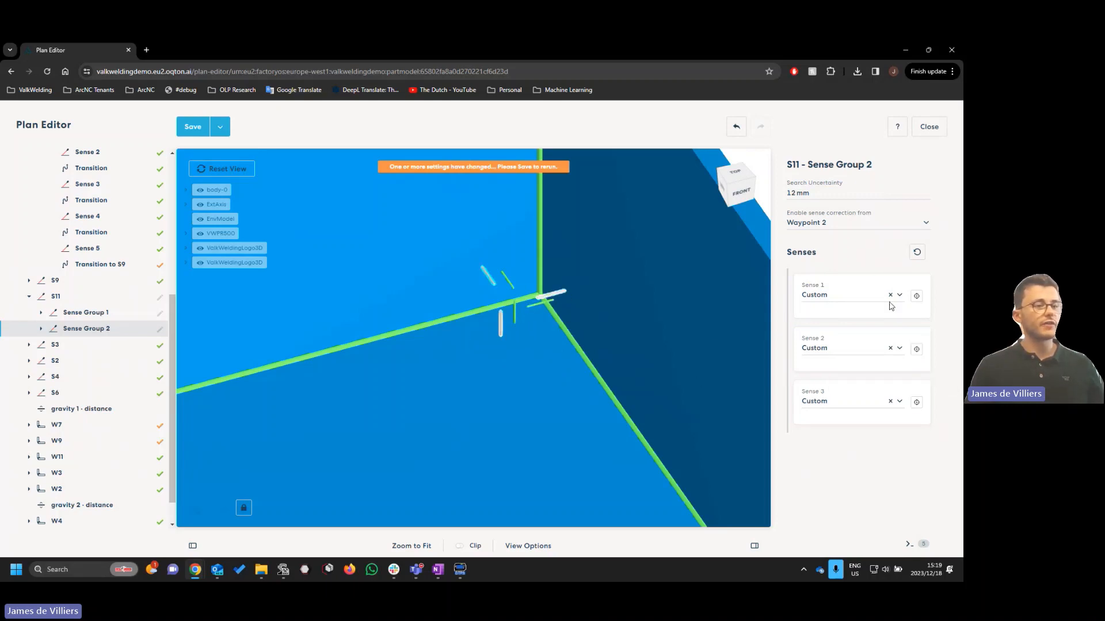
# Clear S11's Sense Group 2 senses and re-pick Sense 1 on the base, Sense 2 on the back plate and Sense 3 on the side plate
pyautogui.click(890, 349)
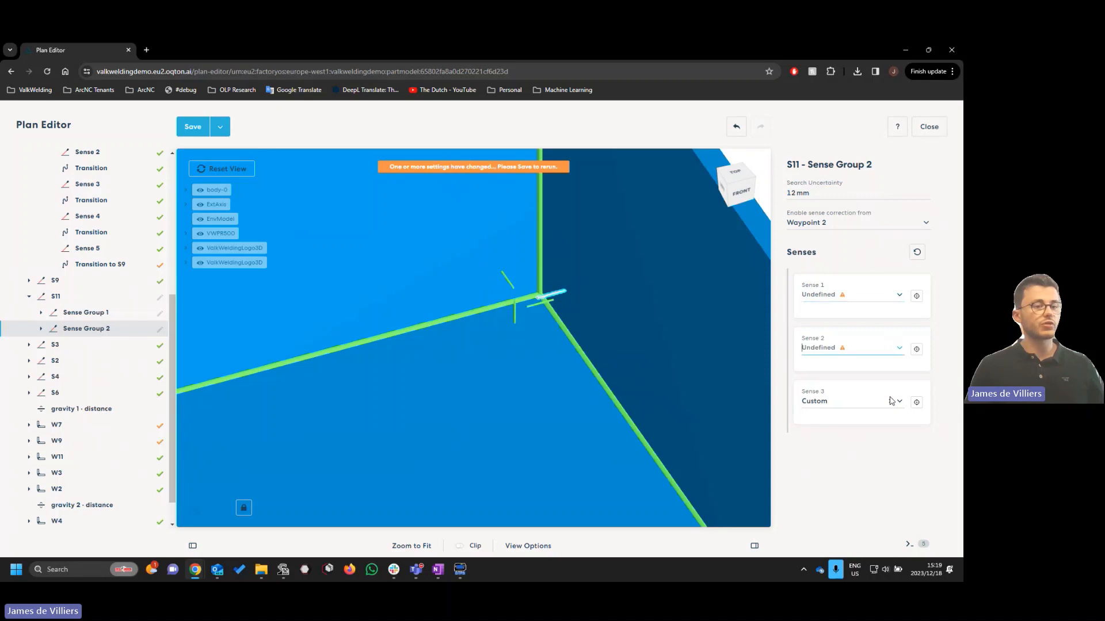
pyautogui.click(890, 401)
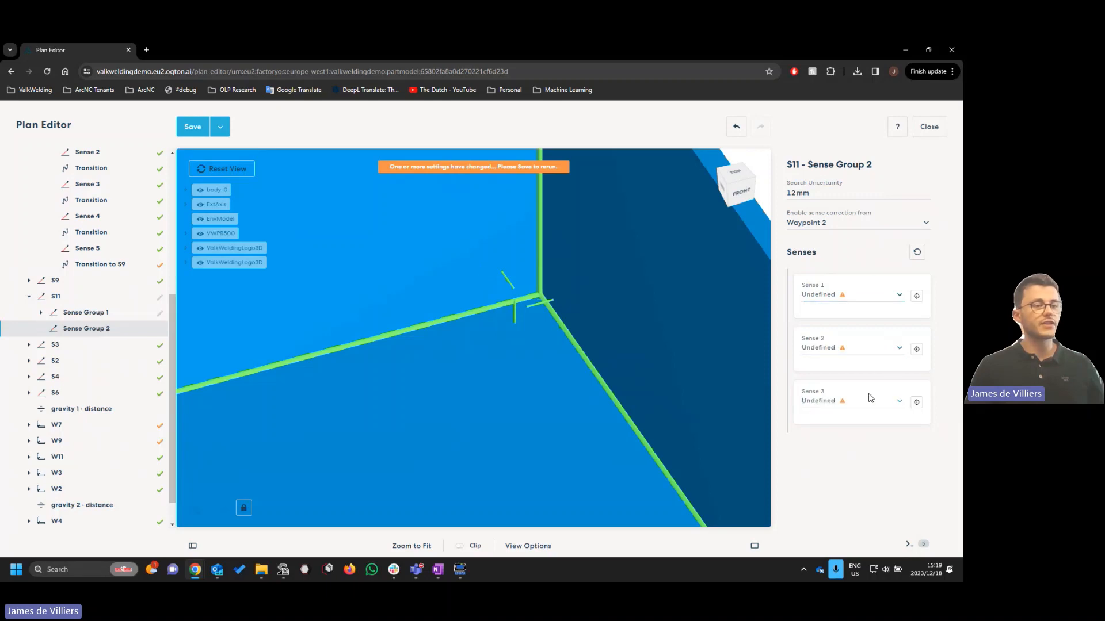
pyautogui.click(916, 296)
pyautogui.click(518, 340)
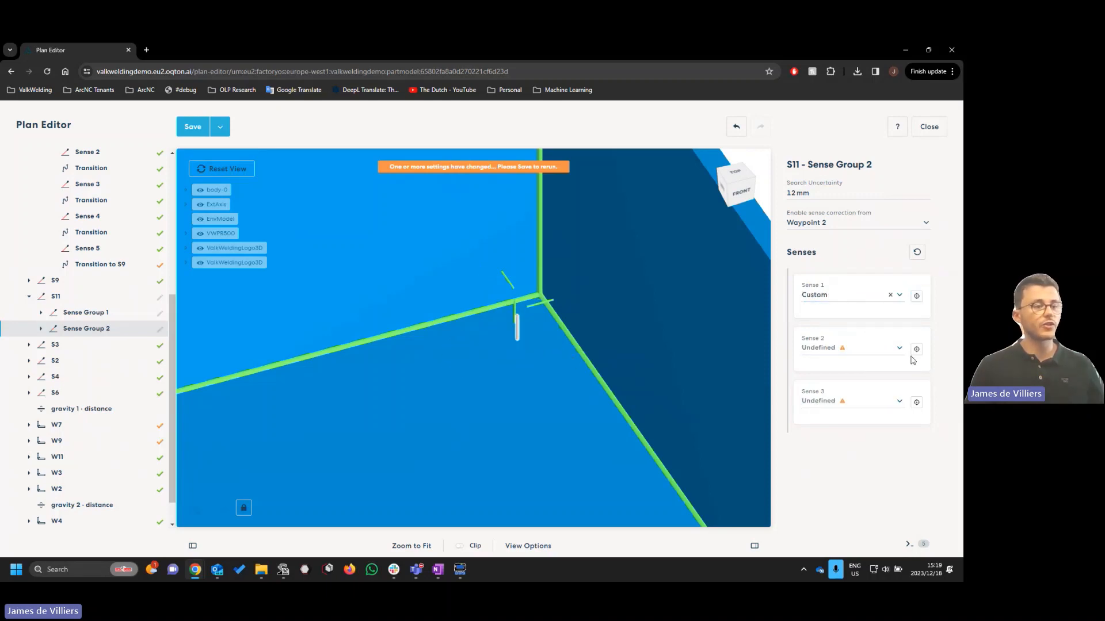
pyautogui.click(490, 278)
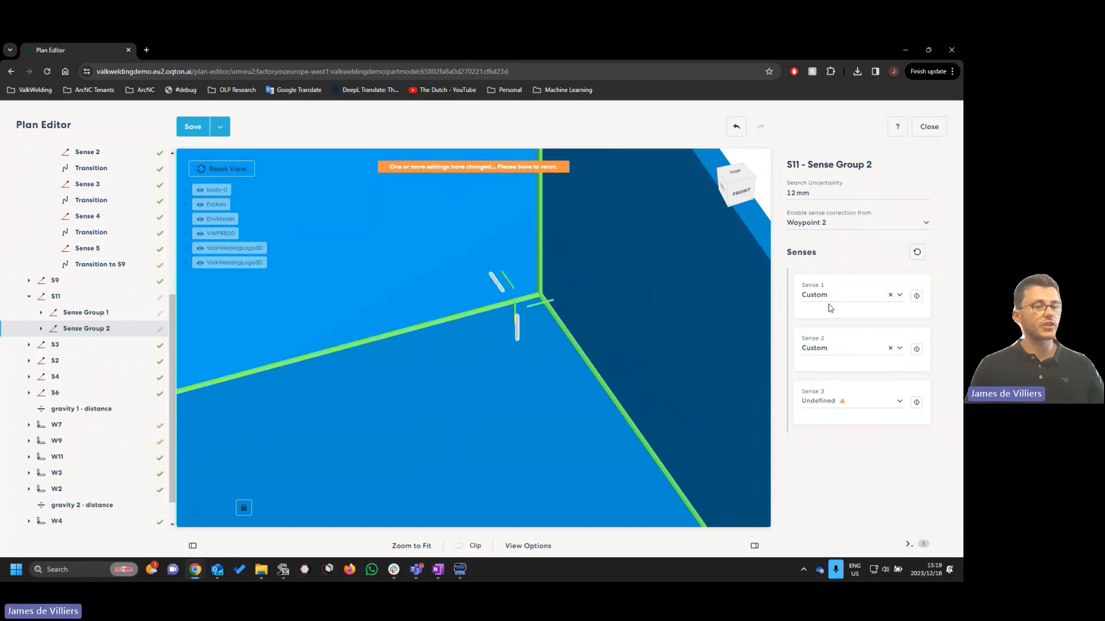
pyautogui.click(916, 402)
pyautogui.click(569, 299)
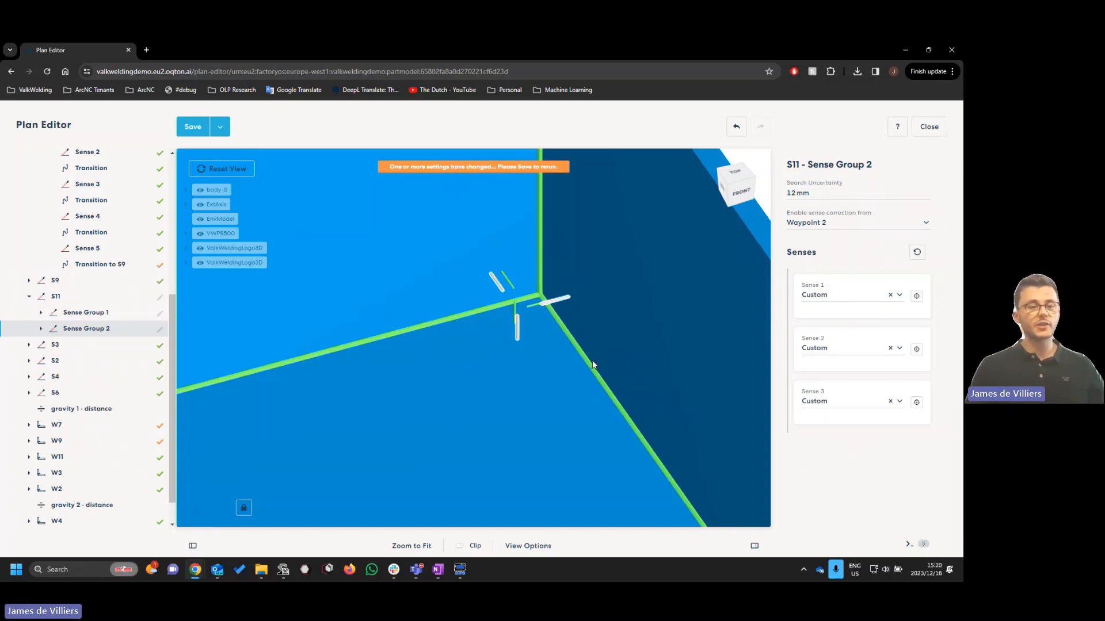
# Undo the sense point changes in S11 until all three senses of Sense Group 2 are back to Original
pyautogui.click(736, 126)
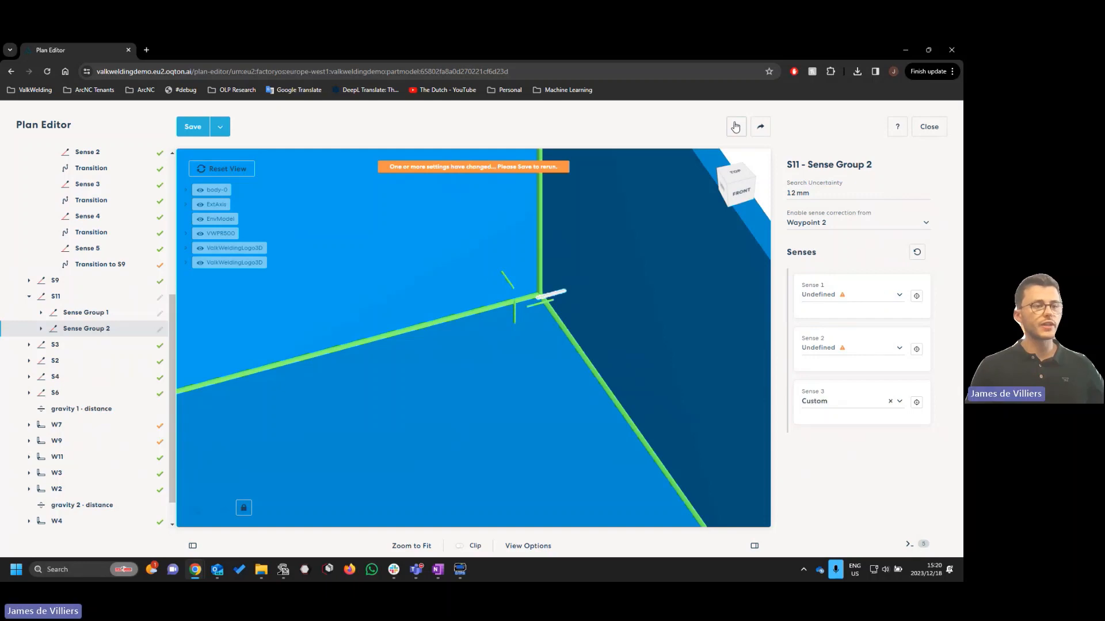
pyautogui.click(736, 127)
pyautogui.click(735, 127)
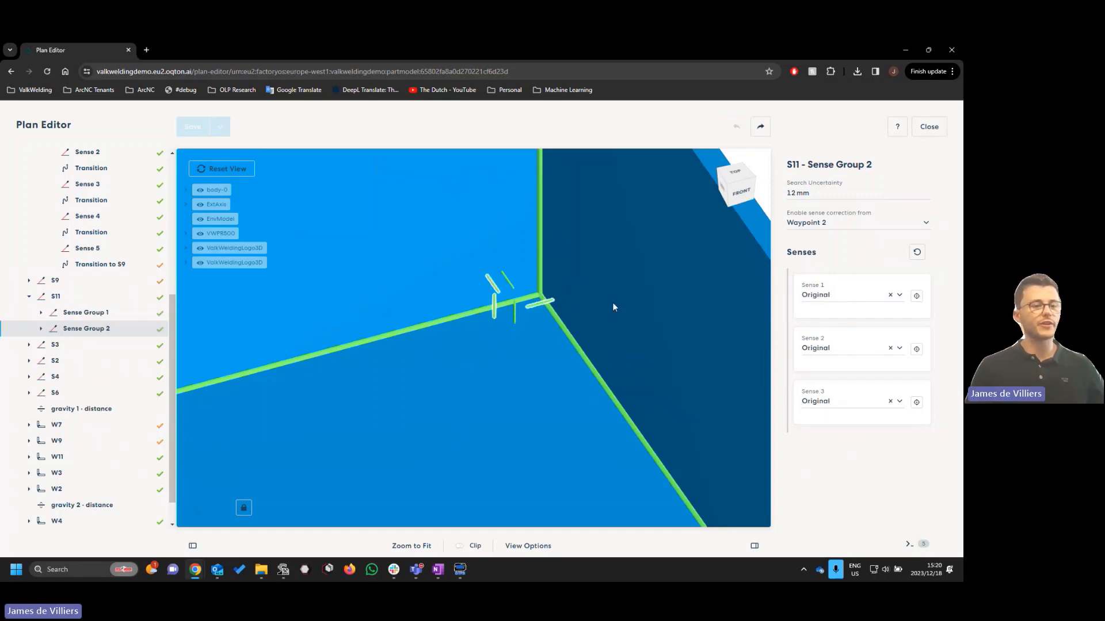
# Select weld W11 and open its geometric travel and work angle settings
pyautogui.scroll(-2, 536, 331)
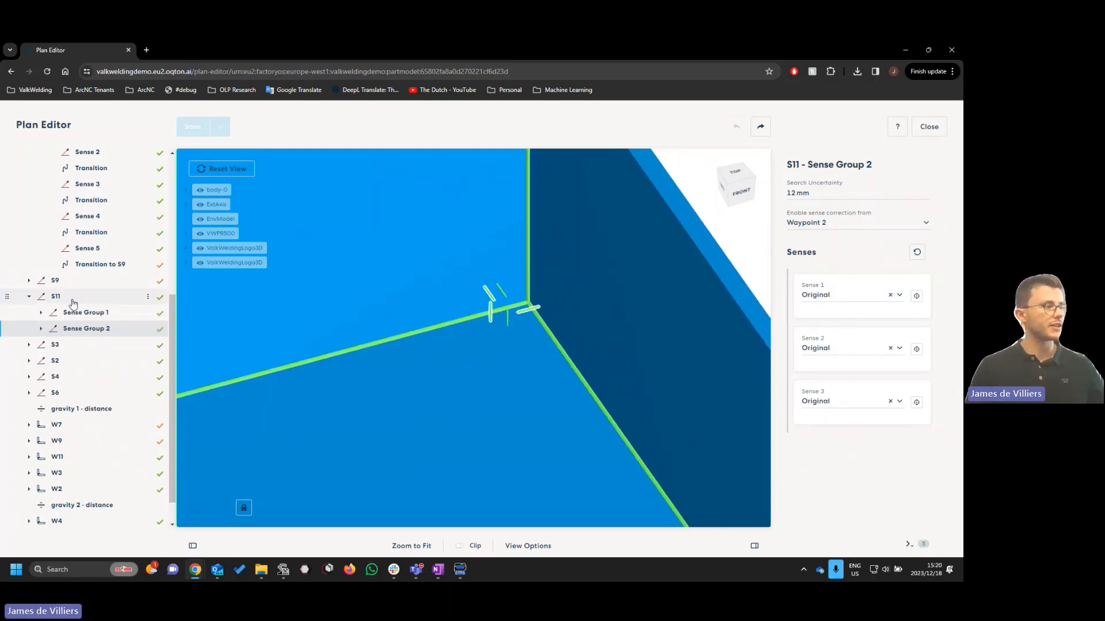
pyautogui.scroll(5, 29, 305)
pyautogui.click(29, 338)
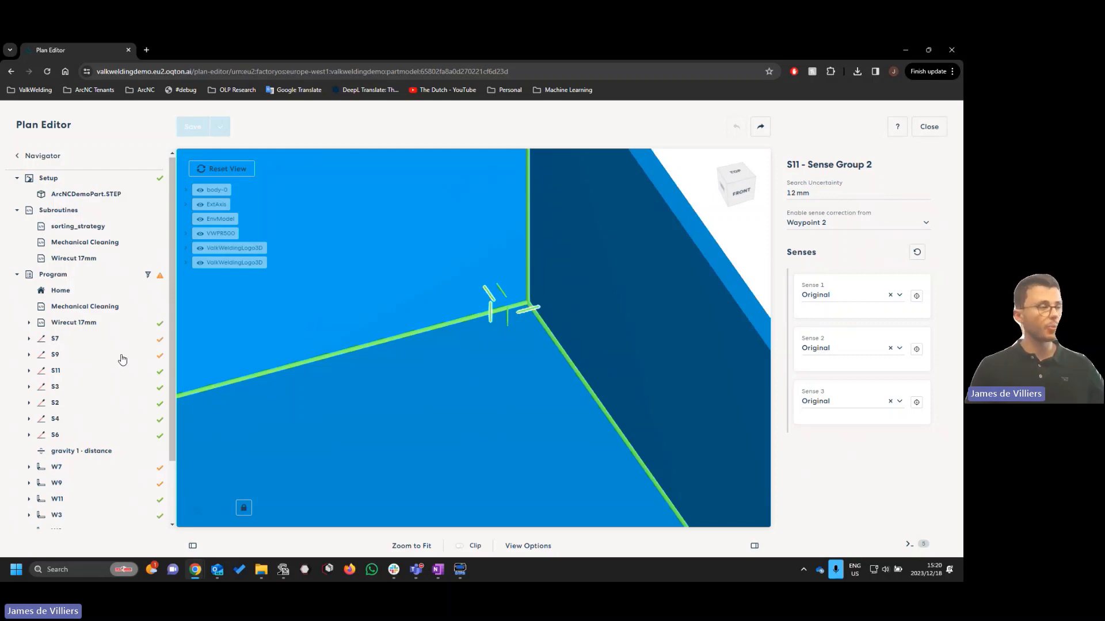
pyautogui.scroll(-1, 72, 354)
pyautogui.click(74, 395)
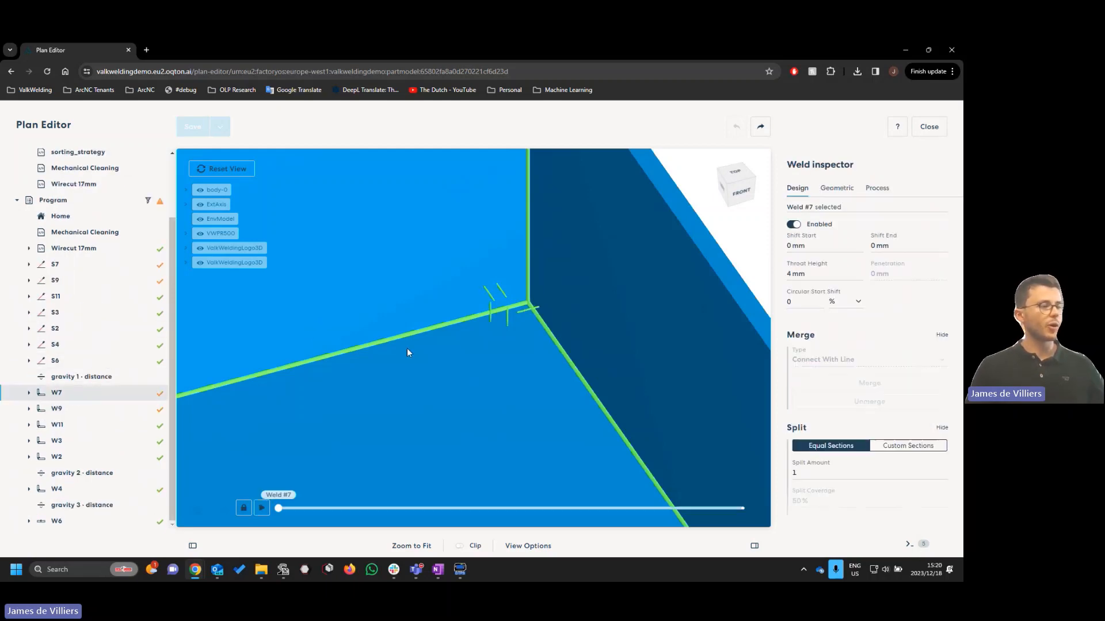
pyautogui.click(562, 430)
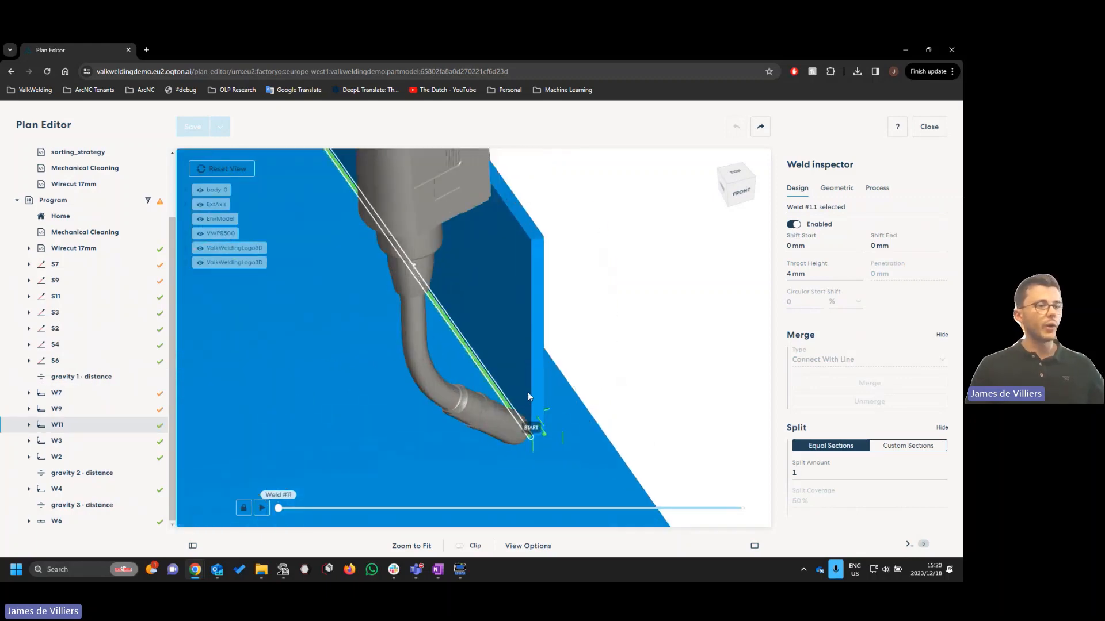
pyautogui.click(837, 188)
pyautogui.scroll(-2, 860, 291)
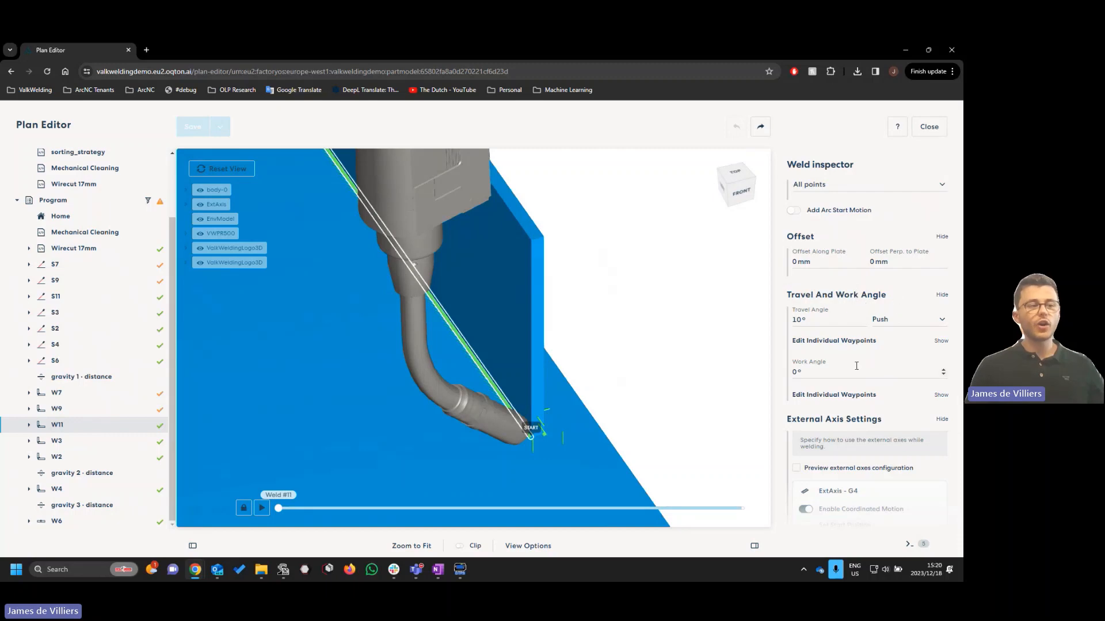
pyautogui.scroll(-1, 862, 317)
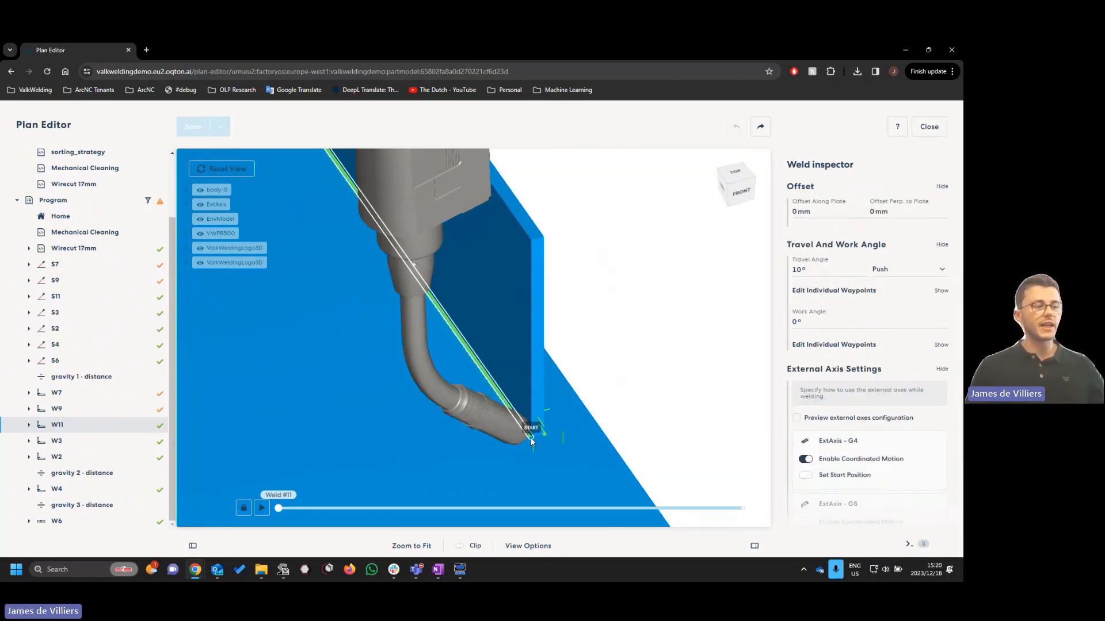
# Give waypoint 7 of weld W11, at the inside corner, an individual travel angle of 50° Push
pyautogui.click(856, 292)
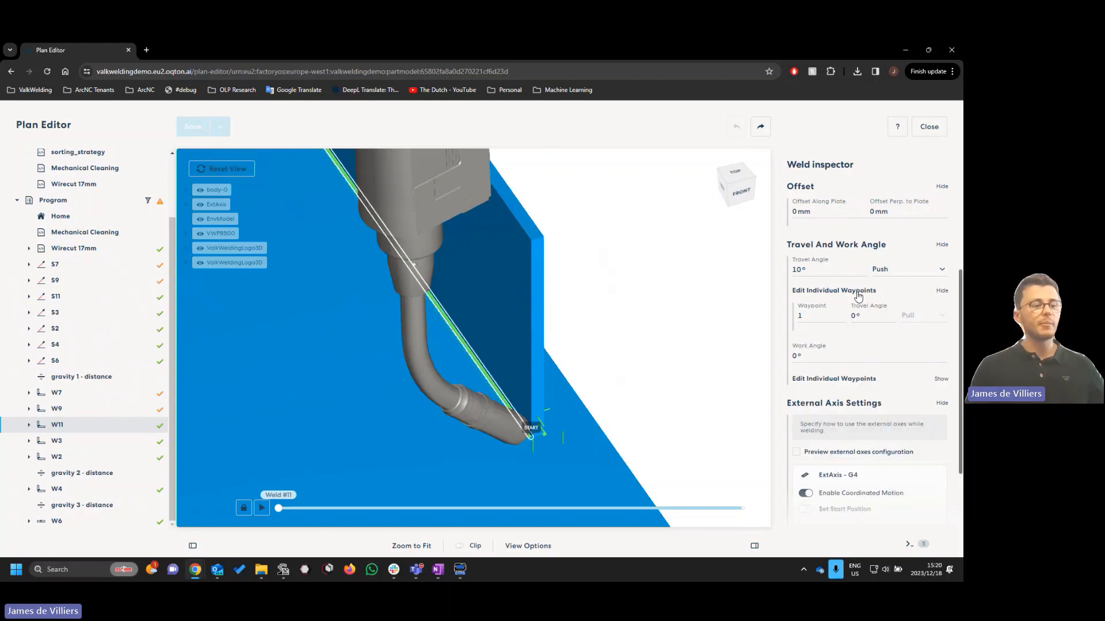
pyautogui.click(842, 314)
pyautogui.click(842, 314)
pyautogui.click(842, 313)
pyautogui.click(842, 314)
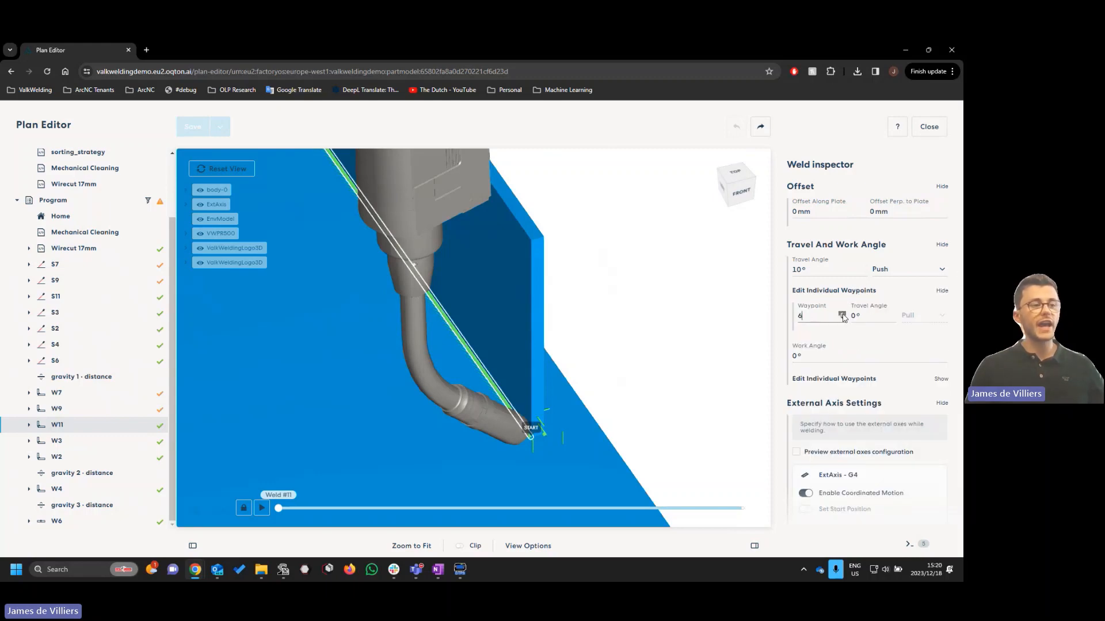
pyautogui.click(842, 313)
pyautogui.click(842, 314)
pyautogui.click(843, 318)
pyautogui.click(842, 317)
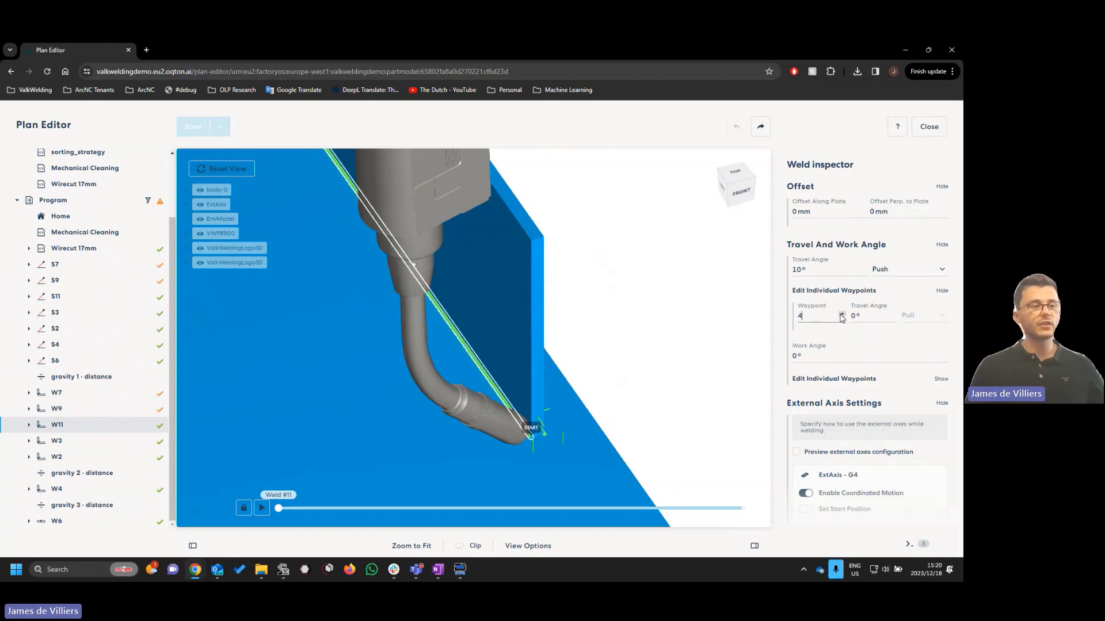
pyautogui.click(842, 314)
pyautogui.click(842, 314)
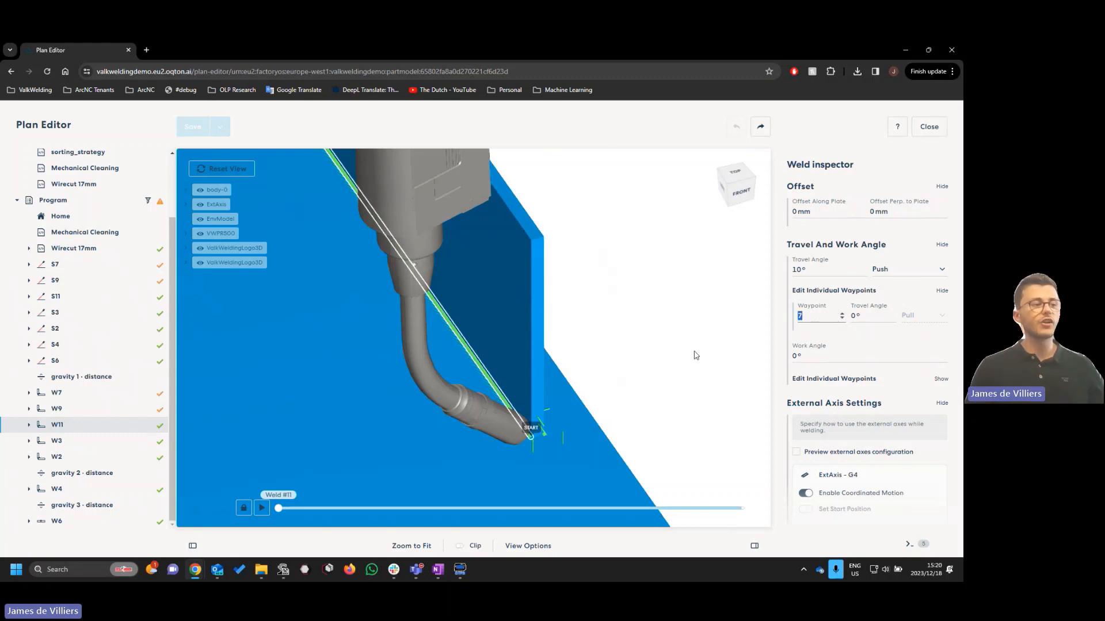
pyautogui.moveTo(592, 409); pyautogui.dragTo(707, 486, button='right')
pyautogui.scroll(6, 472, 228)
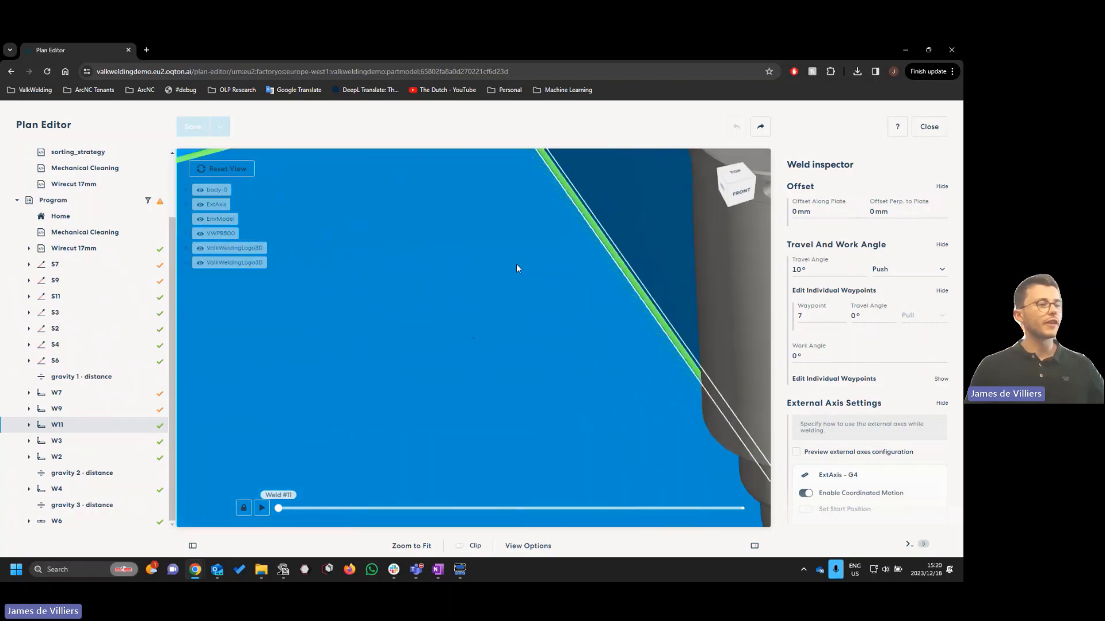
pyautogui.moveTo(516, 264); pyautogui.dragTo(541, 387, button='right')
pyautogui.click(856, 315)
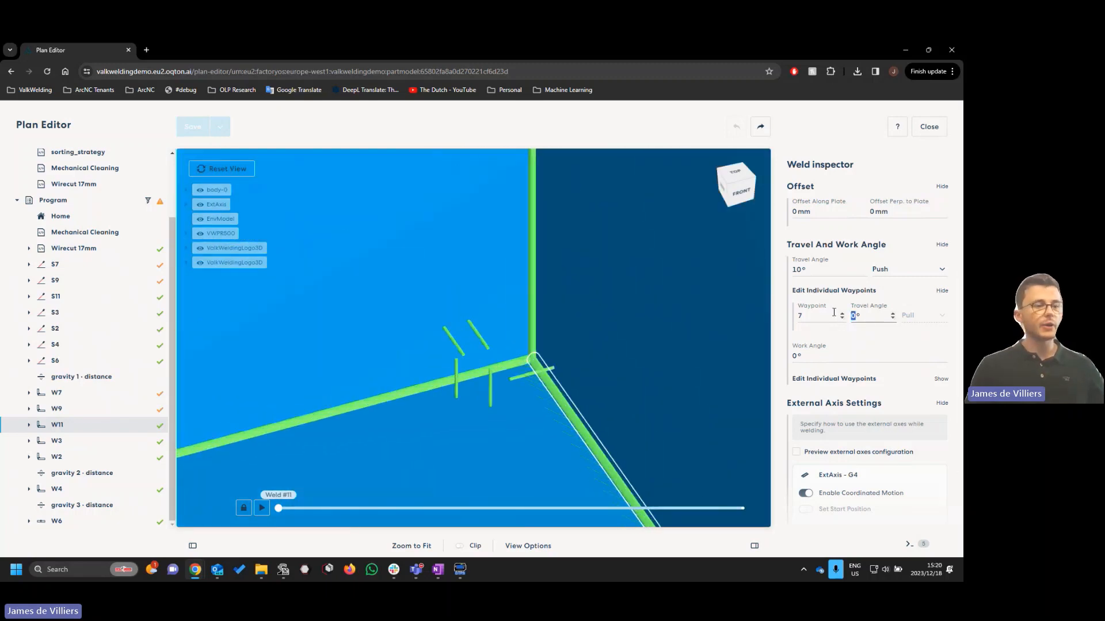
pyautogui.write('50')
pyautogui.click(931, 322)
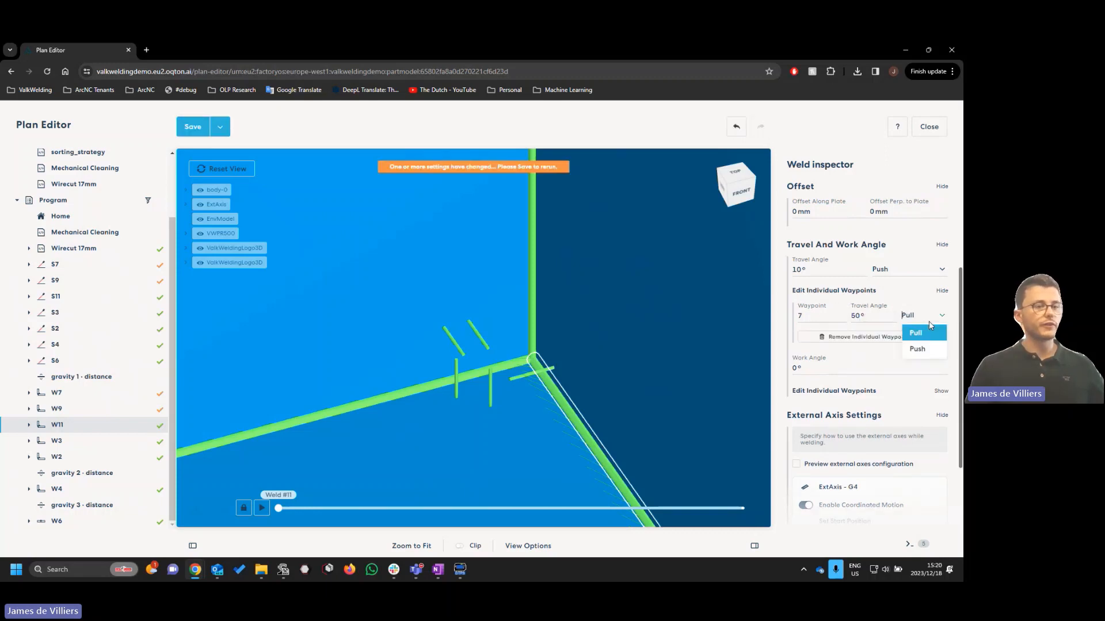
pyautogui.click(921, 350)
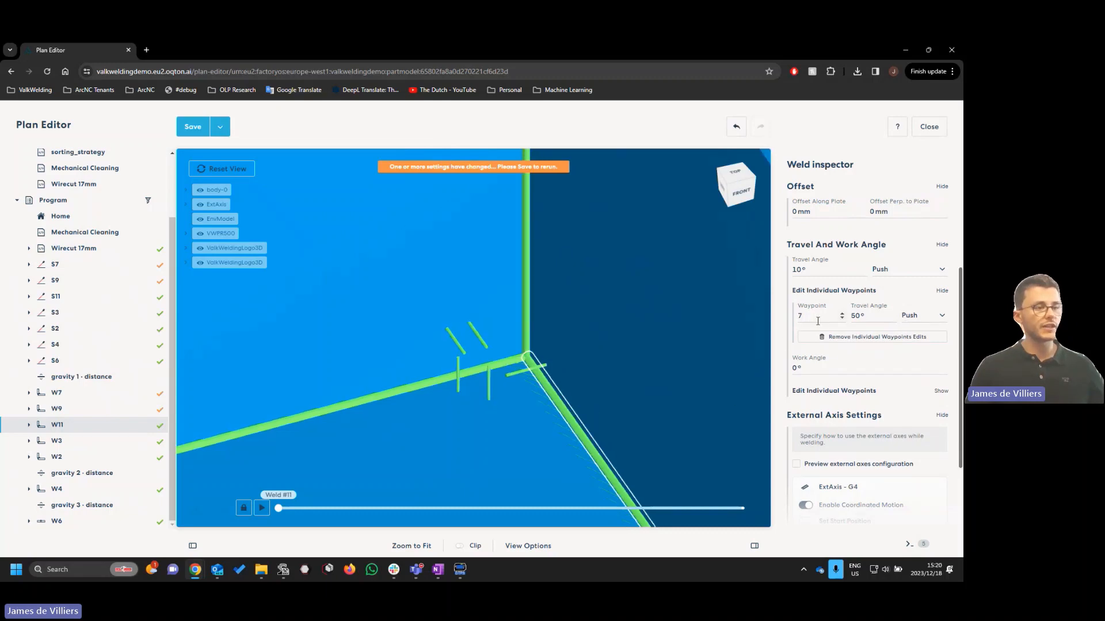
# Give waypoint 1 of weld W11, at the plate's free end, an individual travel angle of 10° Push
pyautogui.scroll(-2, 818, 321)
pyautogui.scroll(-6, 620, 403)
pyautogui.scroll(2, 585, 456)
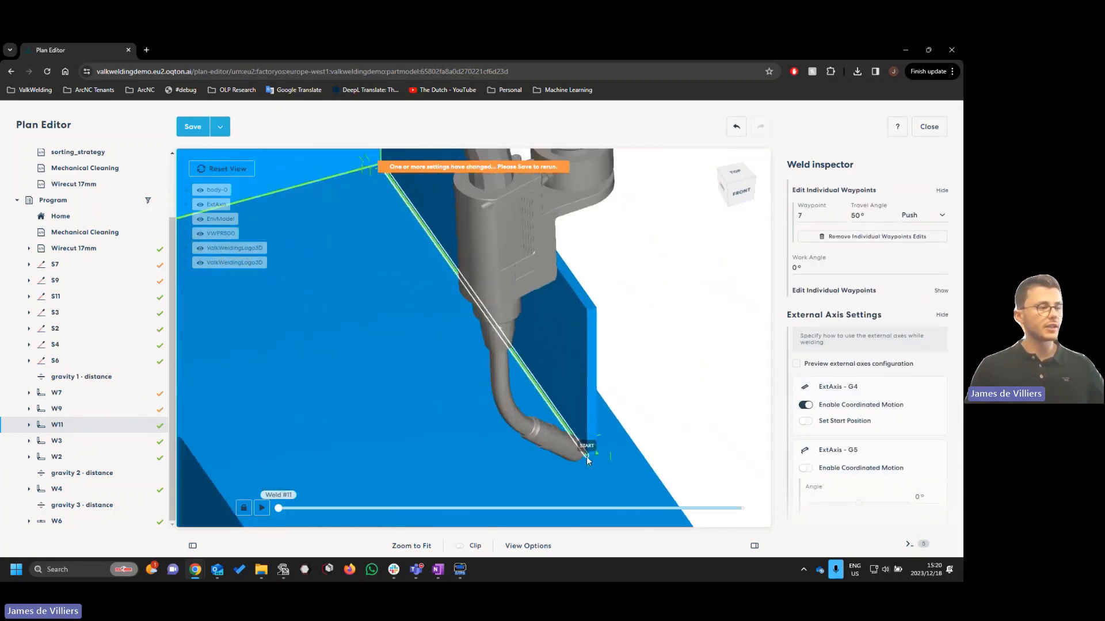
pyautogui.scroll(5, 586, 457)
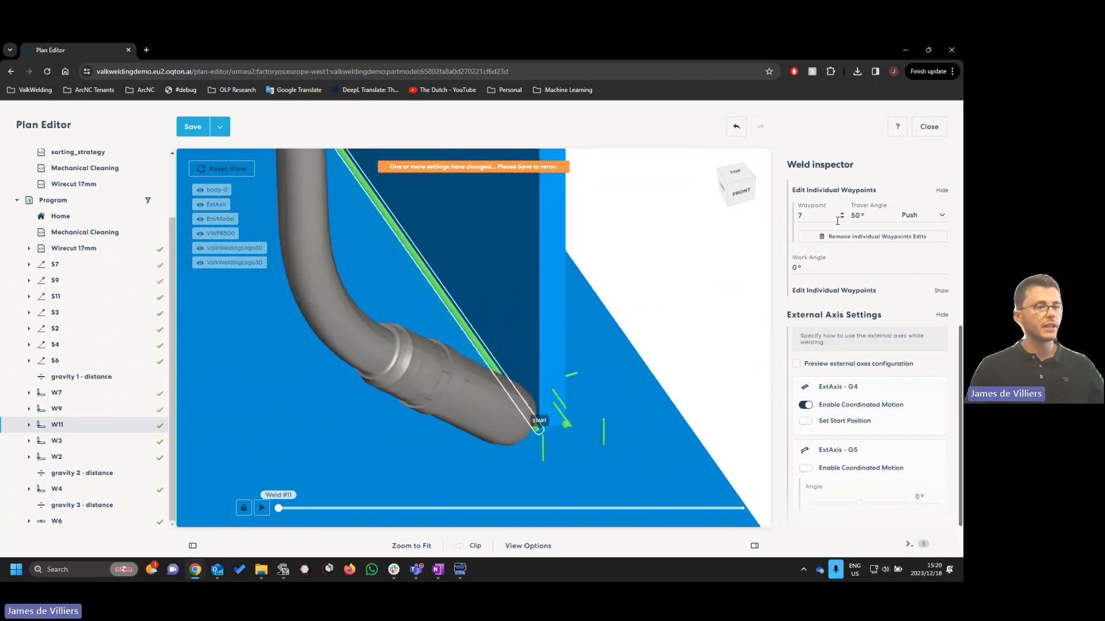
pyautogui.click(842, 218)
pyautogui.click(842, 218)
pyautogui.click(842, 218)
pyautogui.click(843, 218)
pyautogui.click(842, 218)
pyautogui.click(843, 218)
pyautogui.press('Tab')
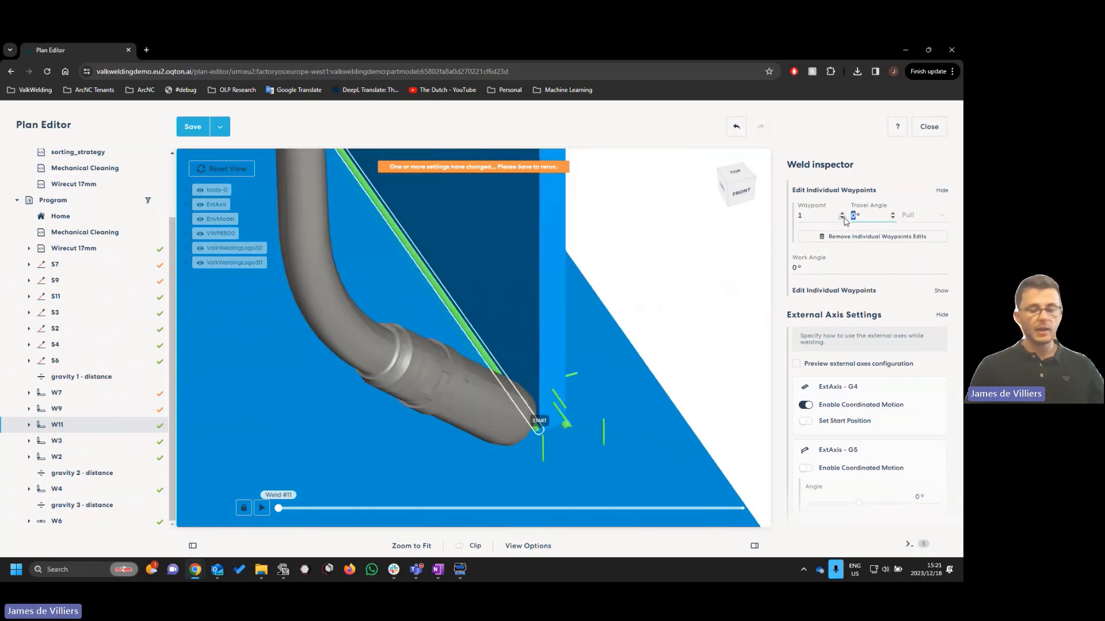
pyautogui.write('10')
pyautogui.click(920, 215)
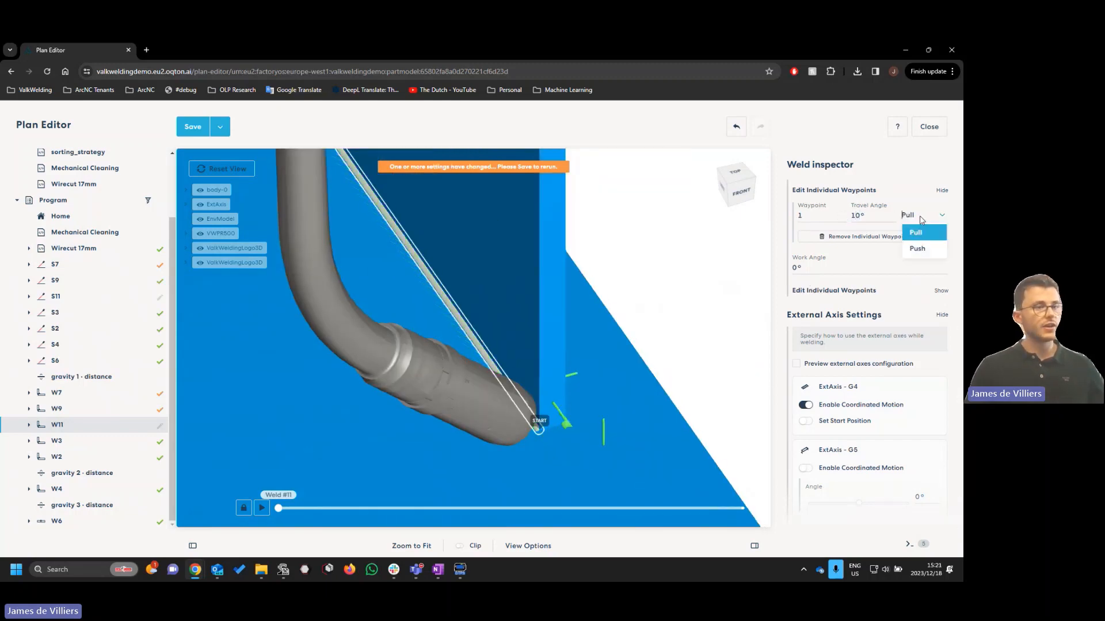
pyautogui.click(920, 248)
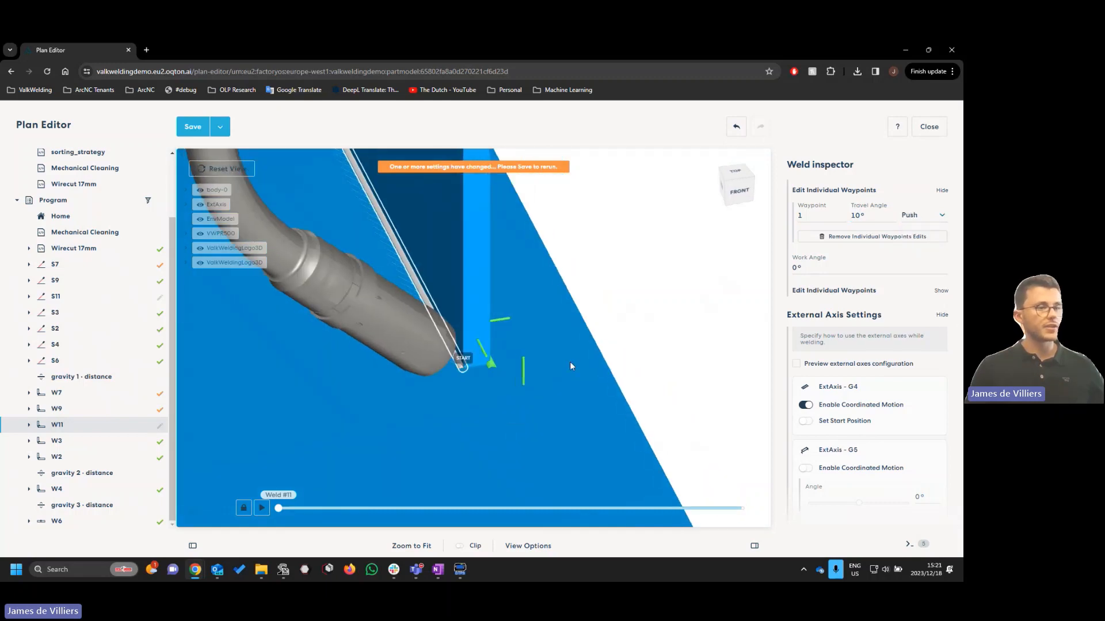
# Set the individual travel angle of W11's waypoint 1 to 50° and view the torch at the weld start
pyautogui.doubleClick(856, 215)
pyautogui.write('50')
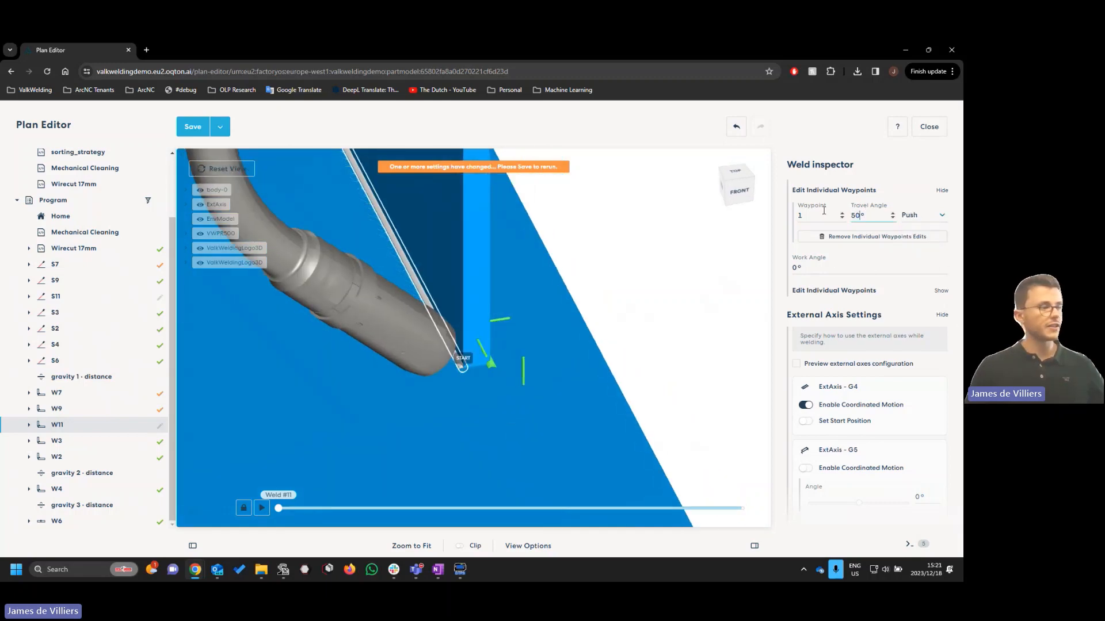
pyautogui.scroll(5, 432, 392)
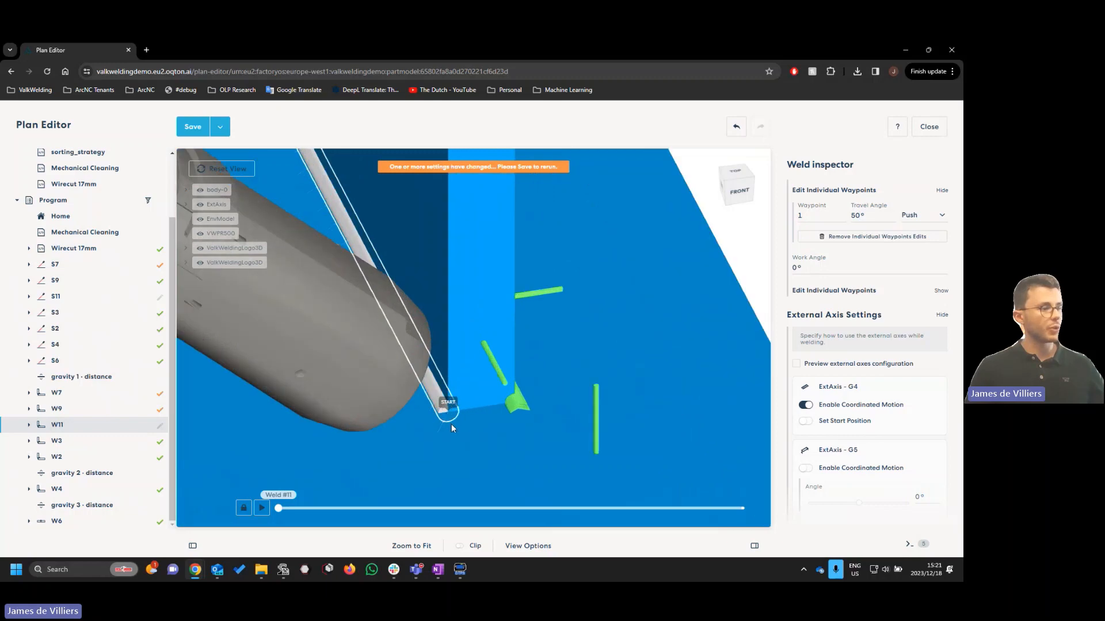
pyautogui.scroll(-3, 443, 446)
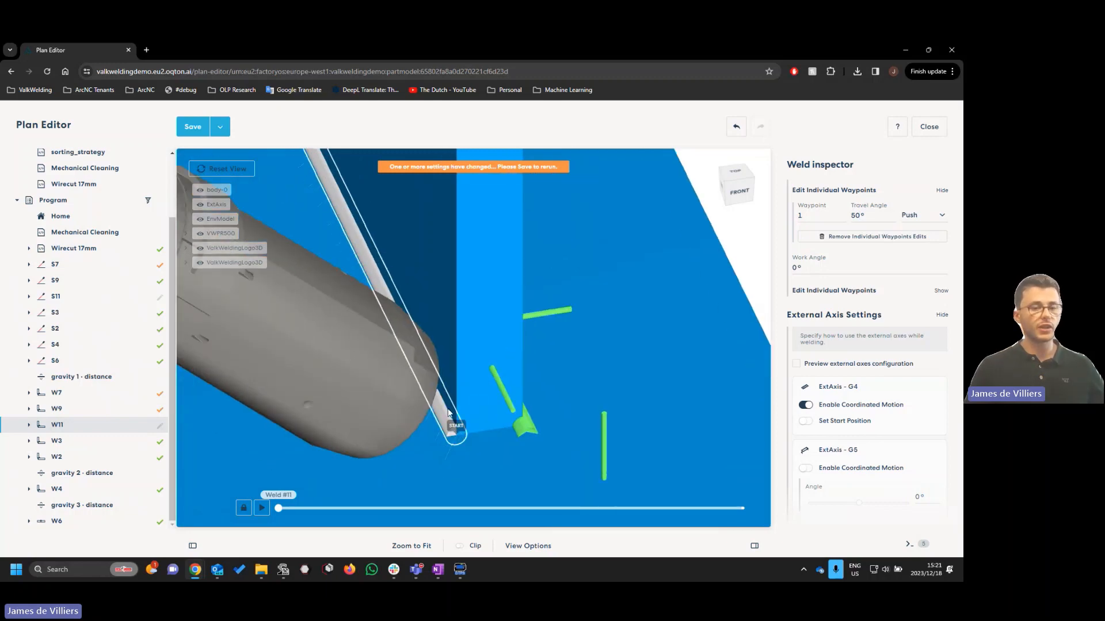
pyautogui.moveTo(447, 412); pyautogui.dragTo(610, 312)
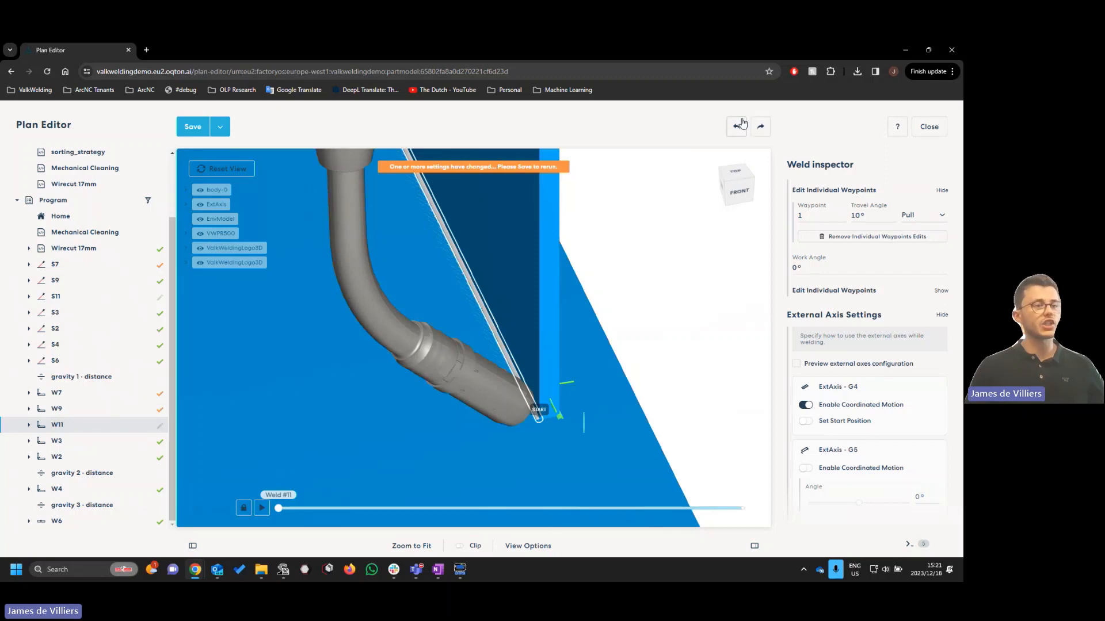
# Undo the individual travel angle edits of W11 and collapse the travel angle waypoint settings
pyautogui.click(736, 126)
pyautogui.scroll(2, 854, 289)
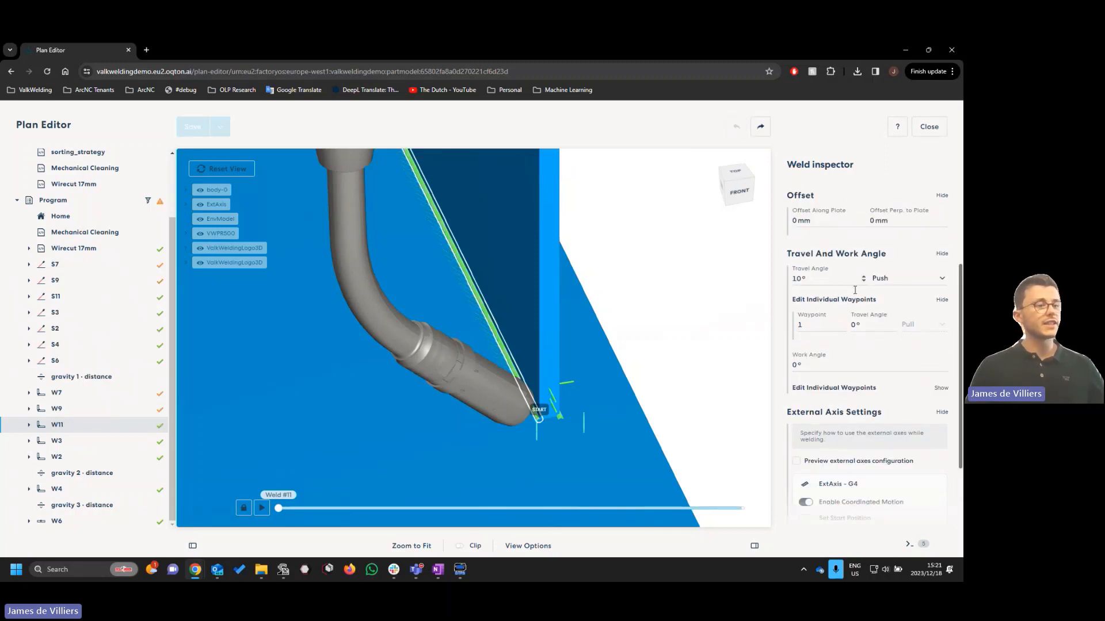
pyautogui.click(863, 300)
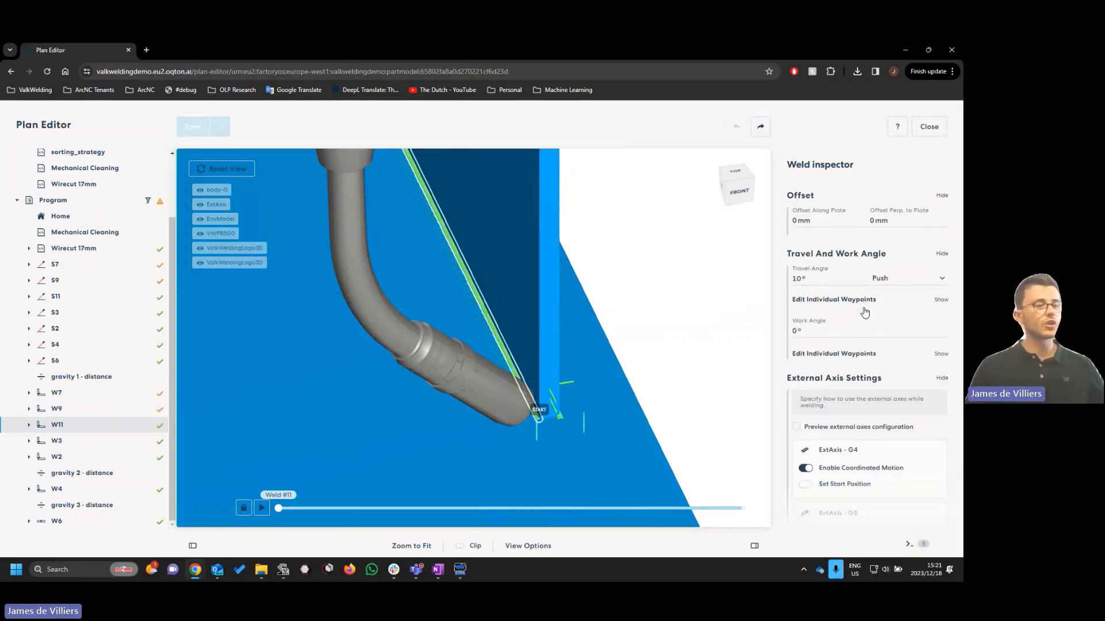
# Expand the individual waypoint settings for W11's work angle and examine the torch orientation at the weld start from the front
pyautogui.click(856, 354)
pyautogui.scroll(-3, 663, 355)
pyautogui.moveTo(549, 402); pyautogui.dragTo(640, 441, button='right')
pyautogui.scroll(-2, 641, 441)
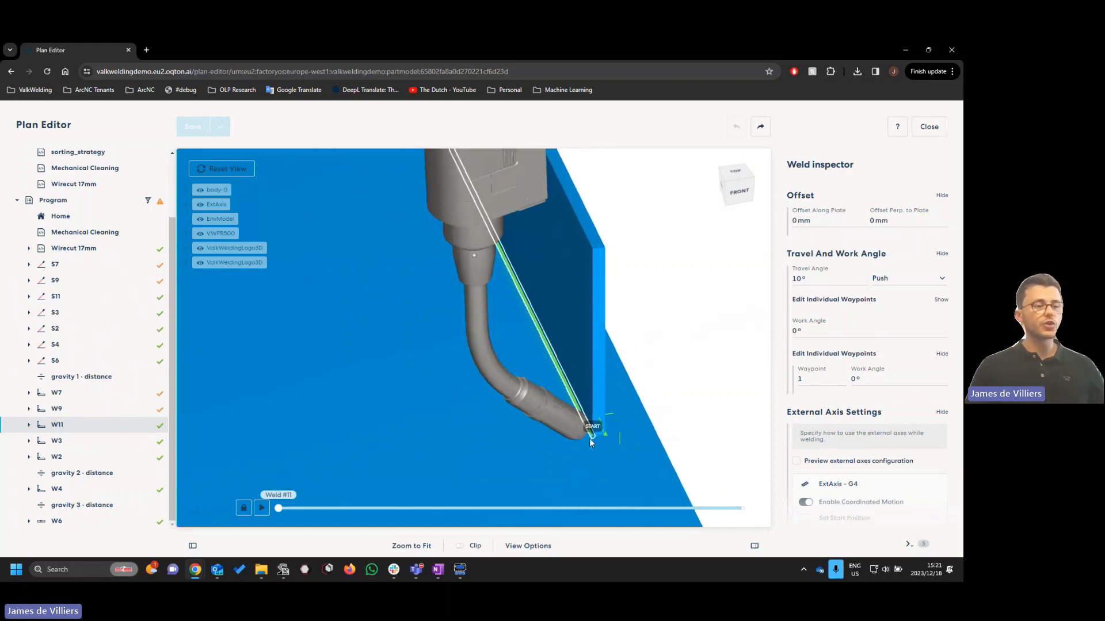
pyautogui.scroll(3, 590, 439)
pyautogui.moveTo(610, 441); pyautogui.dragTo(592, 408)
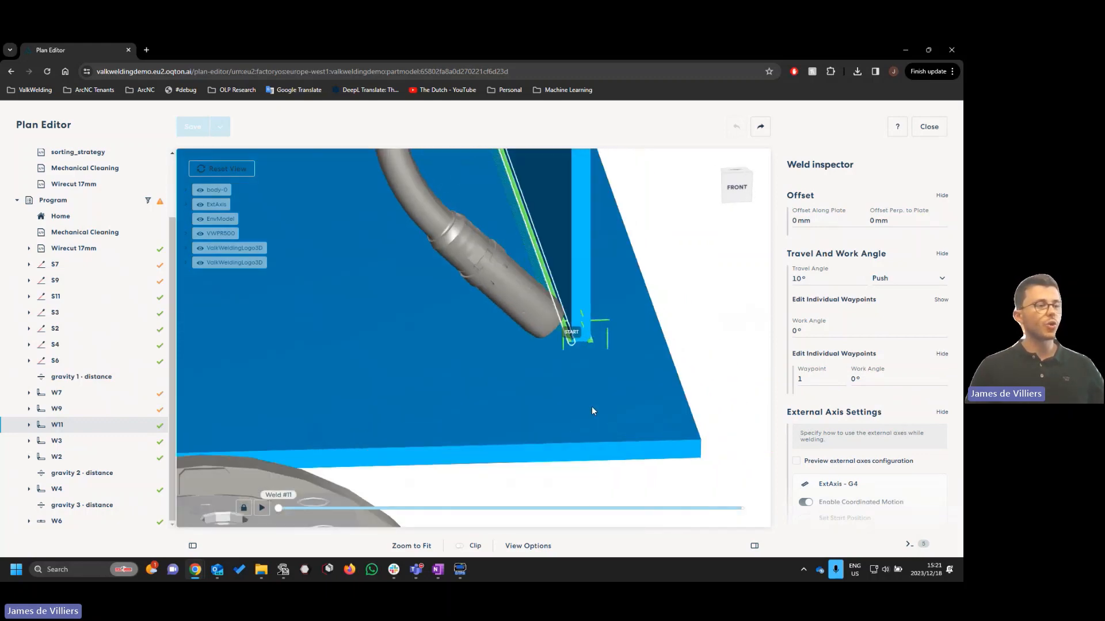
pyautogui.scroll(2, 561, 348)
pyautogui.moveTo(561, 348); pyautogui.dragTo(554, 419, button='right')
pyautogui.moveTo(554, 419); pyautogui.dragTo(529, 379)
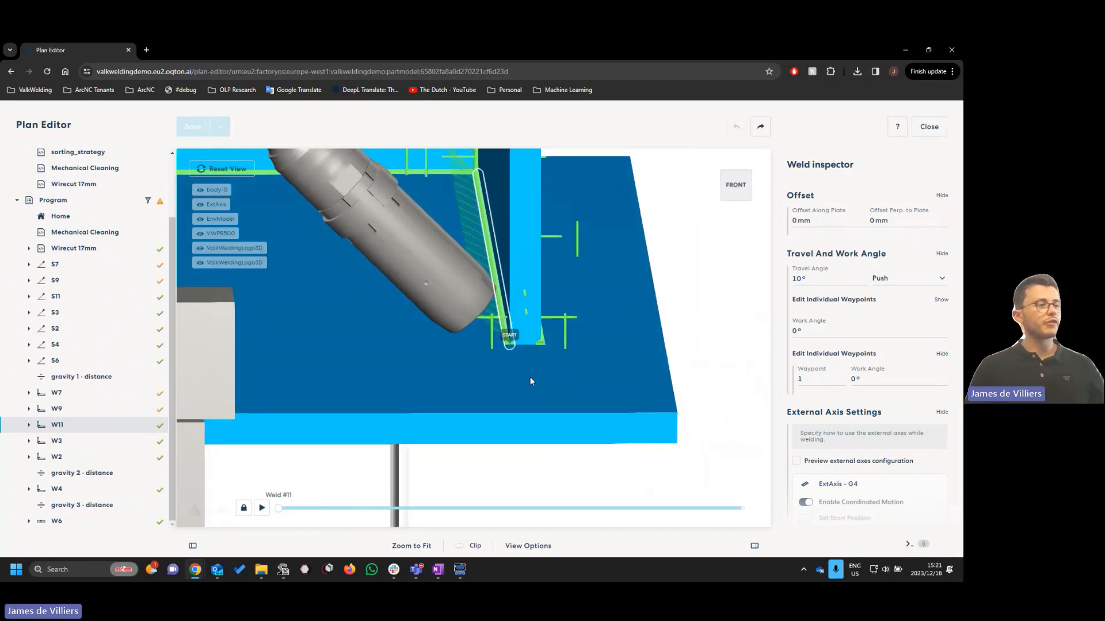
# Give waypoint 1 of weld W11 an individual work angle of 10°
pyautogui.moveTo(526, 291); pyautogui.dragTo(555, 343, button='right')
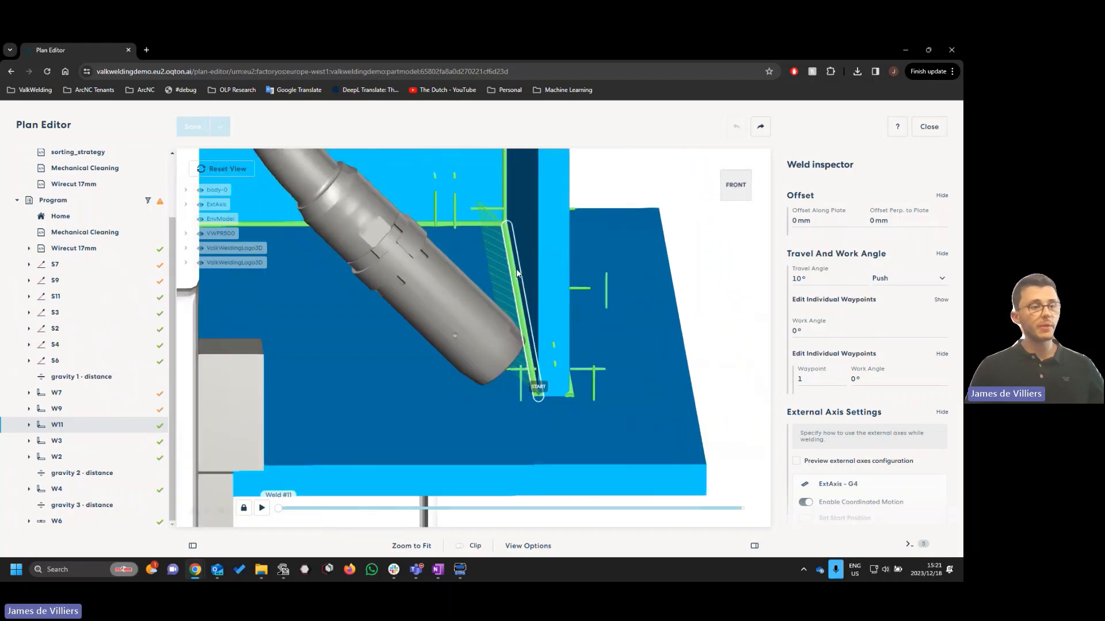
pyautogui.doubleClick(853, 379)
pyautogui.write('10')
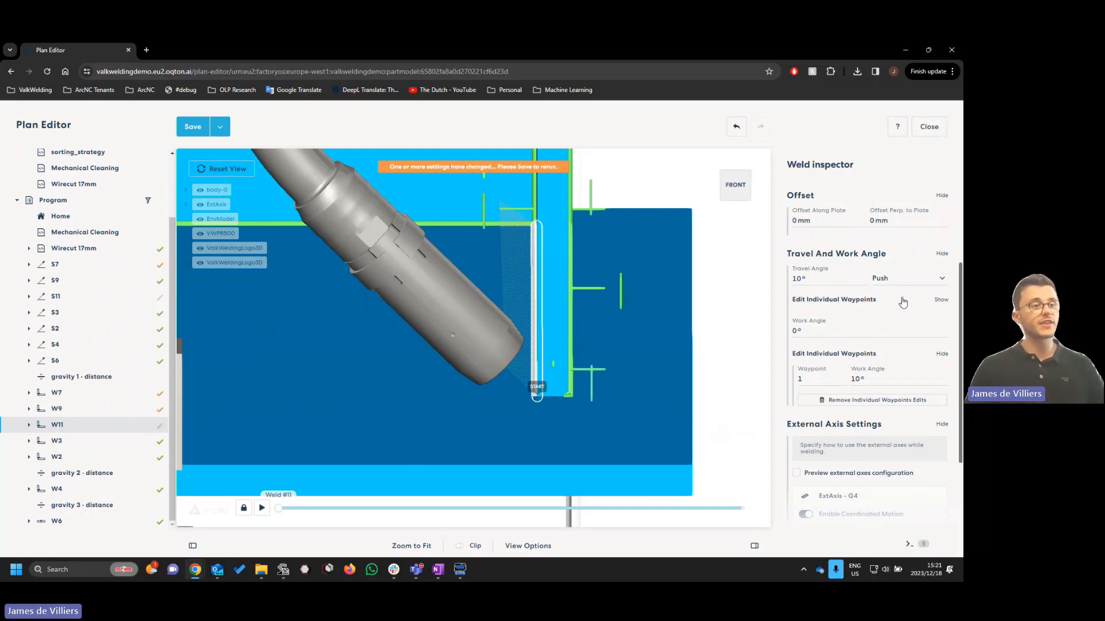
pyautogui.scroll(3, 902, 302)
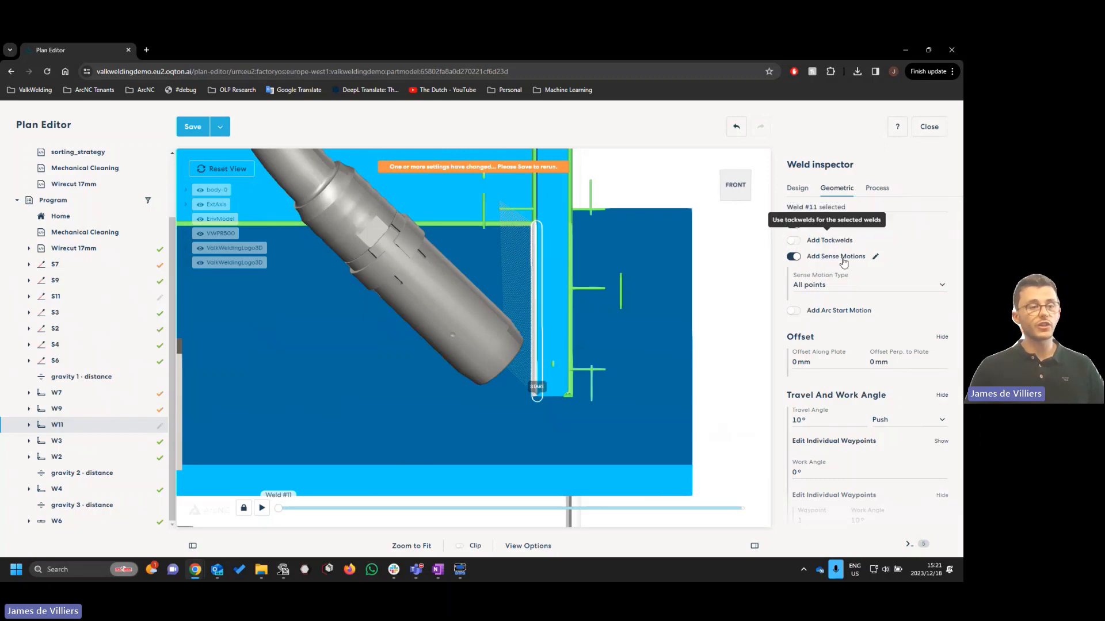
pyautogui.scroll(-3, 834, 322)
# Try individual work angles of 10° and -20° on waypoint 2 of weld W11 and examine the torch direction along the weld
pyautogui.doubleClick(814, 371)
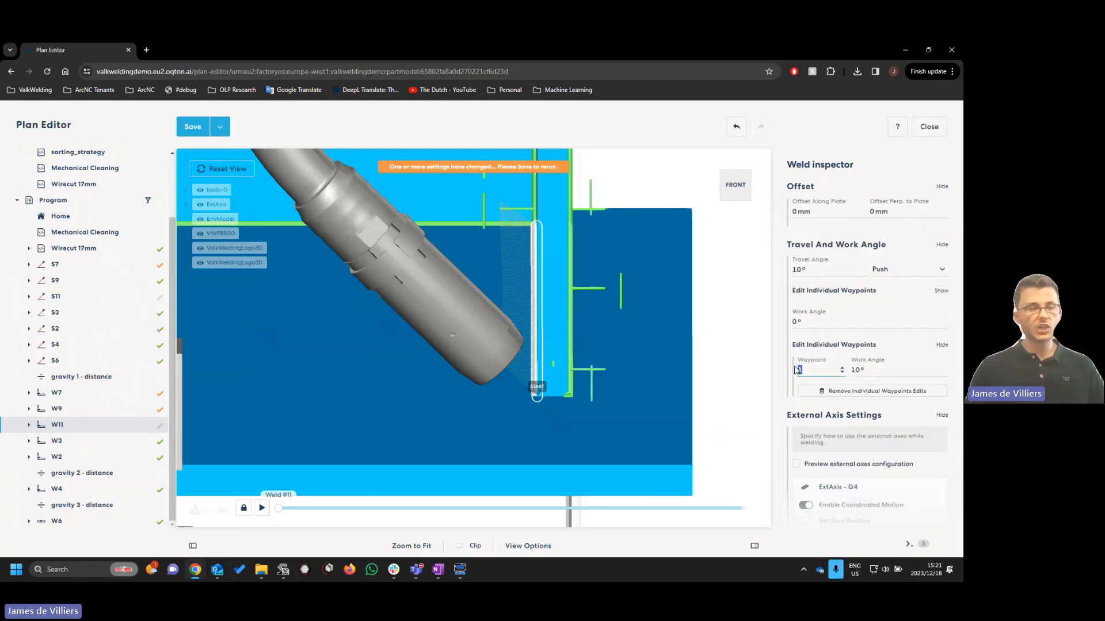
pyautogui.write('7')
pyautogui.click(842, 373)
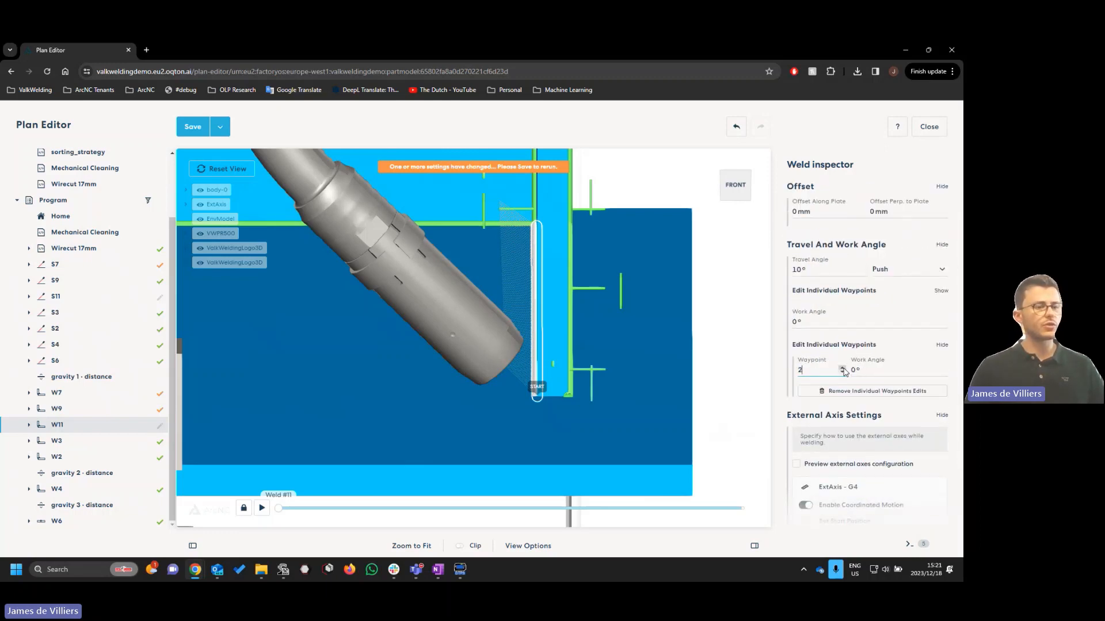
pyautogui.click(842, 373)
pyautogui.click(841, 373)
pyautogui.click(842, 368)
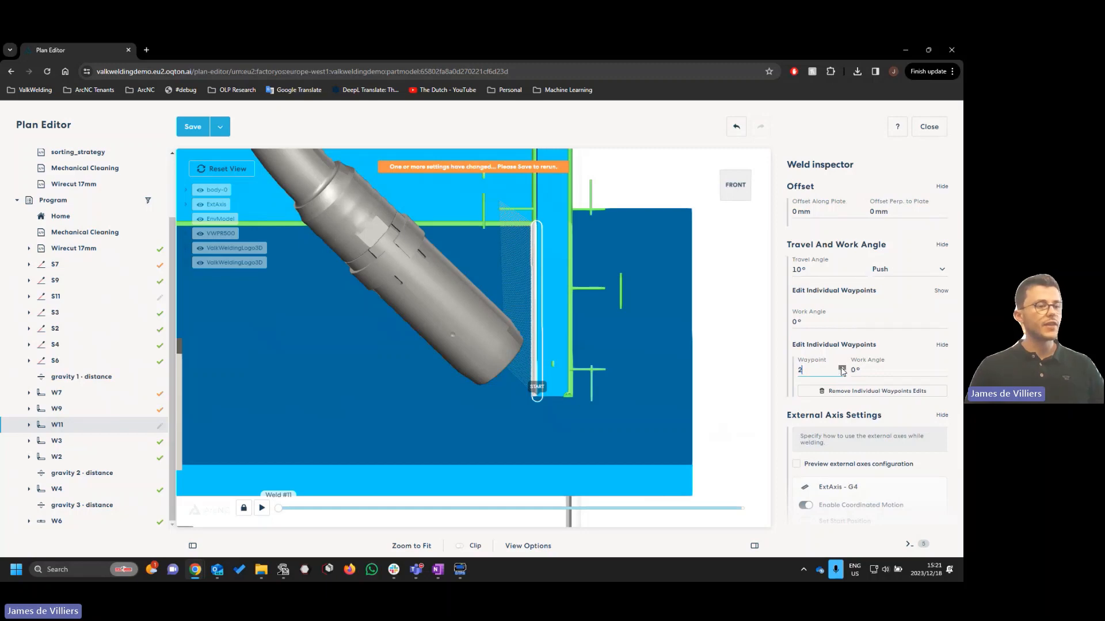
pyautogui.click(863, 366)
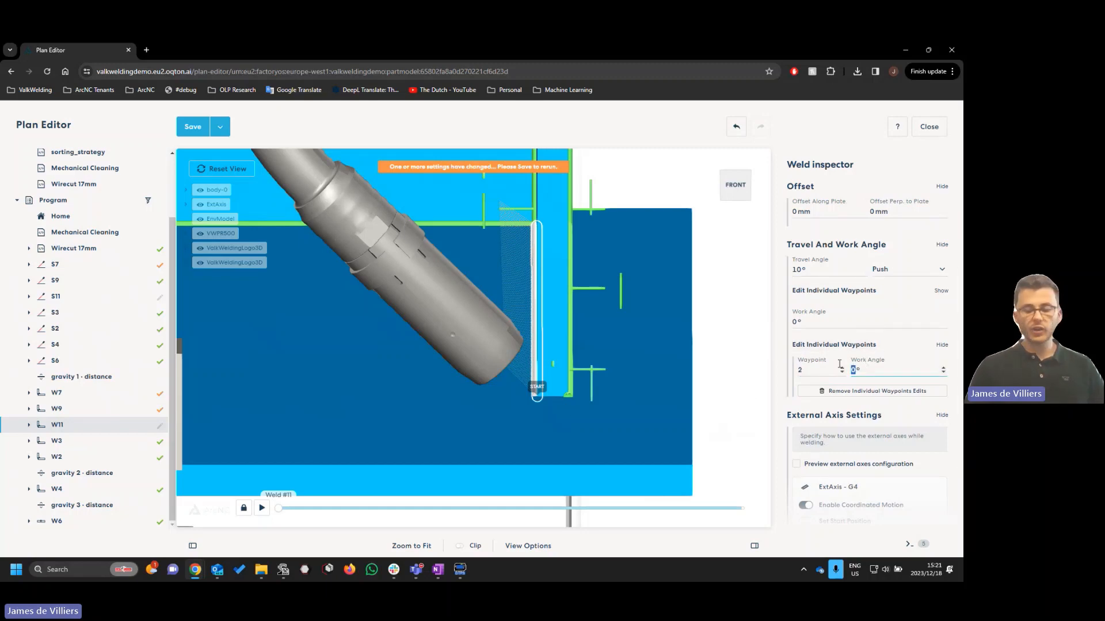
pyautogui.write('10')
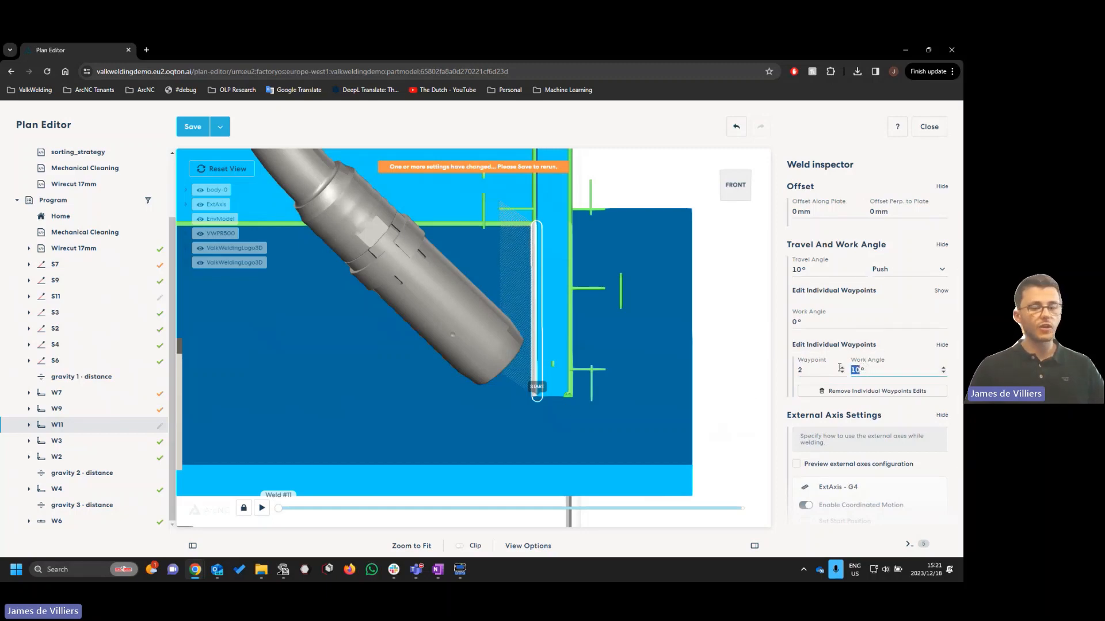
pyautogui.write('-20')
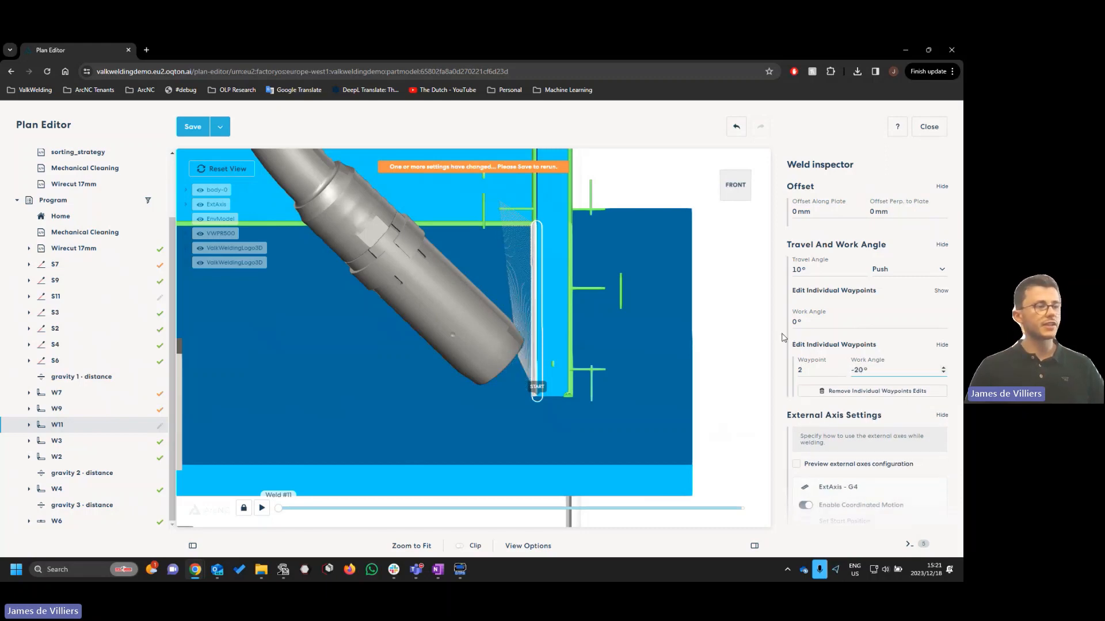
pyautogui.moveTo(606, 344); pyautogui.dragTo(596, 378)
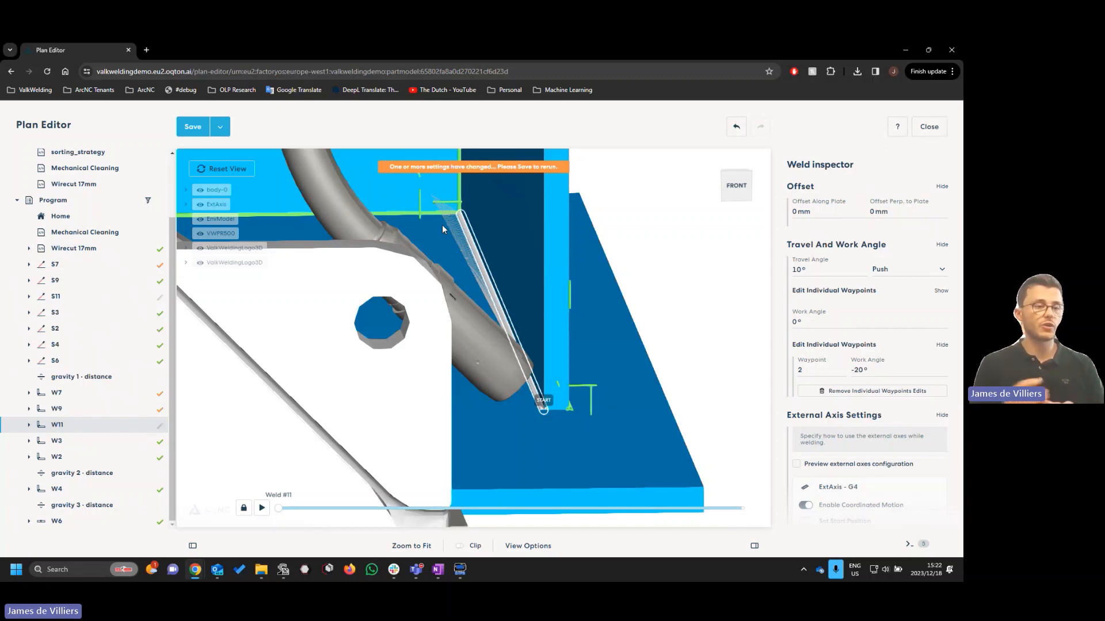
# Leave advanced mode and undo the individual waypoint work angle edits of weld W11
pyautogui.click(897, 126)
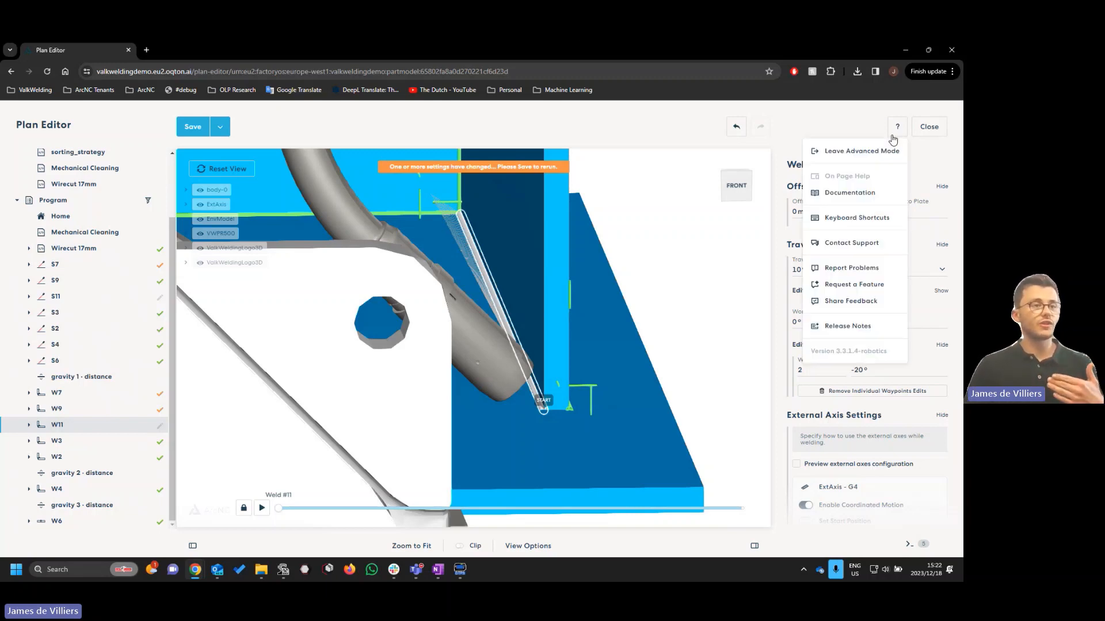
pyautogui.click(885, 151)
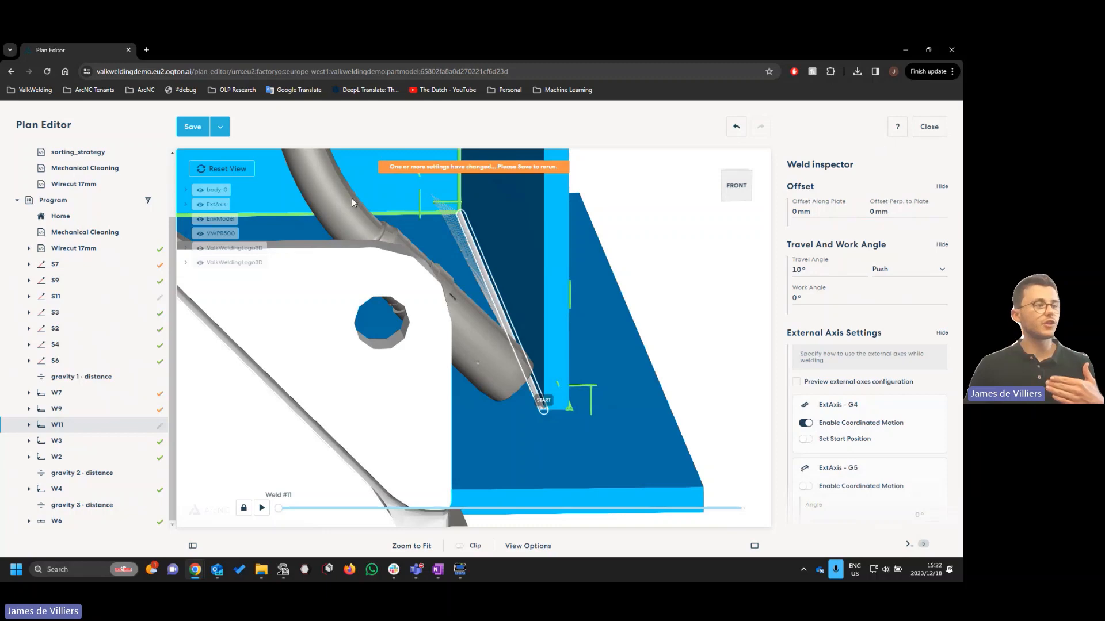
pyautogui.click(735, 128)
pyautogui.click(736, 127)
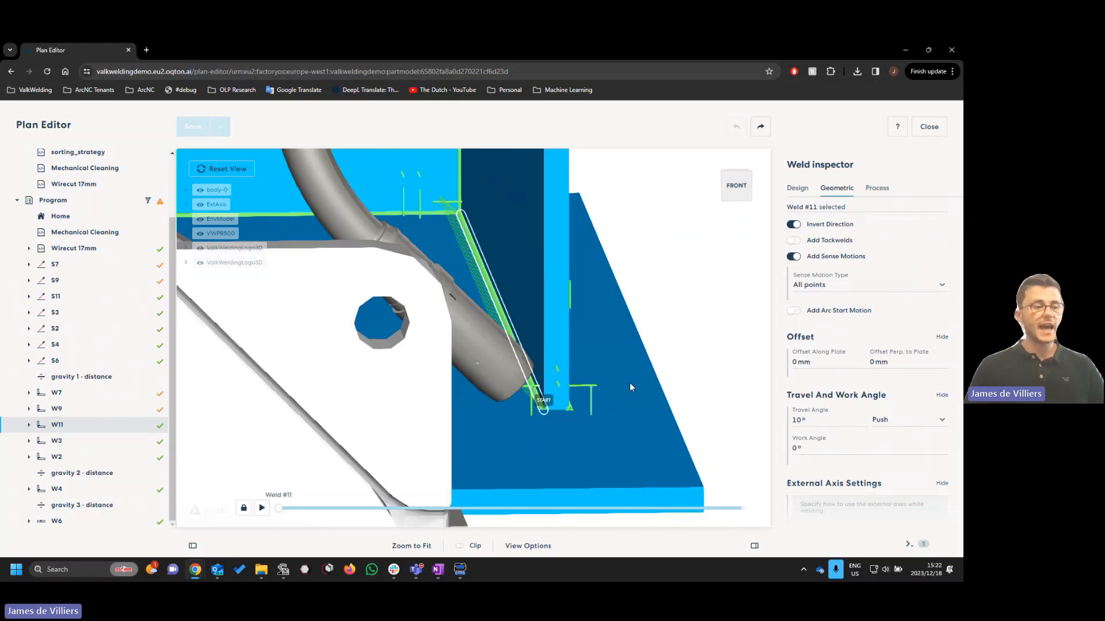
# Examine weld W11 and the torch at its start in an overview of the whole part from the front right
pyautogui.scroll(-3, 500, 404)
pyautogui.moveTo(485, 401); pyautogui.dragTo(582, 413, button='right')
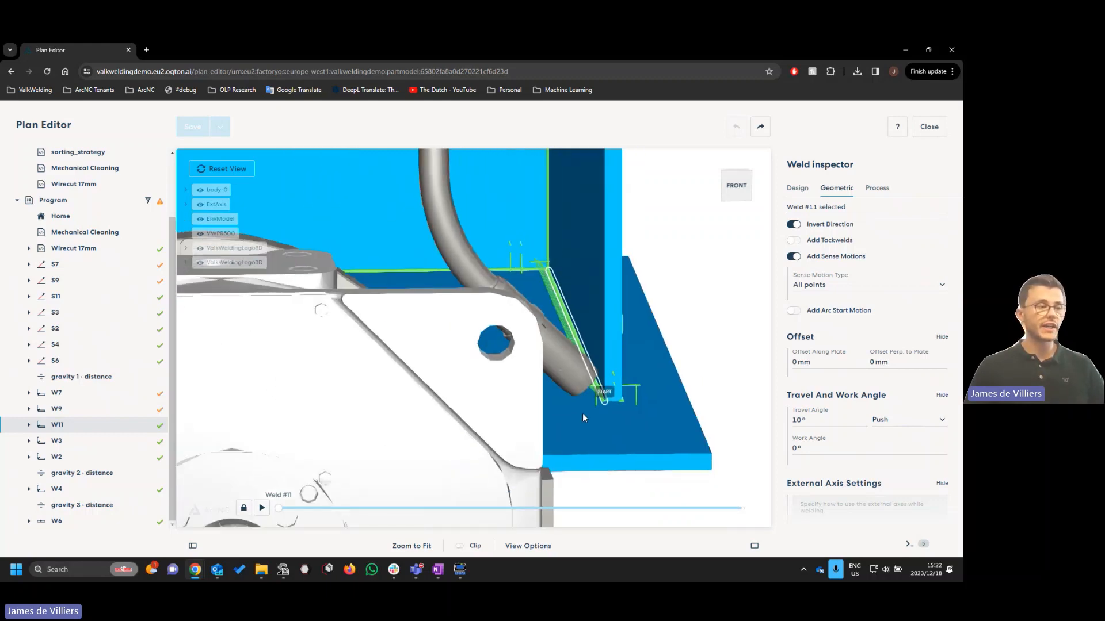
pyautogui.scroll(-3, 580, 403)
pyautogui.moveTo(578, 397); pyautogui.dragTo(510, 354)
pyautogui.scroll(-4, 538, 403)
pyautogui.scroll(-1, 541, 385)
pyautogui.scroll(-2, 541, 386)
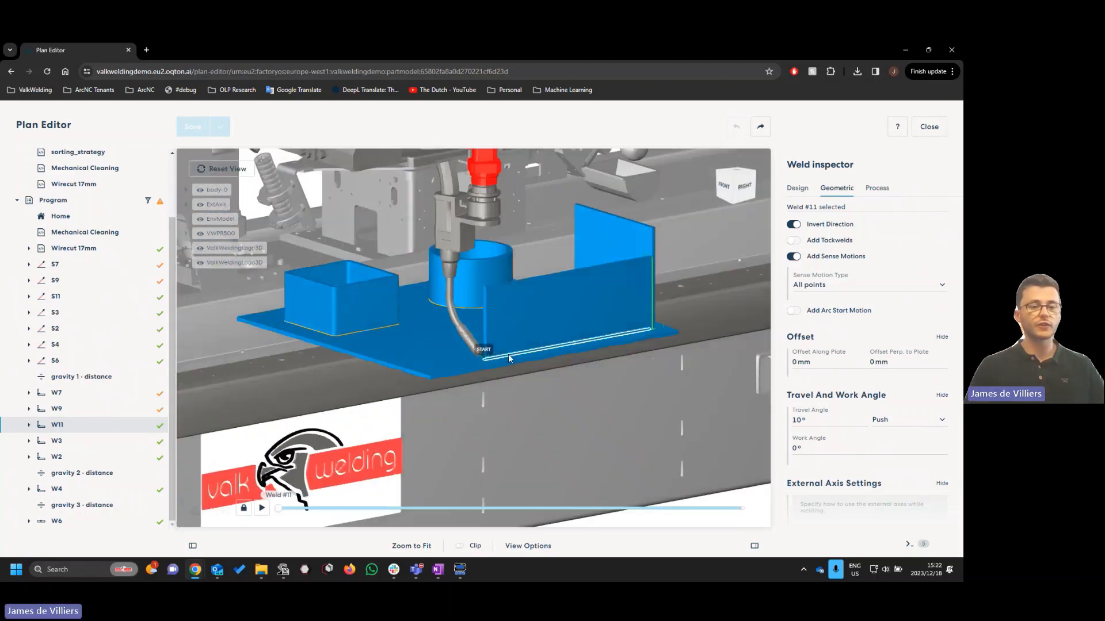
pyautogui.moveTo(509, 354); pyautogui.dragTo(538, 409, button='right')
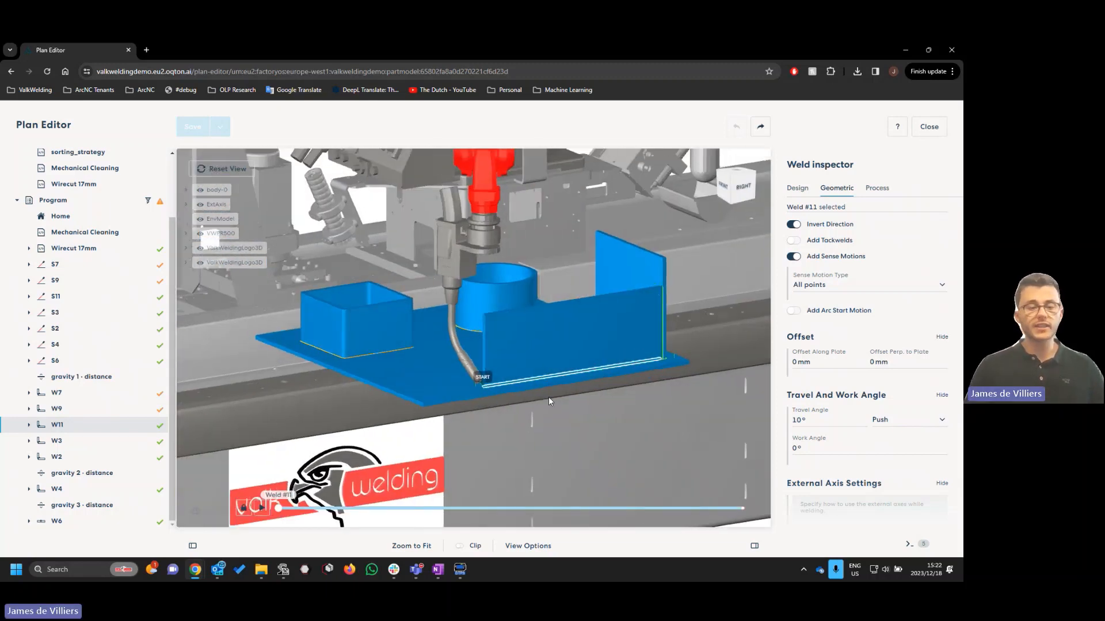